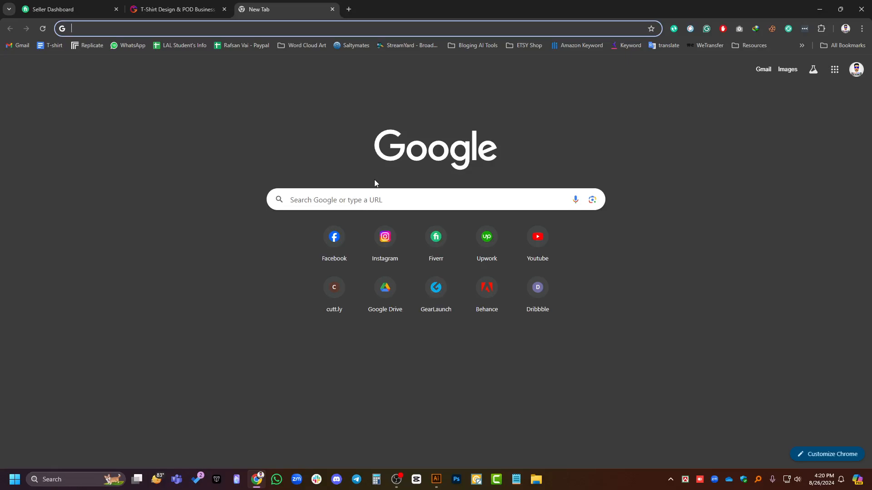
# Open pinterest.com in the new tab, sign in with the suggested Google account and dismiss the leftover sign-in prompt.
pyautogui.write('pinterest.com')
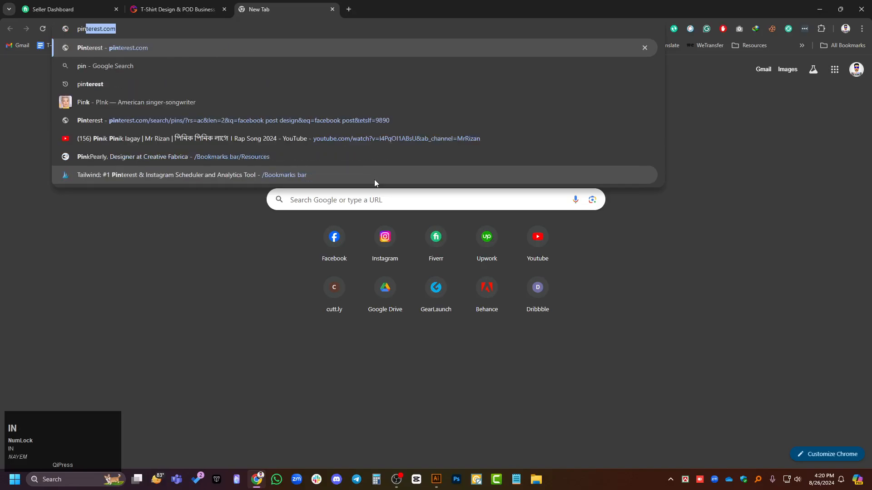
pyautogui.press('Return')
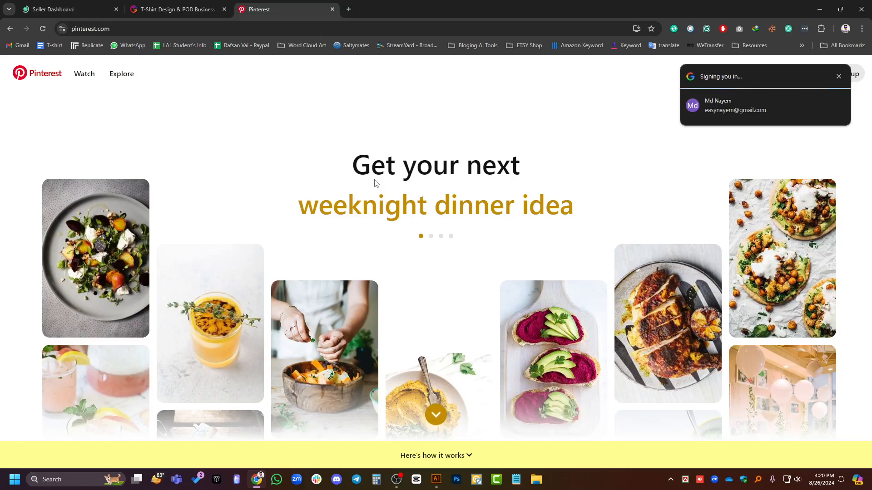
pyautogui.click(751, 99)
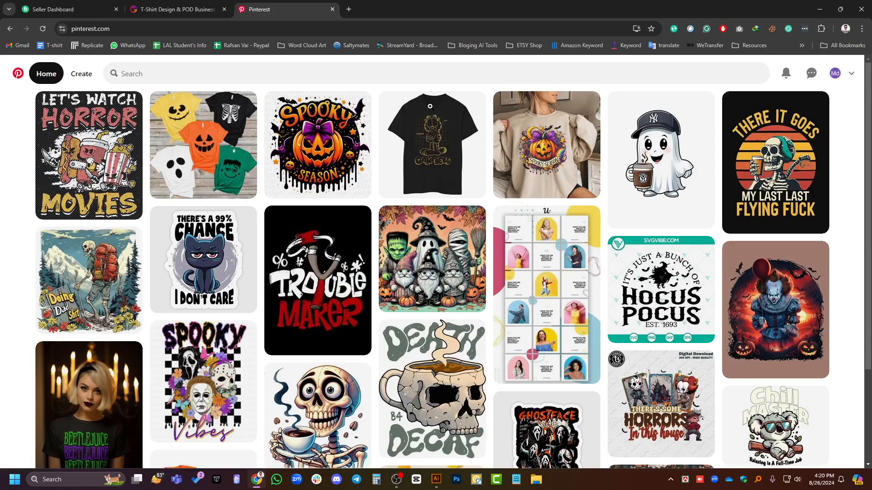
pyautogui.scroll(1, 394, 163)
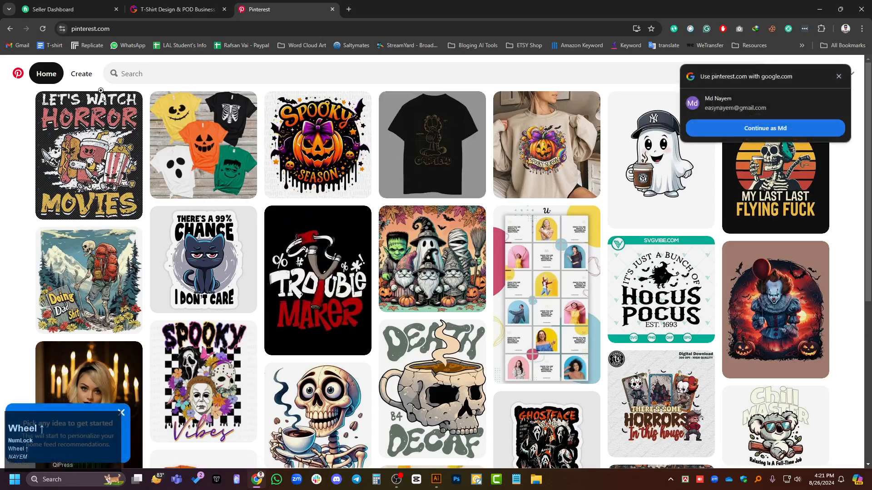
pyautogui.click(843, 78)
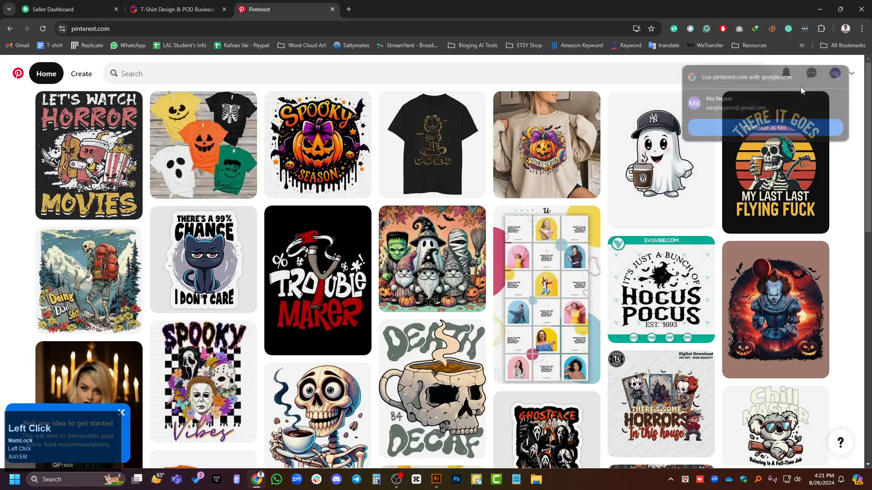
# Leave the Pinterest search empty and open the account's profile page with its saved boards.
pyautogui.click(199, 69)
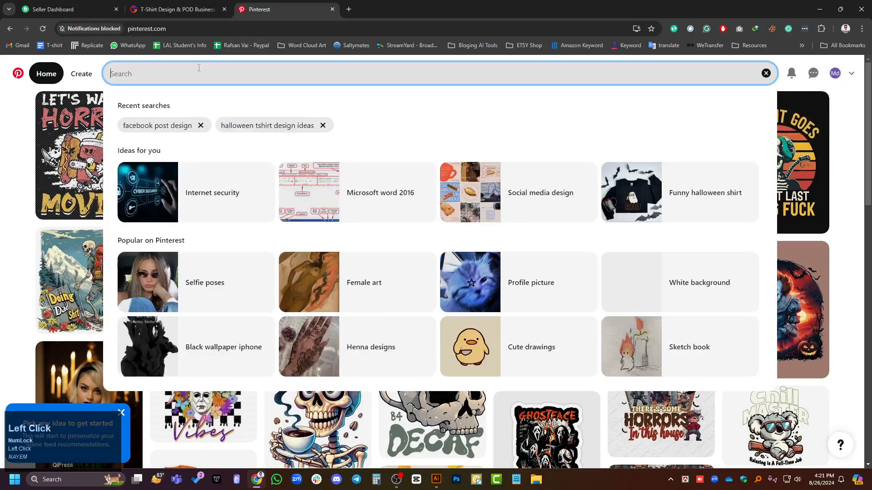
pyautogui.click(766, 73)
pyautogui.click(835, 73)
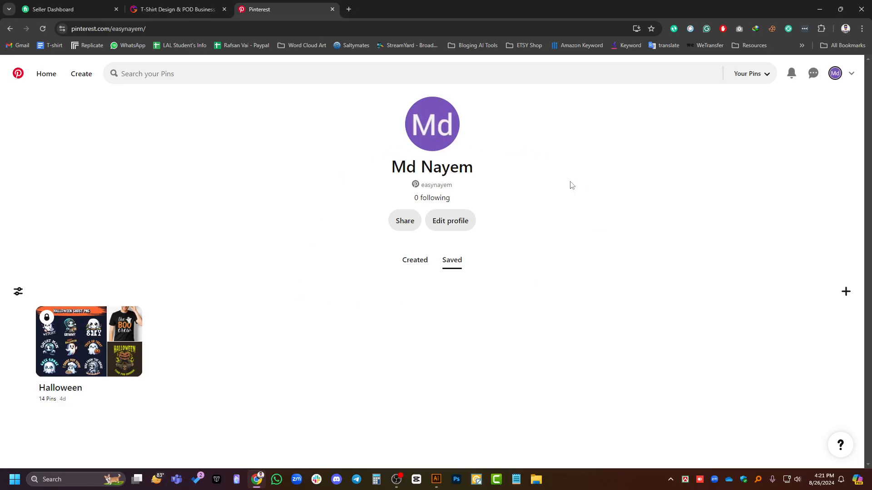
pyautogui.click(836, 77)
# Create a secret board named "Halloween + Corgi Dog" without collaborators.
pyautogui.click(846, 295)
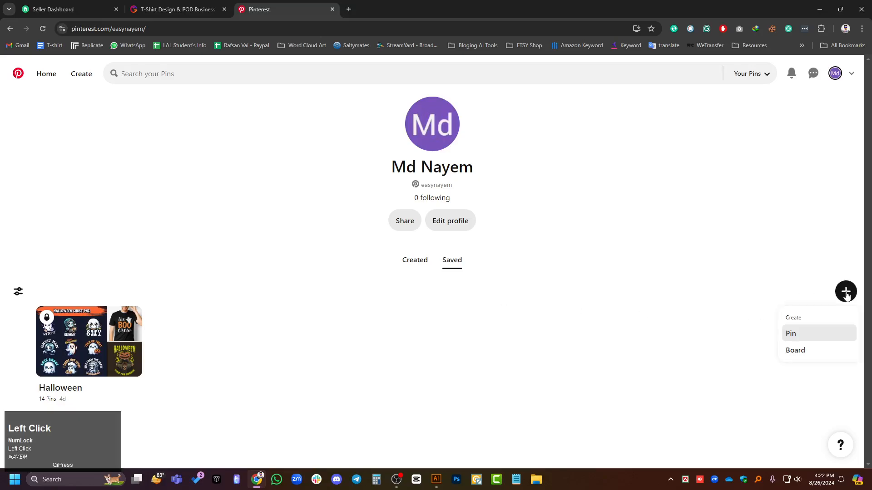
pyautogui.click(810, 354)
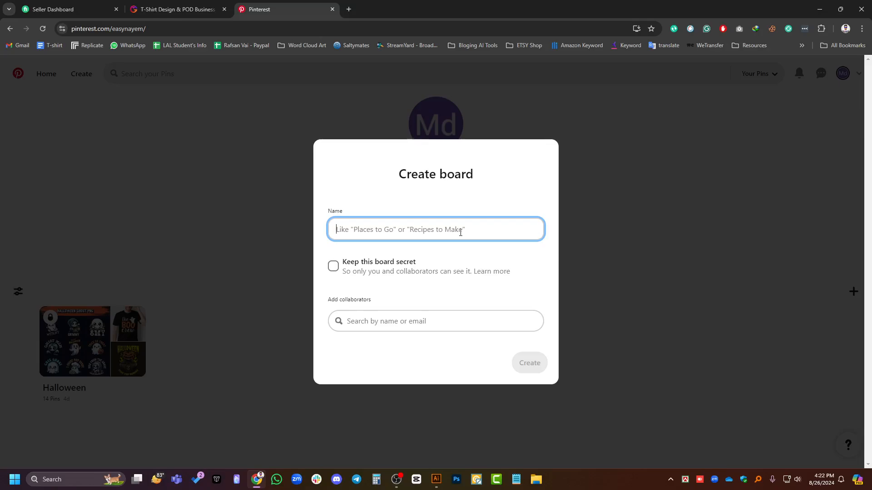
pyautogui.press('shift')
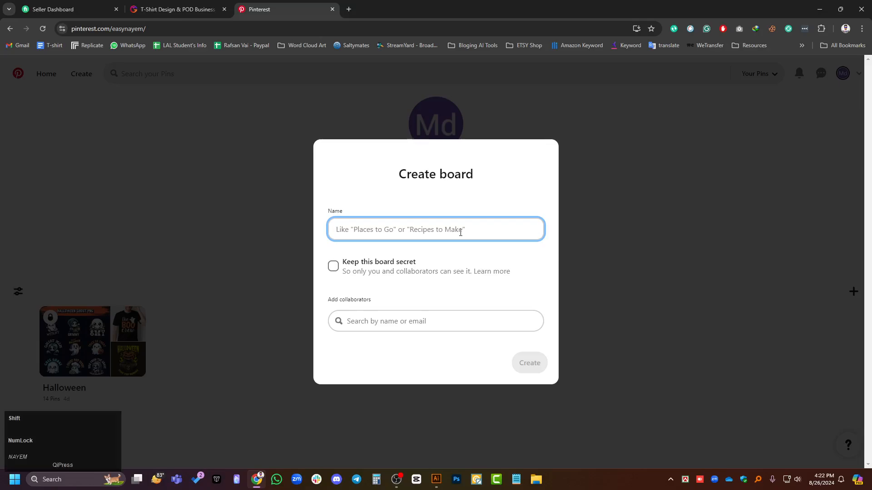
pyautogui.write('Ha')
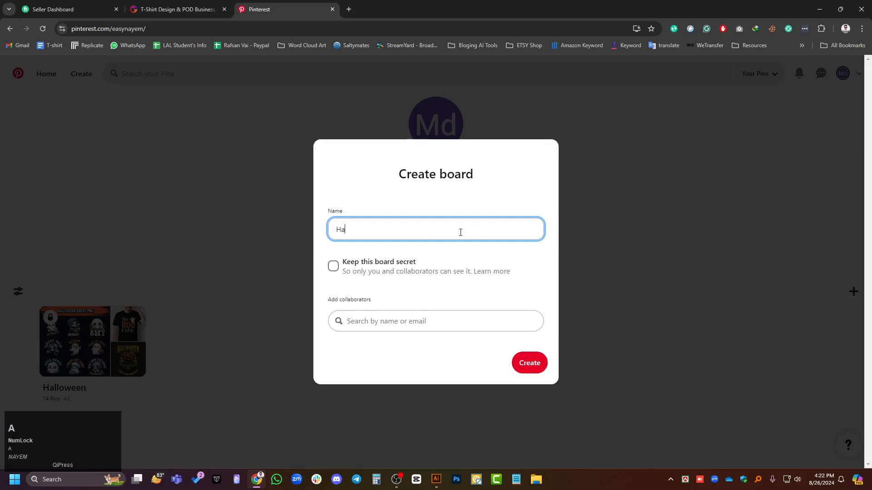
pyautogui.write('lloween ')
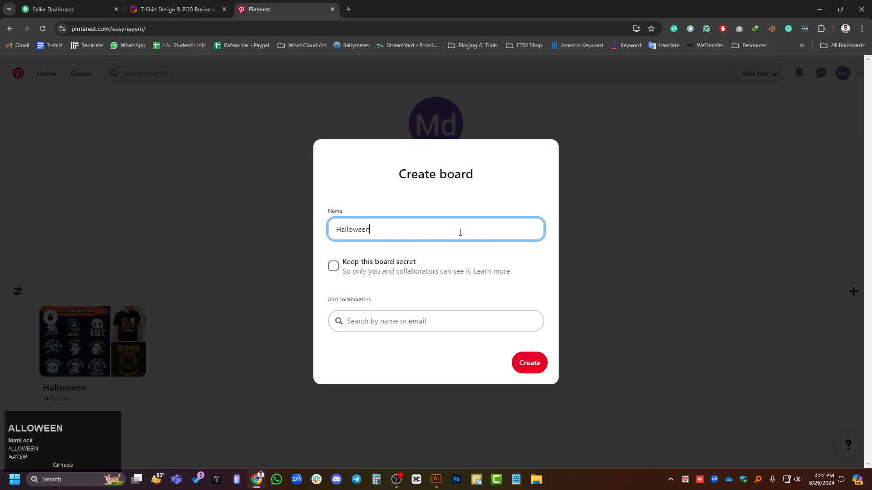
pyautogui.write('+ ')
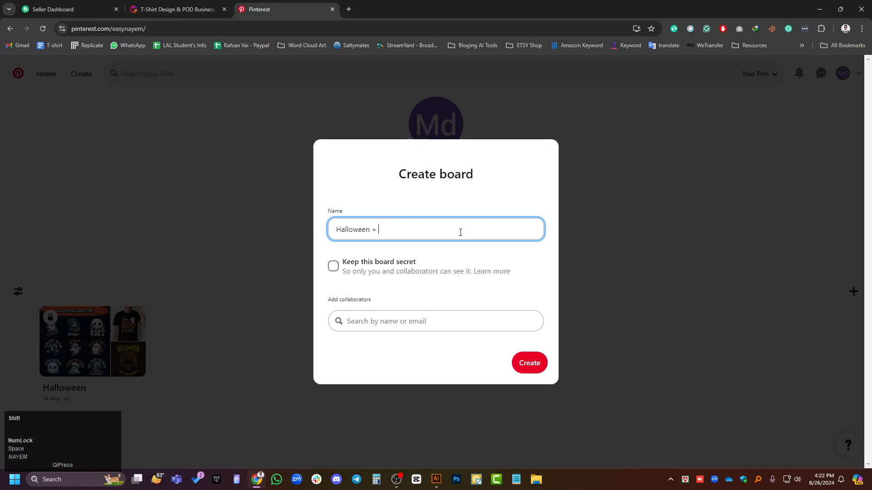
pyautogui.write('Corgi Dog')
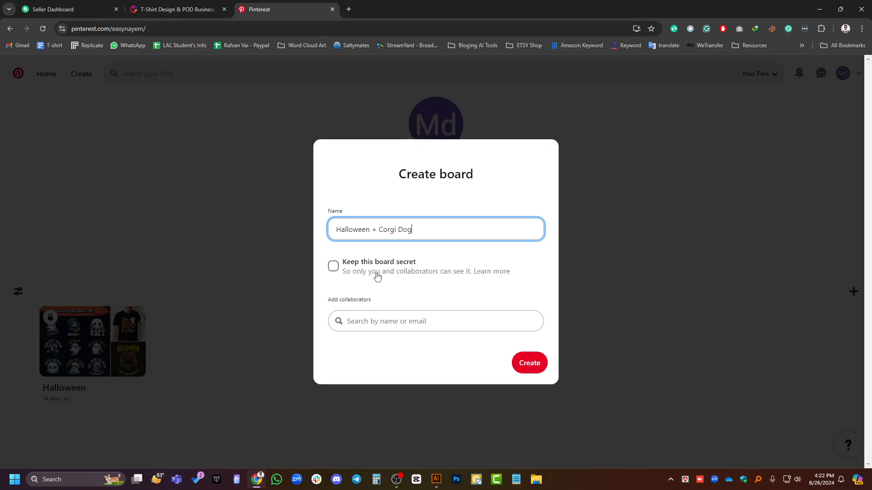
pyautogui.click(333, 269)
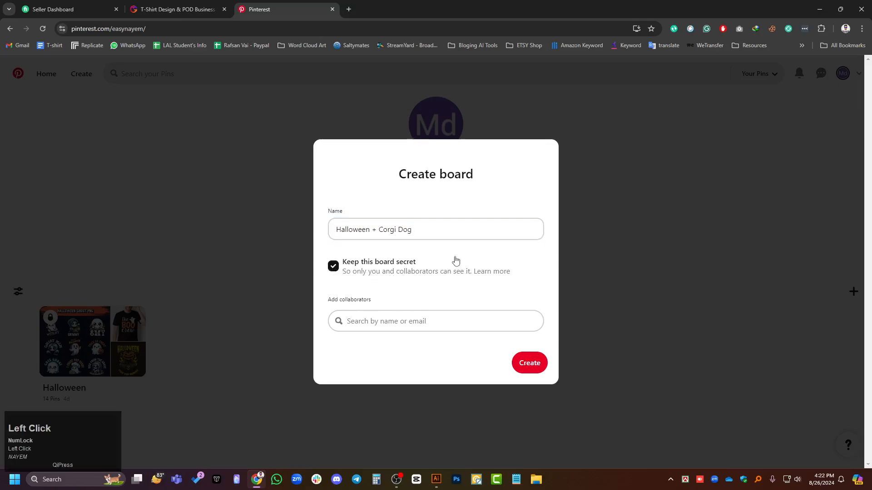
pyautogui.scroll(-1, 469, 261)
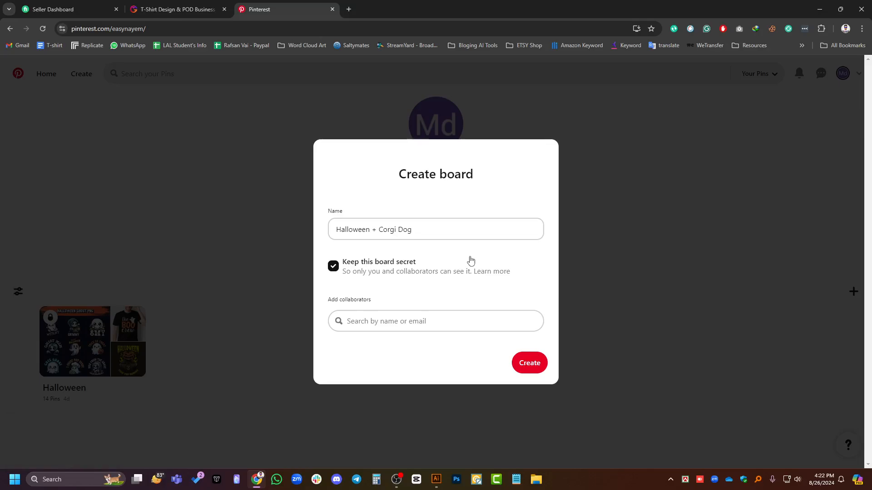
pyautogui.click(527, 363)
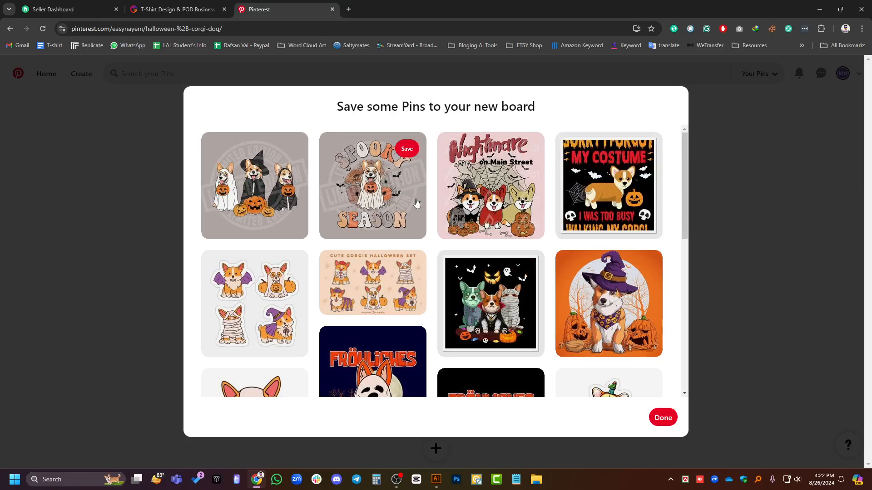
# Examine the Pins suggested for the new board for Halloween corgi design ideas.
pyautogui.scroll(1, 448, 260)
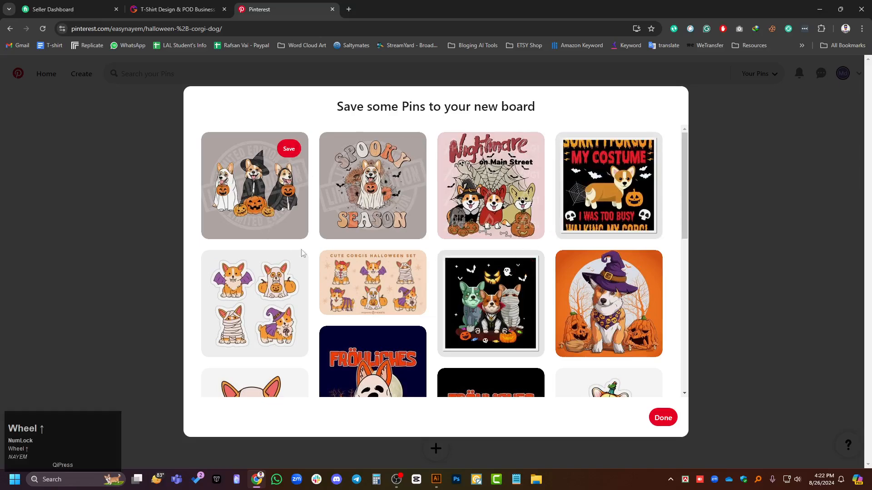
pyautogui.scroll(-2, 498, 218)
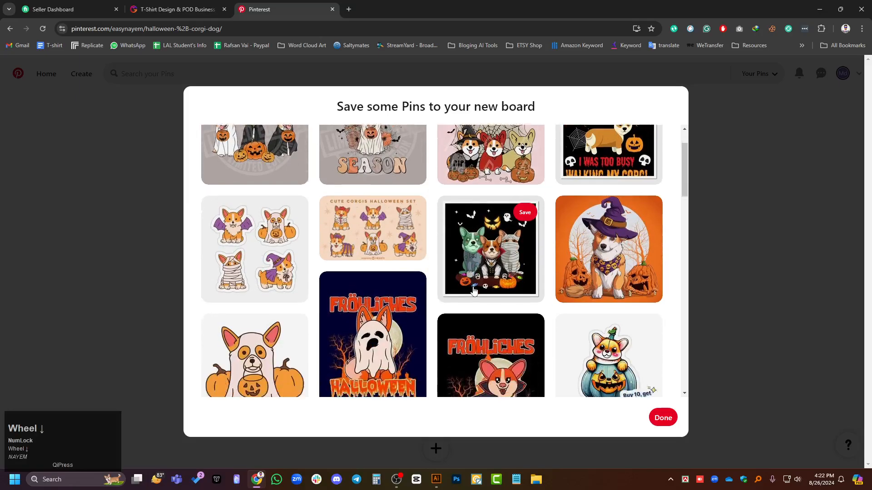
pyautogui.scroll(2, 498, 272)
pyautogui.scroll(-2, 500, 237)
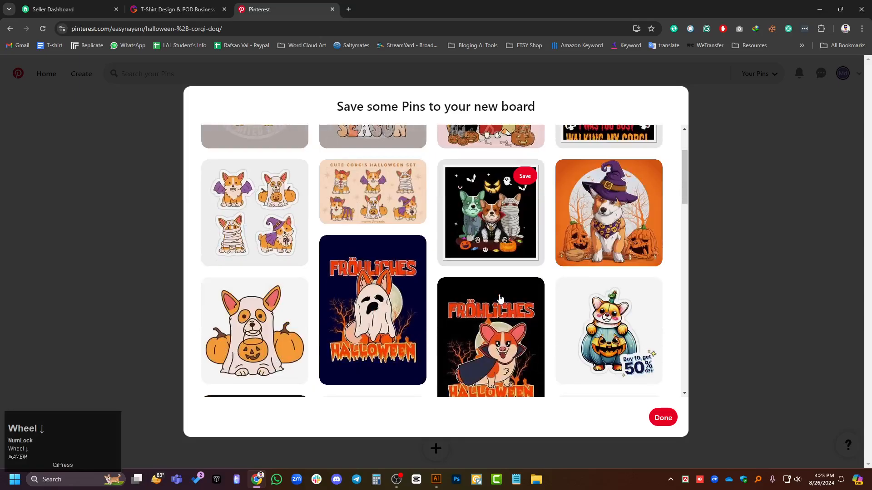
pyautogui.scroll(1, 499, 236)
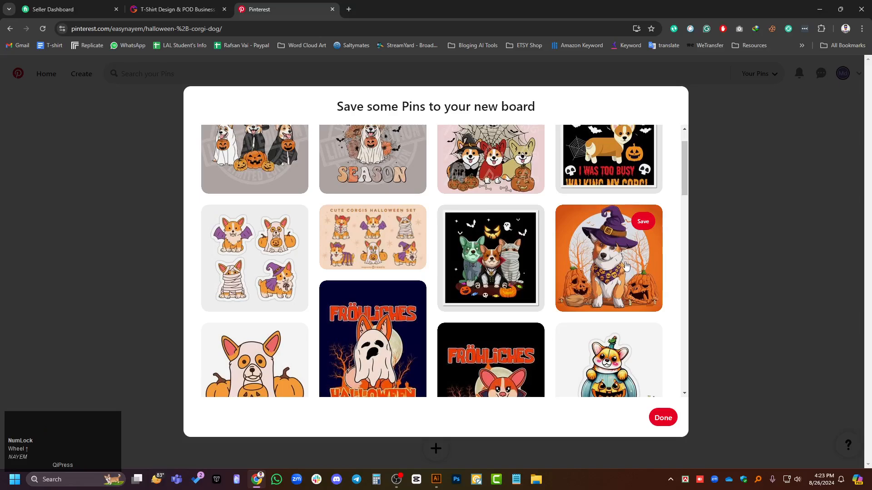
pyautogui.scroll(1, 626, 264)
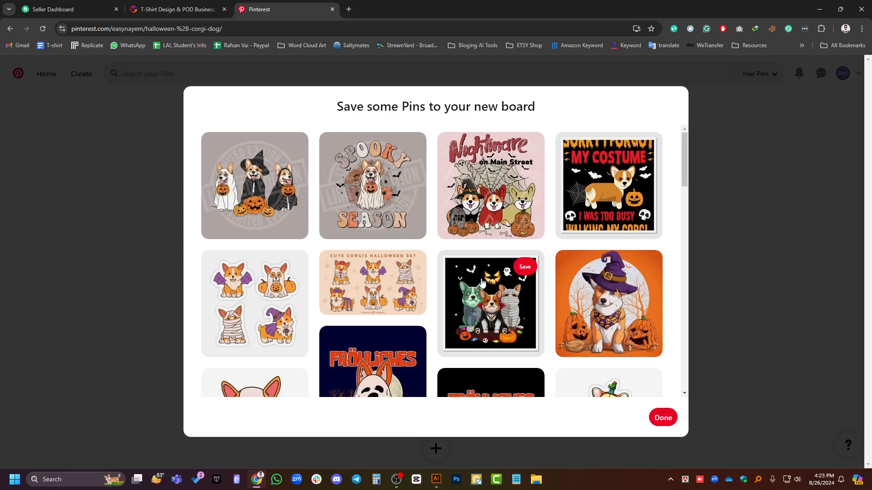
pyautogui.scroll(-2, 590, 236)
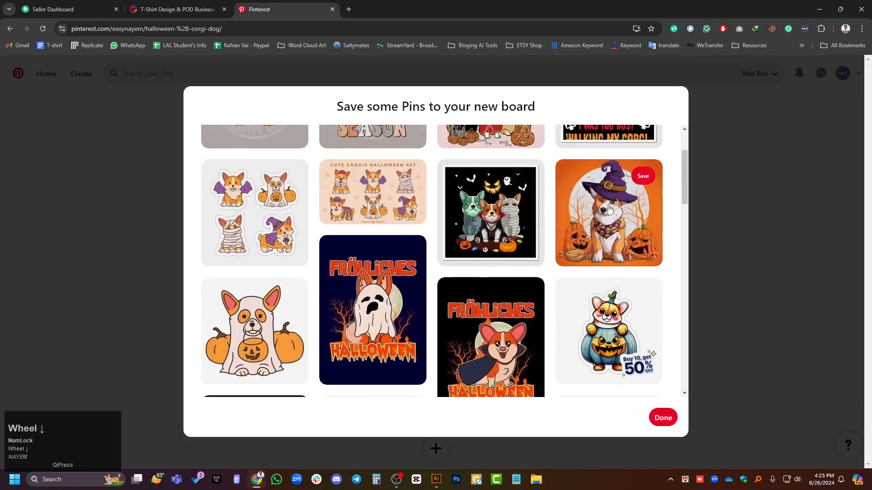
# Search Google for "corgi dog" in a new browser tab.
pyautogui.click(349, 6)
pyautogui.write('cor')
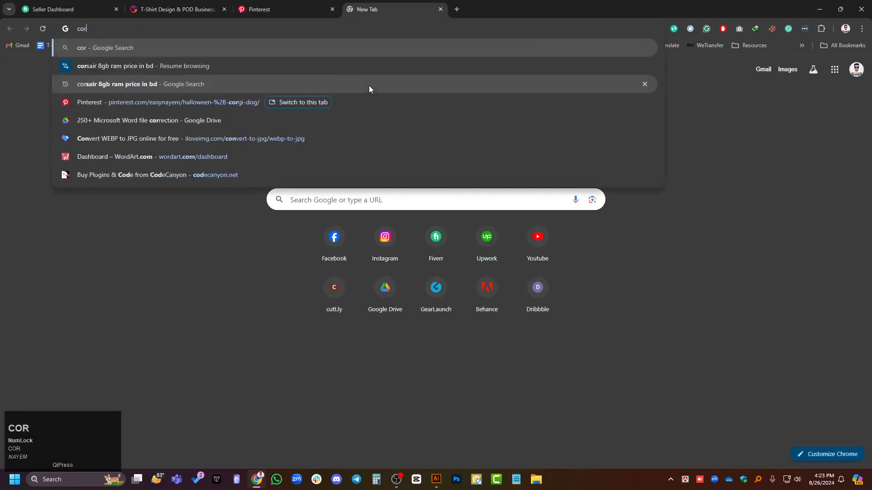
pyautogui.write('gi dog')
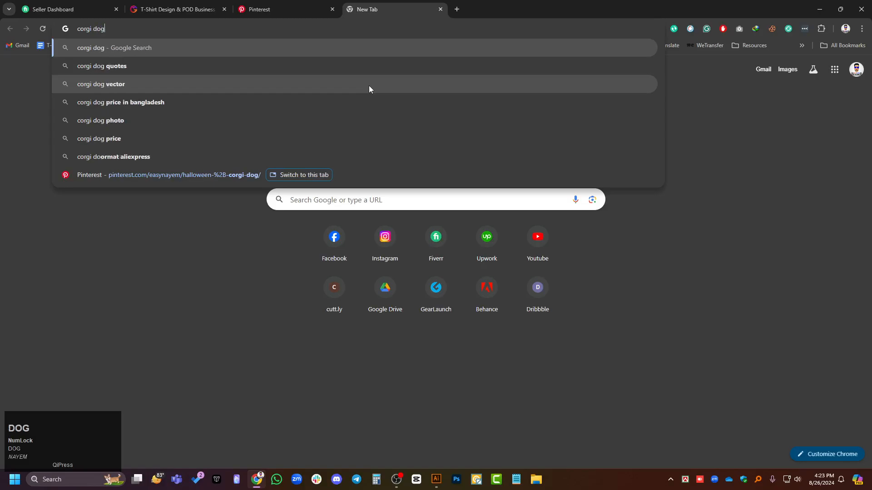
pyautogui.press('Return')
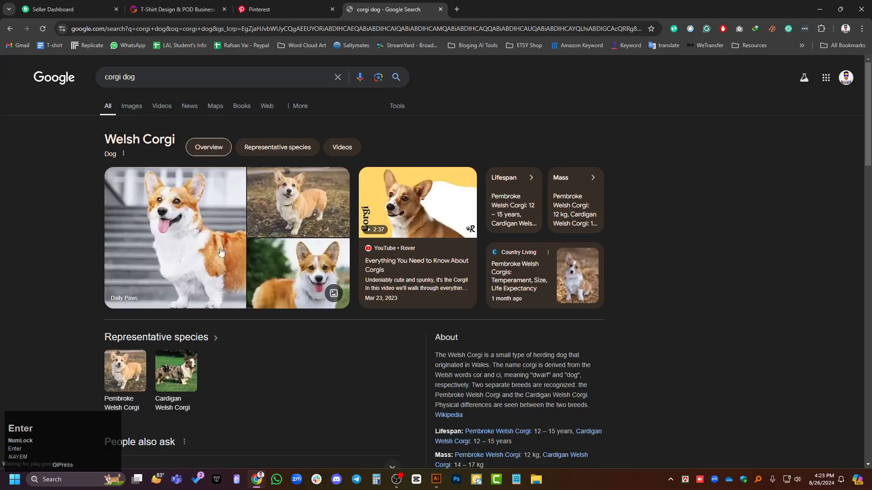
# Compare the corgi photos in the Google results with the Halloween corgi designs suggested for the Pinterest board.
pyautogui.click(271, 12)
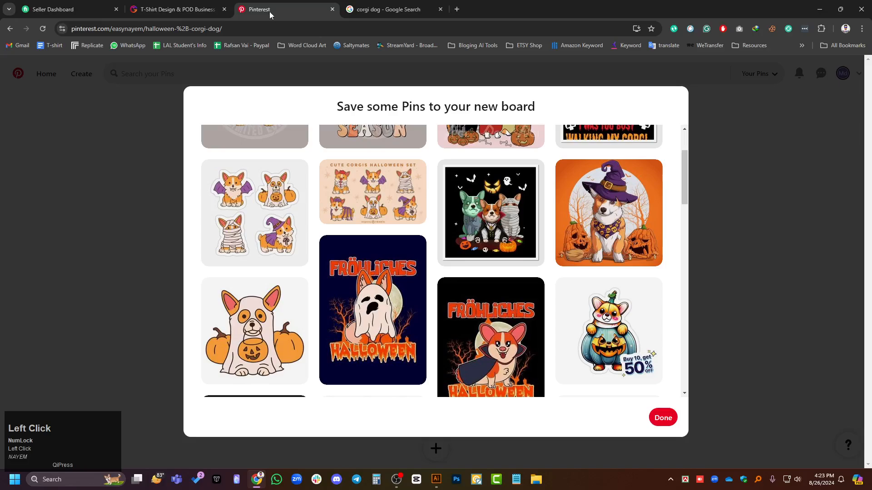
pyautogui.click(409, 10)
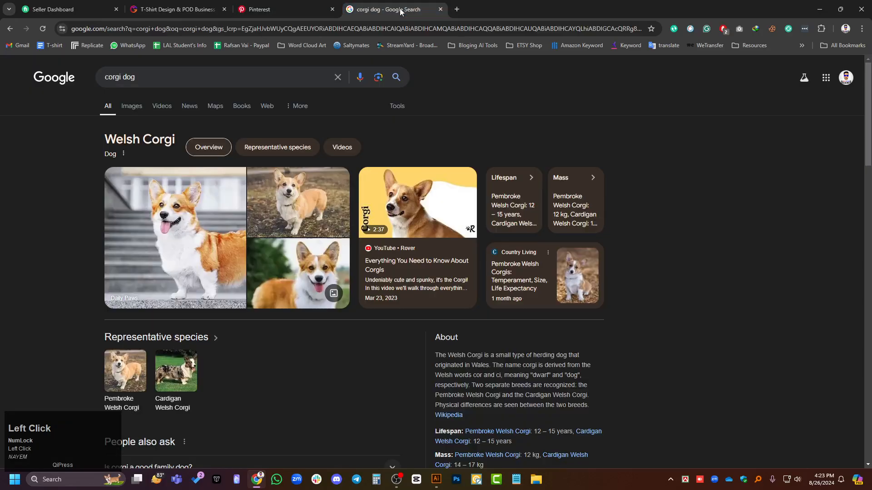
pyautogui.click(297, 9)
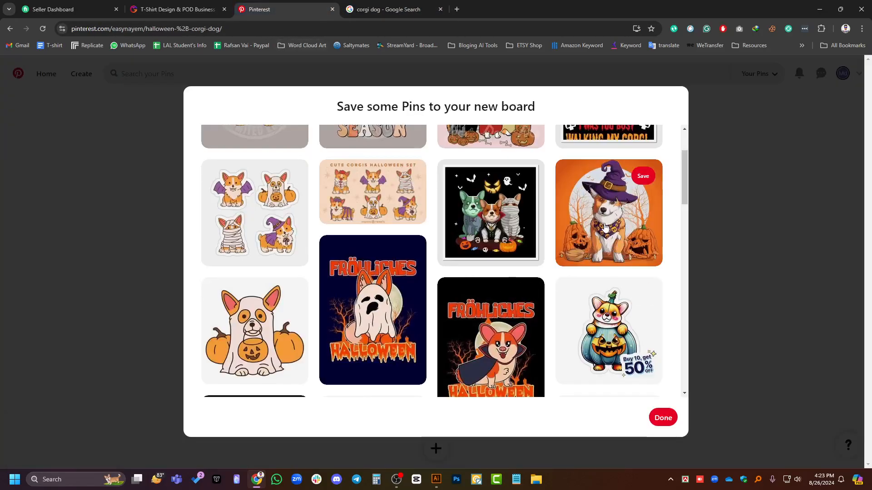
pyautogui.click(390, 9)
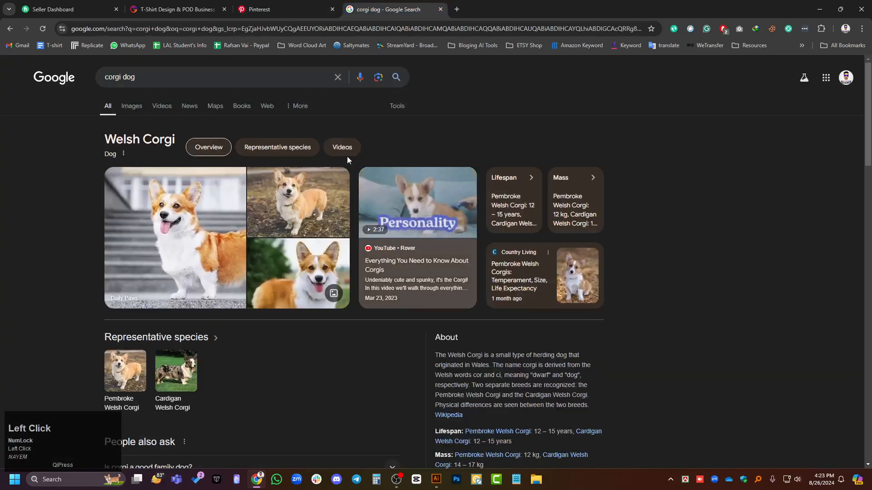
pyautogui.click(277, 13)
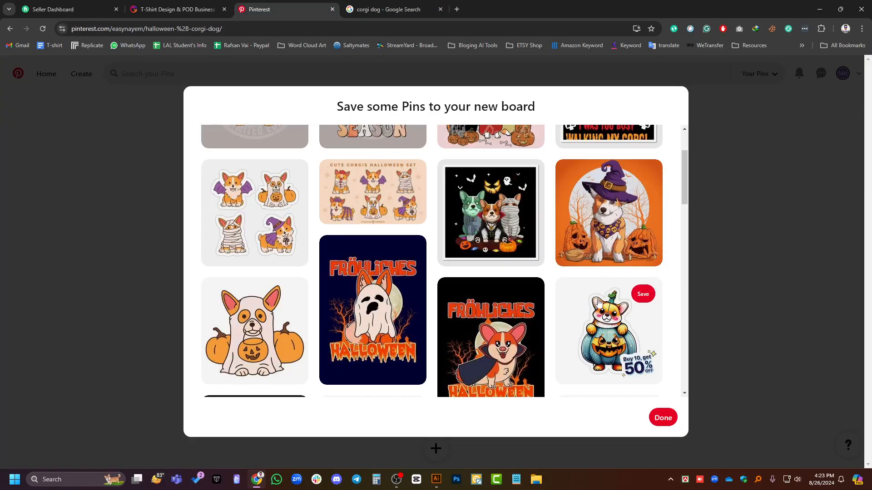
pyautogui.scroll(1, 598, 305)
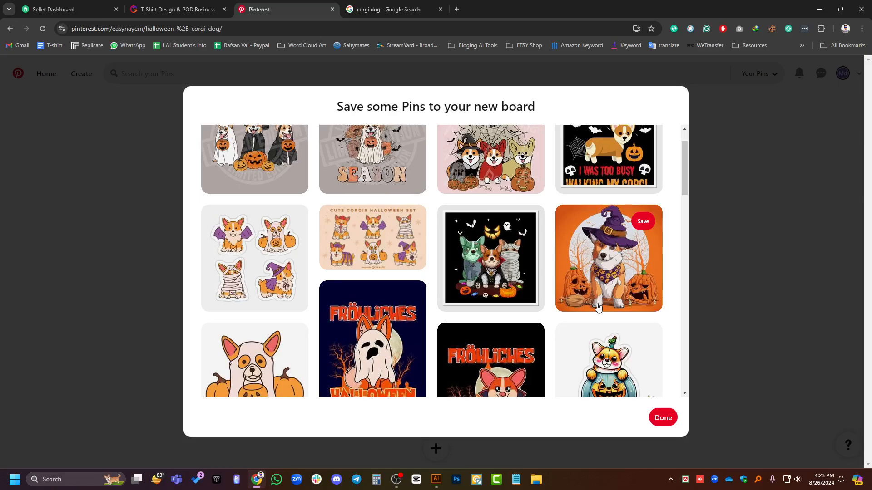
pyautogui.scroll(1, 524, 313)
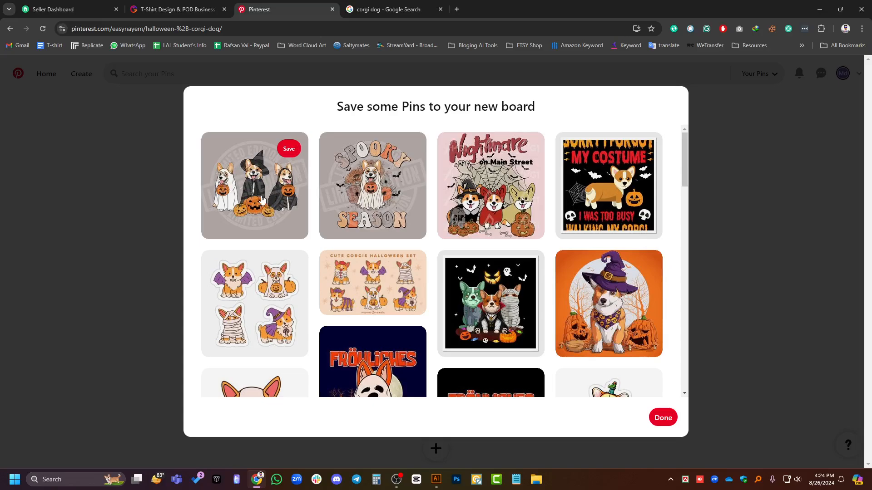
pyautogui.scroll(-1, 522, 273)
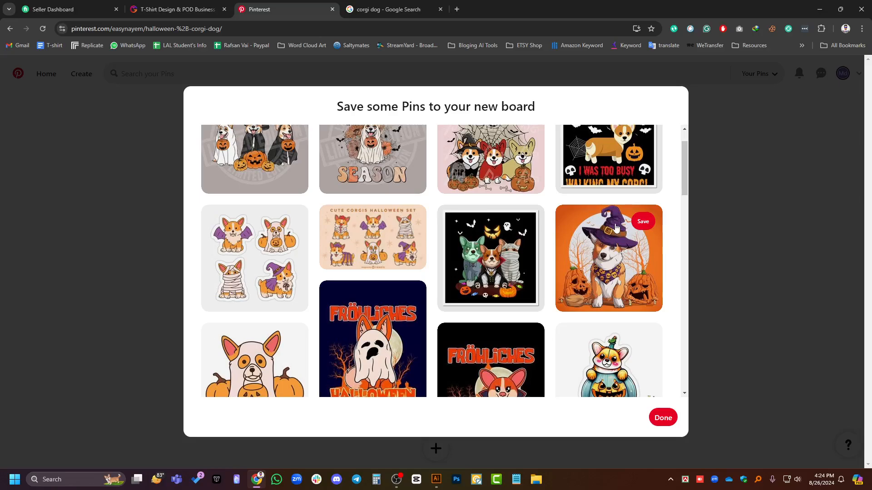
pyautogui.scroll(-2, 615, 231)
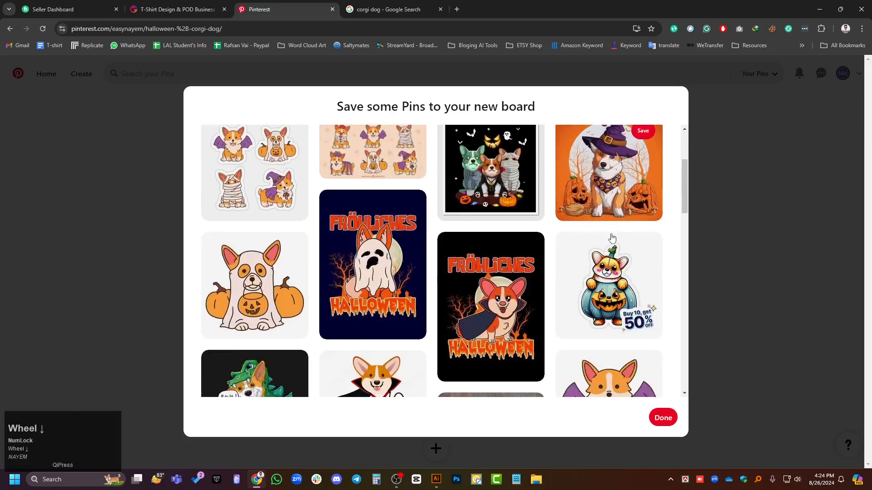
# Search Google for "haloween" in a new browser tab.
pyautogui.scroll(1, 614, 233)
pyautogui.scroll(-3, 270, 201)
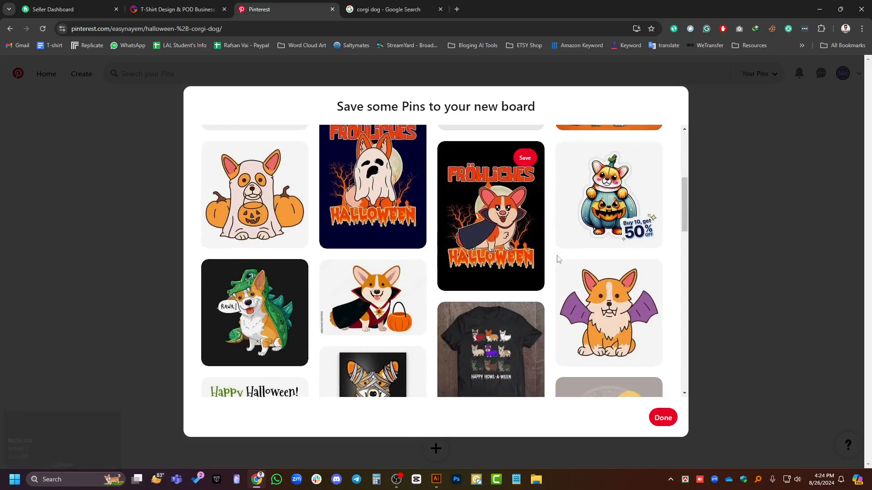
pyautogui.click(457, 9)
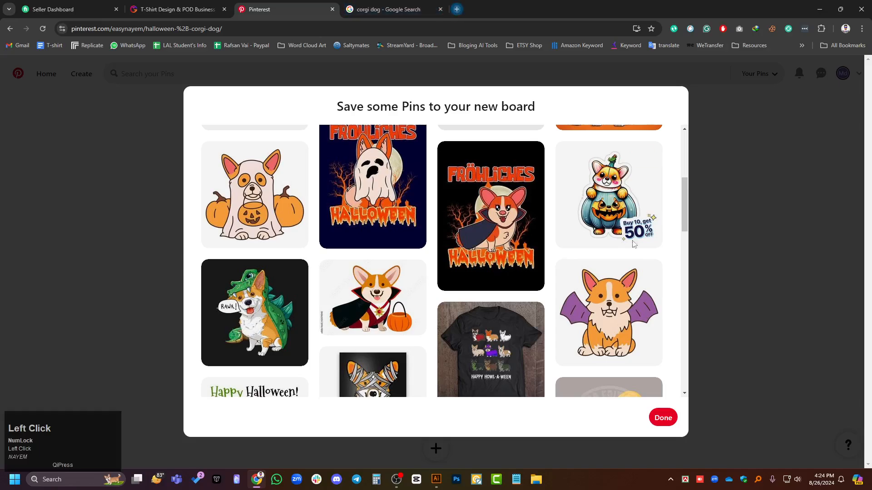
pyautogui.write('hall')
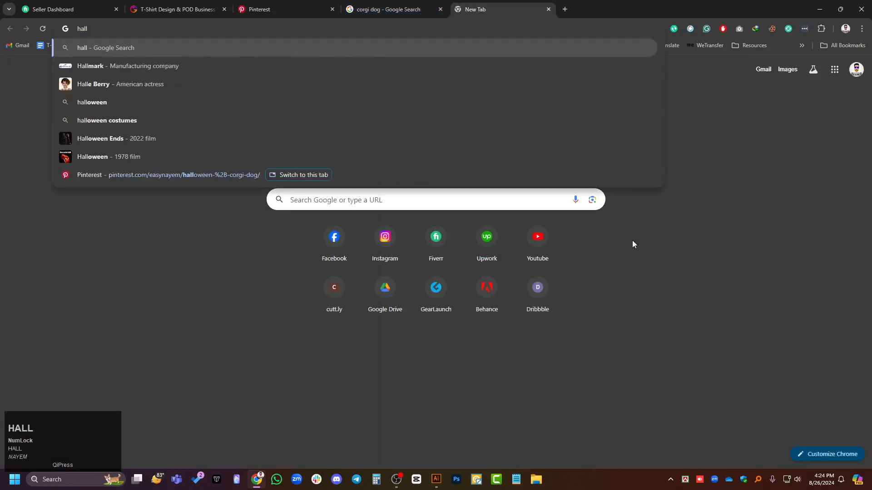
pyautogui.press('BackSpace')
pyautogui.write('oween')
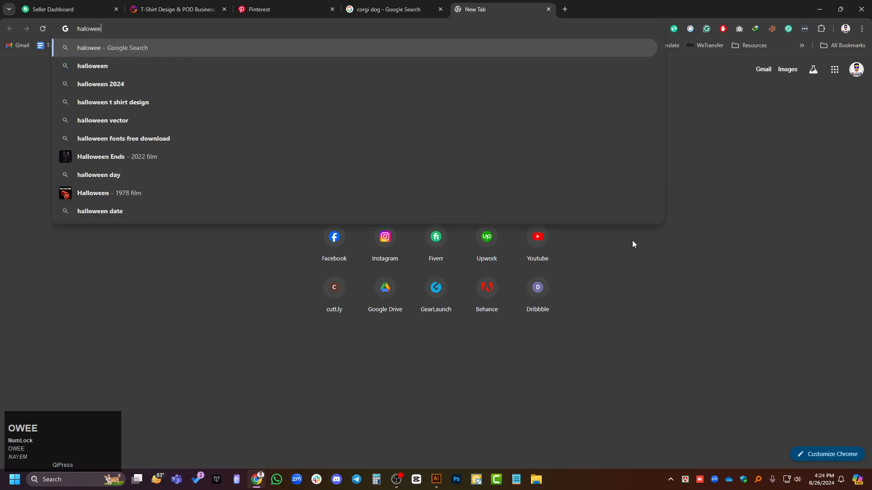
pyautogui.press('Return')
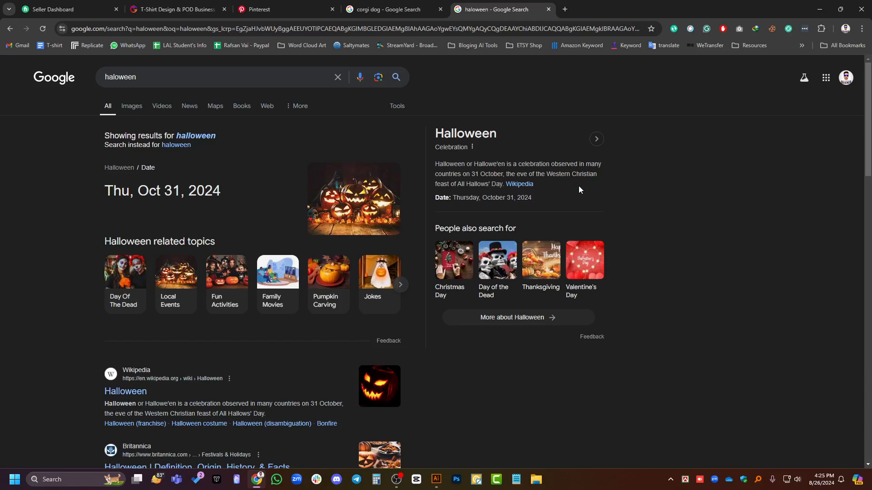
# Search Google for "halloween t-shirt design" in another new browser tab.
pyautogui.click(565, 9)
pyautogui.write('hallo')
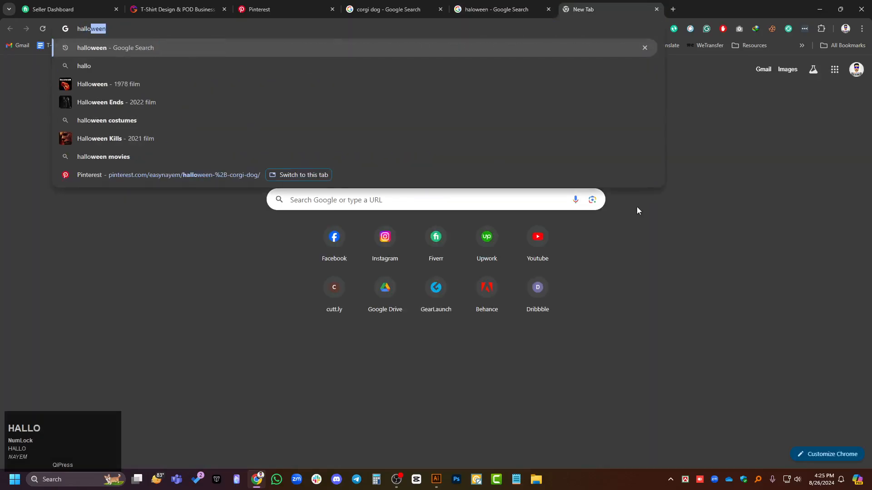
pyautogui.write('ween t-')
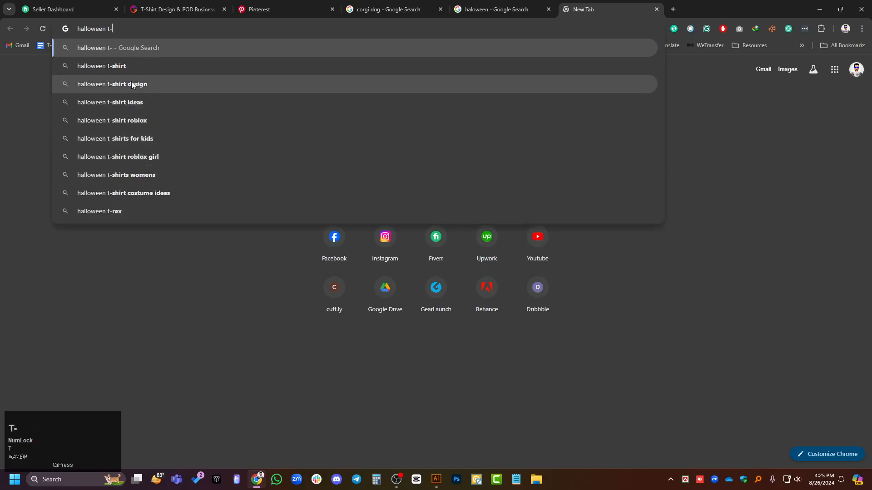
pyautogui.click(132, 85)
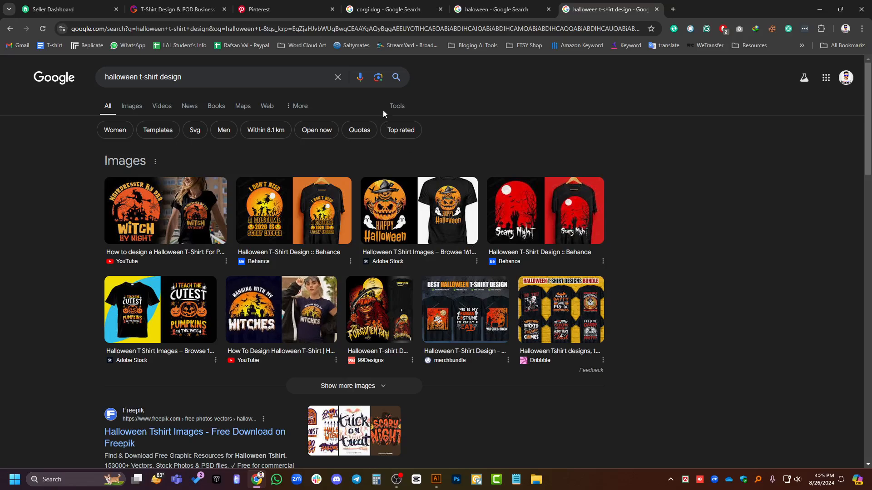
# Search Google for "corgi dog tshirt desing" in another new browser tab.
pyautogui.click(673, 9)
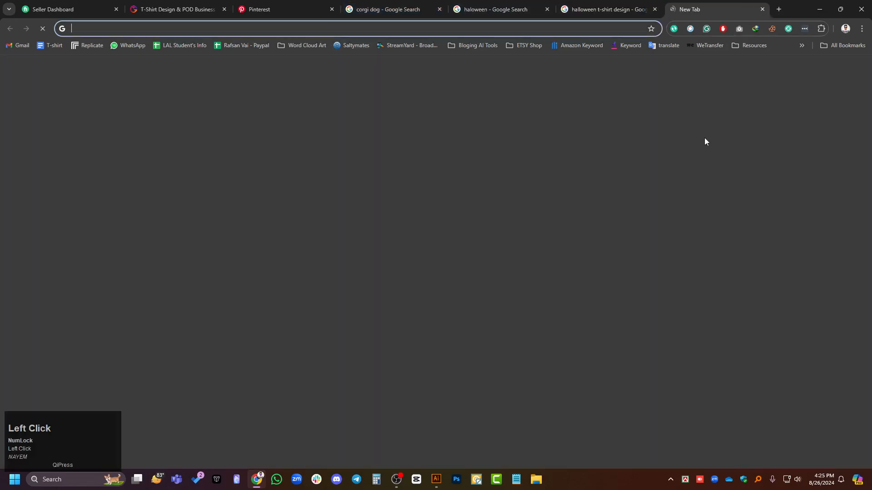
pyautogui.write('corgi dog ')
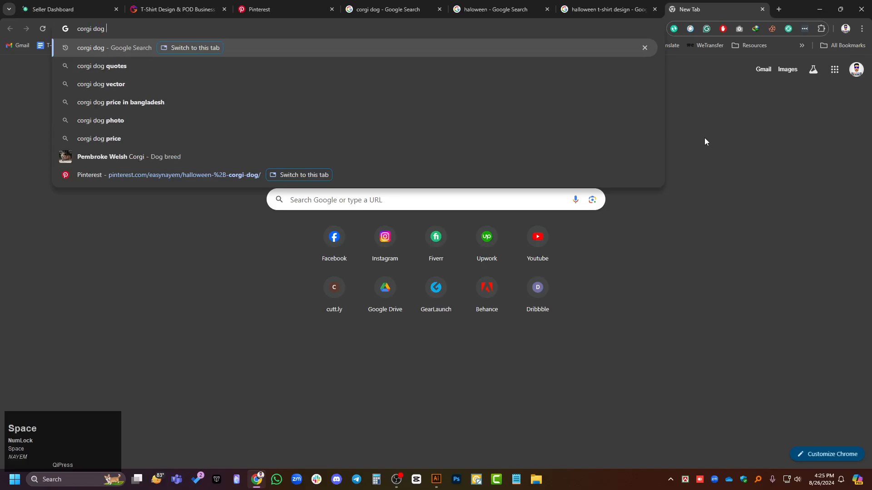
pyautogui.write('t')
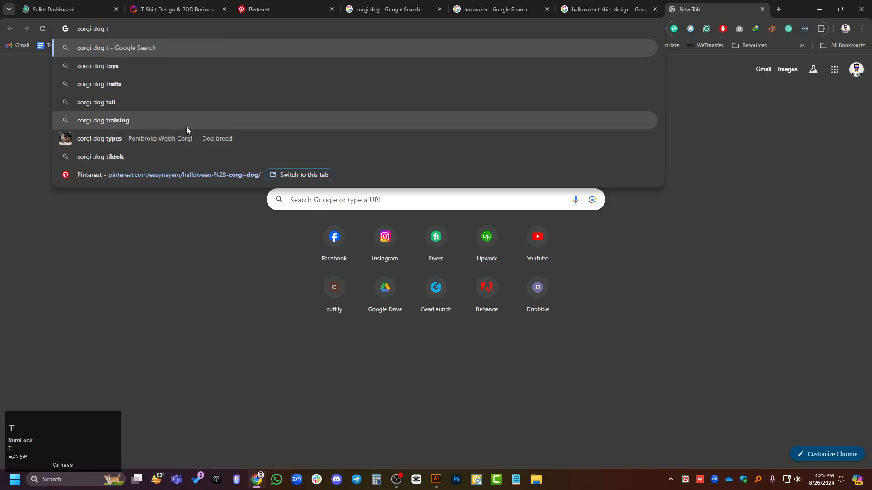
pyautogui.write('shirt desing')
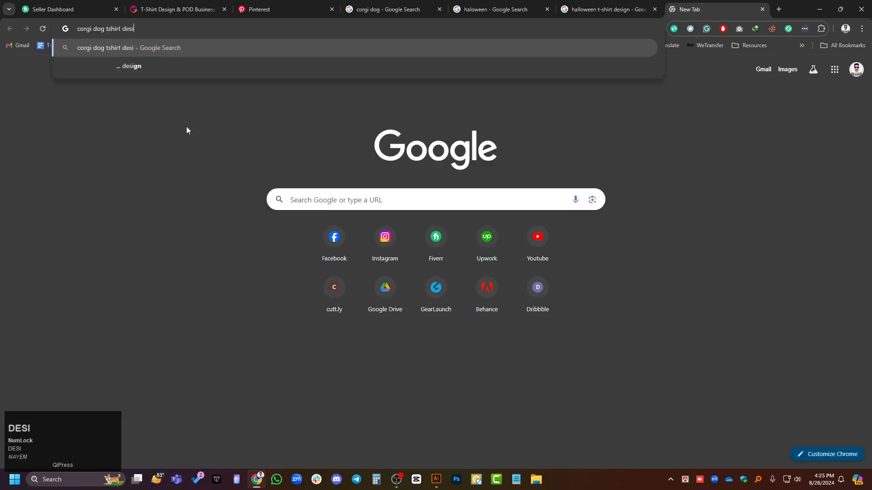
pyautogui.press('Return')
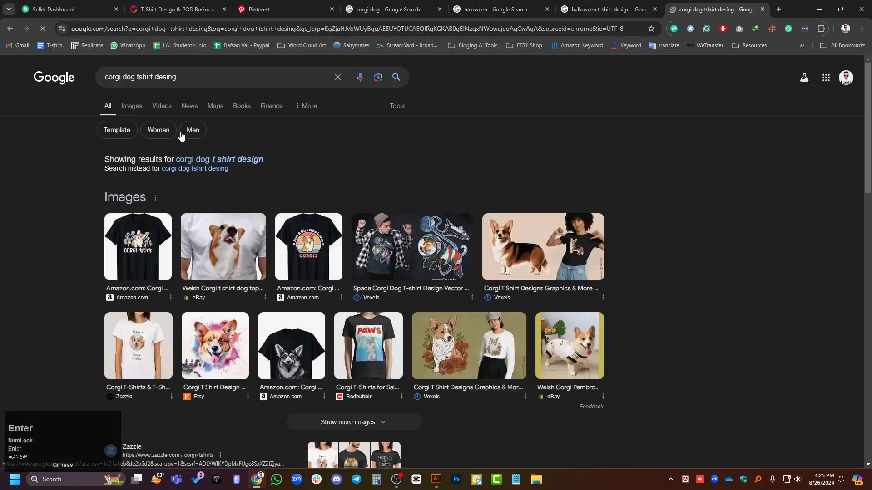
# Preview the "Just A Girl Who Loves Corgis" Amazon shirt from the image results and look over its design.
pyautogui.click(326, 251)
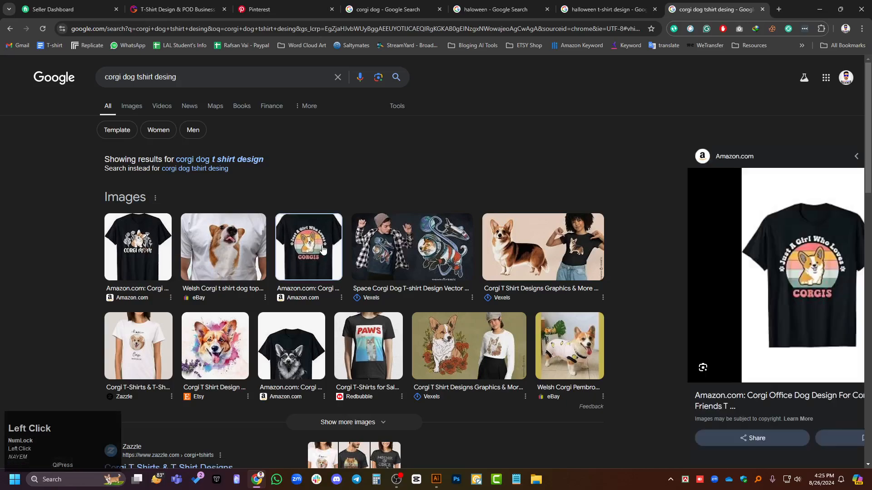
pyautogui.scroll(-3, 595, 265)
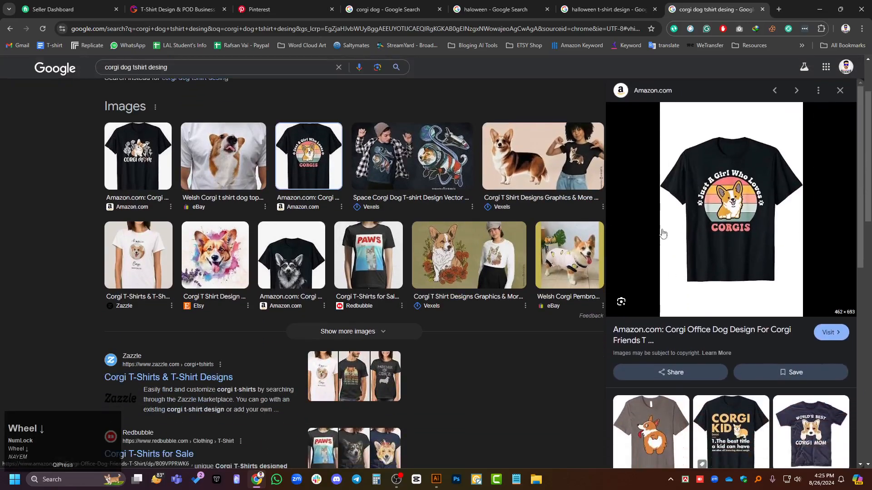
pyautogui.scroll(3, 469, 132)
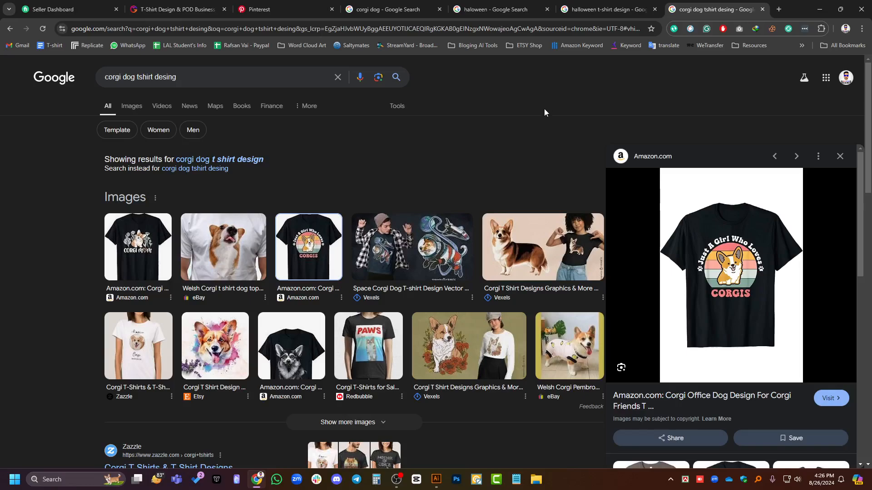
# Return to Pinterest and finish the new board's Pin suggestions without saving any.
pyautogui.click(295, 15)
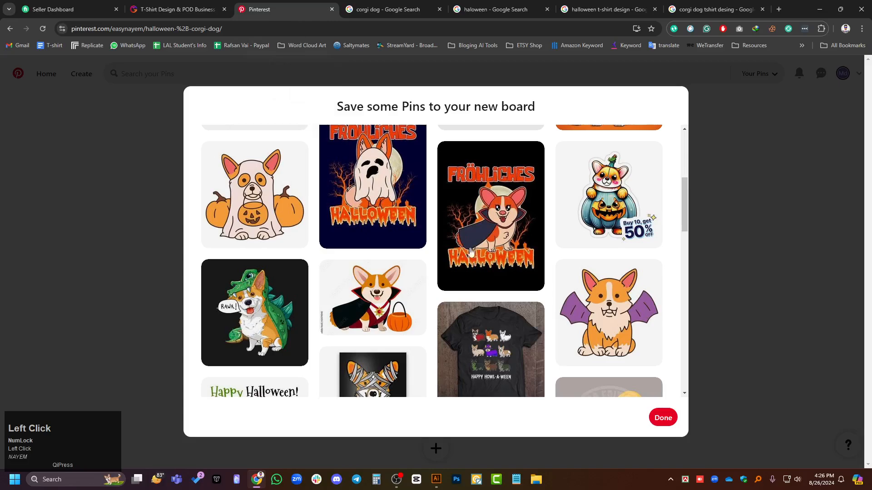
pyautogui.click(665, 419)
pyautogui.scroll(1, 559, 298)
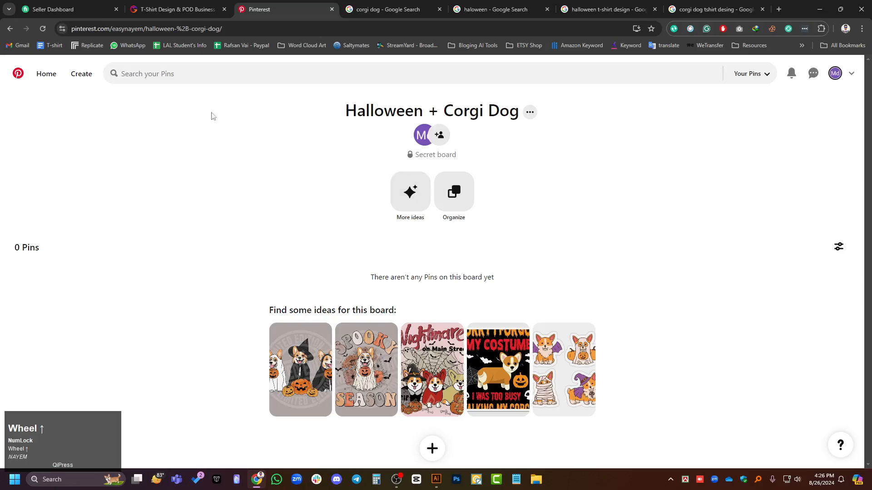
# Search all of Pinterest for "halloween corgi t-shirt design ideas" from the home feed.
pyautogui.click(47, 78)
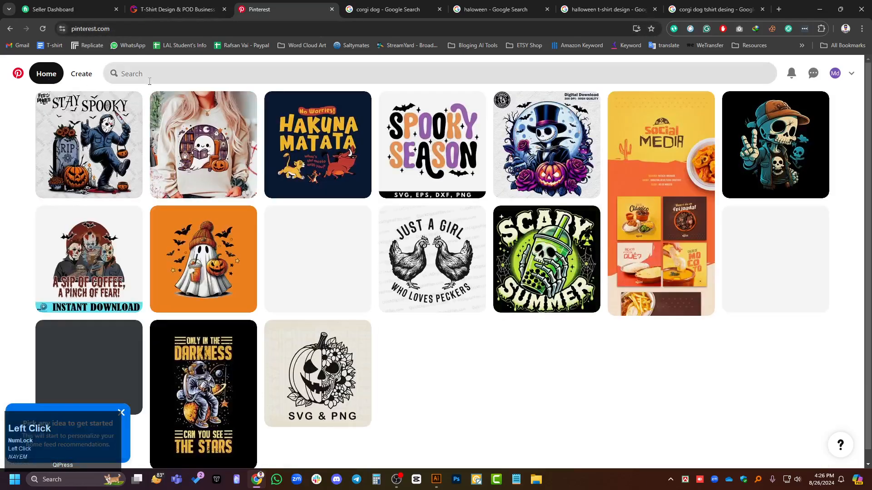
pyautogui.click(151, 74)
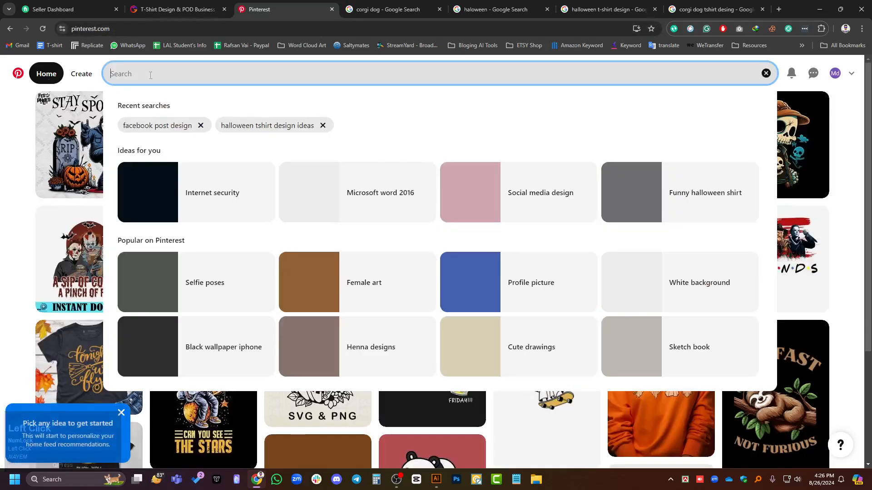
pyautogui.write('ha')
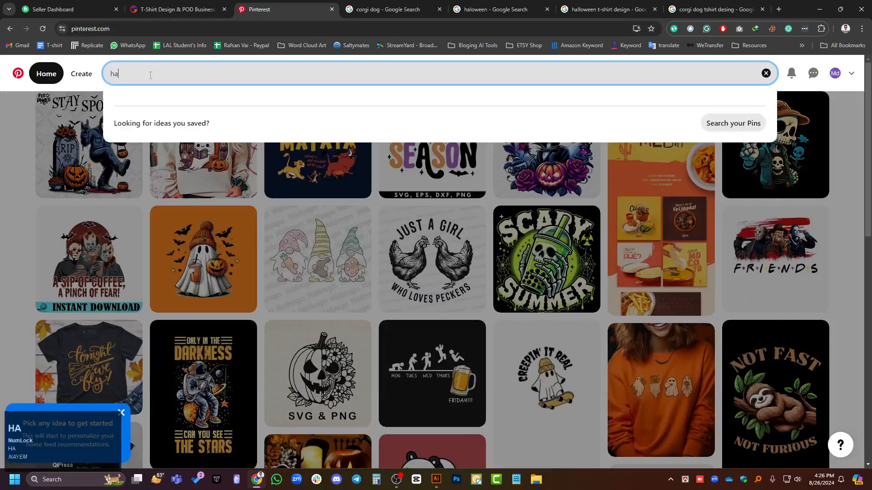
pyautogui.write('llow')
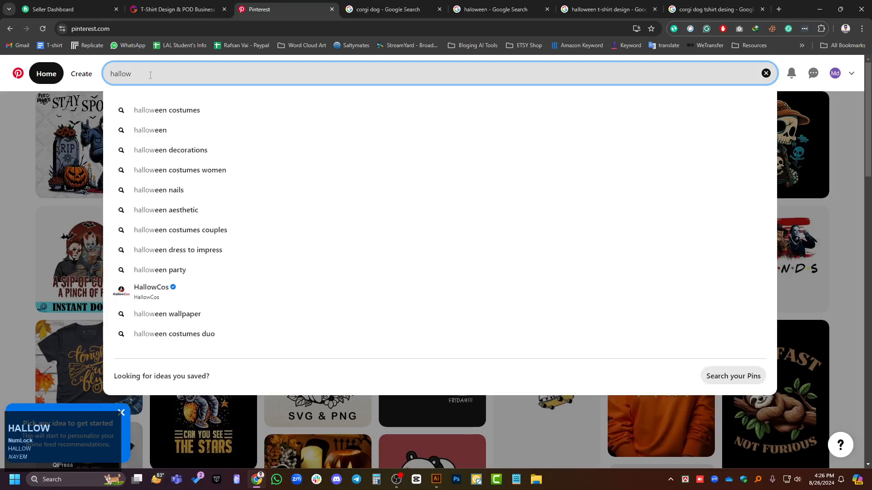
pyautogui.write('een ')
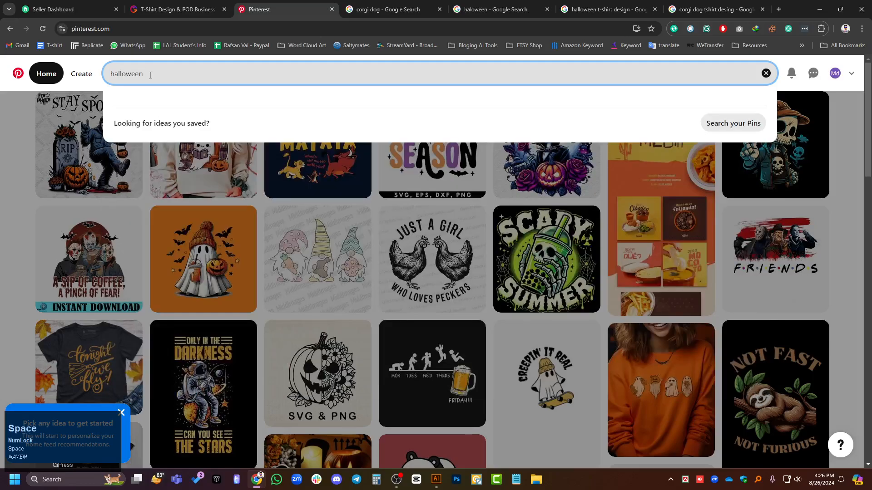
pyautogui.write('corgi t')
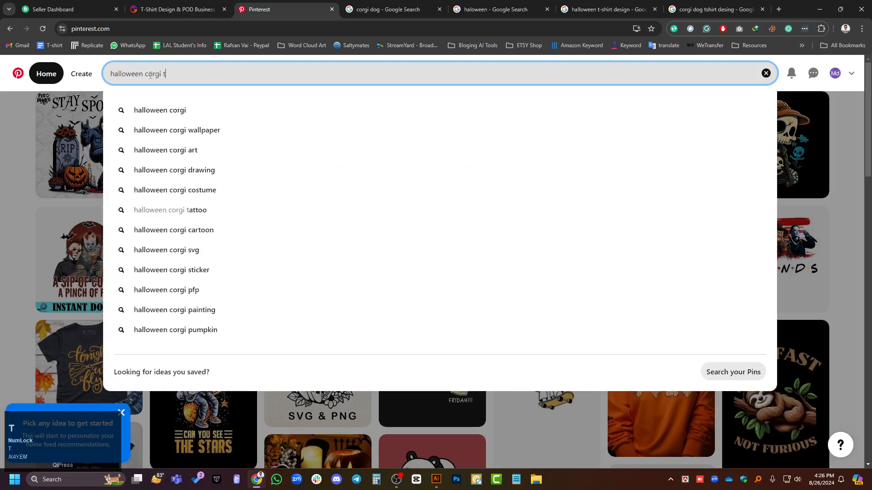
pyautogui.write('-')
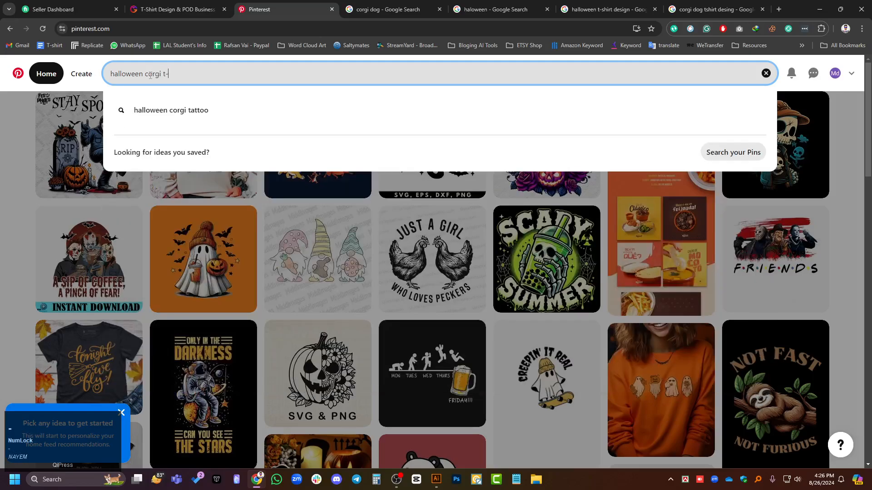
pyautogui.write('shirt desi')
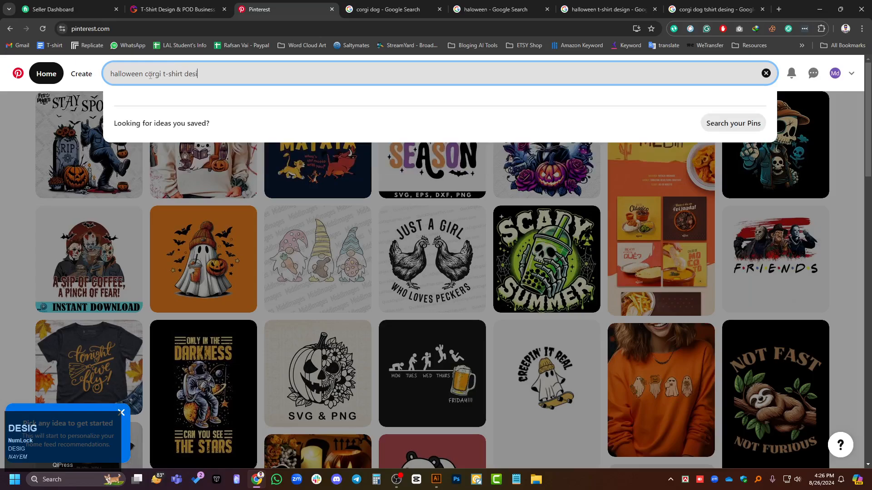
pyautogui.write('gn a')
pyautogui.press('BackSpace')
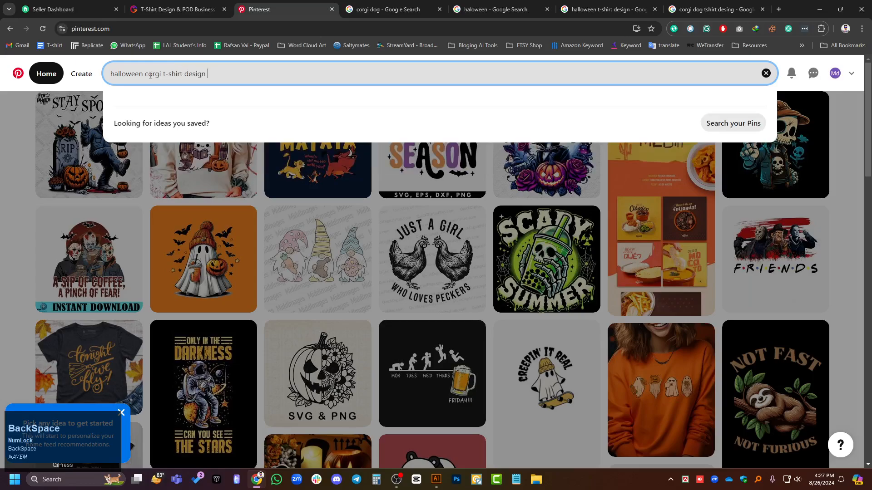
pyautogui.write('ideas')
pyautogui.press('Return')
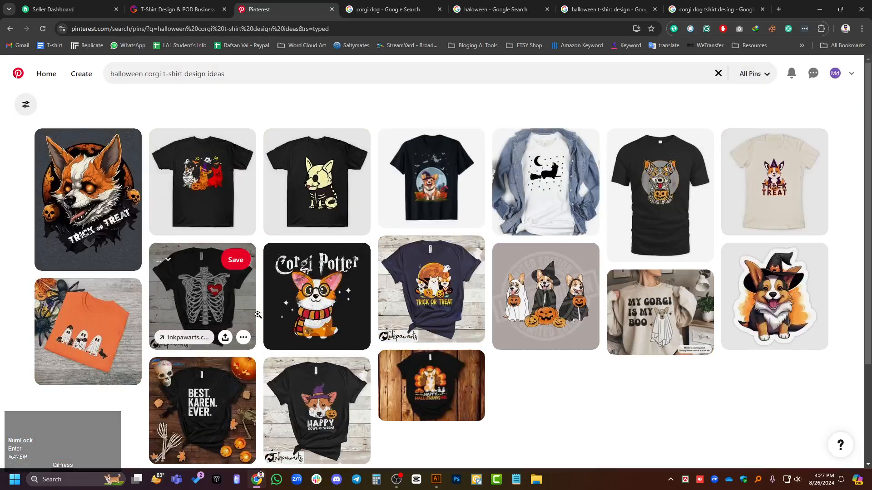
# Examine the Pinterest results for Halloween corgi T-shirt designs usable as references.
pyautogui.scroll(2, 507, 355)
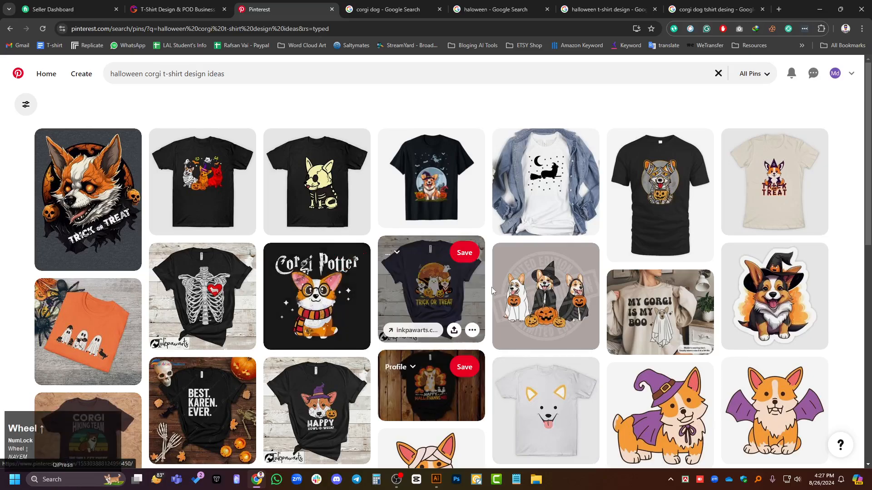
pyautogui.scroll(-3, 491, 287)
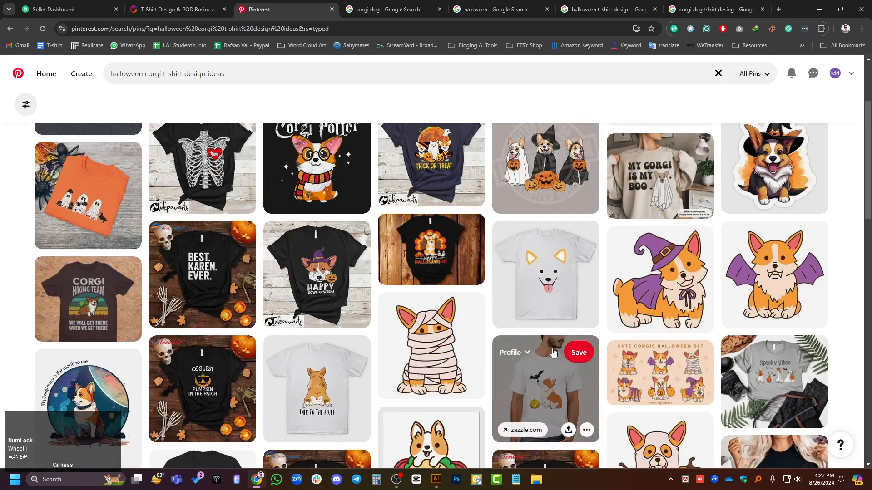
pyautogui.scroll(1, 553, 355)
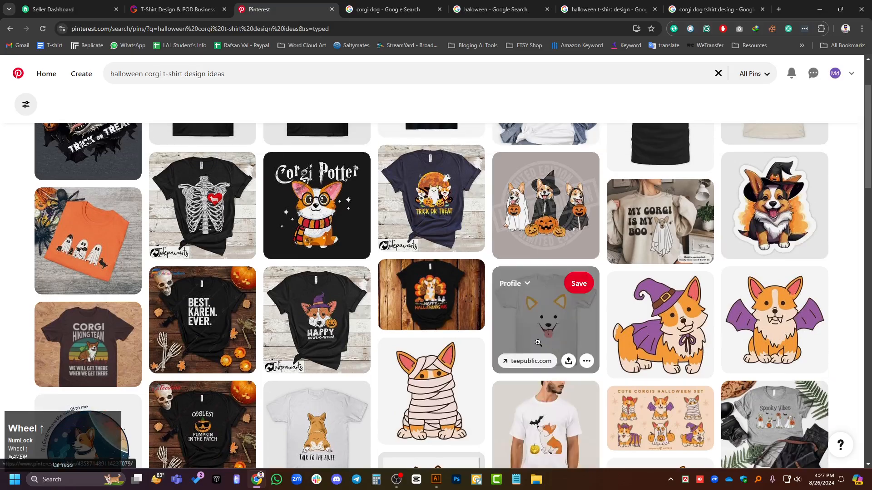
pyautogui.scroll(-5, 547, 341)
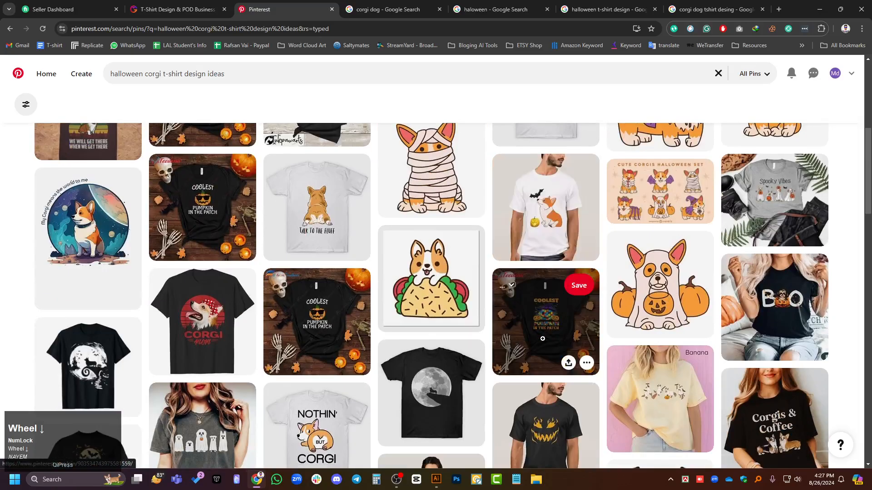
pyautogui.scroll(-4, 543, 336)
pyautogui.scroll(-5, 543, 340)
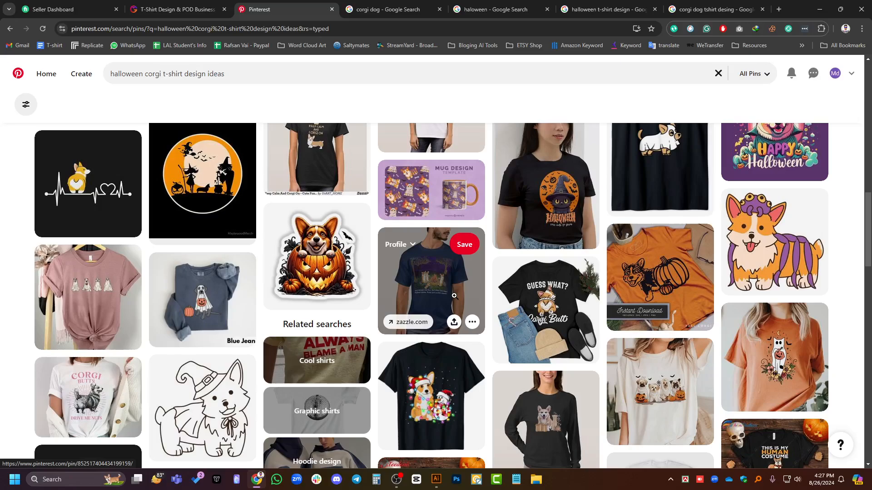
pyautogui.scroll(-5, 454, 295)
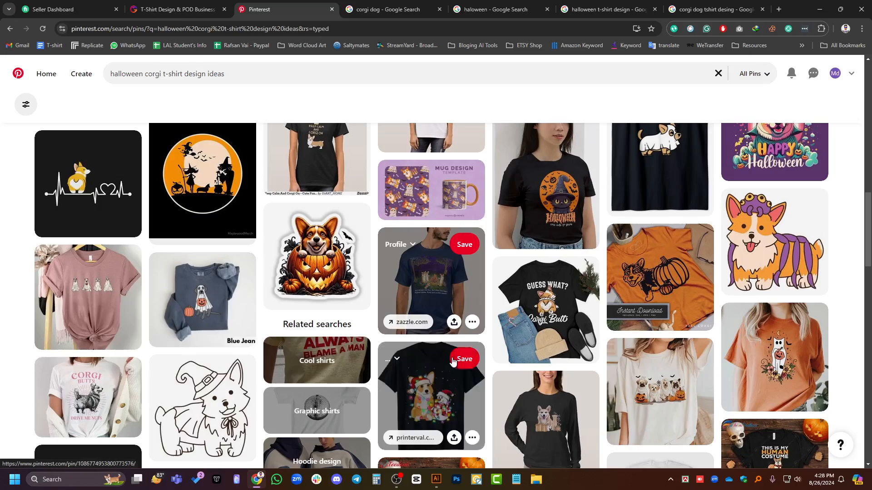
pyautogui.scroll(-5, 540, 353)
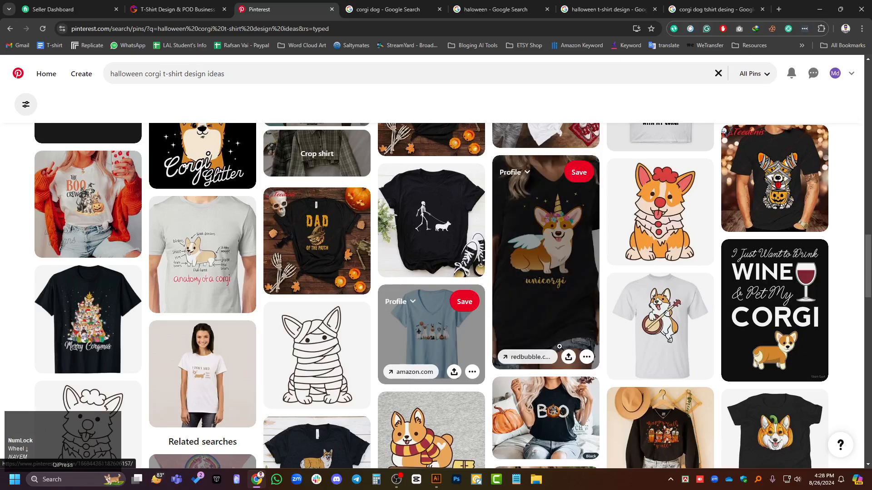
# Look further through the search results for cartoon corgi Halloween shirt graphics, then review the first results again.
pyautogui.scroll(-4, 495, 352)
pyautogui.scroll(-5, 535, 380)
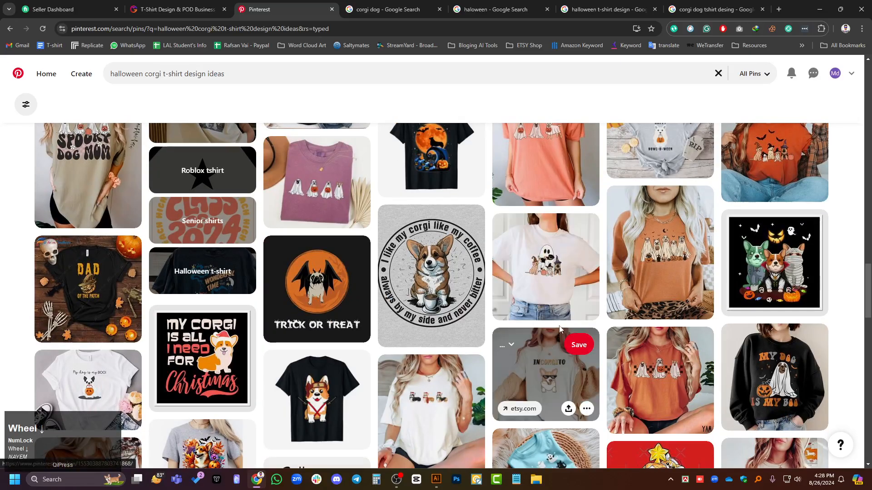
pyautogui.scroll(8, 552, 358)
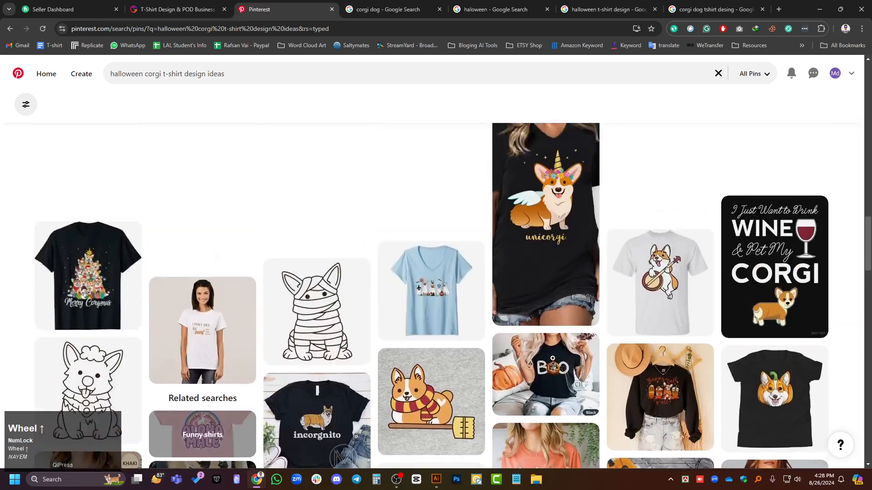
pyautogui.scroll(5, 553, 360)
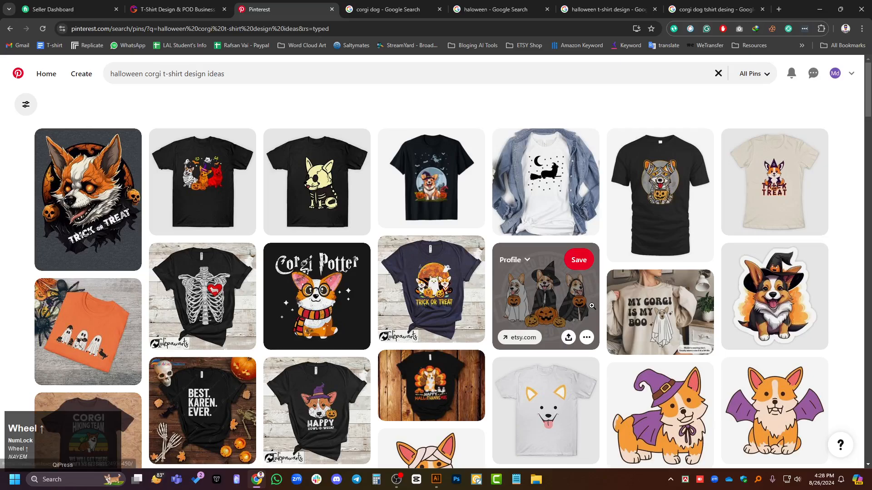
pyautogui.scroll(-4, 594, 302)
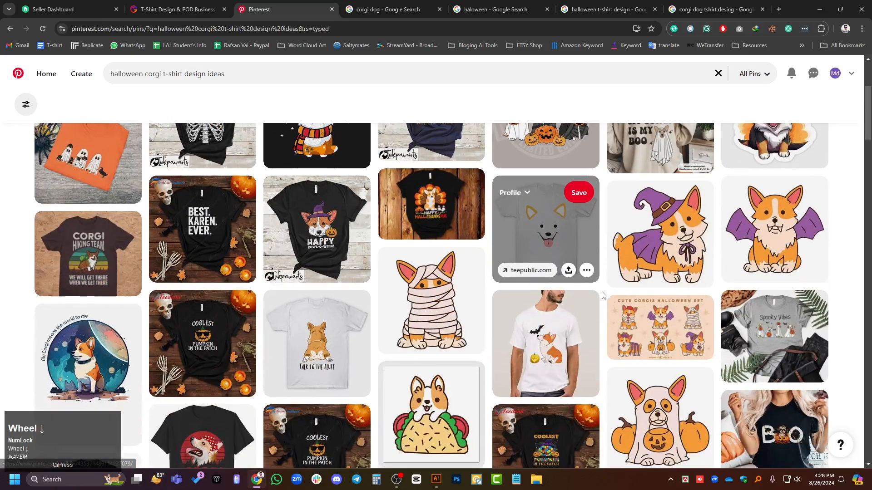
pyautogui.scroll(-2, 502, 347)
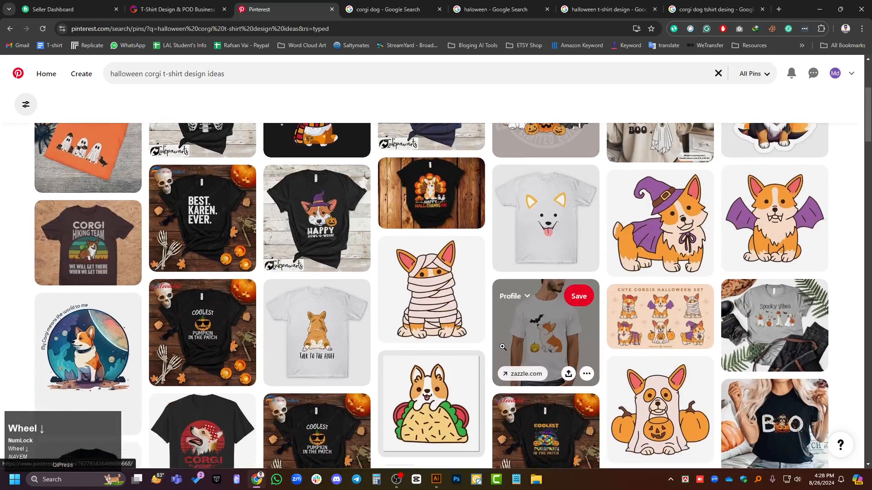
pyautogui.scroll(-3, 502, 346)
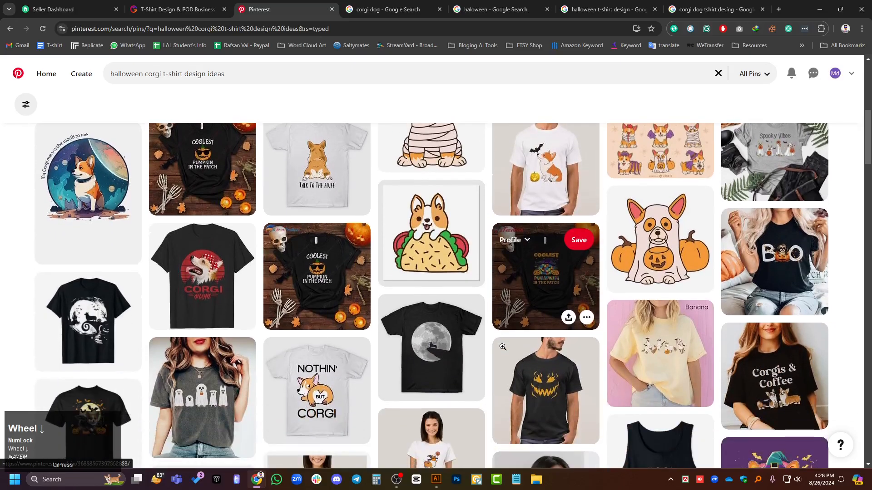
pyautogui.scroll(-2, 504, 343)
pyautogui.scroll(-3, 505, 342)
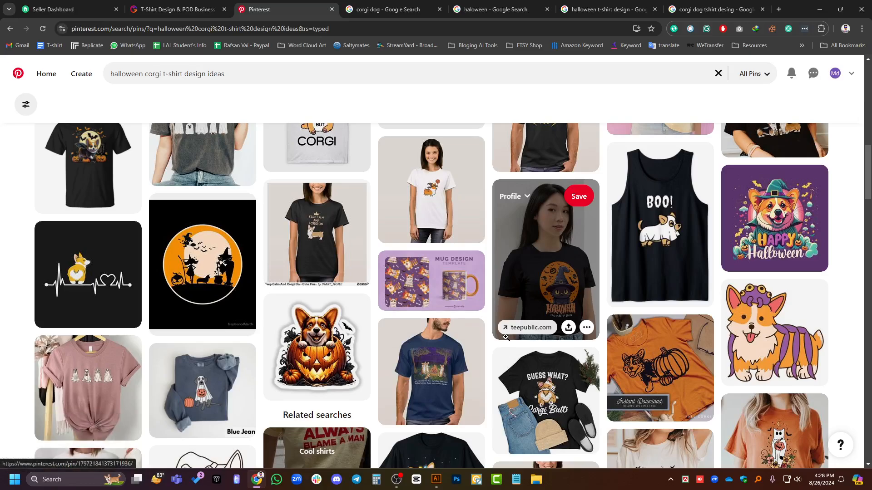
pyautogui.scroll(-2, 514, 336)
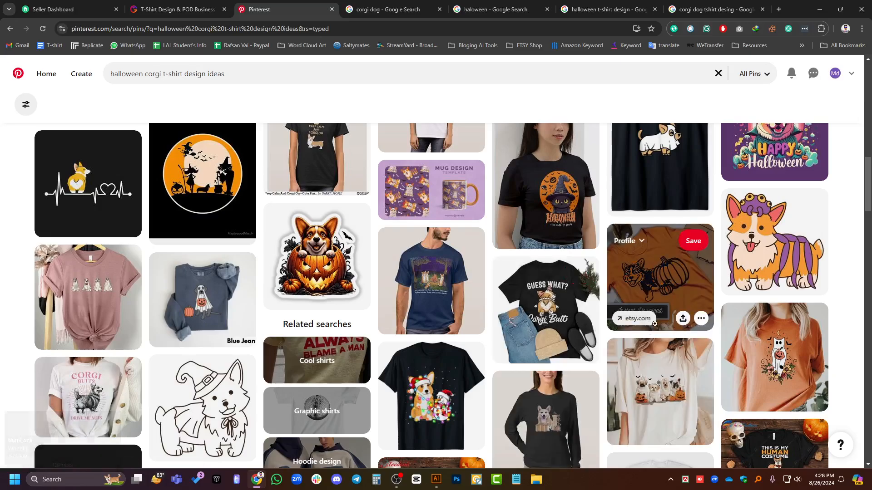
# Open the purple "Happy Halloween Cartoon Corgi Dog" pin and look over its design and the related Halloween pins.
pyautogui.scroll(2, 796, 294)
pyautogui.click(774, 223)
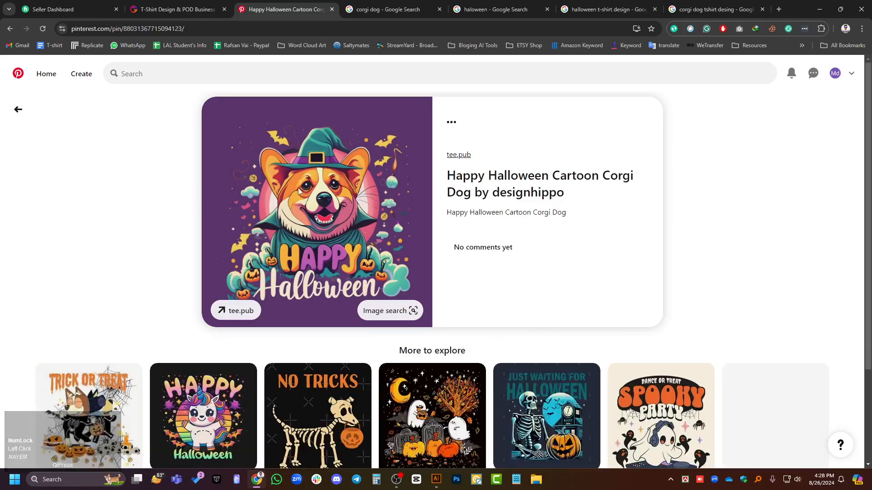
pyautogui.scroll(-2, 420, 242)
pyautogui.scroll(-1, 420, 242)
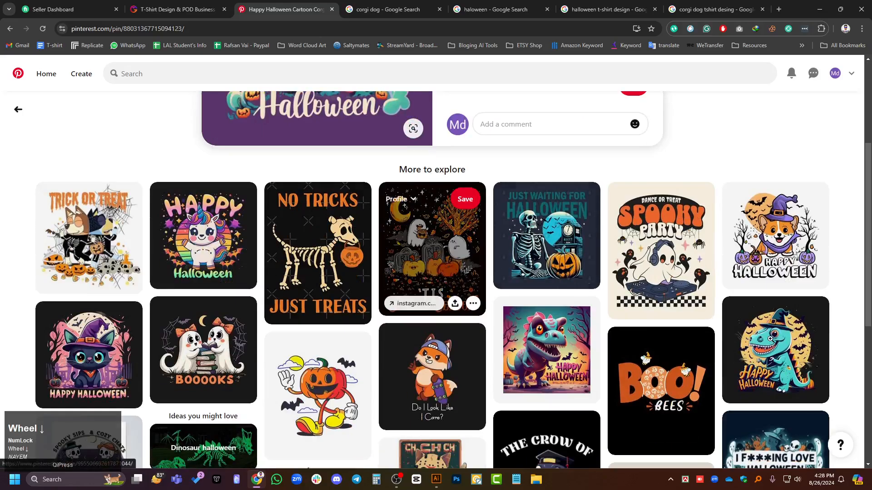
pyautogui.scroll(-2, 526, 365)
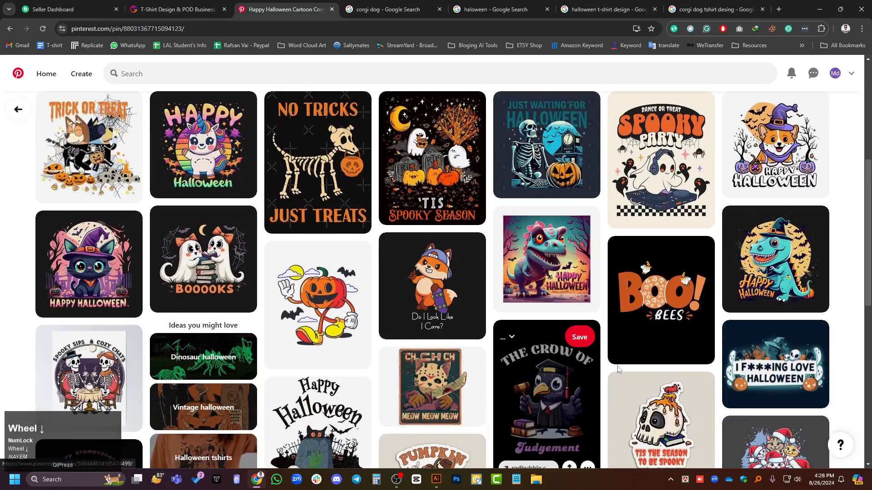
pyautogui.scroll(-3, 620, 362)
pyautogui.scroll(3, 620, 362)
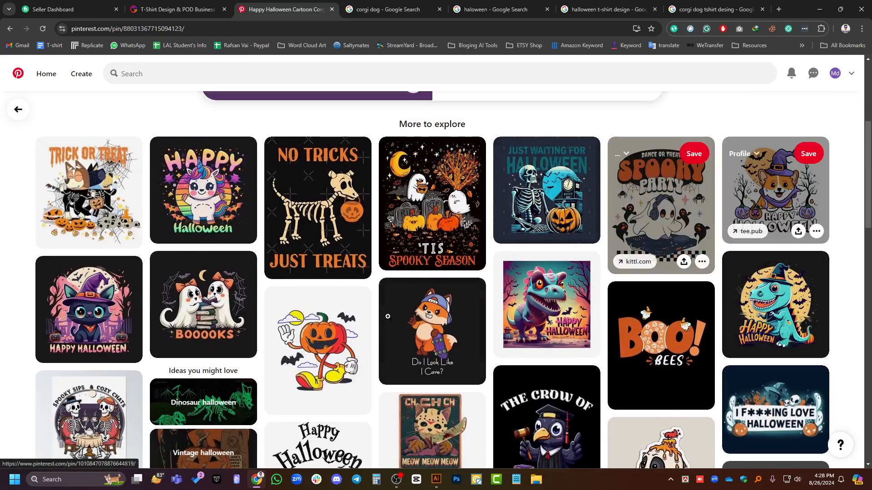
pyautogui.scroll(2, 670, 305)
pyautogui.scroll(2, 670, 304)
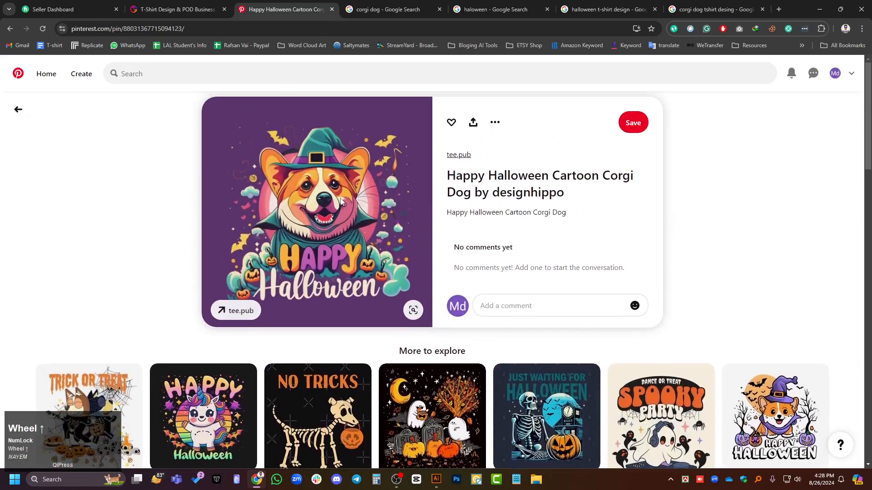
# Open the related "Happy Halloween Cute Corgi Dog" pin and examine the similar Halloween designs suggested for it.
pyautogui.scroll(-2, 340, 198)
pyautogui.click(769, 275)
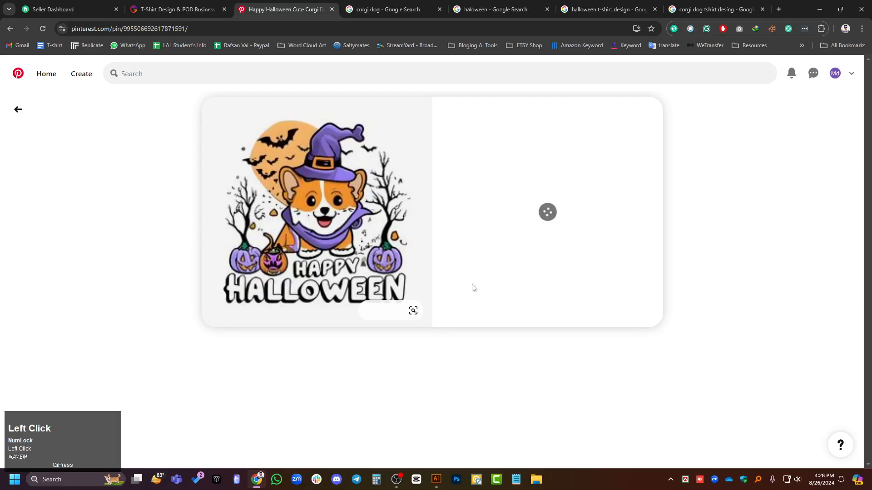
pyautogui.scroll(-3, 391, 248)
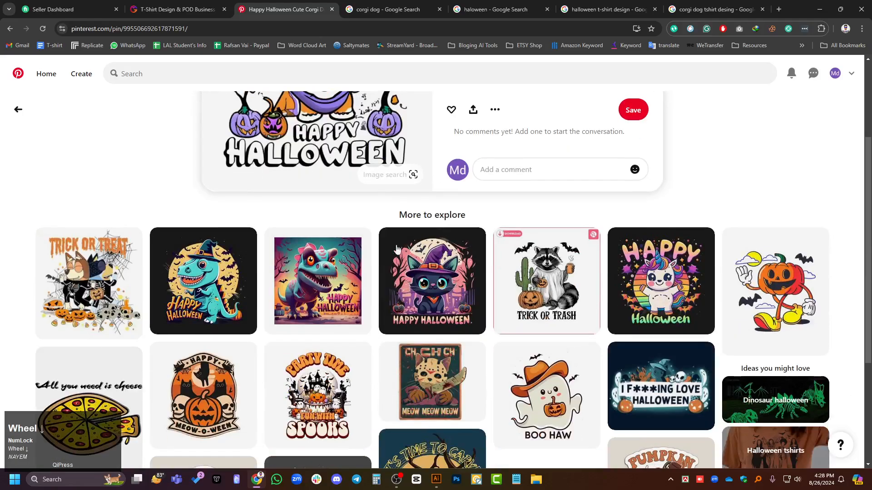
pyautogui.scroll(-1, 664, 323)
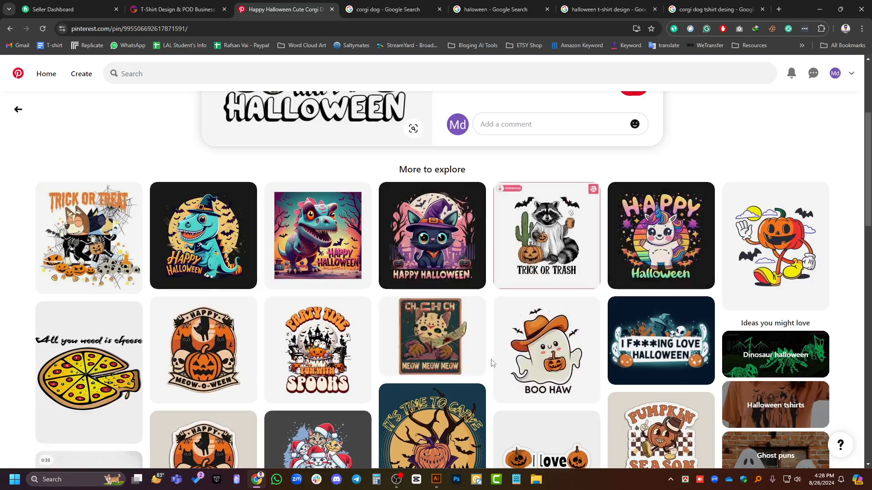
pyautogui.scroll(-3, 494, 357)
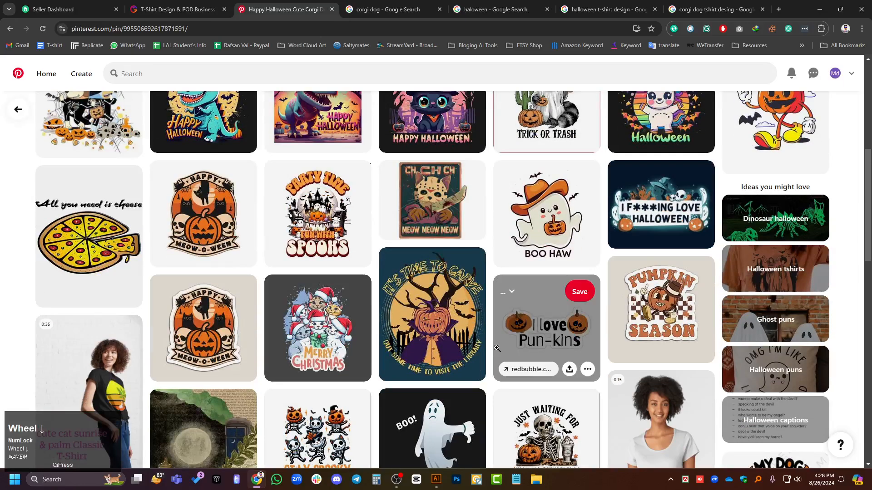
pyautogui.scroll(2, 543, 328)
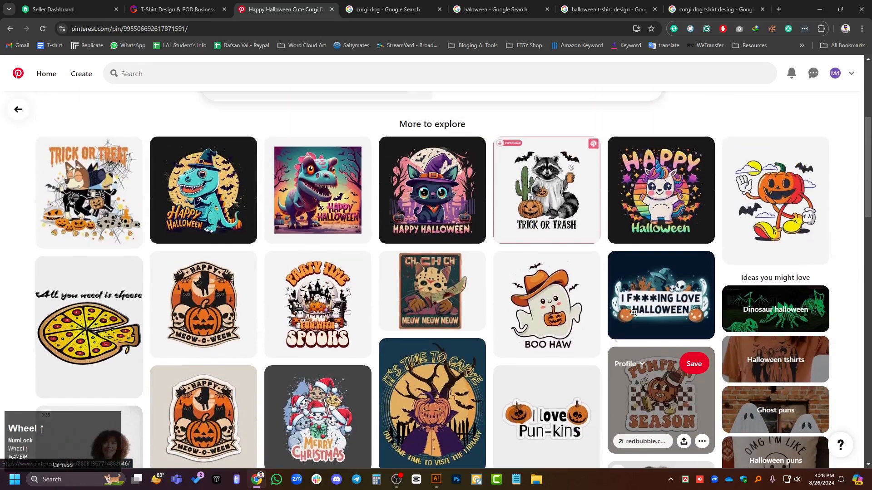
pyautogui.scroll(-4, 527, 321)
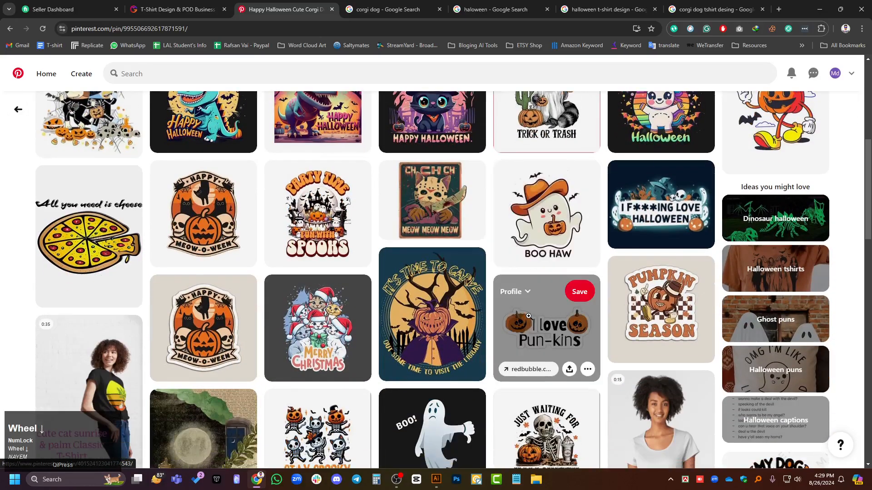
pyautogui.scroll(5, 530, 320)
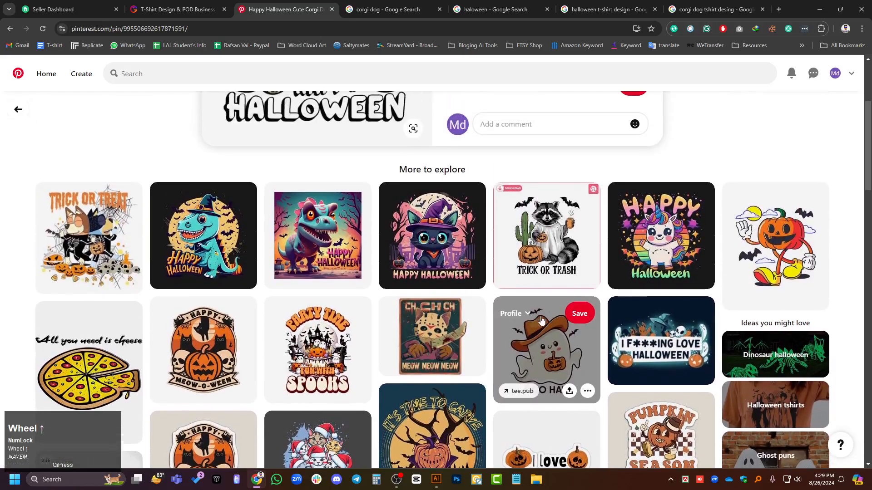
pyautogui.scroll(1, 542, 320)
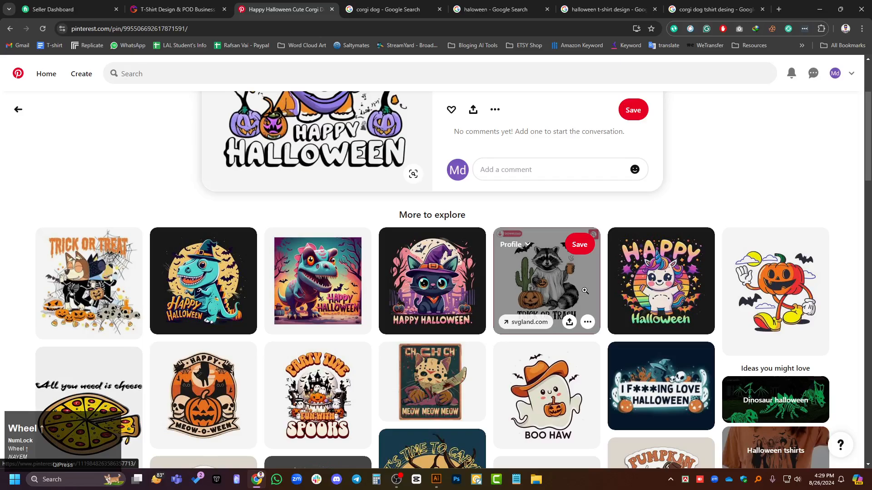
pyautogui.scroll(3, 526, 306)
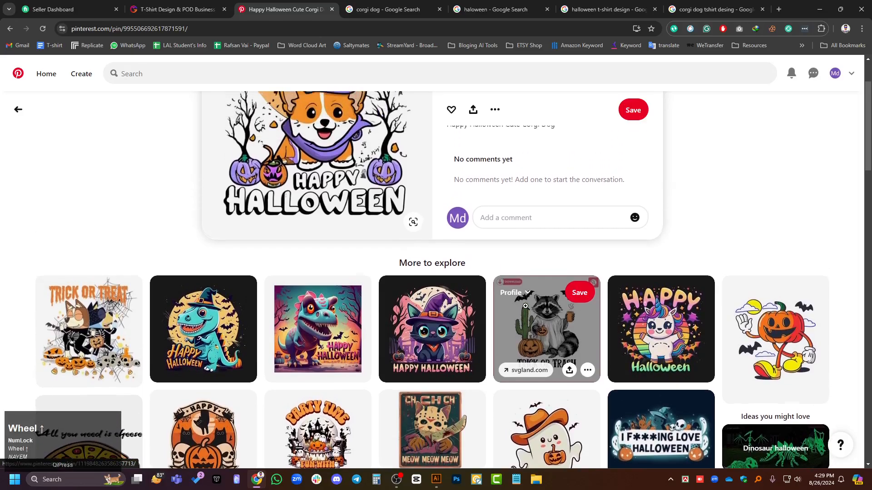
# Copy the "Happy Halloween Cute Corgi Dog" image and paste it into the blank Untitled-1 document in Illustrator.
pyautogui.rightClick(313, 138)
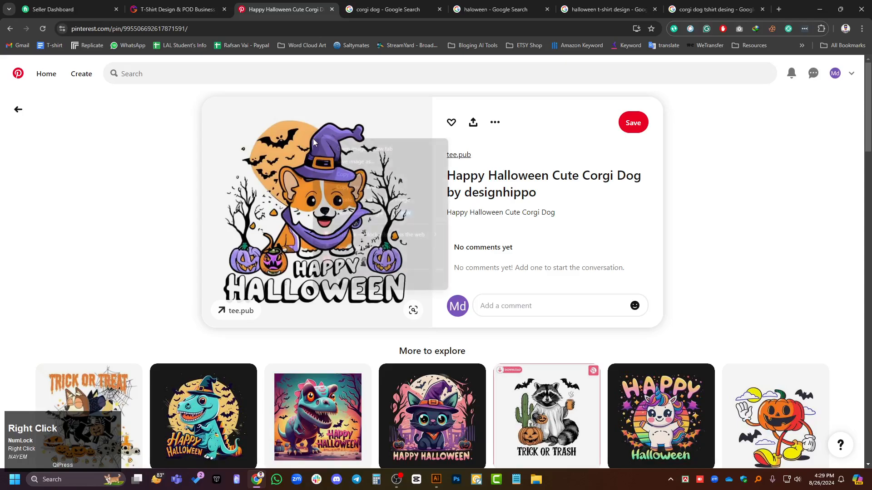
pyautogui.click(350, 176)
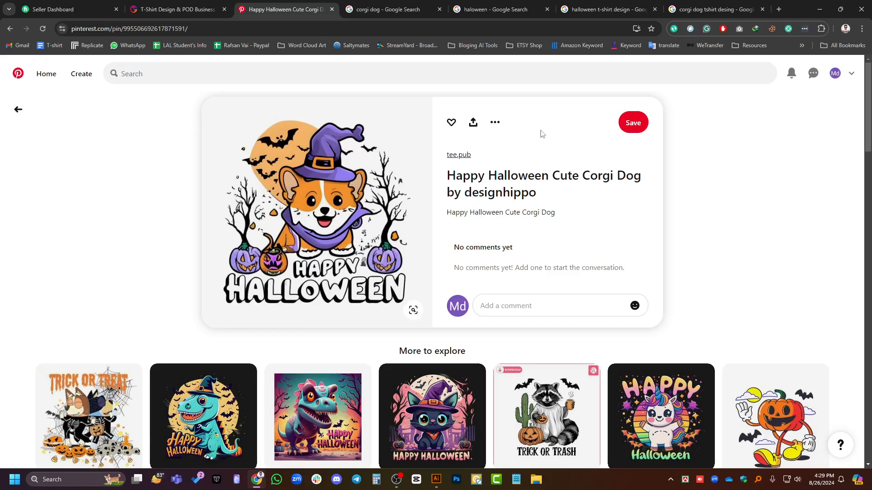
pyautogui.moveTo(534, 401)
pyautogui.click(437, 480)
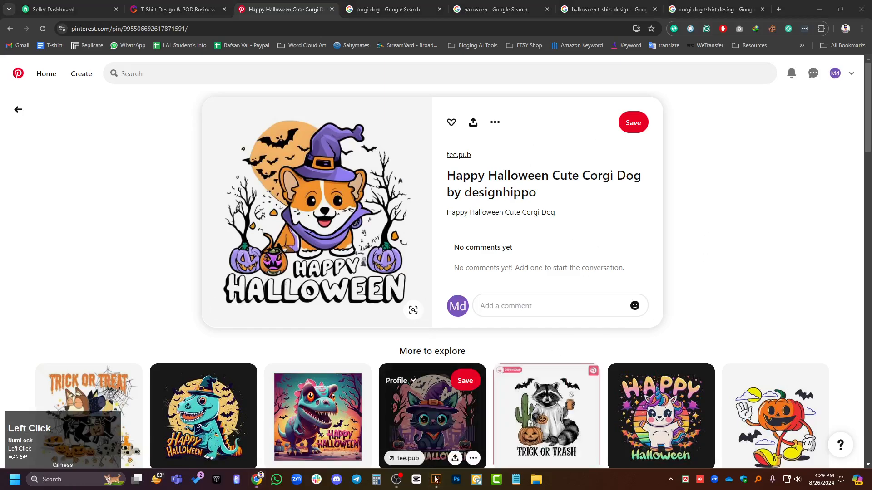
pyautogui.hotkey('ctrl', 'v')
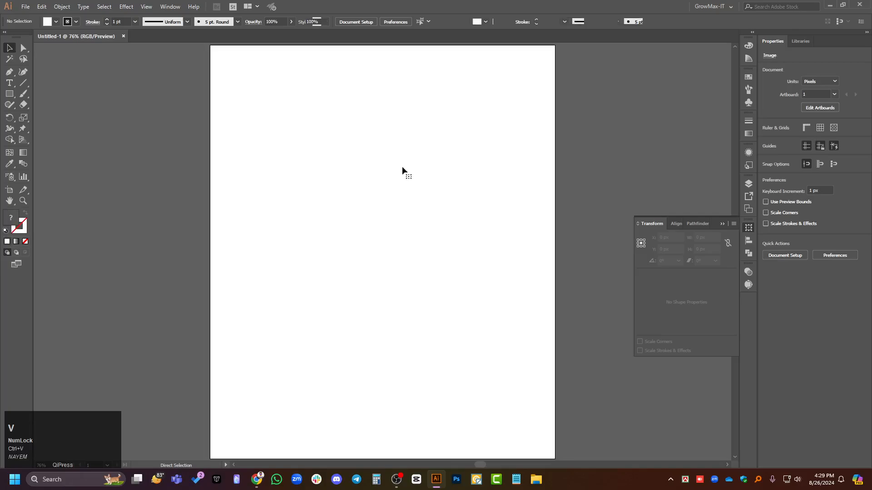
# Place the pasted corgi image just outside the artboard's left edge and collapse the floating Transform controls.
pyautogui.scroll(-3, 459, 194)
pyautogui.moveTo(450, 238); pyautogui.dragTo(268, 169)
pyautogui.click(374, 146)
pyautogui.scroll(2, 175, 140)
pyautogui.hscroll(-2, 175, 140)
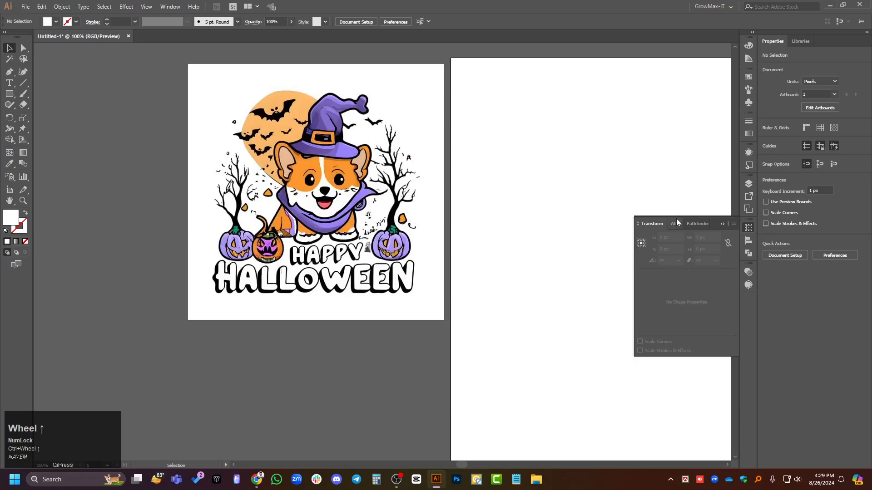
pyautogui.click(722, 225)
pyautogui.hscroll(3, 504, 234)
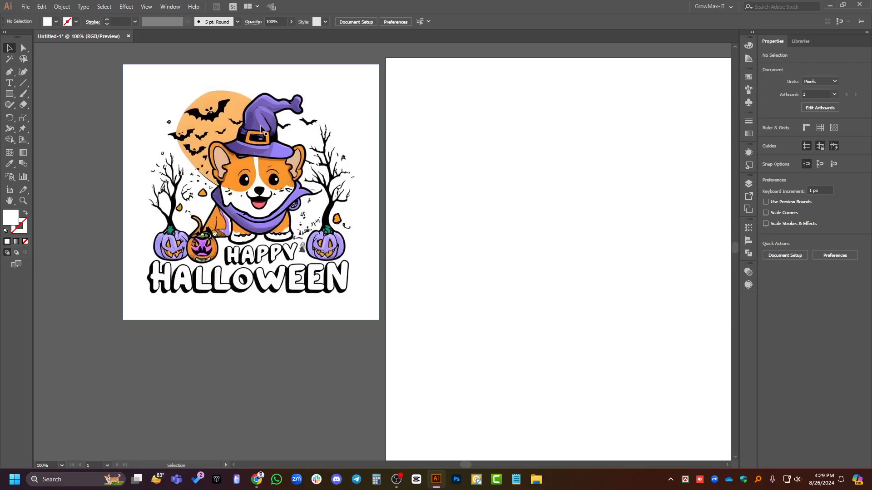
# Switch back to Chrome and open the Freepik website in a new tab.
pyautogui.click(256, 479)
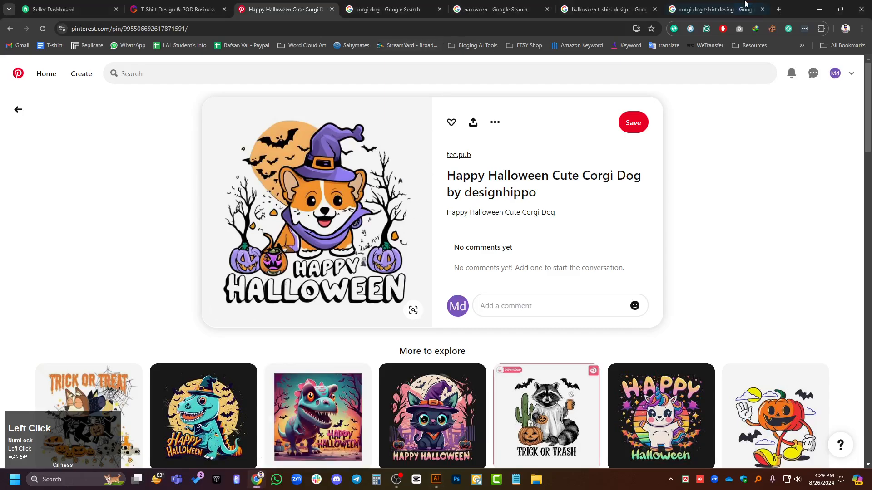
pyautogui.click(779, 9)
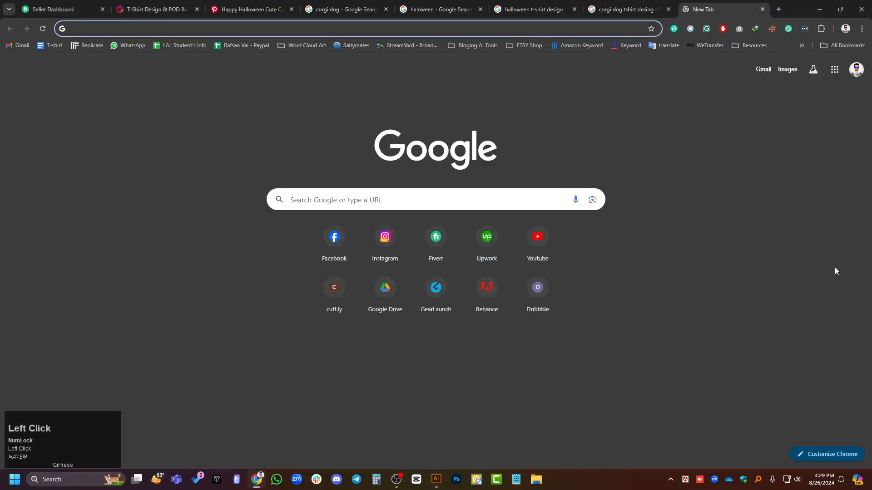
pyautogui.write('freepik')
pyautogui.press('Return')
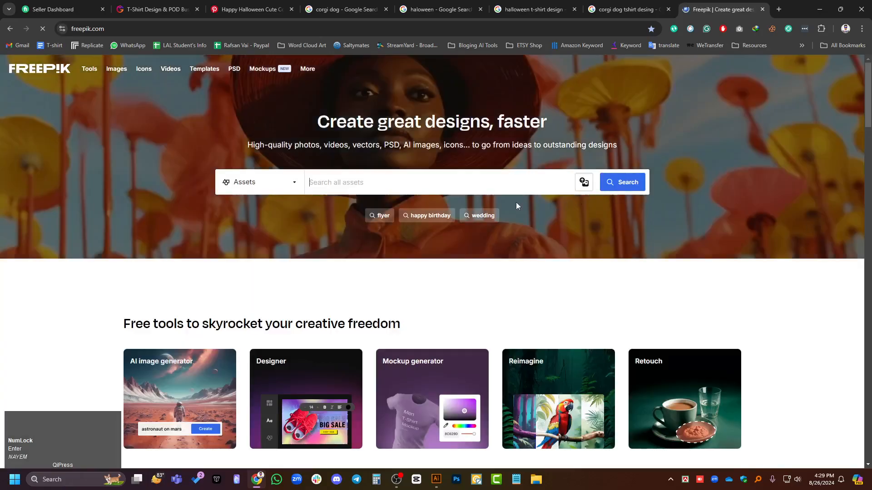
# Search all Freepik assets for "corgi dog" and look over the resulting illustrations.
pyautogui.click(469, 183)
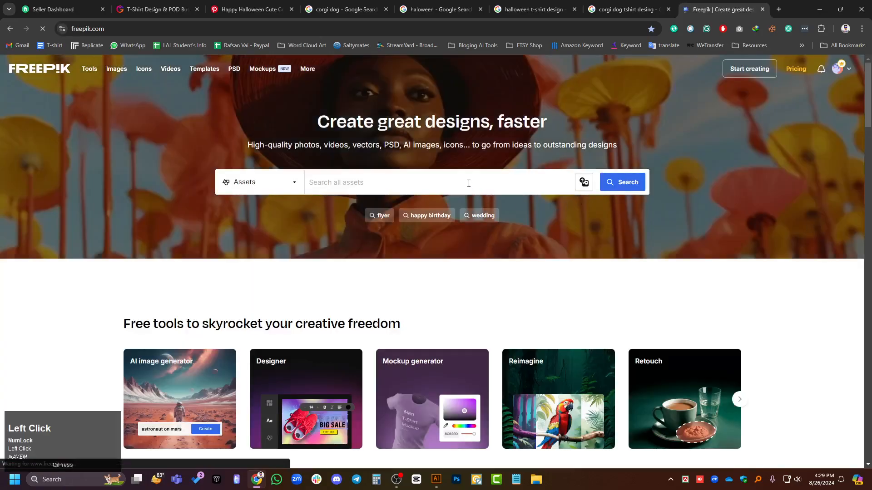
pyautogui.write('corgi dog')
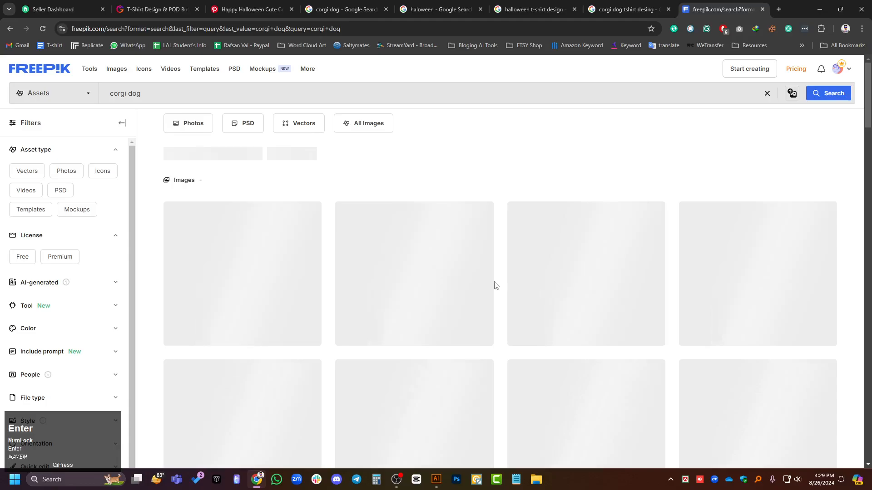
pyautogui.scroll(-4, 599, 375)
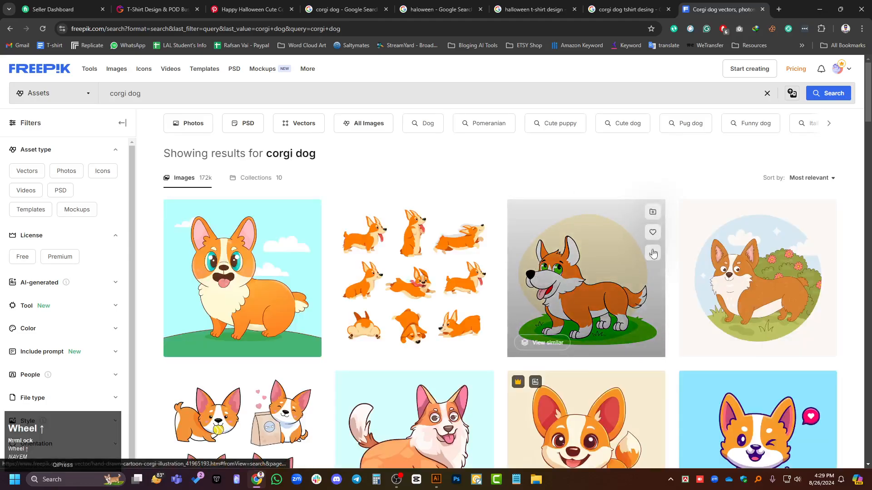
pyautogui.scroll(-2, 599, 376)
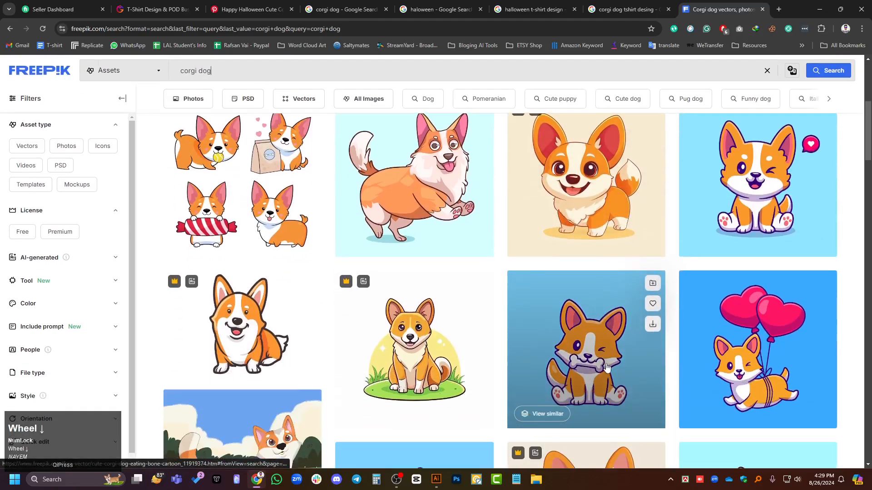
# Download the "Cheerful Corgi Dog Cartoon Character in Doodle Style" image and close its preview.
pyautogui.scroll(-3, 606, 367)
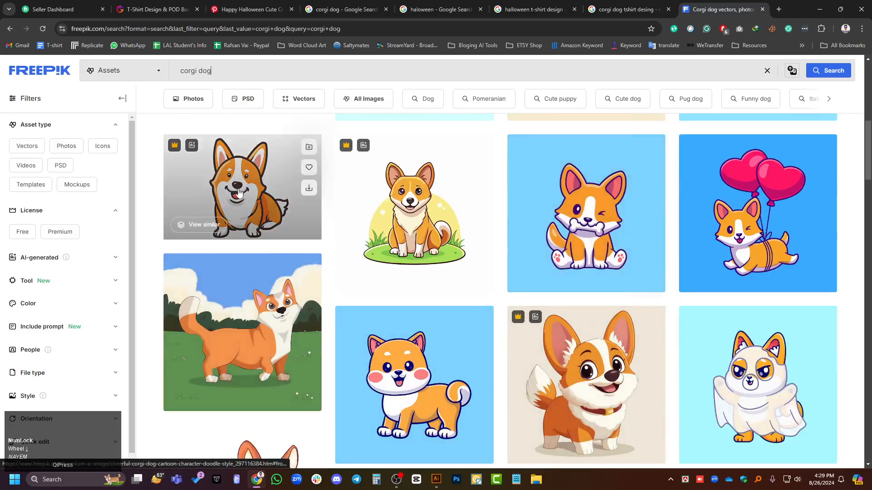
pyautogui.click(239, 193)
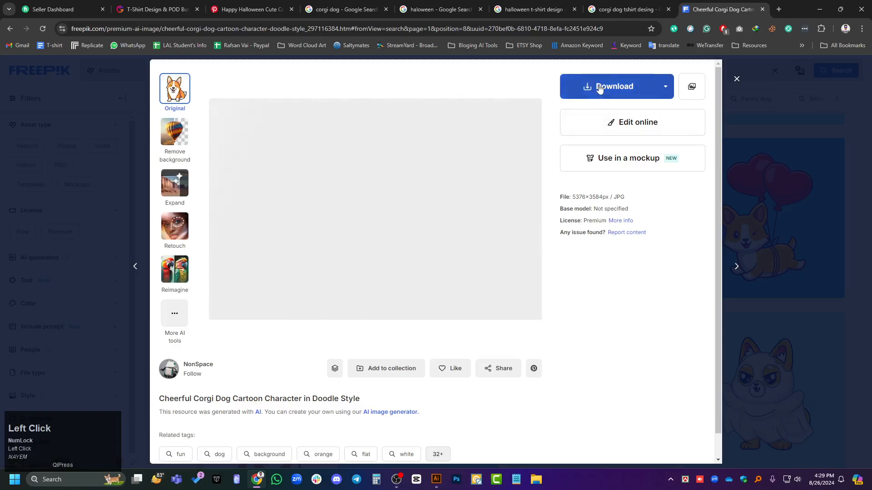
pyautogui.click(600, 88)
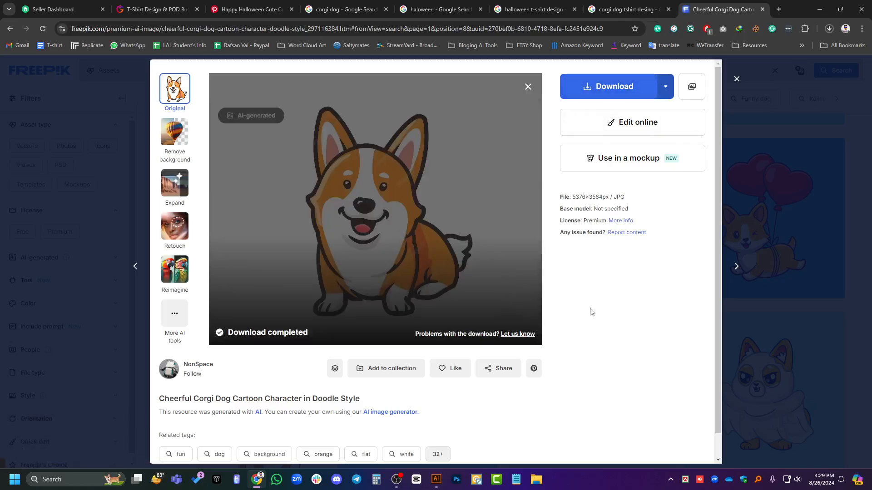
pyautogui.click(736, 79)
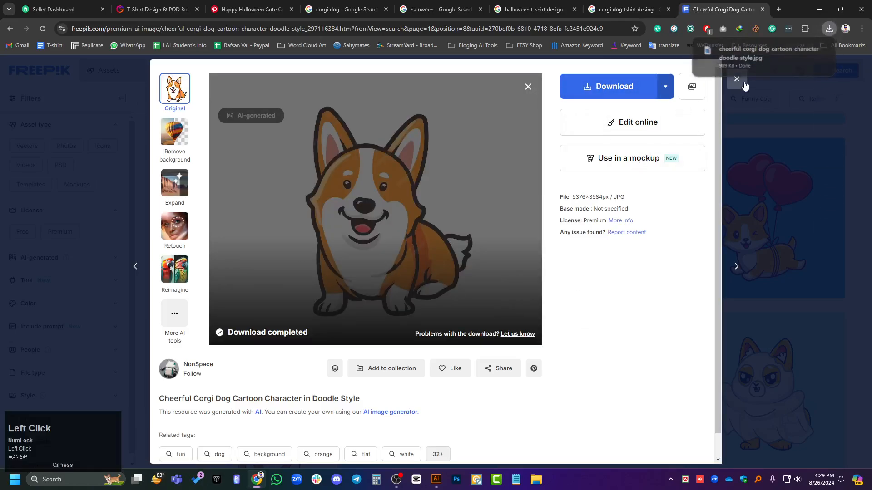
# Look further through the corgi dog results and restrict the search to vectors.
pyautogui.scroll(-2, 443, 410)
pyautogui.scroll(-6, 443, 410)
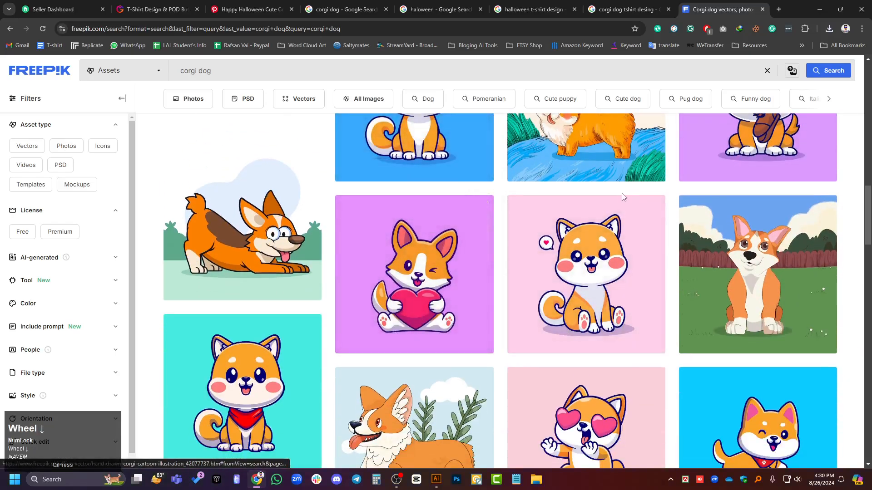
pyautogui.scroll(-2, 499, 300)
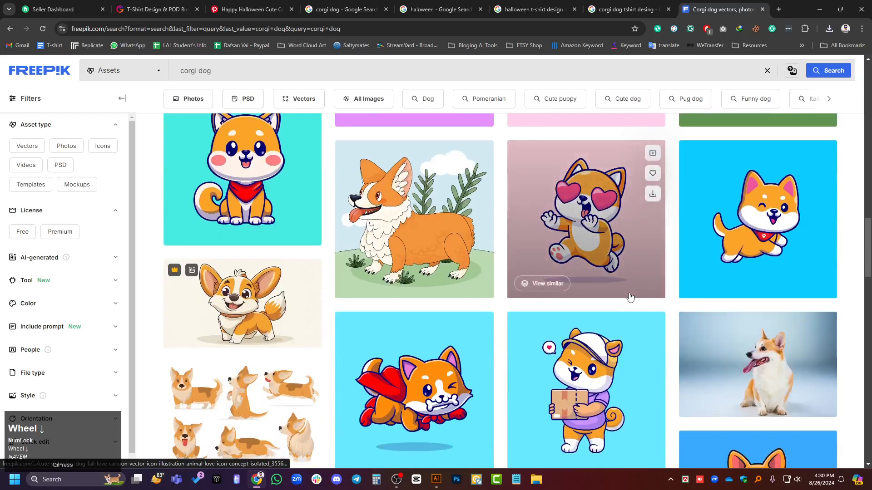
pyautogui.scroll(-6, 630, 294)
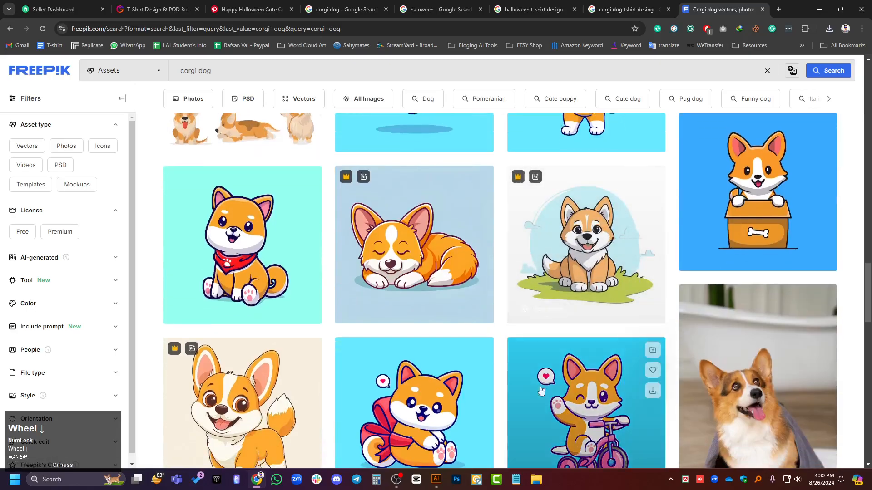
pyautogui.scroll(-3, 380, 393)
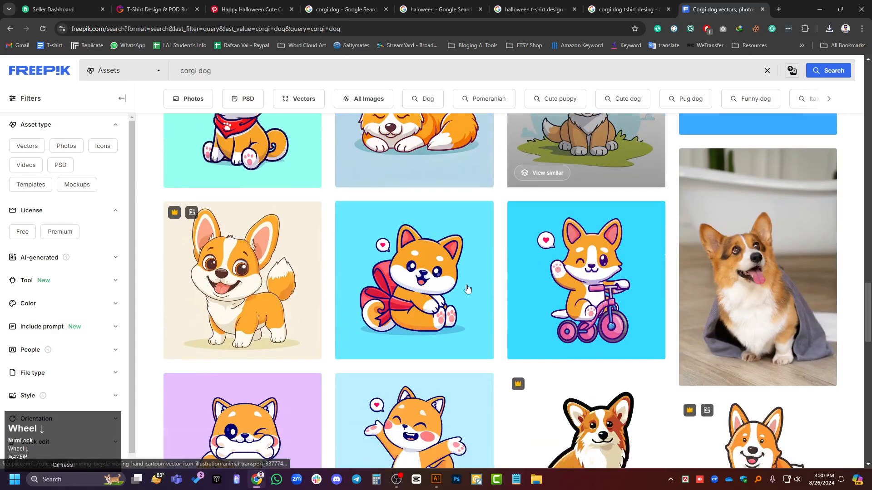
pyautogui.click(26, 150)
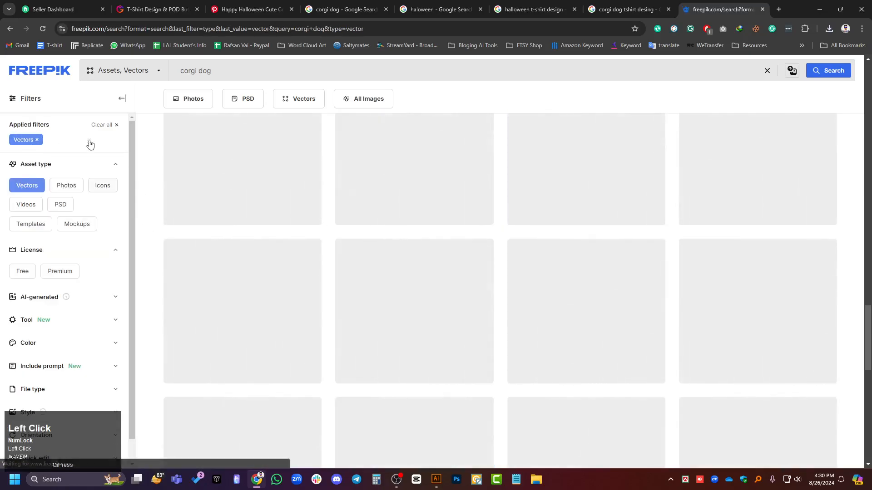
pyautogui.scroll(10, 322, 249)
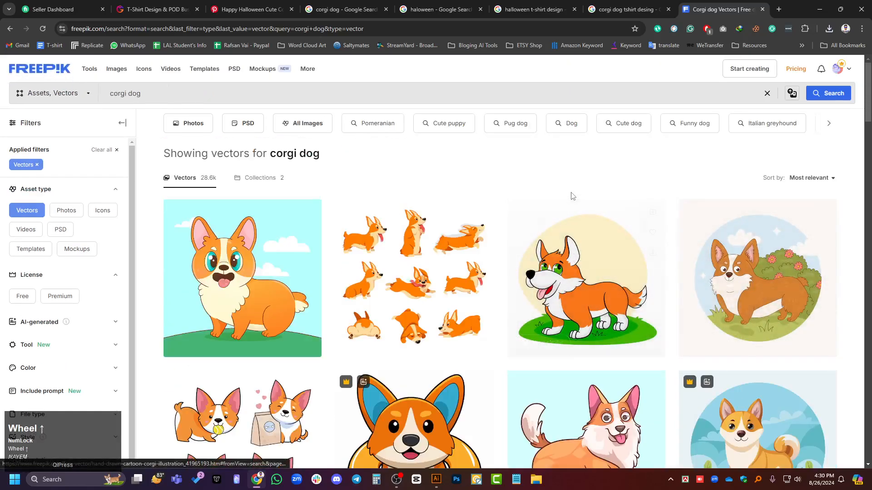
# Examine the first page of corgi dog vectors for an illustration that suits the T-shirt design.
pyautogui.scroll(-4, 651, 350)
pyautogui.scroll(-4, 620, 379)
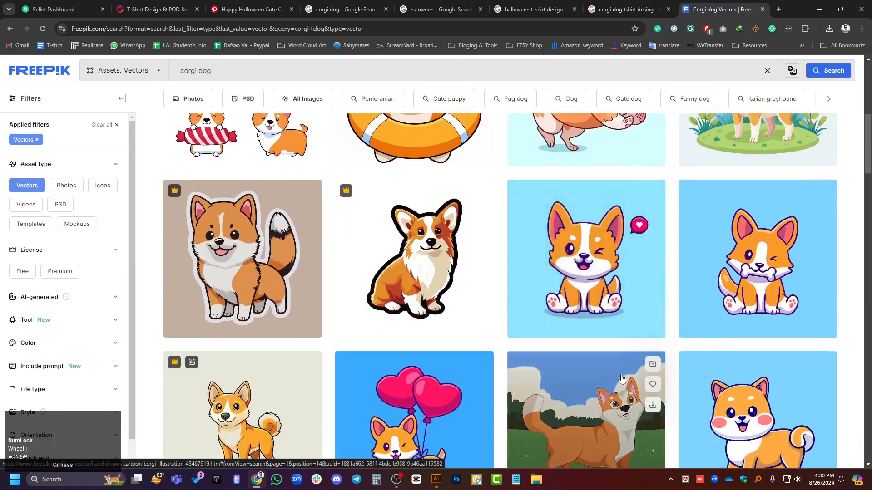
pyautogui.scroll(-3, 622, 379)
pyautogui.scroll(2, 625, 378)
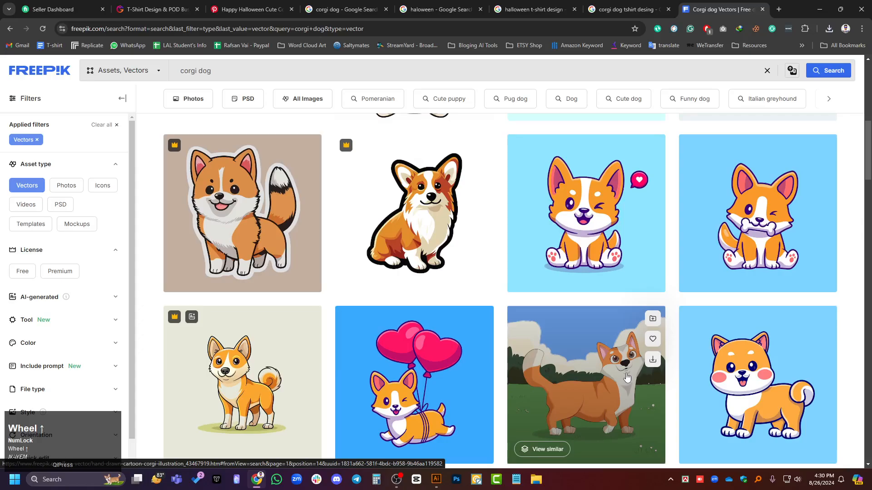
pyautogui.scroll(-5, 626, 377)
pyautogui.scroll(-4, 630, 376)
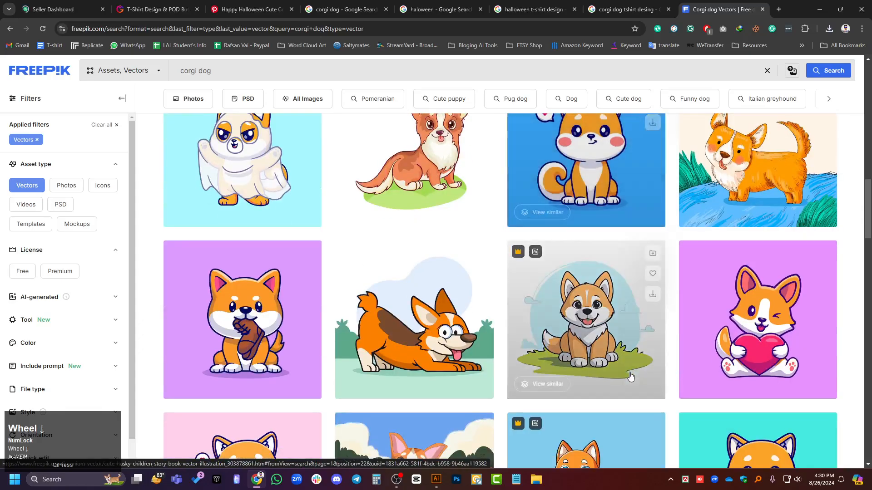
pyautogui.scroll(-5, 630, 376)
pyautogui.scroll(2, 630, 376)
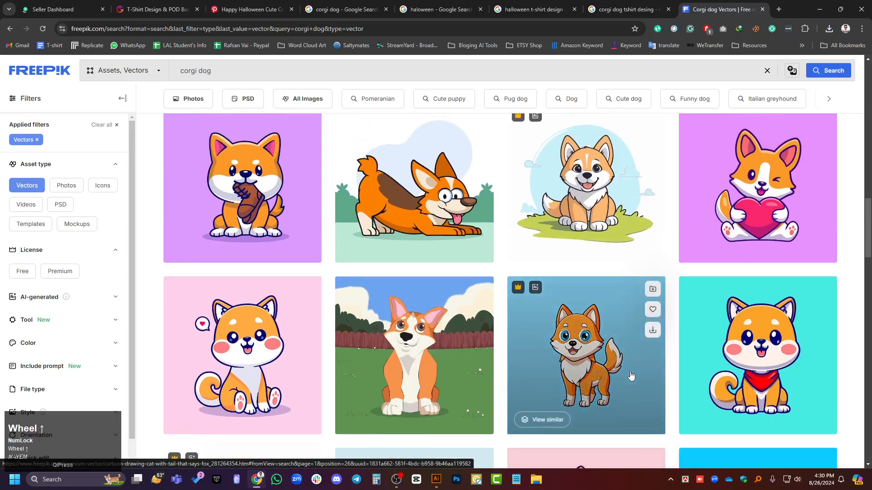
pyautogui.scroll(-4, 626, 358)
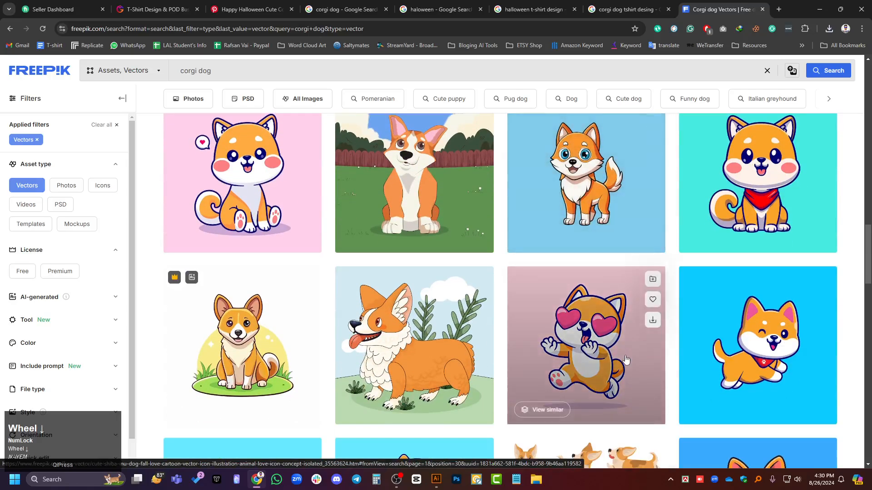
pyautogui.scroll(-5, 629, 370)
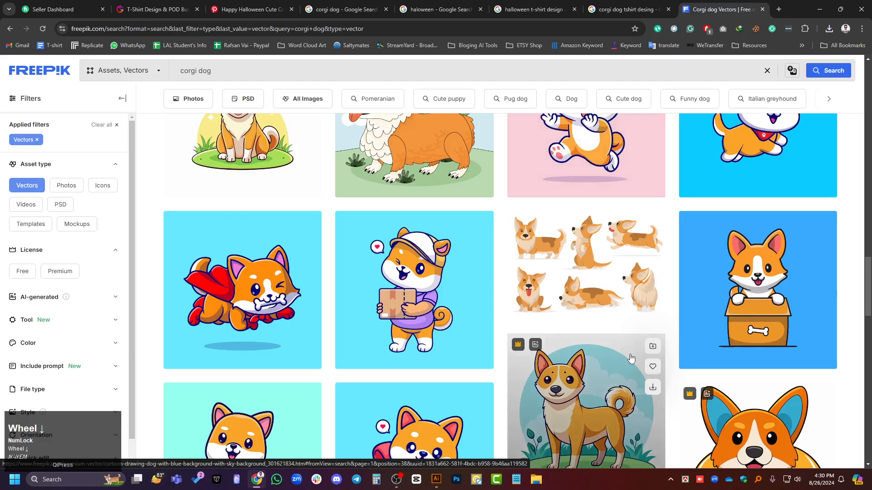
pyautogui.scroll(-3, 631, 359)
pyautogui.scroll(-3, 631, 358)
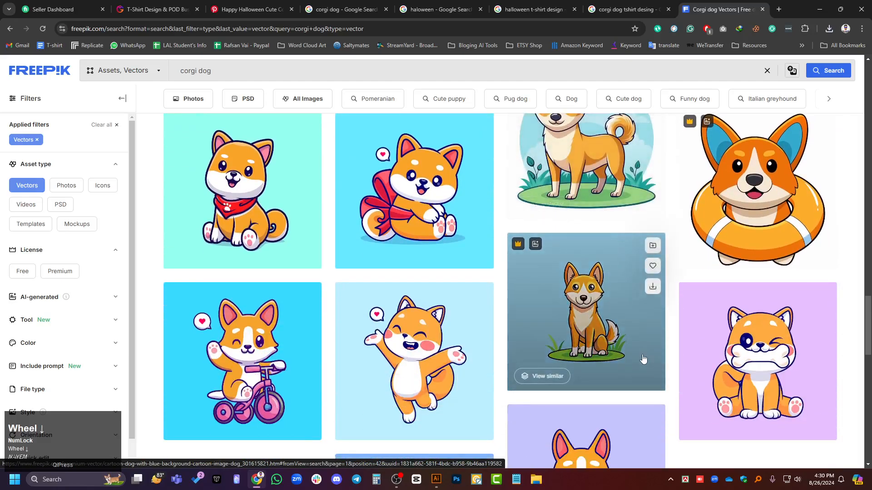
pyautogui.scroll(2, 566, 314)
pyautogui.scroll(-7, 567, 316)
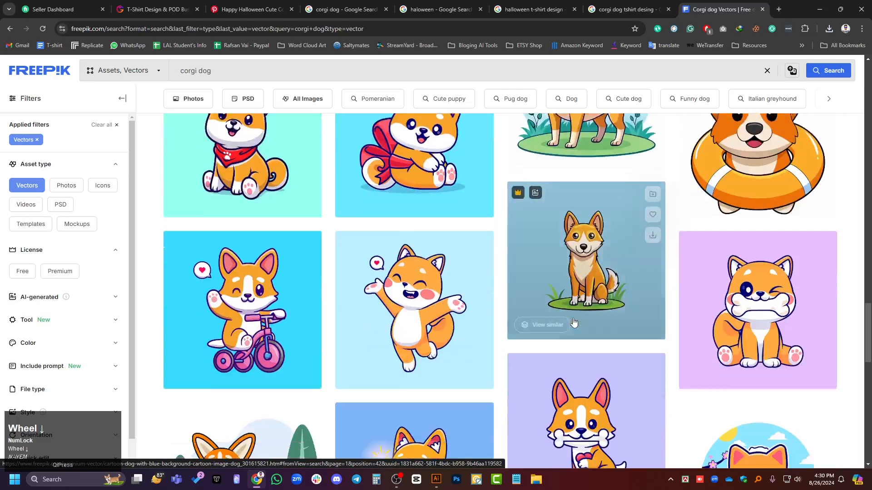
pyautogui.scroll(-3, 579, 313)
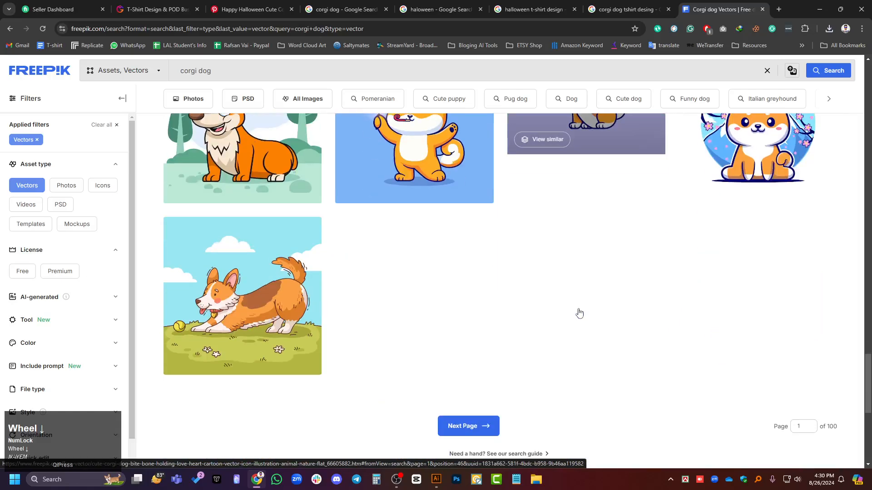
# Return to the upper results and open the sitting corgi vector with the thick black outline in a new tab.
pyautogui.scroll(15, 576, 312)
pyautogui.scroll(8, 593, 294)
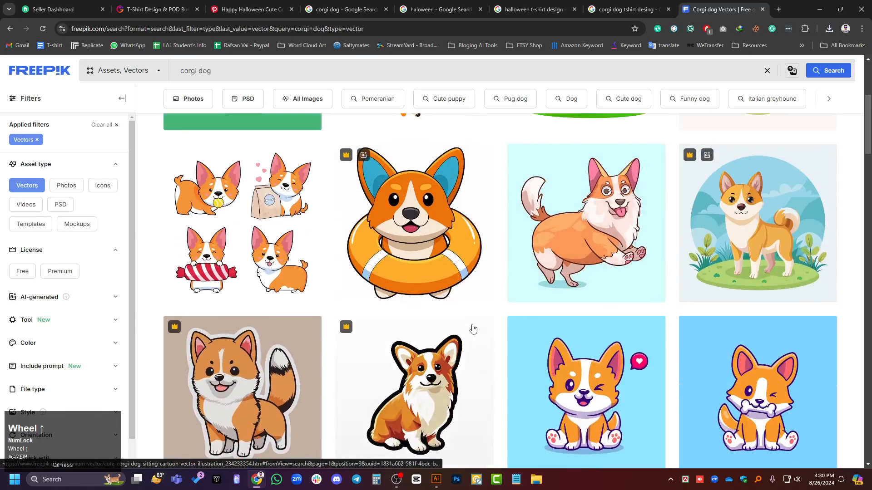
pyautogui.click(473, 328)
# Search the Freepik vectors for "halloween corgi dog" and look over the first illustrations.
pyautogui.scroll(5, 568, 227)
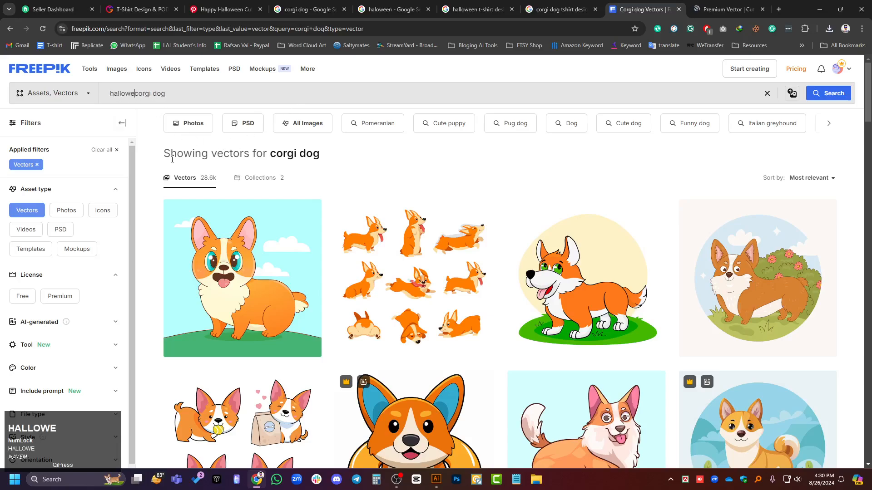
pyautogui.press('Return')
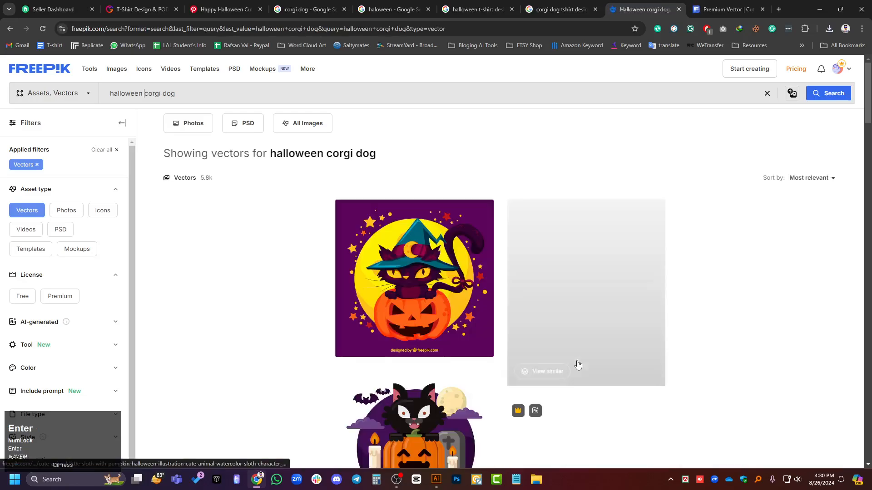
pyautogui.scroll(2, 578, 296)
pyautogui.scroll(-5, 578, 244)
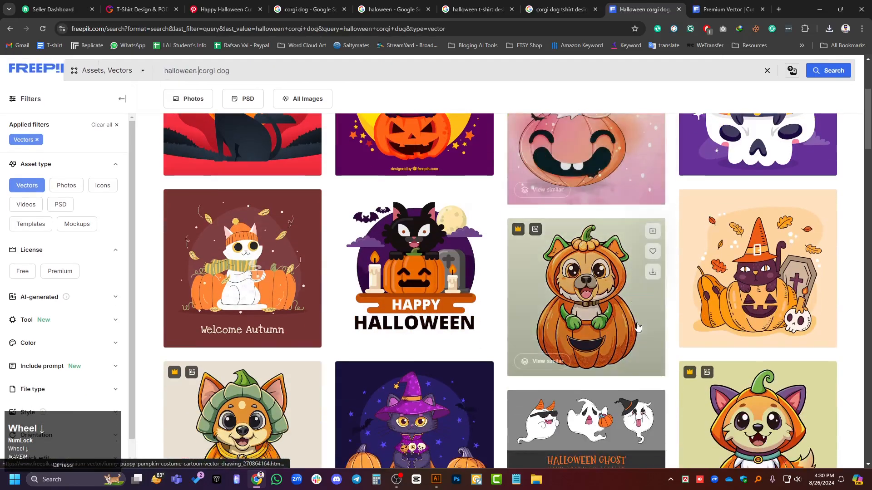
pyautogui.scroll(-2, 602, 383)
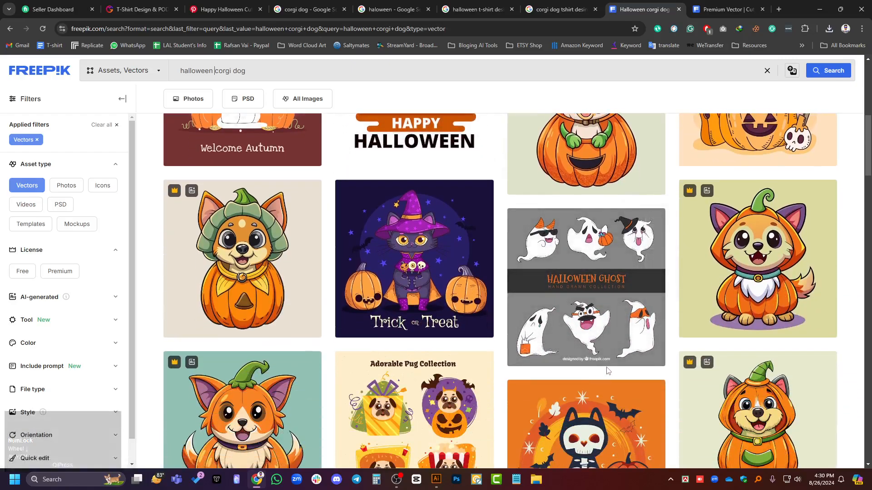
pyautogui.moveTo(608, 370)
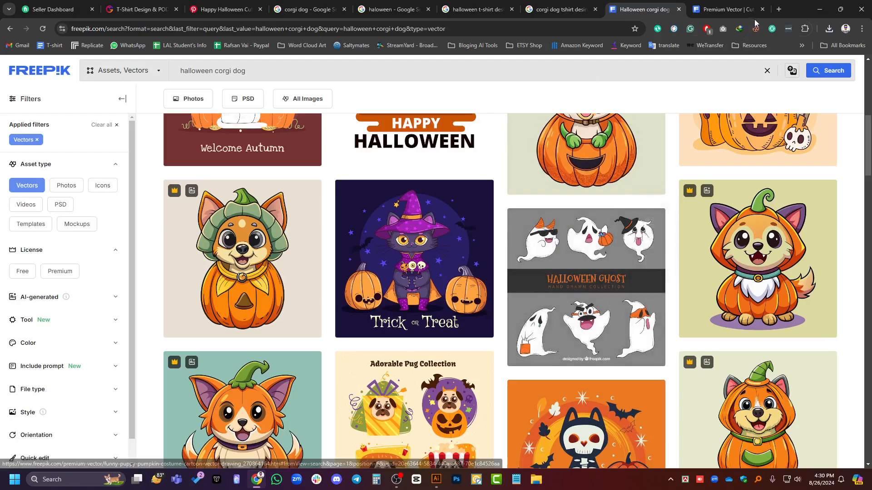
# Download the "Cute corgi dog sitting cartoon vector illustration" file through the download manager and close its tab.
pyautogui.click(722, 9)
pyautogui.scroll(1, 478, 303)
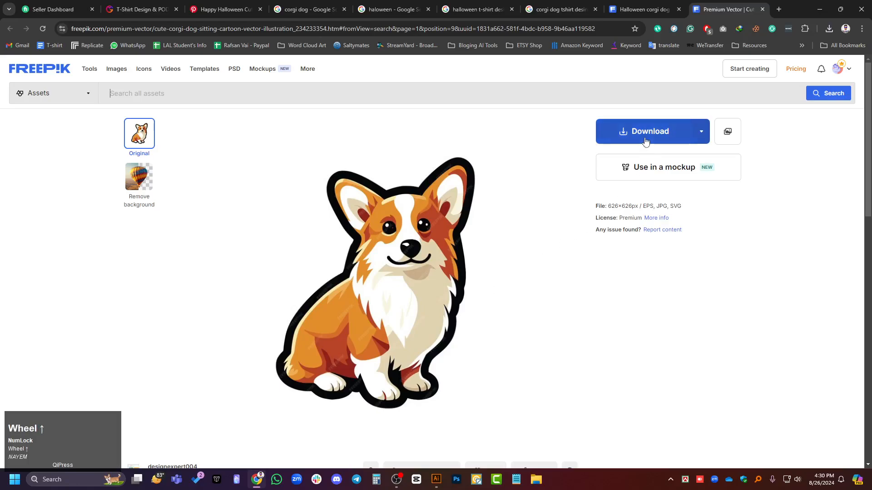
pyautogui.scroll(-5, 497, 262)
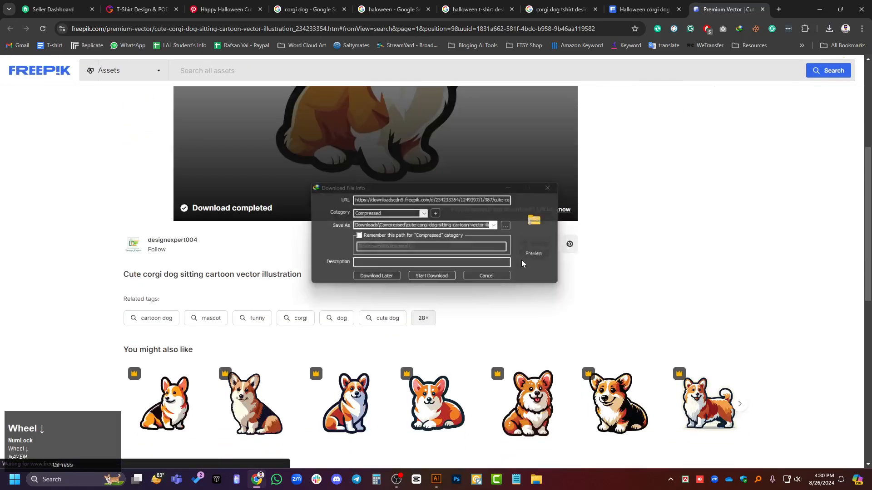
pyautogui.click(455, 279)
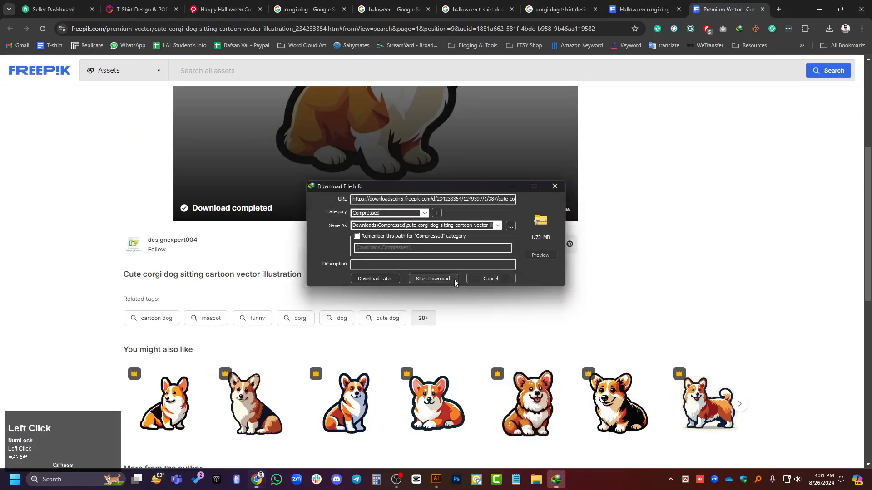
pyautogui.scroll(-1, 678, 261)
pyautogui.scroll(-4, 678, 262)
pyautogui.scroll(9, 603, 296)
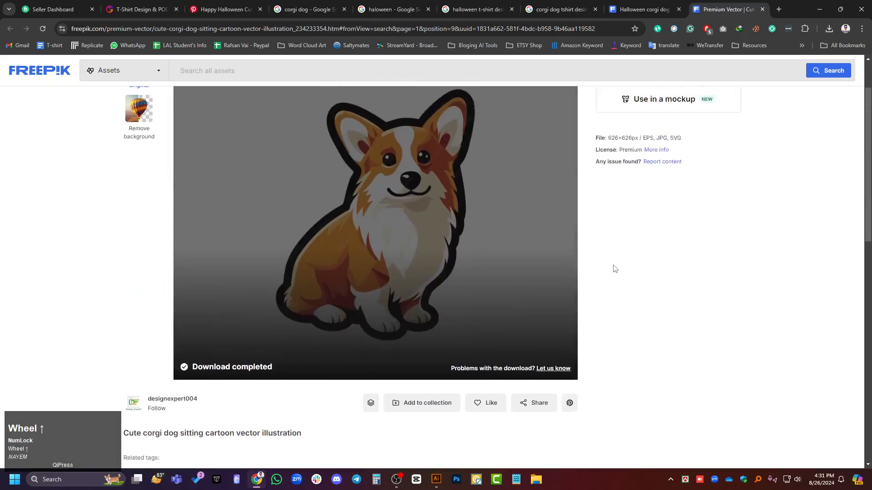
pyautogui.click(763, 9)
# Examine the "halloween corgi dog" vector results for a costumed corgi or pumpkin illustration to use.
pyautogui.scroll(2, 486, 323)
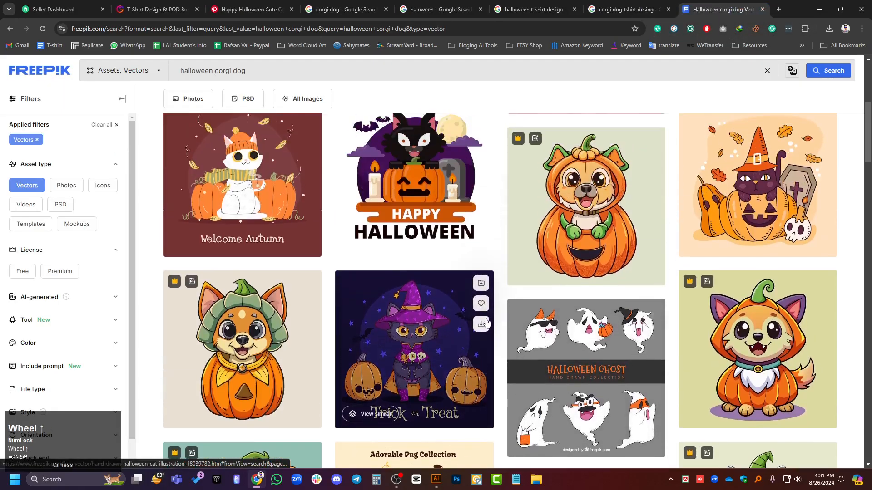
pyautogui.scroll(-3, 461, 339)
pyautogui.scroll(8, 463, 336)
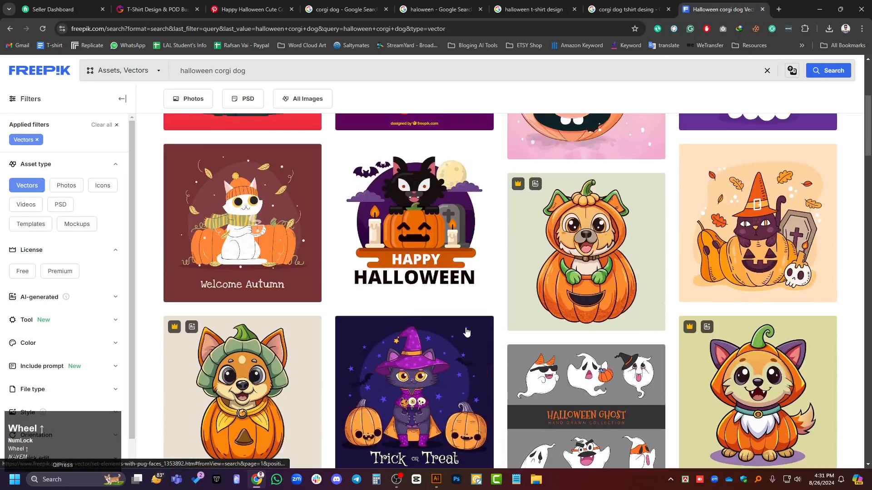
pyautogui.scroll(-10, 566, 318)
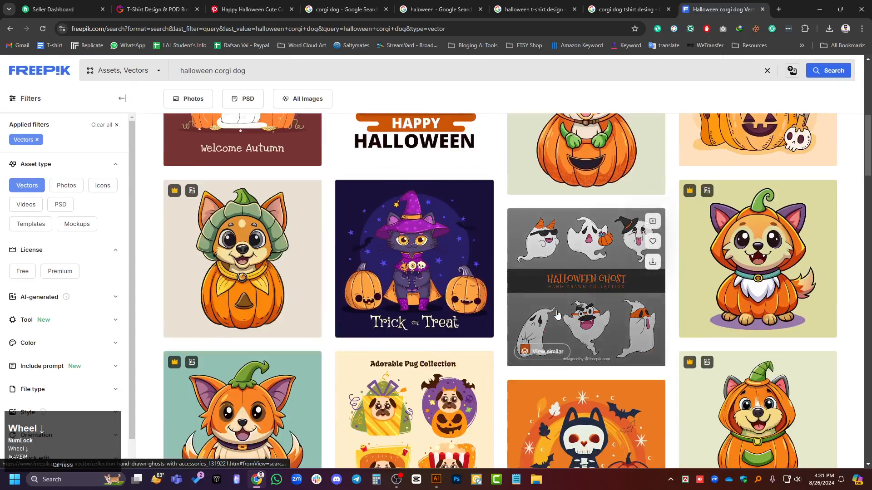
pyautogui.scroll(-3, 567, 314)
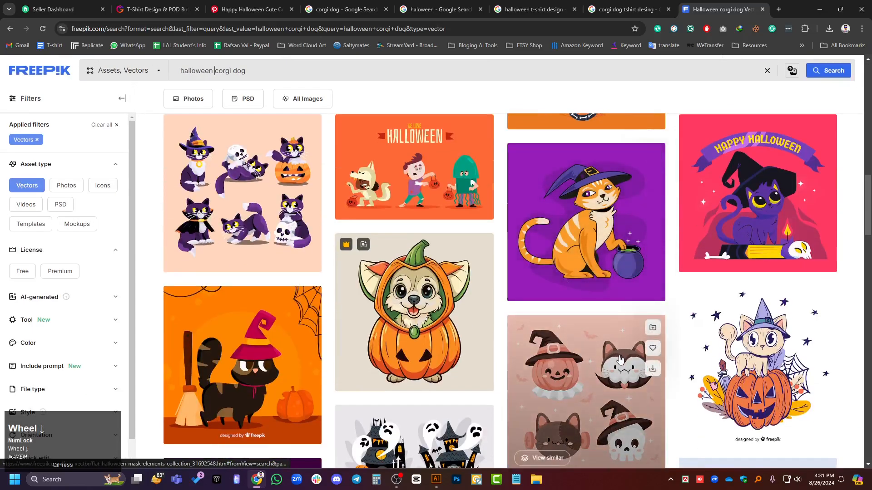
pyautogui.scroll(-3, 618, 281)
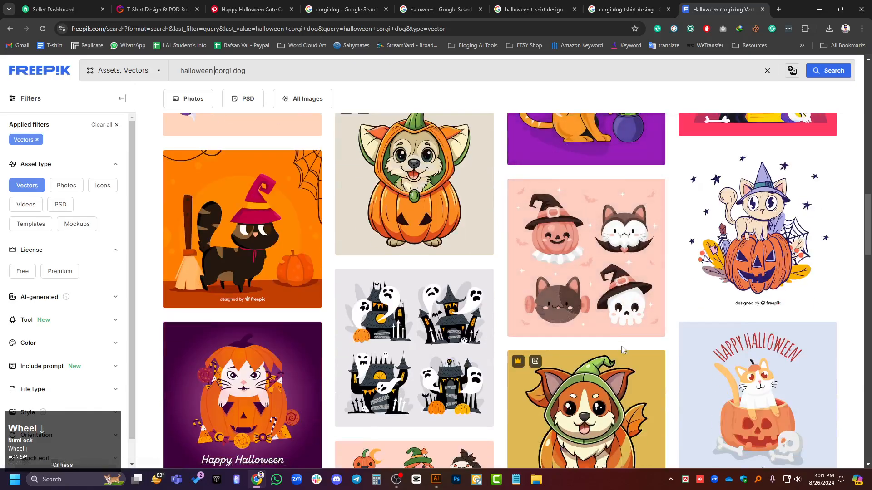
pyautogui.scroll(-2, 621, 318)
pyautogui.scroll(-11, 620, 346)
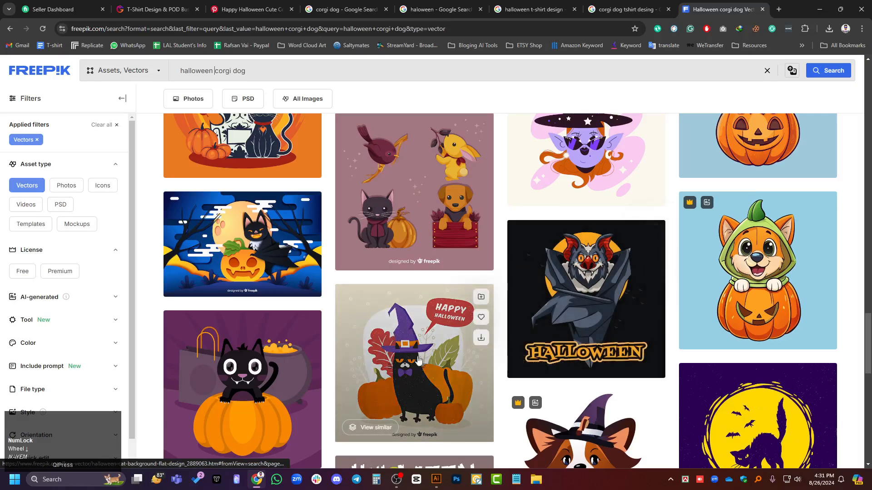
# Search the Freepik vectors for "halloween hat" and look over the initial illustrations.
pyautogui.scroll(-6, 413, 380)
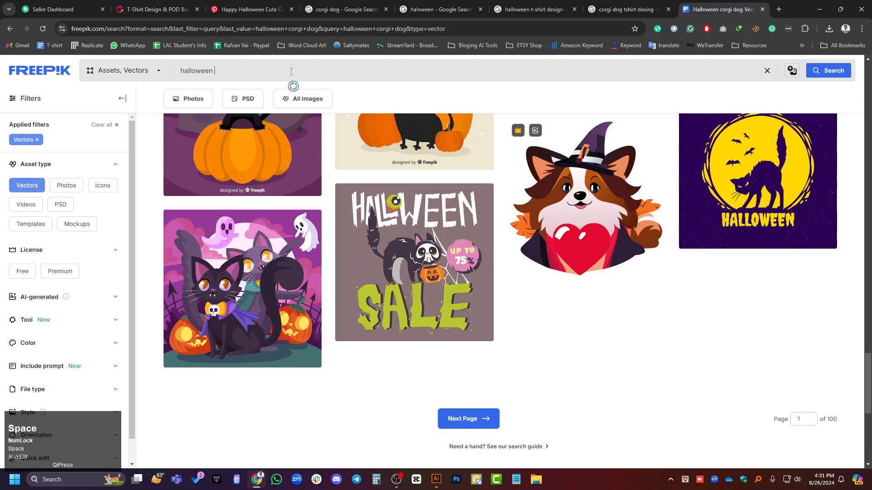
pyautogui.press('Return')
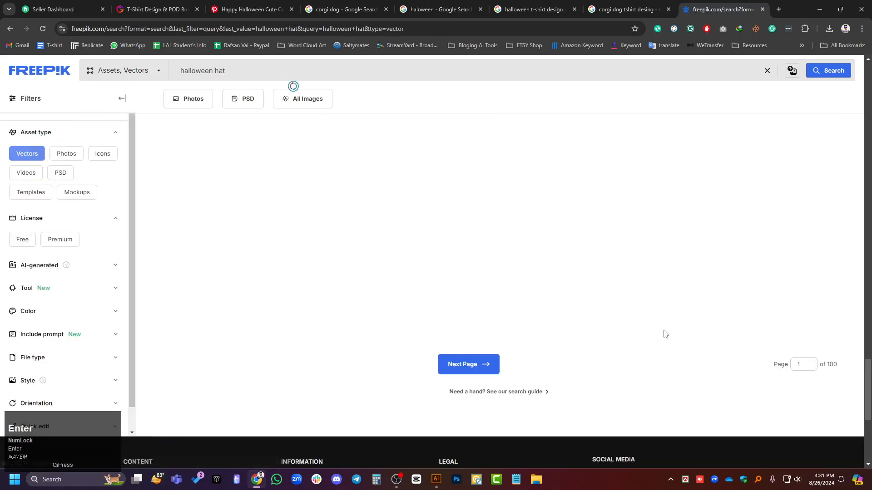
pyautogui.scroll(1, 441, 267)
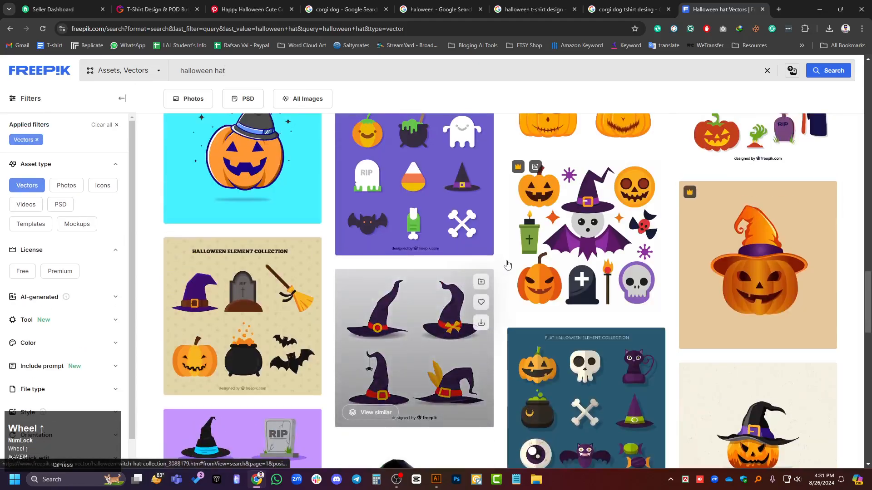
pyautogui.scroll(-1, 564, 314)
pyautogui.scroll(-3, 564, 314)
pyautogui.scroll(9, 568, 309)
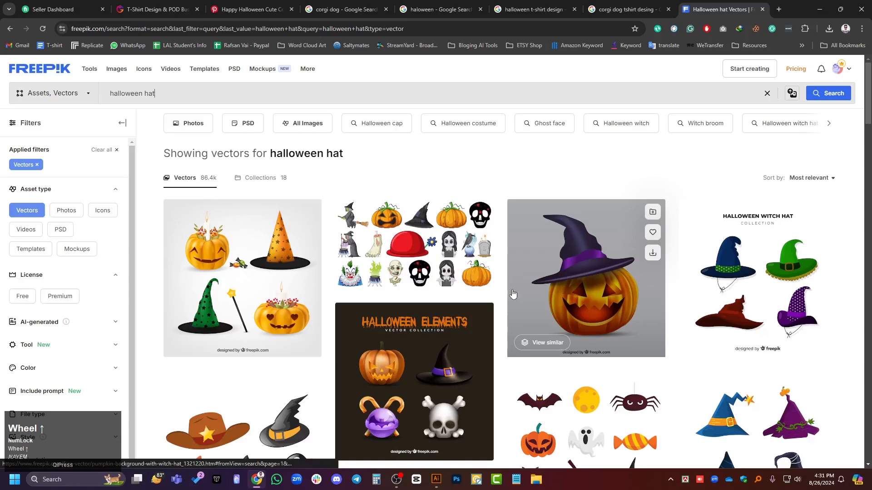
# Examine the "halloween hat" vector results for a witch hat that would suit the corgi design.
pyautogui.scroll(-10, 513, 294)
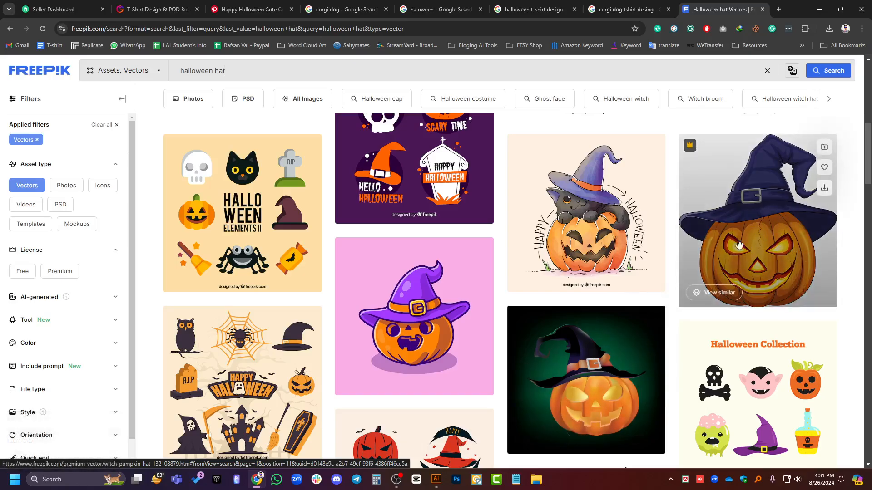
pyautogui.scroll(-3, 751, 240)
pyautogui.scroll(5, 699, 272)
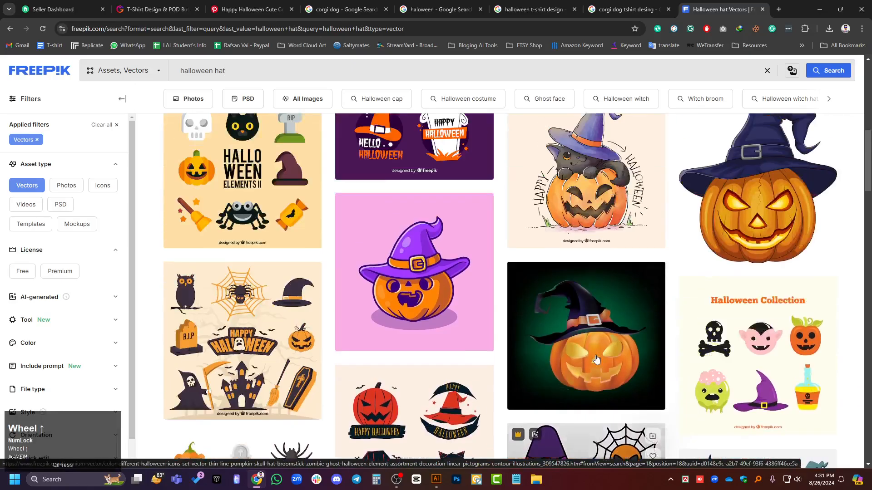
pyautogui.scroll(-8, 522, 290)
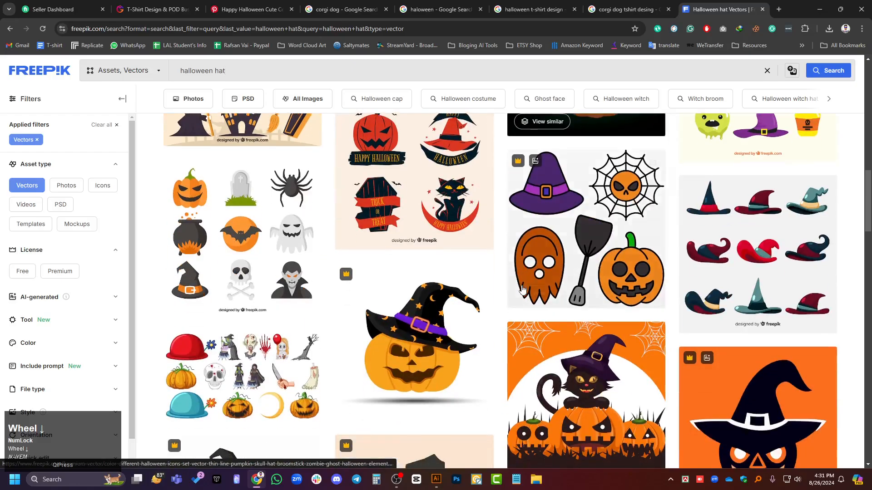
pyautogui.scroll(-10, 562, 357)
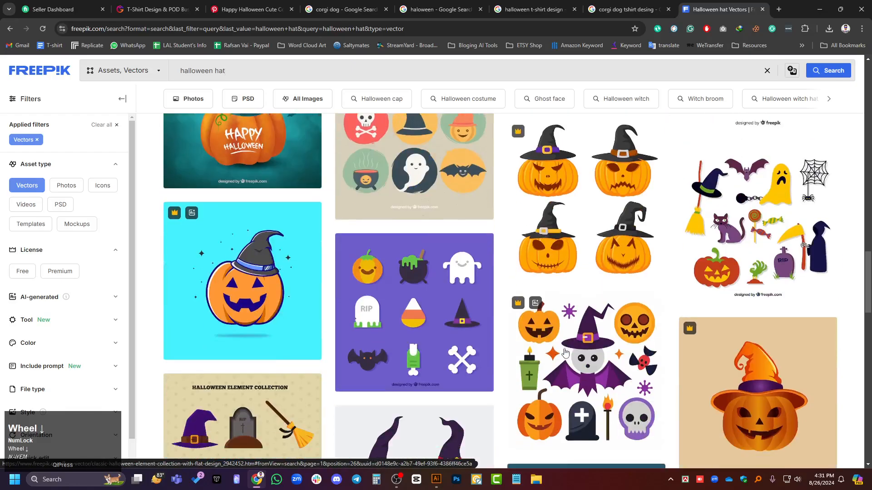
pyautogui.scroll(-4, 565, 353)
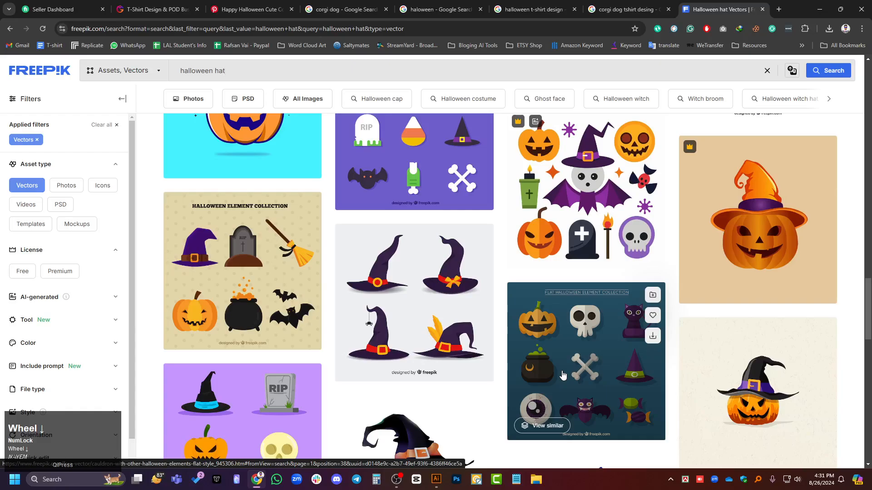
pyautogui.scroll(-10, 563, 376)
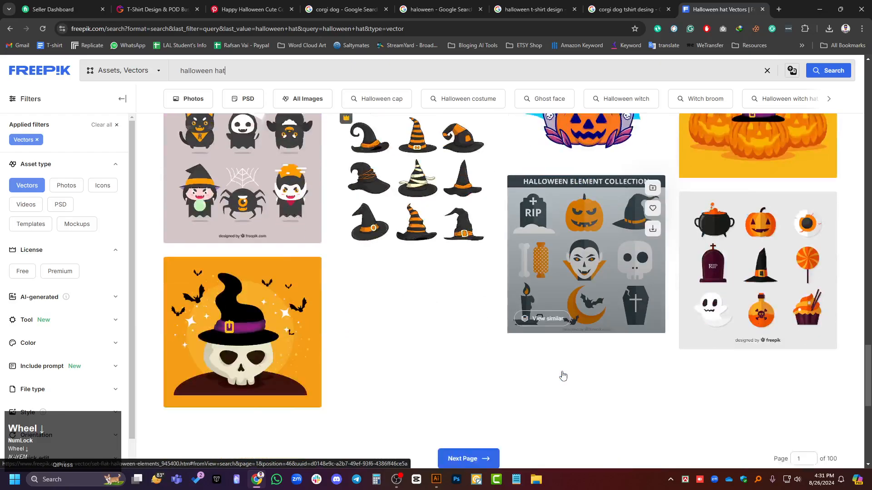
pyautogui.scroll(-8, 648, 376)
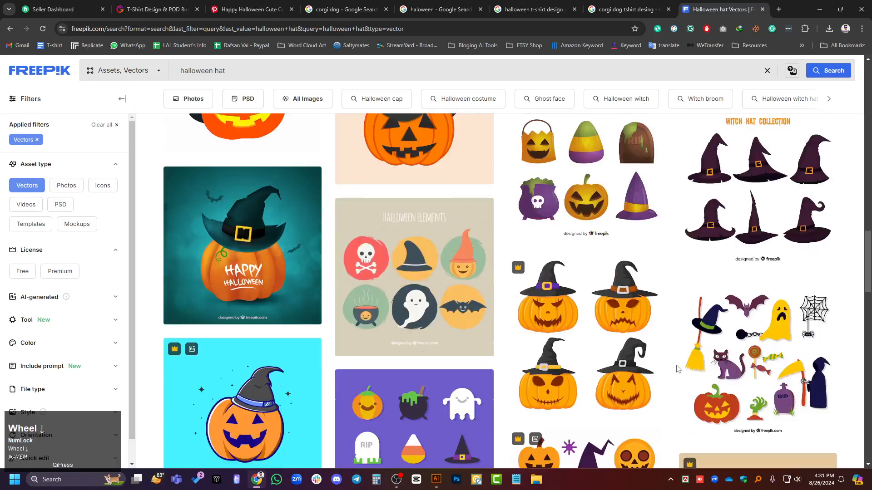
pyautogui.scroll(-5, 677, 369)
pyautogui.scroll(10, 677, 368)
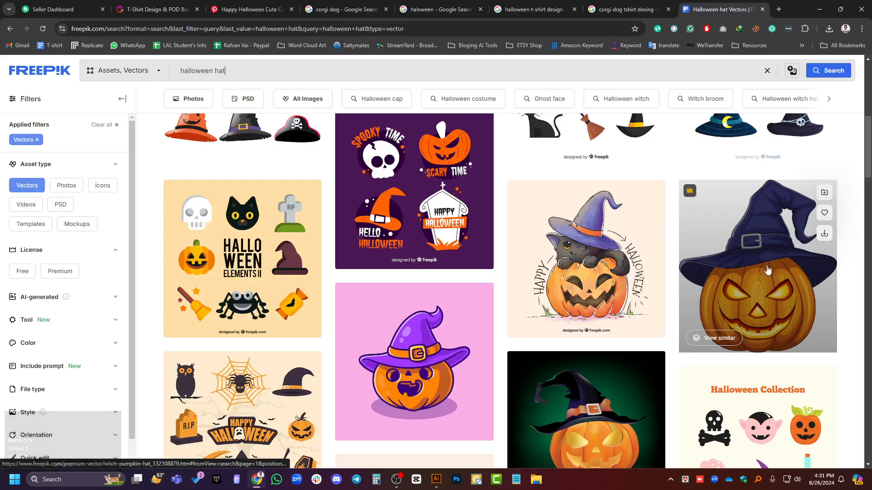
# Search the Freepik vectors for "witch hat" and look through the first page of hat illustrations.
pyautogui.scroll(4, 768, 270)
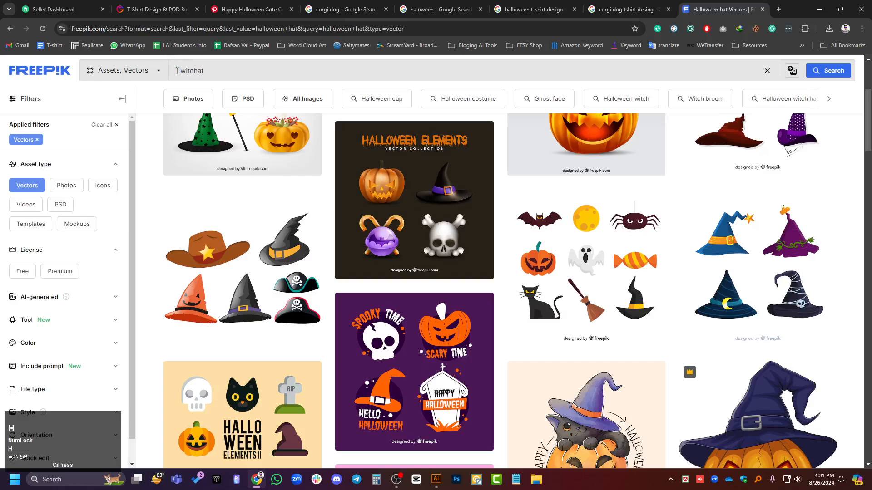
pyautogui.press('Return')
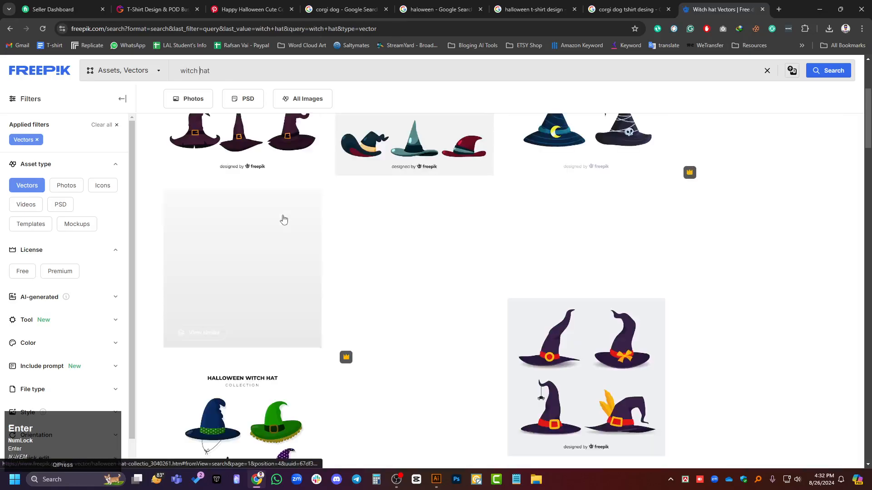
pyautogui.scroll(1, 537, 351)
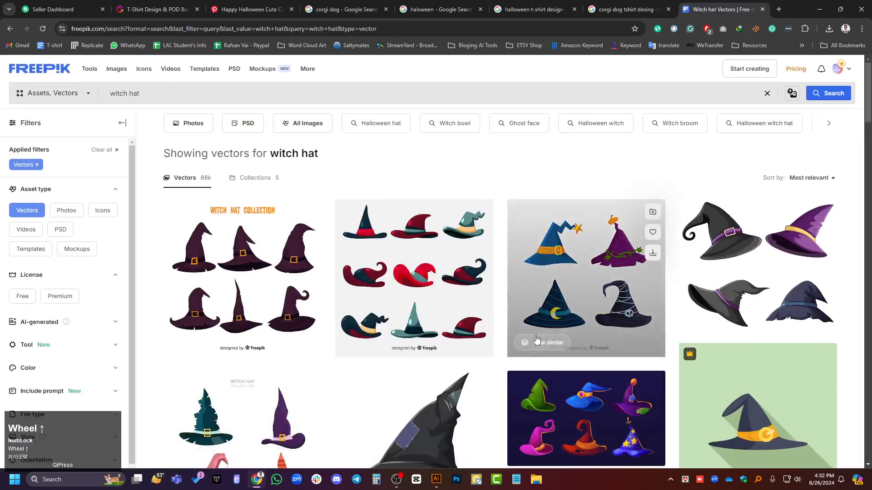
pyautogui.scroll(-8, 570, 291)
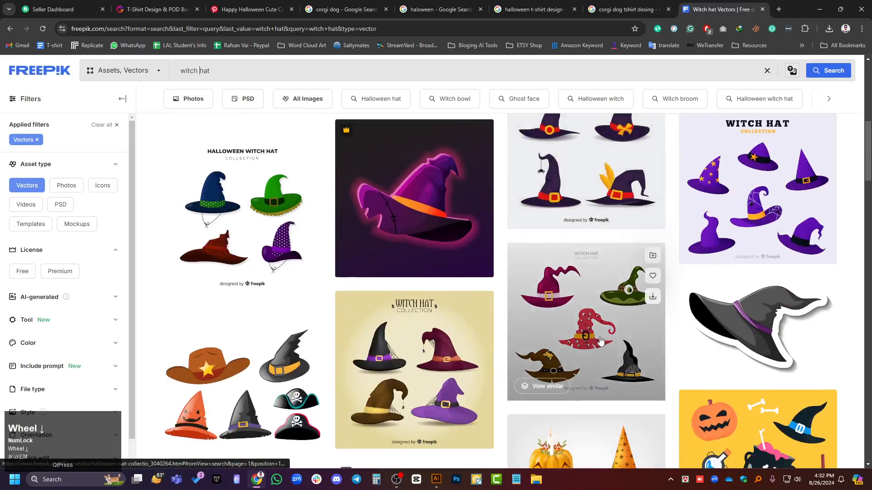
pyautogui.scroll(-6, 604, 325)
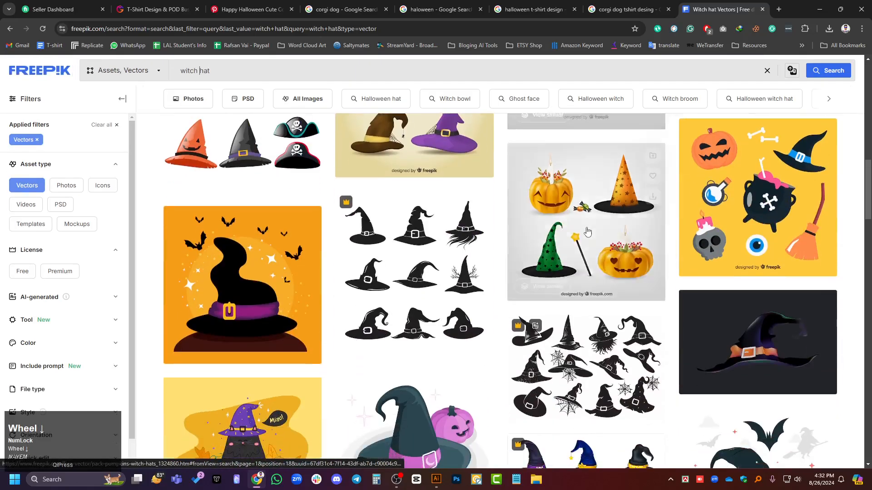
pyautogui.scroll(-10, 589, 236)
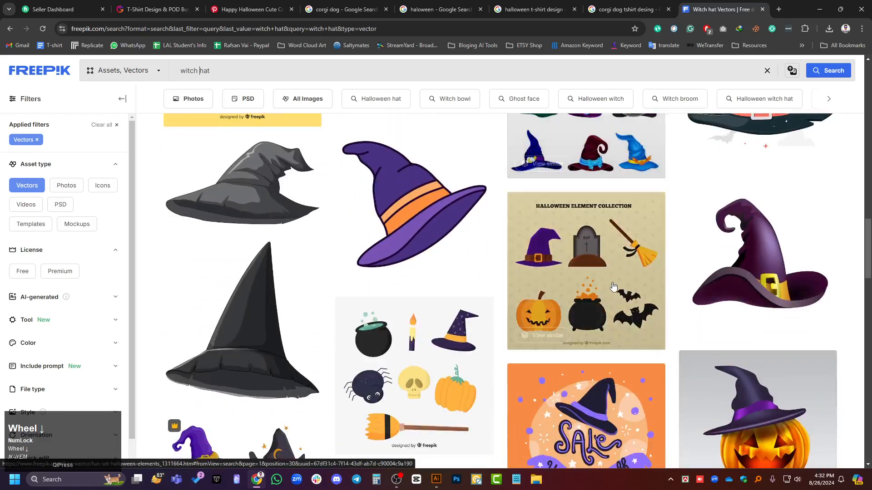
pyautogui.scroll(-8, 516, 313)
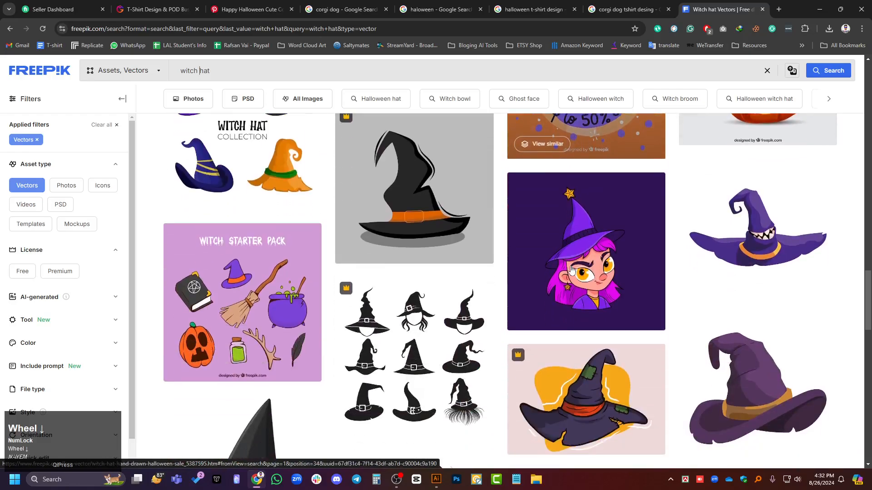
pyautogui.scroll(-7, 571, 270)
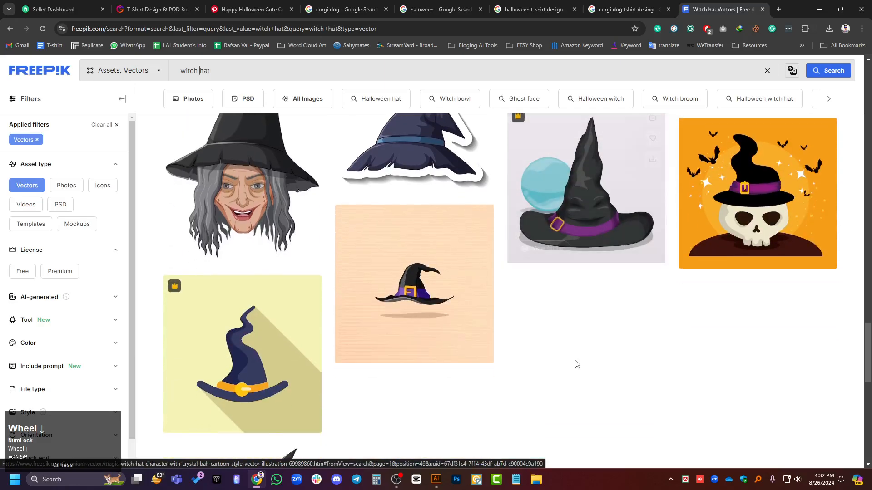
pyautogui.scroll(5, 573, 355)
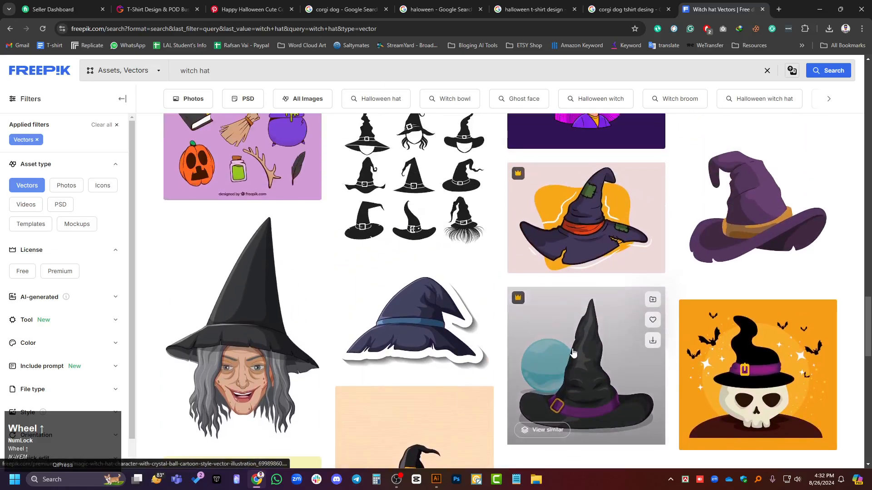
pyautogui.scroll(7, 574, 352)
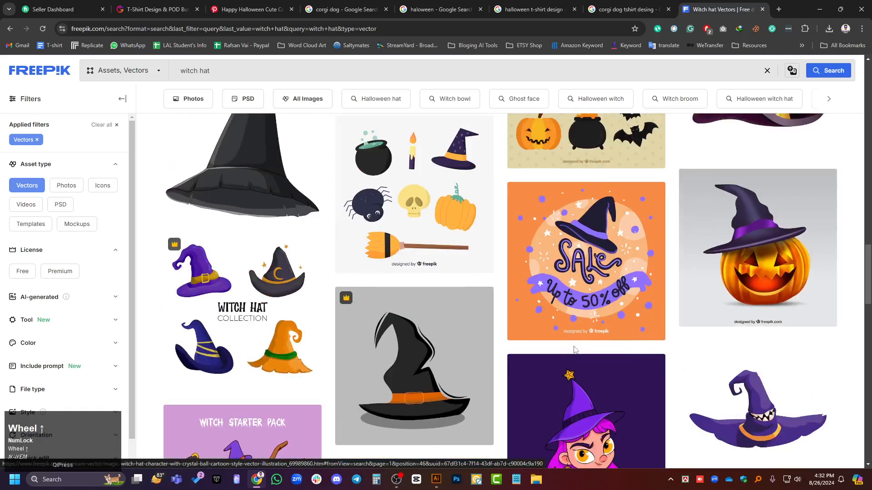
pyautogui.scroll(15, 574, 349)
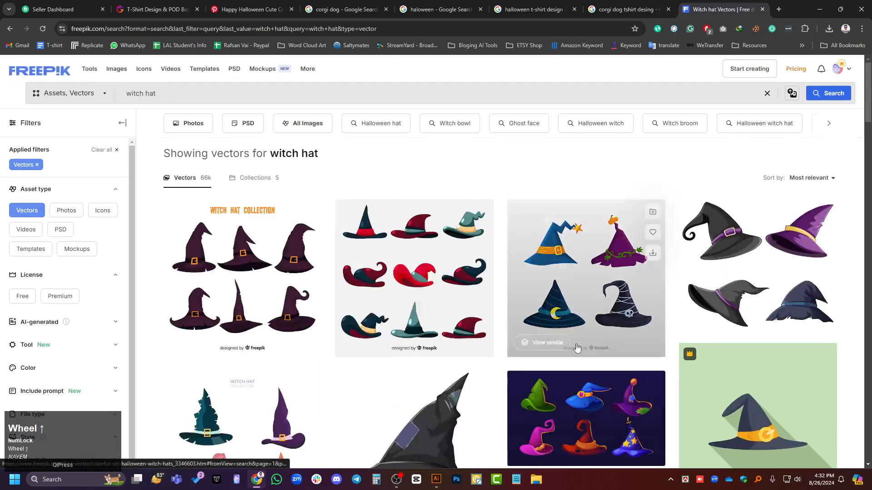
# Examine the first page of "witch hat" vector results for a purple hat that would match the reference corgi's hat.
pyautogui.scroll(-1, 595, 336)
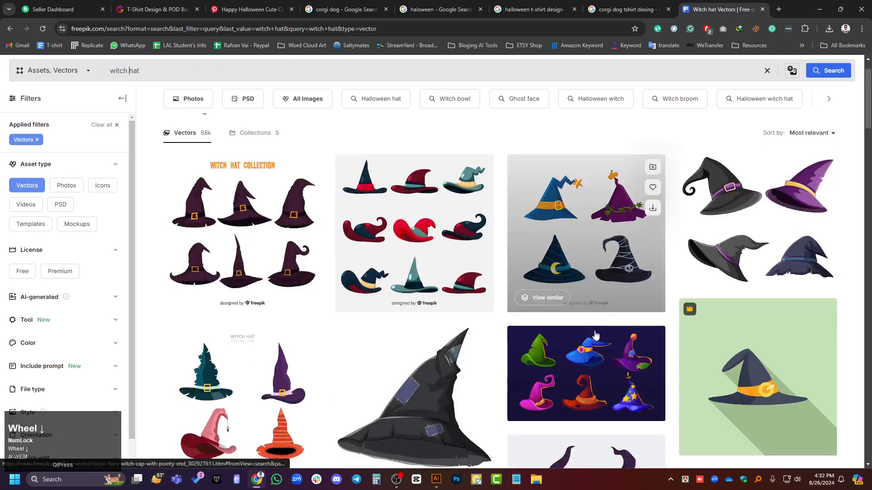
pyautogui.scroll(-5, 595, 335)
pyautogui.scroll(4, 594, 335)
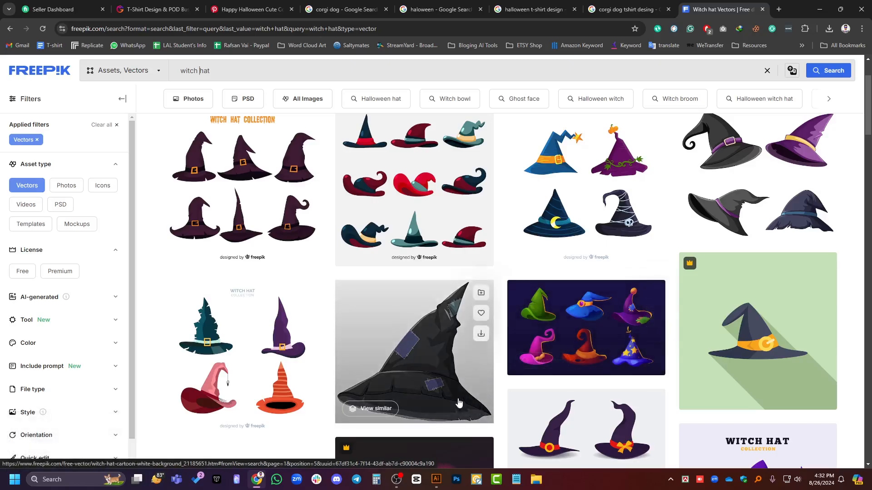
pyautogui.scroll(-7, 459, 402)
pyautogui.scroll(4, 471, 396)
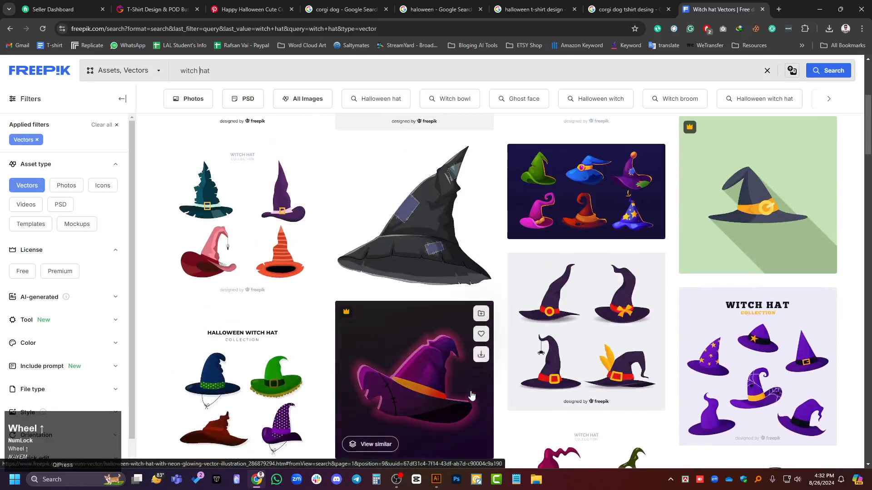
pyautogui.scroll(-4, 471, 396)
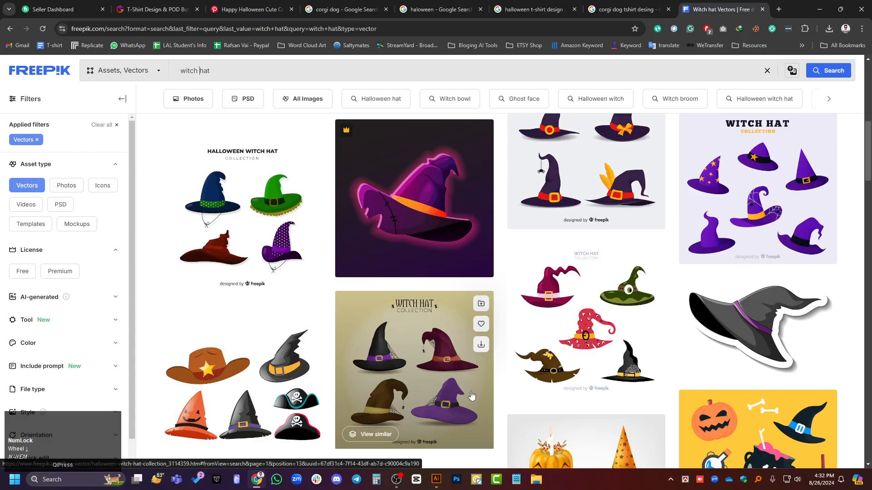
pyautogui.scroll(-6, 471, 396)
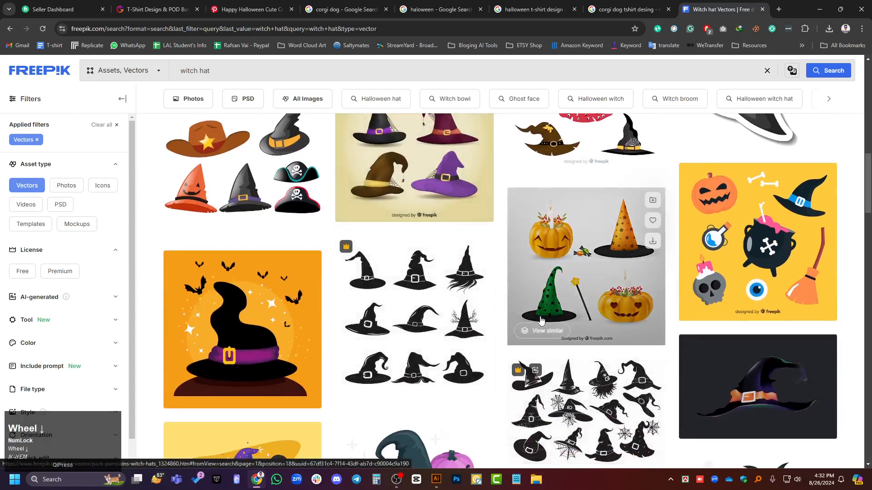
pyautogui.scroll(2, 540, 316)
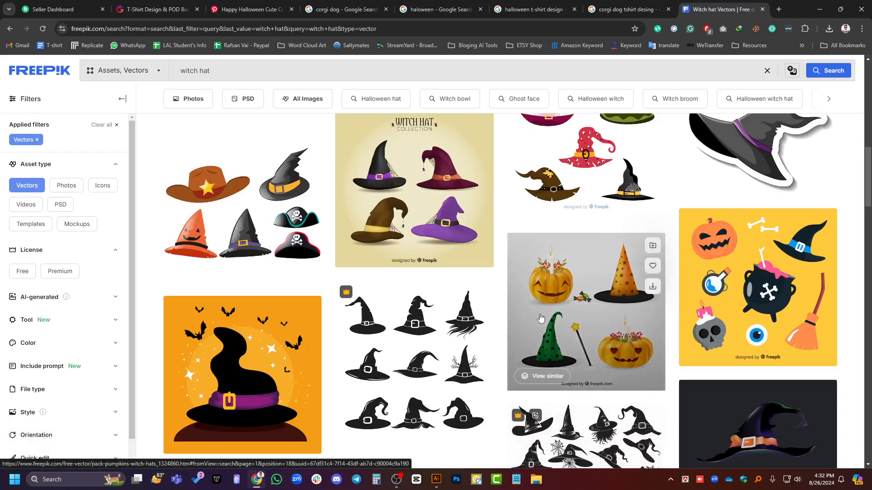
pyautogui.scroll(-9, 571, 317)
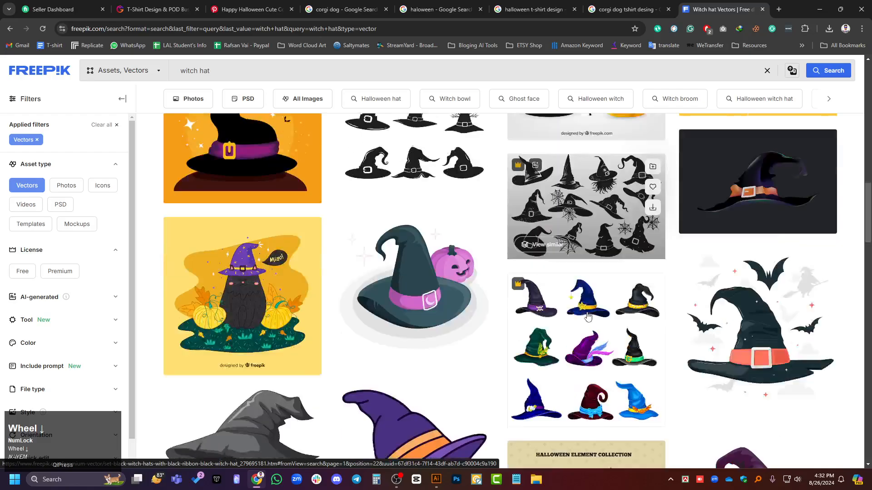
pyautogui.scroll(-6, 588, 363)
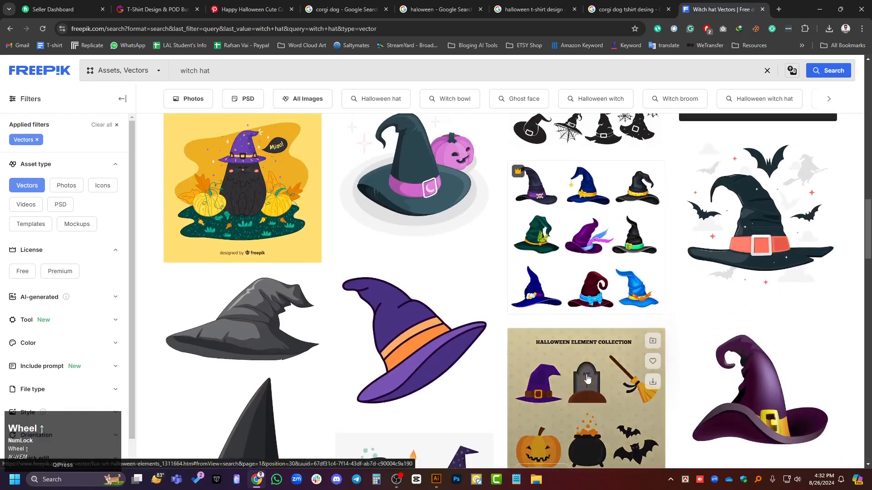
pyautogui.scroll(-7, 590, 375)
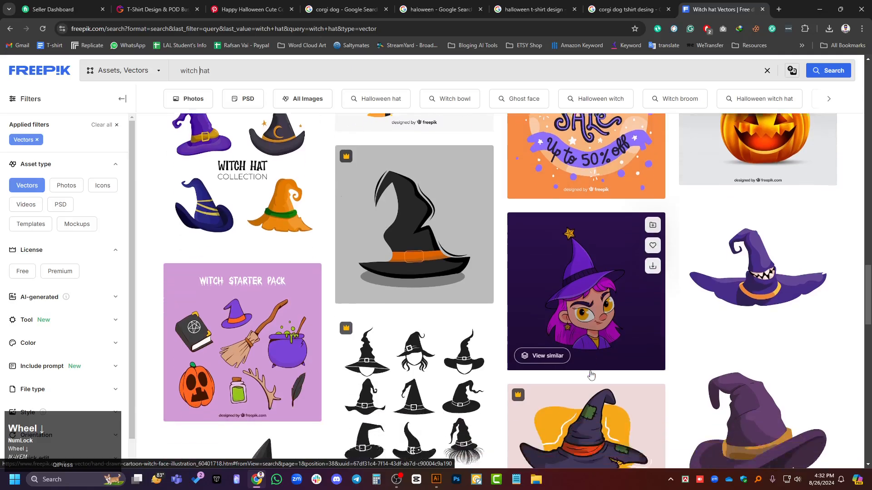
pyautogui.scroll(-5, 592, 374)
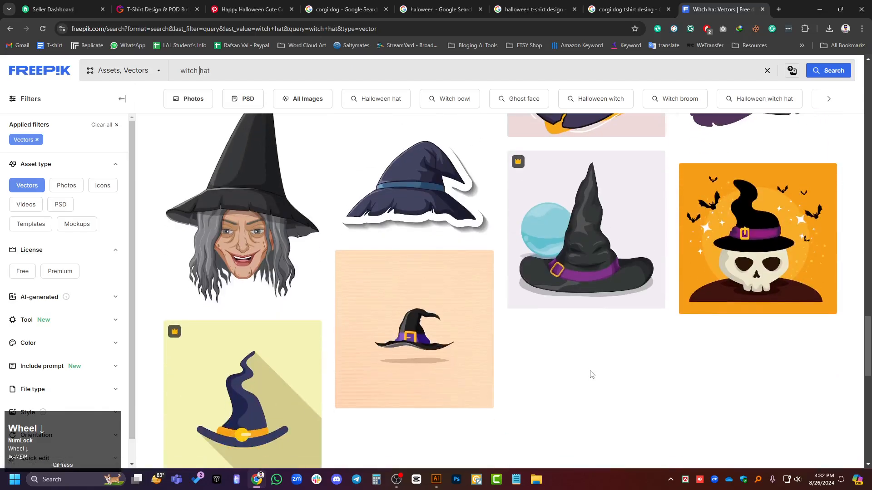
pyautogui.scroll(12, 592, 371)
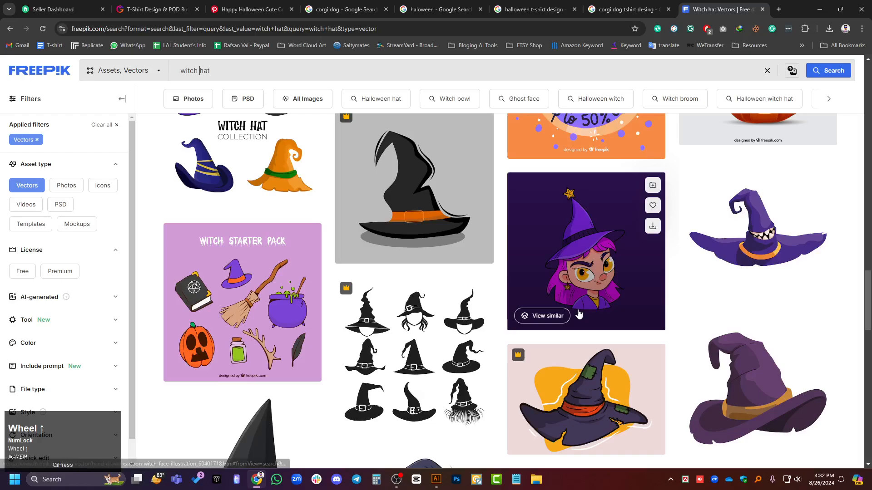
pyautogui.scroll(8, 574, 312)
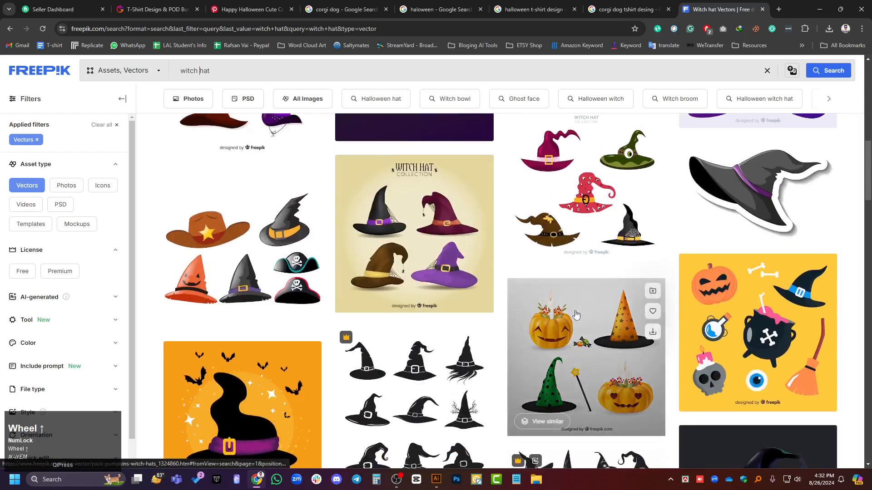
pyautogui.scroll(10, 555, 322)
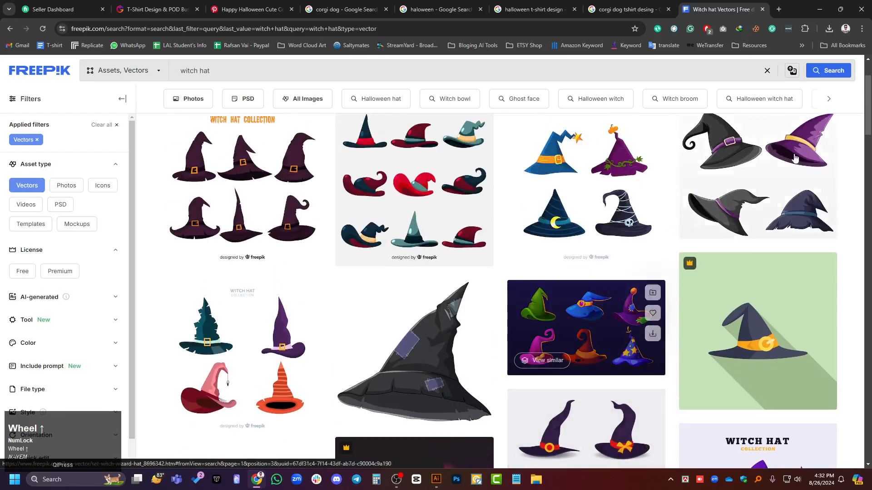
# Go to page 2 of the "witch hat" vector results and compare the hat illustrations there.
pyautogui.click(869, 120)
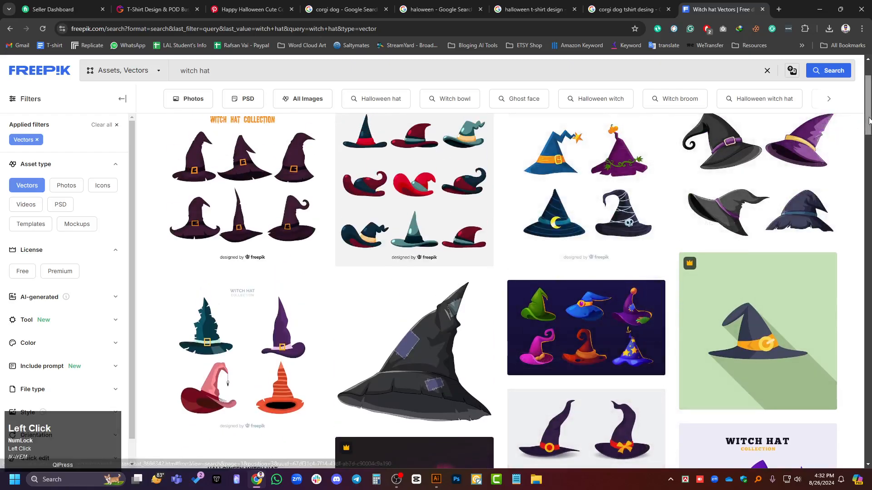
pyautogui.scroll(-15, 456, 370)
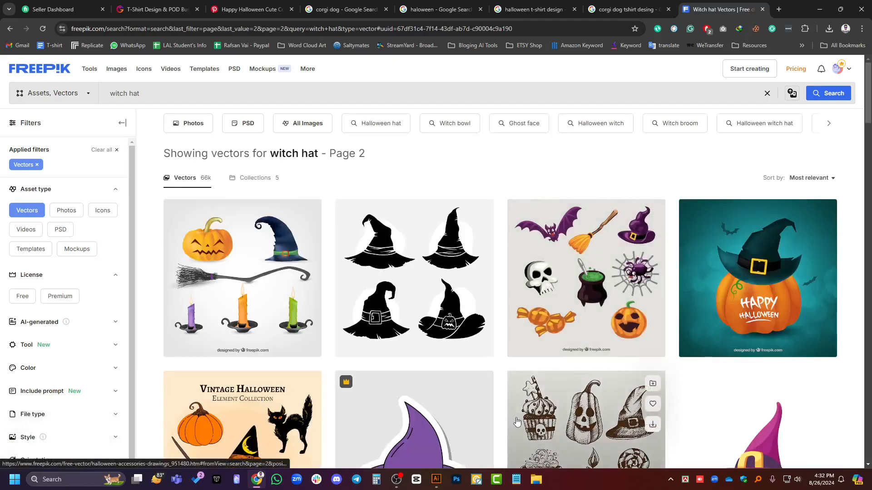
pyautogui.scroll(-3, 516, 422)
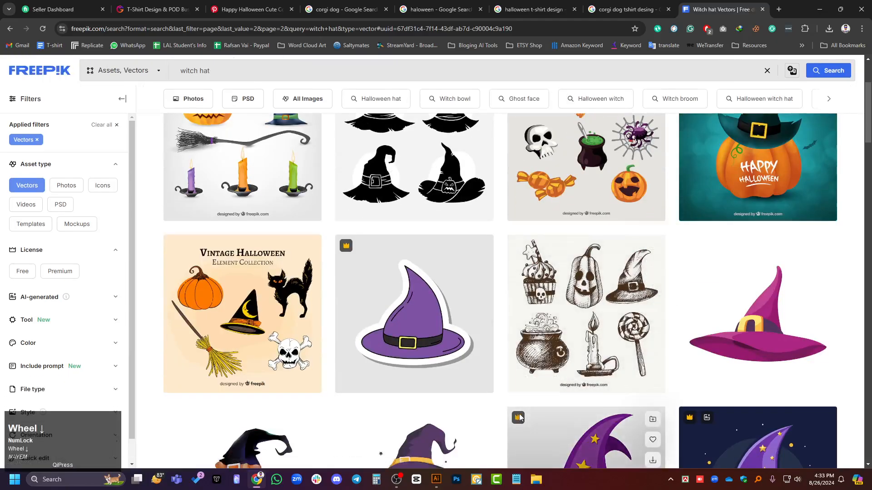
pyautogui.scroll(-6, 519, 418)
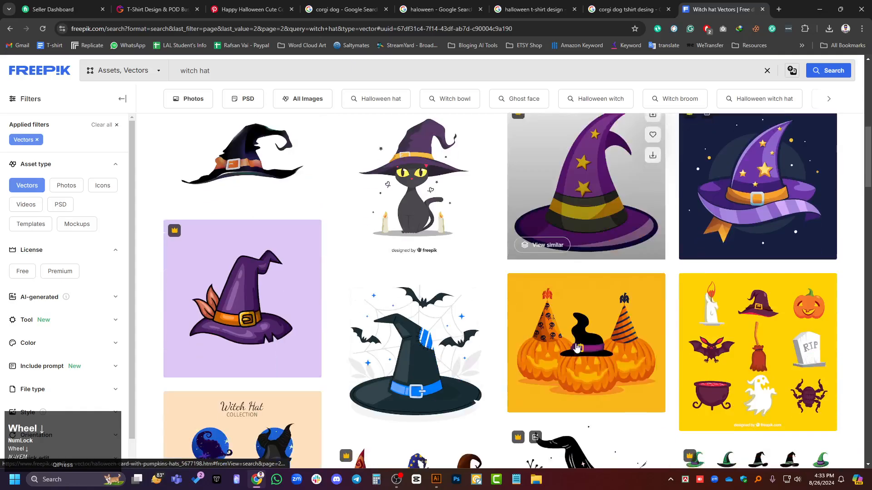
pyautogui.scroll(3, 304, 353)
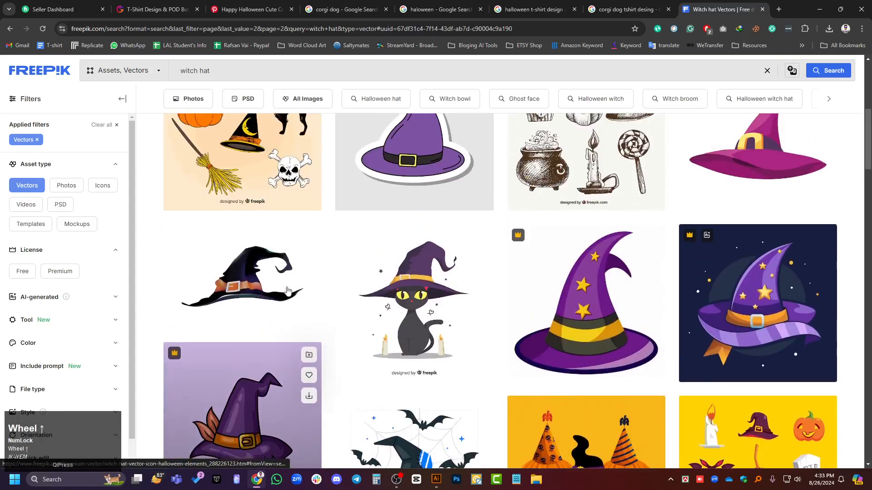
pyautogui.scroll(-6, 304, 353)
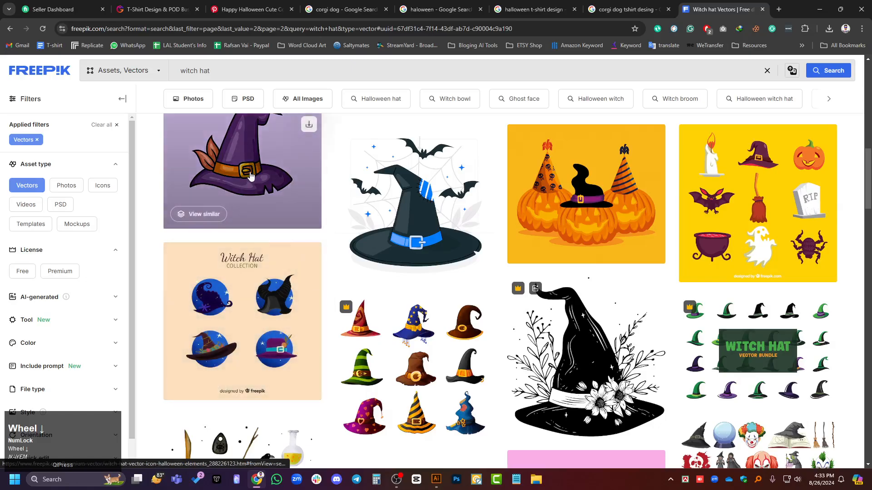
pyautogui.scroll(-4, 250, 175)
pyautogui.scroll(4, 250, 176)
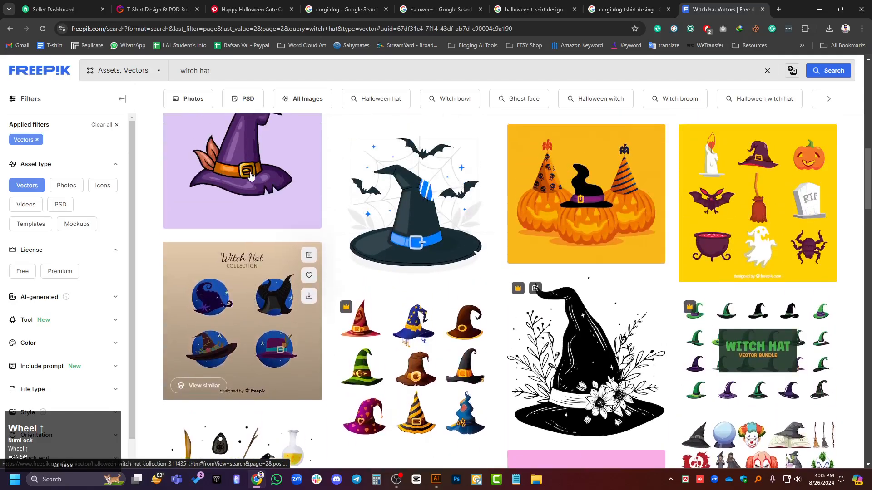
# Download the premium purple witch hat vector with the orange band and leaves, "Witch Hat Vector Icon Halloween Elements".
pyautogui.click(247, 144)
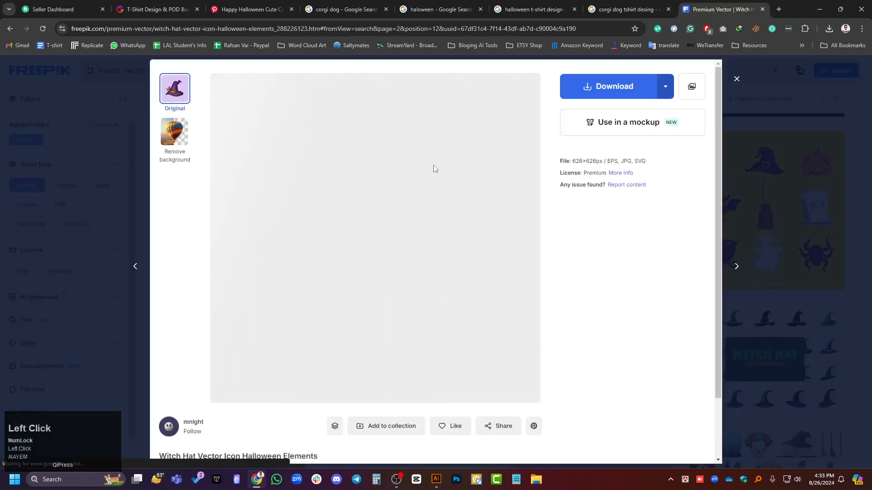
pyautogui.click(591, 87)
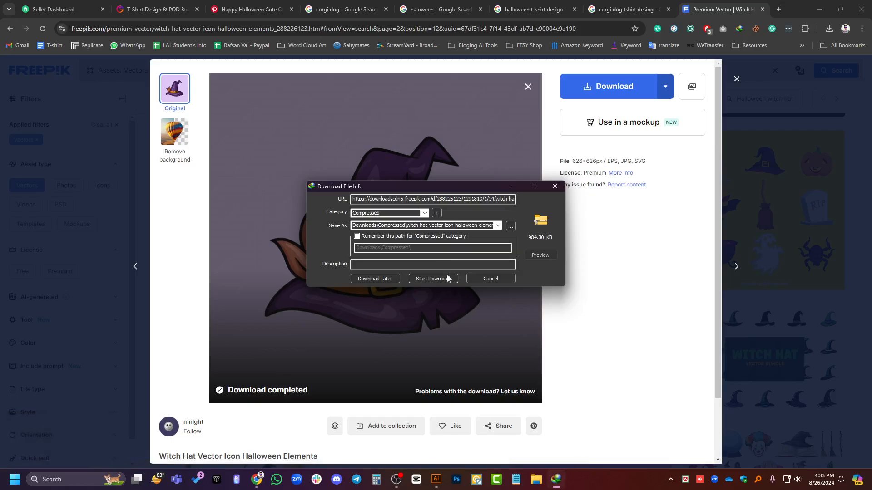
pyautogui.click(447, 279)
# Switch to File Explorer and extract the downloaded witch hat archive in the Compressed folder inside Downloads.
pyautogui.click(535, 479)
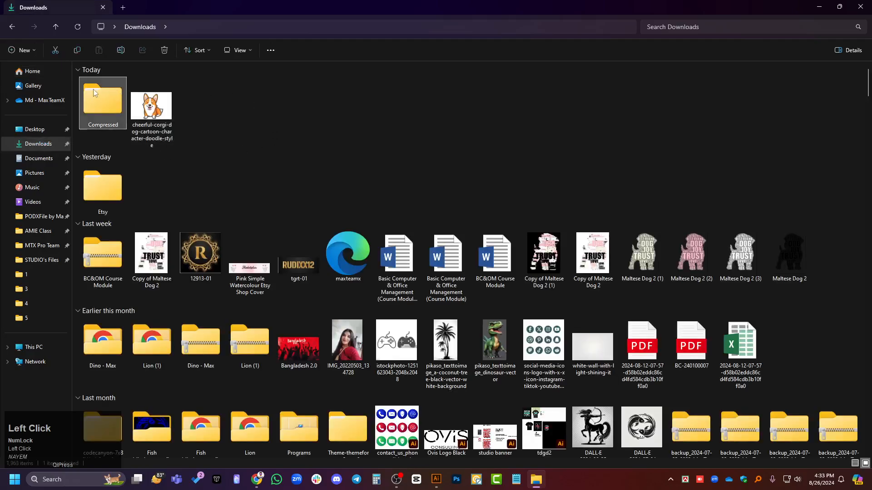
pyautogui.doubleClick(95, 92)
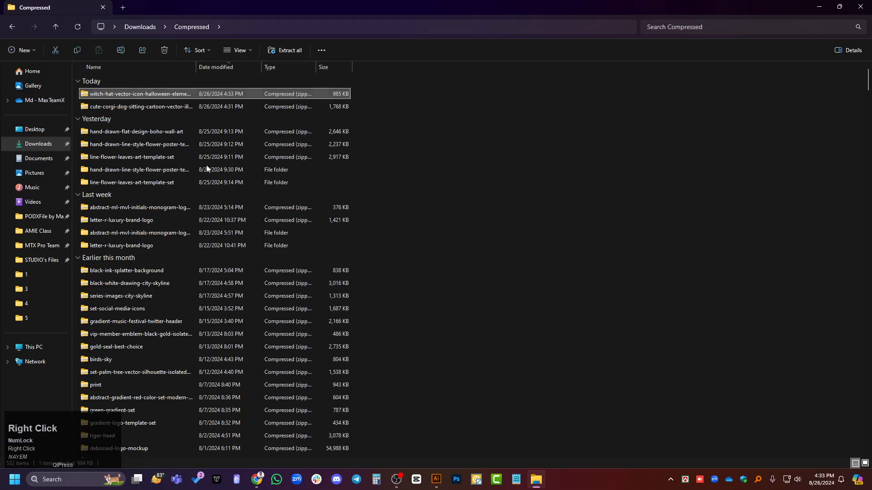
pyautogui.click(152, 198)
pyautogui.press('Return')
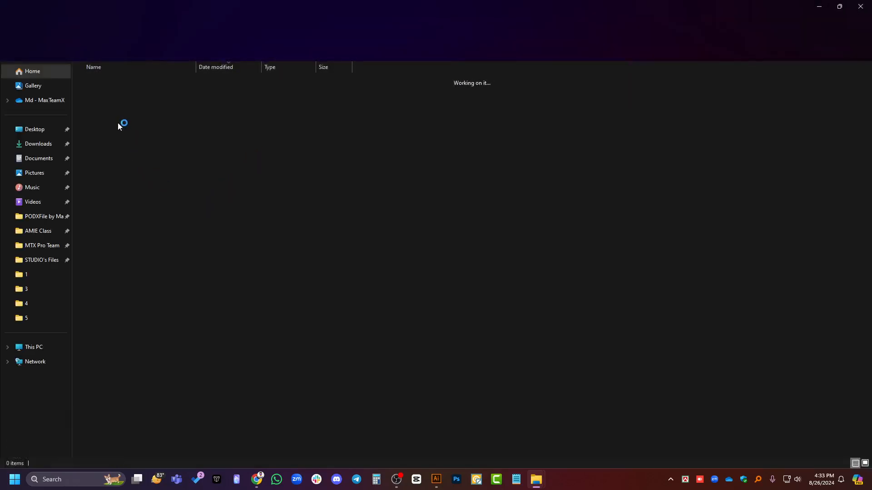
# Open the extracted witch hat EPS file as its own document in Illustrator.
pyautogui.click(112, 94)
pyautogui.moveTo(111, 93); pyautogui.dragTo(358, 35)
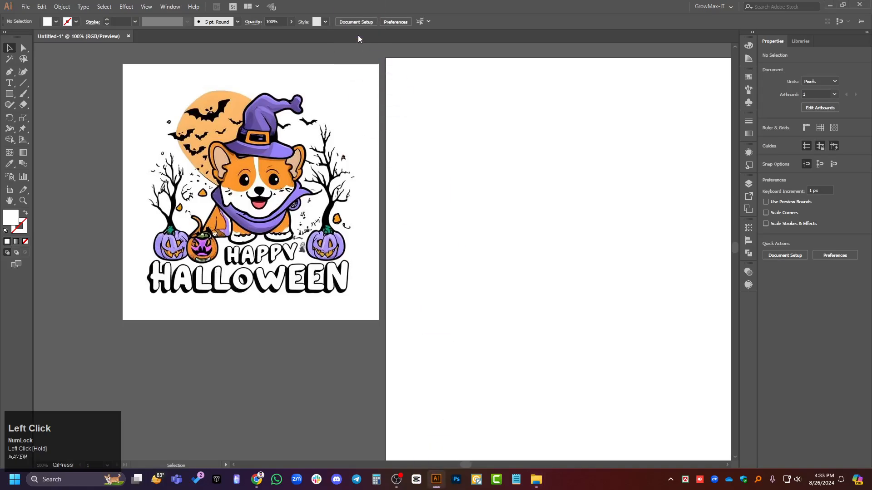
pyautogui.click(493, 261)
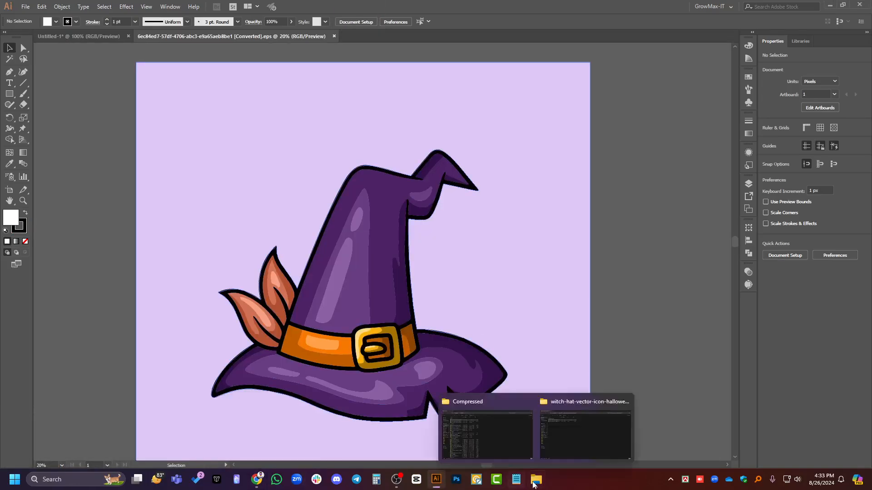
# Return to the Compressed folder in File Explorer and extract the cute-corgi-dog-sitting-cartoon-vector-illustration archive.
pyautogui.click(445, 395)
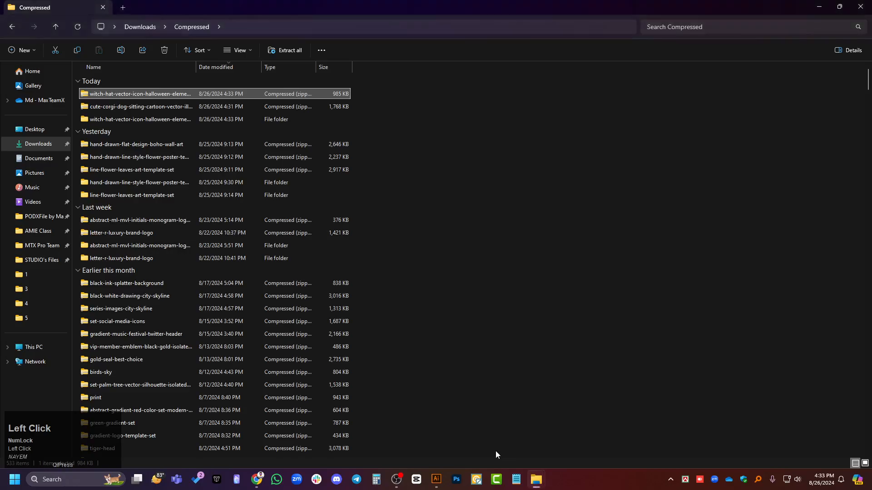
pyautogui.rightClick(105, 107)
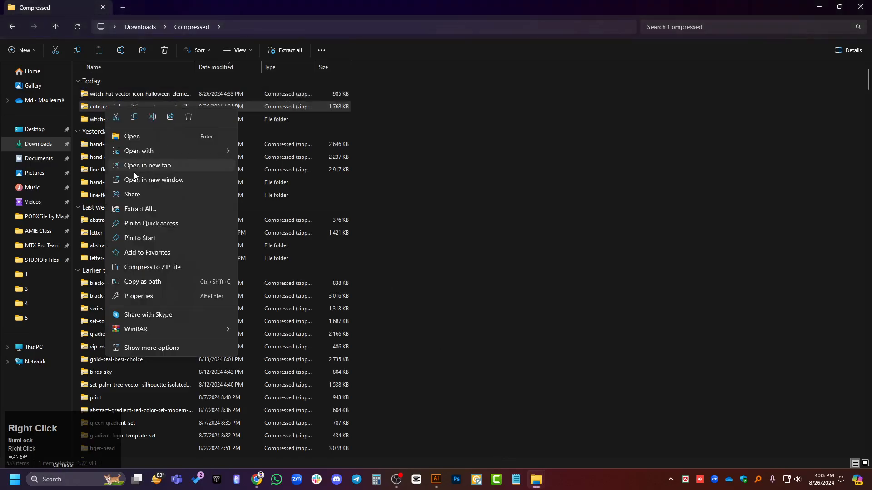
pyautogui.click(142, 209)
pyautogui.press('Return')
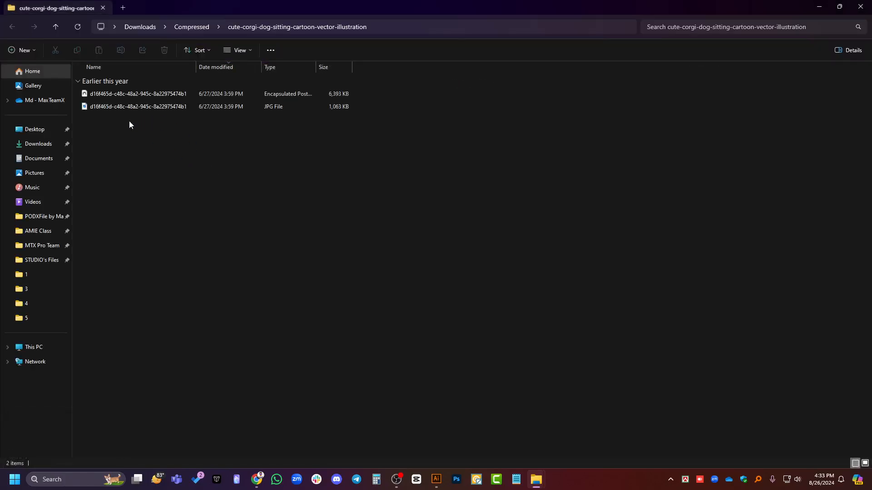
# Open the extracted corgi EPS file as a separate Illustrator document, retaining the 9-slice scaling option for symbols.
pyautogui.click(110, 94)
pyautogui.moveTo(110, 94); pyautogui.dragTo(468, 35)
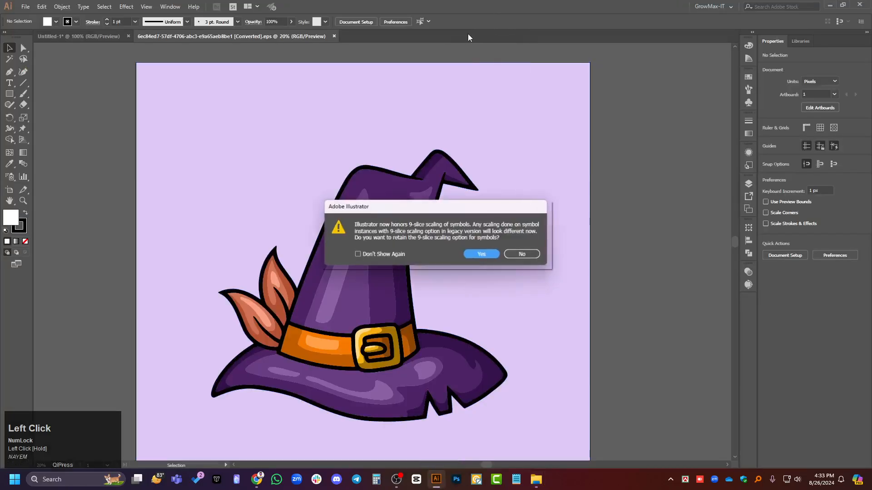
pyautogui.click(481, 255)
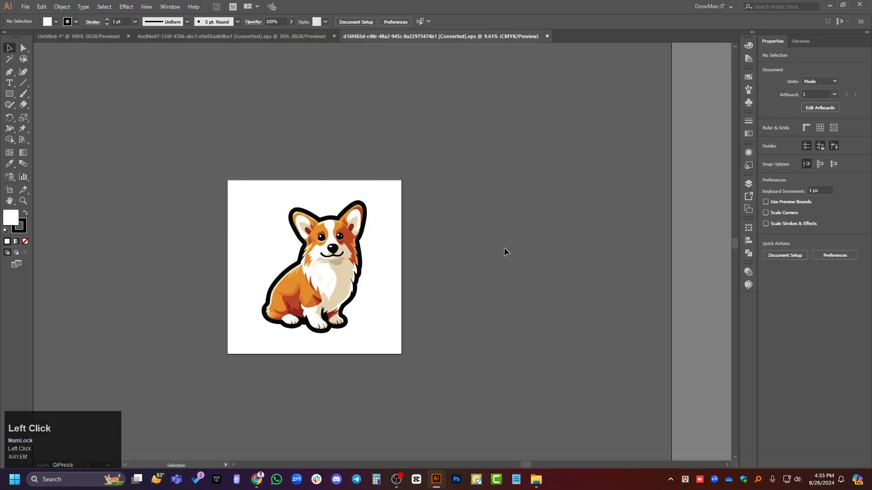
# In the witch hat document, move the lilac background shape off the artboard, away from the hat artwork.
pyautogui.scroll(-1, 514, 193)
pyautogui.click(299, 39)
pyautogui.scroll(-1, 500, 224)
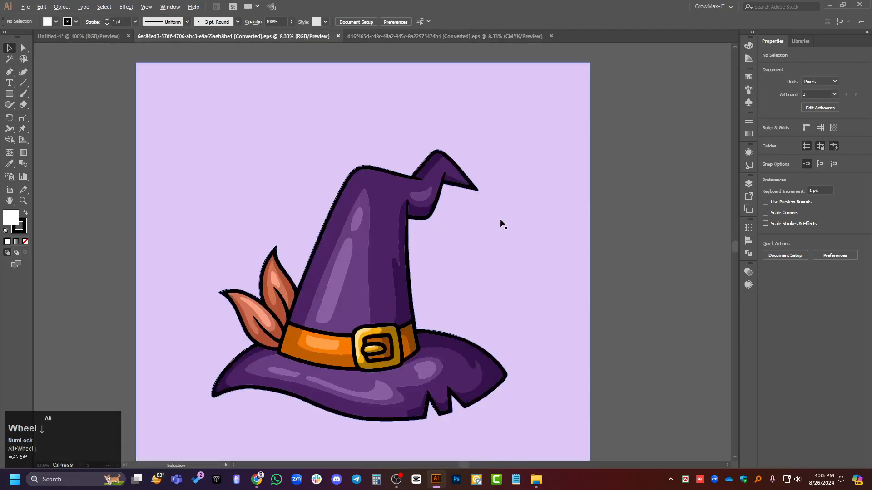
pyautogui.click(355, 249)
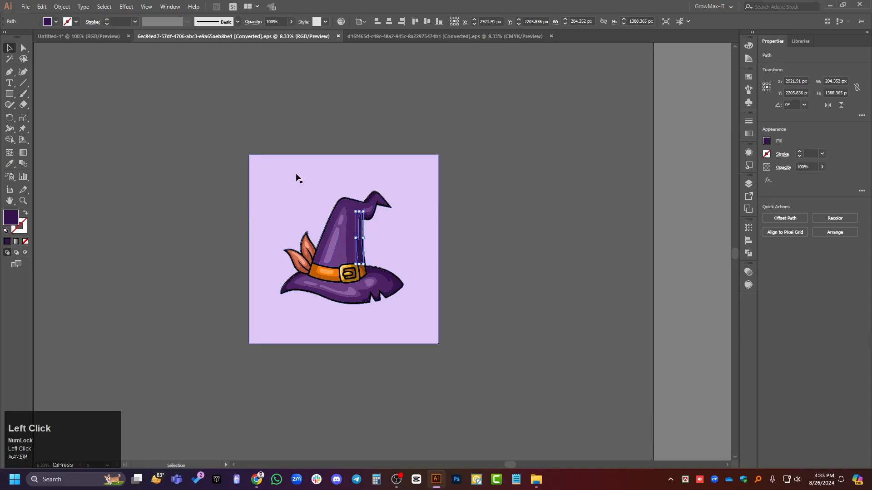
pyautogui.moveTo(295, 175); pyautogui.dragTo(562, 222)
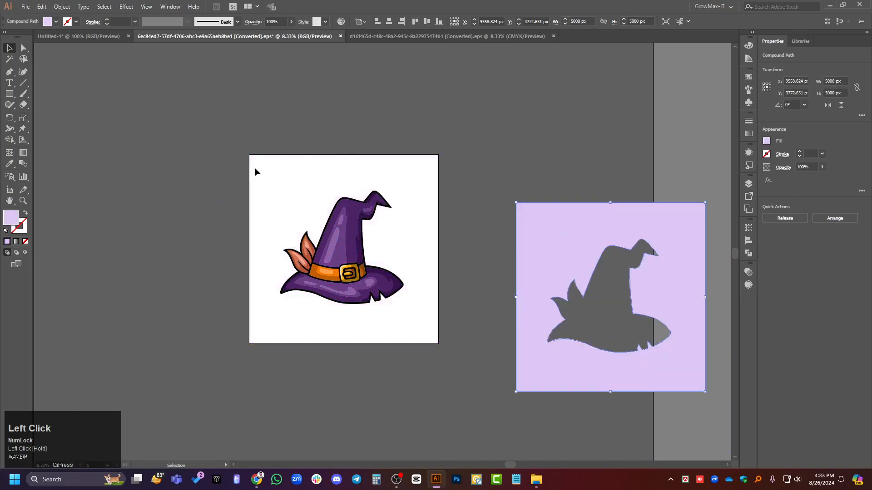
# Group all the witch hat shapes on the artboard and bring the group into the Untitled-1 document.
pyautogui.moveTo(255, 171); pyautogui.dragTo(437, 335)
pyautogui.hotkey('ctrl', 'g')
pyautogui.click(452, 162)
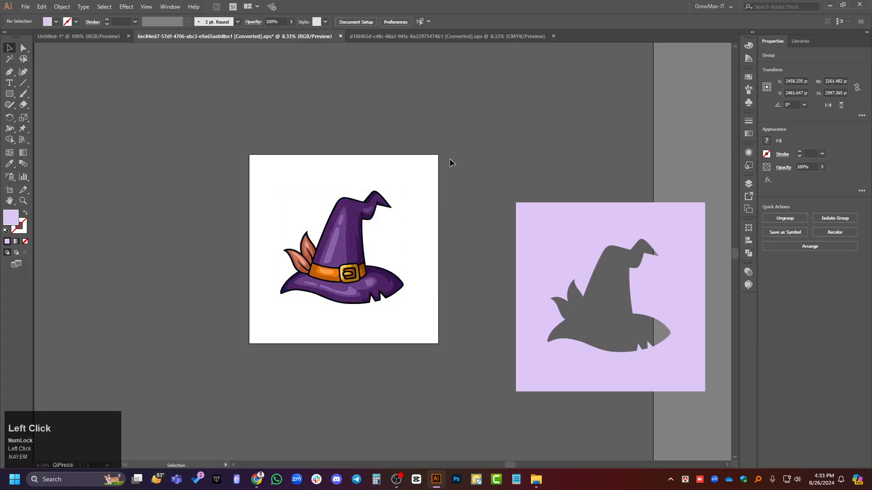
pyautogui.moveTo(322, 250); pyautogui.dragTo(398, 216)
# Scale the oversized hat down to about 261 px wide and park it above the artboard, outside the design area.
pyautogui.scroll(-3, 427, 270)
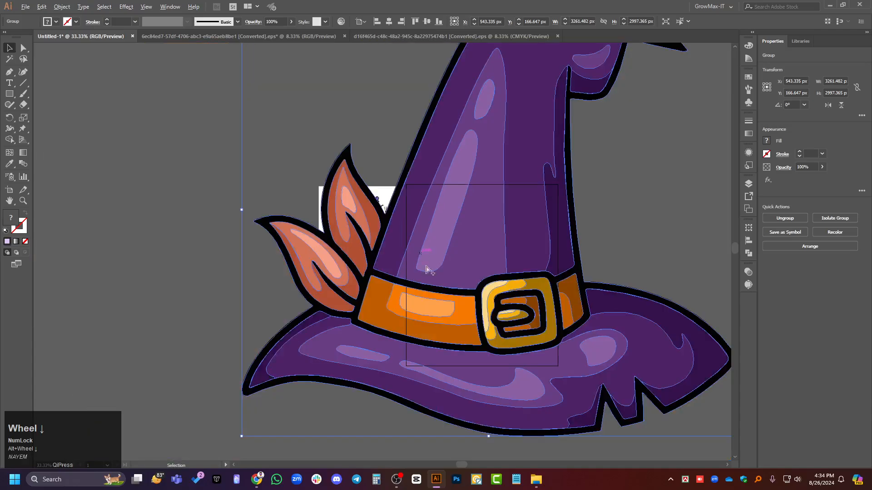
pyautogui.moveTo(242, 438); pyautogui.dragTo(471, 278)
pyautogui.click(584, 207)
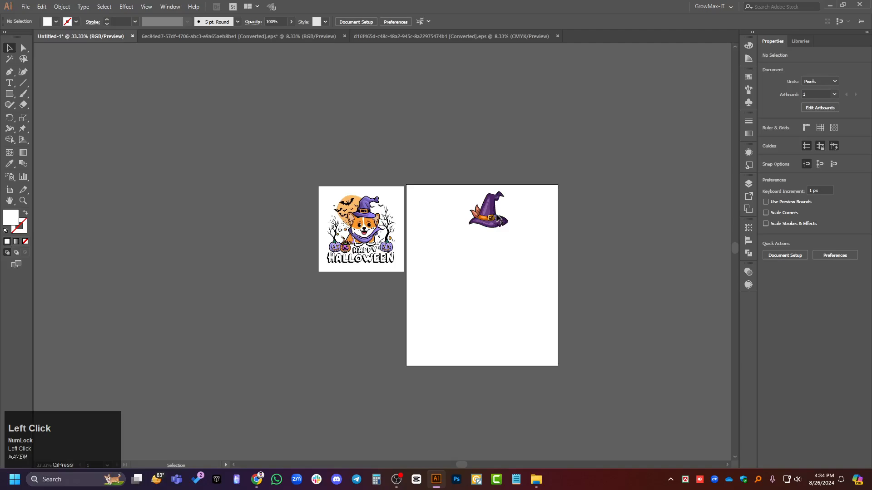
pyautogui.moveTo(488, 209); pyautogui.dragTo(592, 188)
# Bring the corgi from its own document into Untitled-1 and scale it to about 430 px wide on the artboard.
pyautogui.moveTo(574, 222); pyautogui.dragTo(135, 12)
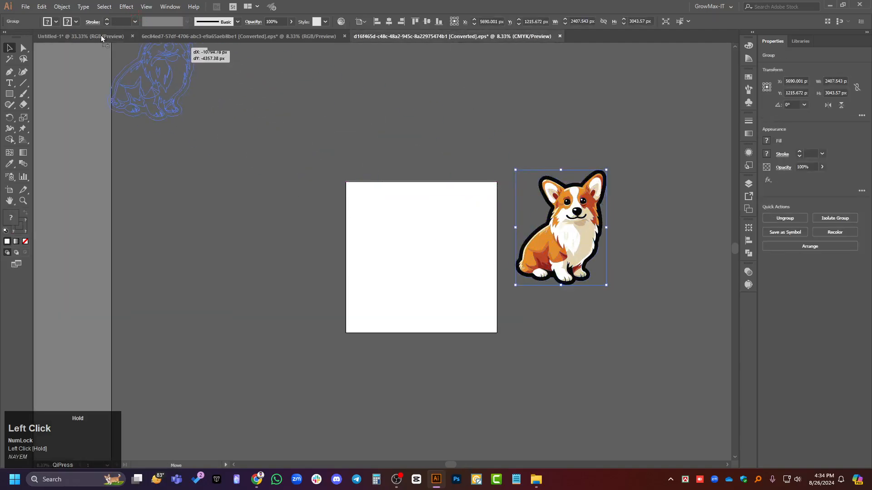
pyautogui.moveTo(101, 38); pyautogui.dragTo(121, 47)
pyautogui.moveTo(463, 260); pyautogui.dragTo(534, 304)
pyautogui.scroll(3, 537, 381)
pyautogui.click(536, 376)
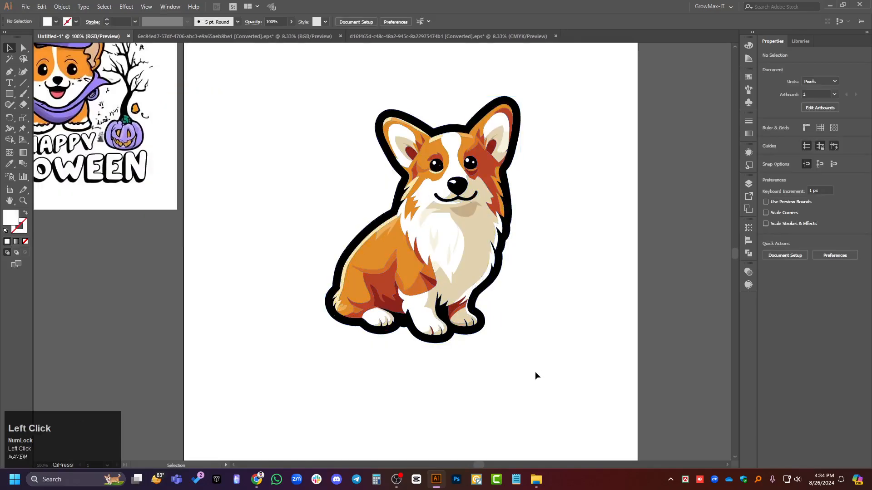
# Move the witch hat onto the corgi's head and enlarge it to about 349 px wide.
pyautogui.scroll(-1, 571, 315)
pyautogui.scroll(5, 586, 218)
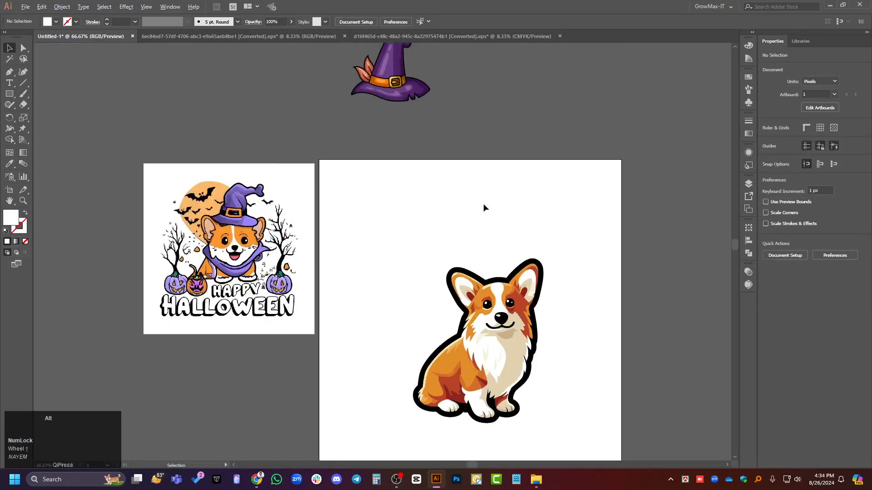
pyautogui.moveTo(396, 88); pyautogui.dragTo(583, 242)
pyautogui.scroll(3, 603, 230)
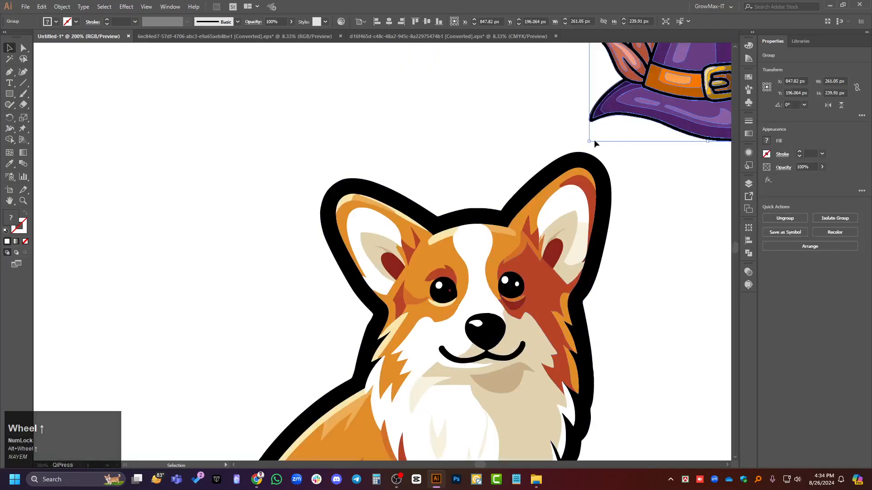
pyautogui.moveTo(582, 148); pyautogui.dragTo(509, 214)
pyautogui.moveTo(688, 164); pyautogui.dragTo(485, 205)
pyautogui.scroll(-3, 485, 205)
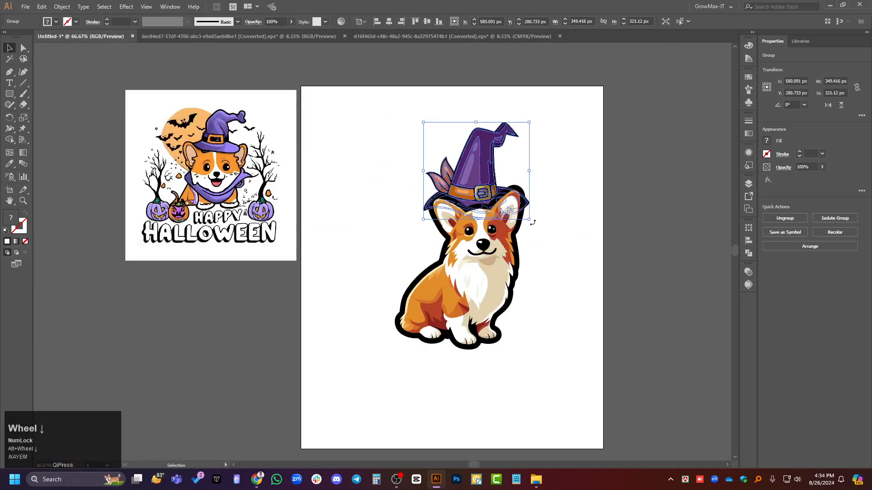
# Rotate the hat counterclockwise by about 14.5° and reposition it over the corgi's head.
pyautogui.moveTo(533, 222); pyautogui.dragTo(545, 207)
pyautogui.click(552, 208)
pyautogui.scroll(1, 482, 195)
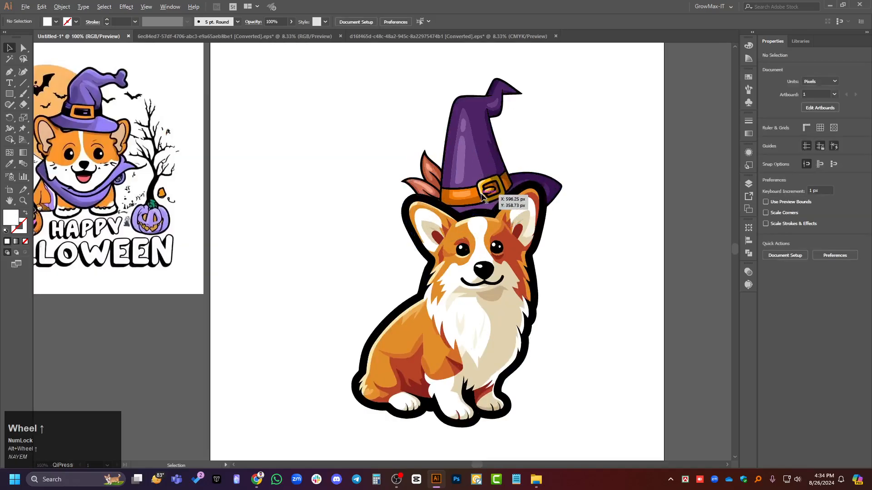
pyautogui.moveTo(482, 196); pyautogui.dragTo(468, 205)
pyautogui.click(565, 162)
pyautogui.scroll(-1, 565, 163)
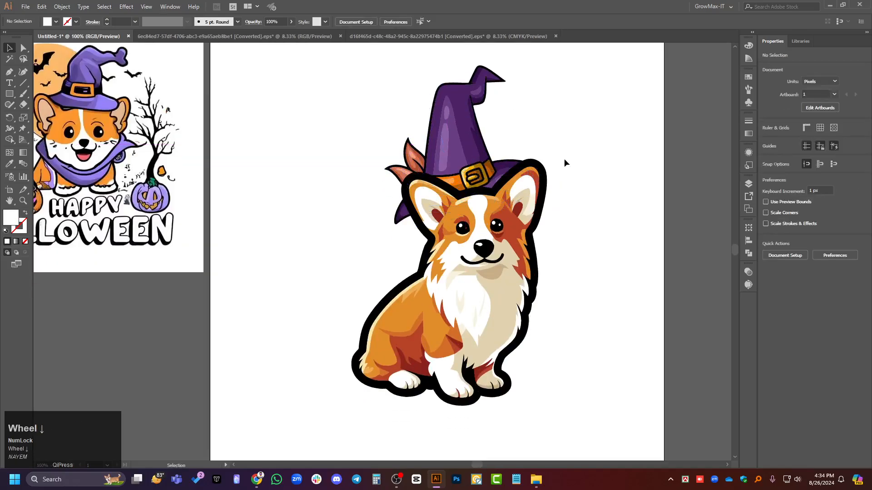
# Bring the hat to the front so it sits over the corgi's head.
pyautogui.click(460, 154)
pyautogui.hotkey('ctrl', 'shift', ']')
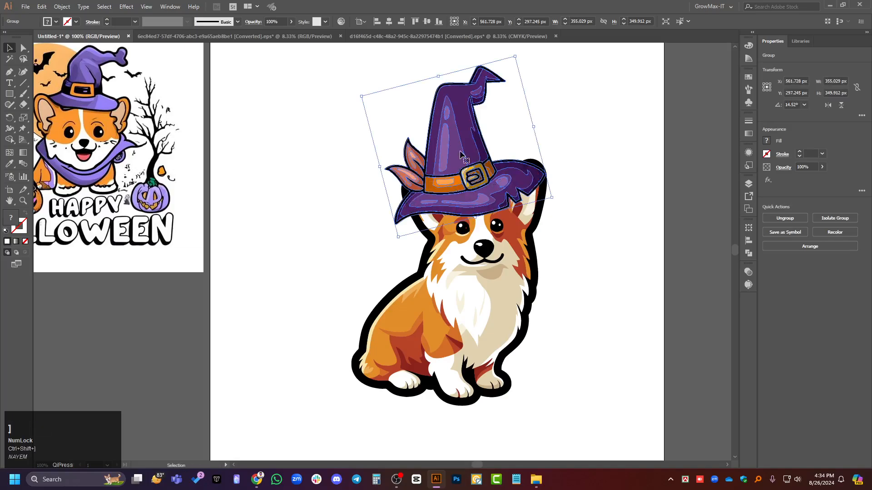
pyautogui.click(574, 174)
# Try the hat at about 456 px wide, raised so the corgi's eyes are uncovered.
pyautogui.scroll(1, 505, 242)
pyautogui.moveTo(473, 165); pyautogui.dragTo(524, 159)
pyautogui.scroll(-2, 475, 242)
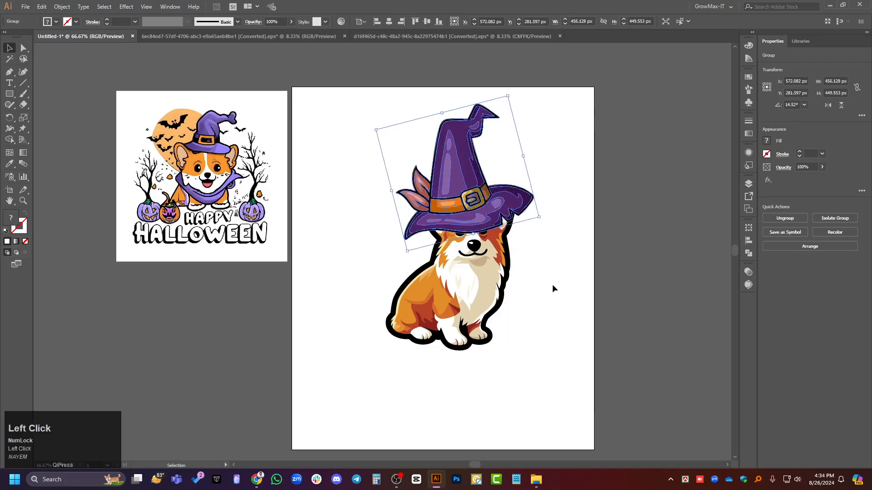
pyautogui.click(553, 287)
pyautogui.click(509, 195)
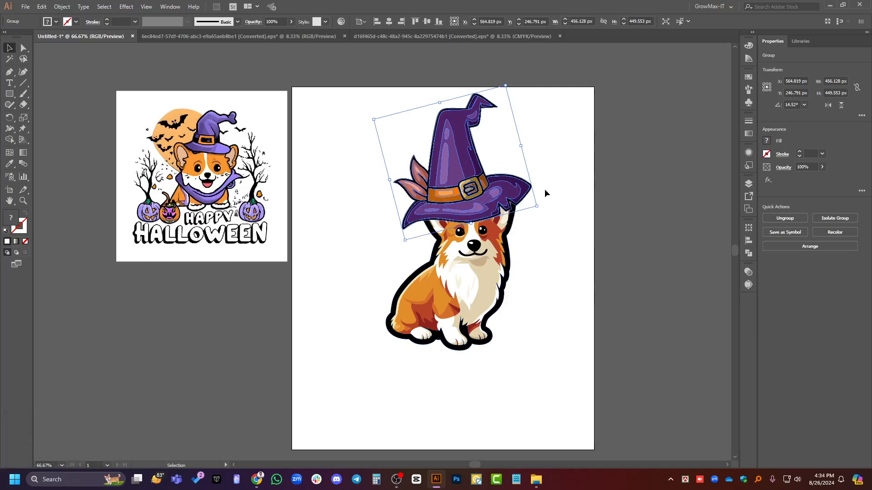
# Shrink the hat to about 202 px wide and place it between the corgi's ears.
pyautogui.moveTo(391, 181); pyautogui.dragTo(428, 177)
pyautogui.scroll(3, 446, 226)
pyautogui.moveTo(486, 110); pyautogui.dragTo(506, 190)
pyautogui.scroll(-2, 505, 190)
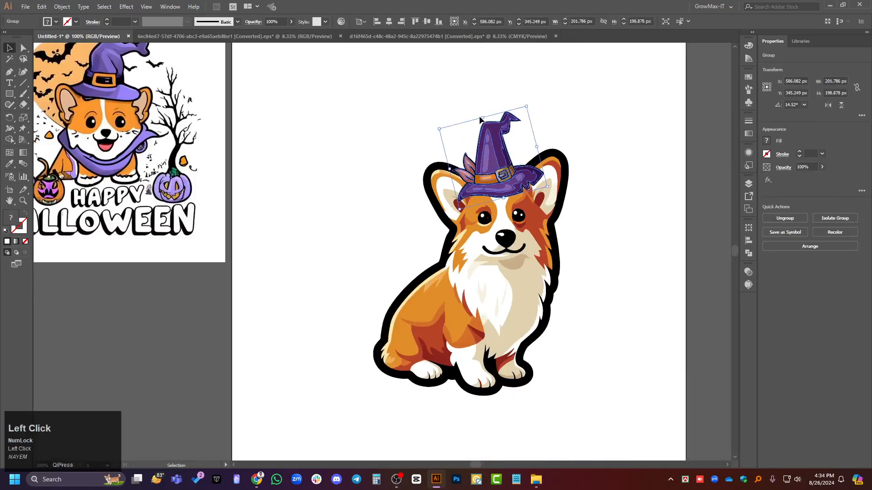
# Enlarge the hat to about 285 px wide and shift it slightly over the corgi's forehead.
pyautogui.moveTo(482, 117); pyautogui.dragTo(479, 84)
pyautogui.click(579, 140)
pyautogui.scroll(2, 472, 184)
pyautogui.moveTo(515, 182); pyautogui.dragTo(521, 178)
pyautogui.scroll(-1, 476, 223)
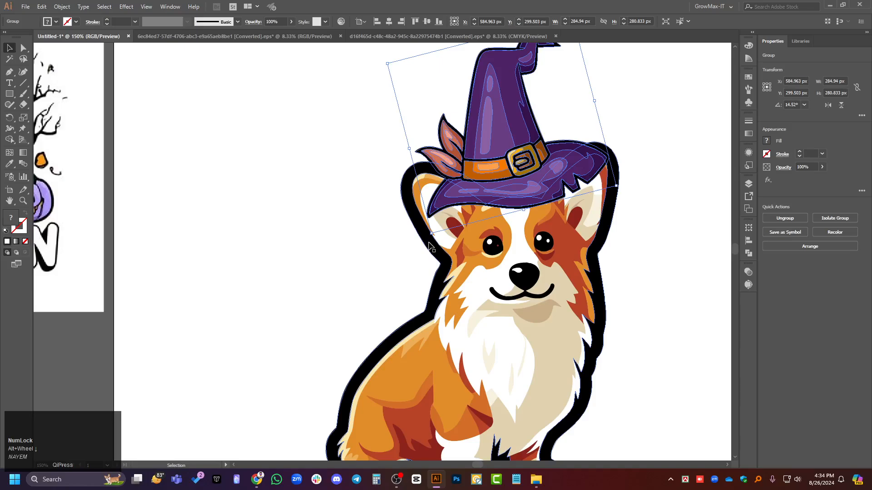
# Enlarge the hat to about 331 px wide and raise it so the brim rests above the corgi's eyes.
pyautogui.moveTo(432, 234); pyautogui.dragTo(409, 278)
pyautogui.scroll(-3, 436, 254)
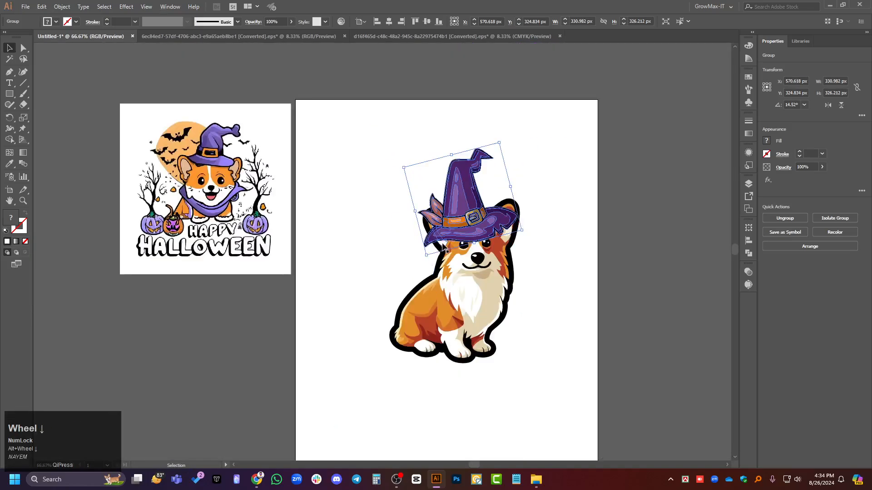
pyautogui.scroll(2, 463, 238)
pyautogui.moveTo(518, 214); pyautogui.dragTo(519, 186)
pyautogui.scroll(-4, 396, 234)
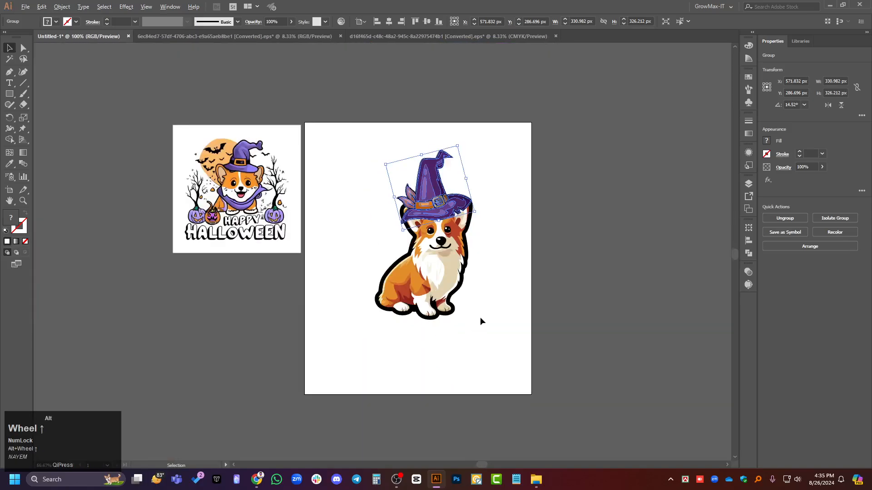
# Select only the thick black outline shape around the corgi and delete it.
pyautogui.scroll(4, 429, 270)
pyautogui.press('a')
pyautogui.click(394, 255)
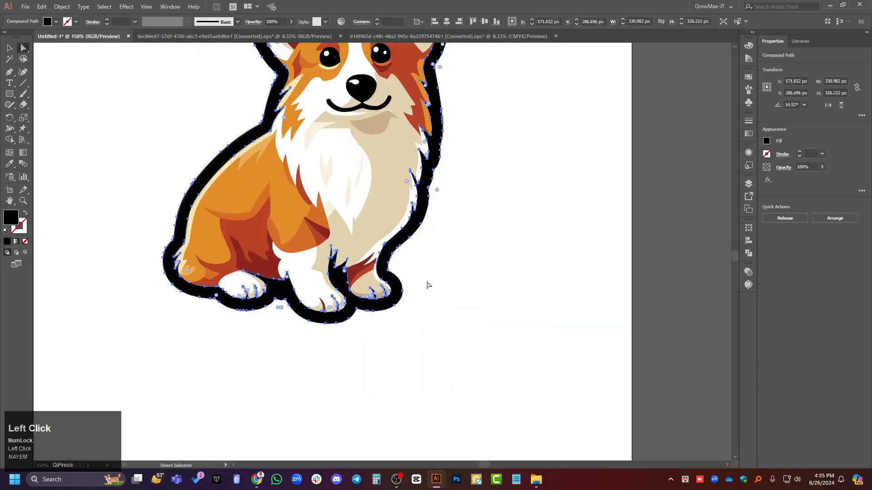
pyautogui.scroll(-2, 483, 308)
pyautogui.press('v')
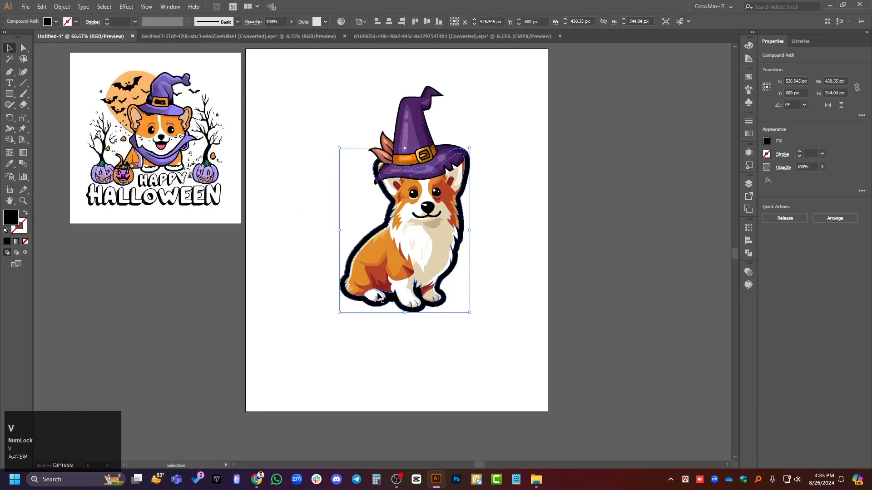
pyautogui.scroll(2, 476, 304)
pyautogui.scroll(3, 401, 218)
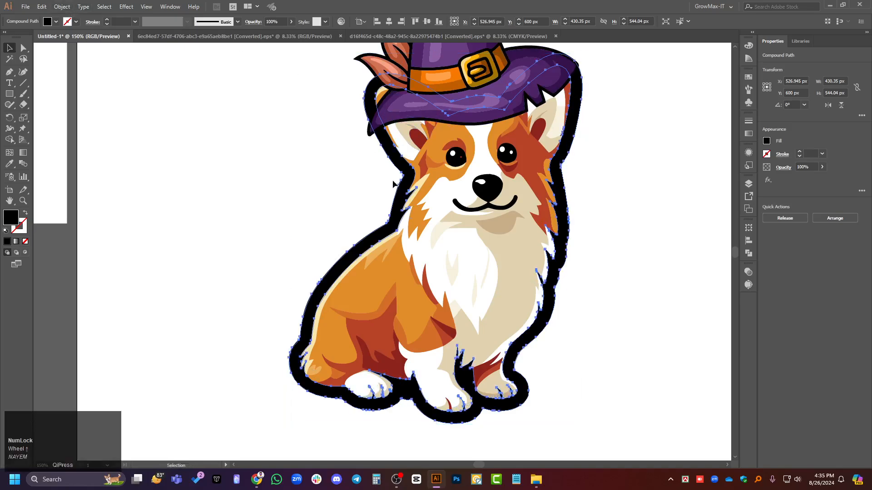
pyautogui.press('Delete')
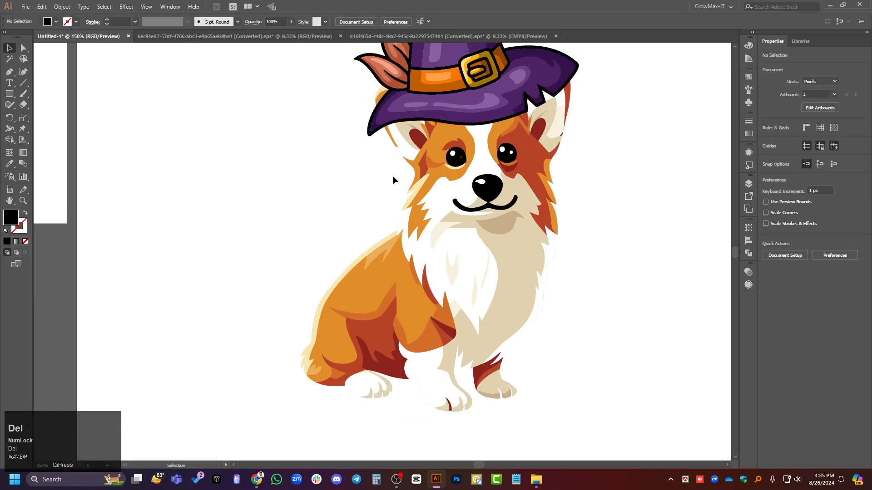
# Duplicate the corgi artwork without the hat directly behind itself and merge the copy into one silhouette with the Shape Builder.
pyautogui.scroll(-2, 370, 271)
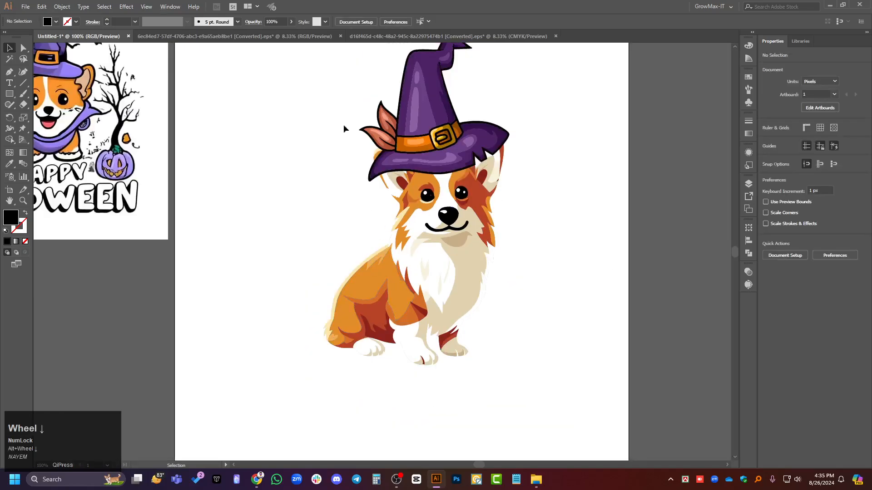
pyautogui.moveTo(286, 74); pyautogui.dragTo(620, 413)
pyautogui.keyDown('shift'); pyautogui.click(448, 111); pyautogui.keyUp('shift')
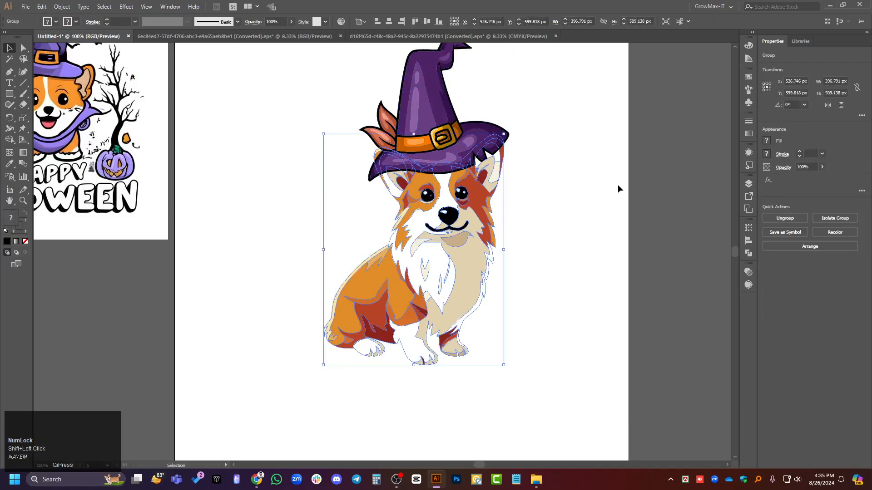
pyautogui.press('ctrl')
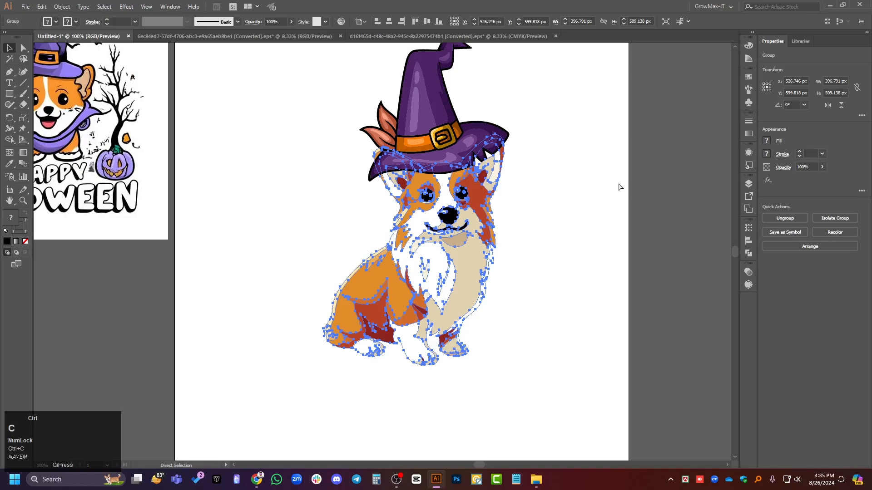
pyautogui.click(10, 140)
pyautogui.moveTo(268, 83)
pyautogui.mouseDown()
pyautogui.moveTo(567, 339)
pyautogui.moveTo(609, 408)
pyautogui.mouseUp()
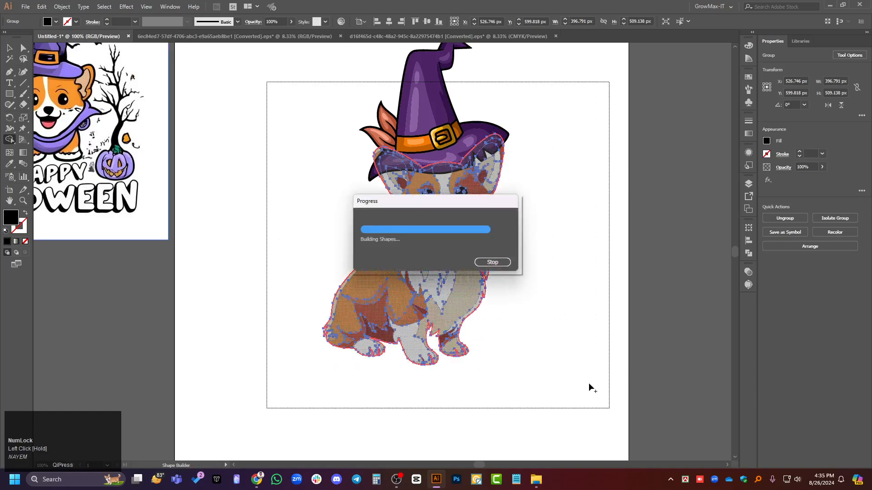
pyautogui.press('v')
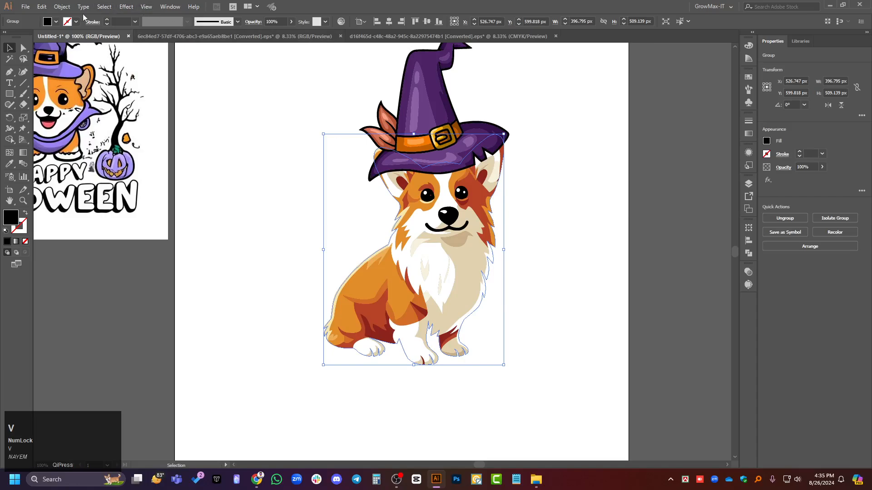
# Offset the merged corgi silhouette's path by 5 px with miter joins to create a thinner black outline.
pyautogui.click(62, 6)
pyautogui.moveTo(111, 218)
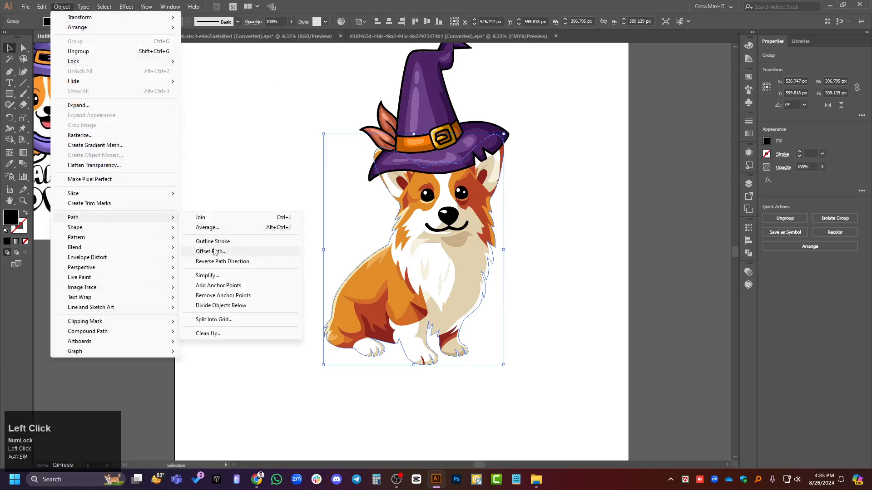
pyautogui.click(247, 253)
pyautogui.click(538, 235)
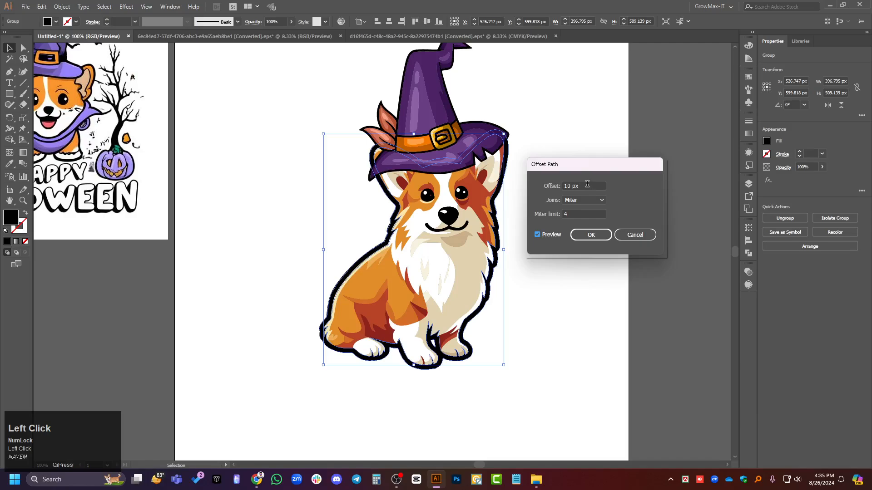
pyautogui.scroll(-5, 587, 184)
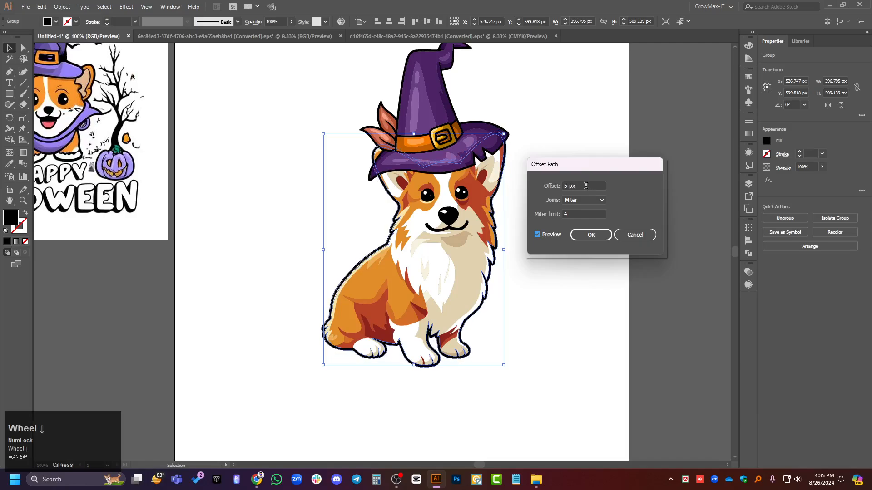
pyautogui.click(586, 235)
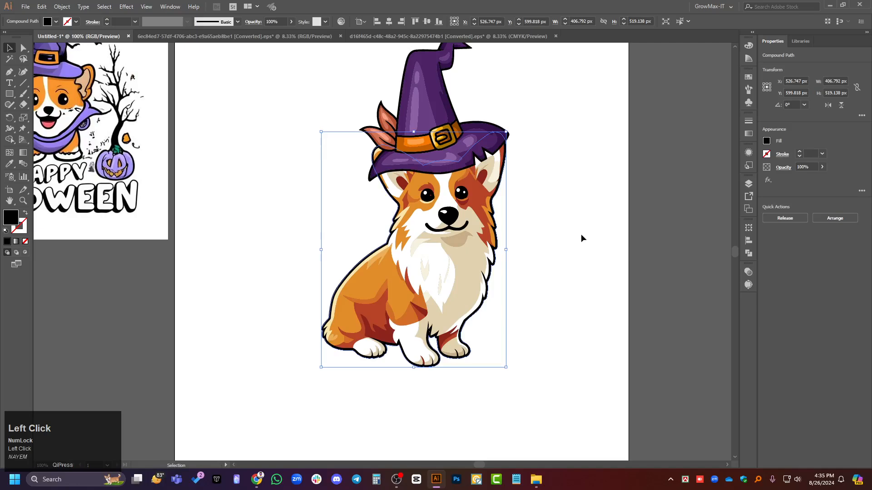
# Cut the offset outline, delete the leftover silhouette behind the corgi, and paste the outline back behind the artwork.
pyautogui.hotkey('ctrl', 'x')
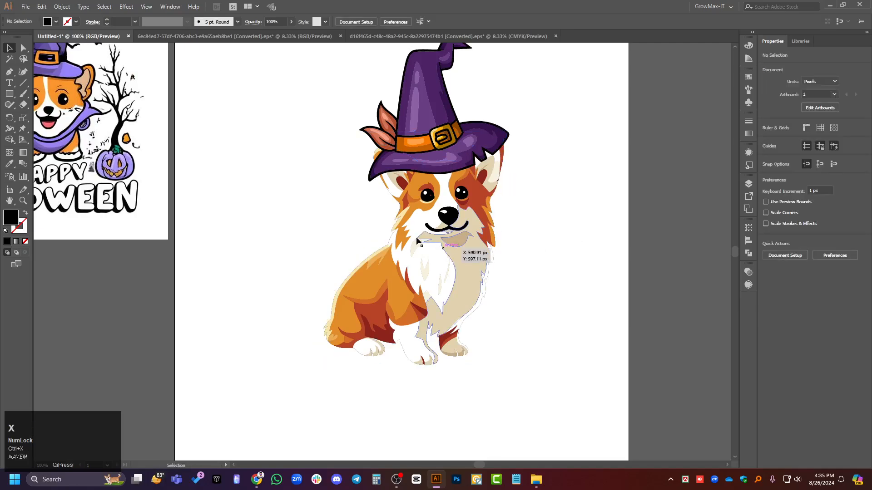
pyautogui.moveTo(254, 223); pyautogui.dragTo(602, 354)
pyautogui.keyDown('shift'); pyautogui.click(449, 254); pyautogui.keyUp('shift')
pyautogui.press('Delete')
pyautogui.hotkey('ctrl', 'b')
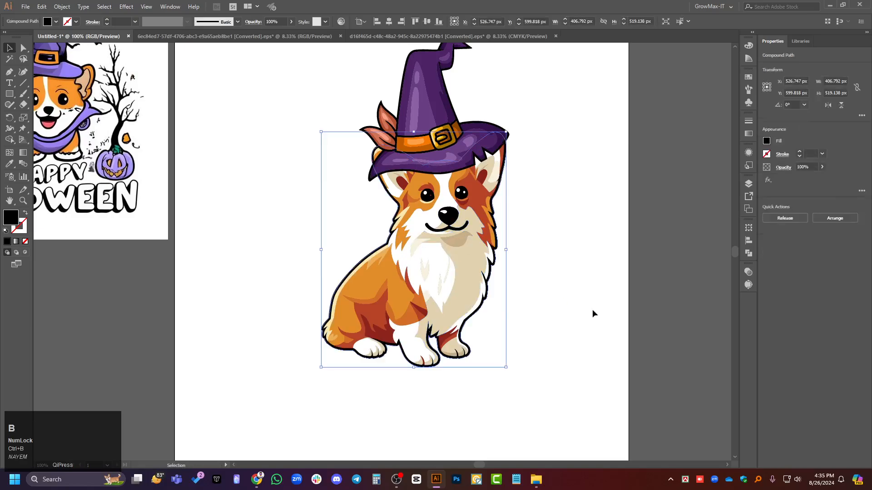
pyautogui.keyDown('alt'); pyautogui.scroll(4, 499, 111); pyautogui.keyUp('alt')
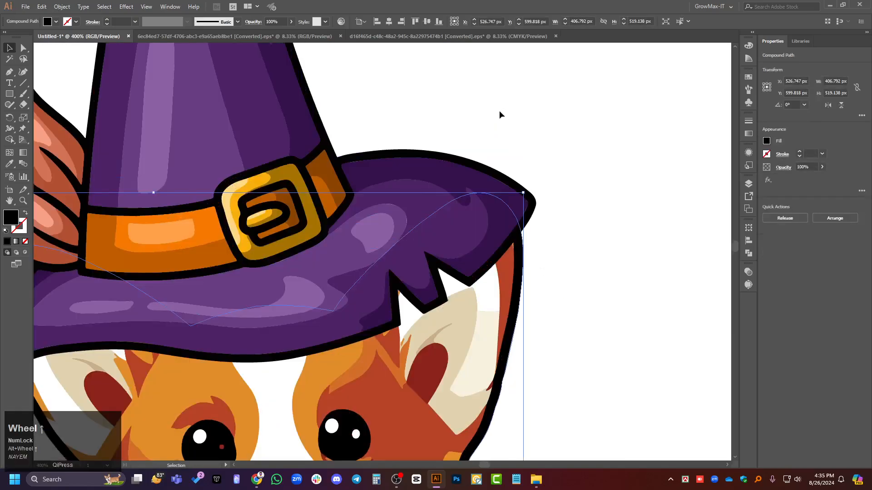
pyautogui.press('i')
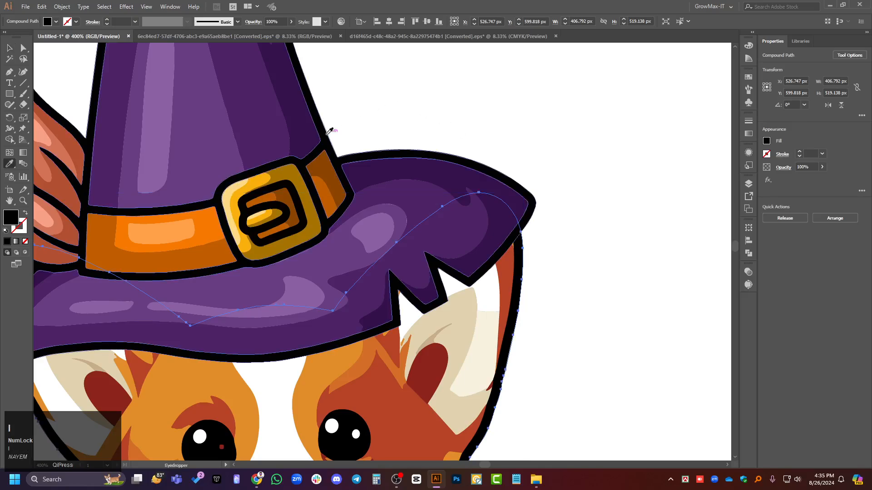
pyautogui.press('c')
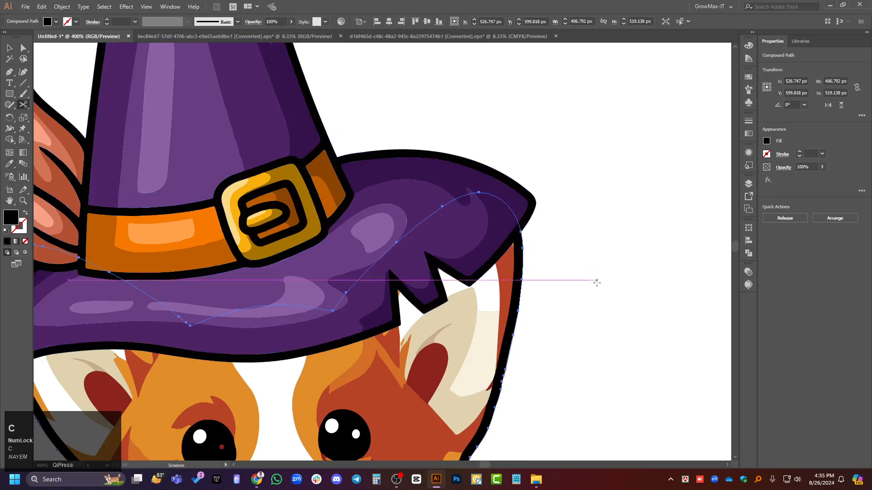
pyautogui.press('v')
pyautogui.keyDown('alt'); pyautogui.scroll(-4, 555, 236); pyautogui.keyUp('alt')
pyautogui.click(590, 301)
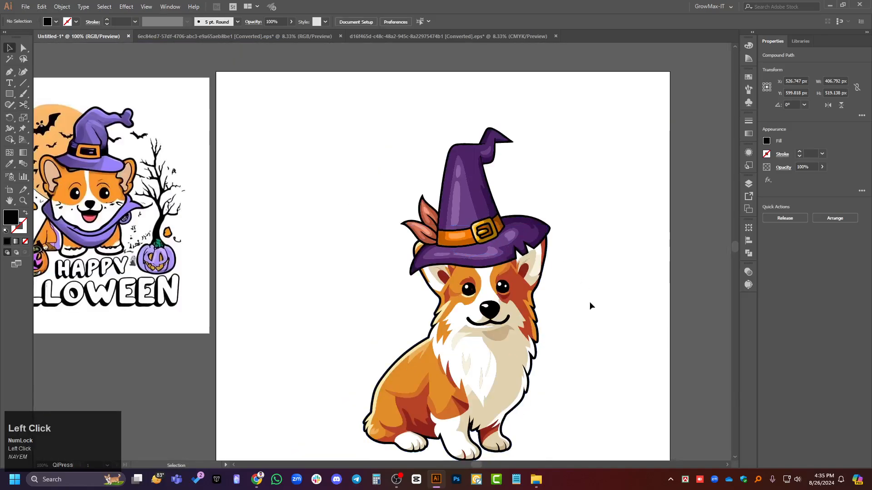
# Group the corgi artwork with its thin black outline, leaving the witch hat out of the group.
pyautogui.scroll(-1, 597, 288)
pyautogui.keyDown('alt'); pyautogui.scroll(3, 451, 244); pyautogui.keyUp('alt')
pyautogui.click(451, 244)
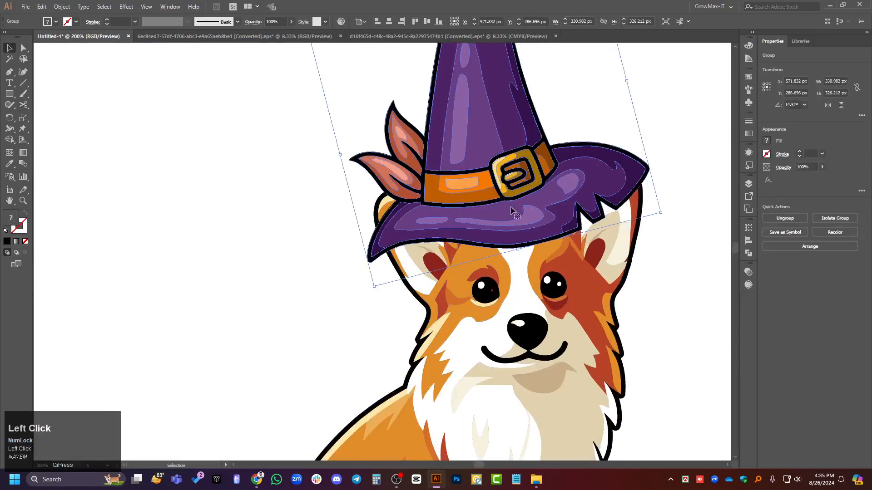
pyautogui.keyDown('alt'); pyautogui.scroll(-3, 630, 339); pyautogui.keyUp('alt')
pyautogui.moveTo(630, 339); pyautogui.dragTo(346, 311)
pyautogui.hotkey('ctrl', 'g')
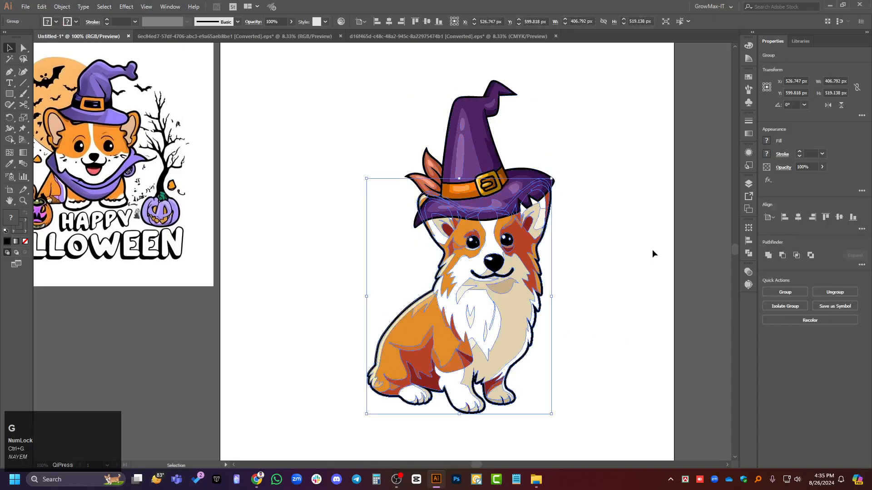
# Reposition the witch hat further right on the corgi's head, centred at about X 594 px and Y 288 px.
pyautogui.click(652, 249)
pyautogui.keyDown('alt'); pyautogui.scroll(2, 460, 205); pyautogui.keyUp('alt')
pyautogui.click(468, 173)
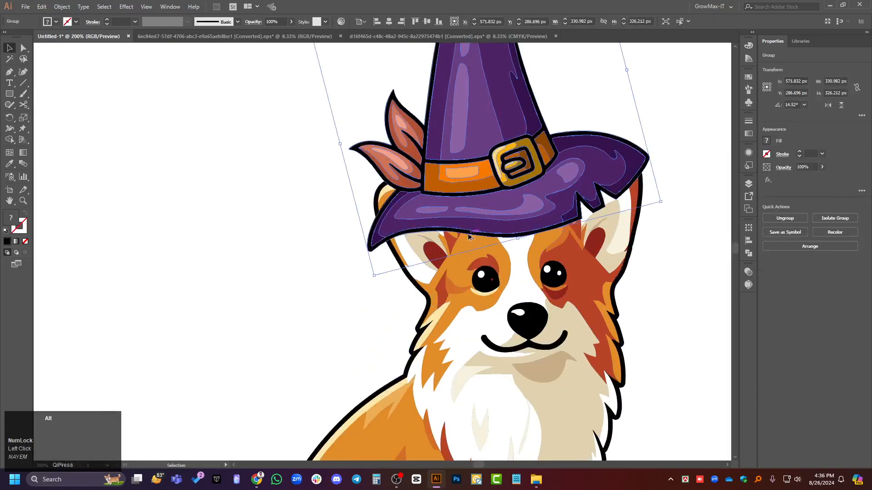
pyautogui.moveTo(537, 175); pyautogui.dragTo(527, 170)
pyautogui.keyDown('alt'); pyautogui.scroll(-3, 526, 165); pyautogui.keyUp('alt')
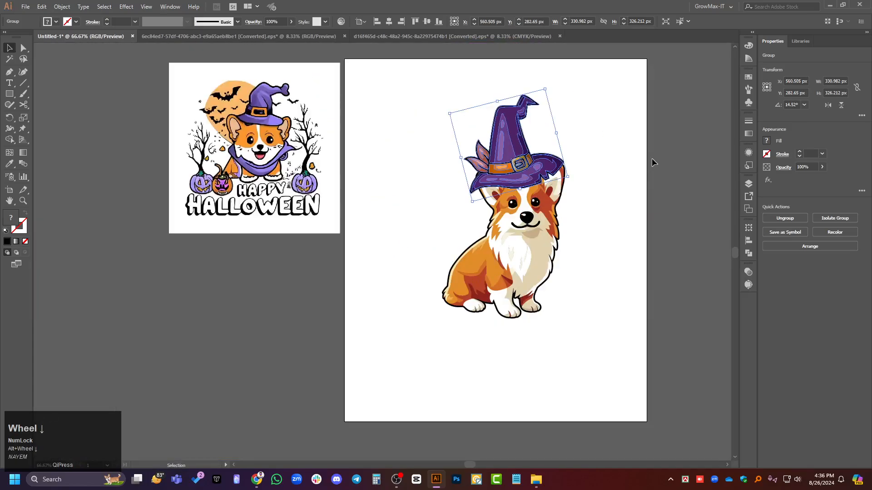
pyautogui.click(652, 158)
pyautogui.scroll(2, 582, 235)
pyautogui.keyDown('alt'); pyautogui.scroll(2, 581, 235); pyautogui.keyUp('alt')
pyautogui.moveTo(522, 238)
pyautogui.mouseDown()
pyautogui.moveTo(537, 230)
pyautogui.moveTo(519, 233)
pyautogui.moveTo(541, 241)
pyautogui.moveTo(516, 240)
pyautogui.mouseUp()
pyautogui.click(644, 221)
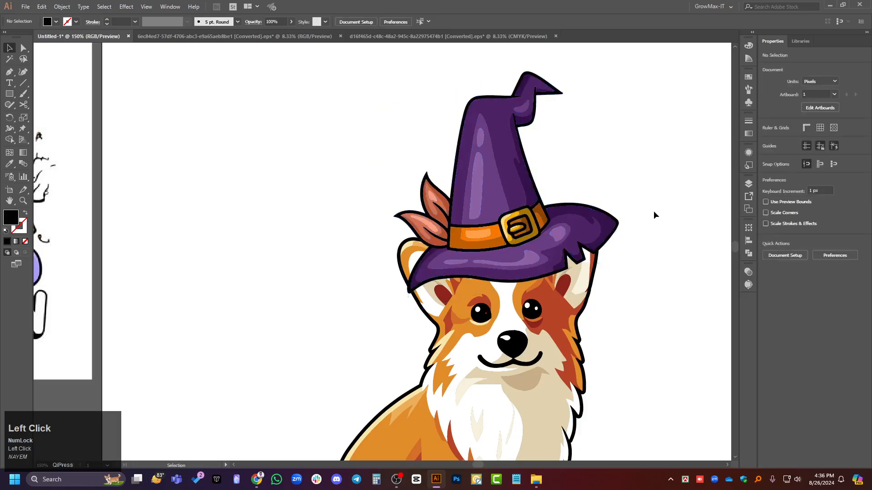
# Scale the hat down to about 327 px wide and lower it onto the head, to about Y 301 px.
pyautogui.keyDown('alt'); pyautogui.scroll(-4, 652, 214); pyautogui.keyUp('alt')
pyautogui.keyDown('alt'); pyautogui.scroll(5, 622, 234); pyautogui.keyUp('alt')
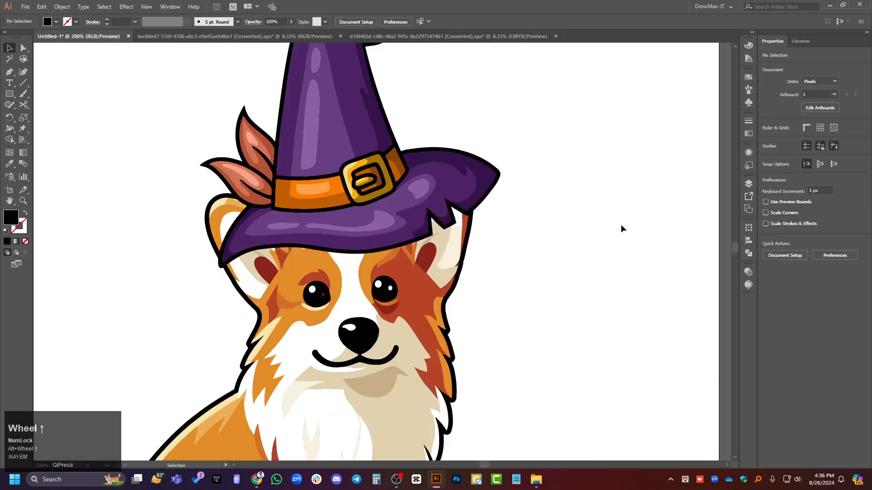
pyautogui.click(443, 227)
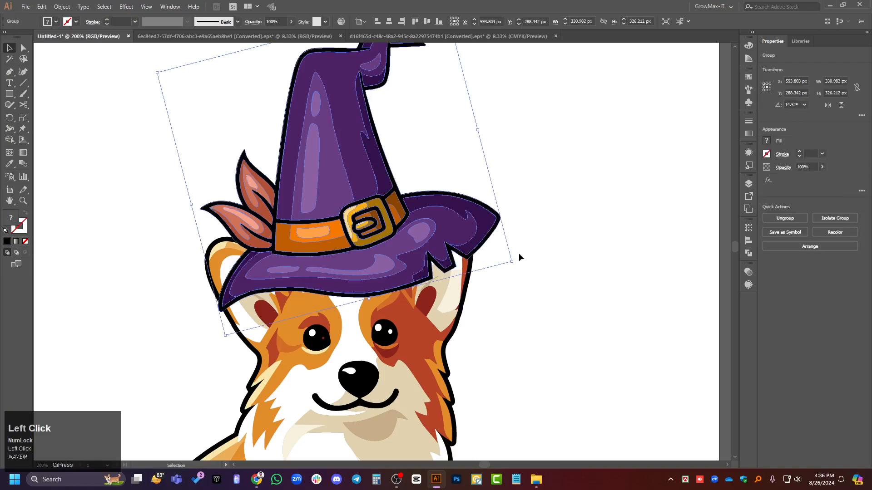
pyautogui.scroll(1, 555, 260)
pyautogui.moveTo(478, 163); pyautogui.dragTo(475, 164)
pyautogui.click(541, 220)
pyautogui.keyDown('alt'); pyautogui.scroll(-2, 576, 296); pyautogui.keyUp('alt')
pyautogui.keyDown('alt'); pyautogui.scroll(3, 405, 317); pyautogui.keyUp('alt')
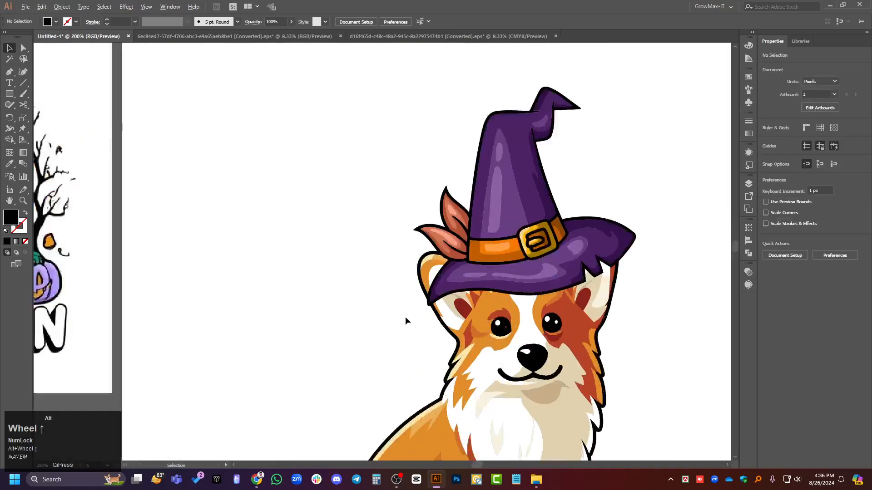
pyautogui.moveTo(583, 251); pyautogui.dragTo(586, 266)
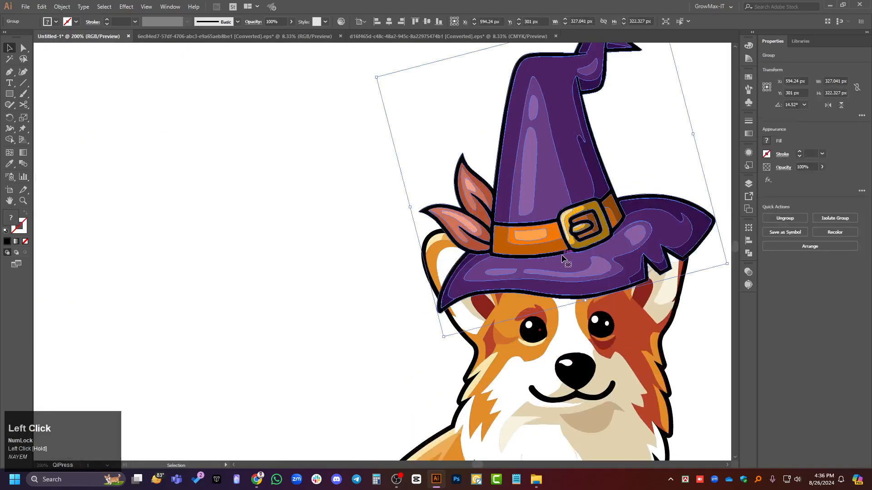
pyautogui.click(353, 173)
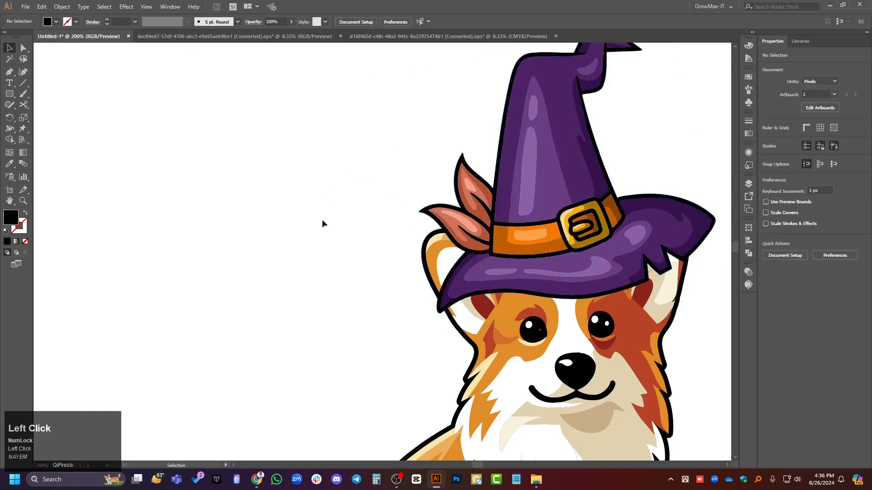
# Nudge the hat 3 px to the right on the corgi's head.
pyautogui.keyDown('ctrl'); pyautogui.scroll(-2, 496, 275); pyautogui.keyUp('ctrl')
pyautogui.click(509, 251)
pyautogui.press('Right')
pyautogui.press('Right')
pyautogui.press('Right')
pyautogui.press('Right')
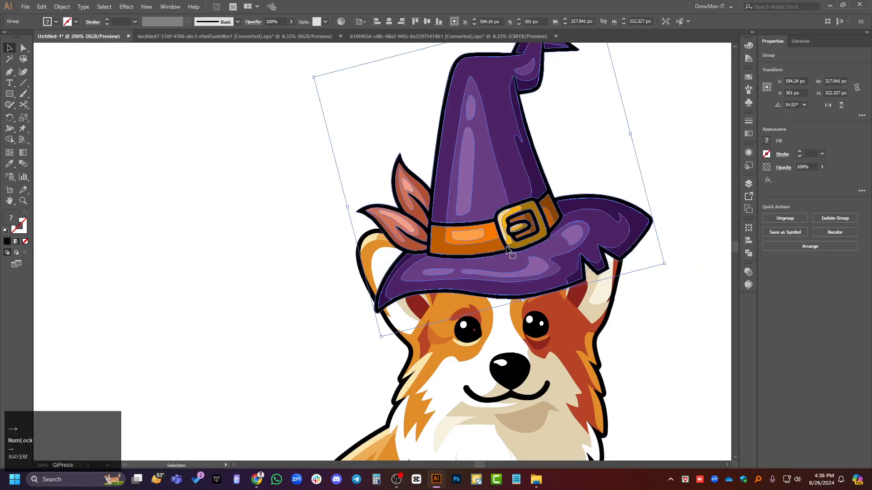
pyautogui.click(279, 234)
# Erase the part of the corgi's left-hand ear and its outline that sticks out beyond the hat brim, using the Eraser on the corgi group only.
pyautogui.keyDown('alt'); pyautogui.scroll(3, 279, 235); pyautogui.keyUp('alt')
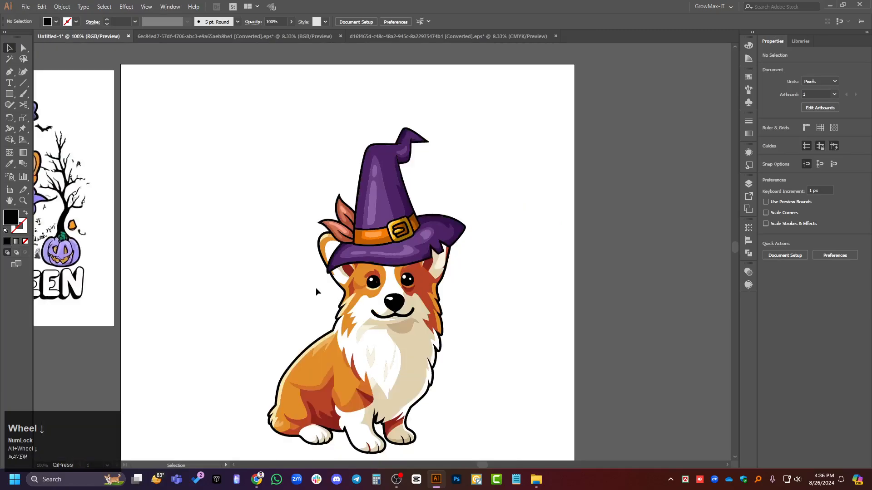
pyautogui.keyDown('alt'); pyautogui.scroll(1, 340, 260); pyautogui.keyUp('alt')
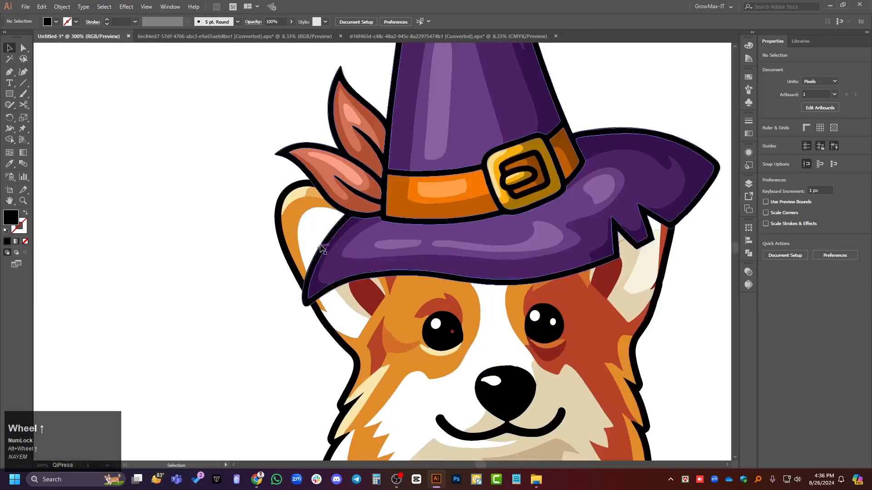
pyautogui.click(306, 227)
pyautogui.keyDown('alt'); pyautogui.scroll(1, 305, 268); pyautogui.keyUp('alt')
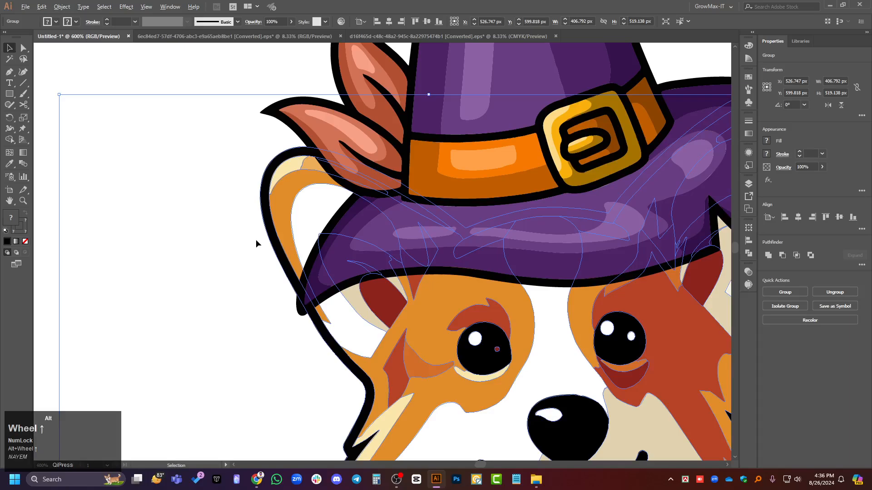
pyautogui.keyDown('alt'); pyautogui.scroll(1, 255, 239); pyautogui.keyUp('alt')
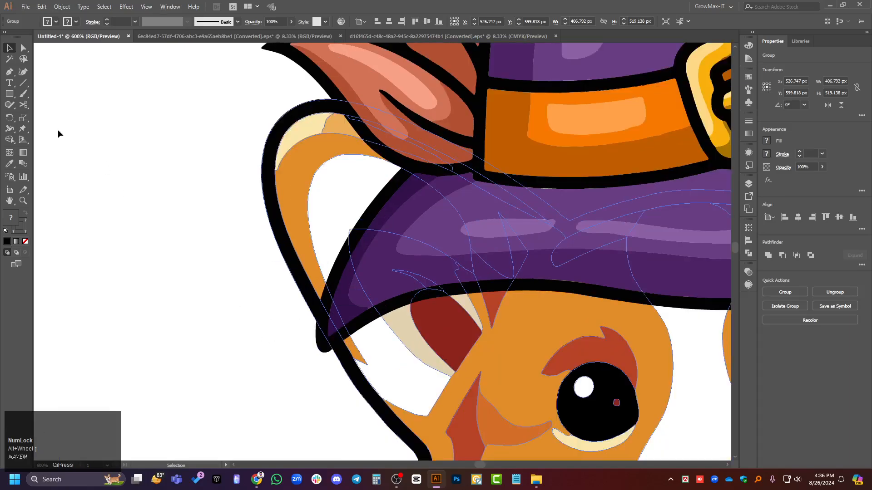
pyautogui.rightClick(23, 105)
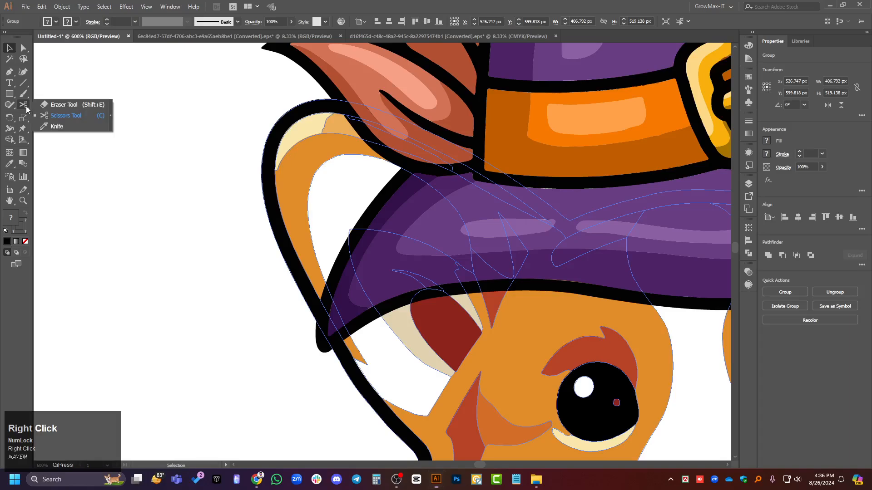
pyautogui.click(73, 103)
pyautogui.click(262, 279)
pyautogui.keyDown('alt'); pyautogui.scroll(-1, 282, 313); pyautogui.keyUp('alt')
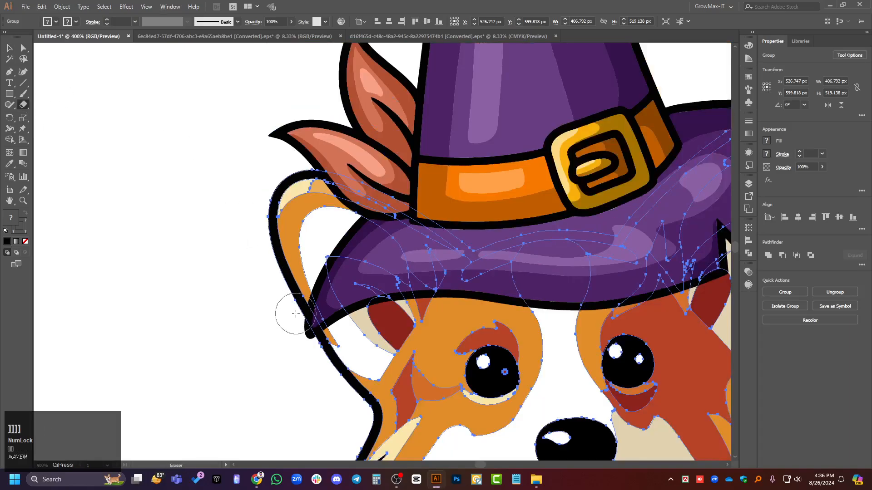
pyautogui.moveTo(295, 314)
pyautogui.mouseDown()
pyautogui.moveTo(275, 227)
pyautogui.moveTo(277, 190)
pyautogui.moveTo(310, 179)
pyautogui.moveTo(382, 190)
pyautogui.moveTo(382, 215)
pyautogui.moveTo(343, 249)
pyautogui.moveTo(331, 225)
pyautogui.moveTo(297, 210)
pyautogui.mouseUp()
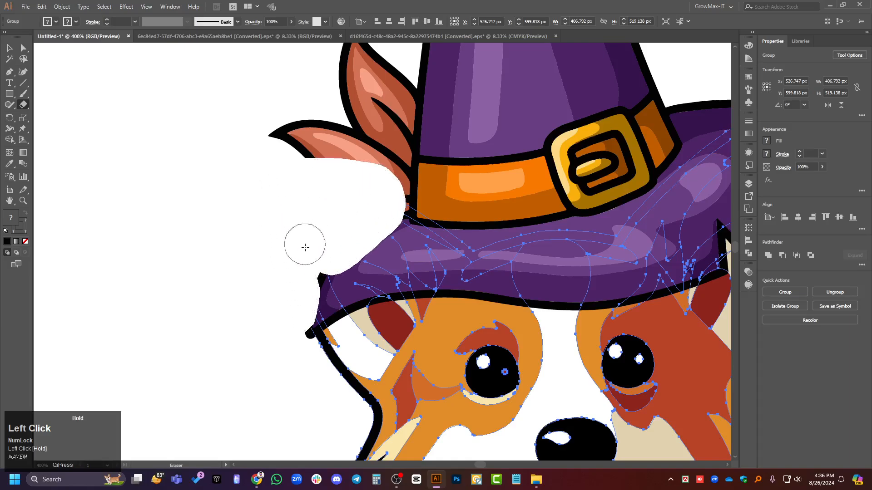
pyautogui.moveTo(301, 312); pyautogui.dragTo(297, 311)
pyautogui.press('v')
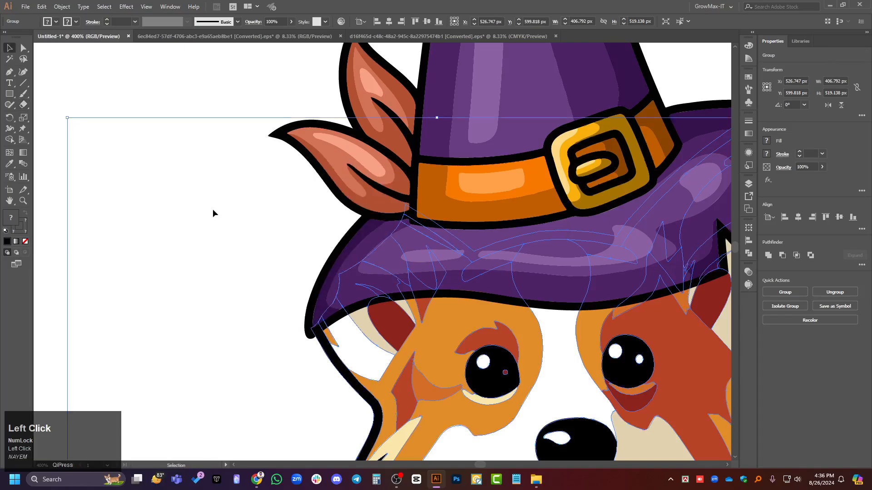
pyautogui.click(213, 209)
# Check how the hat fits on the corgi's head and along the erased ear edge.
pyautogui.scroll(-2, 204, 235)
pyautogui.click(363, 316)
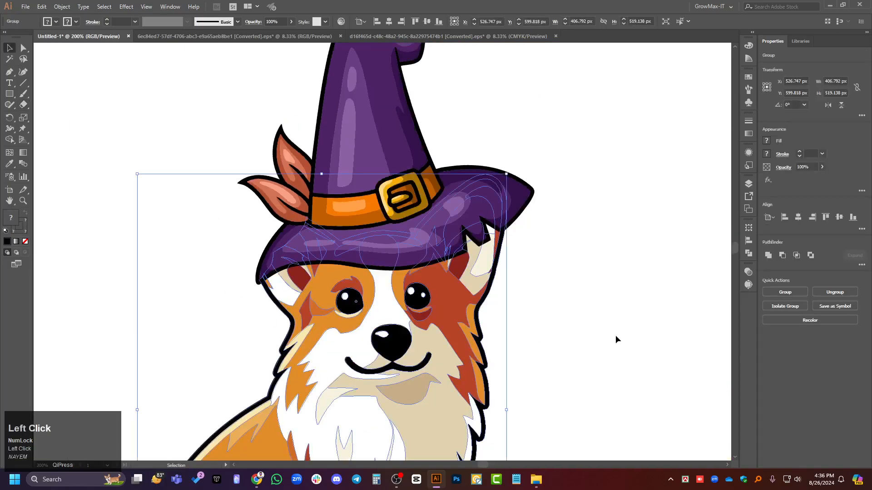
pyautogui.click(583, 310)
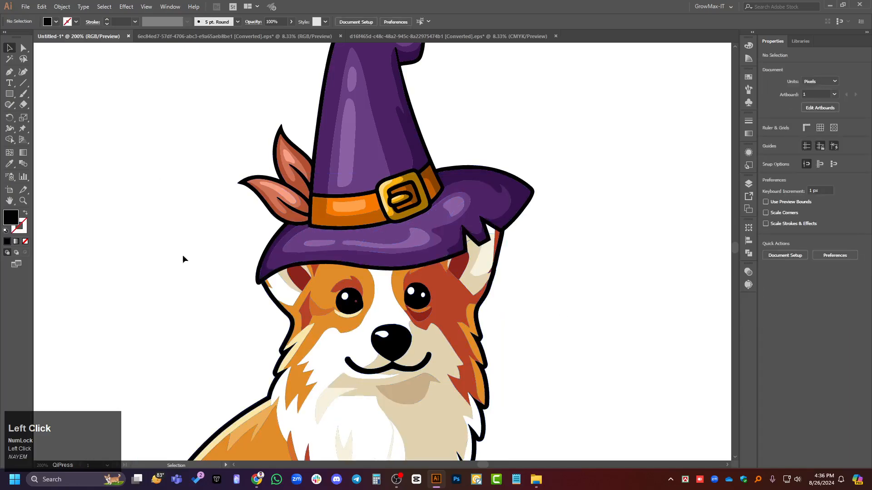
pyautogui.click(436, 176)
pyautogui.click(569, 244)
pyautogui.scroll(-2, 511, 284)
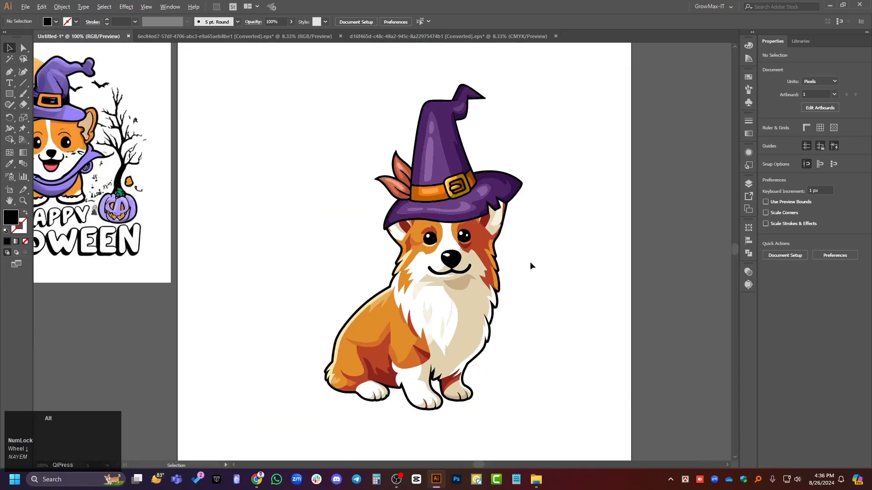
pyautogui.scroll(-1, 530, 261)
pyautogui.scroll(3, 496, 250)
# Move the hat slightly down so its brim covers the cut edge of the erased ear.
pyautogui.click(495, 213)
pyautogui.scroll(2, 576, 241)
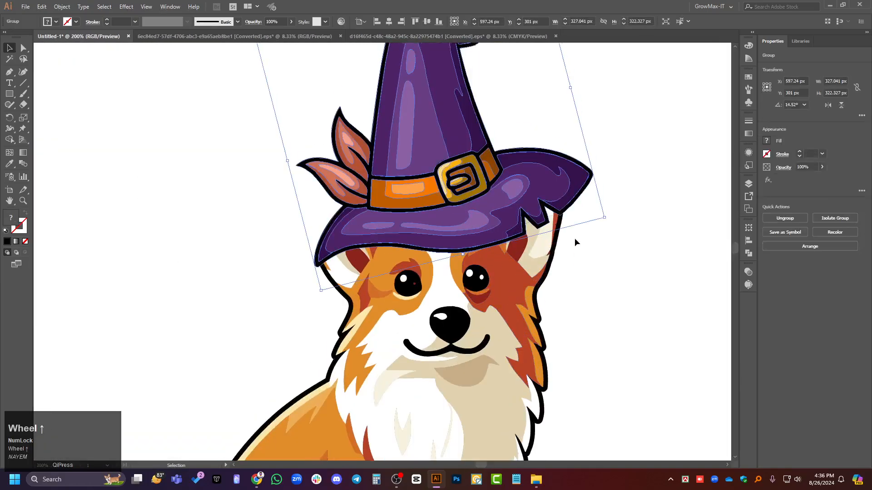
pyautogui.moveTo(606, 228); pyautogui.dragTo(604, 244)
pyautogui.click(448, 274)
pyautogui.scroll(2, 447, 274)
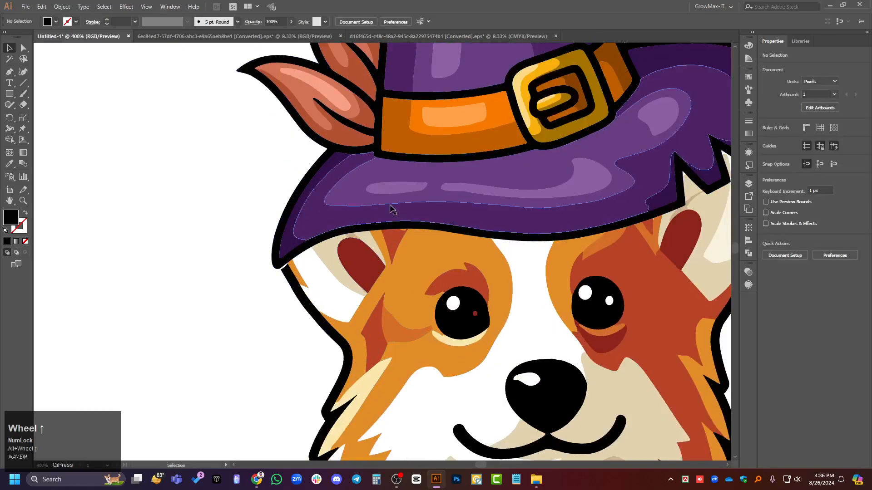
pyautogui.moveTo(390, 208); pyautogui.dragTo(390, 214)
# Group the witch hat and the corgi artwork into one object.
pyautogui.scroll(-4, 190, 176)
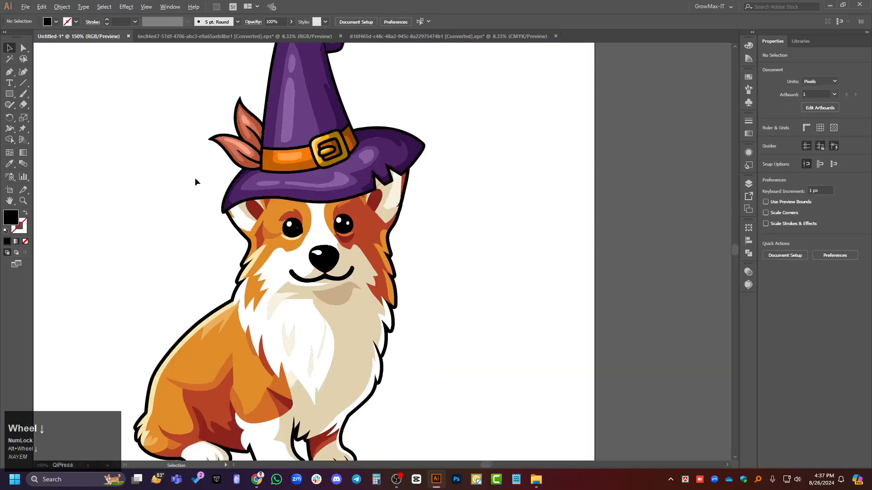
pyautogui.scroll(-2, 523, 292)
pyautogui.scroll(-1, 523, 292)
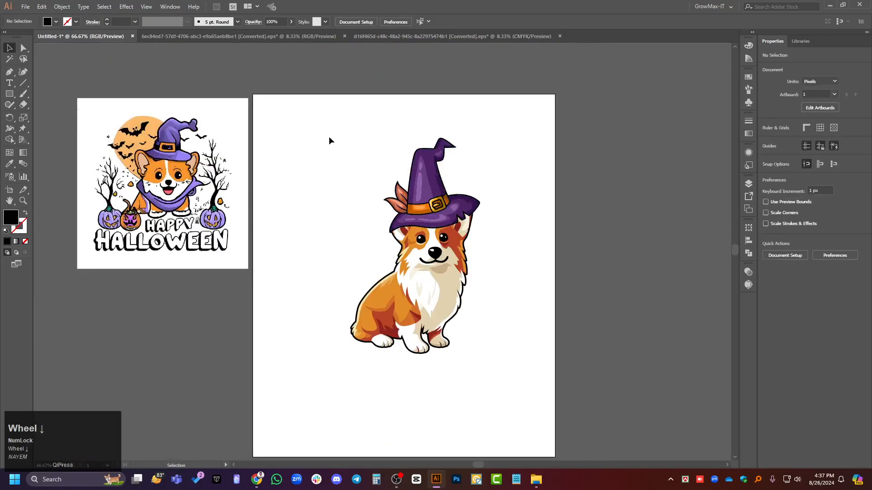
pyautogui.moveTo(324, 134); pyautogui.dragTo(532, 377)
pyautogui.hotkey('ctrl', 'g')
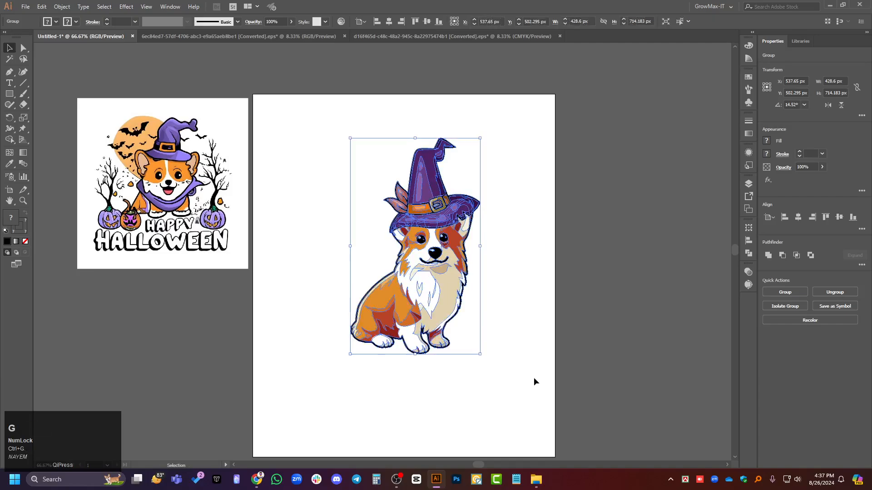
pyautogui.press('v')
pyautogui.click(530, 322)
pyautogui.scroll(1, 533, 323)
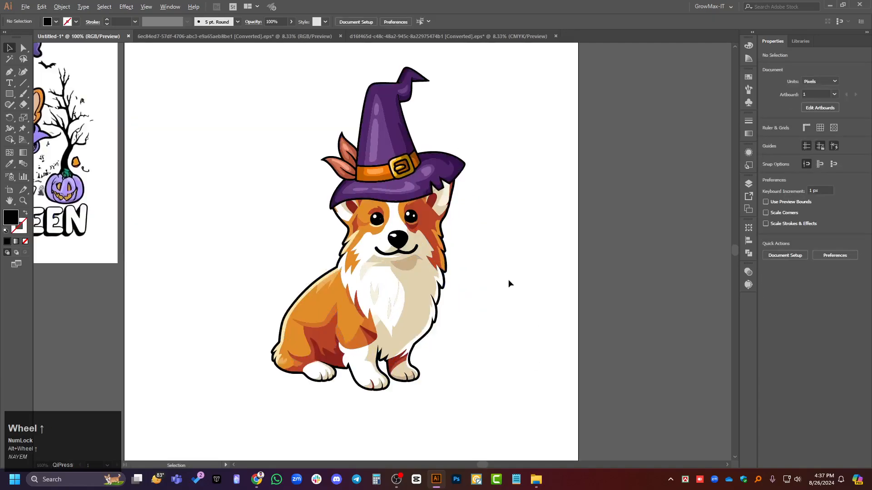
pyautogui.scroll(-1, 553, 281)
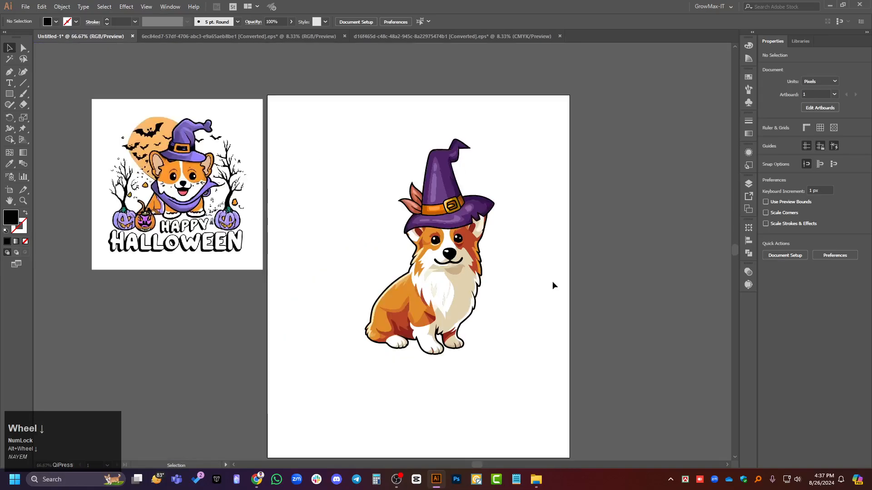
pyautogui.scroll(-1, 553, 281)
pyautogui.scroll(2, 196, 191)
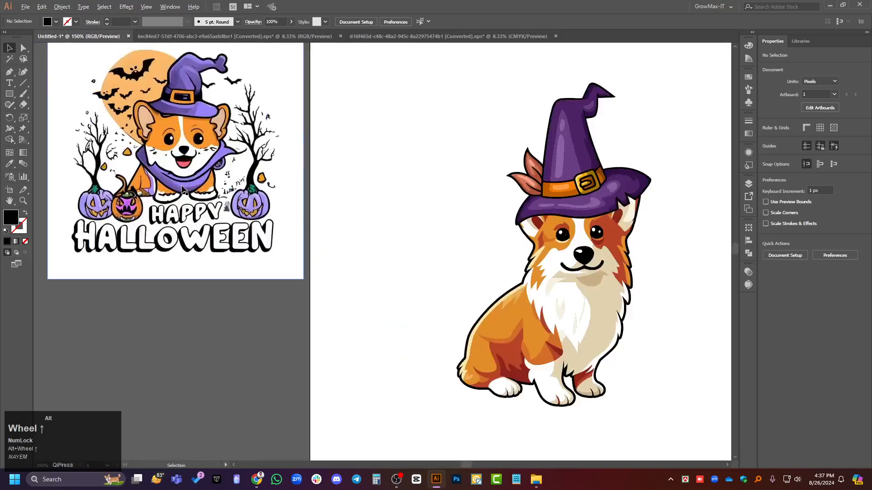
pyautogui.scroll(-2, 188, 182)
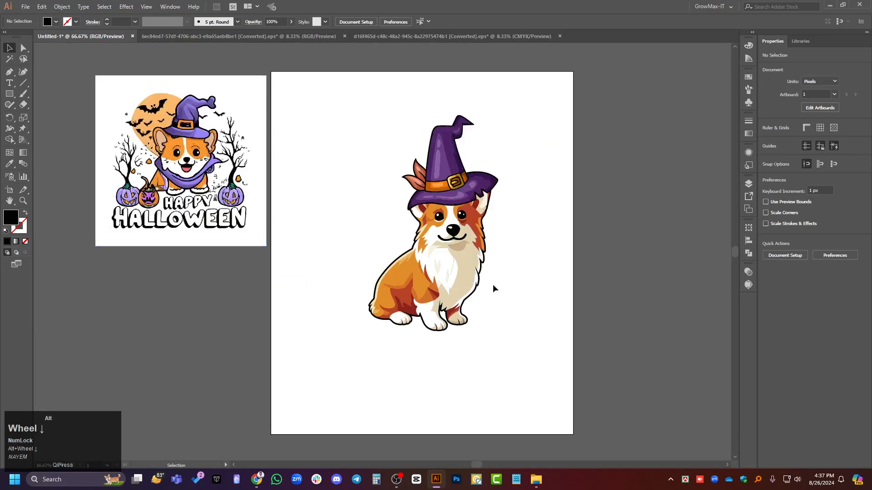
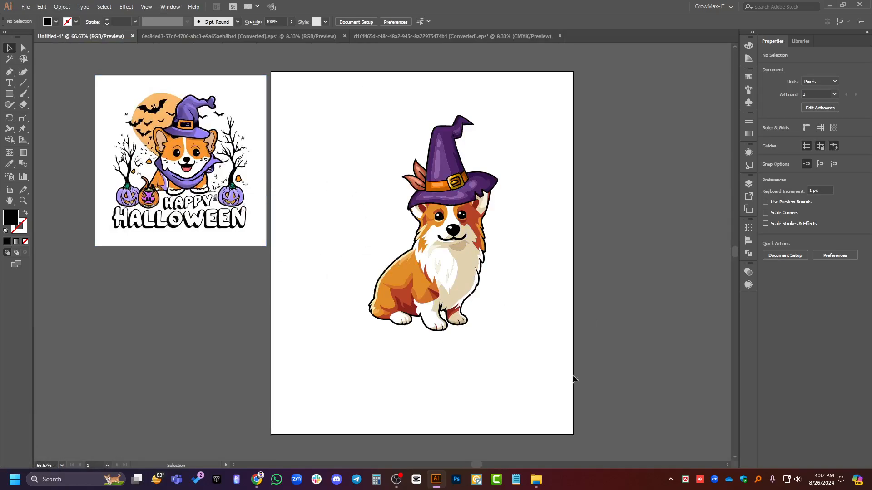
# Close the corgi and witch hat source documents without saving their changes, keeping the T-shirt design document open.
pyautogui.click(406, 37)
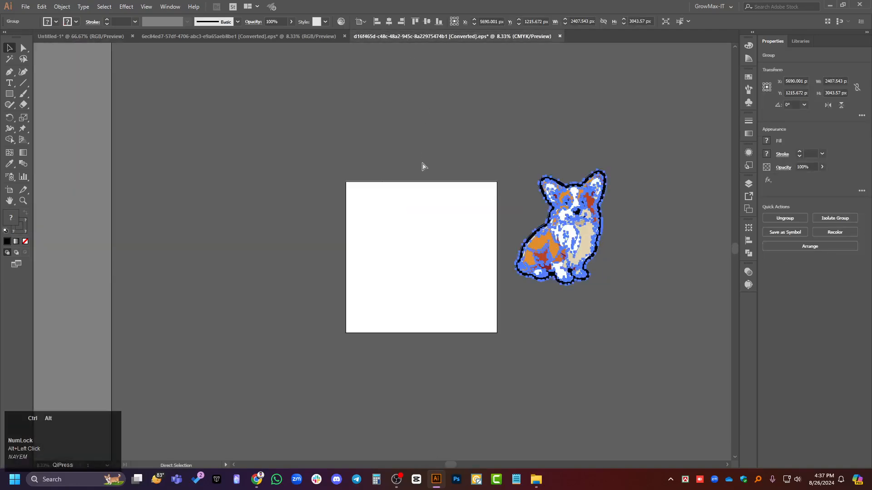
pyautogui.hotkey('ctrl', 'alt', 'w')
pyautogui.click(470, 253)
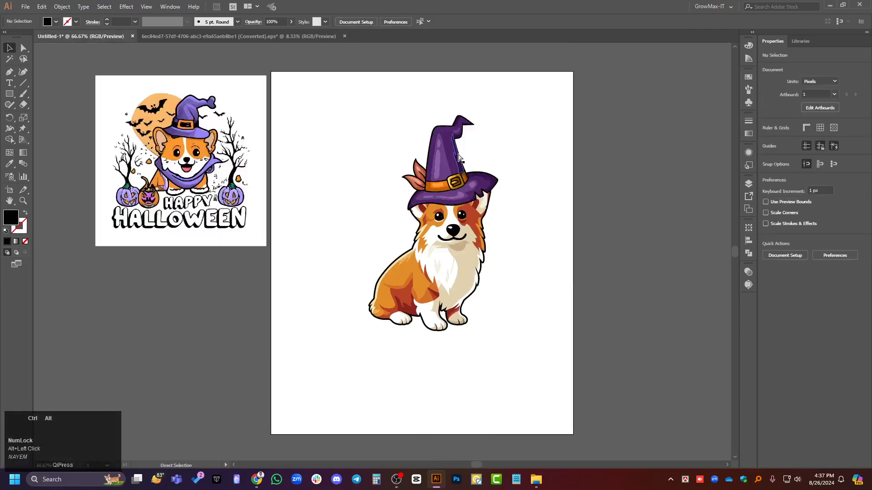
pyautogui.hotkey('ctrl', 'alt', 'w')
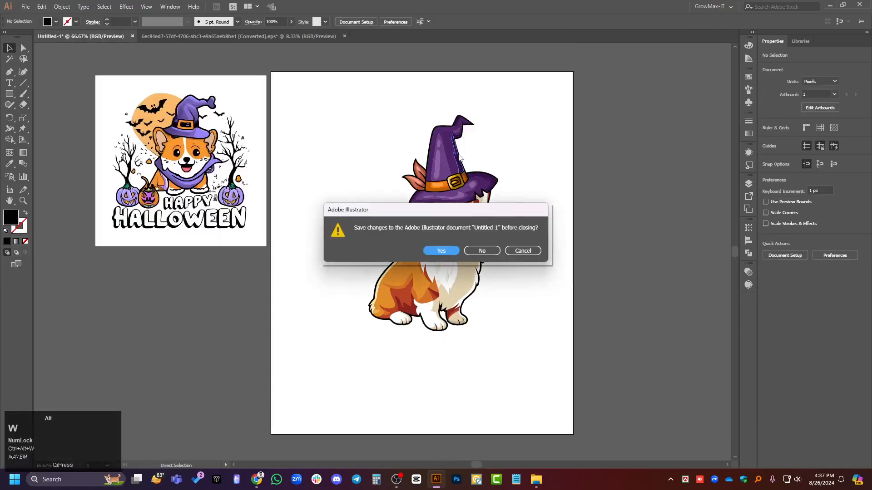
pyautogui.click(521, 252)
pyautogui.click(265, 37)
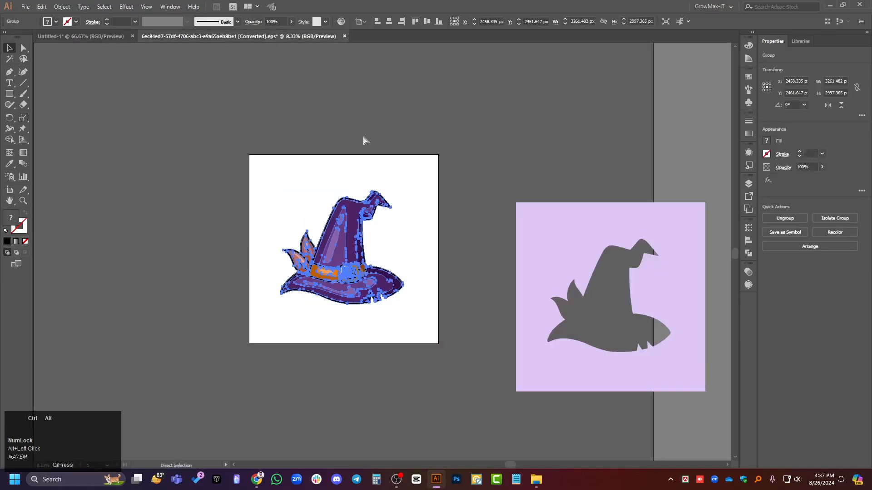
pyautogui.hotkey('ctrl', 'alt', 'w')
pyautogui.click(472, 251)
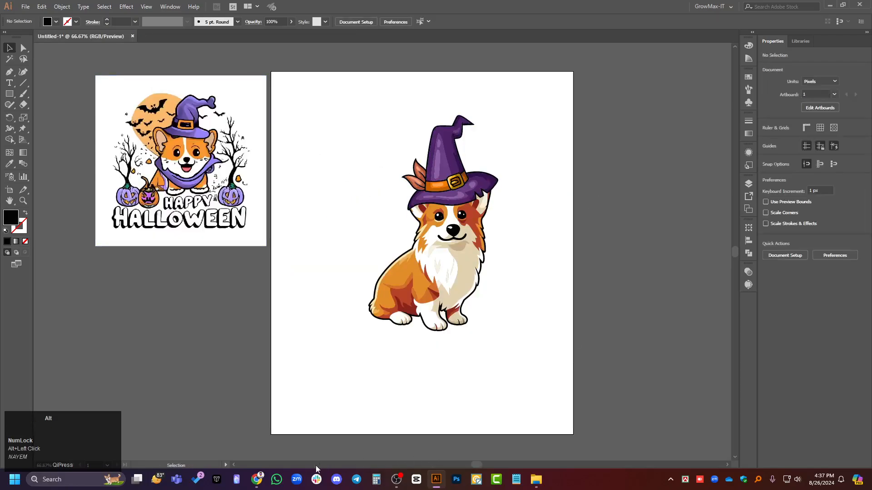
# Switch to Freepik in Chrome, close the witch hat preview and clear the old search term from the vector search.
pyautogui.click(256, 479)
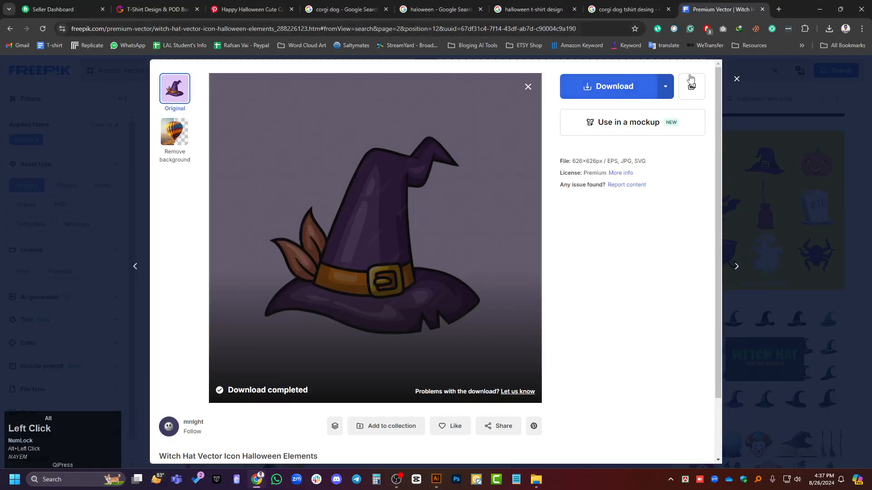
pyautogui.click(736, 81)
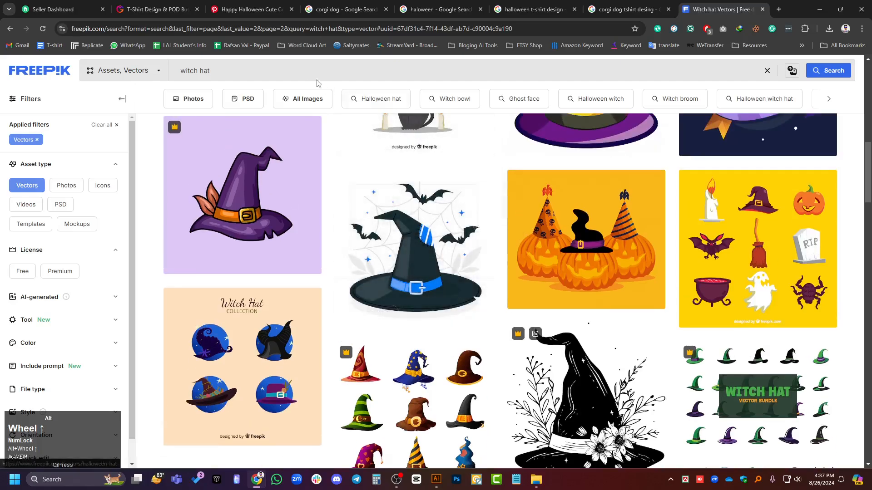
pyautogui.press('BackSpace')
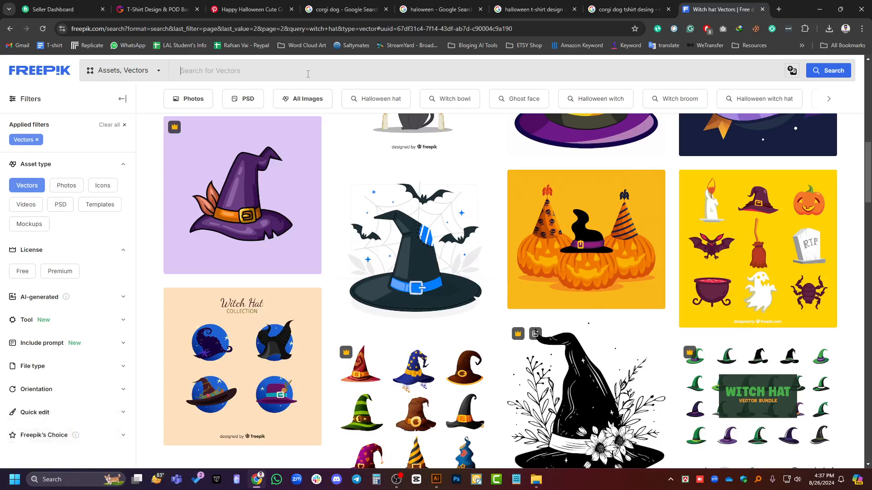
# Search the vectors for "pumpkin" and look through the results for suitable Halloween pumpkin artwork.
pyautogui.write('pumpkin')
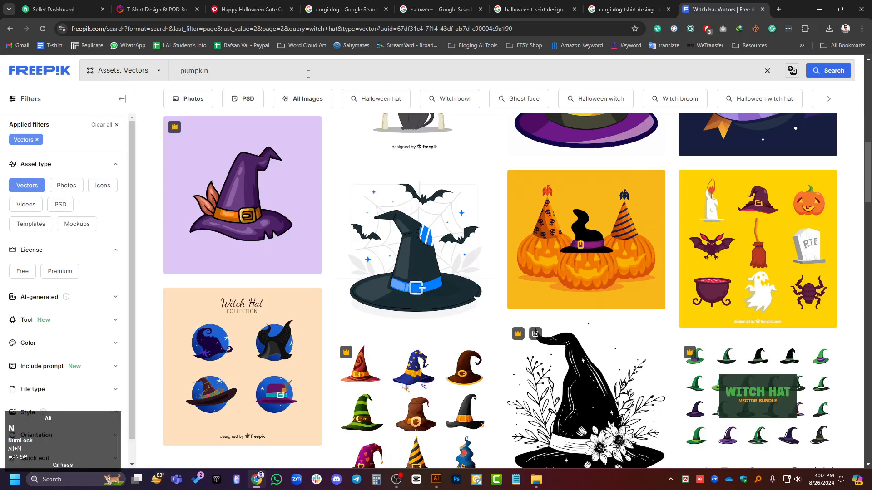
pyautogui.press('Return')
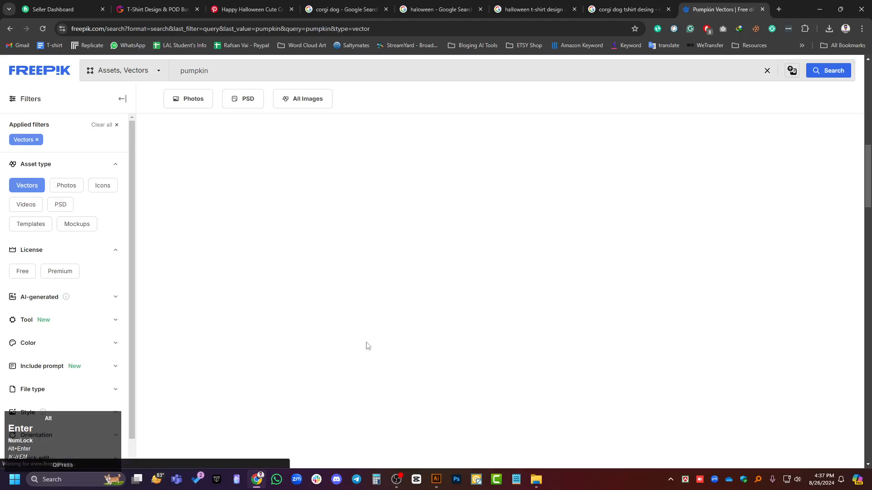
pyautogui.scroll(-5, 454, 301)
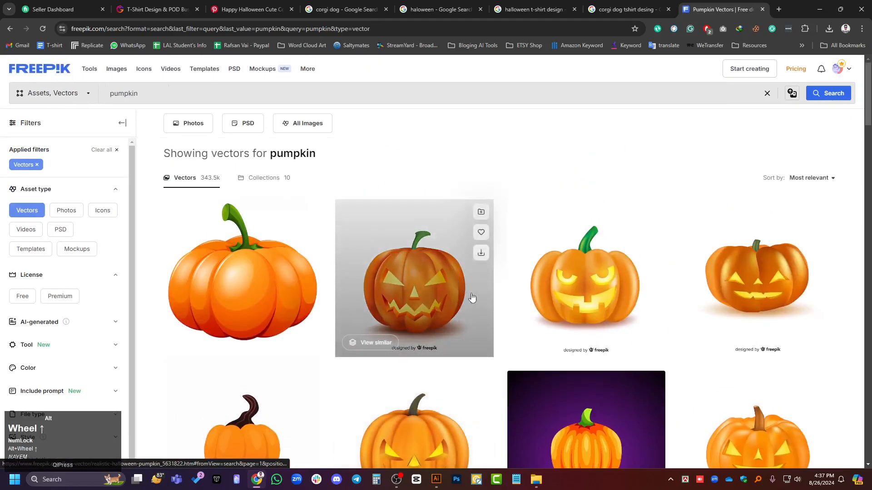
pyautogui.scroll(-10, 501, 326)
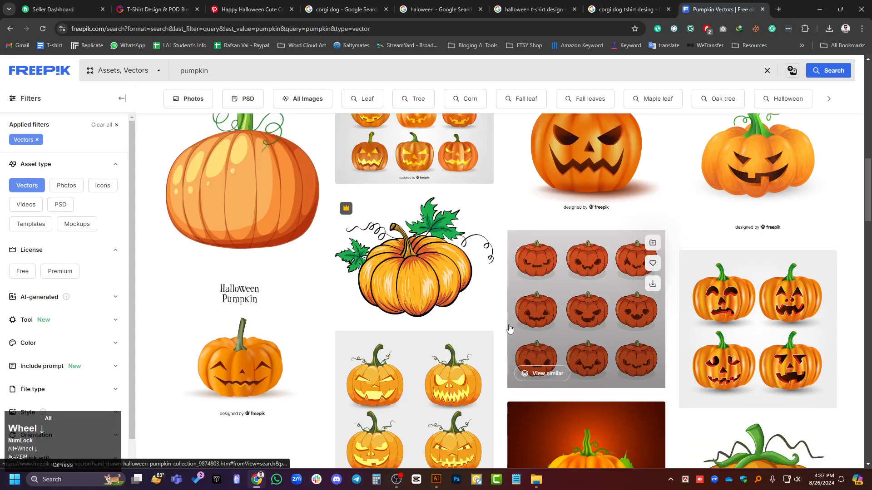
pyautogui.scroll(-8, 590, 364)
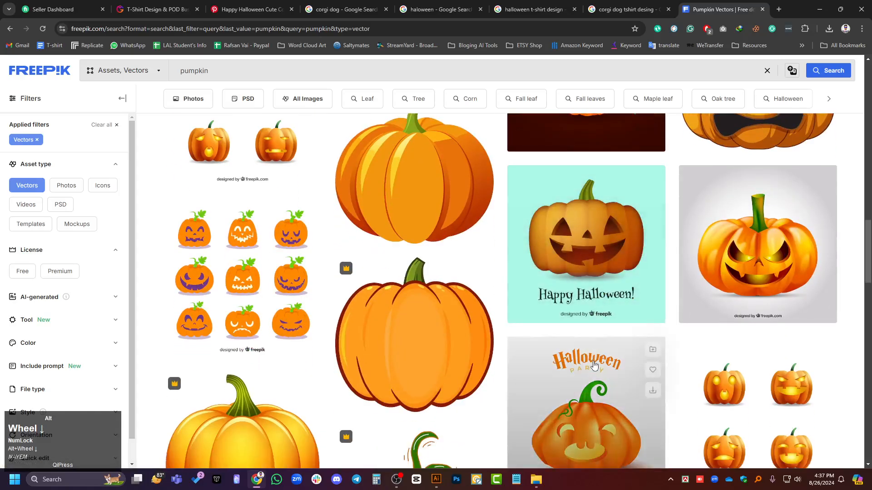
pyautogui.scroll(-10, 604, 363)
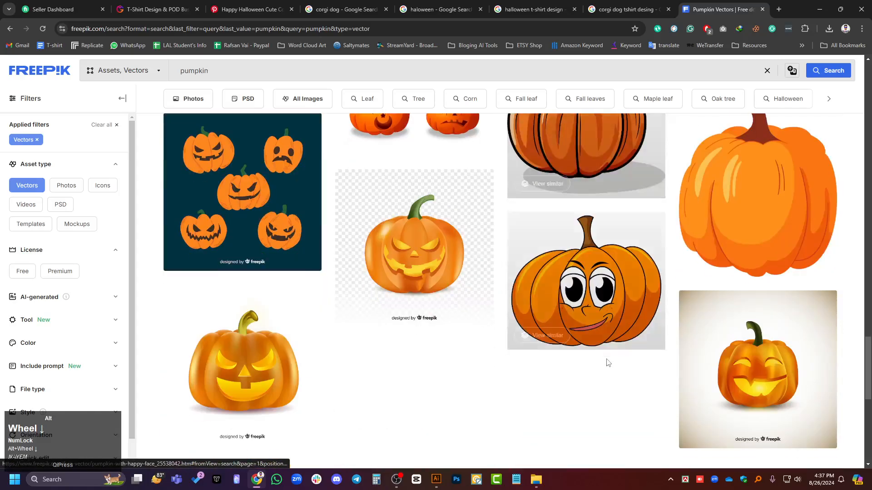
pyautogui.scroll(-4, 609, 362)
pyautogui.scroll(15, 611, 361)
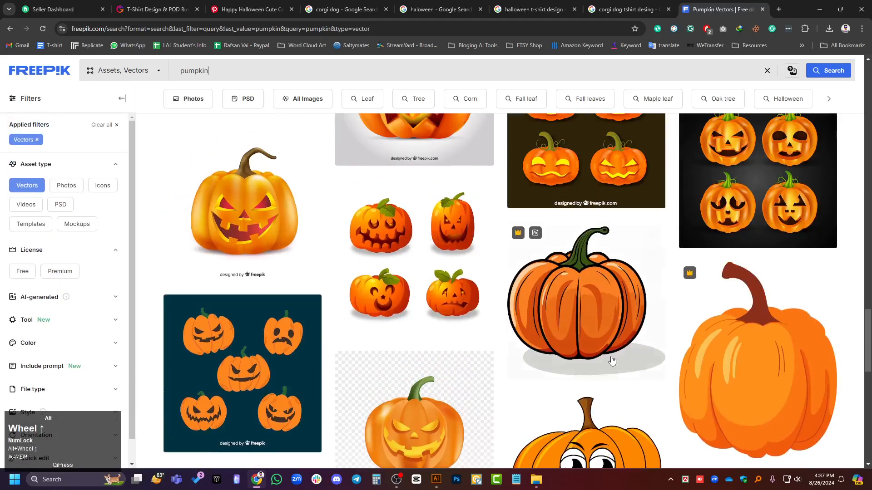
pyautogui.scroll(1, 613, 360)
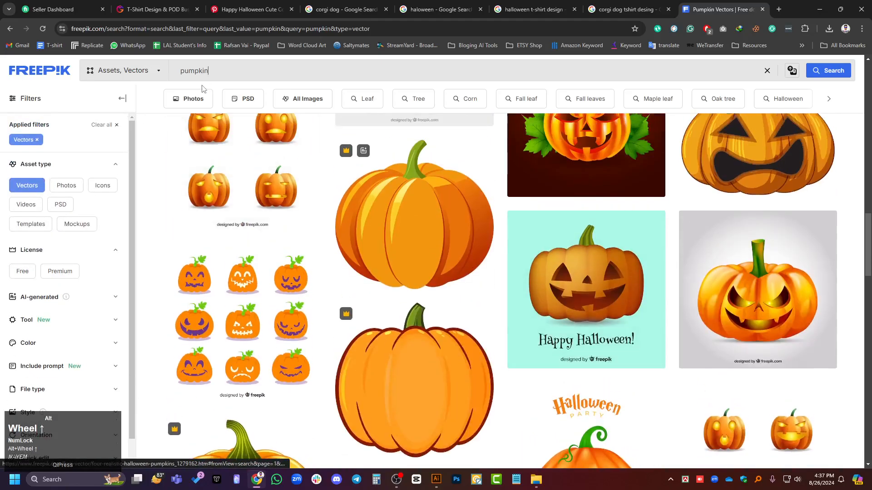
# Search the vectors for "multi color pumpkin" and examine the first page of results for usable artwork.
pyautogui.click(181, 70)
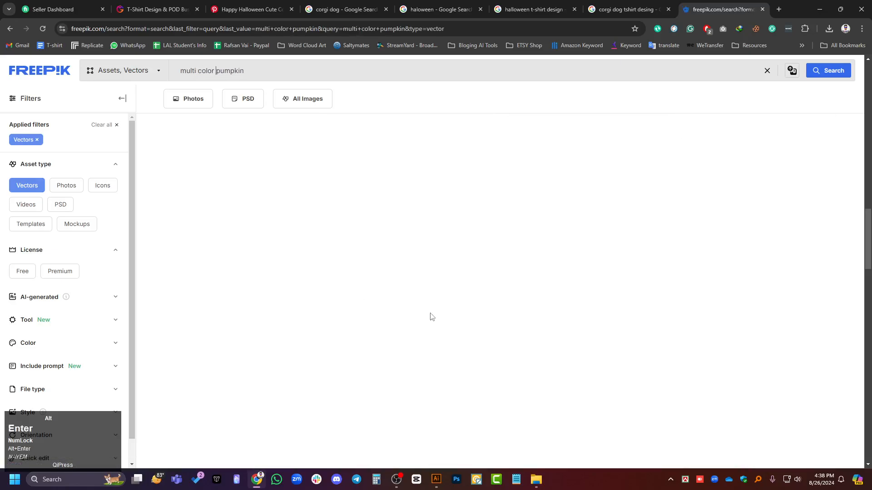
pyautogui.scroll(1, 522, 322)
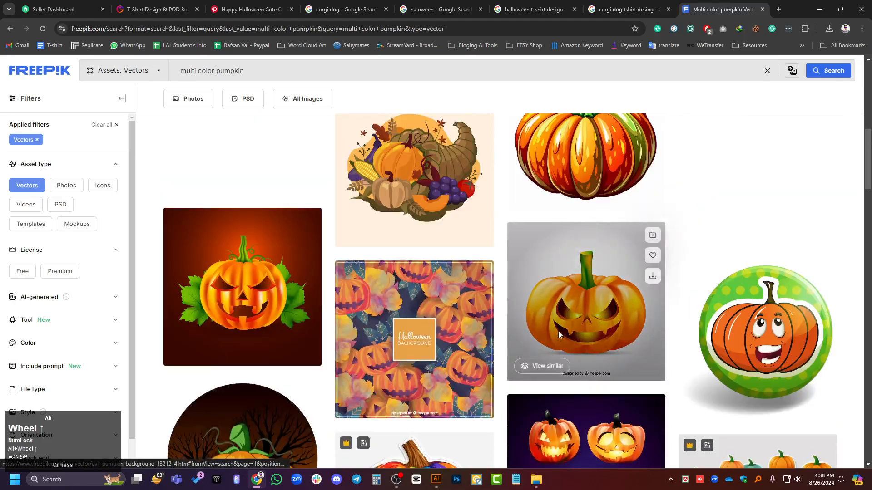
pyautogui.scroll(-3, 562, 334)
pyautogui.scroll(3, 545, 343)
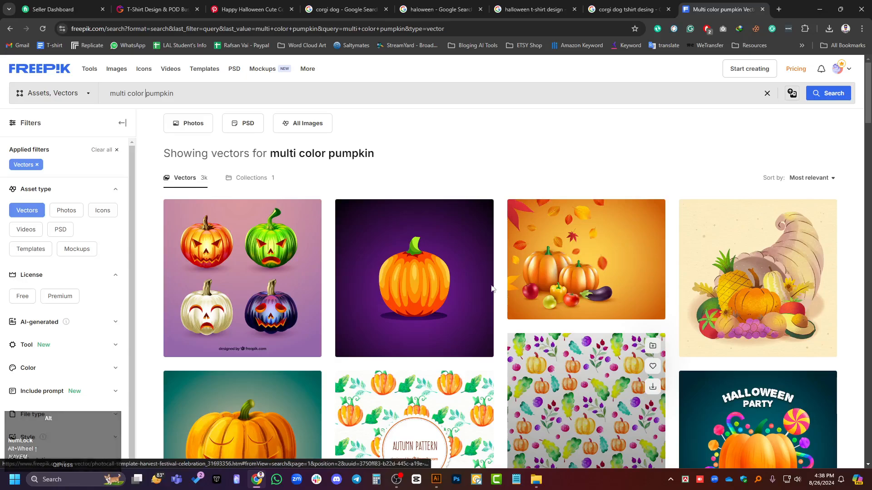
pyautogui.scroll(-5, 522, 342)
pyautogui.scroll(3, 500, 340)
pyautogui.scroll(-2, 490, 340)
pyautogui.scroll(-4, 490, 339)
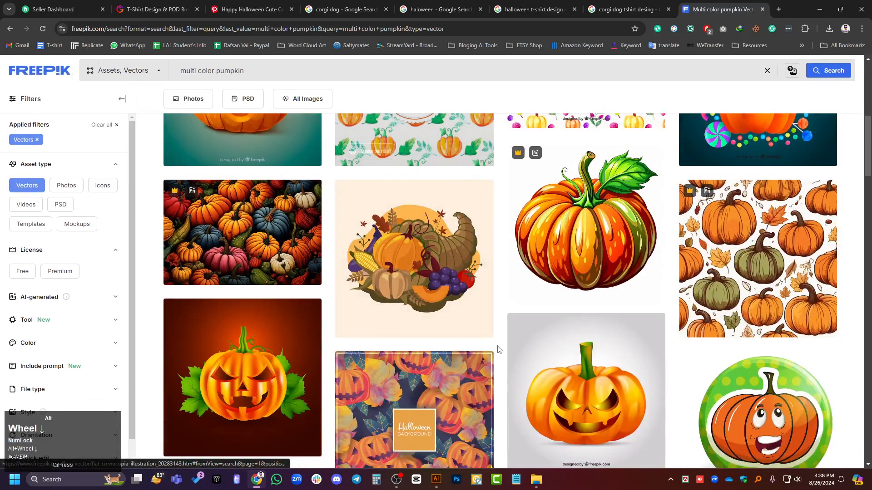
pyautogui.scroll(-8, 518, 331)
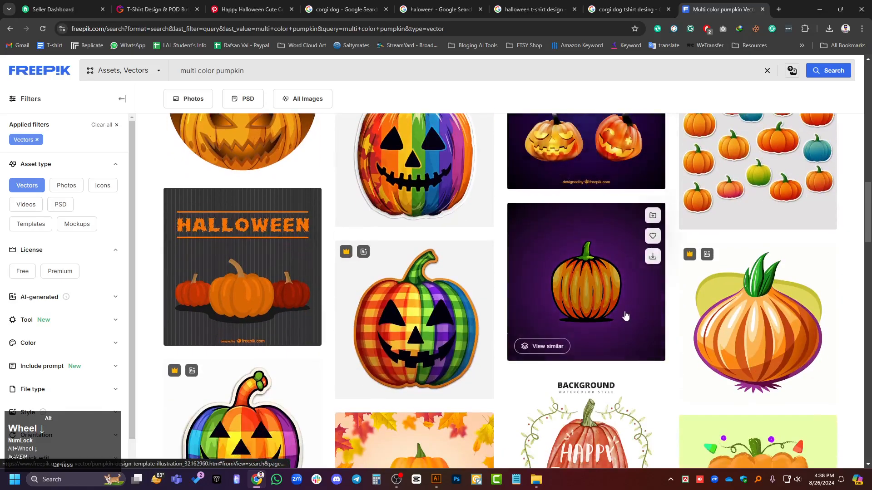
pyautogui.scroll(-8, 590, 327)
pyautogui.scroll(-10, 594, 332)
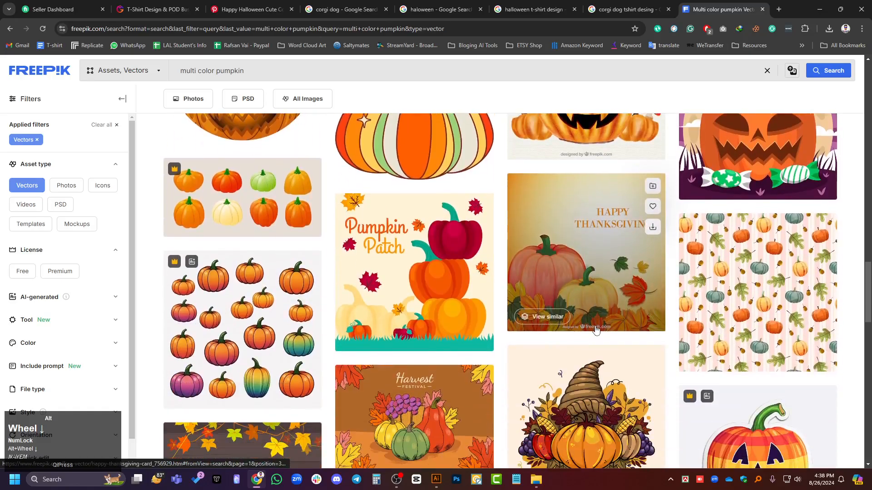
pyautogui.scroll(-3, 596, 329)
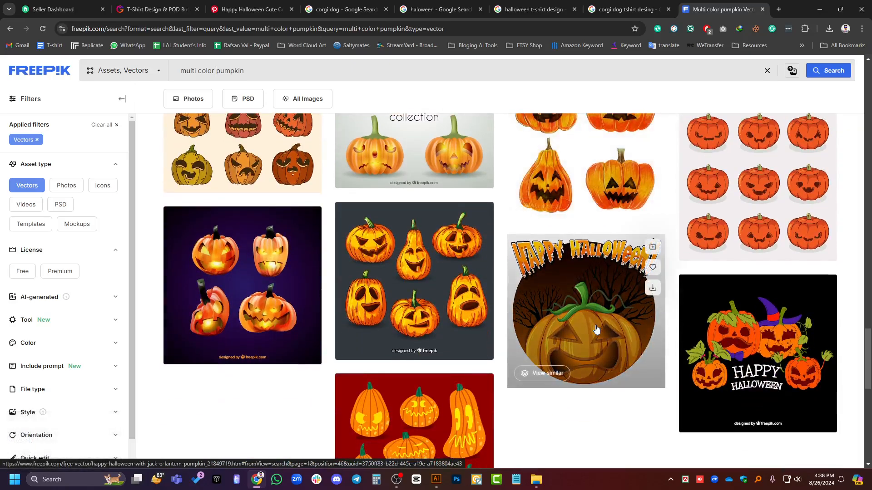
pyautogui.scroll(-3, 596, 328)
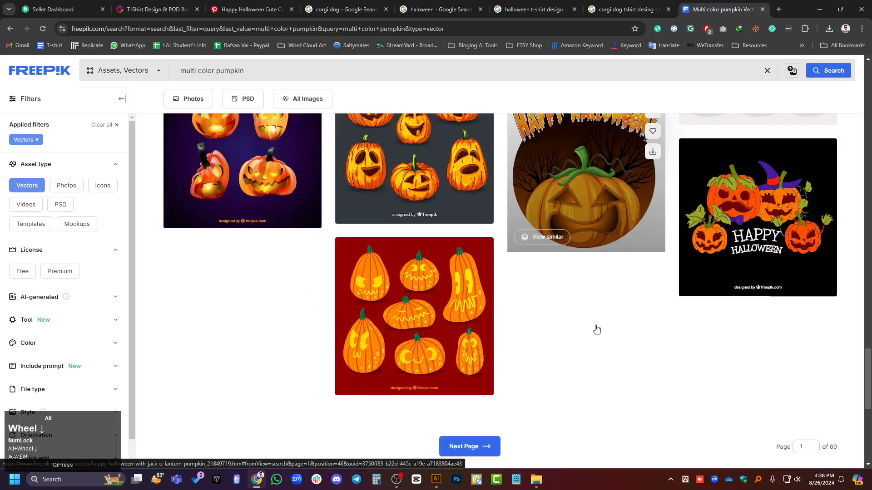
pyautogui.scroll(4, 596, 329)
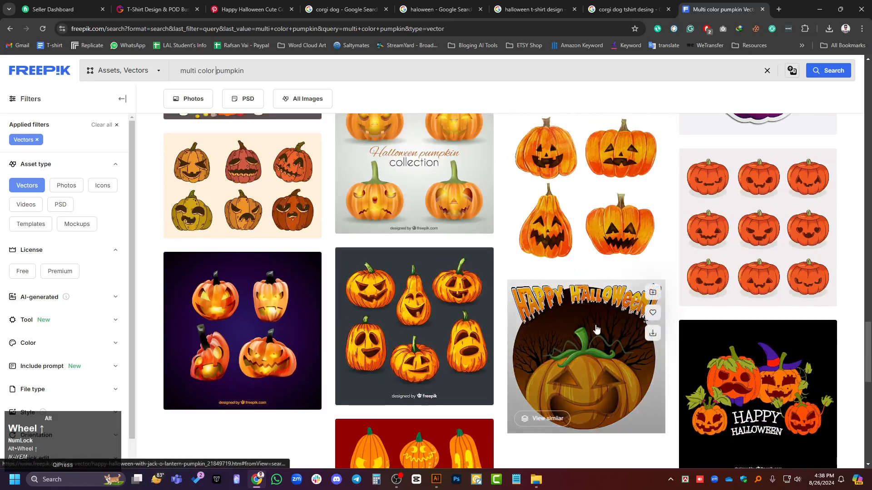
pyautogui.scroll(-5, 596, 329)
# Go to the second page of multi color pumpkin results and examine its designs.
pyautogui.click(477, 402)
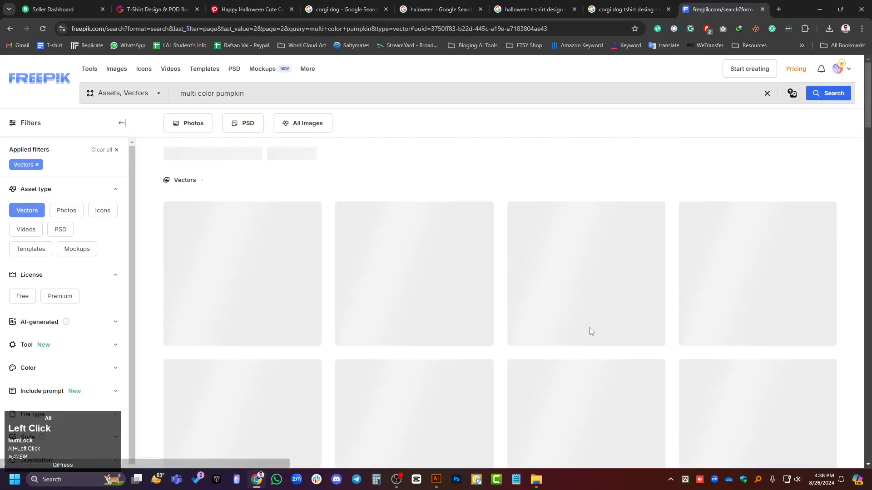
pyautogui.scroll(-5, 468, 345)
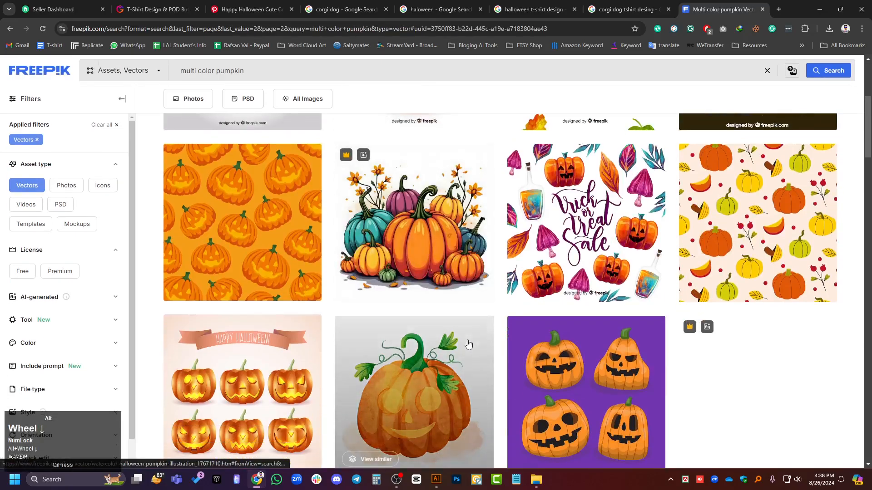
pyautogui.scroll(-10, 469, 344)
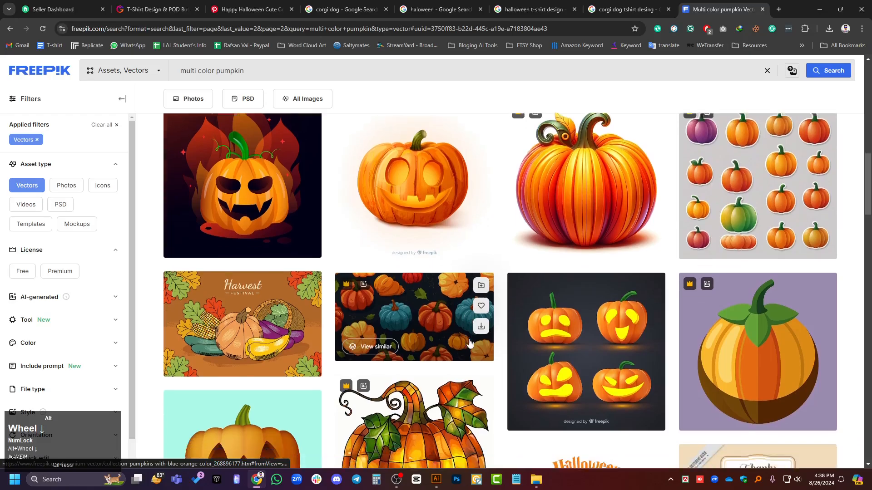
pyautogui.scroll(-10, 469, 344)
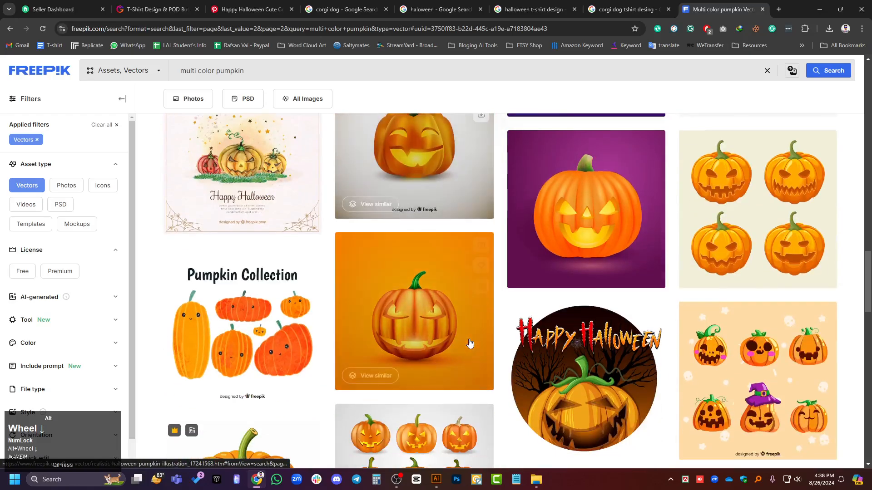
pyautogui.scroll(-6, 470, 344)
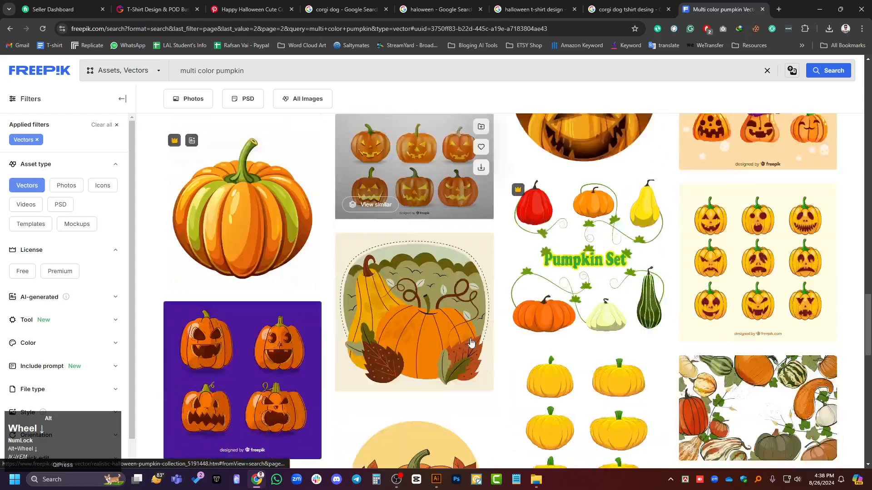
pyautogui.scroll(-7, 472, 344)
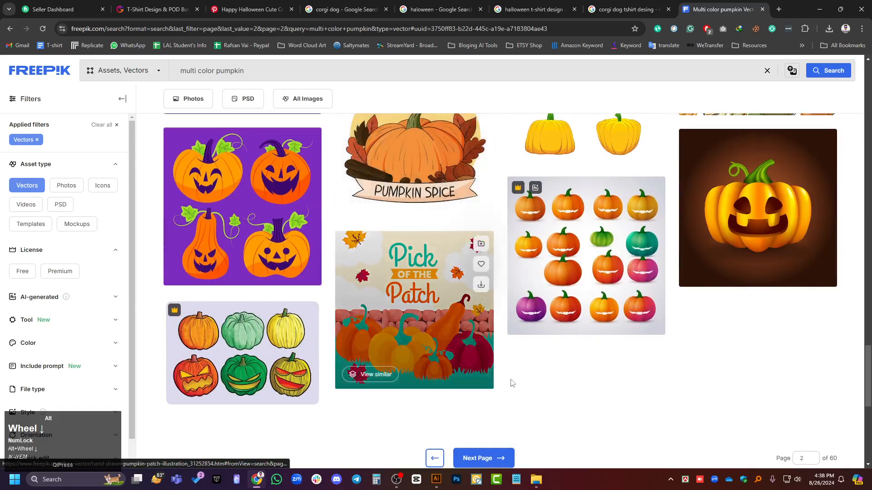
pyautogui.scroll(-4, 512, 383)
# Go to the third results page and open the round "Happy Halloween!" jack-o'-lantern vector in a separate tab.
pyautogui.click(503, 286)
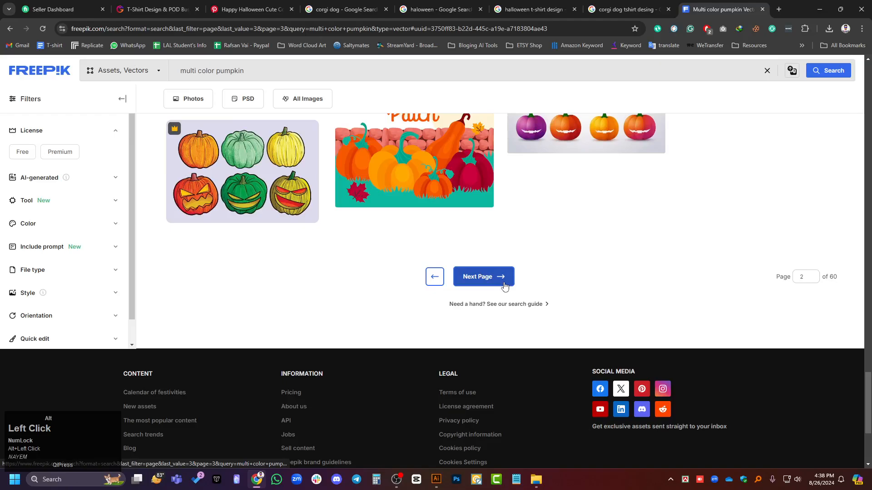
pyautogui.scroll(-2, 564, 356)
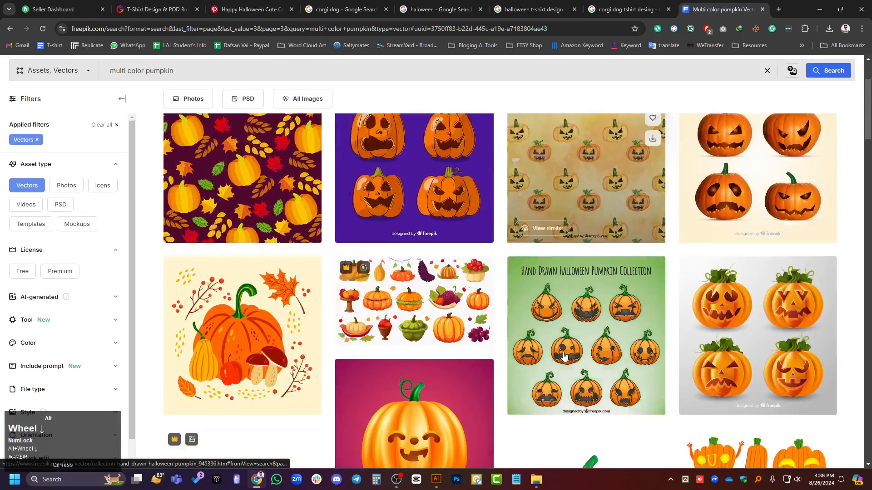
pyautogui.scroll(-1, 565, 356)
pyautogui.scroll(-10, 568, 356)
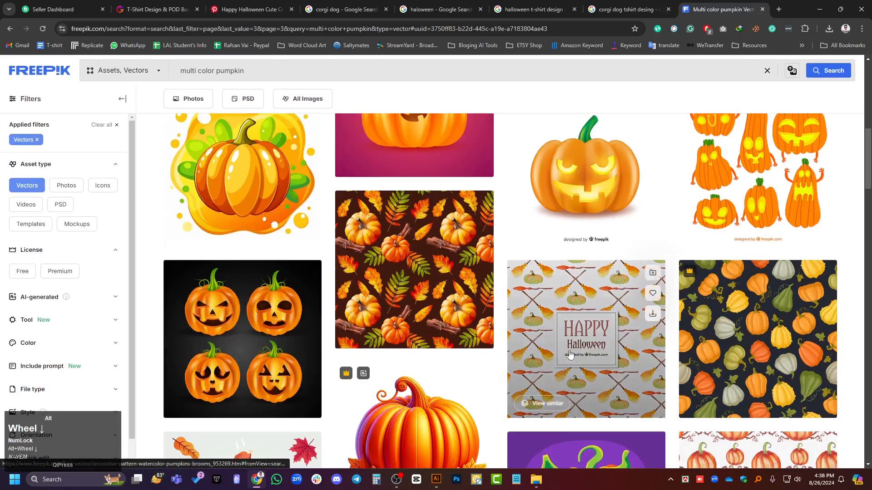
pyautogui.scroll(-4, 571, 354)
pyautogui.scroll(2, 572, 354)
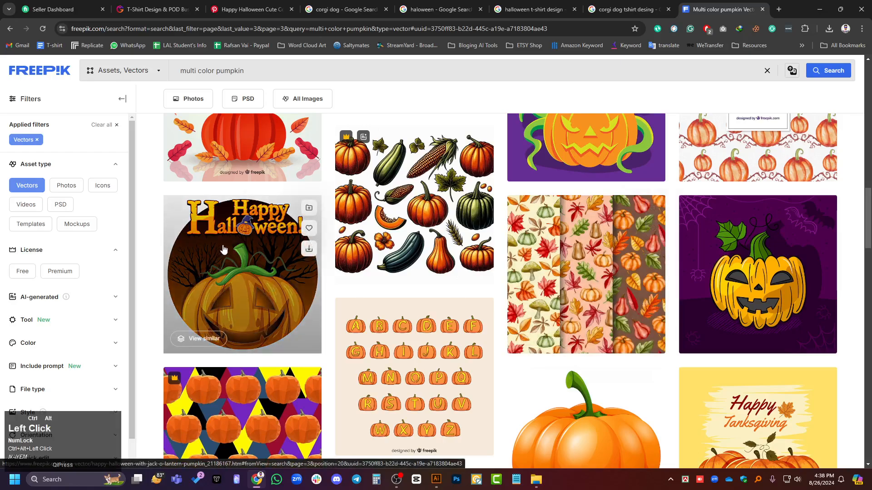
# Open the "Trick or Treat" set of nine carved pumpkins on a dark purple background and download it as variety-halloween-party-pumpkins.zip.
pyautogui.scroll(-5, 608, 329)
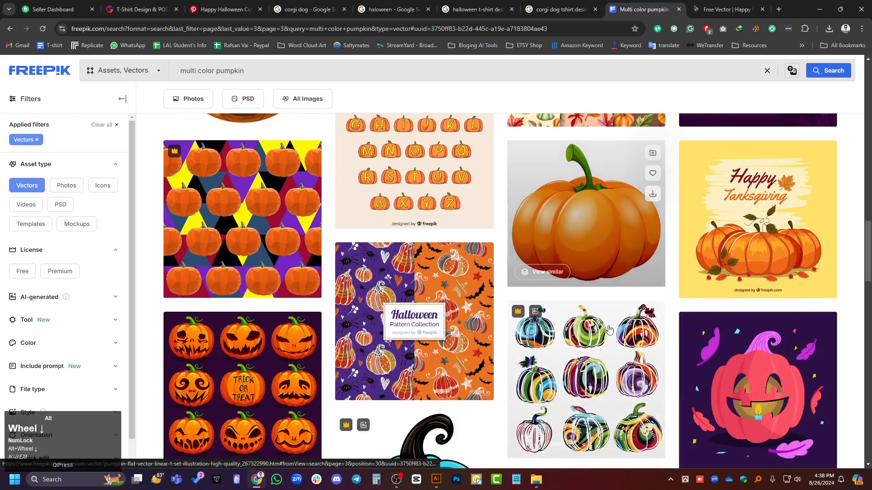
pyautogui.scroll(-5, 608, 329)
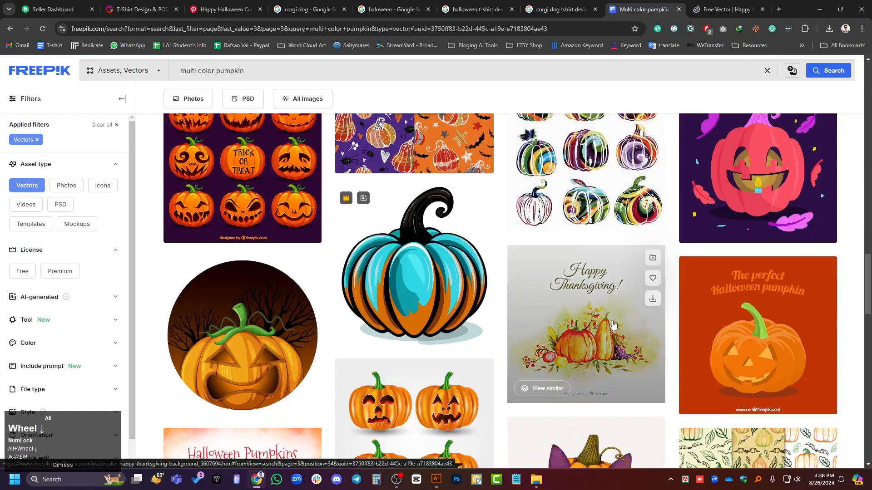
pyautogui.scroll(2, 612, 325)
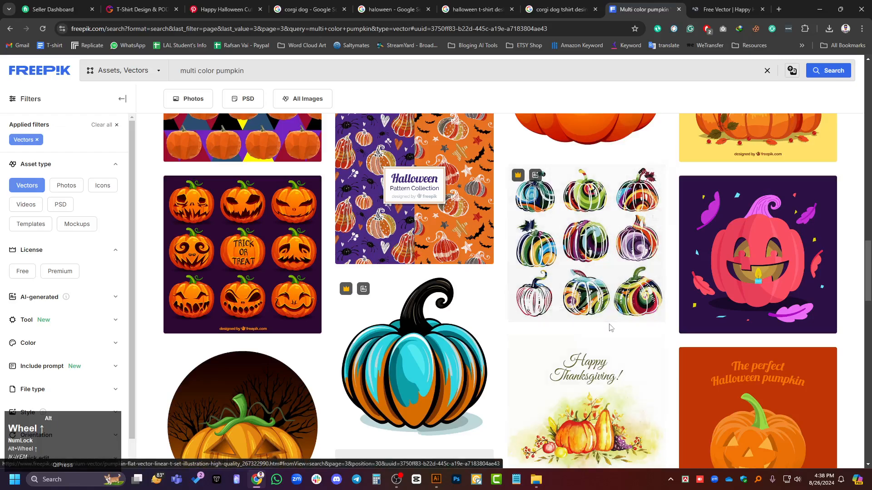
pyautogui.scroll(-7, 607, 328)
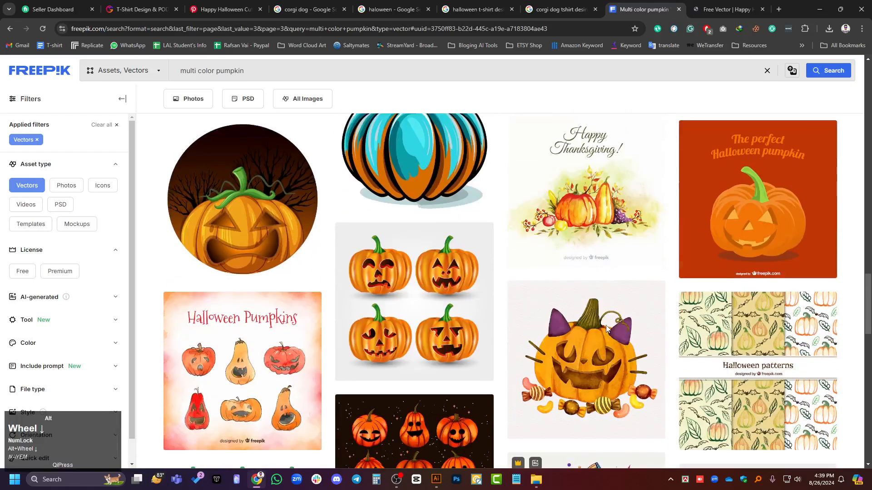
pyautogui.scroll(5, 609, 326)
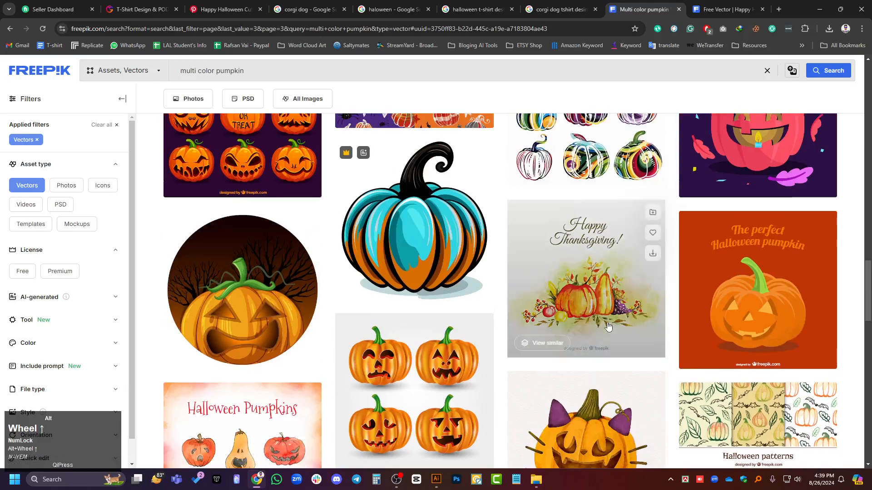
pyautogui.scroll(2, 355, 326)
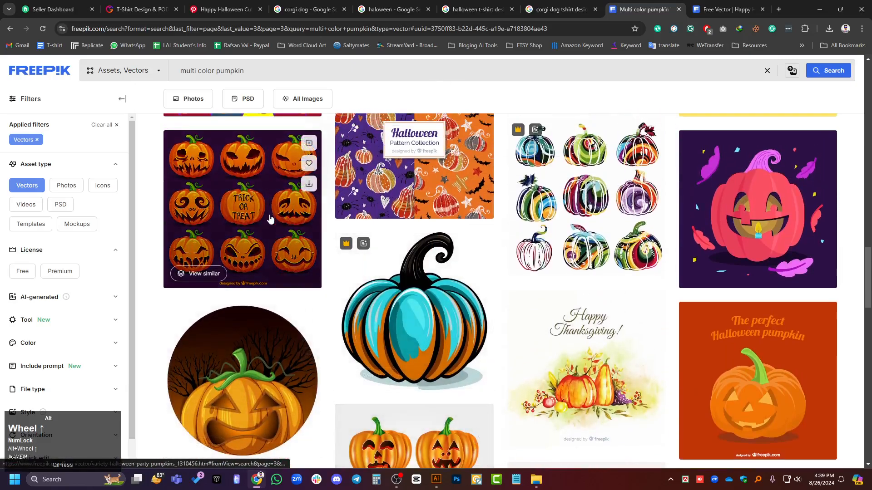
pyautogui.click(273, 227)
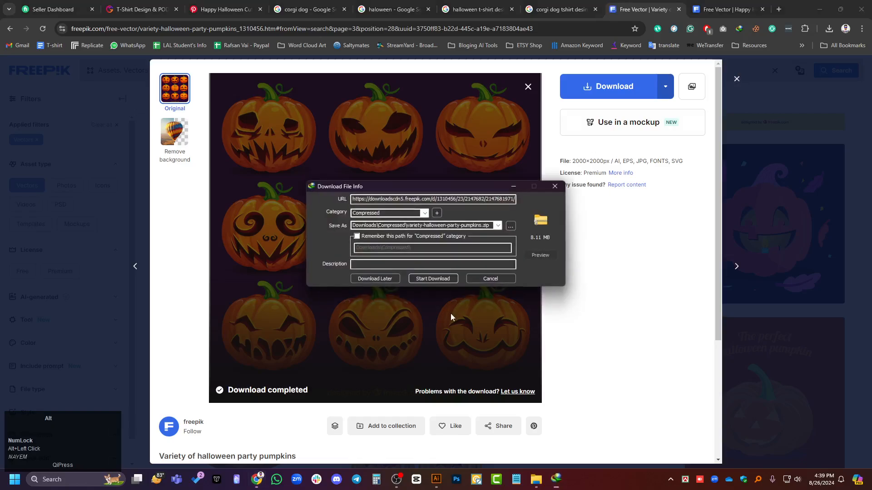
pyautogui.click(434, 279)
# Download the round "Happy Halloween!" jack-o'-lantern vector from its open page into the Compressed downloads folder.
pyautogui.click(694, 6)
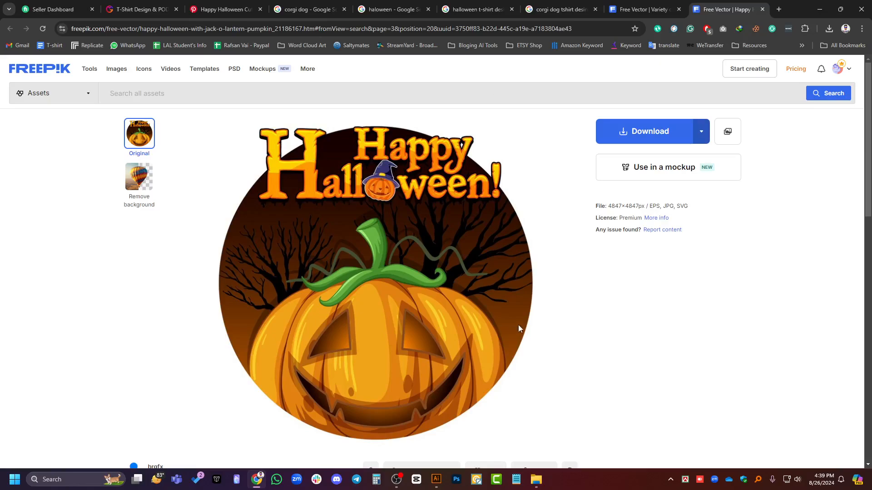
pyautogui.click(626, 136)
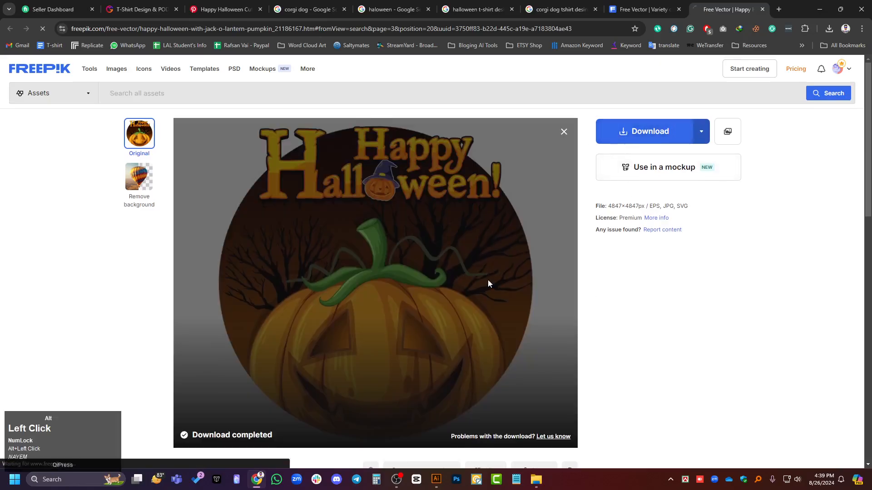
pyautogui.scroll(-3, 487, 280)
pyautogui.scroll(3, 487, 284)
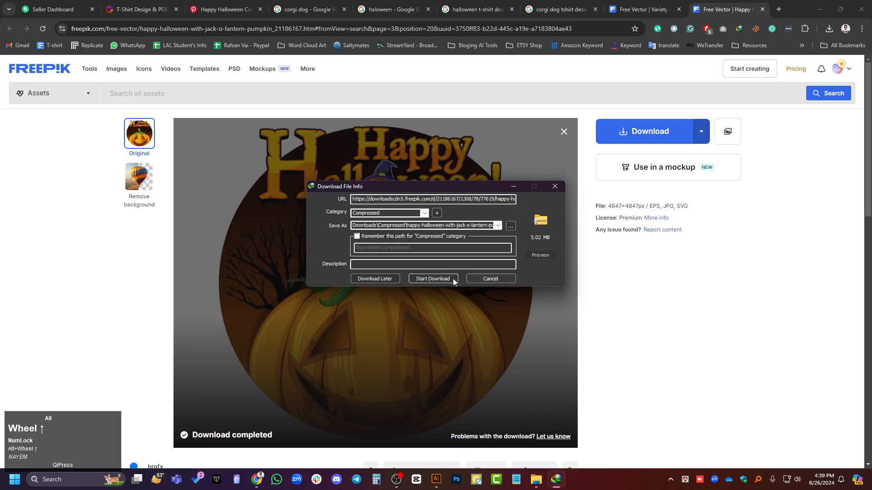
pyautogui.click(453, 279)
pyautogui.click(386, 394)
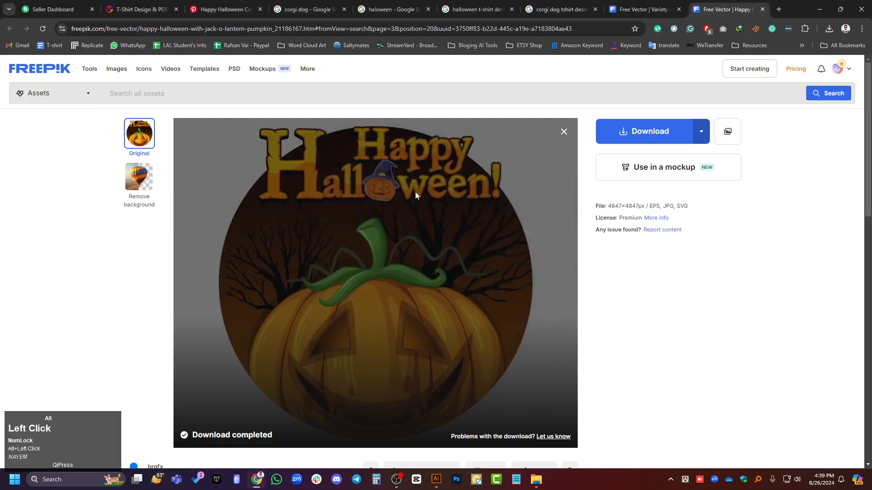
# Check the corgi reference layout in Illustrator, and extract the happy-halloween-with-jack-o-lantern archive from the Compressed folder in File Explorer.
pyautogui.click(436, 480)
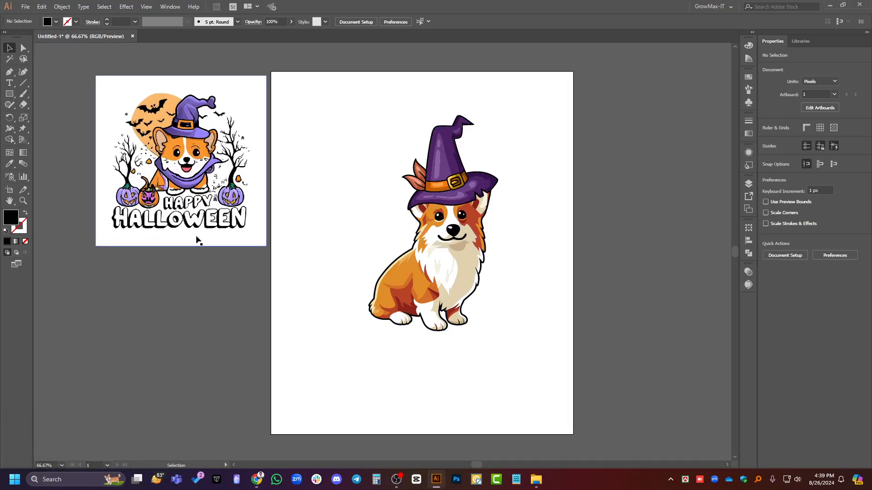
pyautogui.scroll(3, 184, 240)
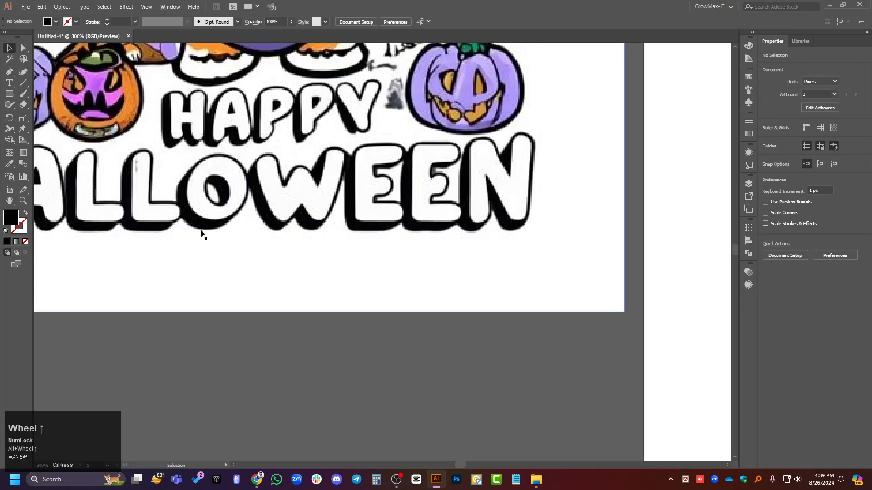
pyautogui.scroll(-2, 178, 309)
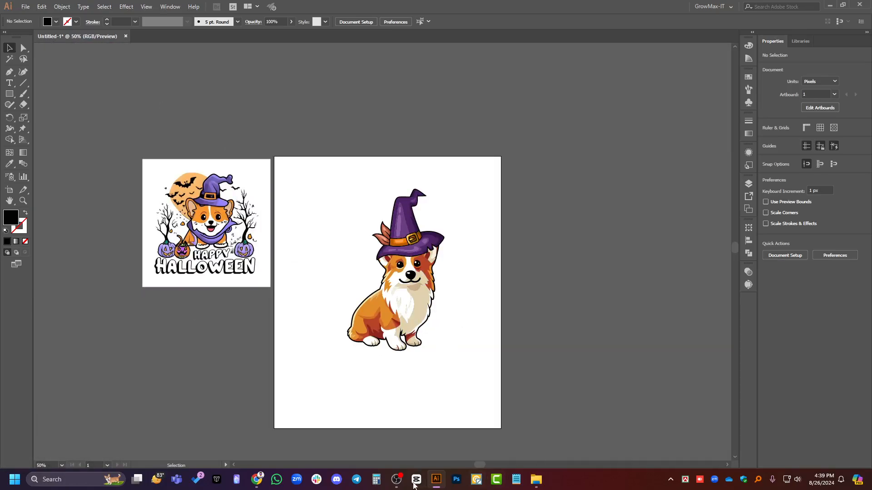
pyautogui.click(536, 479)
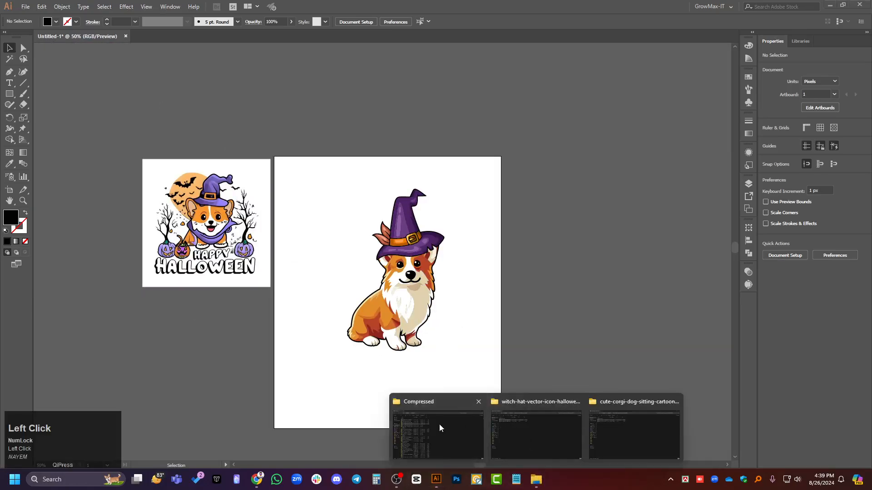
pyautogui.click(440, 427)
pyautogui.click(112, 97)
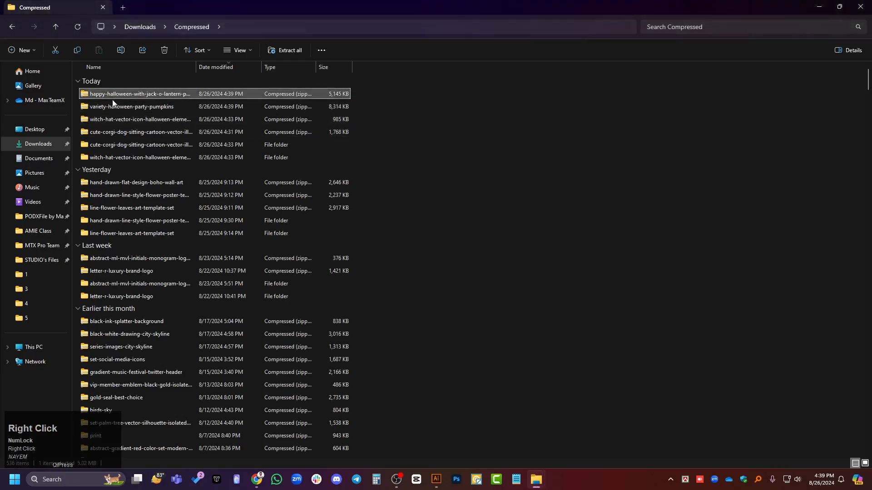
pyautogui.rightClick(112, 101)
pyautogui.click(149, 203)
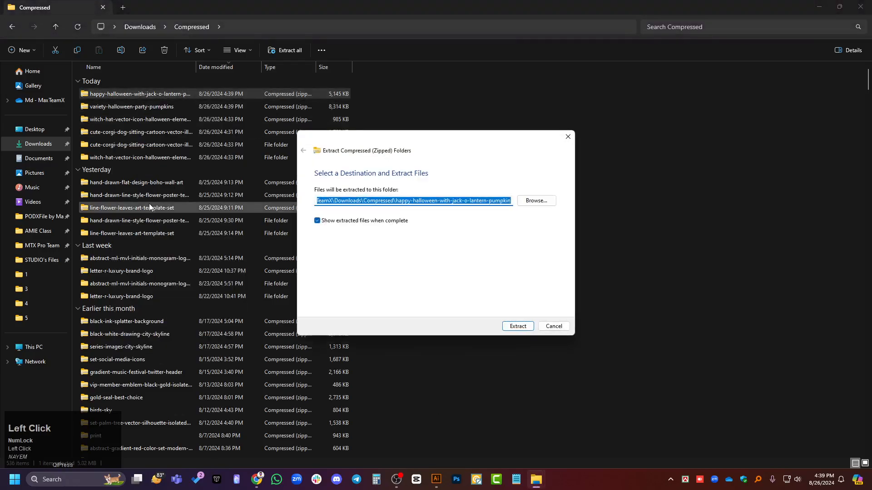
pyautogui.press('Return')
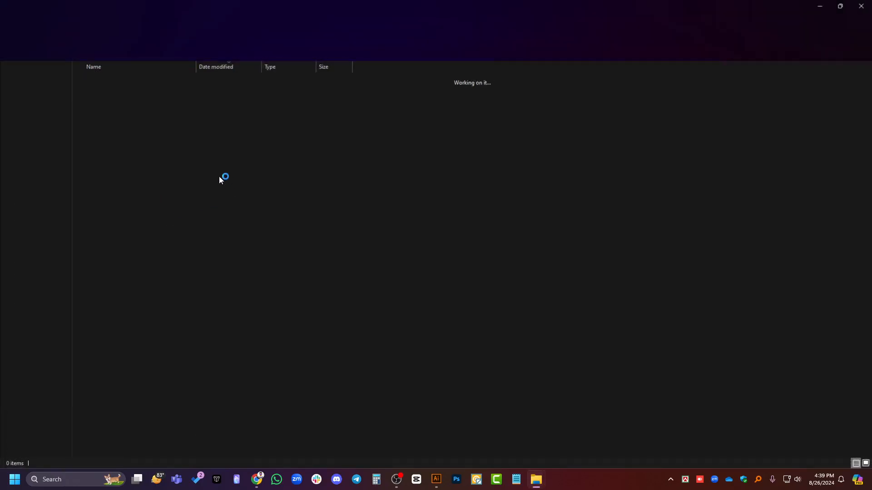
# Open the extracted EPS file of the round "Happy Halloween!" pumpkin artwork in Illustrator.
pyautogui.click(120, 93)
pyautogui.moveTo(104, 95); pyautogui.dragTo(375, 44)
pyautogui.click(484, 255)
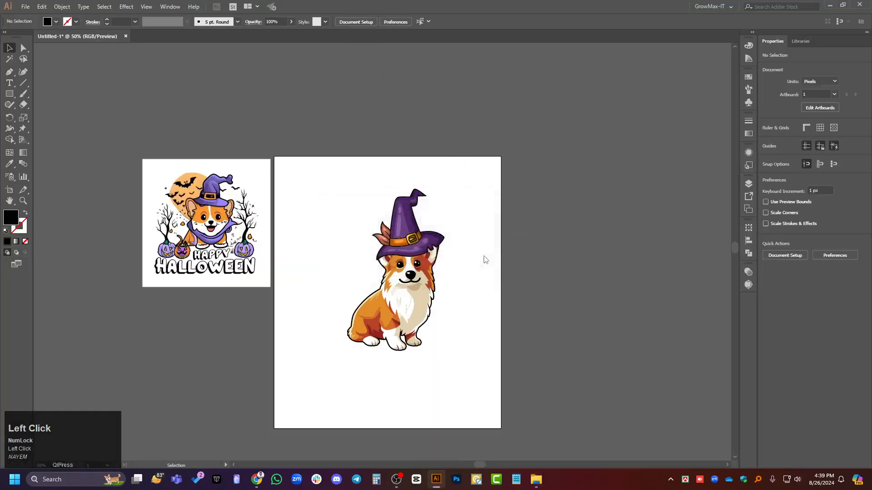
pyautogui.scroll(-3, 487, 257)
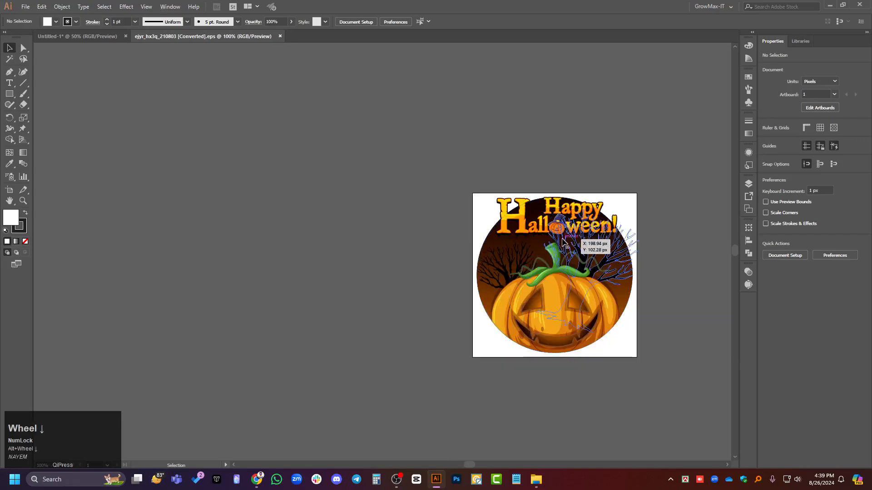
# Move the artwork off the artboard, ungroup it, and separate the round pumpkin scene from the "Happy Halloween!" lettering.
pyautogui.click(562, 230)
pyautogui.moveTo(562, 230); pyautogui.dragTo(273, 185)
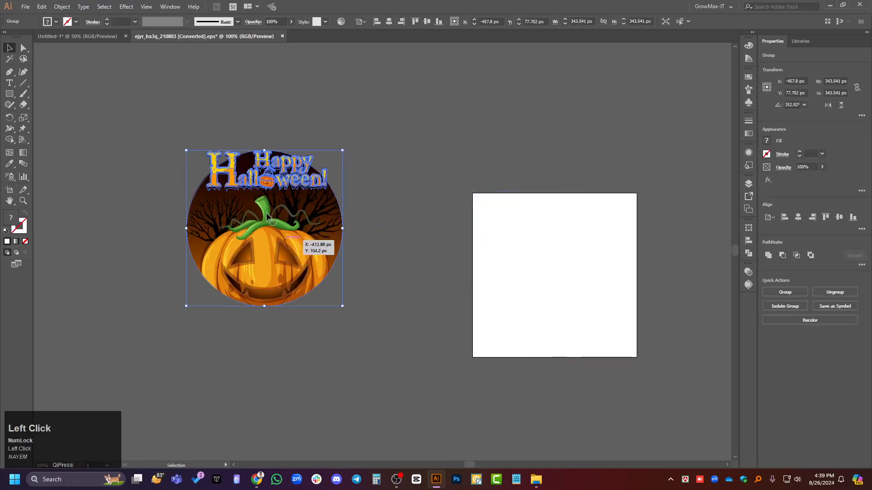
pyautogui.rightClick(267, 213)
pyautogui.click(327, 289)
pyautogui.click(352, 301)
pyautogui.moveTo(252, 267); pyautogui.dragTo(475, 344)
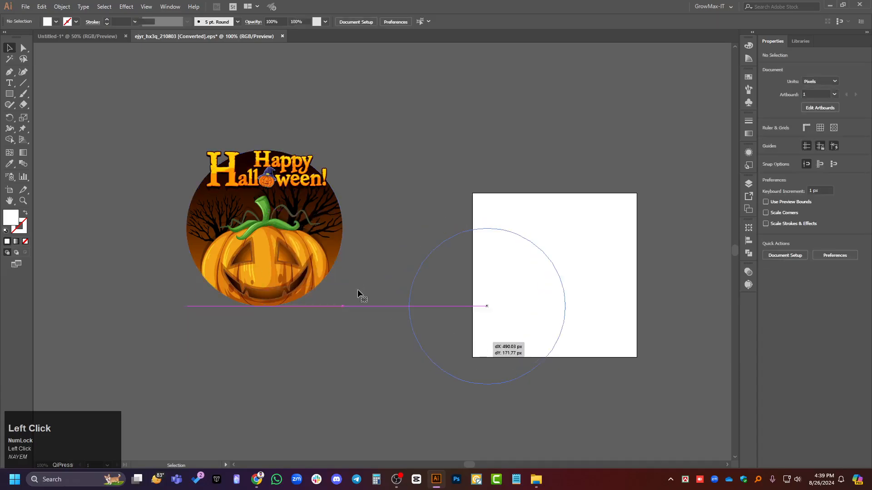
pyautogui.click(337, 321)
pyautogui.click(268, 188)
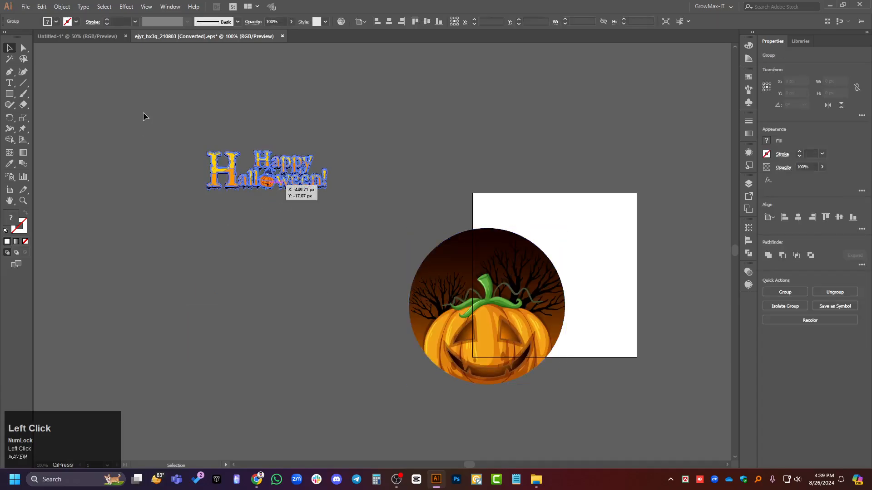
pyautogui.press('ctrl')
pyautogui.click(460, 156)
# Recolor the white outline around the small witch-hat pumpkin in the lettering with the yellow-orange sampled from the letter "w".
pyautogui.scroll(4, 279, 188)
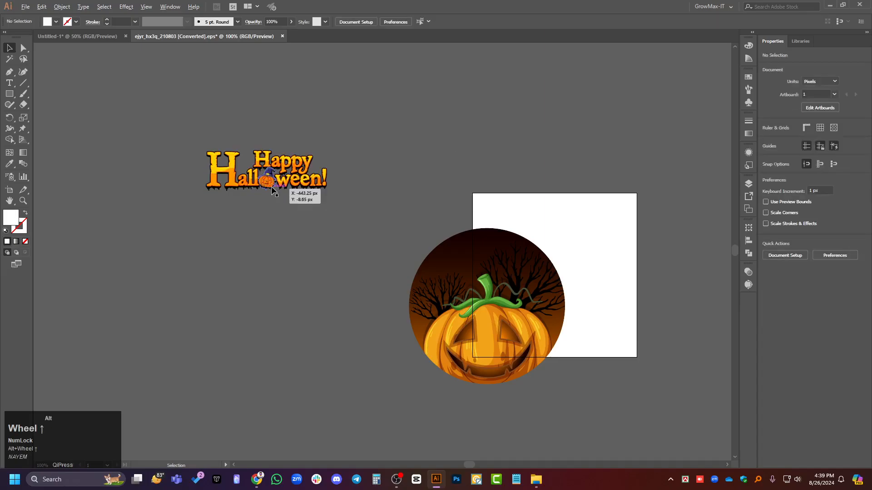
pyautogui.scroll(2, 209, 143)
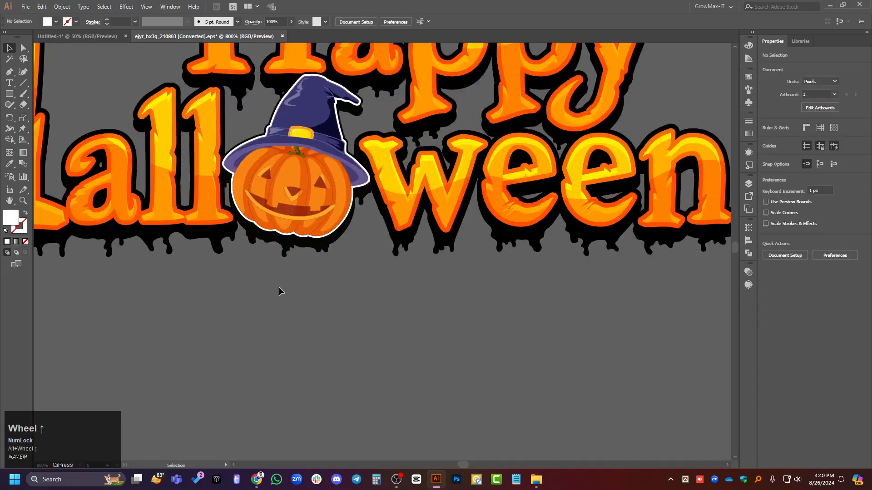
pyautogui.scroll(1, 289, 273)
pyautogui.scroll(1, 266, 156)
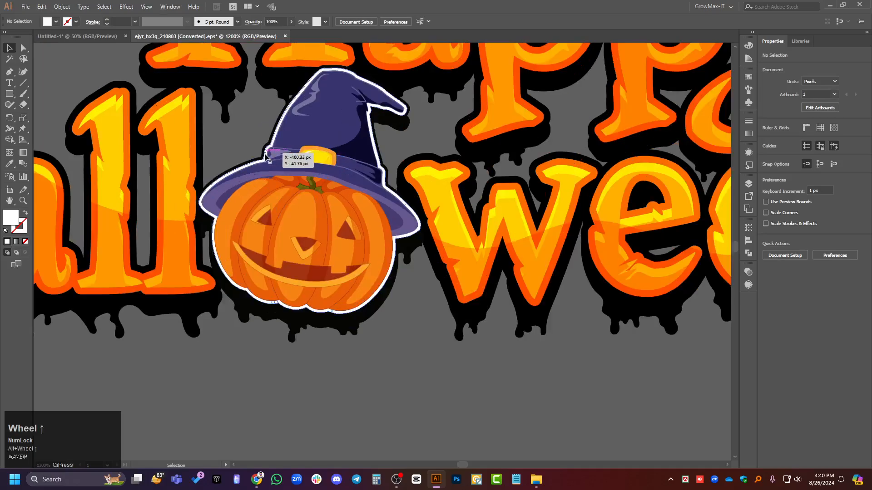
pyautogui.scroll(3, 402, 206)
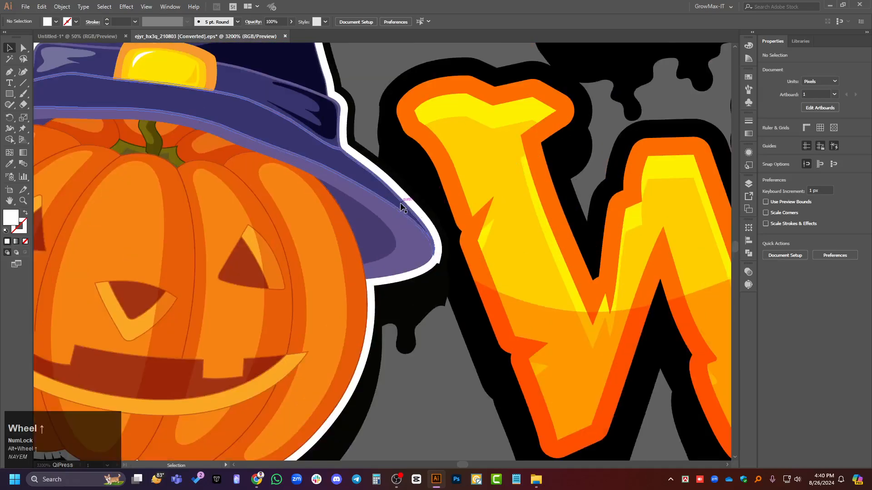
pyautogui.press('a')
pyautogui.click(434, 236)
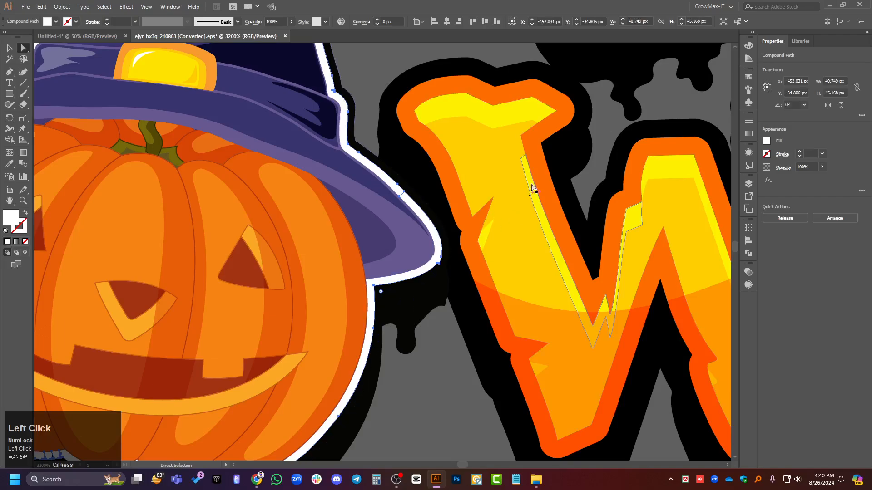
pyautogui.press('i')
pyautogui.click(533, 110)
pyautogui.press('v')
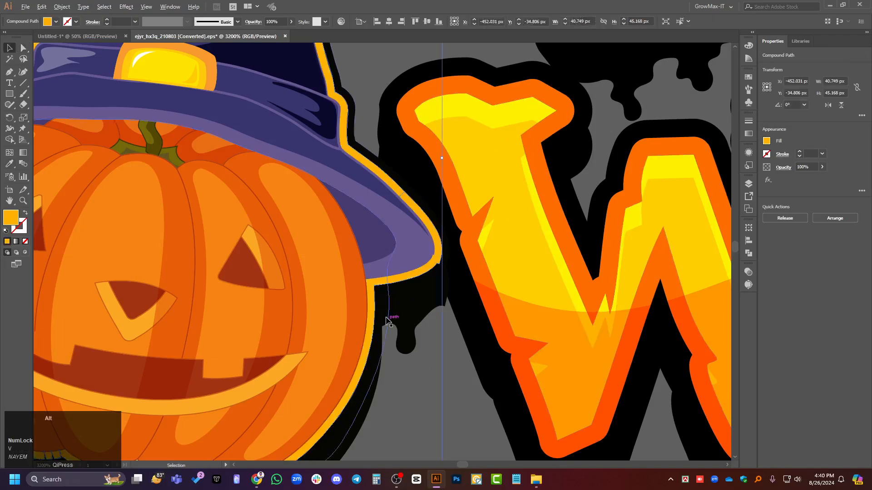
pyautogui.scroll(-5, 386, 320)
pyautogui.click(432, 402)
# Transfer the "Happy Halloween!" lettering to the Untitled-1 document, enlarge it to about 603 px wide and place it below the corgi.
pyautogui.scroll(-2, 432, 403)
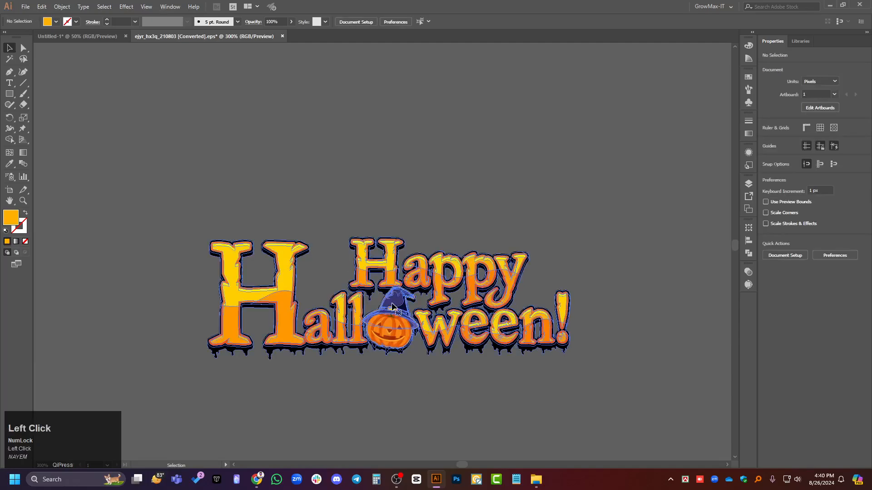
pyautogui.moveTo(393, 307); pyautogui.dragTo(232, 102)
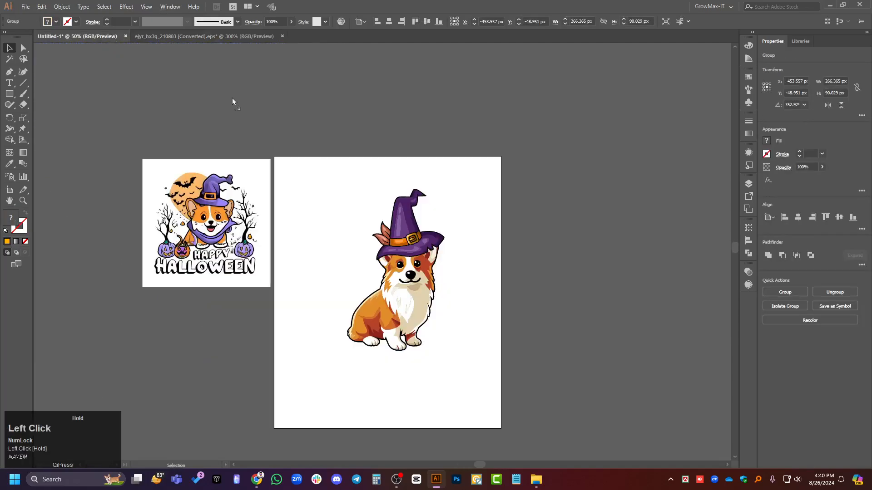
pyautogui.moveTo(497, 340); pyautogui.dragTo(497, 338)
pyautogui.scroll(-3, 496, 337)
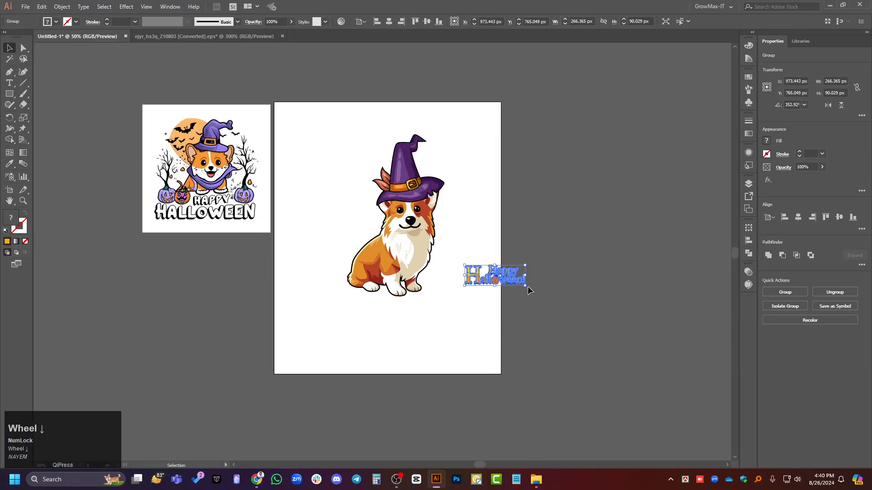
pyautogui.moveTo(526, 286); pyautogui.dragTo(604, 336)
pyautogui.moveTo(553, 299); pyautogui.dragTo(393, 336)
pyautogui.click(514, 344)
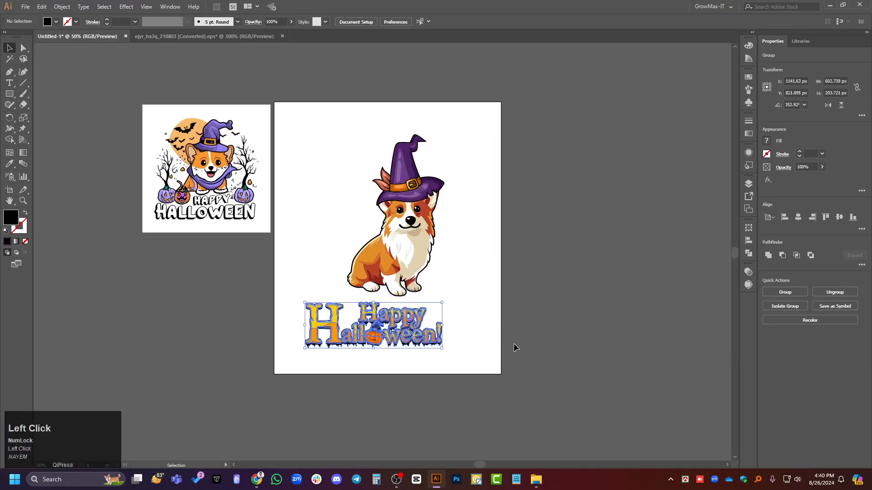
pyautogui.scroll(1, 464, 379)
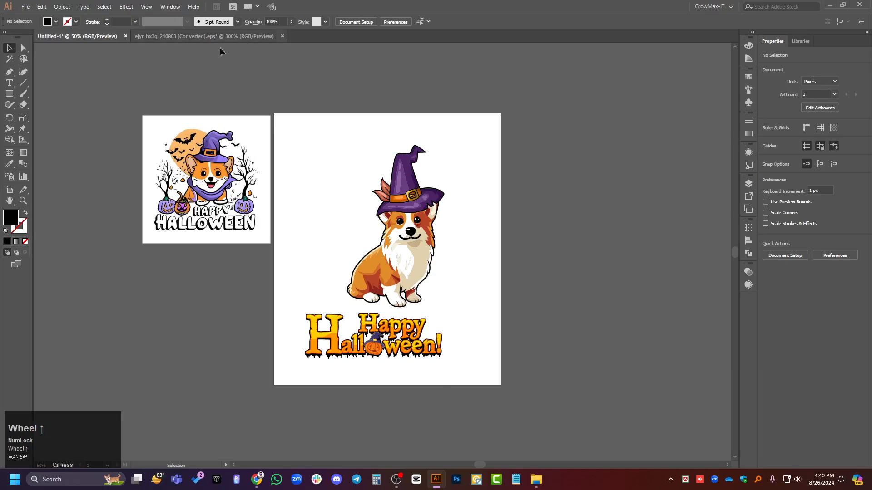
# Extract the variety-halloween-party-pumpkins archive and open its file 167962-OVVEZW-679.ai in Illustrator, dismissing the missing fonts notice.
pyautogui.click(536, 480)
pyautogui.click(391, 429)
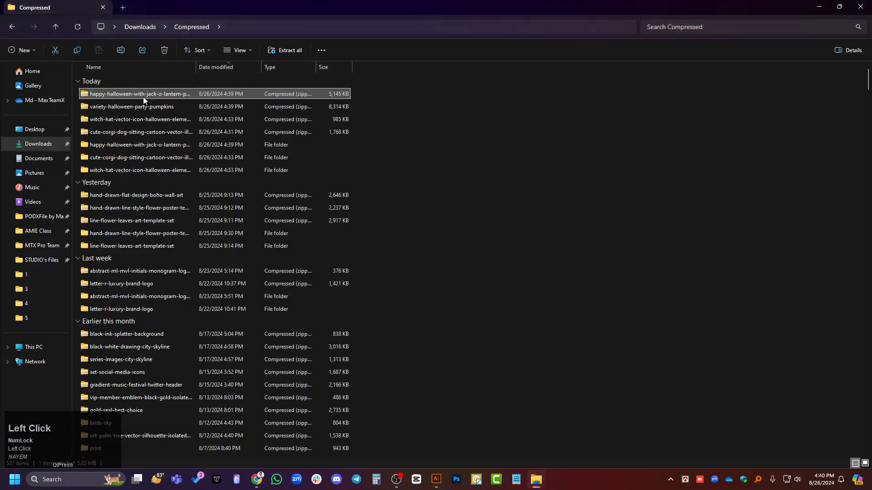
pyautogui.click(117, 103)
pyautogui.rightClick(117, 103)
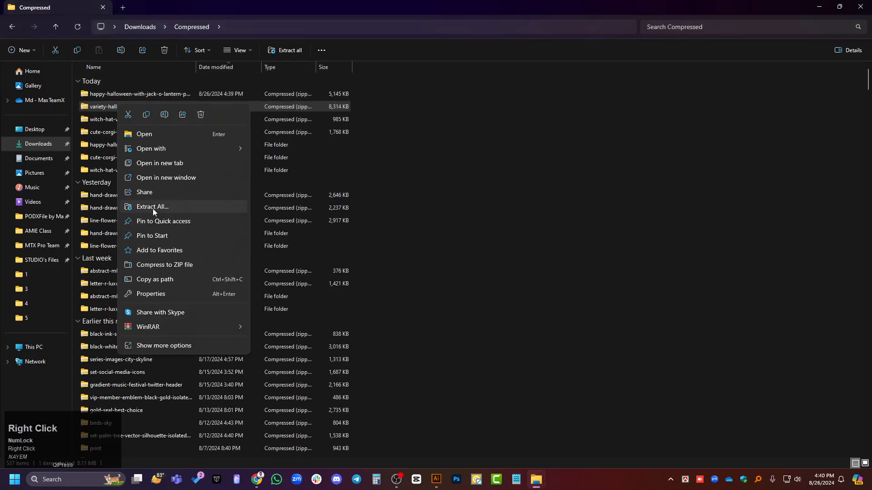
pyautogui.click(153, 207)
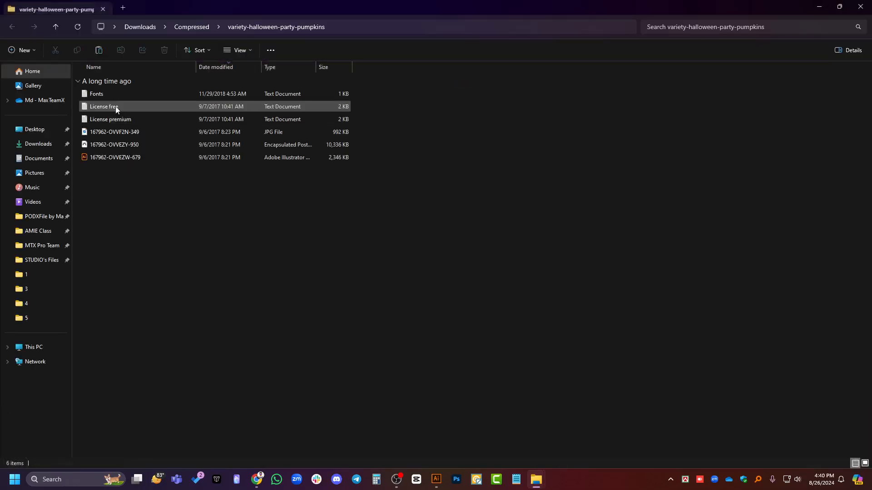
pyautogui.moveTo(114, 157); pyautogui.dragTo(342, 37)
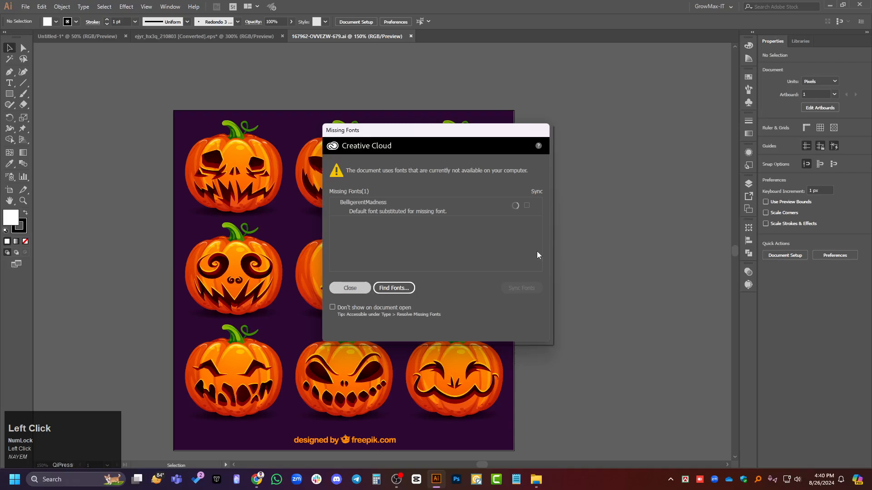
pyautogui.press('Escape')
# Compare the carved pumpkins and move the first pumpkin of the upper row off the purple artboard.
pyautogui.scroll(-3, 679, 170)
pyautogui.scroll(2, 679, 171)
pyautogui.hscroll(-8, 633, 206)
pyautogui.scroll(-4, 643, 203)
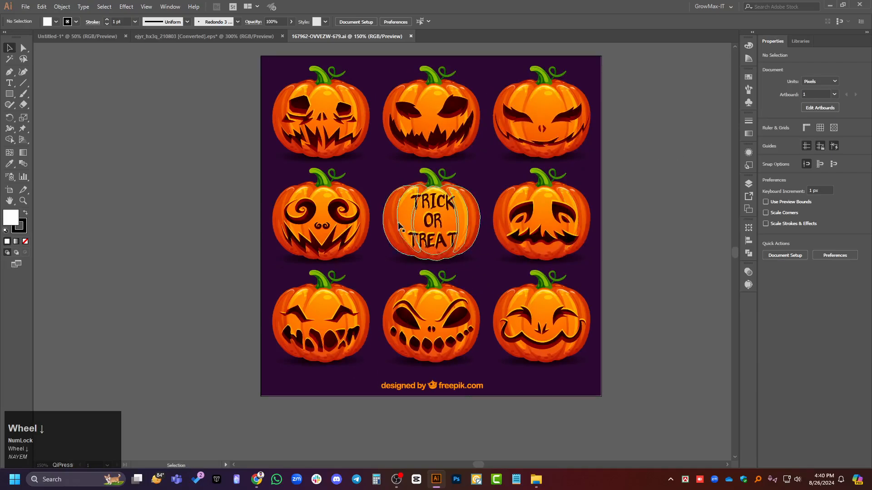
pyautogui.scroll(3, 400, 223)
pyautogui.scroll(-2, 345, 280)
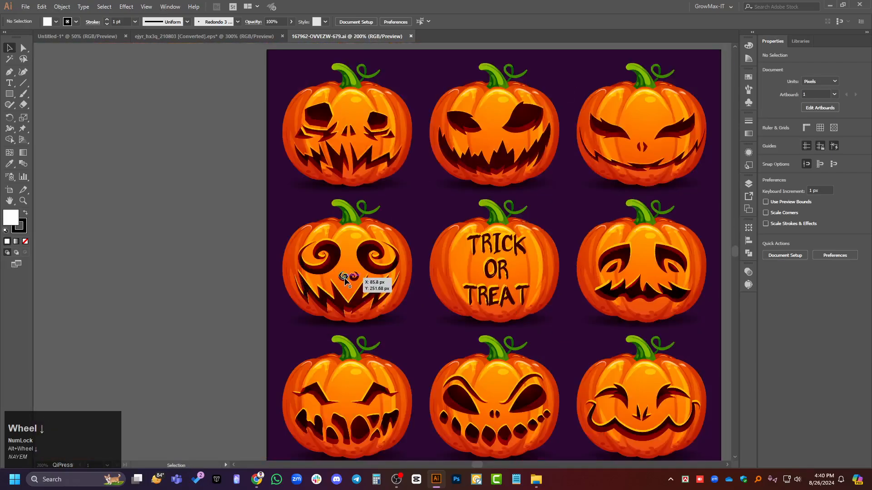
pyautogui.scroll(-1, 357, 251)
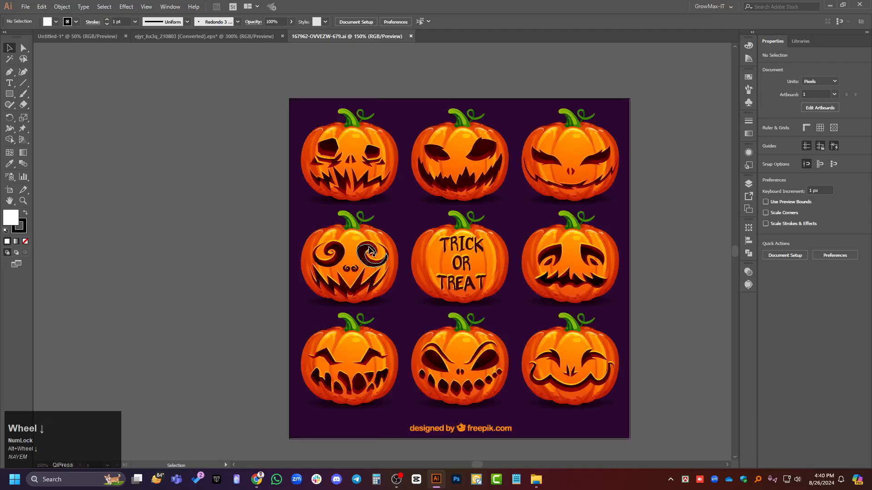
pyautogui.click(378, 154)
pyautogui.moveTo(378, 155); pyautogui.dragTo(213, 125)
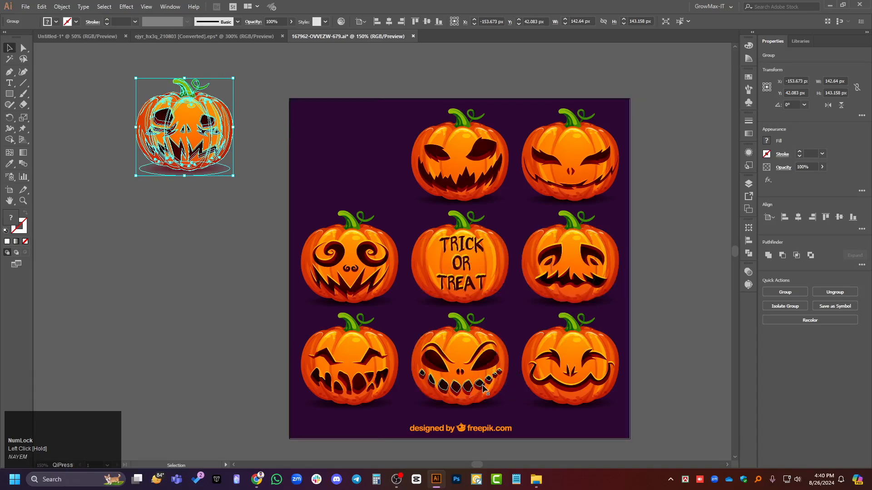
# Move the middle and last pumpkins of the lower row off the purple artboard, beside the first pumpkin.
pyautogui.click(200, 272)
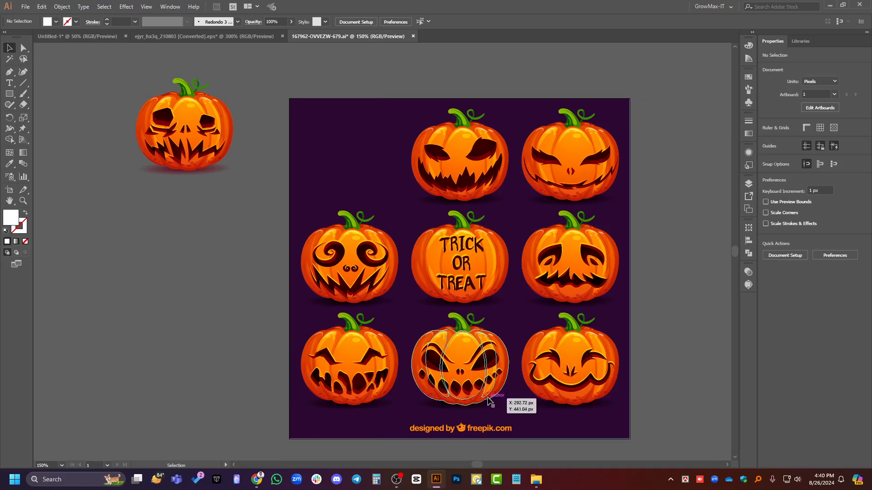
pyautogui.moveTo(483, 373); pyautogui.dragTo(148, 238)
pyautogui.moveTo(517, 396); pyautogui.dragTo(38, 124)
pyautogui.scroll(-2, 177, 221)
pyautogui.scroll(3, 266, 199)
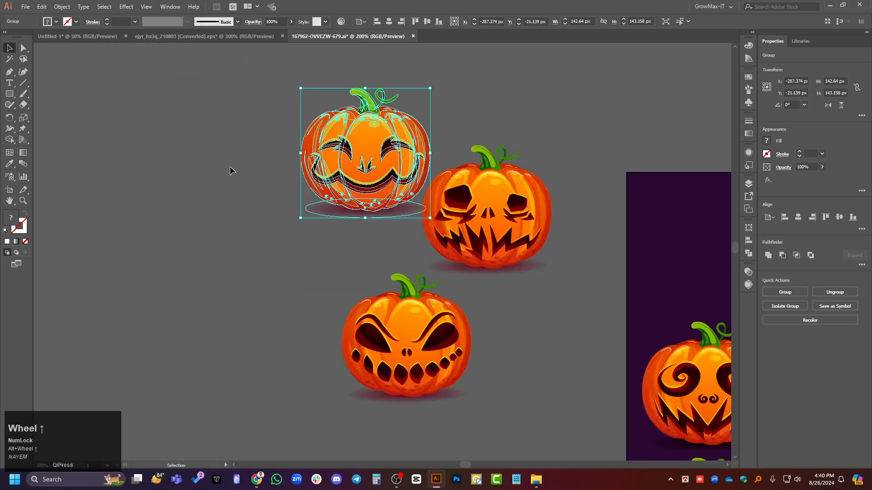
pyautogui.click(292, 258)
pyautogui.scroll(2, 350, 233)
pyautogui.click(334, 204)
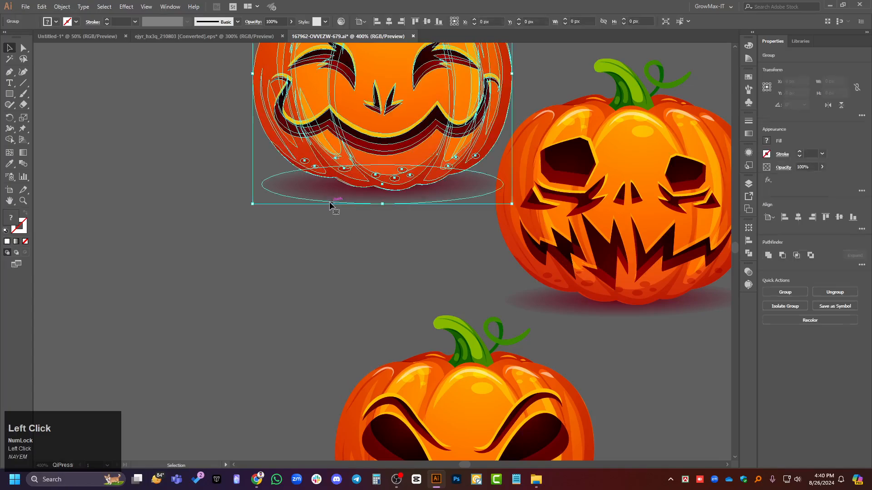
pyautogui.doubleClick(328, 198)
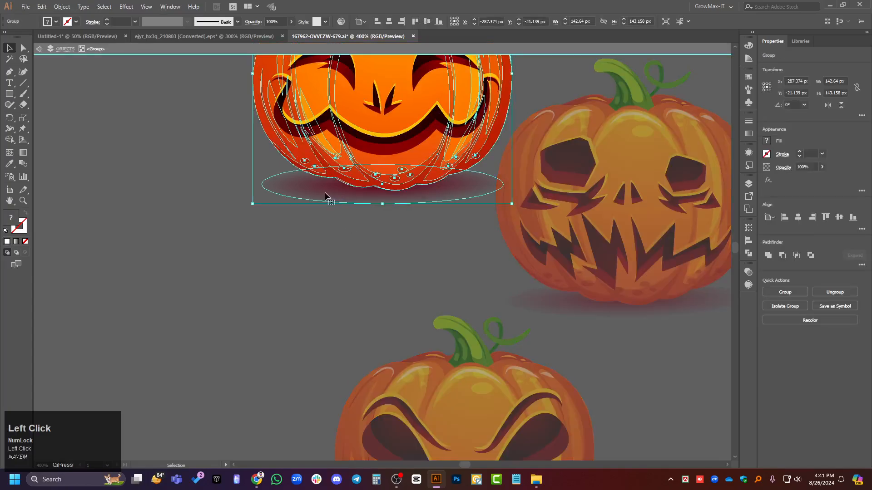
pyautogui.doubleClick(329, 252)
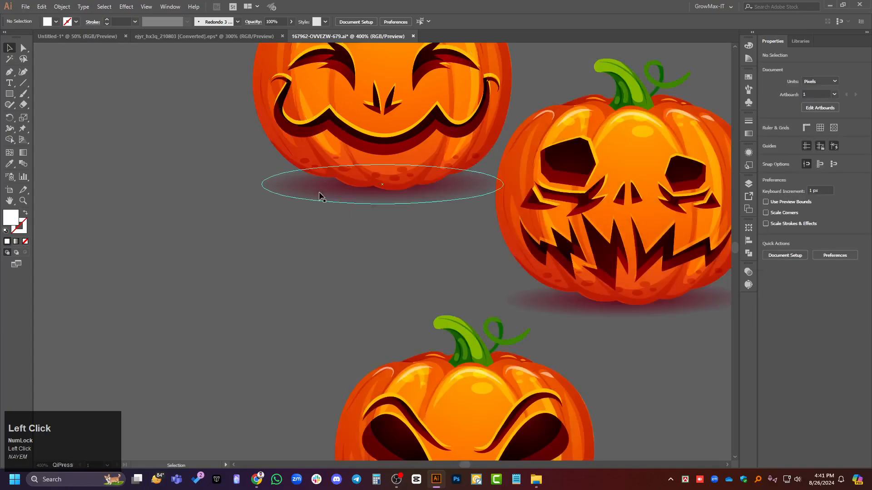
# Delete the dark shadow ellipse beneath each of the three pumpkins placed outside the purple artboard.
pyautogui.press('a')
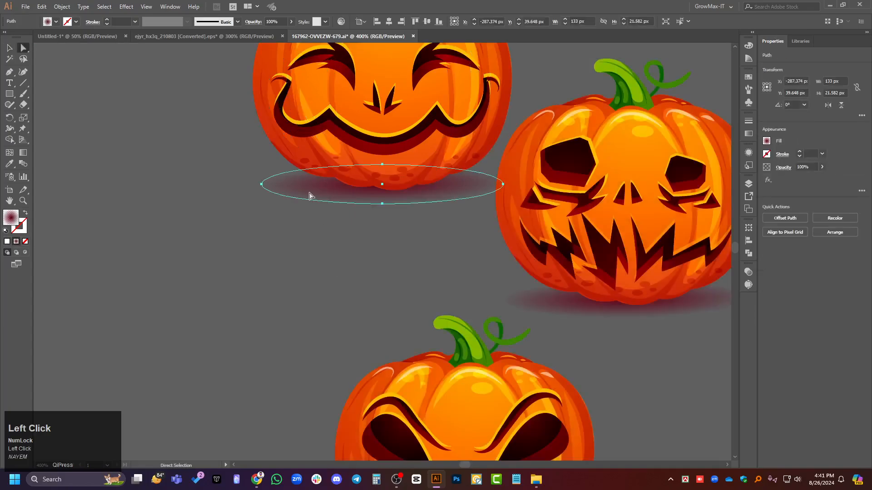
pyautogui.press('Delete')
pyautogui.click(564, 307)
pyautogui.scroll(-4, 477, 312)
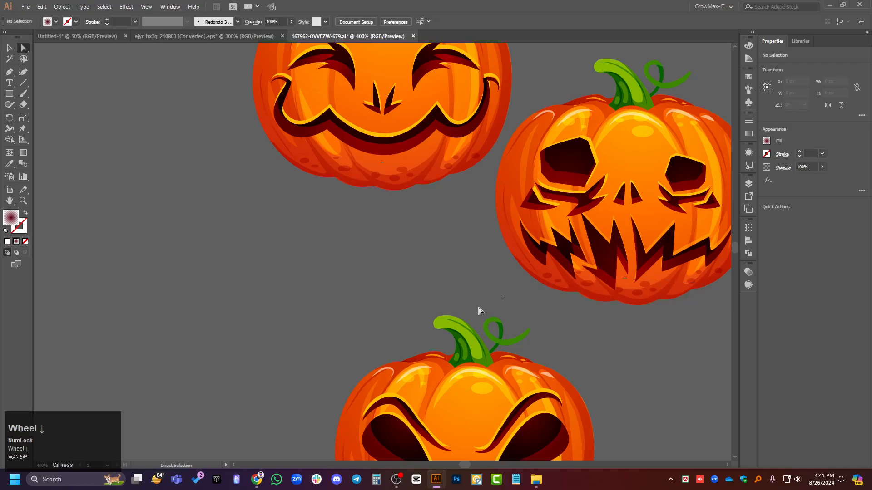
pyautogui.click(410, 427)
pyautogui.press('Delete')
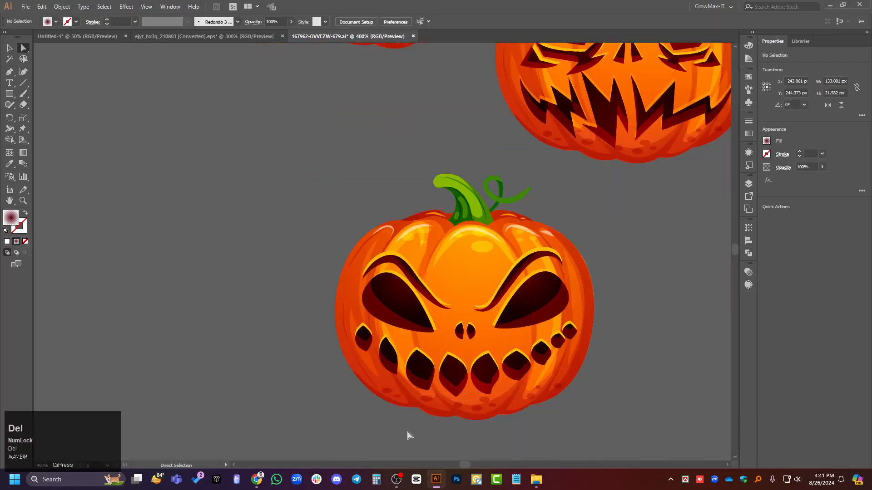
# Gather the three shadowless pumpkins and transfer them to the Untitled-1 document, placing them beside the artboard next to the corgi.
pyautogui.press('v')
pyautogui.click(407, 309)
pyautogui.scroll(-3, 457, 326)
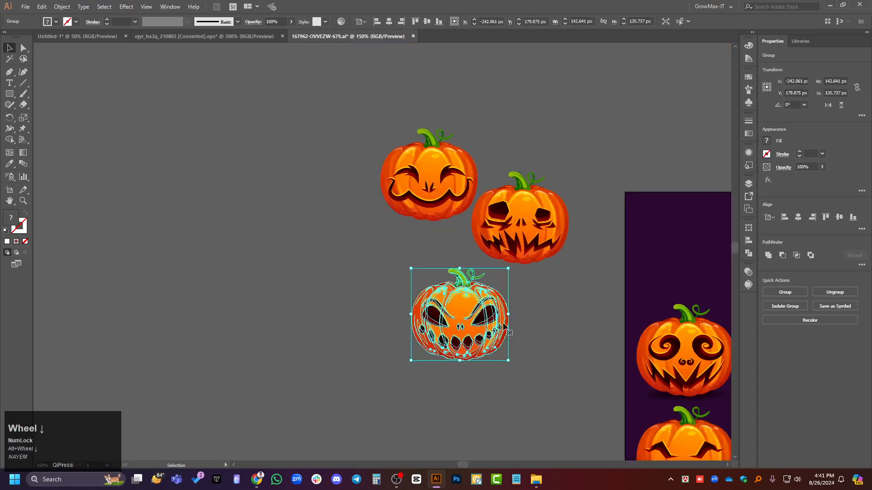
pyautogui.moveTo(521, 237); pyautogui.dragTo(295, 227)
pyautogui.moveTo(481, 313); pyautogui.dragTo(394, 300)
pyautogui.click(459, 314)
pyautogui.hotkey('ctrl', 'a')
pyautogui.moveTo(448, 195); pyautogui.dragTo(107, 37)
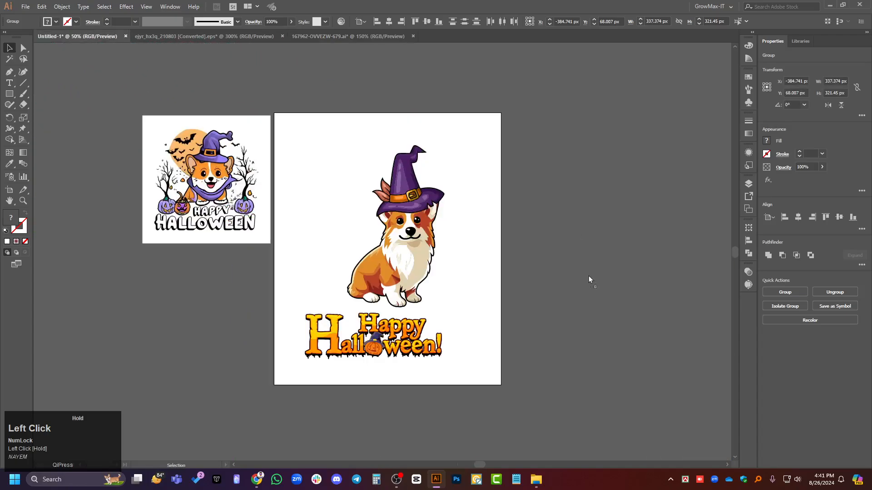
pyautogui.moveTo(588, 280); pyautogui.dragTo(588, 274)
pyautogui.click(460, 301)
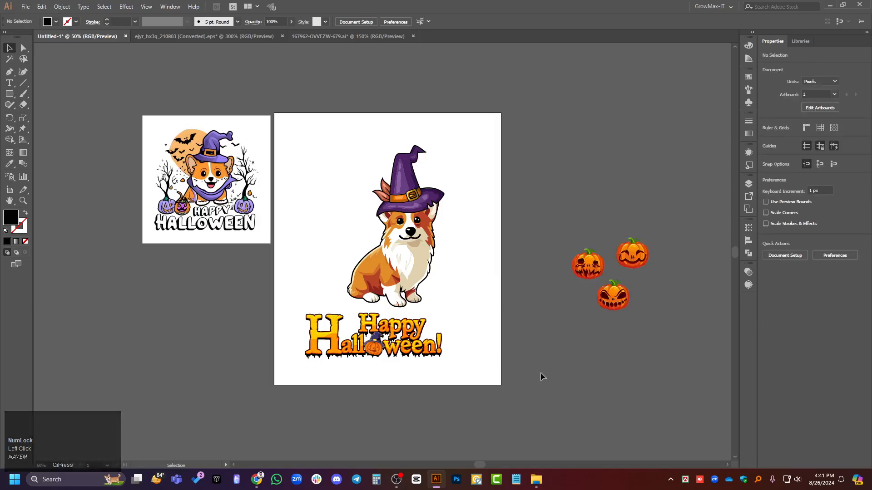
# Examine the trees and pumpkins in the reference corgi design, switch to Chrome and search Freepik for "halloween tree".
pyautogui.keyDown('alt'); pyautogui.scroll(3, 179, 202); pyautogui.keyUp('alt')
pyautogui.scroll(2, 408, 218)
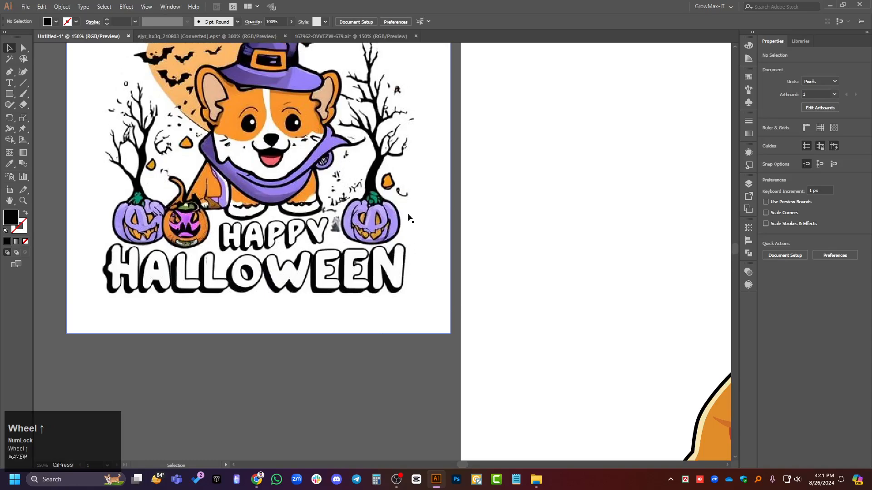
pyautogui.keyDown('alt'); pyautogui.scroll(-2, 381, 144); pyautogui.keyUp('alt')
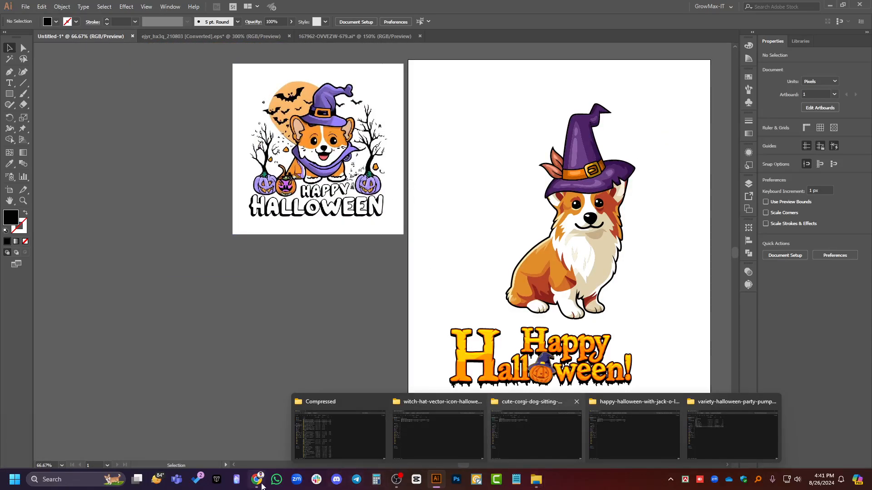
pyautogui.click(257, 480)
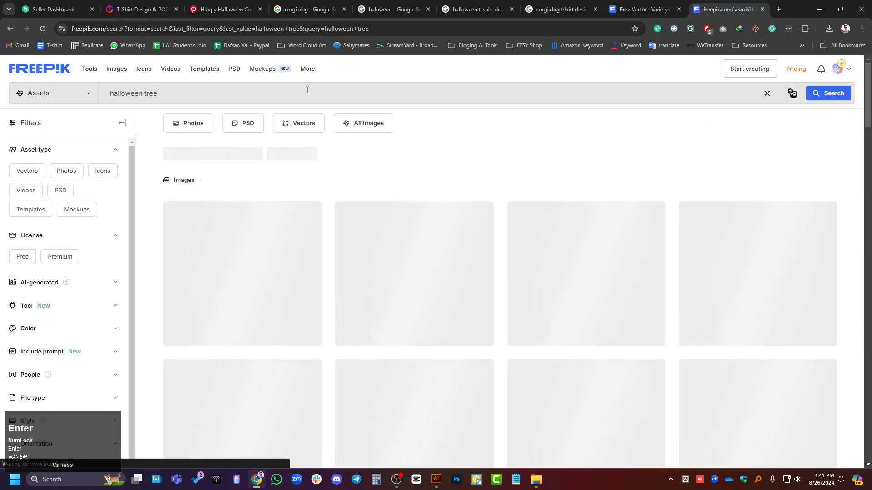
# Browse the "halloween tree" results for a spooky bare-branched tree vector that suits the corgi design.
pyautogui.scroll(-4, 590, 252)
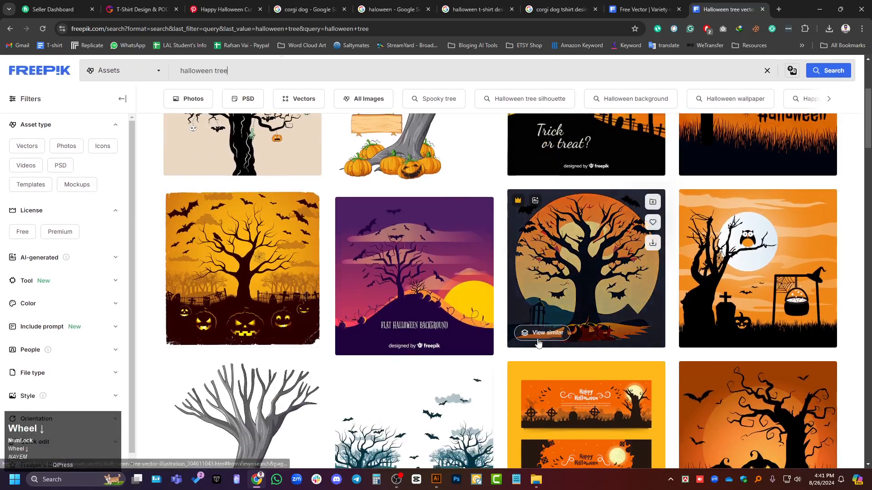
pyautogui.scroll(-4, 539, 344)
pyautogui.scroll(-7, 581, 362)
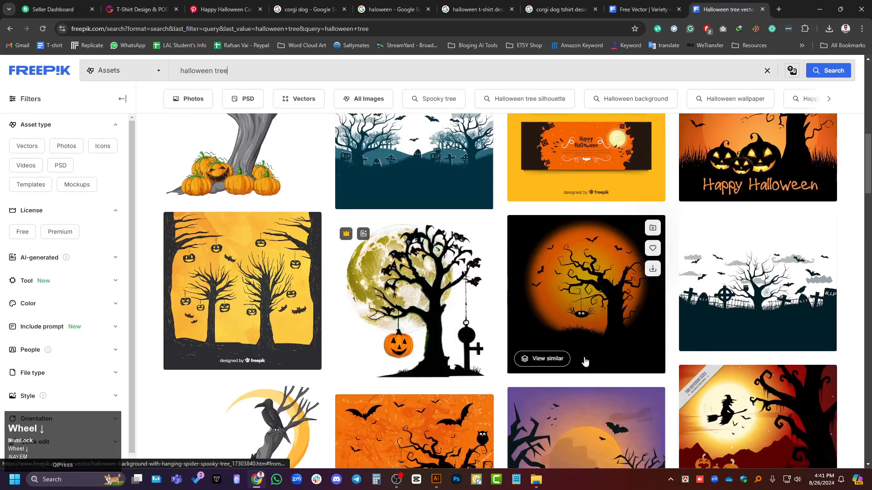
pyautogui.scroll(1, 585, 362)
pyautogui.scroll(3, 585, 362)
pyautogui.scroll(-4, 585, 362)
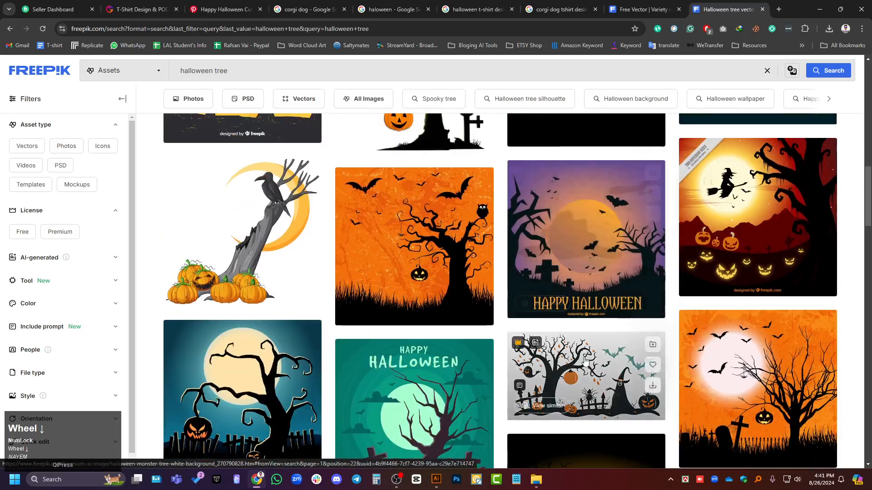
pyautogui.scroll(-1, 584, 362)
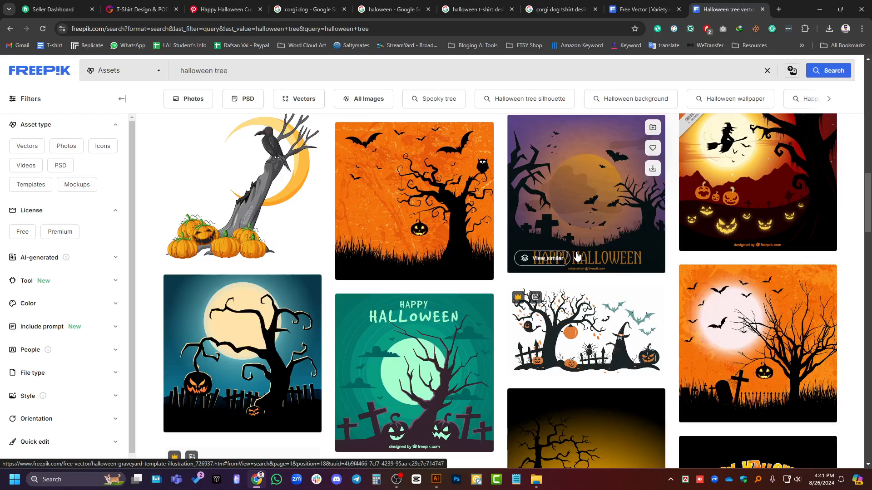
pyautogui.scroll(1, 575, 254)
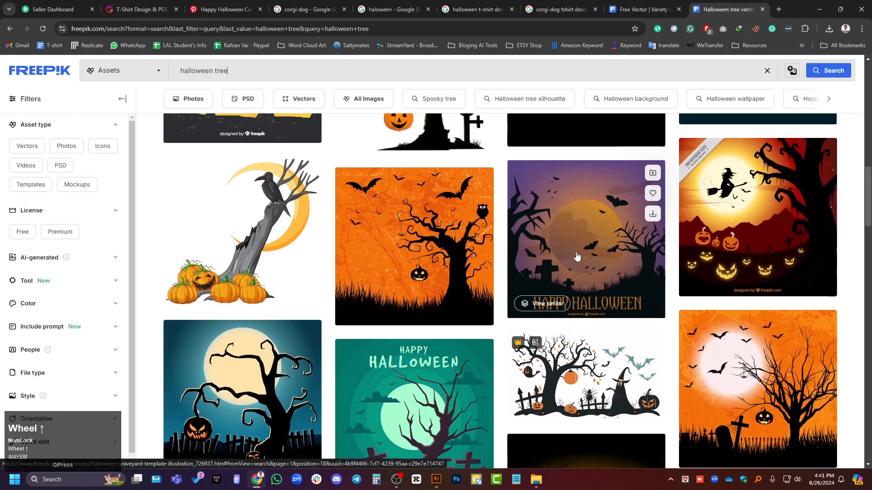
pyautogui.scroll(-2, 578, 253)
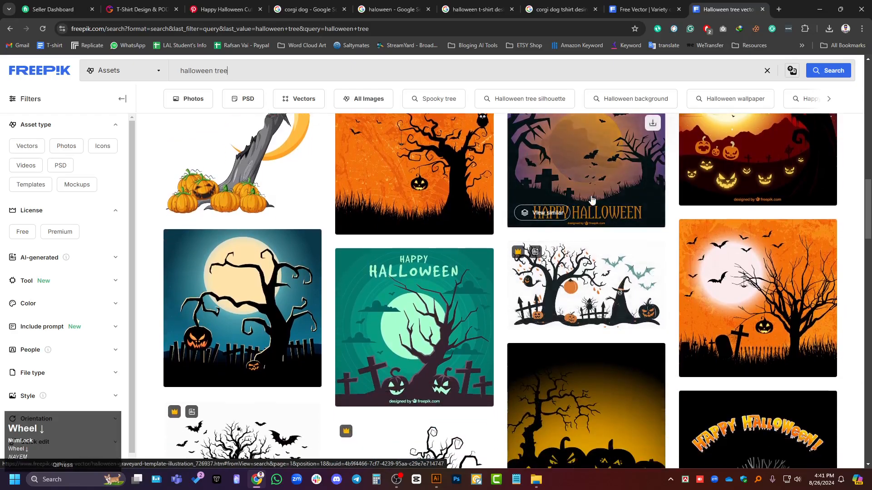
pyautogui.scroll(-3, 591, 200)
pyautogui.scroll(1, 589, 298)
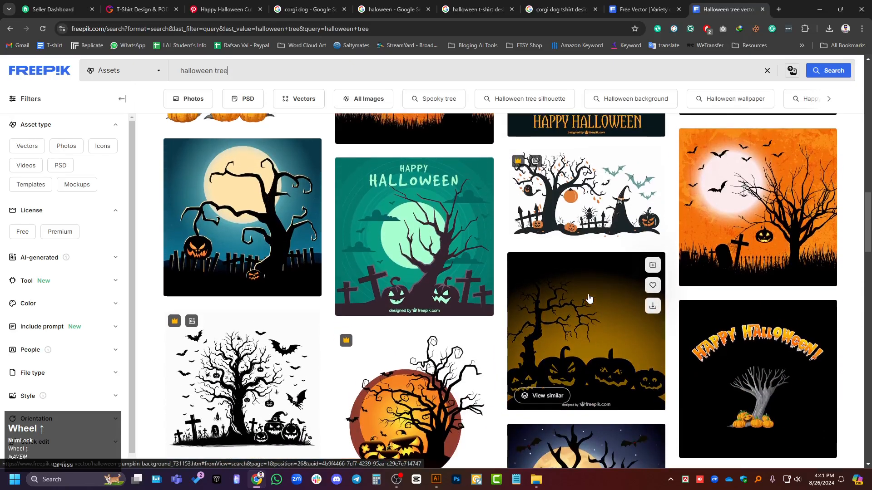
pyautogui.scroll(-4, 589, 298)
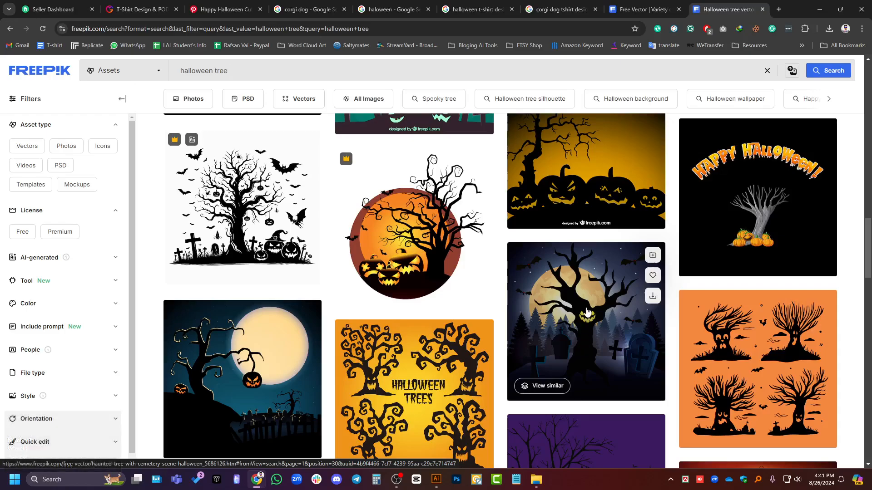
pyautogui.scroll(-3, 587, 313)
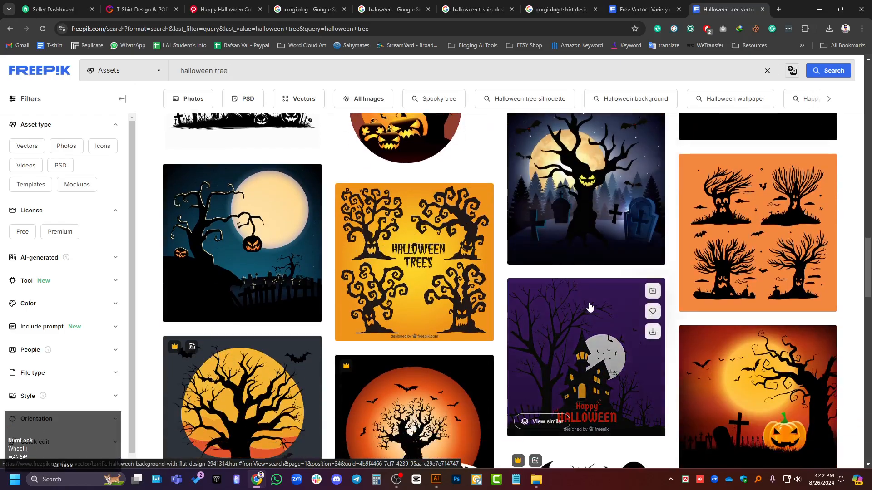
pyautogui.scroll(-4, 590, 307)
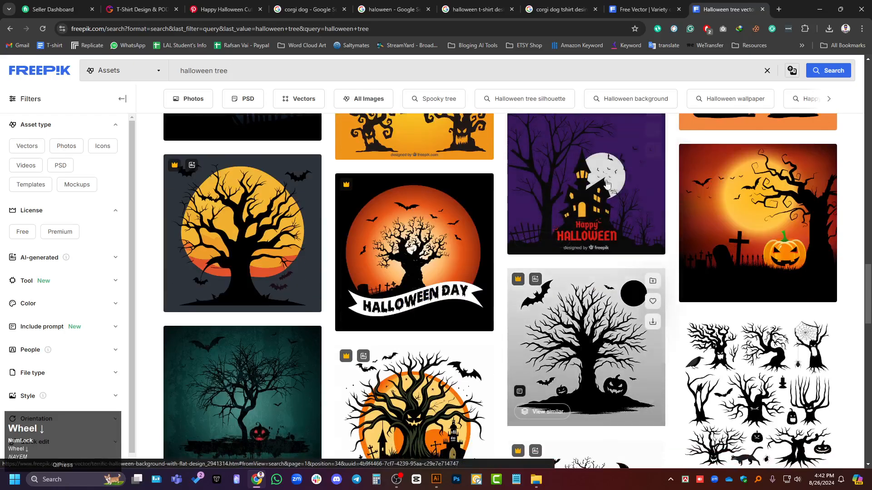
pyautogui.scroll(-3, 606, 183)
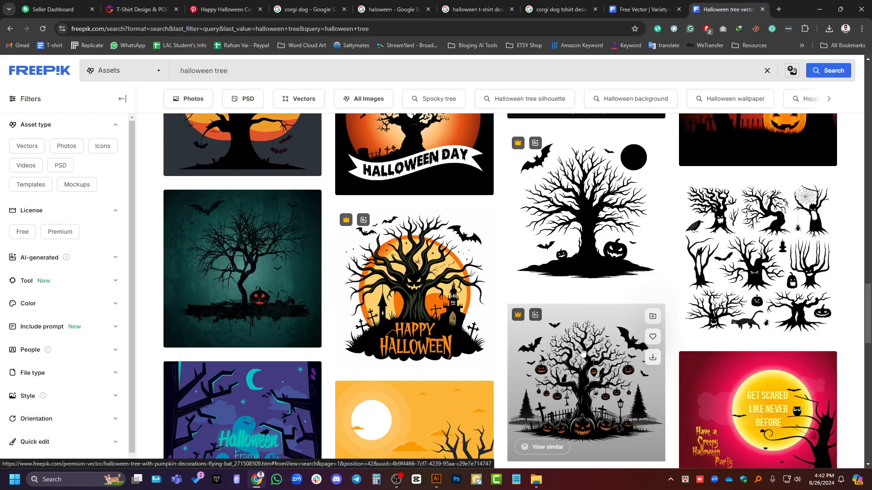
pyautogui.scroll(-8, 583, 351)
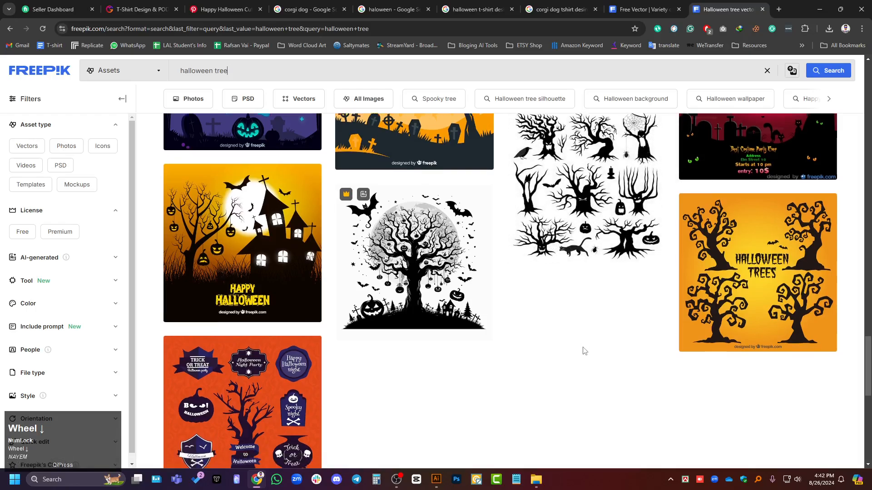
pyautogui.scroll(-2, 585, 351)
pyautogui.scroll(3, 585, 336)
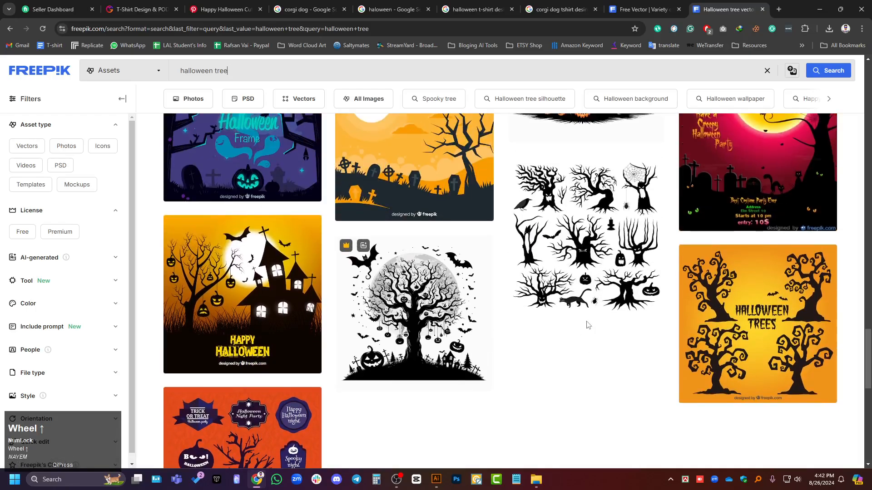
pyautogui.scroll(12, 588, 325)
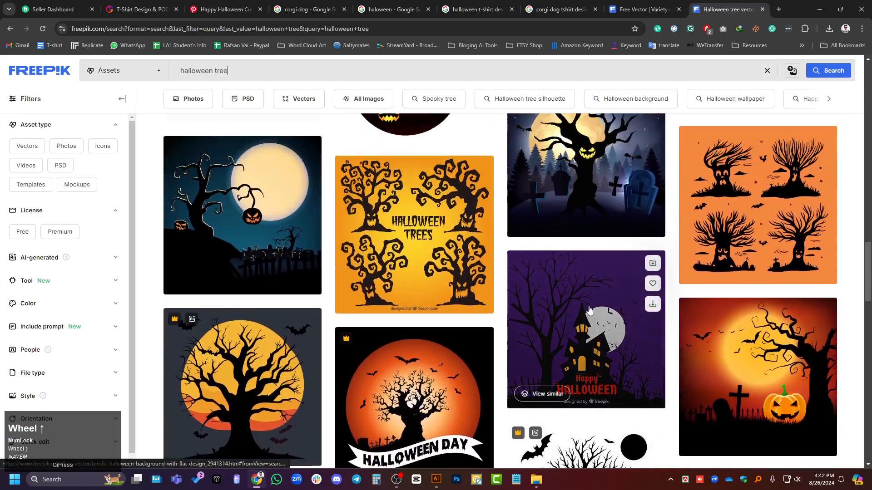
pyautogui.scroll(-16, 590, 308)
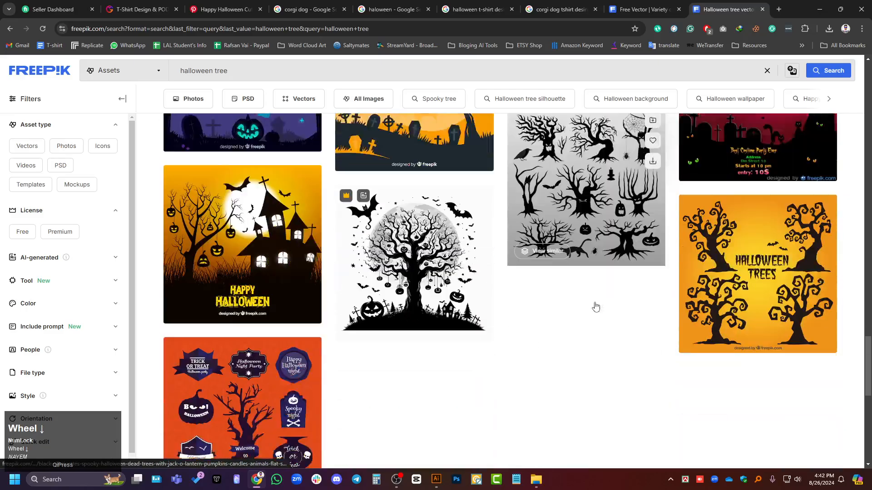
pyautogui.scroll(-1, 596, 307)
# Open the "Halloween tree with pumpkin decorations and flying bat" vector and download it to the Compressed folder.
pyautogui.click(409, 273)
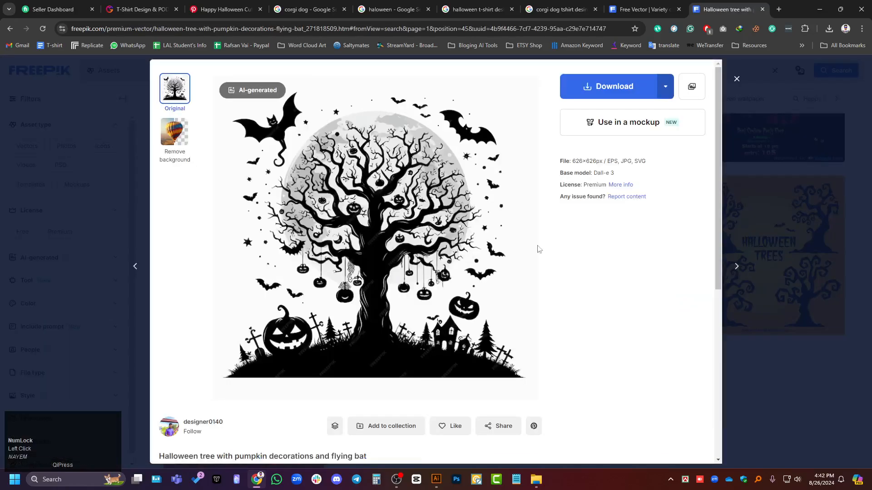
pyautogui.click(601, 89)
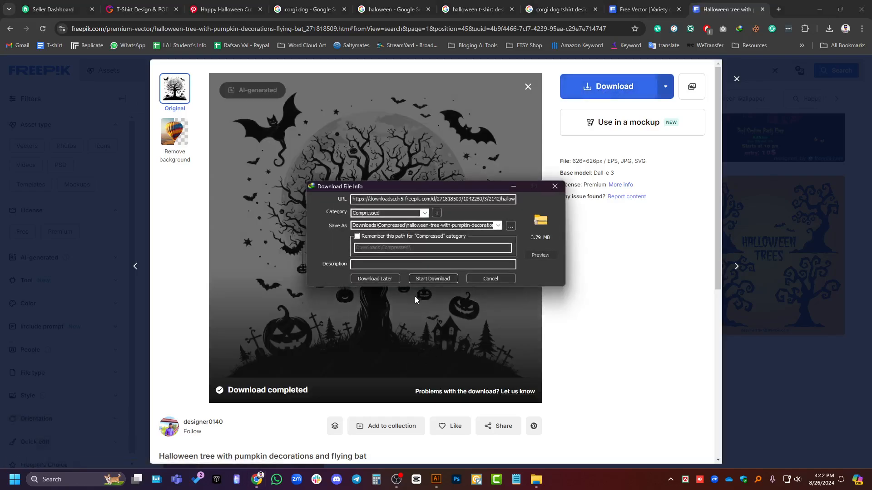
pyautogui.click(427, 282)
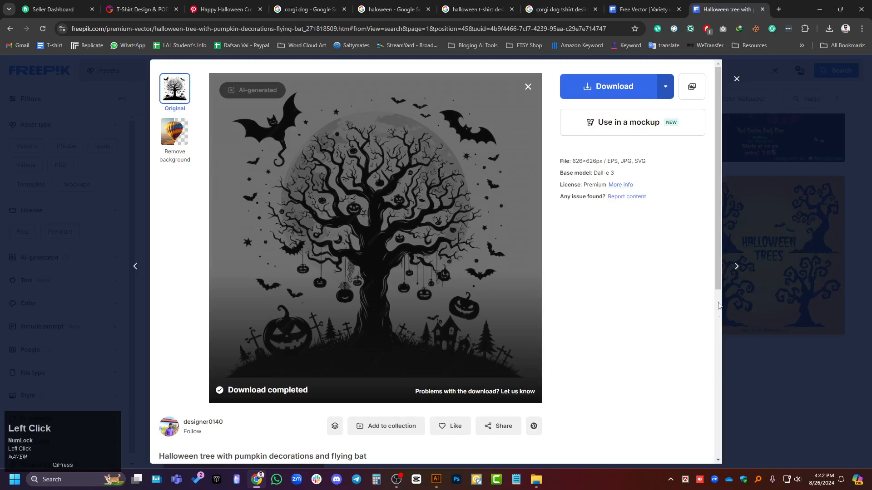
# Switch to the Compressed downloads folder and extract the halloween-tree-with-pumpkin-decorations-flying-bat archive.
pyautogui.moveTo(533, 475)
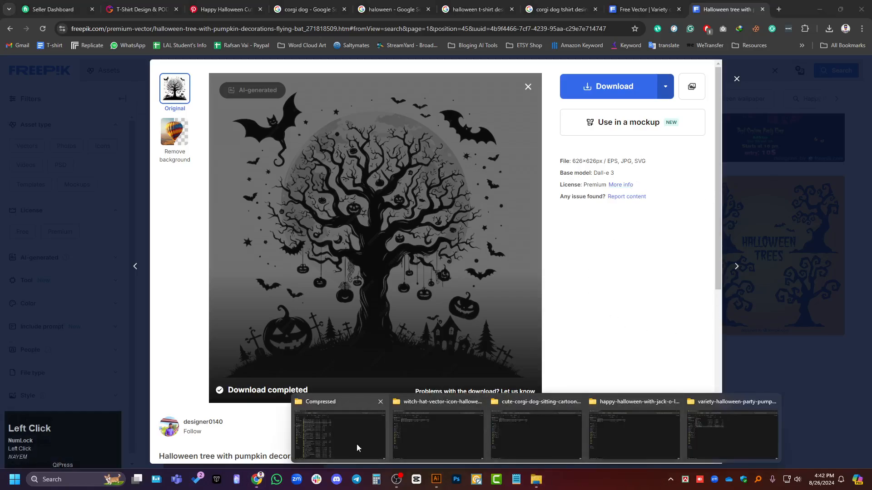
pyautogui.click(345, 425)
pyautogui.rightClick(96, 95)
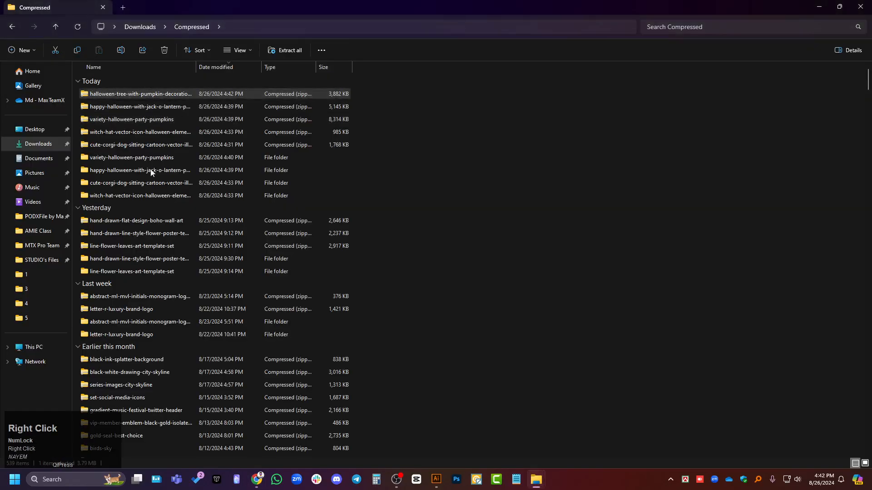
pyautogui.click(129, 199)
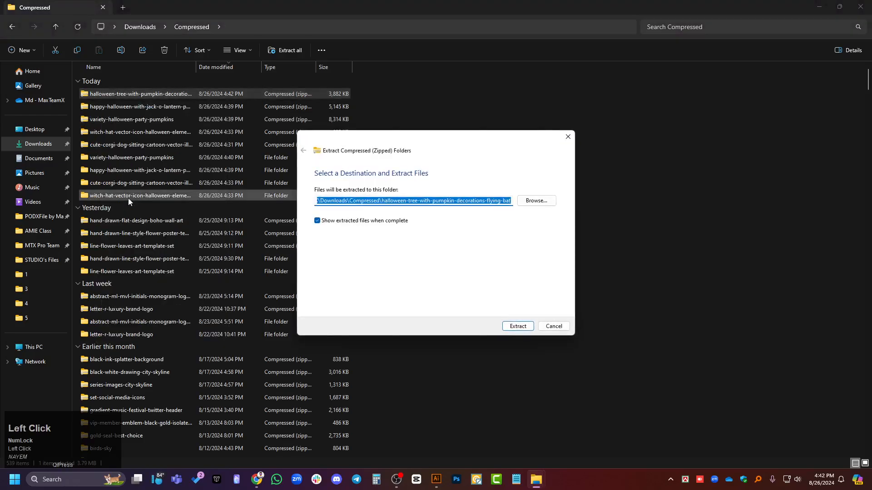
pyautogui.press('Return')
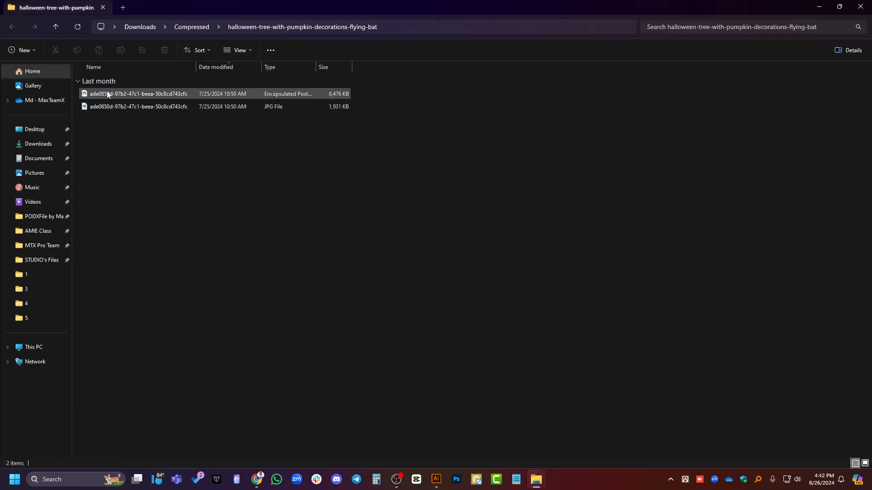
# Open the extracted Halloween tree EPS in Illustrator, retaining the 9-slice scaling option for symbols.
pyautogui.click(119, 94)
pyautogui.moveTo(119, 94); pyautogui.dragTo(504, 35)
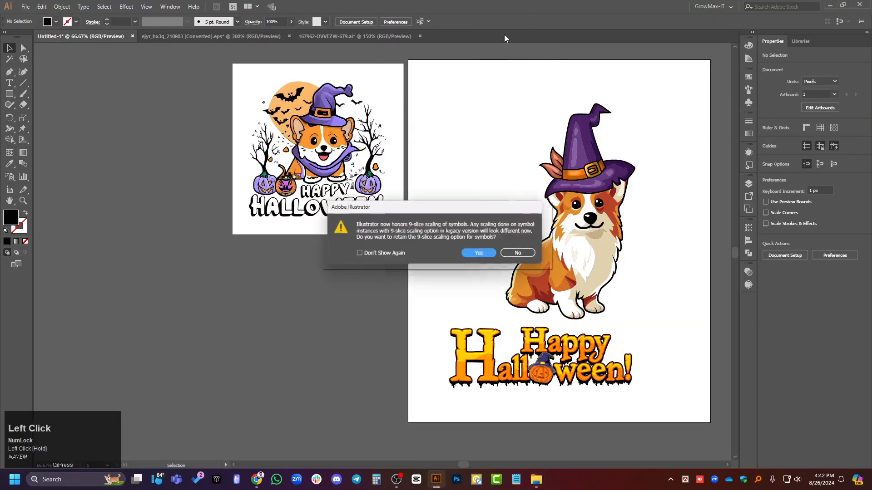
pyautogui.click(481, 255)
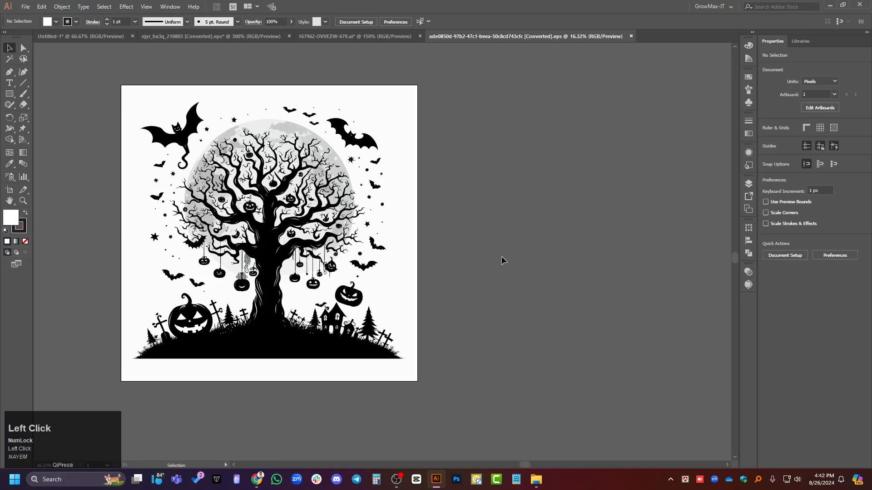
# Ungroup the tree artwork, separate its white background square from it, and regroup the remaining tree, moon and bat shapes.
pyautogui.keyDown('alt'); pyautogui.scroll(-1, 522, 252); pyautogui.keyUp('alt')
pyautogui.moveTo(385, 253); pyautogui.dragTo(577, 256)
pyautogui.moveTo(598, 157); pyautogui.dragTo(521, 116)
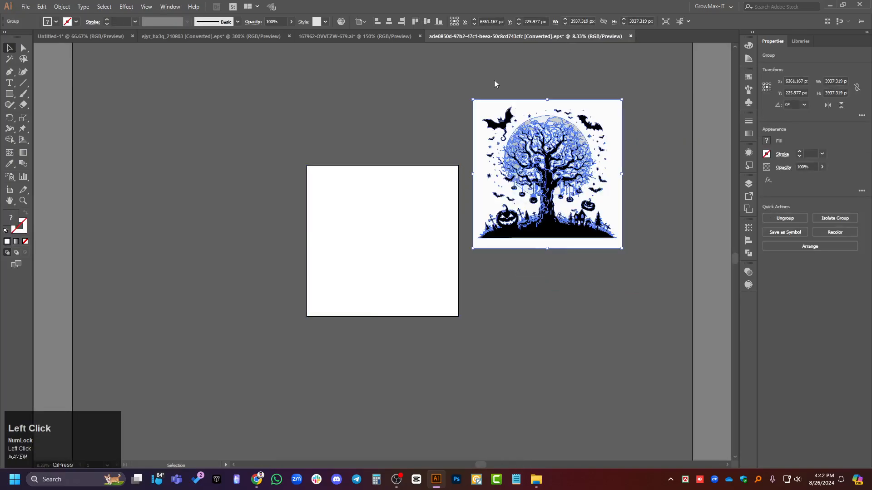
pyautogui.rightClick(494, 81)
pyautogui.click(522, 158)
pyautogui.click(574, 351)
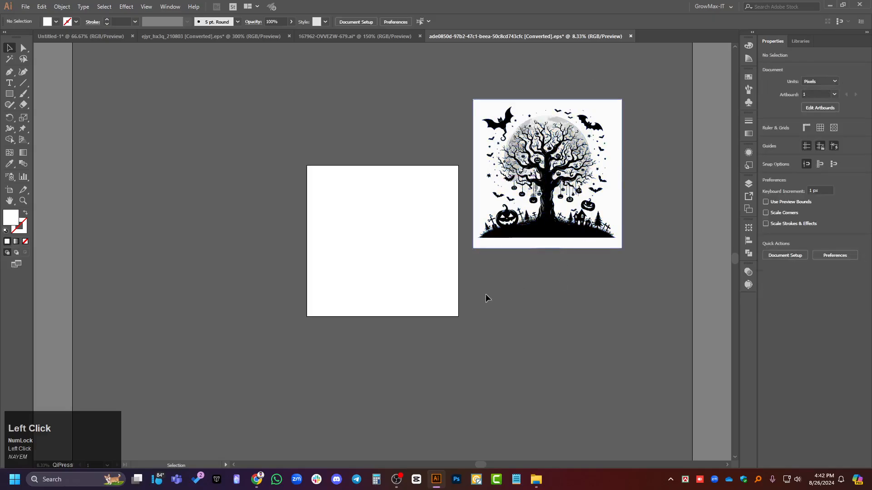
pyautogui.moveTo(485, 294); pyautogui.dragTo(470, 306)
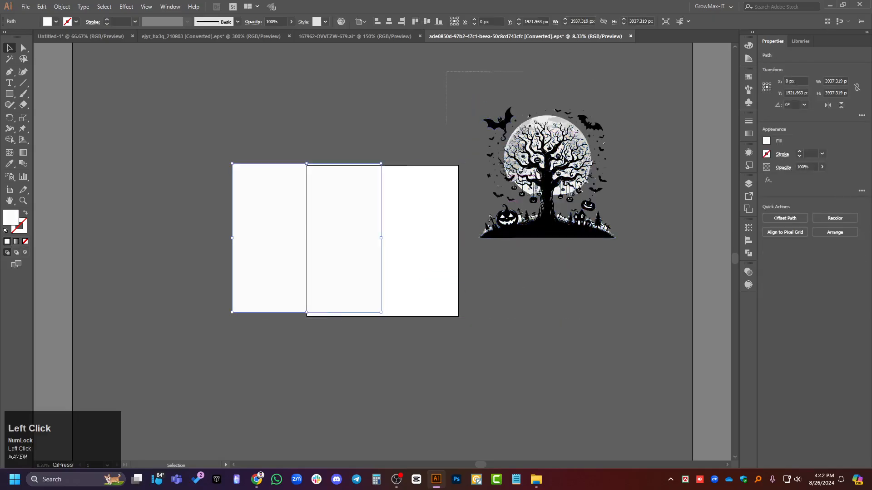
pyautogui.moveTo(661, 284); pyautogui.dragTo(660, 285)
pyautogui.hotkey('ctrl', 'g')
pyautogui.click(607, 289)
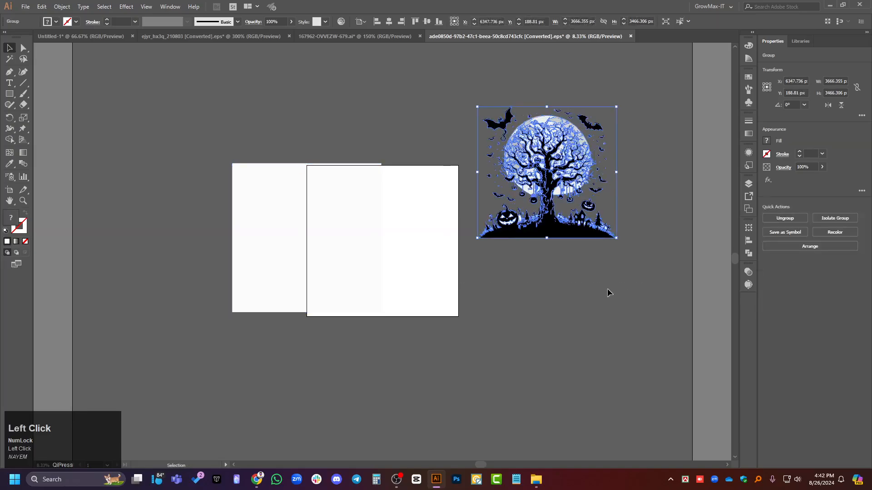
# Transfer the background-free tree group into the Untitled-1 document.
pyautogui.moveTo(563, 171); pyautogui.dragTo(97, 38)
pyautogui.moveTo(305, 319); pyautogui.dragTo(354, 313)
pyautogui.scroll(-3, 422, 274)
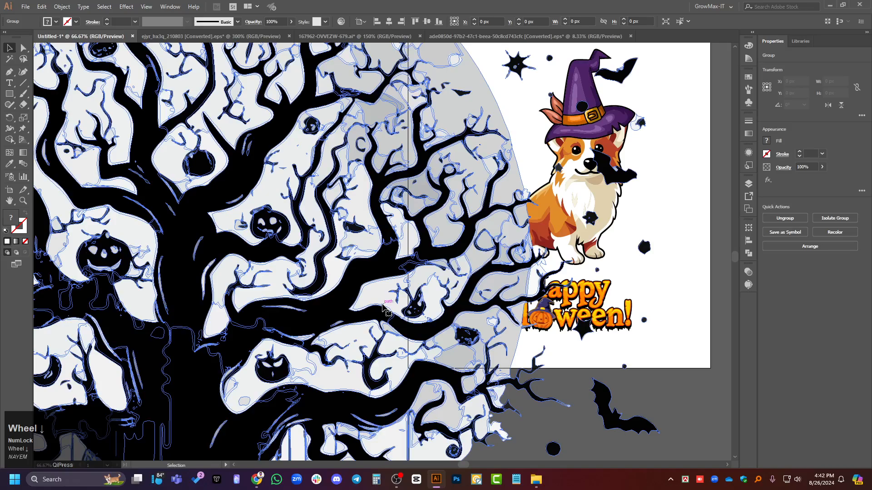
pyautogui.scroll(-1, 422, 274)
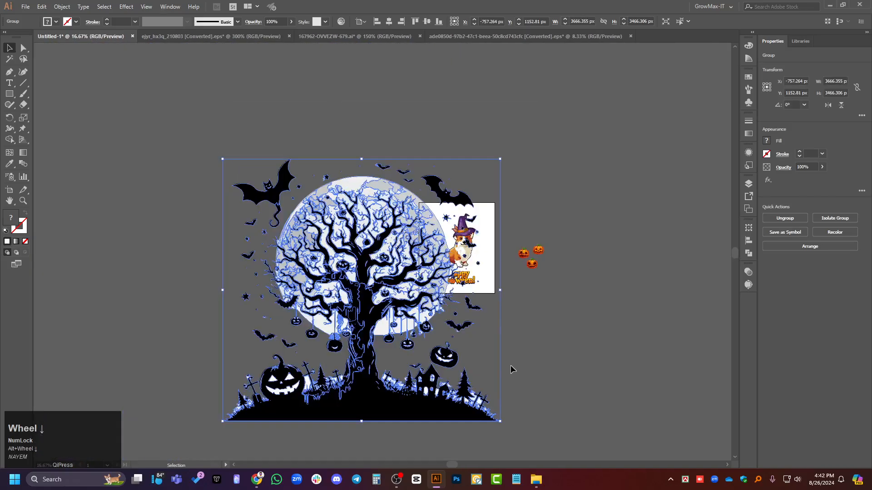
# Scale the tree artwork down to about 1254 × 1186 px and place it just above the artboard.
pyautogui.moveTo(507, 424); pyautogui.dragTo(409, 336)
pyautogui.click(496, 421)
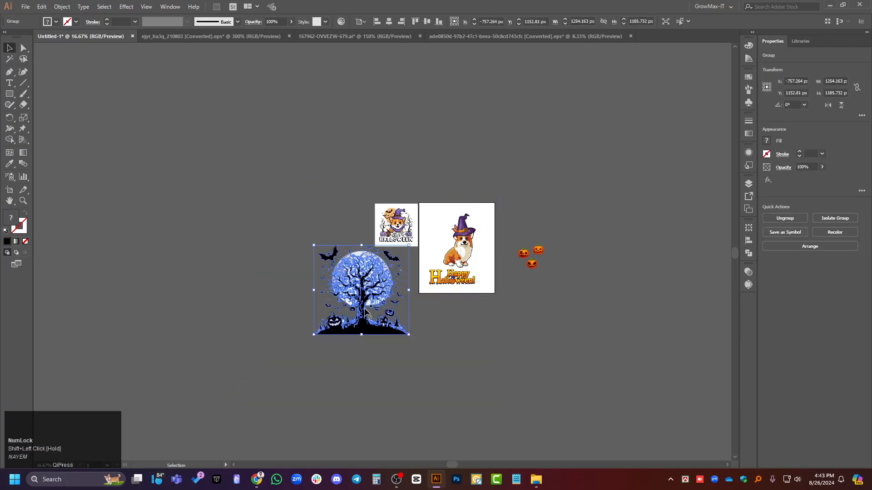
pyautogui.moveTo(365, 310); pyautogui.dragTo(477, 165)
pyautogui.scroll(3, 486, 167)
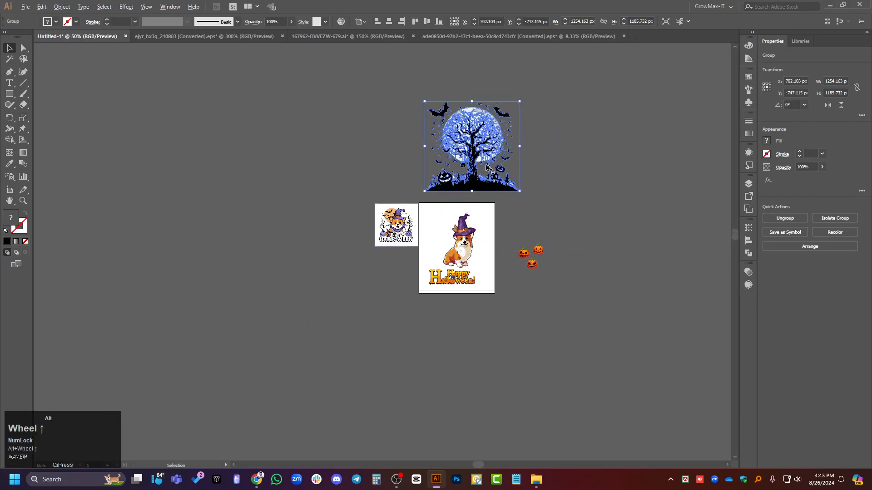
pyautogui.click(603, 186)
pyautogui.scroll(-2, 609, 203)
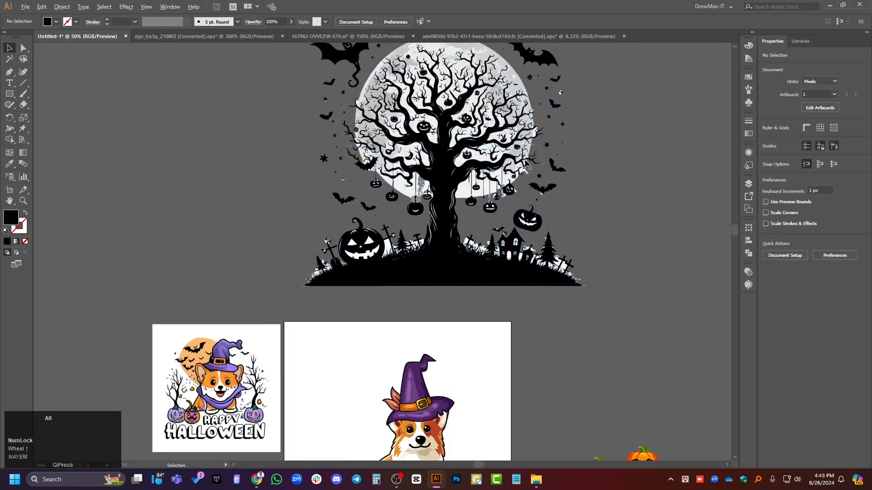
pyautogui.scroll(1, 497, 241)
pyautogui.scroll(1, 497, 242)
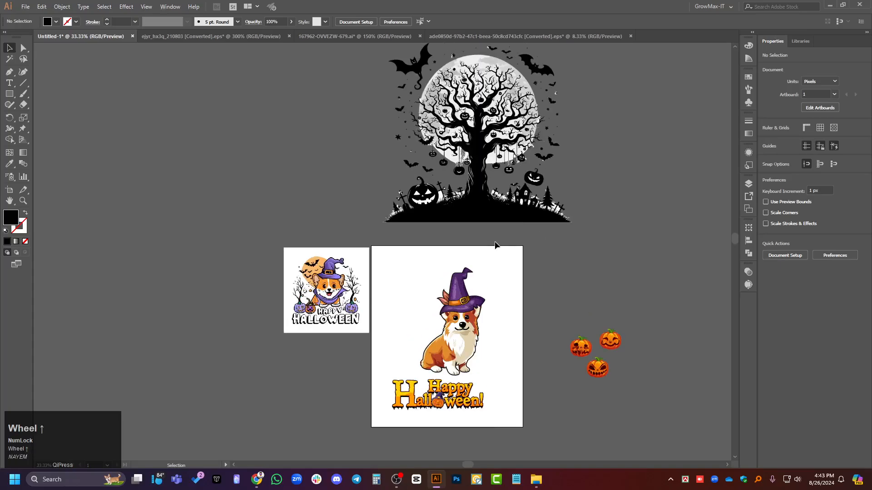
pyautogui.scroll(-4, 493, 239)
pyautogui.scroll(-2, 513, 241)
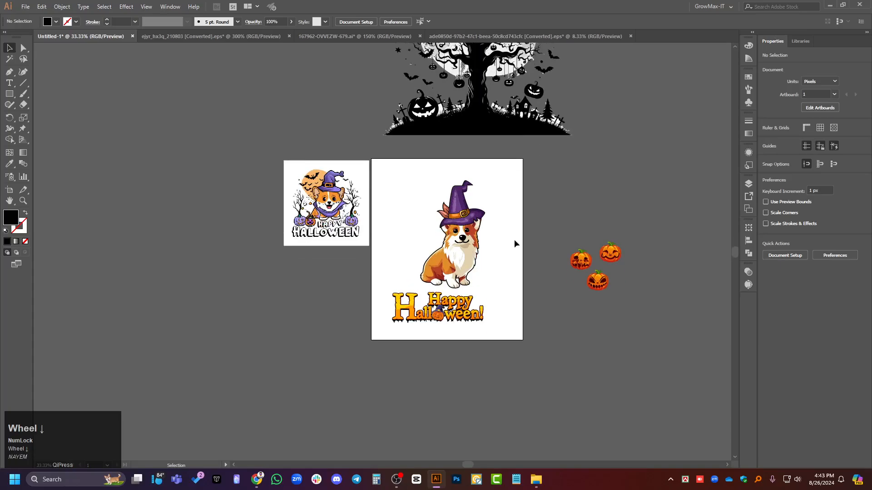
# Scale the tree artwork to about 916 × 866 px over the corgi and center it on the artboard.
pyautogui.moveTo(496, 155); pyautogui.dragTo(596, 294)
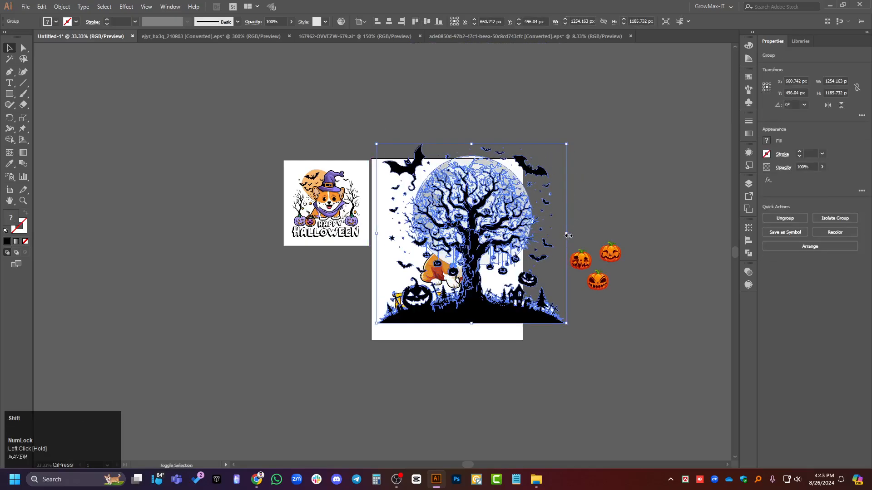
pyautogui.moveTo(568, 235); pyautogui.dragTo(515, 235)
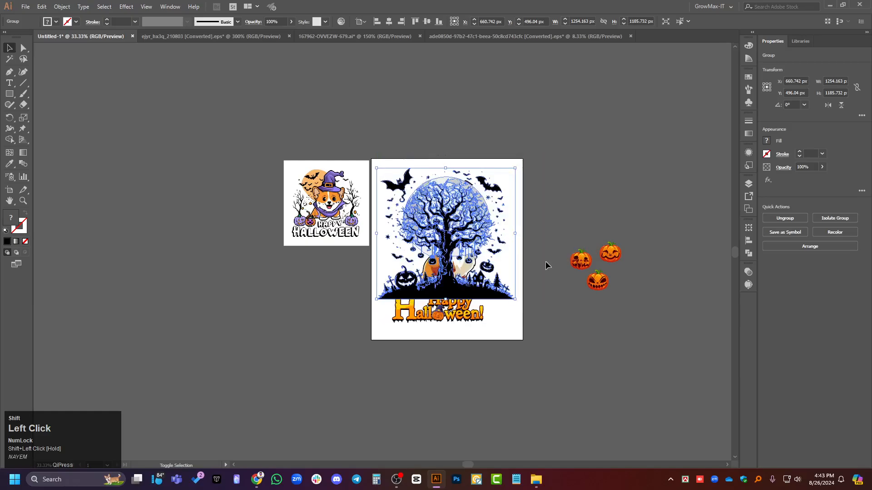
pyautogui.click(749, 241)
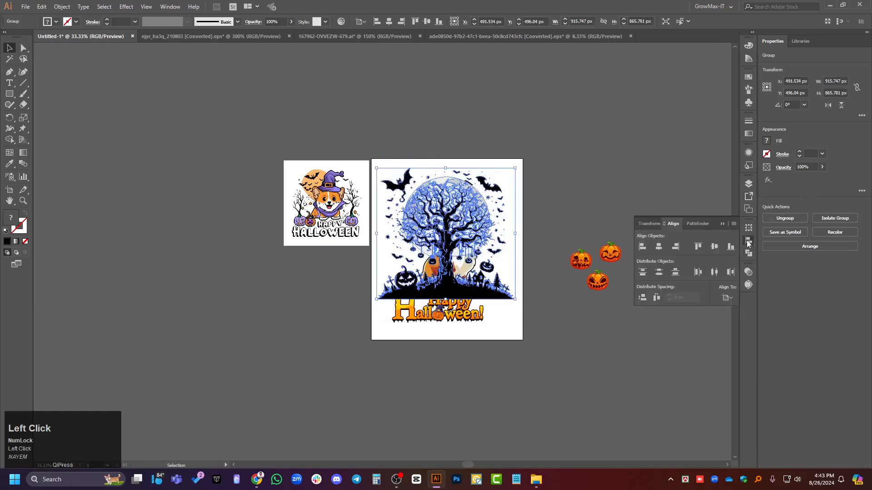
pyautogui.click(714, 247)
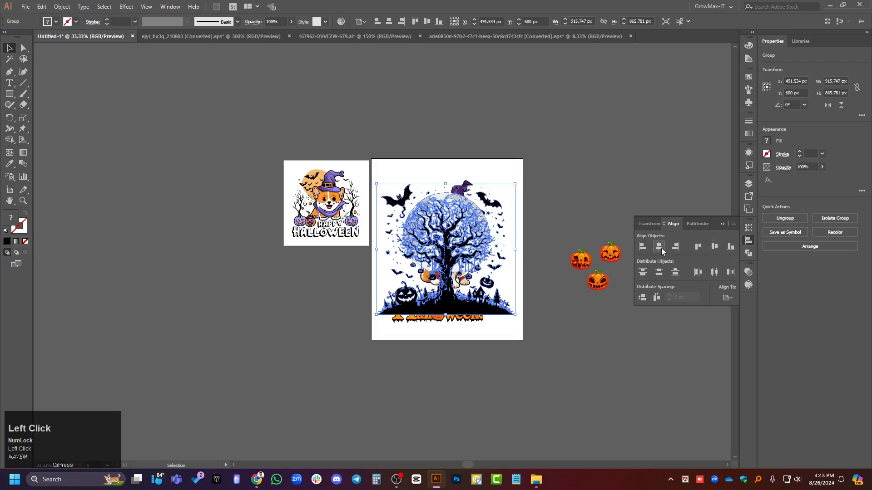
pyautogui.click(479, 374)
# Send the tree artwork to the back, behind the corgi and the "Happy Halloween!" lettering.
pyautogui.scroll(1, 479, 371)
pyautogui.click(453, 282)
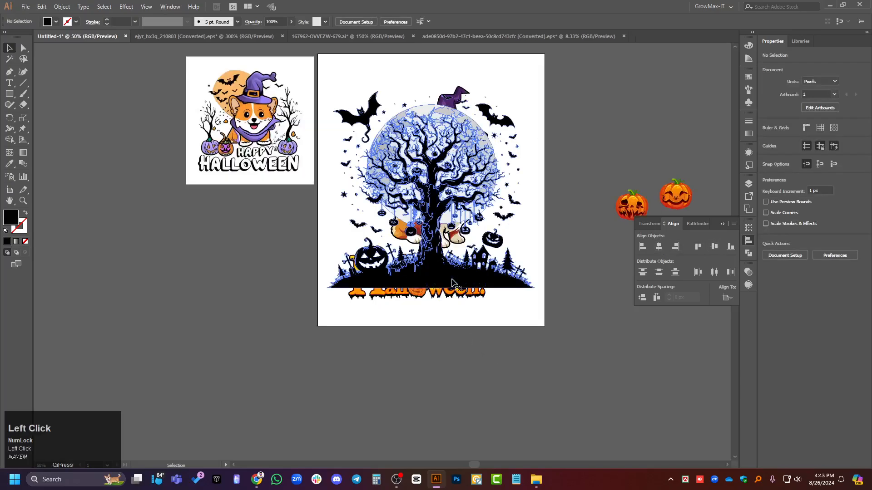
pyautogui.hotkey('ctrl', 'shift', '[')
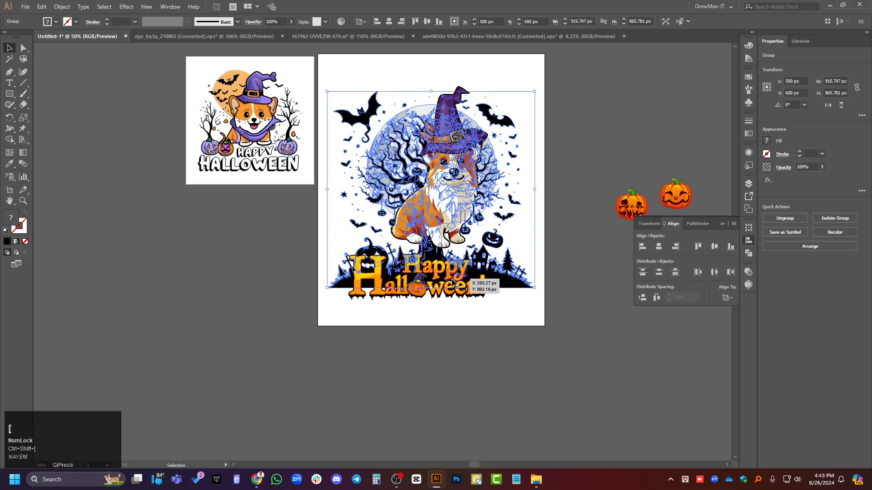
pyautogui.click(467, 378)
pyautogui.scroll(1, 488, 330)
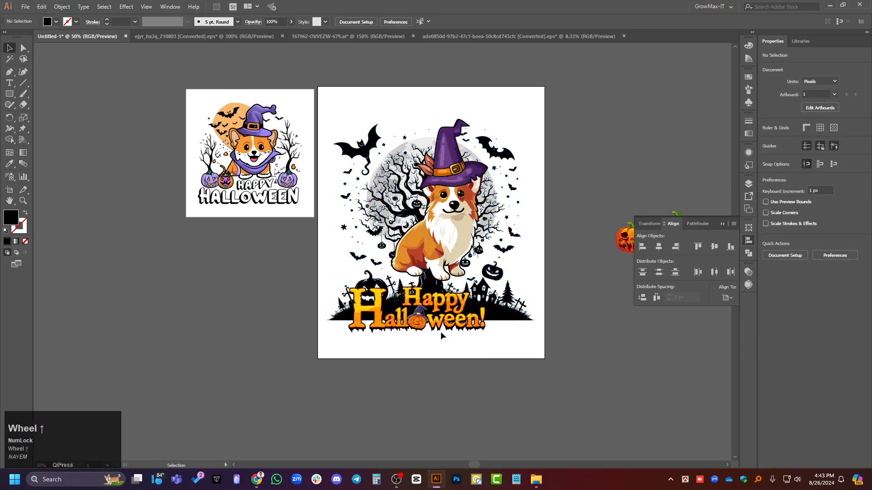
# Move the "Happy Halloween!" lettering off the design to just below the artboard.
pyautogui.moveTo(460, 295); pyautogui.dragTo(464, 375)
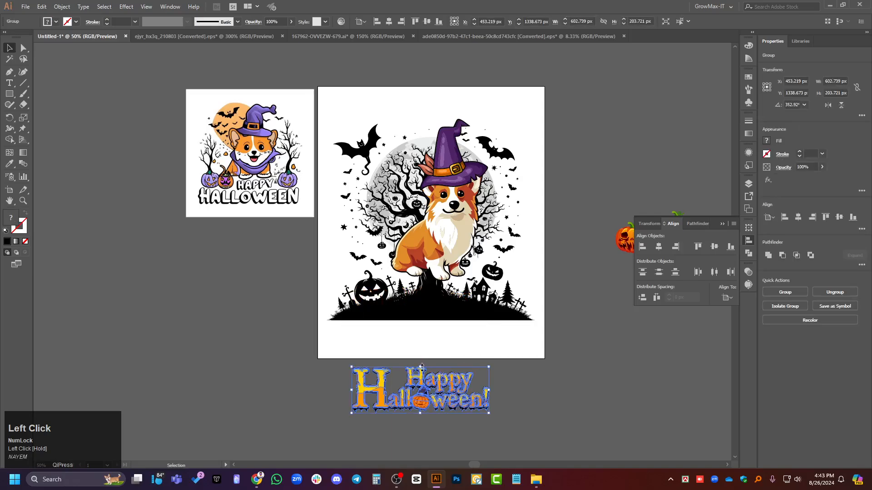
pyautogui.keyDown('alt'); pyautogui.scroll(-1, 424, 355); pyautogui.keyUp('alt')
pyautogui.keyDown('alt'); pyautogui.scroll(1, 481, 336); pyautogui.keyUp('alt')
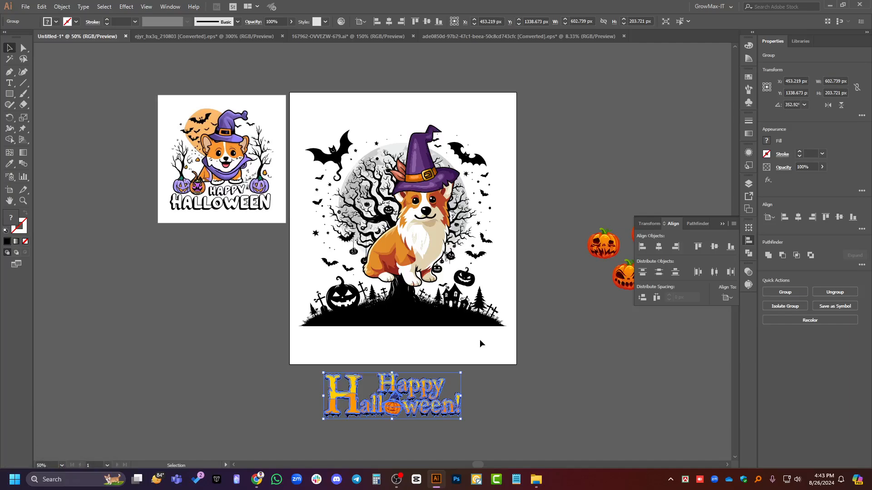
pyautogui.keyDown('alt'); pyautogui.scroll(1, 414, 230); pyautogui.keyUp('alt')
pyautogui.scroll(-1, 416, 227)
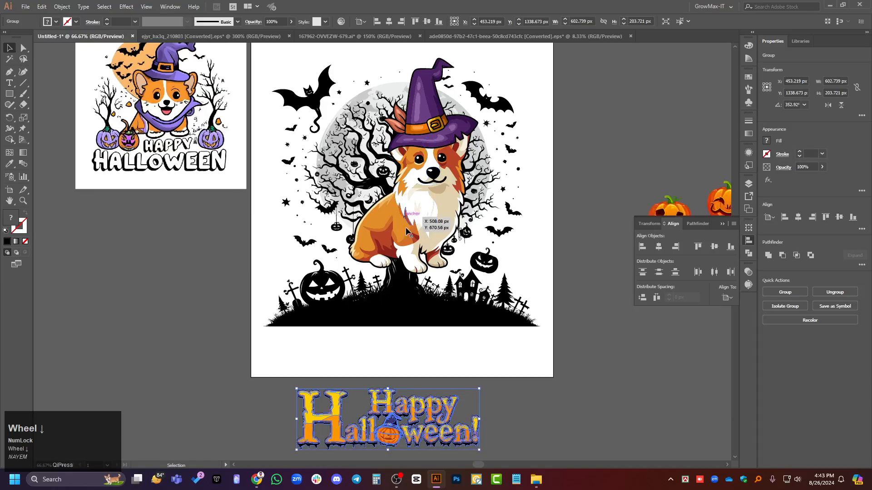
# Move the witch-hat corgi down so it sits on the black hill in front of the tree.
pyautogui.click(419, 208)
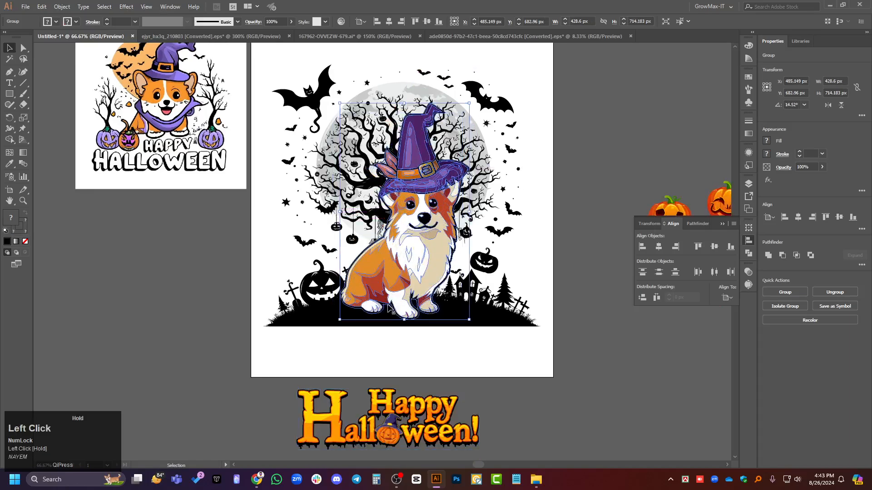
pyautogui.keyDown('alt'); pyautogui.scroll(1, 387, 315); pyautogui.keyUp('alt')
pyautogui.moveTo(402, 286); pyautogui.dragTo(404, 292)
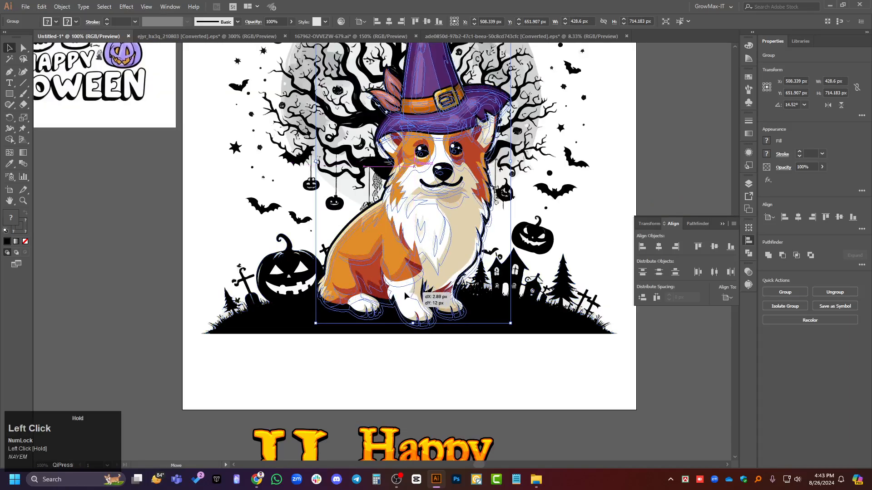
pyautogui.click(470, 367)
# Align the corgi's bottom edge with the bottom edge of the tree artwork's hill.
pyautogui.scroll(-3, 463, 366)
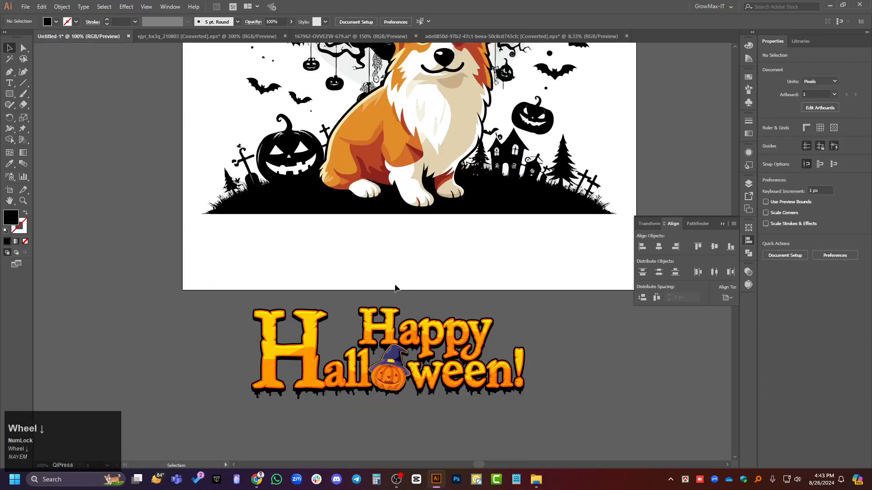
pyautogui.keyDown('alt'); pyautogui.scroll(2, 423, 201); pyautogui.keyUp('alt')
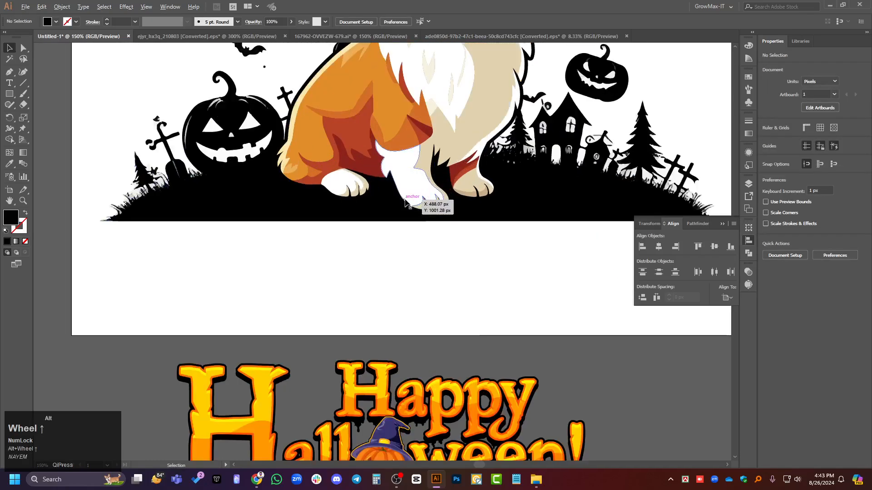
pyautogui.moveTo(423, 201); pyautogui.dragTo(439, 241)
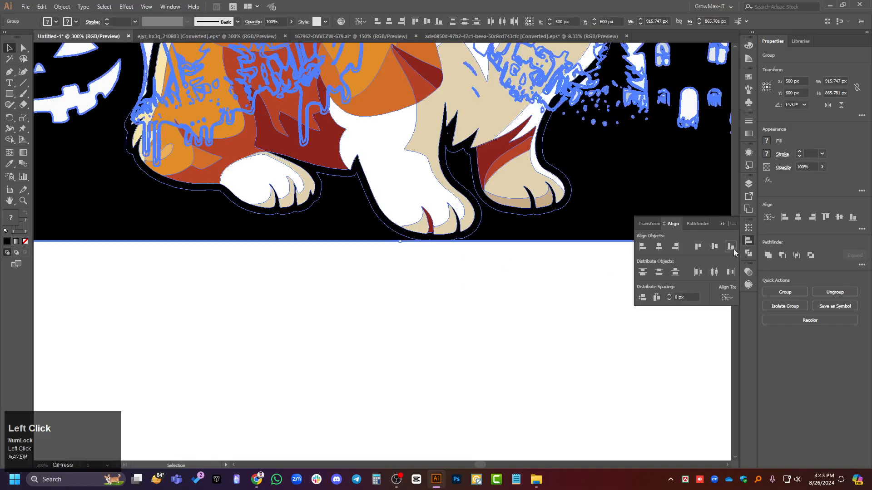
pyautogui.click(403, 306)
# Center the corgi horizontally on the tree artwork.
pyautogui.keyDown('alt'); pyautogui.scroll(-4, 472, 318); pyautogui.keyUp('alt')
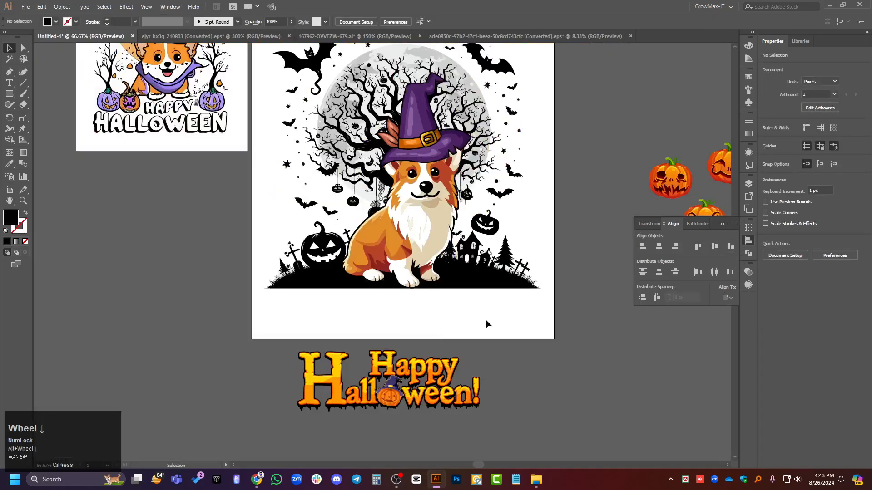
pyautogui.moveTo(486, 320); pyautogui.dragTo(348, 286)
pyautogui.click(567, 311)
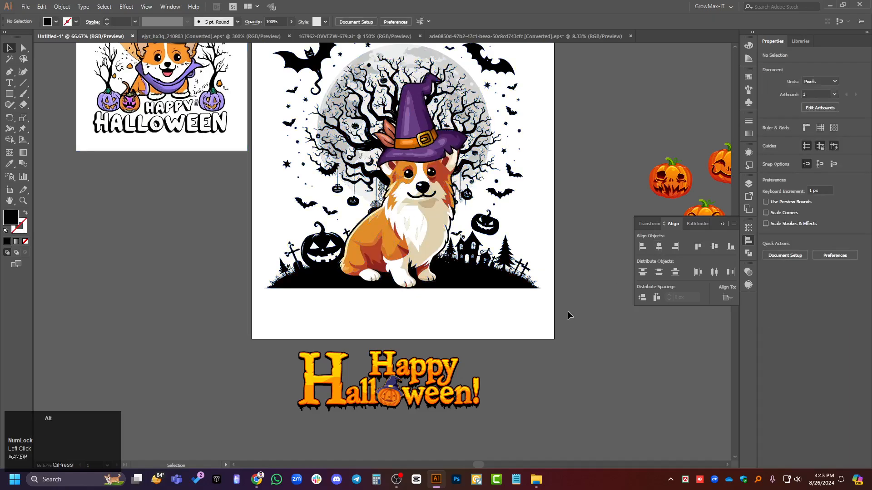
pyautogui.scroll(-1, 567, 311)
pyautogui.click(453, 118)
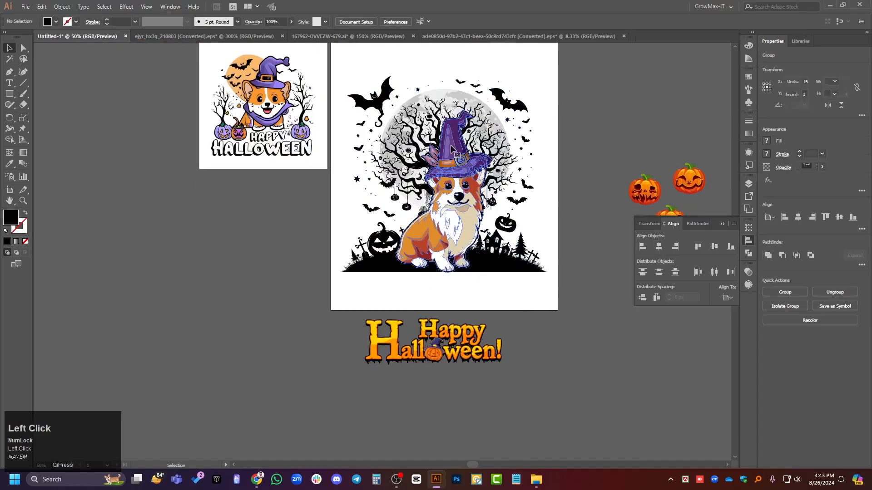
# Enlarge the witch-hat corgi proportionally upward to about 485 × 808 px, keeping its paws at the bottom of the hill.
pyautogui.moveTo(445, 110); pyautogui.dragTo(445, 88)
pyautogui.click(617, 120)
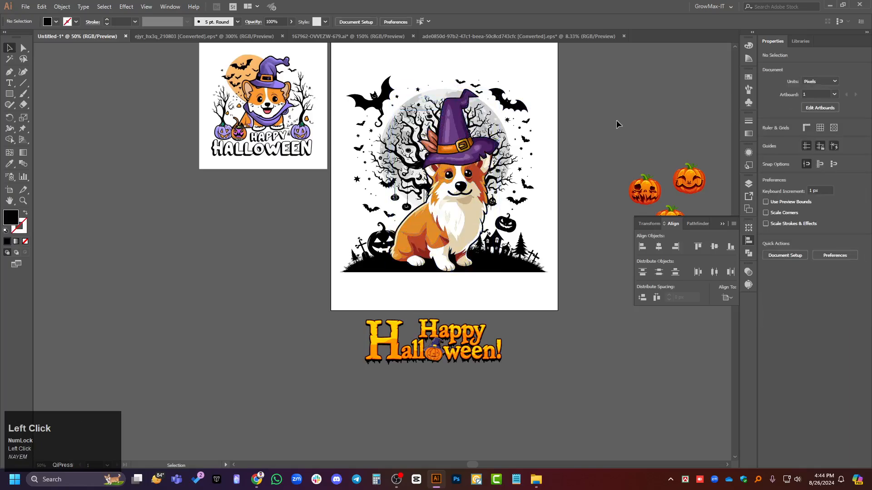
pyautogui.scroll(-1, 617, 120)
pyautogui.scroll(1, 614, 154)
# Place the jagged-mouthed pumpkin over the black pumpkin beside the corgi's back and enlarge it proportionally to about 186 × 177 px.
pyautogui.click(644, 180)
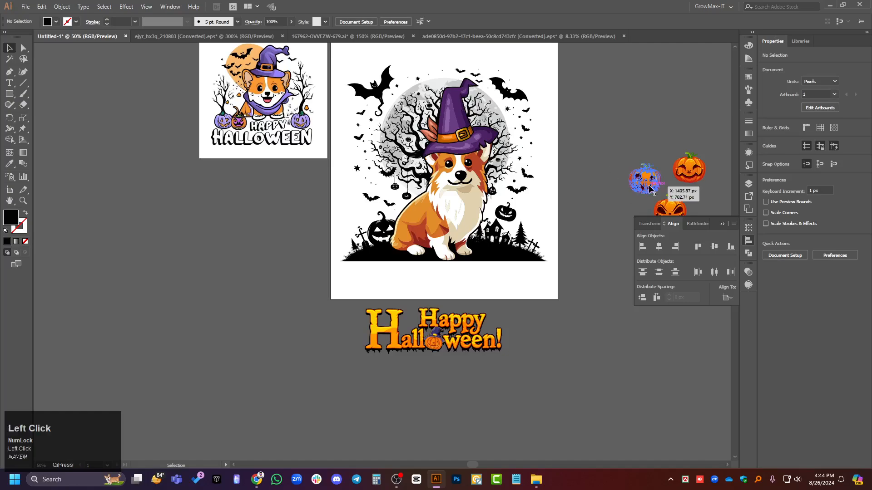
pyautogui.scroll(1, 383, 319)
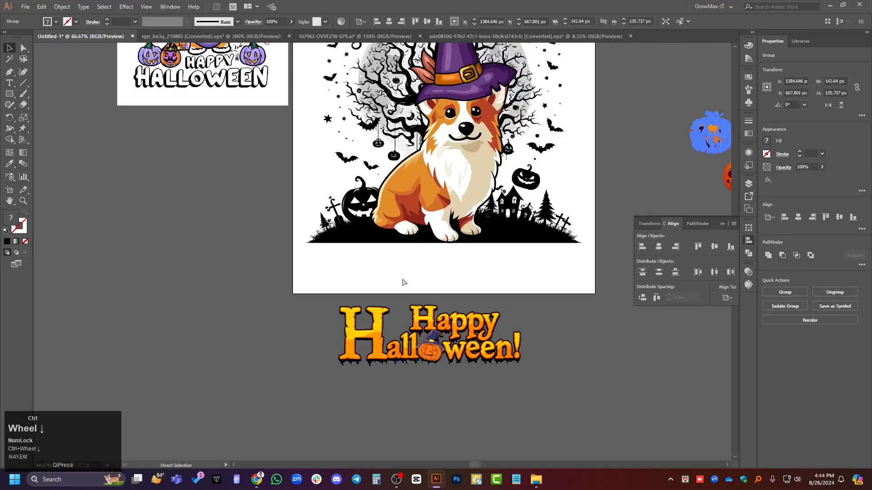
pyautogui.moveTo(712, 134); pyautogui.dragTo(361, 203)
pyautogui.scroll(1, 359, 214)
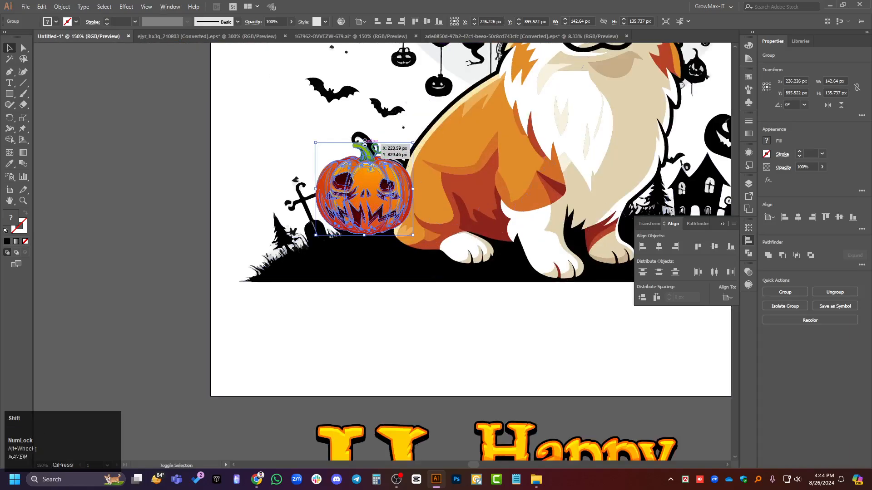
pyautogui.moveTo(365, 143); pyautogui.dragTo(366, 114)
pyautogui.moveTo(371, 185); pyautogui.dragTo(373, 199)
# Bring the corgi to the front so it overlaps the jagged-mouthed pumpkin.
pyautogui.click(476, 179)
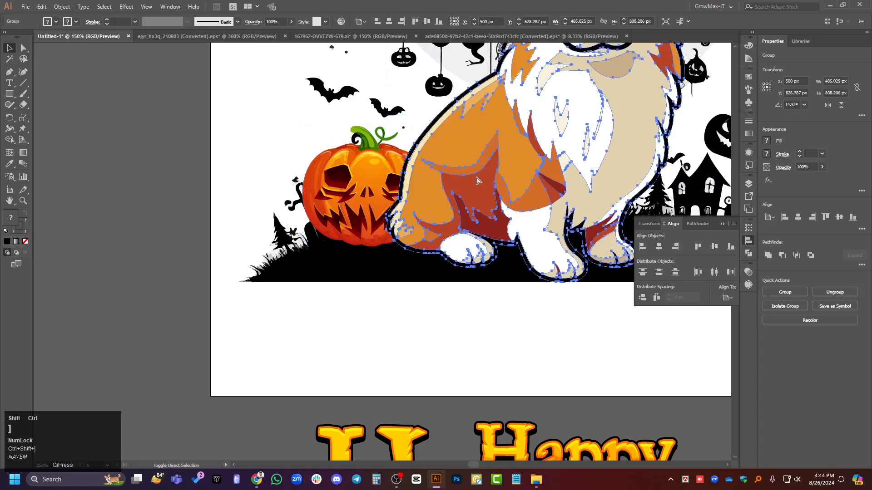
pyautogui.click(461, 326)
pyautogui.keyDown('alt'); pyautogui.scroll(-3, 304, 287); pyautogui.keyUp('alt')
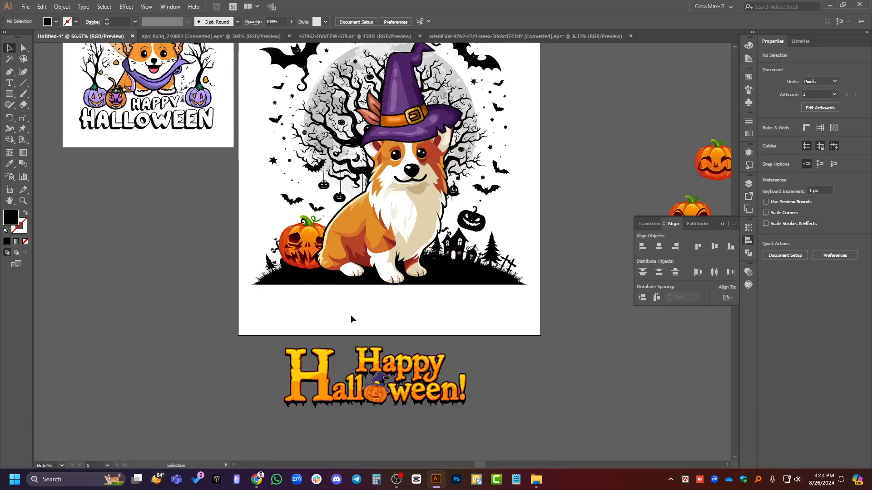
pyautogui.moveTo(302, 257); pyautogui.dragTo(650, 155)
pyautogui.scroll(3, 422, 266)
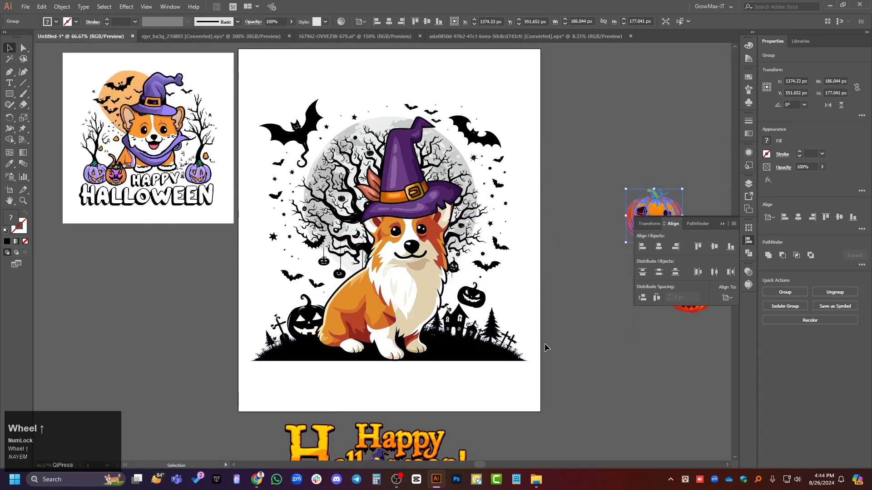
pyautogui.scroll(-2, 545, 345)
pyautogui.hscroll(1, 552, 345)
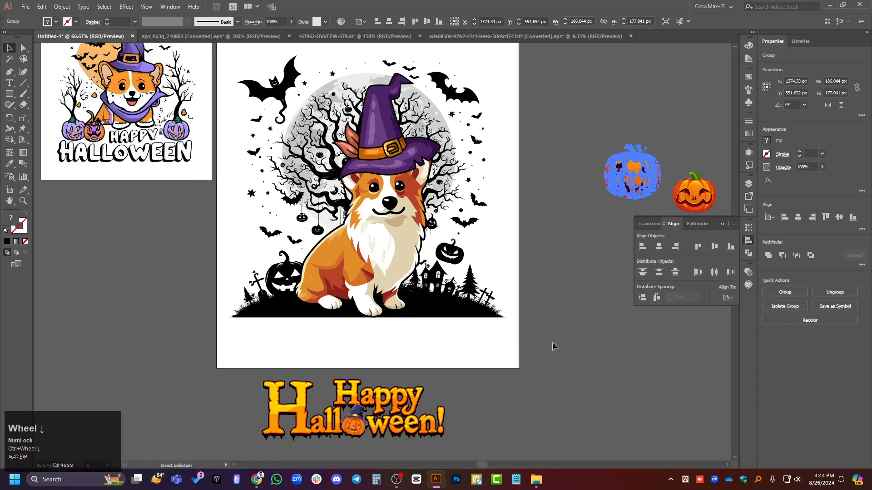
pyautogui.scroll(2, 363, 98)
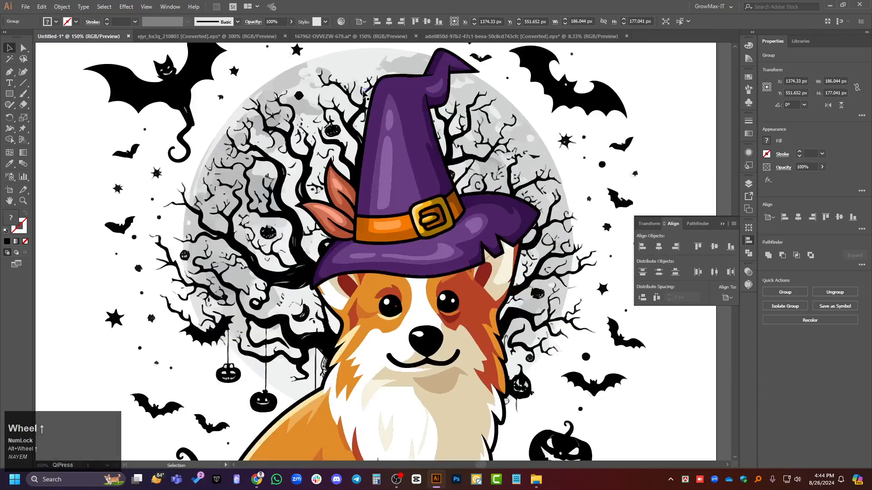
pyautogui.scroll(-3, 497, 113)
pyautogui.hotkey('ctrl', 'z')
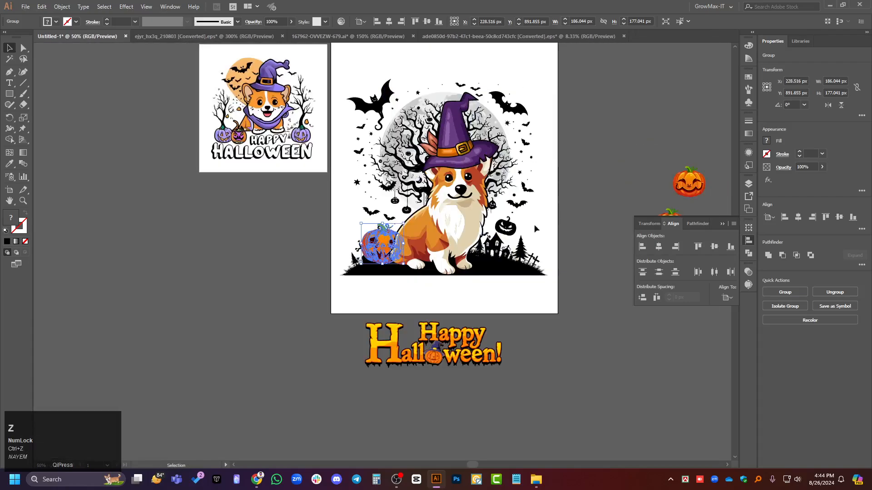
pyautogui.click(558, 333)
# Move the tilted angry pumpkin onto the black pumpkin above the haunted house.
pyautogui.hscroll(2, 558, 333)
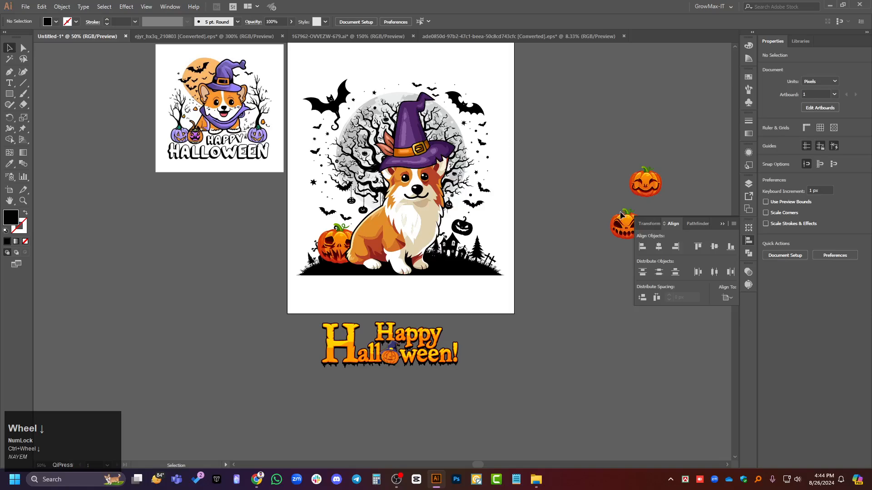
pyautogui.moveTo(631, 222); pyautogui.dragTo(499, 246)
pyautogui.scroll(3, 473, 238)
pyautogui.scroll(1, 472, 237)
pyautogui.moveTo(480, 195); pyautogui.dragTo(481, 198)
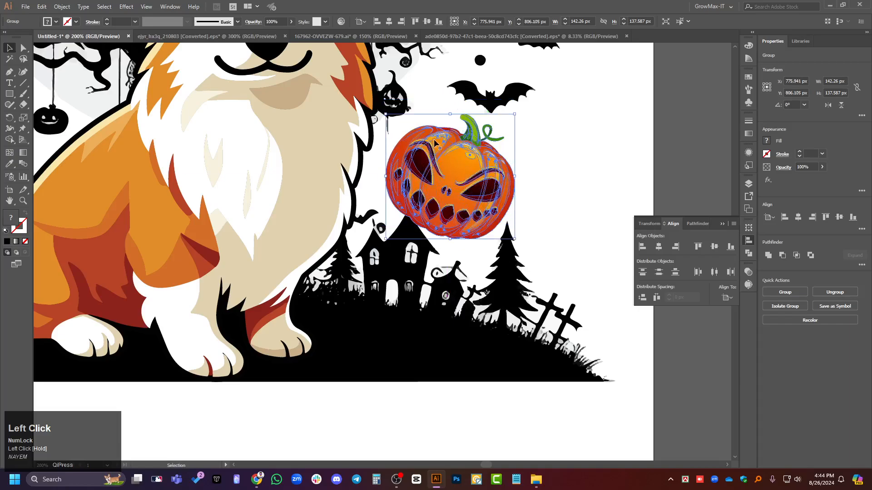
pyautogui.scroll(-3, 395, 119)
pyautogui.click(634, 172)
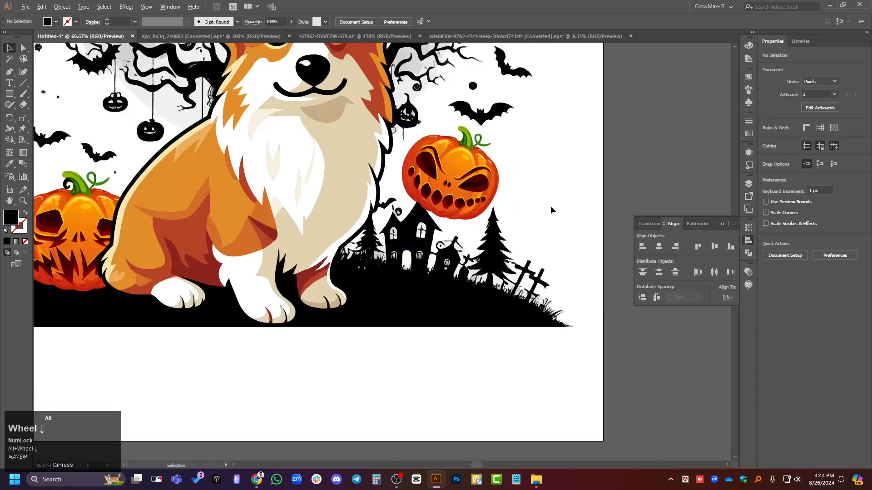
# Place the smiling pumpkin on the hill beside the corgi's front paw and enlarge it proportionally to about 193 × 184 px.
pyautogui.scroll(-1, 551, 206)
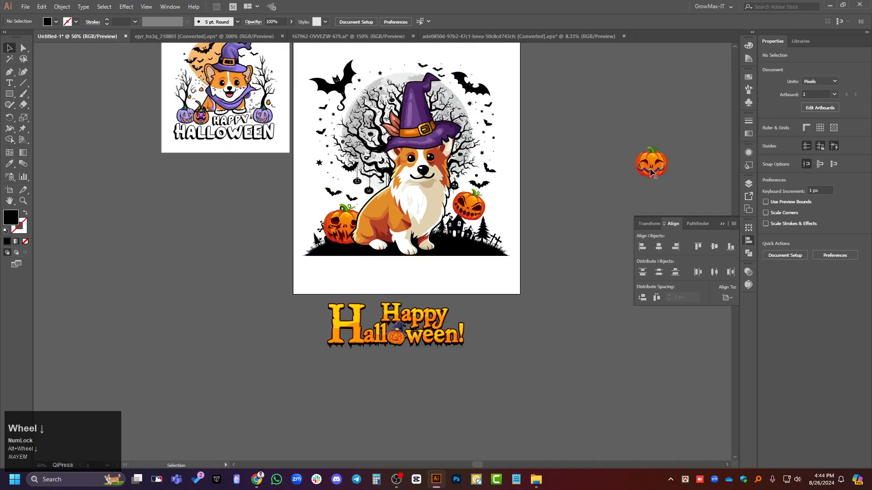
pyautogui.moveTo(651, 171); pyautogui.dragTo(459, 242)
pyautogui.scroll(3, 460, 239)
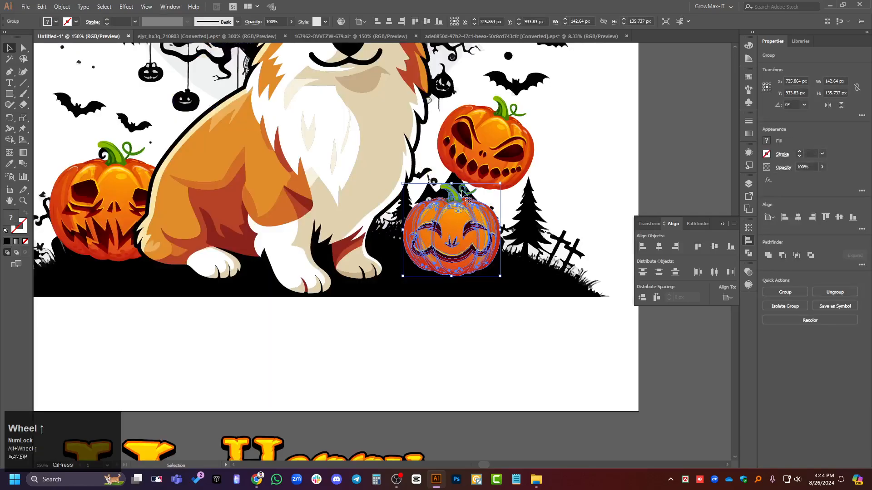
pyautogui.moveTo(451, 183); pyautogui.dragTo(468, 151)
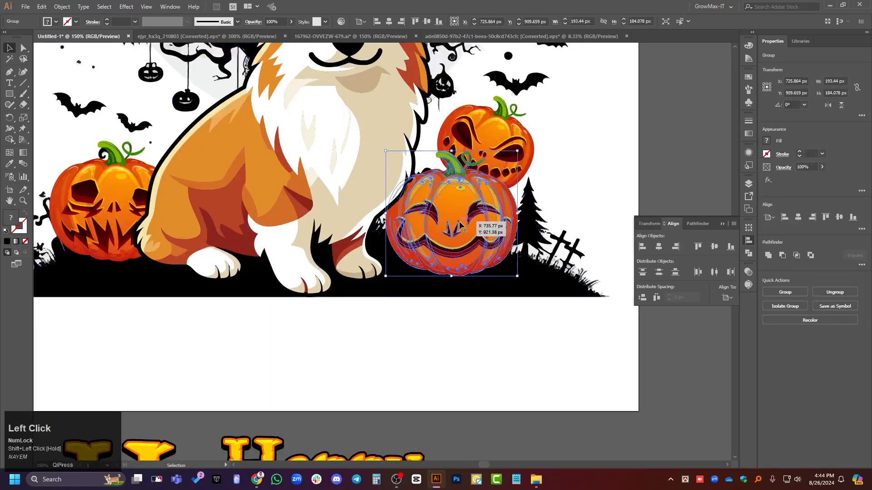
pyautogui.moveTo(455, 233); pyautogui.dragTo(454, 227)
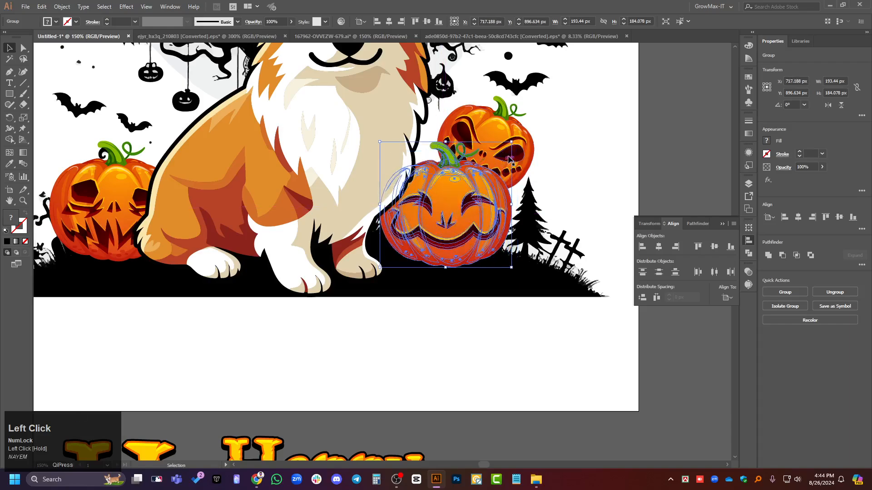
# Bring the angry pumpkin to the front and nudge it slightly up so it sits on top of the smiling pumpkin.
pyautogui.click(525, 156)
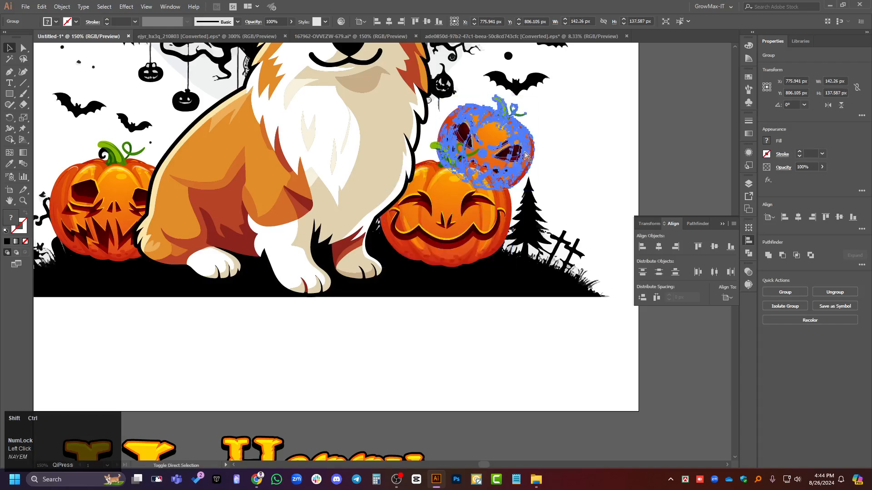
pyautogui.click(667, 171)
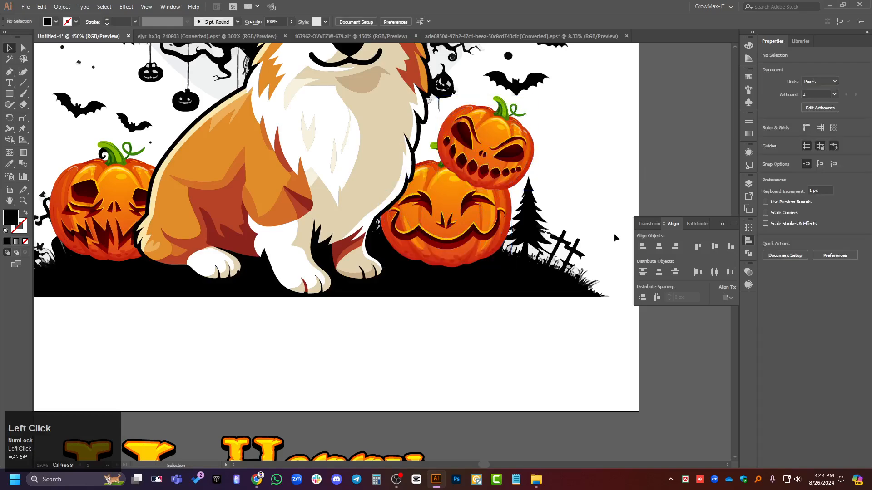
pyautogui.scroll(1, 506, 126)
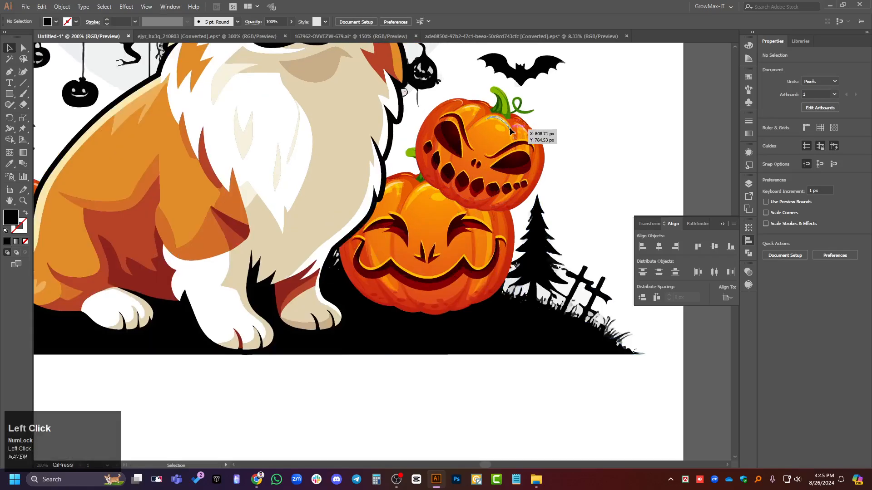
pyautogui.moveTo(510, 131); pyautogui.dragTo(507, 121)
pyautogui.click(551, 181)
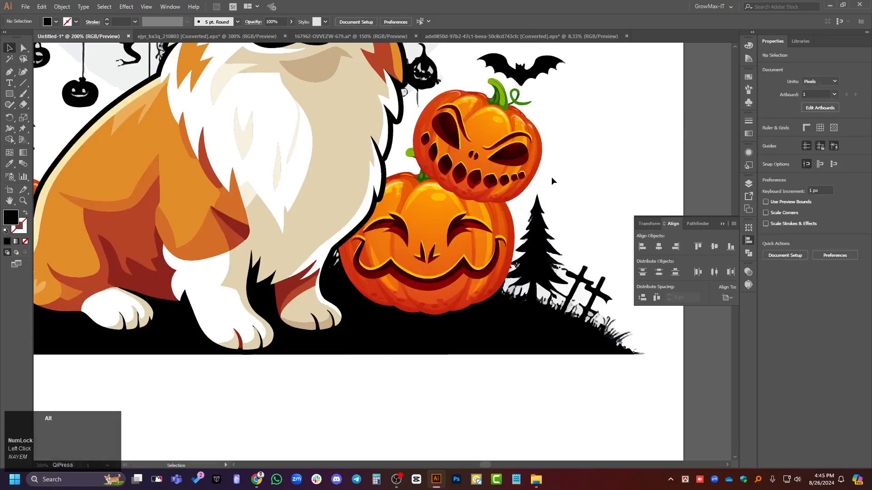
# Select the pale grey patch at the top of the moon and all other paths with the same fill color.
pyautogui.scroll(-5, 552, 181)
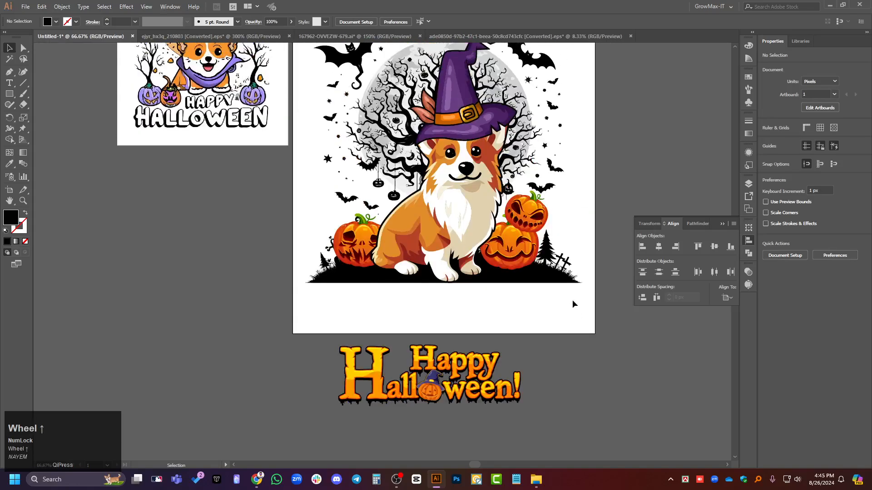
pyautogui.scroll(2, 573, 304)
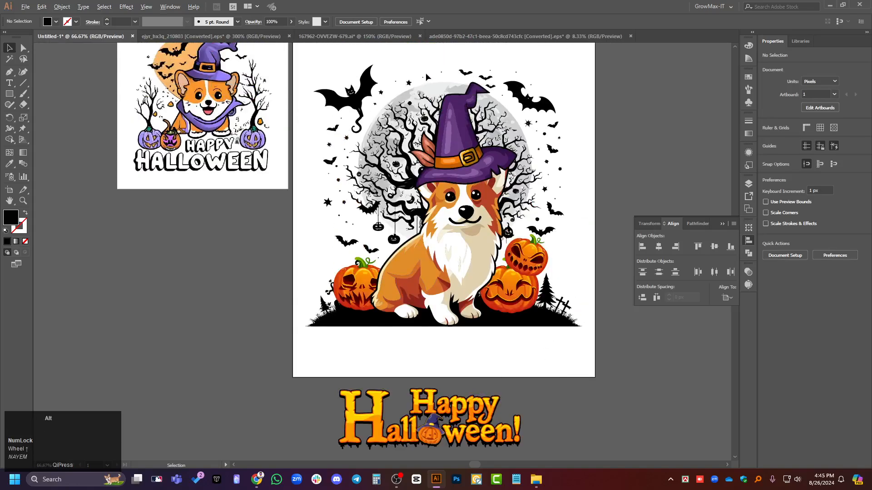
pyautogui.scroll(3, 441, 96)
pyautogui.scroll(-2, 440, 96)
pyautogui.click(440, 96)
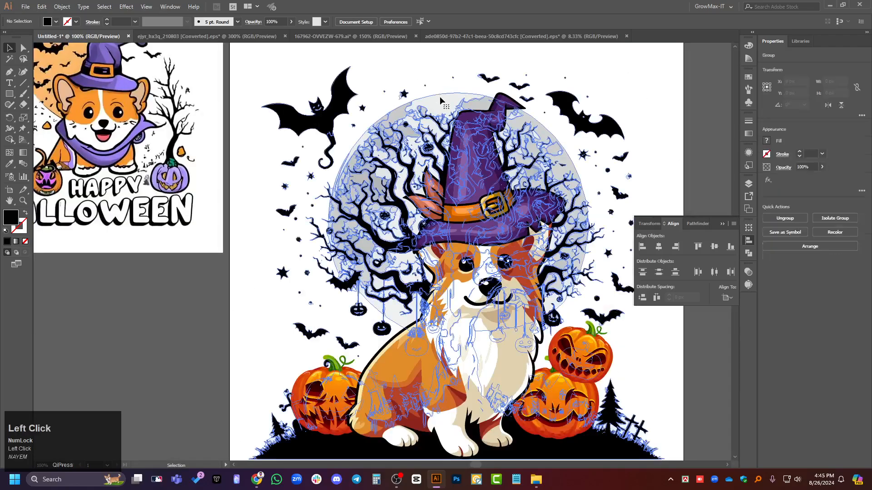
pyautogui.click(711, 150)
pyautogui.scroll(3, 440, 113)
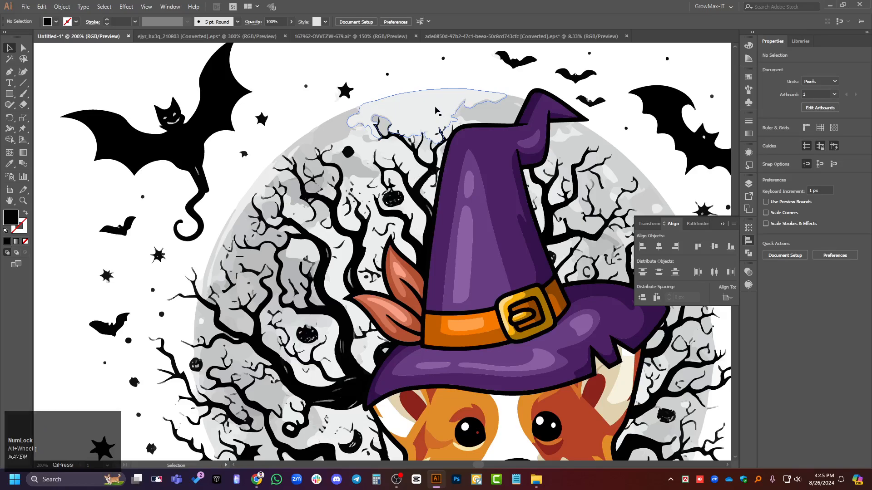
pyautogui.press('a')
pyautogui.click(428, 118)
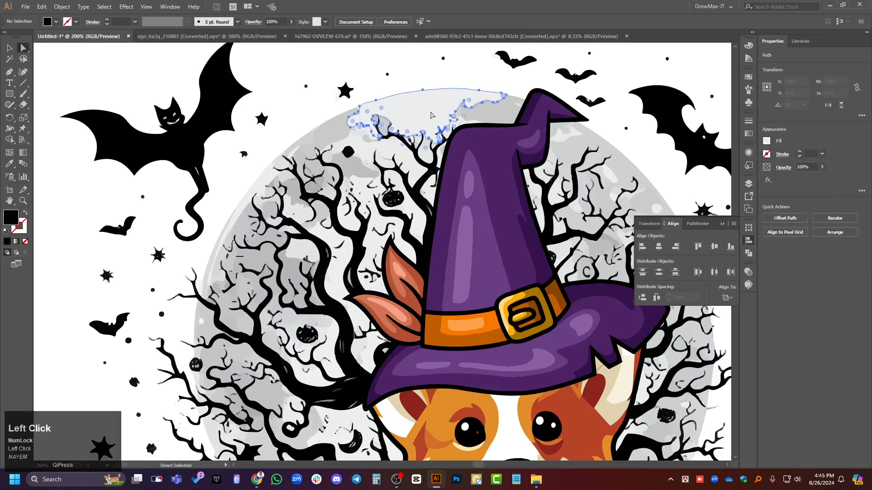
pyautogui.click(103, 7)
pyautogui.moveTo(132, 94)
pyautogui.click(268, 133)
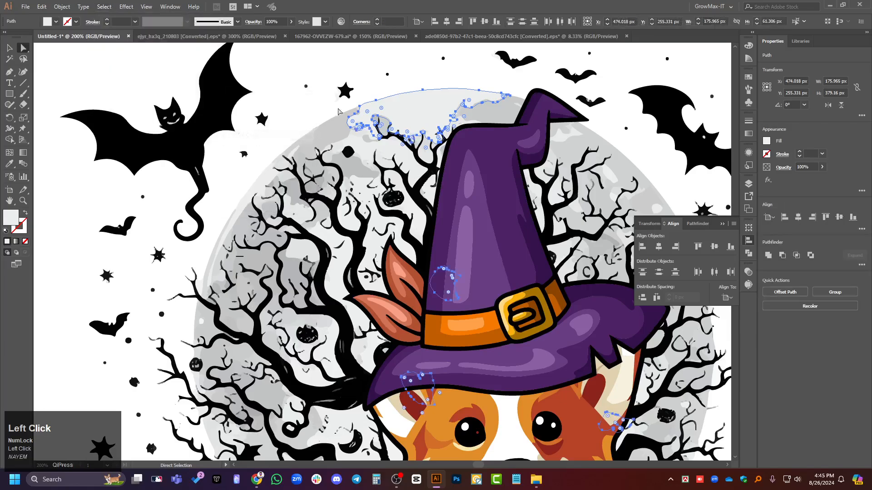
# Recolor the selected moon patches with the yellow-orange fill sampled from the letter p in the "Happy" lettering.
pyautogui.scroll(-4, 459, 274)
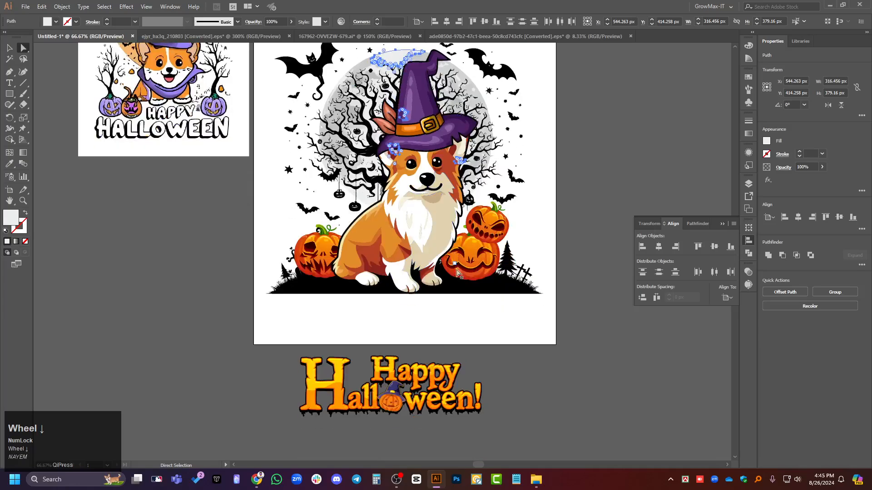
pyautogui.scroll(2, 443, 318)
pyautogui.press('i')
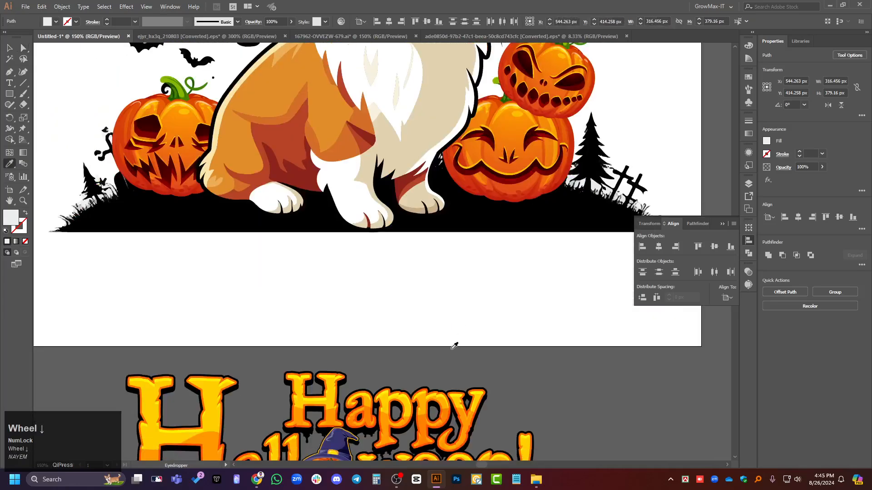
pyautogui.scroll(-2, 455, 346)
pyautogui.scroll(3, 418, 356)
pyautogui.click(356, 217)
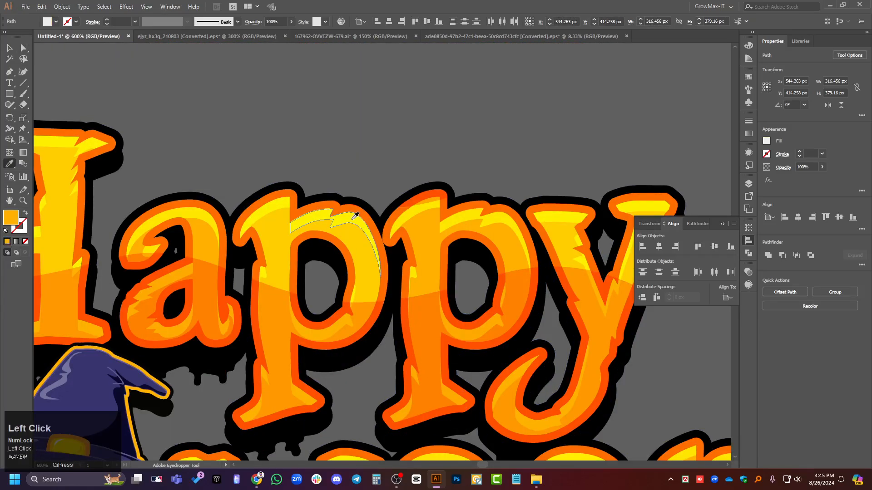
pyautogui.scroll(-6, 355, 216)
pyautogui.scroll(1, 549, 257)
pyautogui.press('v')
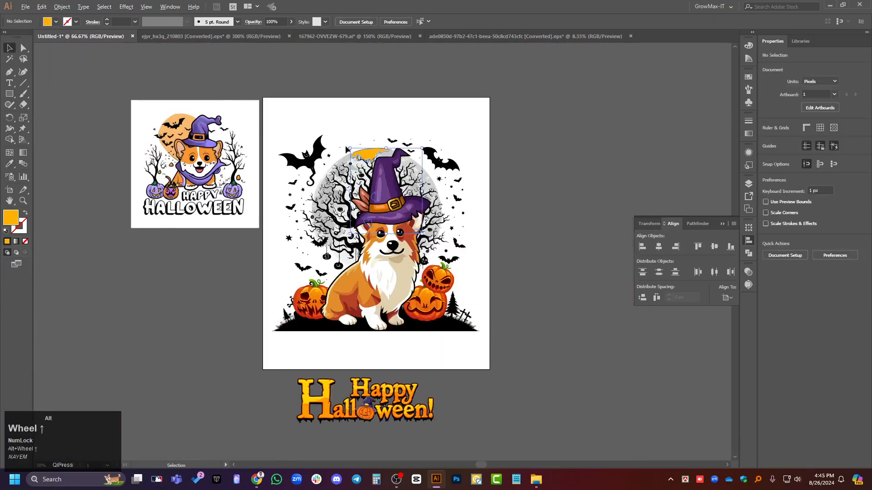
# Select the light grey moon patch around the small black shape just below the yellow-orange area.
pyautogui.scroll(2, 347, 150)
pyautogui.press('a')
pyautogui.scroll(2, 356, 191)
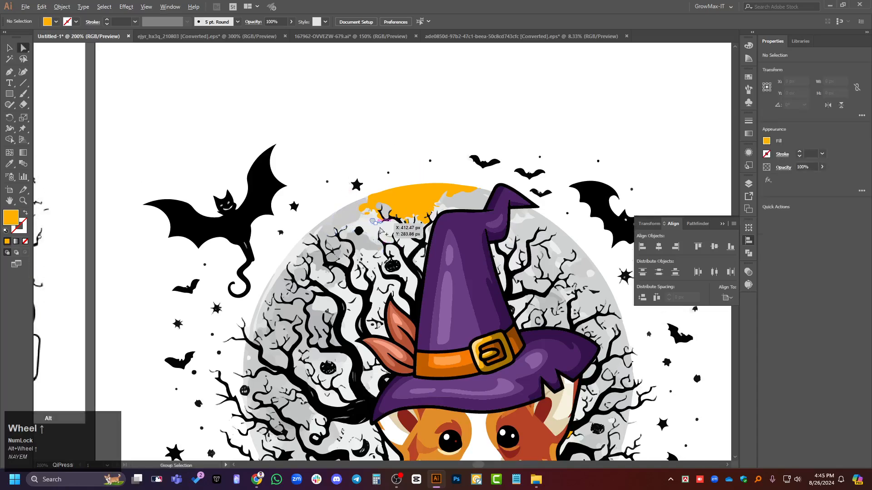
pyautogui.scroll(2, 372, 240)
pyautogui.click(371, 240)
pyautogui.scroll(-2, 364, 254)
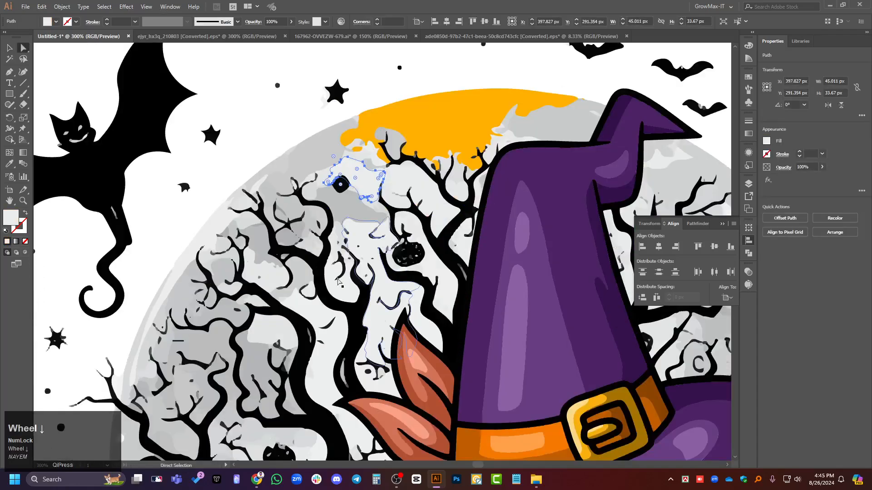
# Examine the grey moon patches and fragments around the tree branches and the small hanging pumpkin beside the hat.
pyautogui.scroll(2, 331, 291)
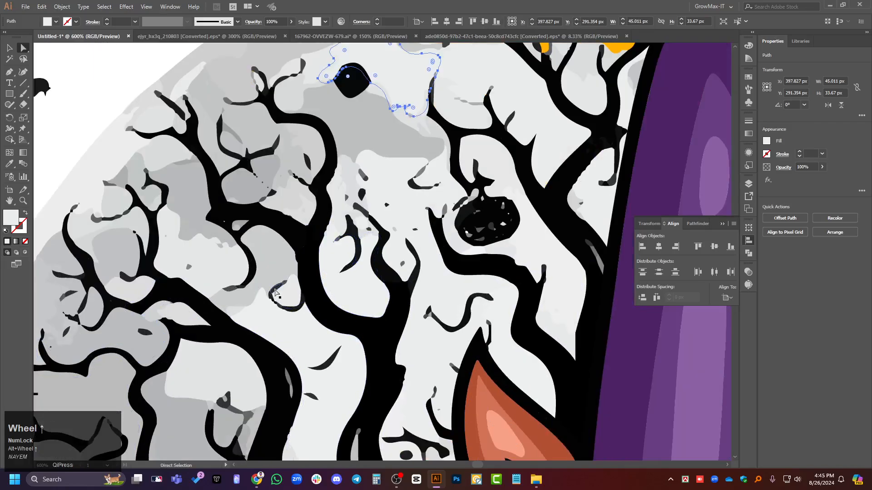
pyautogui.scroll(-4, 276, 291)
pyautogui.scroll(5, 332, 254)
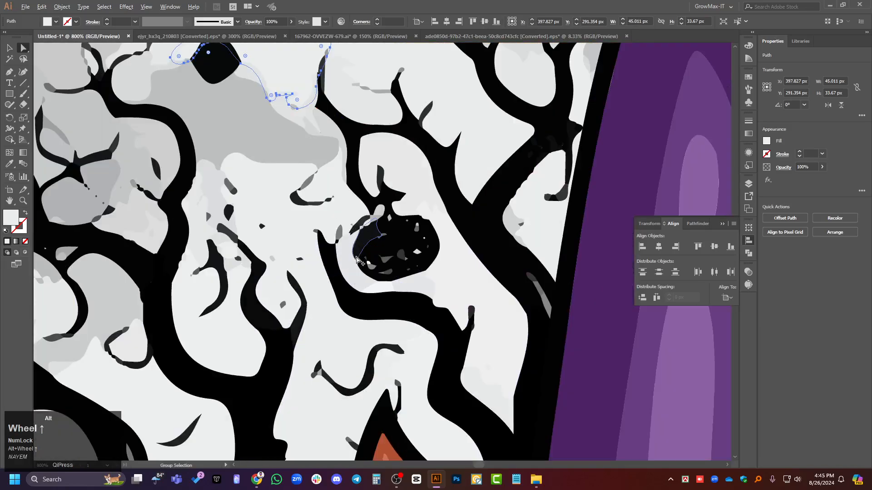
pyautogui.scroll(2, 332, 253)
pyautogui.scroll(-2, 338, 253)
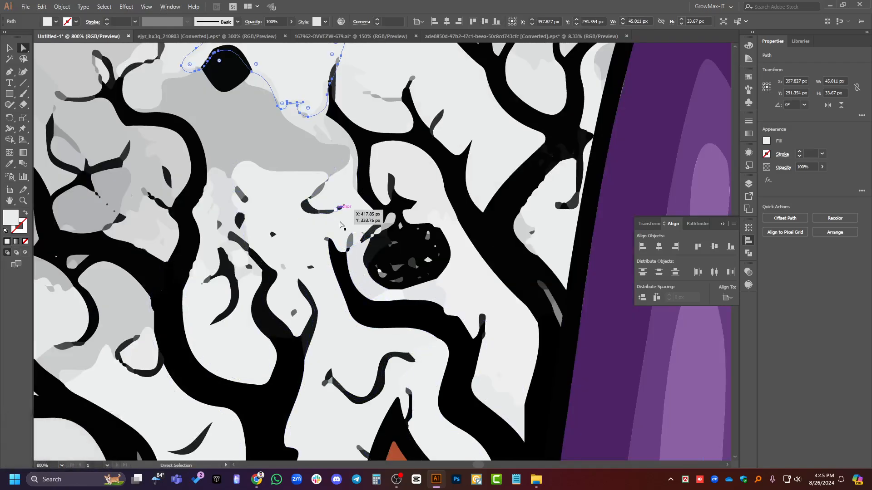
pyautogui.scroll(4, 426, 269)
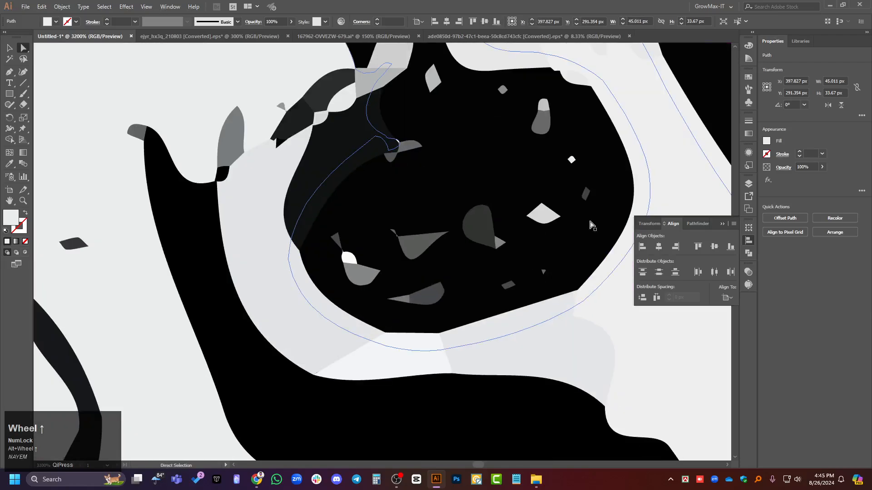
pyautogui.scroll(-2, 472, 218)
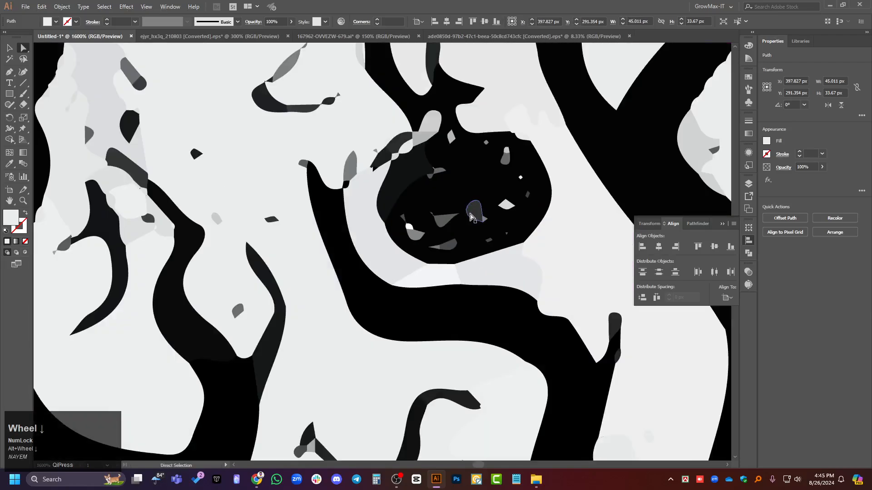
pyautogui.scroll(-7, 472, 218)
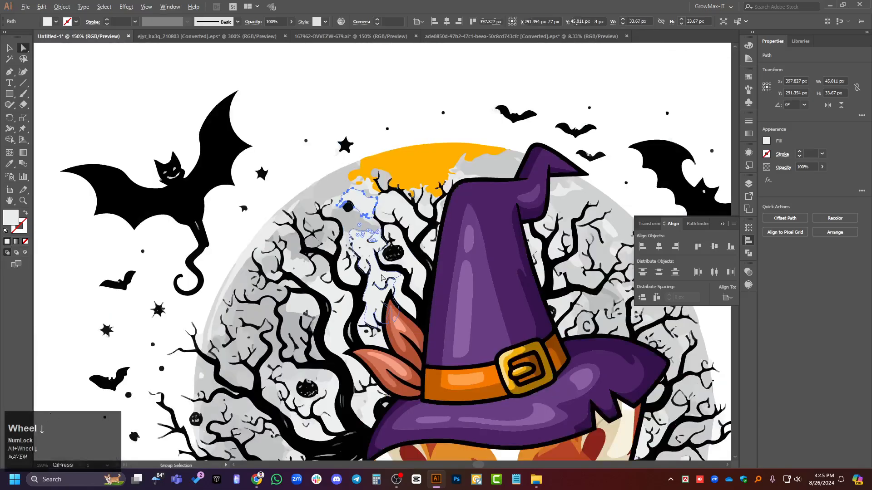
# Extend the selection from the light grey moon patch to all paths with the same fill color.
pyautogui.press('v')
pyautogui.scroll(1, 385, 272)
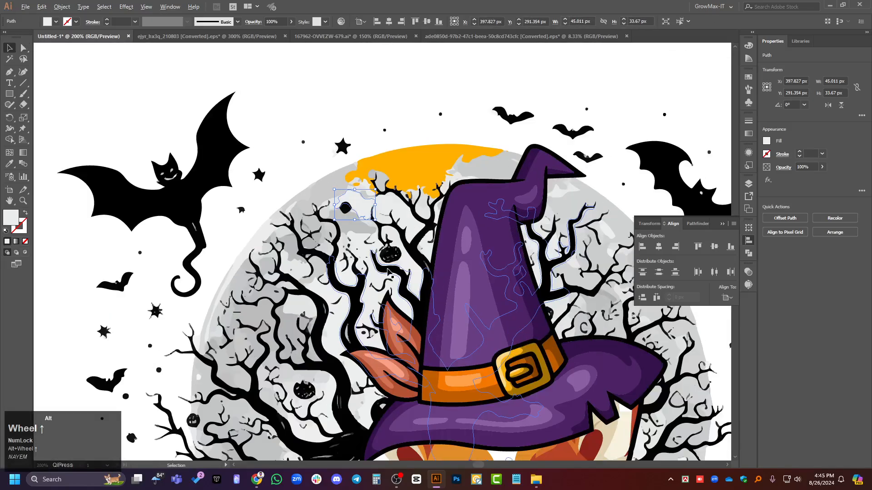
pyautogui.click(104, 6)
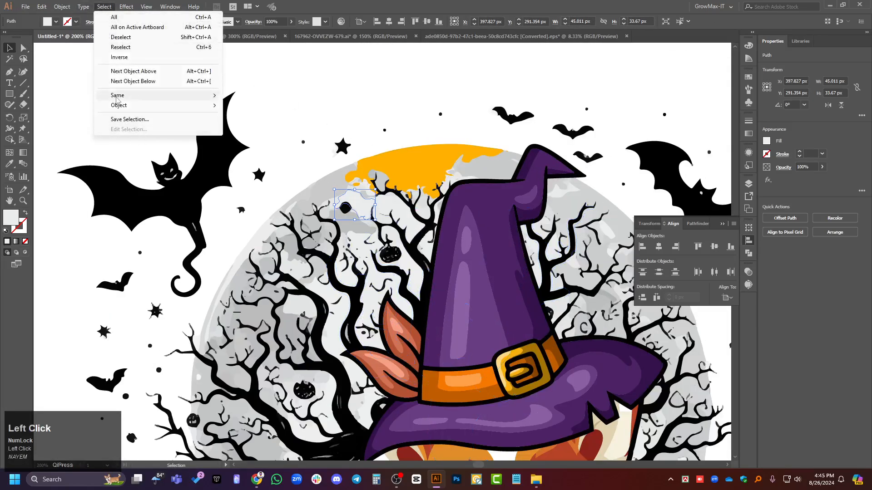
pyautogui.moveTo(136, 90)
pyautogui.click(245, 135)
pyautogui.scroll(-3, 515, 308)
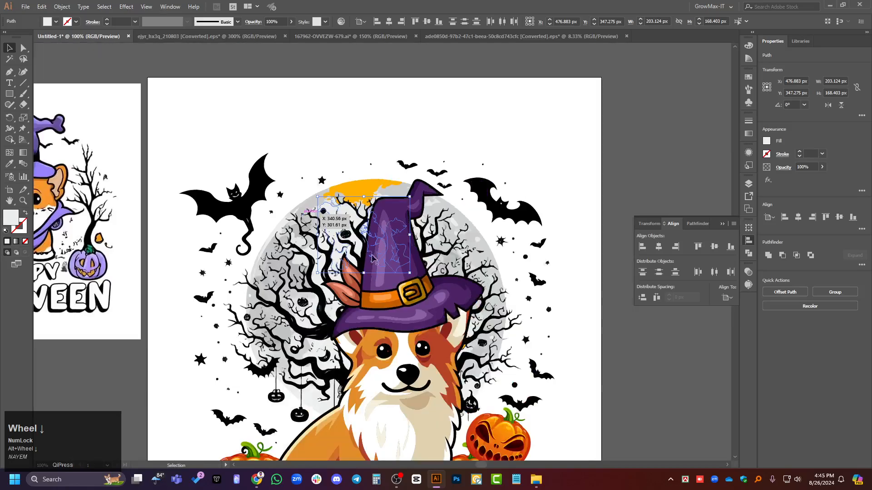
pyautogui.scroll(2, 48, 108)
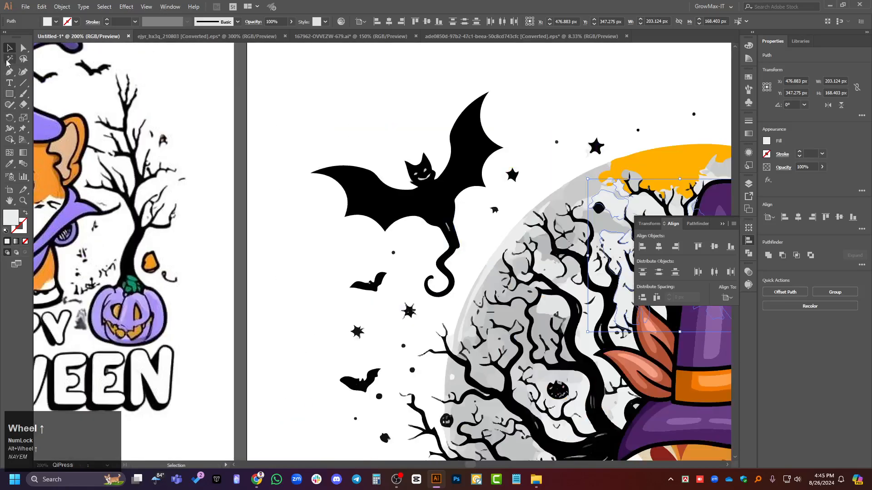
# Try to select the moon's grey areas with the Magic Wand and recolor them with the yellow-orange sampled from the moon's top patch.
pyautogui.click(9, 58)
pyautogui.scroll(1, 586, 231)
pyautogui.click(635, 175)
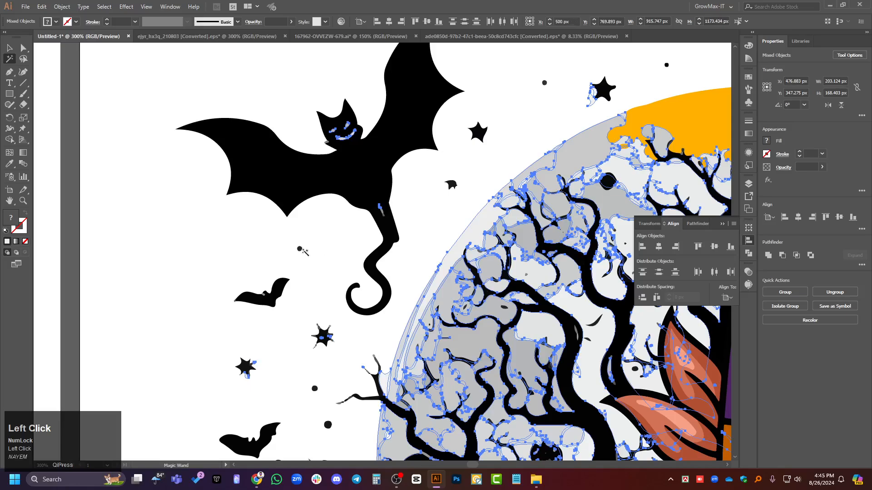
pyautogui.scroll(-3, 429, 326)
pyautogui.press('i')
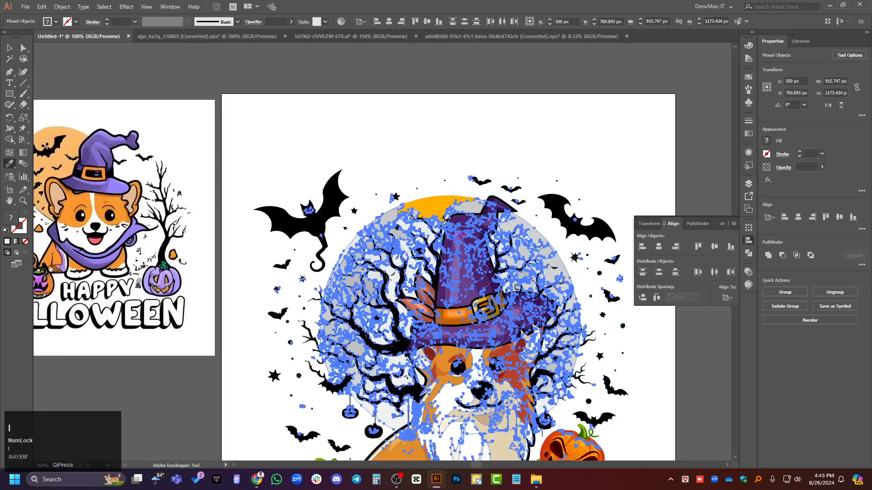
pyautogui.click(433, 212)
pyautogui.press('v')
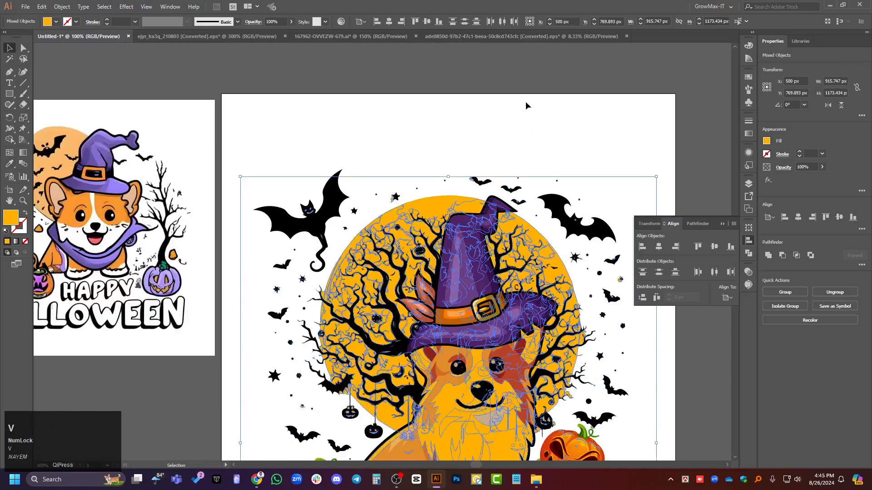
pyautogui.click(520, 105)
# Undo the Magic Wand recoloring and the earlier yellow-orange recoloring of the moon patches.
pyautogui.scroll(-3, 556, 304)
pyautogui.hotkey('ctrl', 'z')
pyautogui.hotkey('ctrl', 'z')
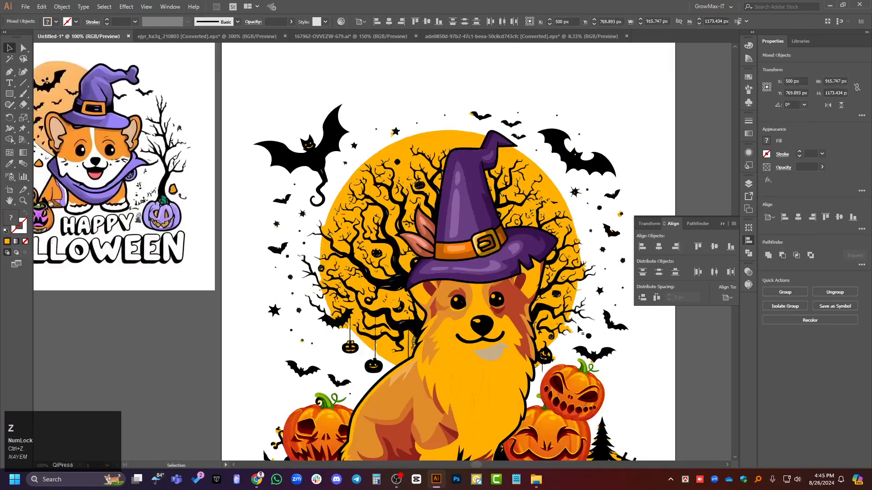
pyautogui.scroll(-3, 691, 375)
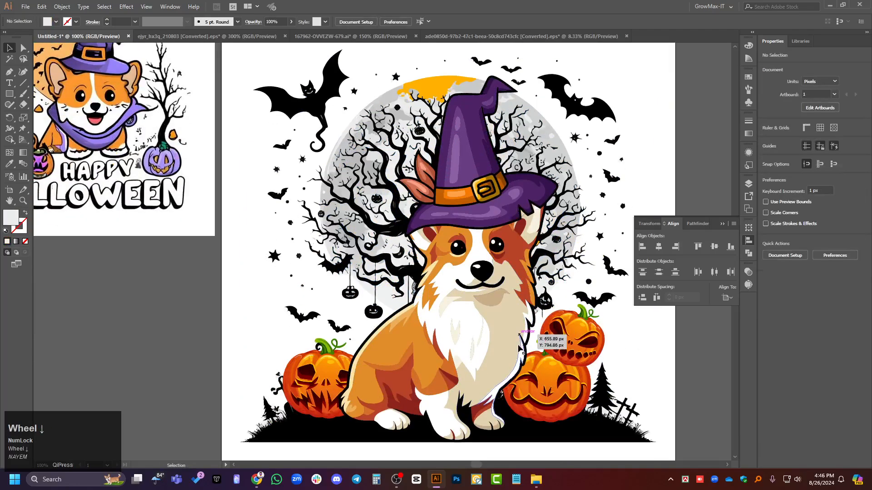
pyautogui.hotkey('ctrl', 'z')
pyautogui.hotkey('ctrl', 'z')
pyautogui.hotkey('ctrl', 'z')
pyautogui.hotkey('ctrl', 'z')
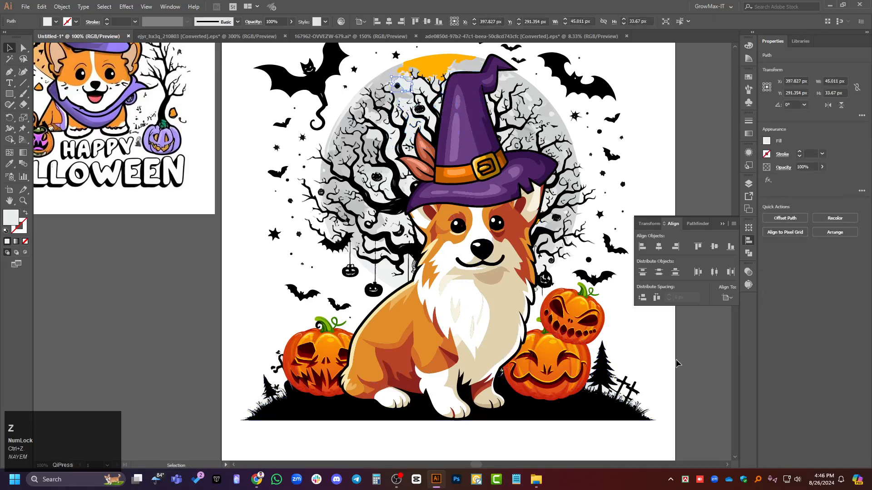
pyautogui.click(711, 374)
pyautogui.scroll(-4, 590, 350)
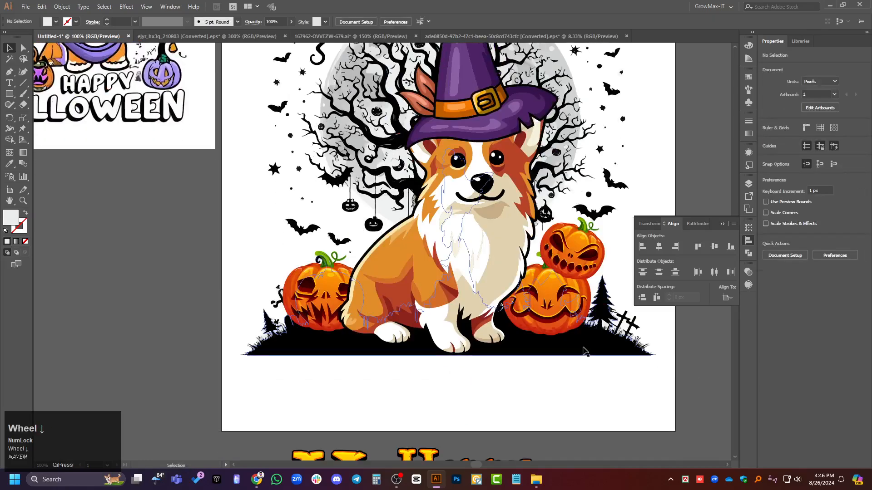
# Select the three orange pumpkins together and move them off the artboard onto the pasteboard beside it.
pyautogui.scroll(-1, 533, 313)
pyautogui.click(518, 291)
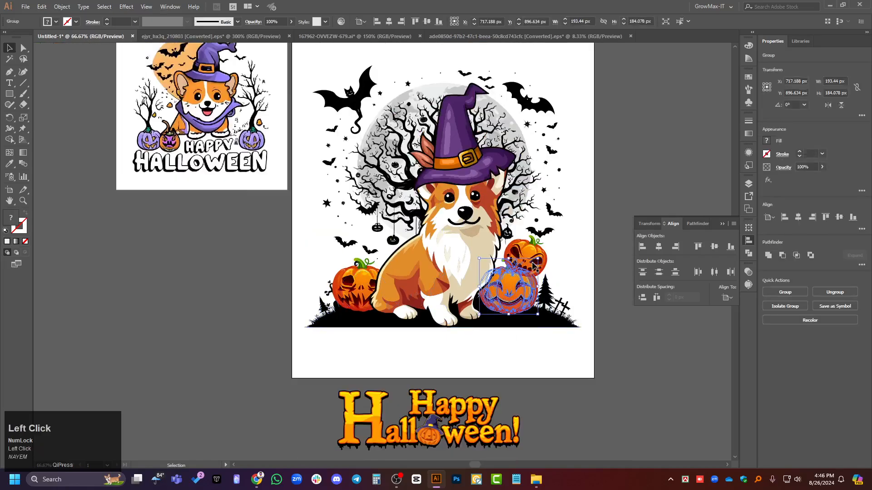
pyautogui.keyDown('shift'); pyautogui.click(350, 293); pyautogui.keyUp('shift')
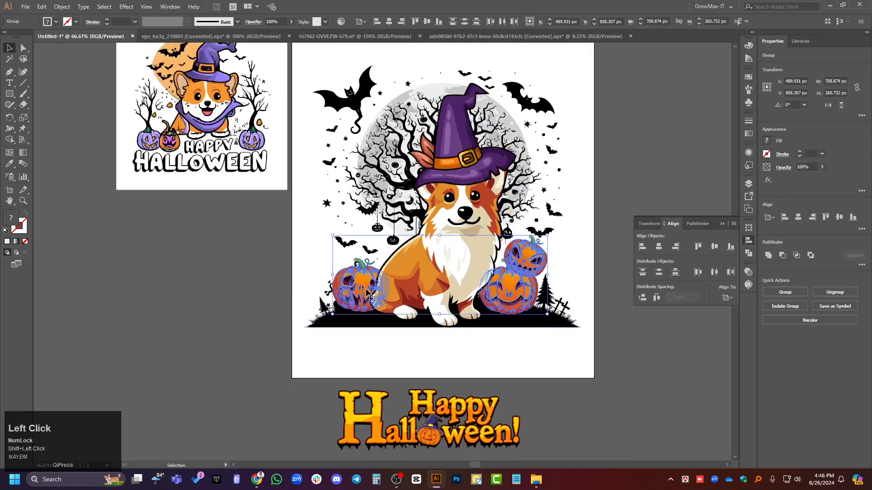
pyautogui.scroll(-1, 362, 294)
pyautogui.moveTo(362, 294); pyautogui.dragTo(587, 154)
pyautogui.click(567, 322)
pyautogui.scroll(-1, 575, 310)
# Bring the "Happy Halloween!" lettering to the front and position it over the corgi's paws along the base of the hill.
pyautogui.scroll(1, 576, 311)
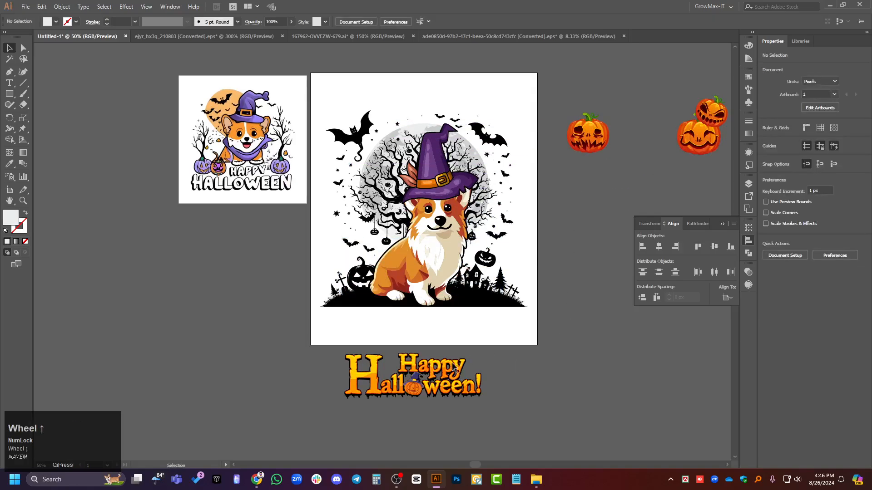
pyautogui.scroll(1, 416, 325)
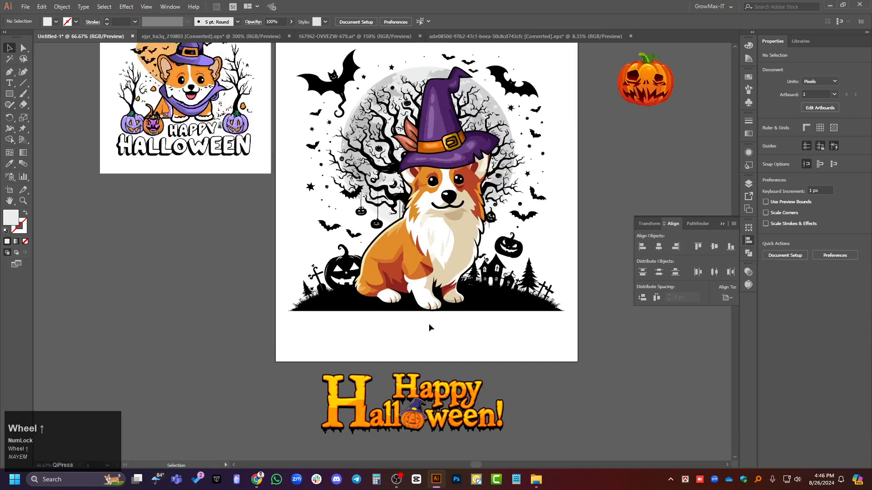
pyautogui.moveTo(443, 400); pyautogui.dragTo(448, 285)
pyautogui.scroll(1, 419, 295)
pyautogui.hotkey('ctrl', 'shift', ']')
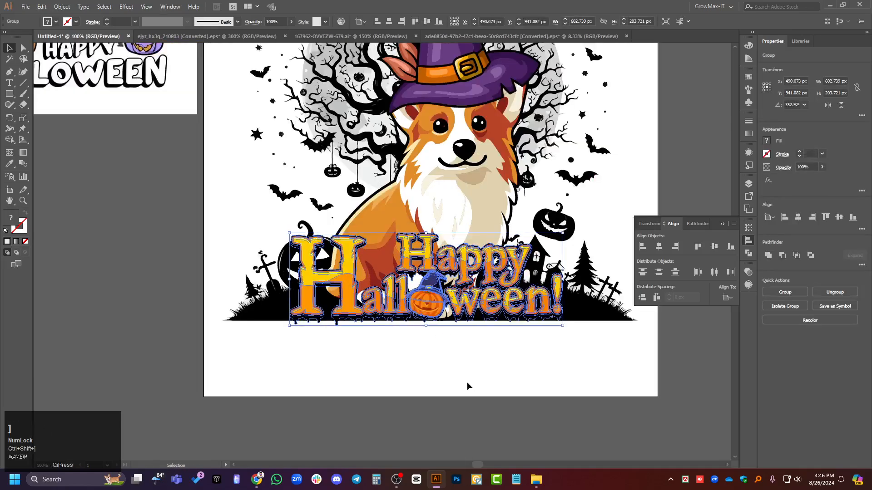
pyautogui.click(472, 430)
pyautogui.scroll(1, 423, 350)
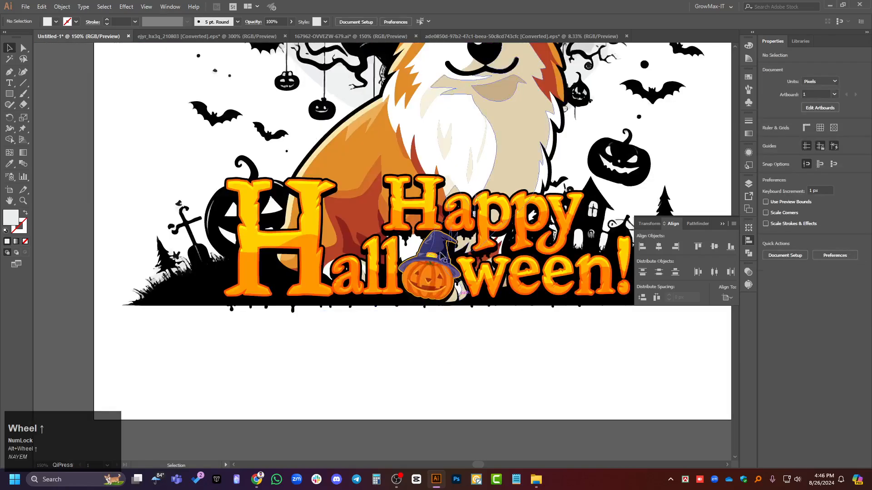
pyautogui.moveTo(430, 225); pyautogui.dragTo(429, 218)
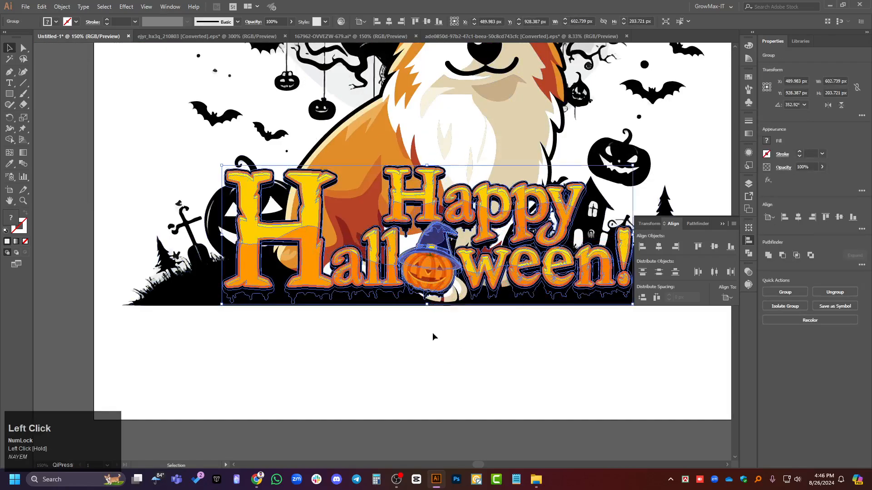
pyautogui.scroll(-2, 431, 326)
pyautogui.scroll(-1, 431, 331)
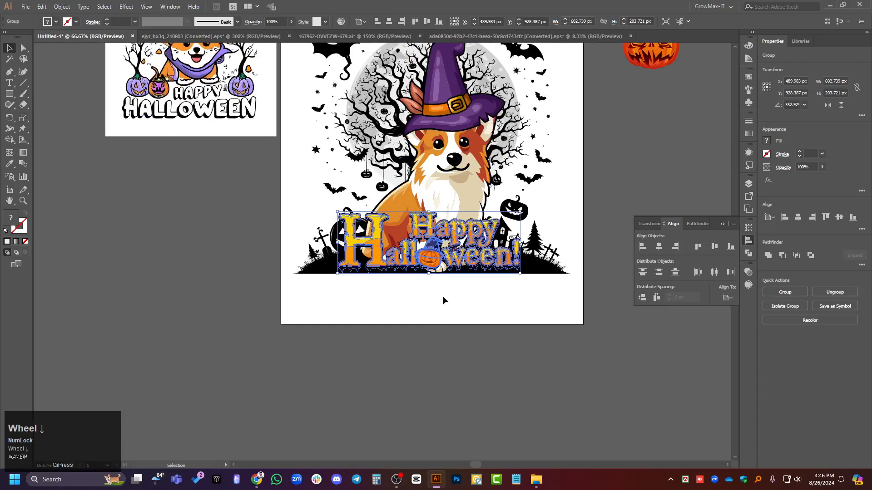
# Move the lettering up over the corgi's face and shift the corgi down so its paws extend below the hill.
pyautogui.moveTo(427, 222); pyautogui.dragTo(433, 166)
pyautogui.moveTo(435, 267); pyautogui.dragTo(434, 292)
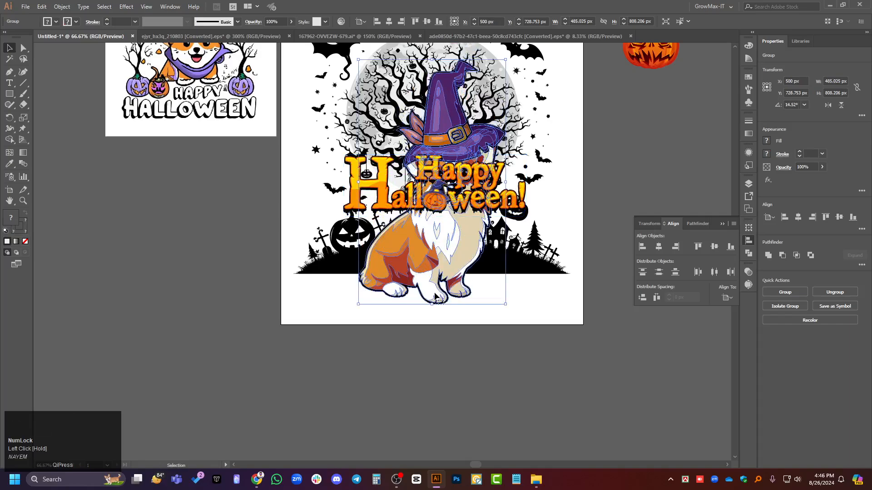
pyautogui.scroll(-1, 434, 293)
pyautogui.scroll(1, 434, 293)
pyautogui.scroll(5, 443, 297)
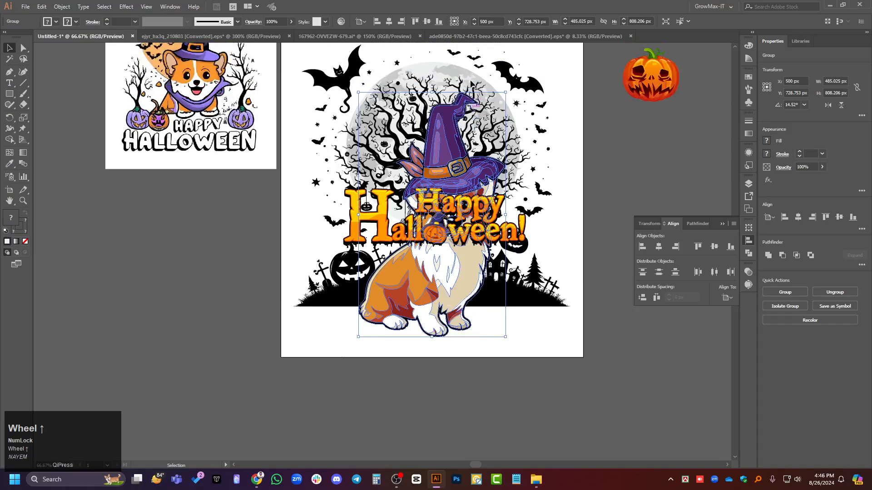
# Enlarge the corgi proportionally to about 545 × 908 px, keeping its paws at the same height.
pyautogui.moveTo(432, 137); pyautogui.dragTo(435, 105)
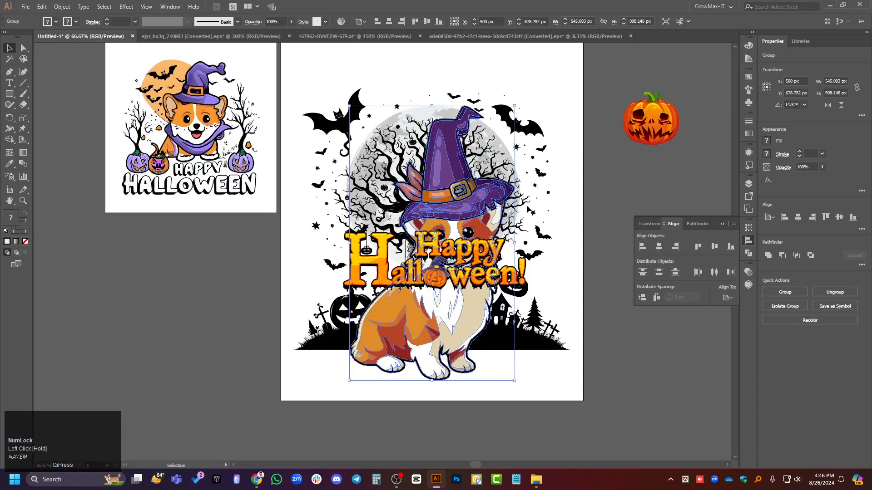
pyautogui.scroll(-1, 531, 257)
pyautogui.click(609, 345)
pyautogui.scroll(-2, 609, 339)
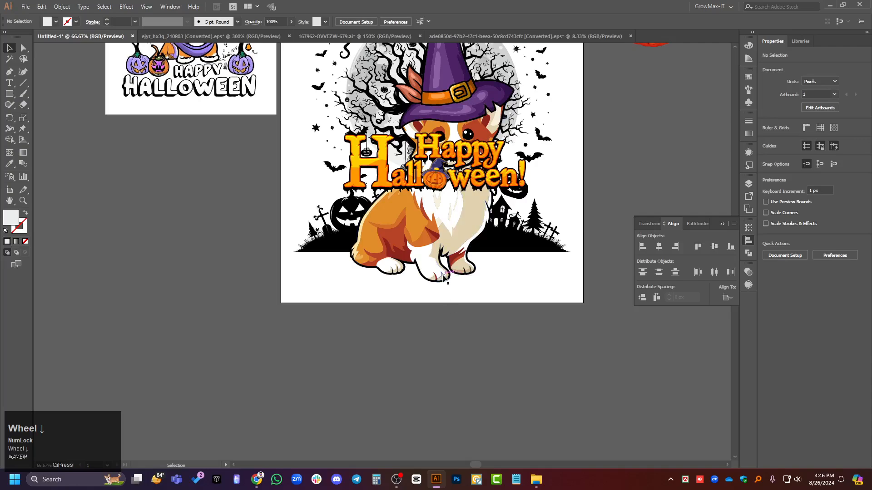
# Move the "Happy Halloween!" lettering straight down across the corgi's lower body, just above its paws at the base of the hill.
pyautogui.moveTo(430, 190); pyautogui.dragTo(431, 247)
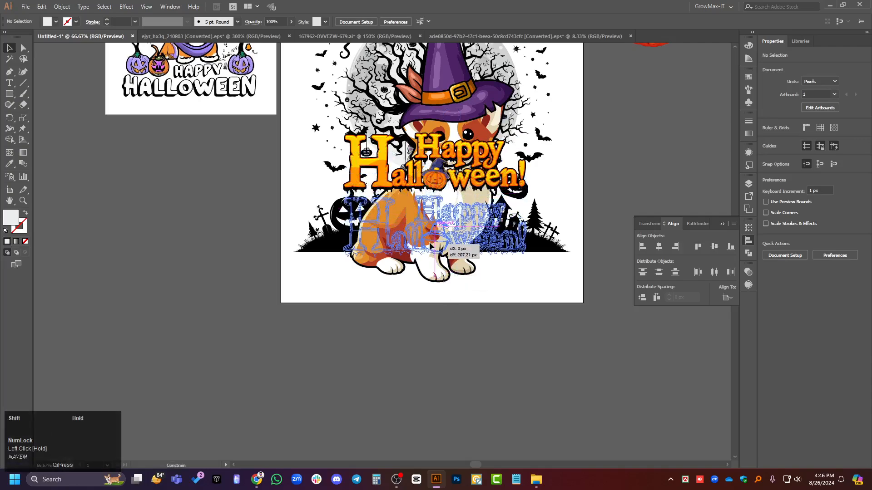
pyautogui.moveTo(504, 253); pyautogui.dragTo(505, 254)
pyautogui.scroll(-1, 508, 260)
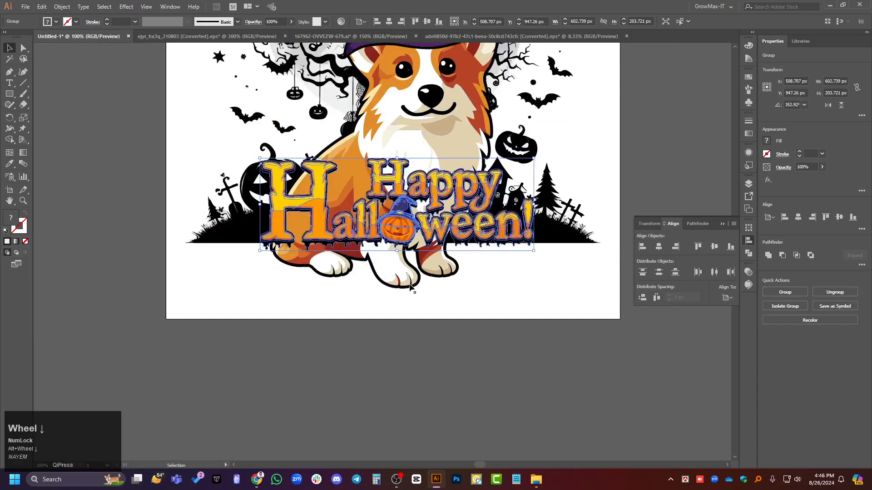
pyautogui.click(451, 299)
pyautogui.scroll(-1, 451, 301)
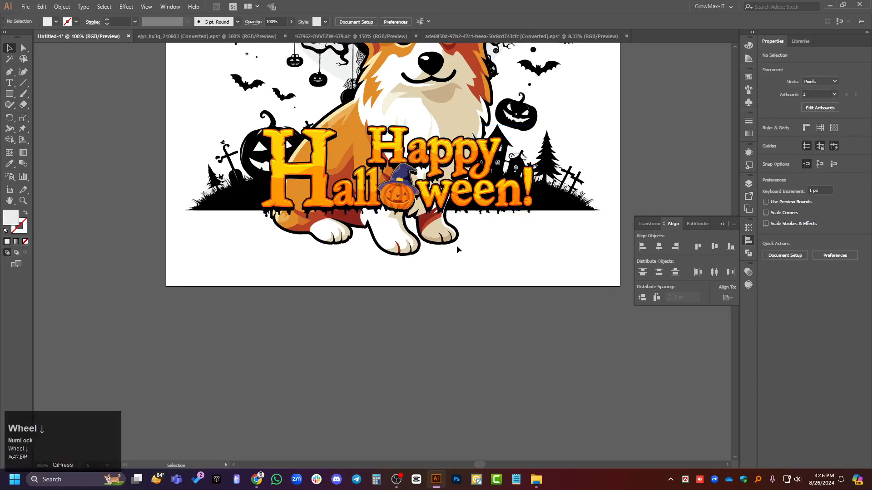
pyautogui.keyDown('alt'); pyautogui.scroll(-1, 453, 266); pyautogui.keyUp('alt')
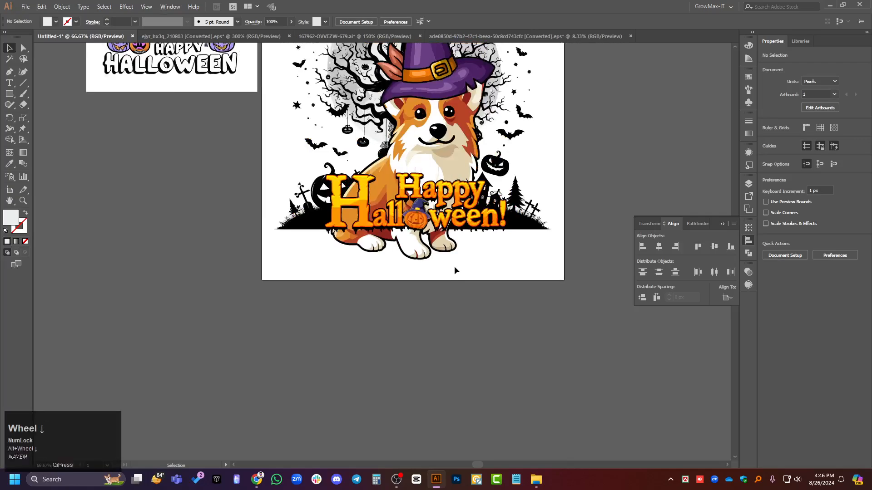
# Undo the recent repositioning of the corgi and the "Happy Halloween!" lettering, including the corgi's enlargement.
pyautogui.scroll(1, 456, 266)
pyautogui.hotkey('ctrl', 'z')
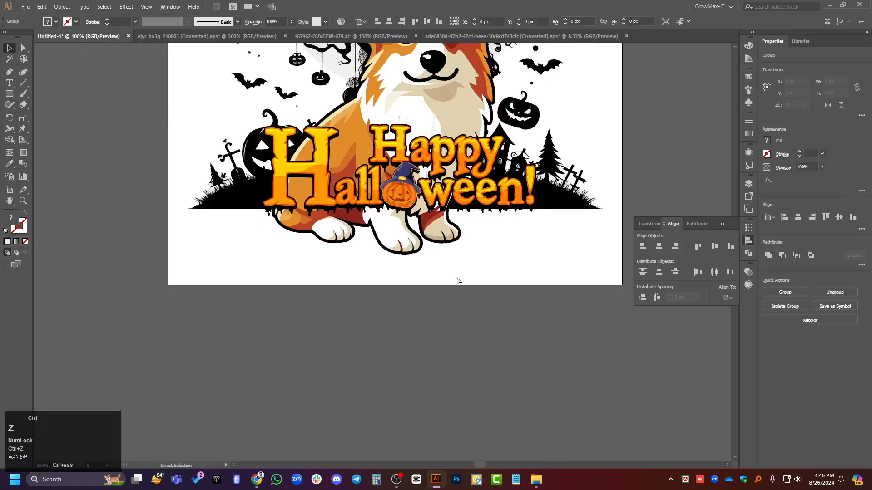
pyautogui.hotkey('ctrl', 'z')
pyautogui.hotkey('ctrl', 'z')
pyautogui.hotkey('ctrl', 'z')
pyautogui.hotkey('ctrl', 'z')
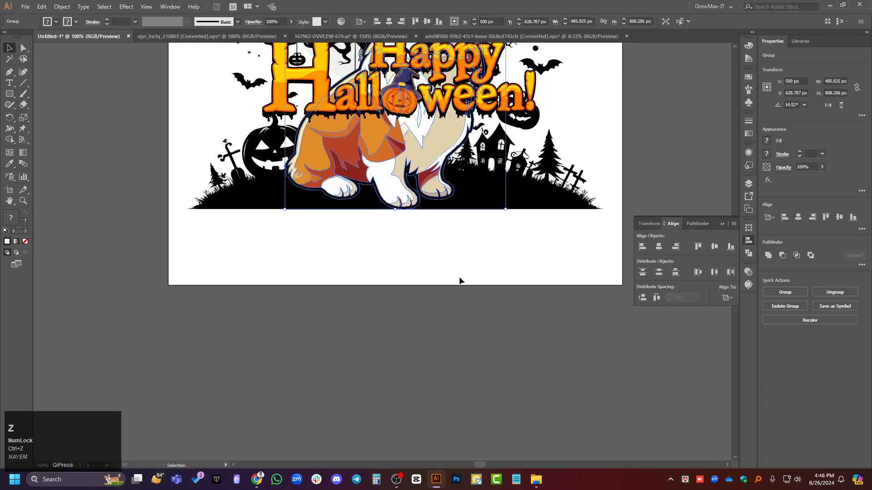
pyautogui.hotkey('ctrl', 'z')
# Move the orange "Happy Halloween!" lettering off the artboard onto the empty canvas, below and left of the reference design.
pyautogui.keyDown('alt'); pyautogui.scroll(-1, 455, 298); pyautogui.keyUp('alt')
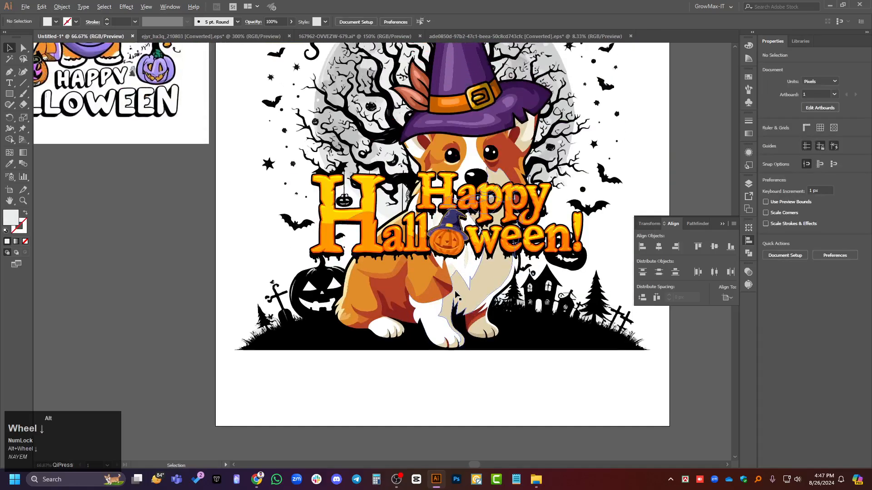
pyautogui.keyDown('alt'); pyautogui.scroll(-2, 457, 295); pyautogui.keyUp('alt')
pyautogui.keyDown('alt'); pyautogui.scroll(1, 366, 149); pyautogui.keyUp('alt')
pyautogui.moveTo(241, 325); pyautogui.dragTo(29, 357)
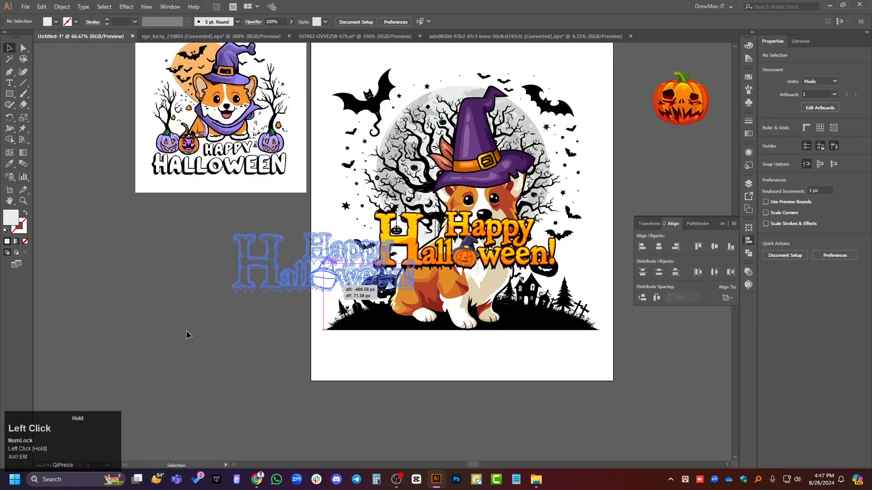
pyautogui.moveTo(341, 285); pyautogui.dragTo(186, 346)
pyautogui.scroll(-1, 324, 273)
pyautogui.keyDown('alt'); pyautogui.scroll(-1, 324, 272); pyautogui.keyUp('alt')
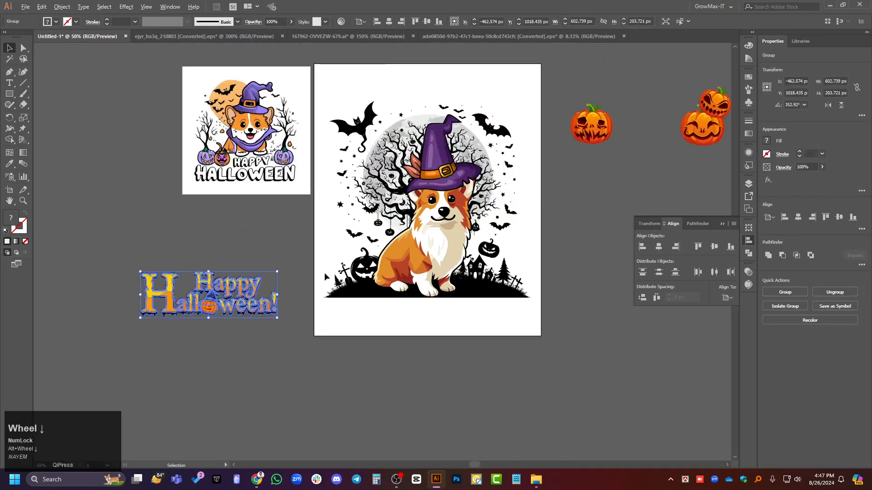
pyautogui.keyDown('alt'); pyautogui.scroll(1, 348, 315); pyautogui.keyUp('alt')
pyautogui.scroll(-3, 354, 312)
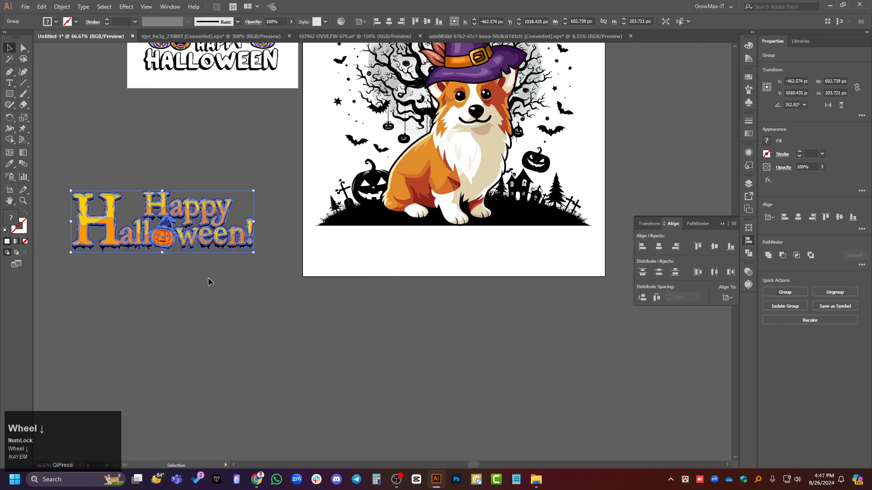
pyautogui.moveTo(190, 247); pyautogui.dragTo(244, 266)
pyautogui.keyDown('alt'); pyautogui.scroll(-1, 463, 283); pyautogui.keyUp('alt')
pyautogui.keyDown('alt'); pyautogui.scroll(1, 434, 271); pyautogui.keyUp('alt')
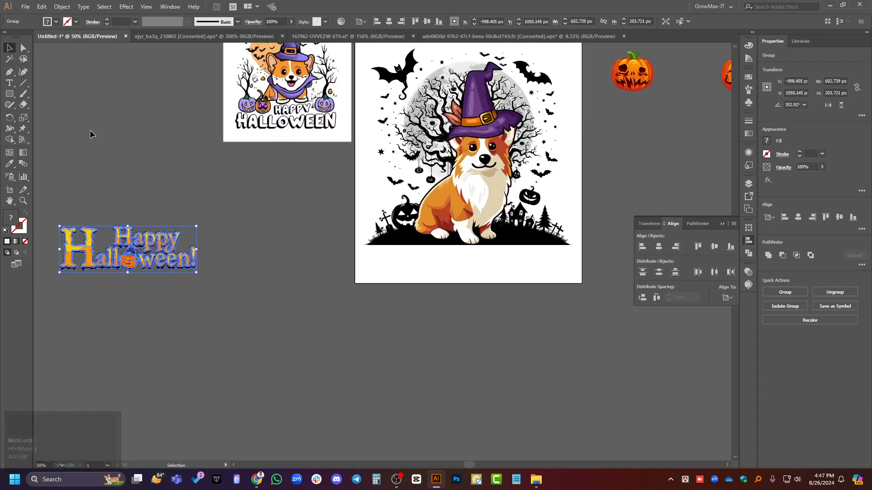
# Place a new text object on the artboard just beneath the hill and enlarge it to about 113 pt.
pyautogui.rightClick(20, 85)
pyautogui.rightClick(11, 85)
pyautogui.click(47, 84)
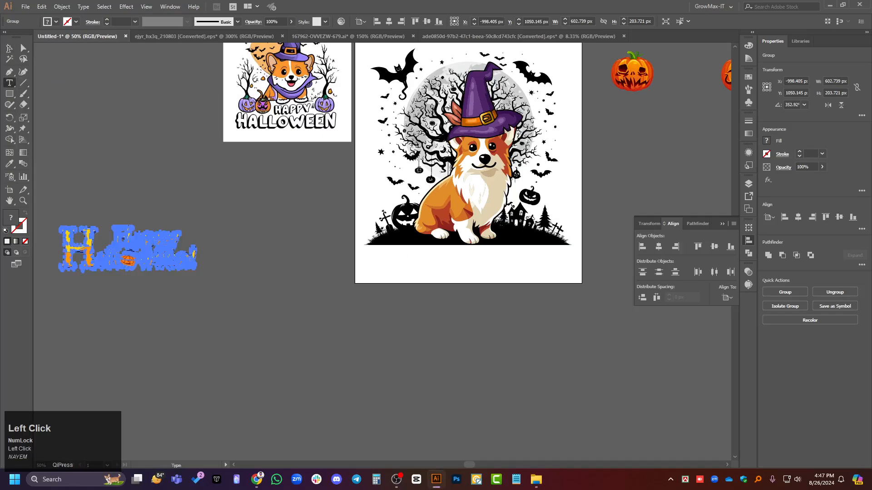
pyautogui.click(8, 48)
pyautogui.click(146, 200)
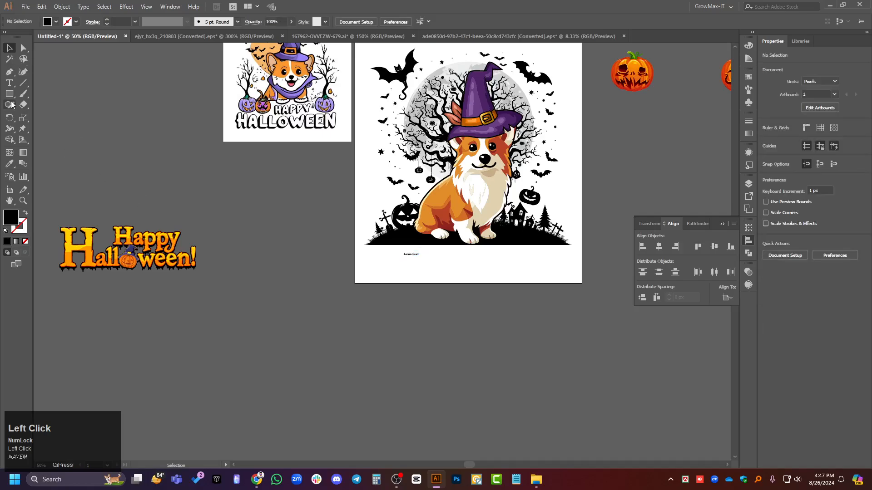
pyautogui.click(10, 84)
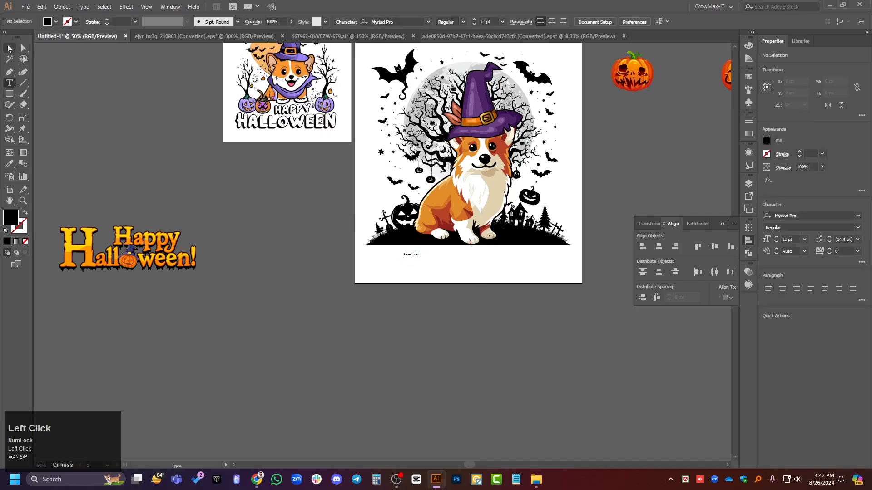
pyautogui.click(8, 49)
pyautogui.moveTo(391, 251); pyautogui.dragTo(563, 320)
pyautogui.moveTo(490, 290); pyautogui.dragTo(472, 275)
# Replace the placeholder text beneath the hill with "Happy Halloween!".
pyautogui.tripleClick(470, 274)
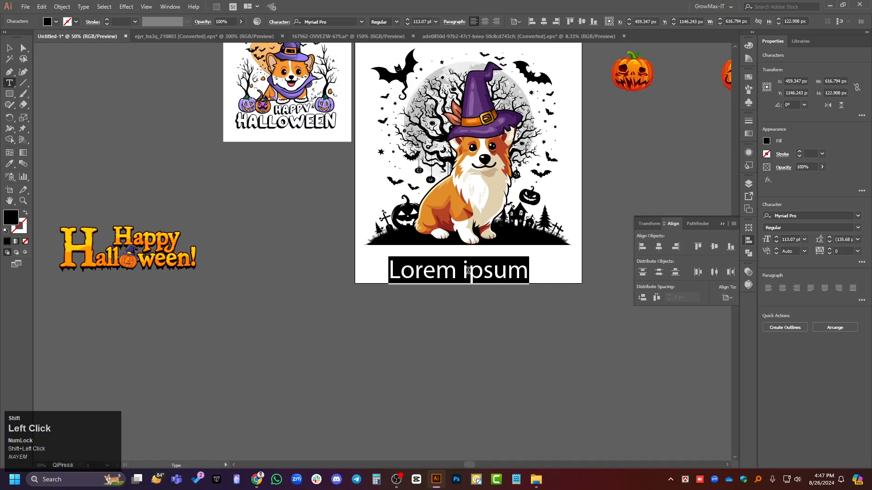
pyautogui.write('Happy ')
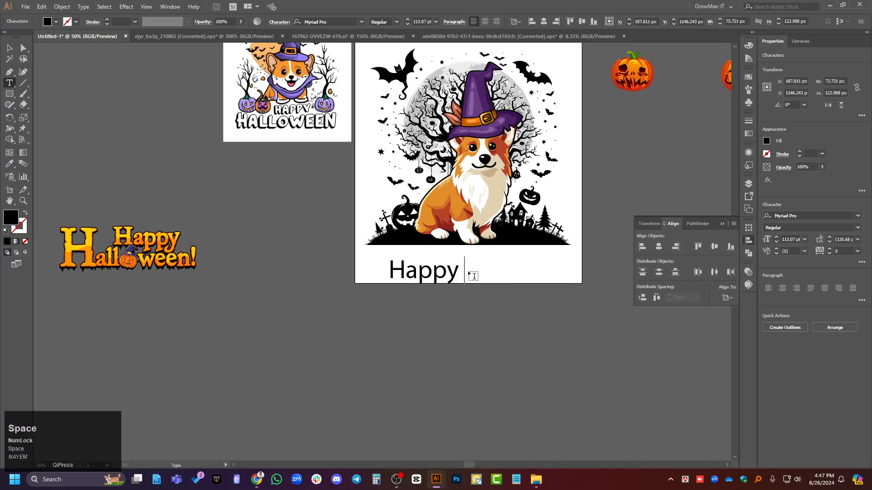
pyautogui.write('Hal')
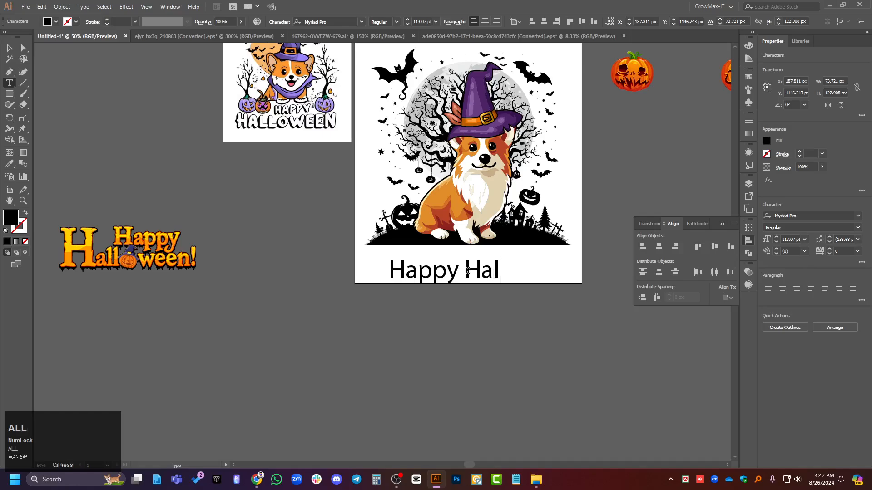
pyautogui.write('lowee')
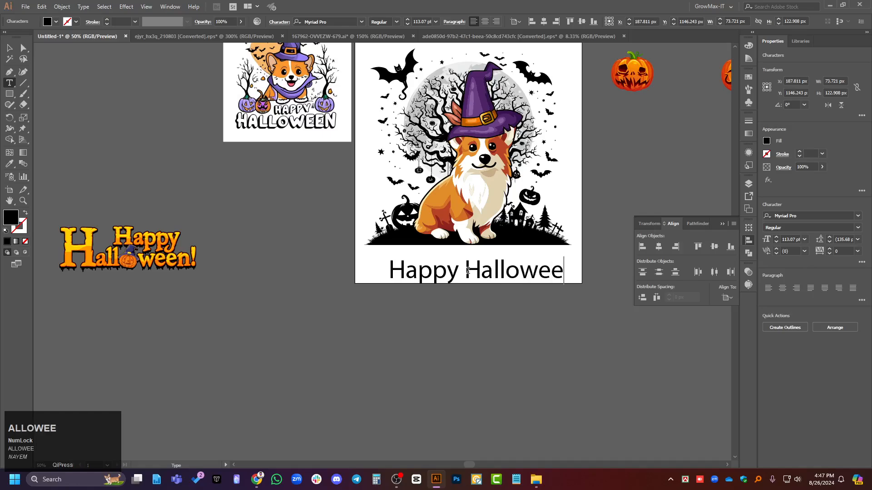
pyautogui.write('n!')
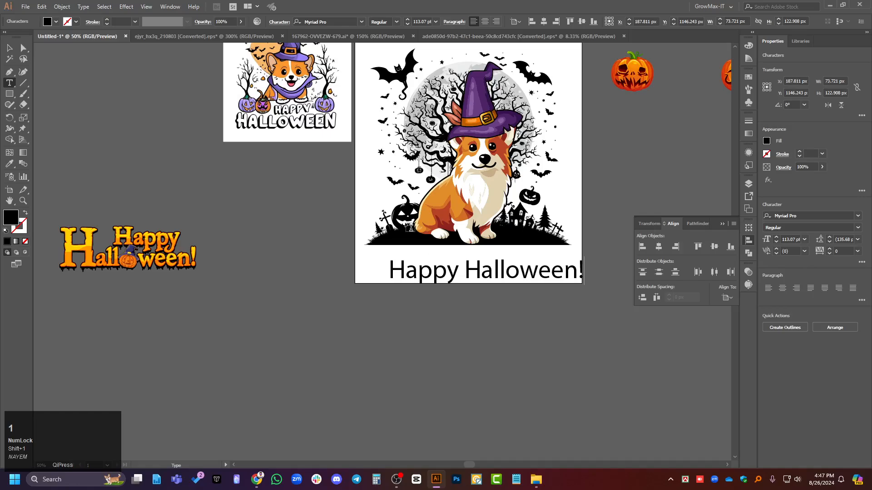
pyautogui.click(9, 48)
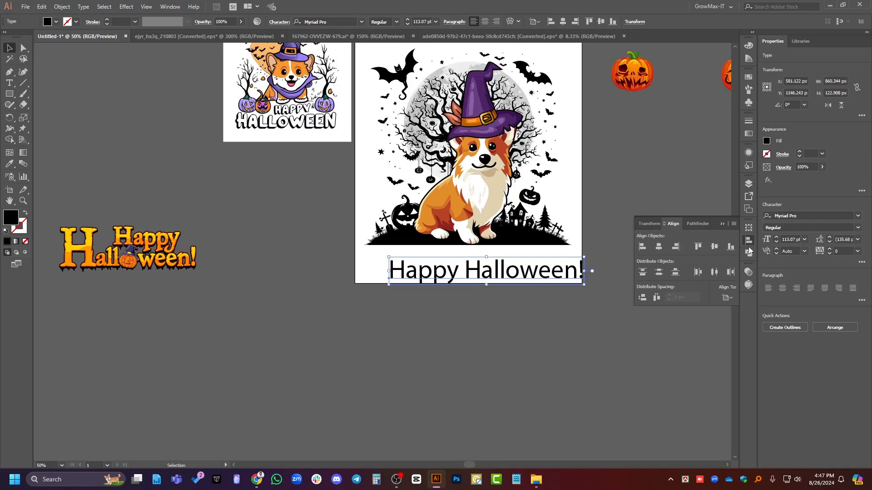
# Set the new "Happy Halloween!" text to All Caps and move it just below the artboard.
pyautogui.hotkey('ctrl', 't')
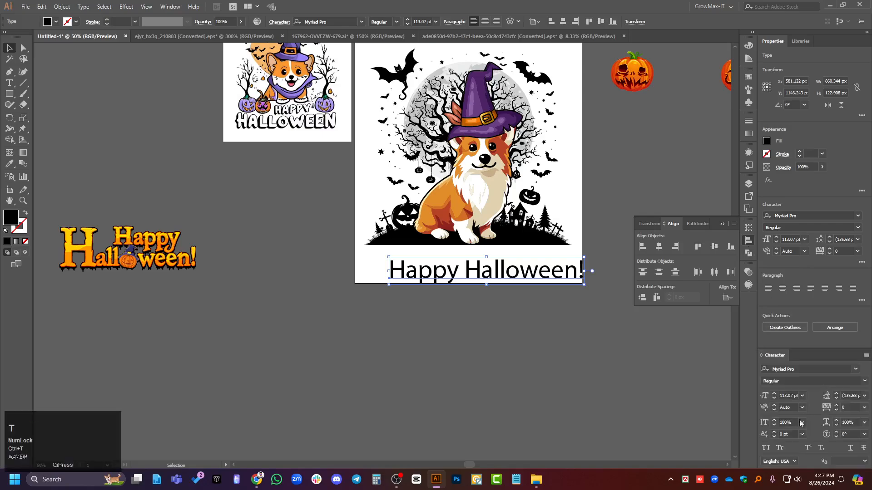
pyautogui.click(770, 449)
pyautogui.moveTo(548, 286); pyautogui.dragTo(513, 321)
# Apply the Scary Halloween Font Bold typeface to the all-caps text.
pyautogui.click(801, 367)
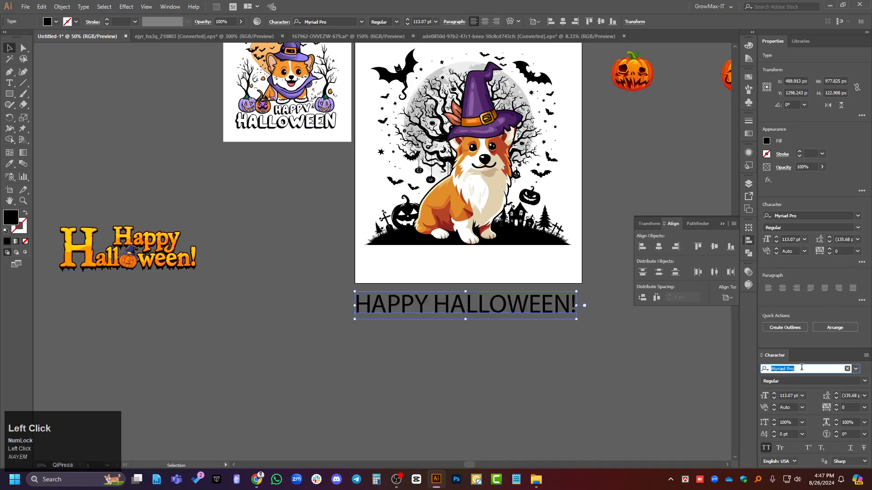
pyautogui.write('s')
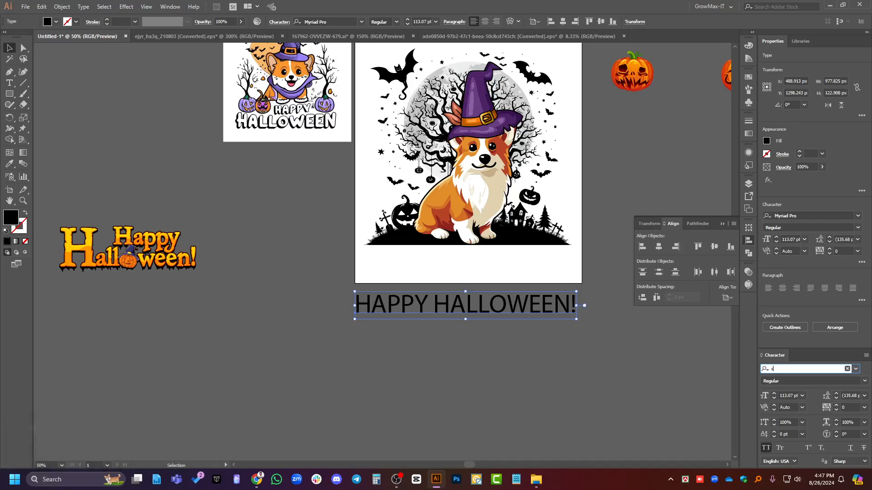
pyautogui.write('cary')
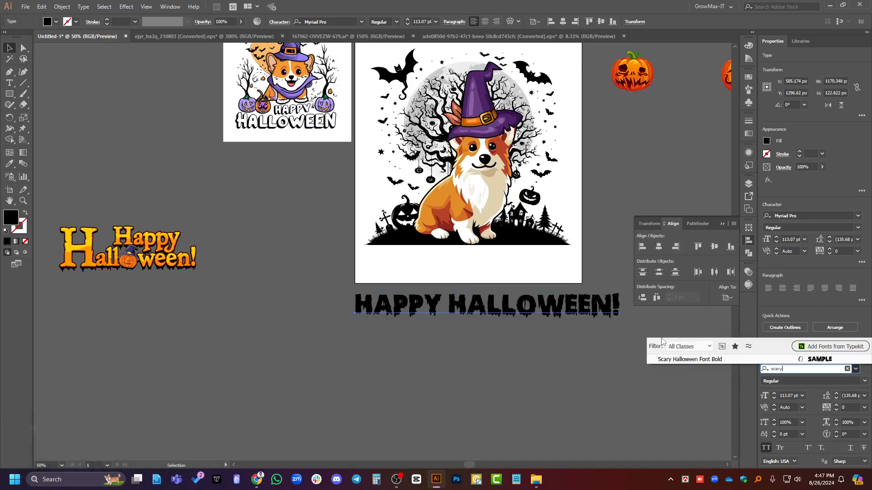
pyautogui.click(690, 359)
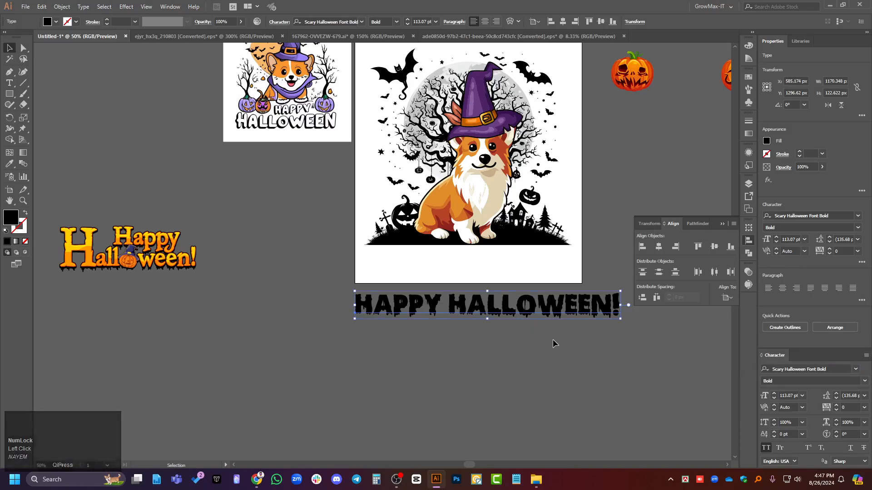
pyautogui.click(552, 339)
# Duplicate the "HAPPY HALLOWEEN!" text straight down as a spare copy and convert the upper one to outlines.
pyautogui.moveTo(516, 314); pyautogui.dragTo(516, 384)
pyautogui.rightClick(517, 313)
pyautogui.click(561, 196)
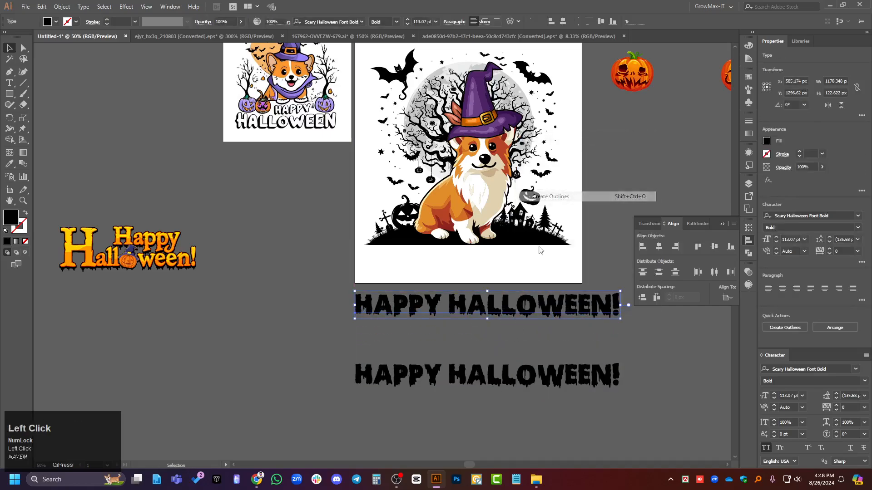
# Centre the outlined text horizontally on the artboard, beneath the hill, and scale it proportionally to about 890 × 86 px.
pyautogui.click(657, 249)
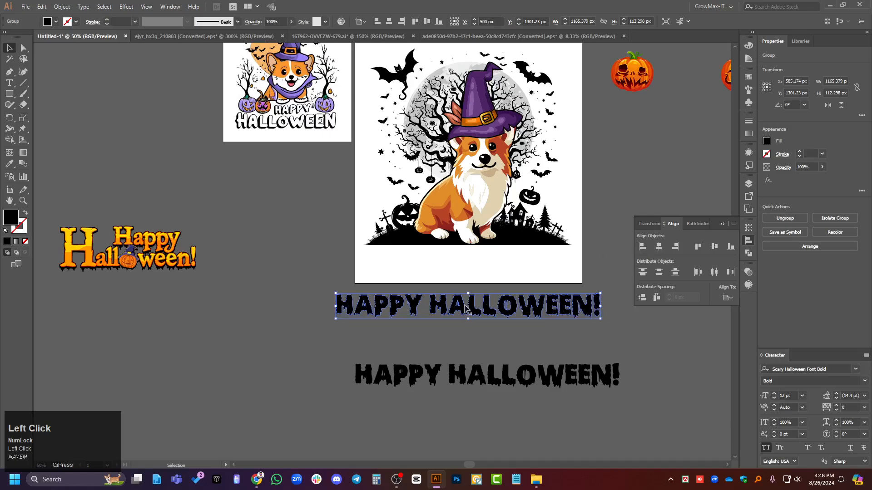
pyautogui.keyDown('alt'); pyautogui.scroll(1, 387, 316); pyautogui.keyUp('alt')
pyautogui.keyDown('alt'); pyautogui.scroll(1, 387, 315); pyautogui.keyUp('alt')
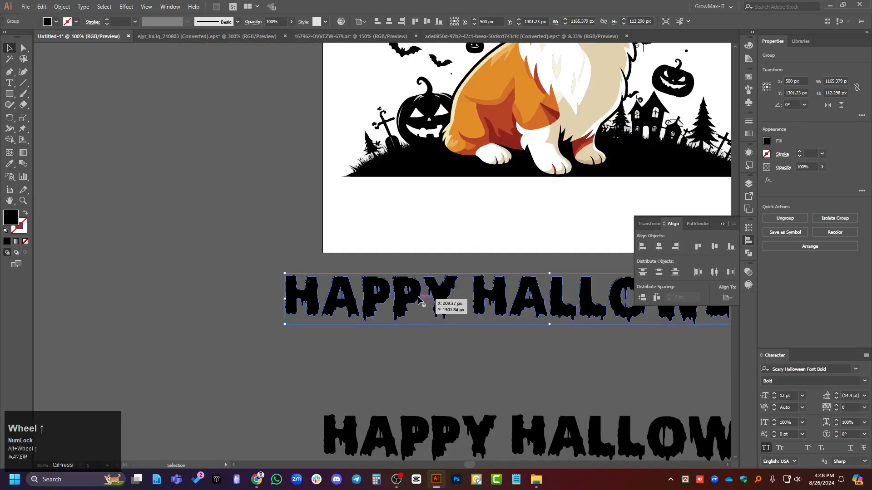
pyautogui.moveTo(426, 299); pyautogui.dragTo(442, 212)
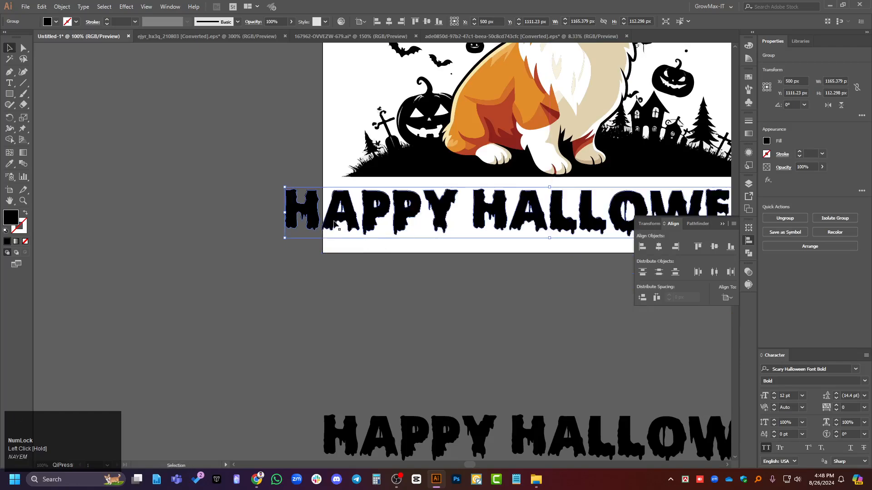
pyautogui.moveTo(285, 210); pyautogui.dragTo(348, 219)
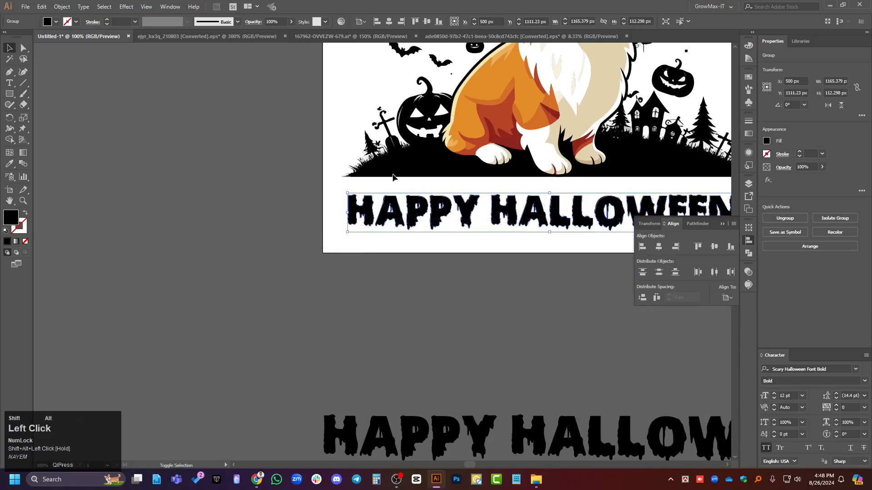
# Move the outlined text up close to the hill's base and scale it proportionally to about 880 × 85 px.
pyautogui.scroll(-1, 414, 194)
pyautogui.keyDown('alt'); pyautogui.scroll(9, 414, 194); pyautogui.keyUp('alt')
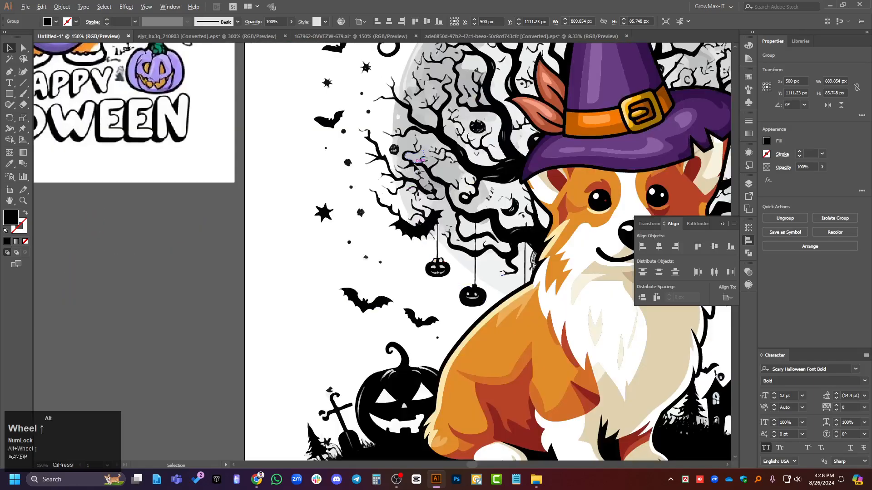
pyautogui.keyDown('alt'); pyautogui.scroll(2, 407, 249); pyautogui.keyUp('alt')
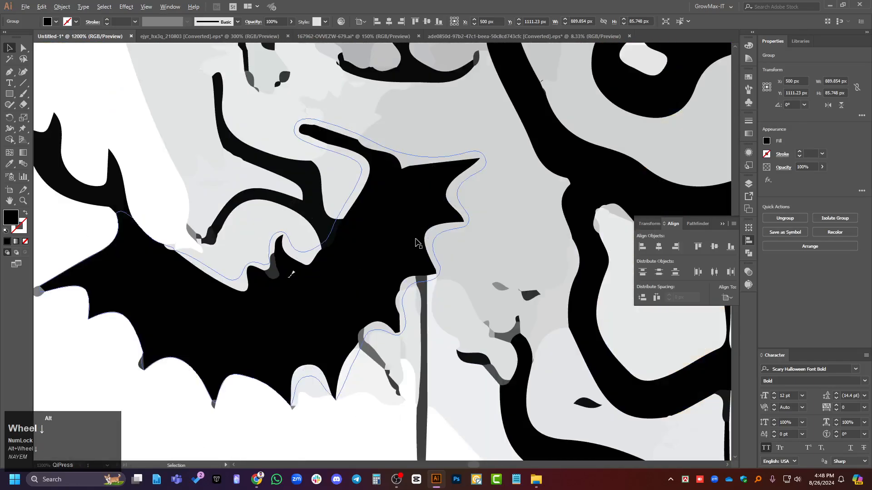
pyautogui.keyDown('alt'); pyautogui.scroll(-10, 408, 249); pyautogui.keyUp('alt')
pyautogui.keyDown('alt'); pyautogui.scroll(-3, 423, 160); pyautogui.keyUp('alt')
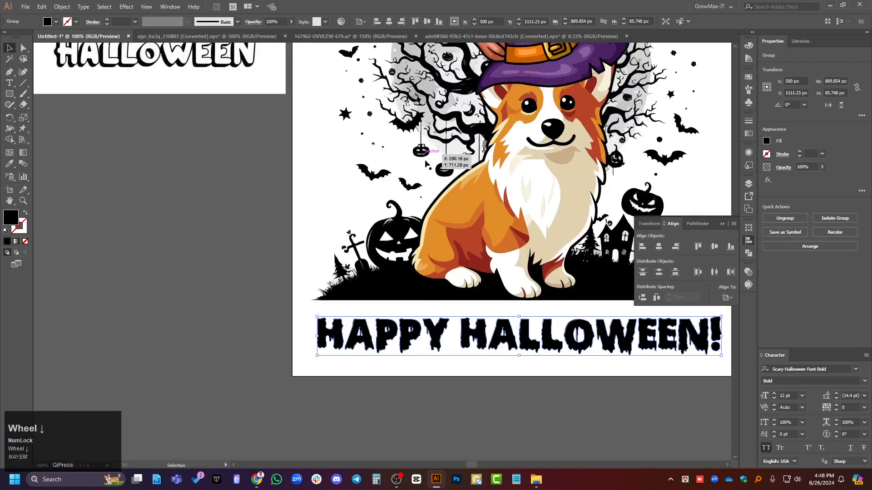
pyautogui.keyDown('alt'); pyautogui.scroll(3, 354, 358); pyautogui.keyUp('alt')
pyautogui.click(324, 302)
pyautogui.moveTo(324, 302); pyautogui.dragTo(286, 288)
pyautogui.keyDown('alt'); pyautogui.scroll(1, 280, 288); pyautogui.keyUp('alt')
pyautogui.keyDown('alt'); pyautogui.scroll(-2, 275, 246); pyautogui.keyUp('alt')
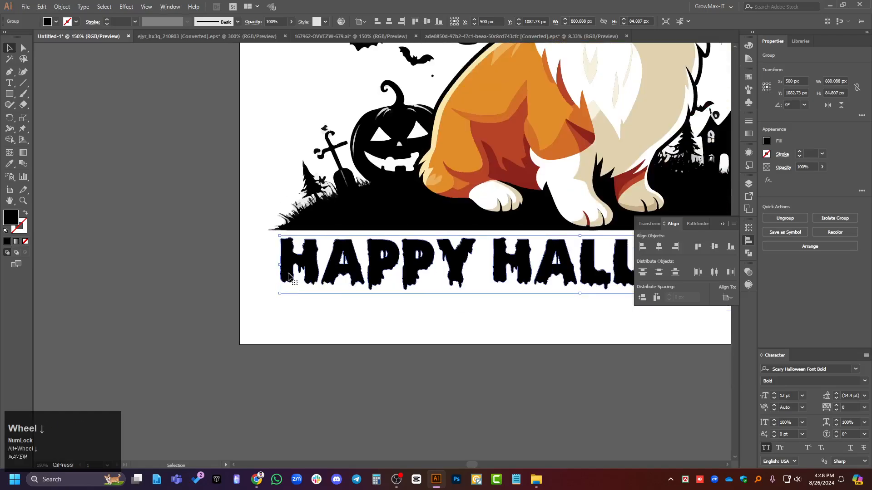
pyautogui.keyDown('alt'); pyautogui.scroll(-3, 287, 269); pyautogui.keyUp('alt')
pyautogui.keyDown('alt'); pyautogui.scroll(1, 459, 276); pyautogui.keyUp('alt')
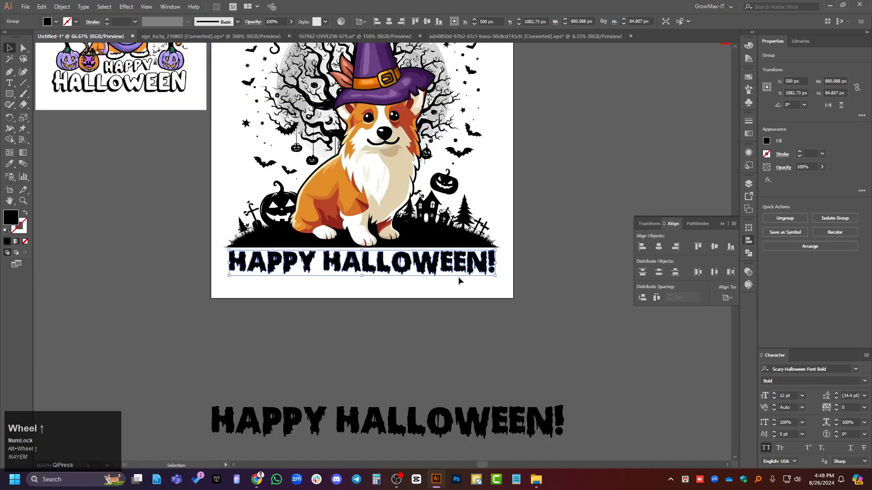
# Select the spooky scene group and erase a full-height strip from its right edge, trimming it to about 853 px wide.
pyautogui.scroll(1, 503, 274)
pyautogui.keyDown('alt'); pyautogui.scroll(-1, 499, 272); pyautogui.keyUp('alt')
pyautogui.click(462, 272)
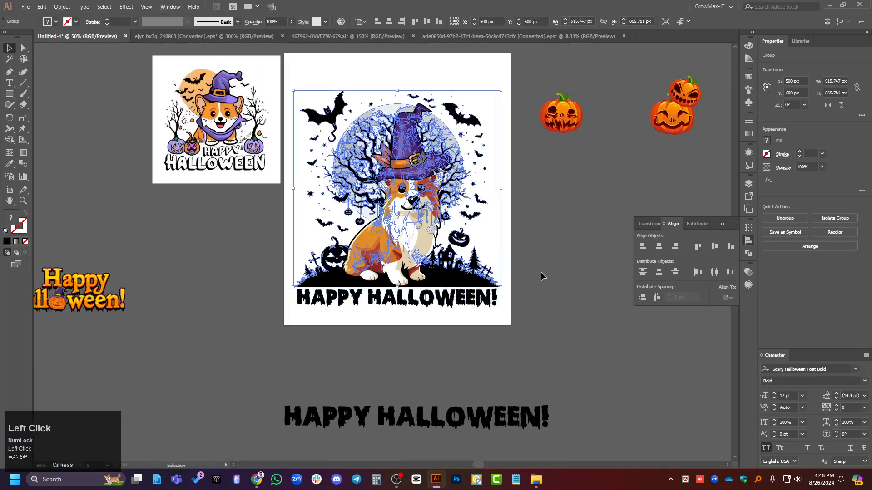
pyautogui.scroll(-1, 543, 270)
pyautogui.click(458, 295)
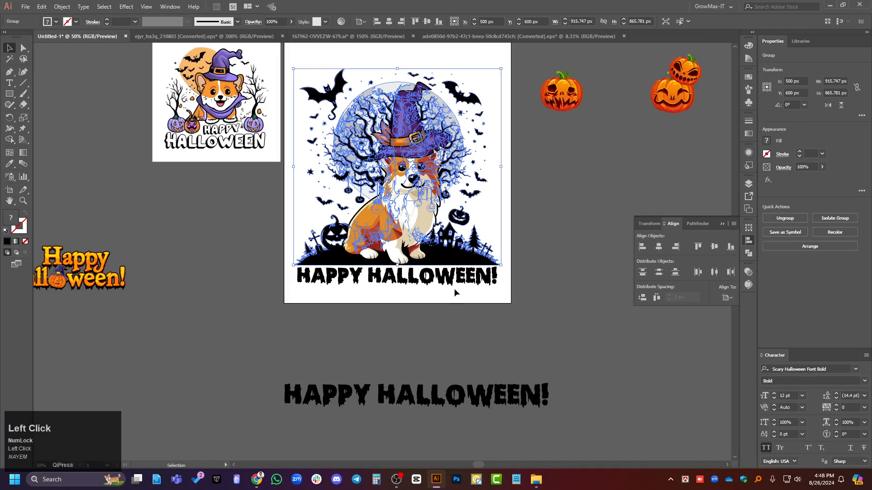
pyautogui.click(452, 253)
pyautogui.click(23, 104)
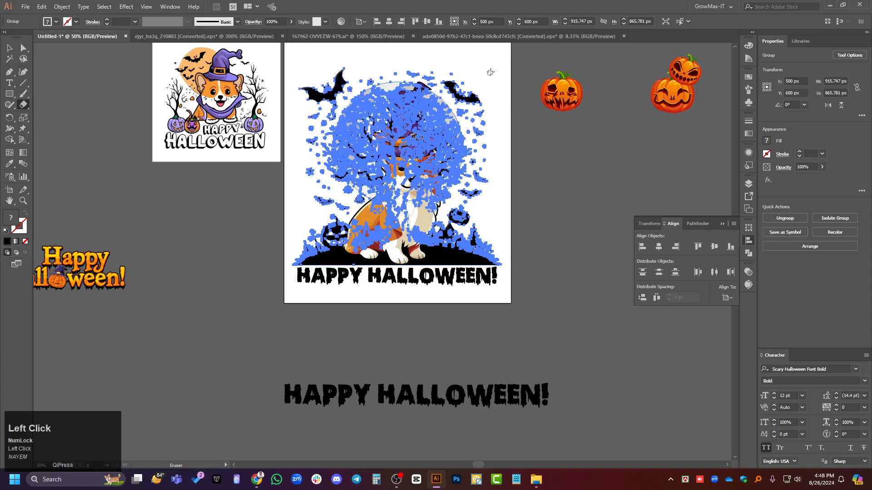
pyautogui.press('alt')
pyautogui.moveTo(487, 56)
pyautogui.mouseDown()
pyautogui.moveTo(558, 195)
pyautogui.moveTo(582, 281)
pyautogui.mouseUp()
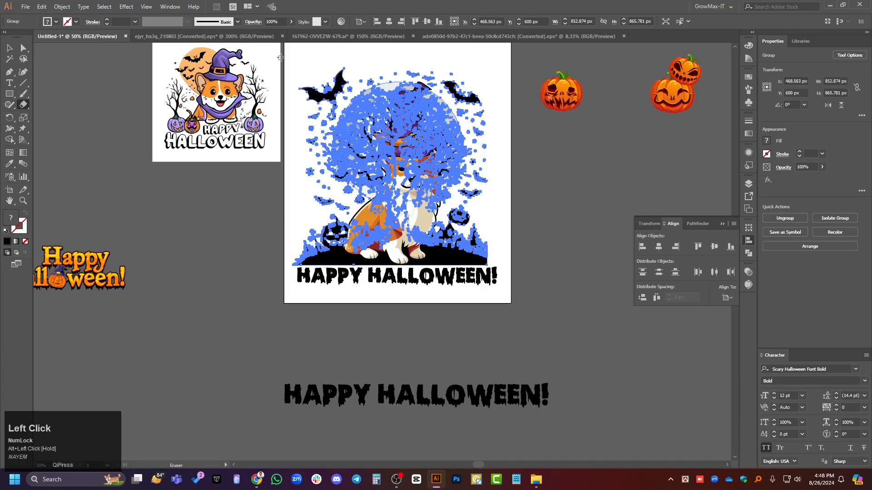
# Erase a full-height strip from the left edge of the spooky scene group, trimming it to 812 px wide.
pyautogui.moveTo(281, 58)
pyautogui.mouseDown()
pyautogui.moveTo(285, 248)
pyautogui.moveTo(300, 285)
pyautogui.mouseUp()
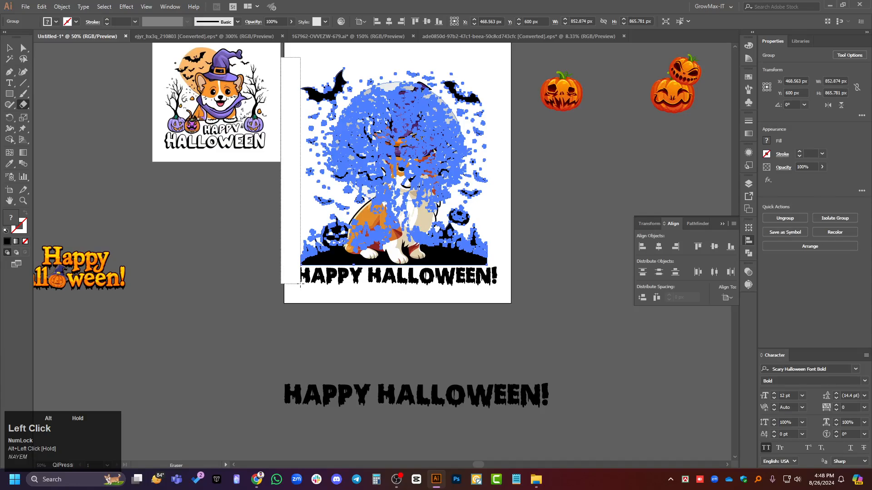
pyautogui.moveTo(300, 286); pyautogui.dragTo(303, 285)
pyautogui.press('v')
pyautogui.click(381, 348)
# Centre the outlined "HAPPY HALLOWEEN!" text horizontally on the artboard at X 500 px.
pyautogui.scroll(2, 307, 271)
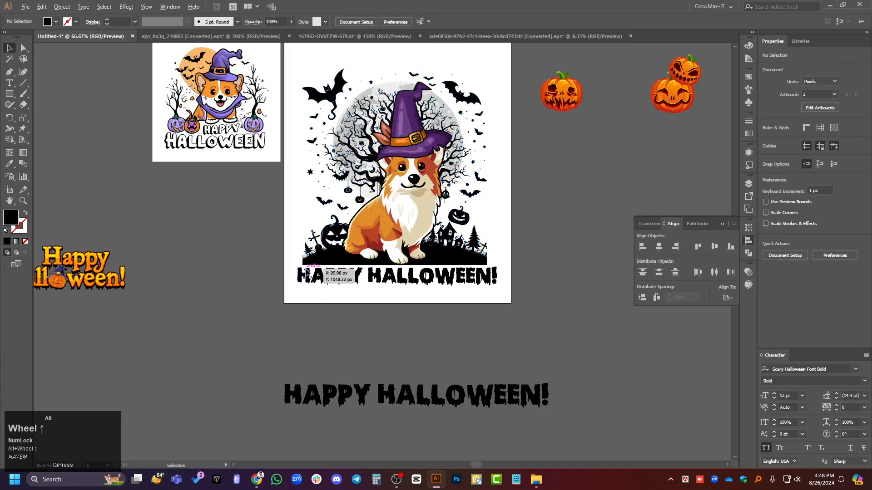
pyautogui.scroll(2, 392, 339)
pyautogui.scroll(2, 400, 345)
pyautogui.scroll(-1, 350, 384)
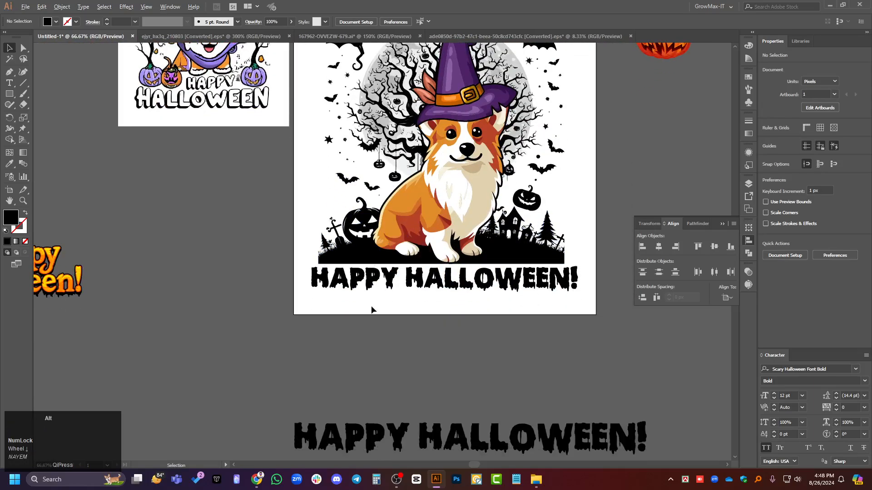
pyautogui.scroll(1, 373, 309)
pyautogui.click(489, 268)
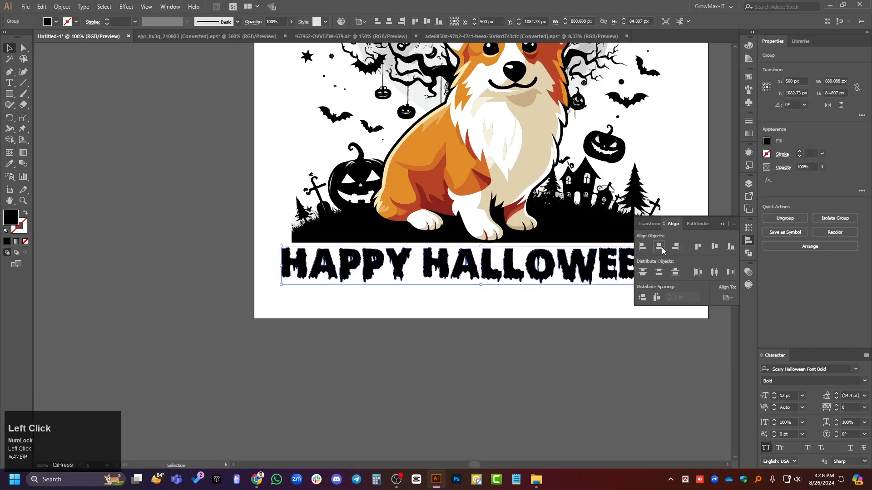
pyautogui.click(335, 321)
# Show the rulers and place a vertical guide at about 48 px, just outside the scene's left edge.
pyautogui.scroll(2, 263, 270)
pyautogui.click(399, 200)
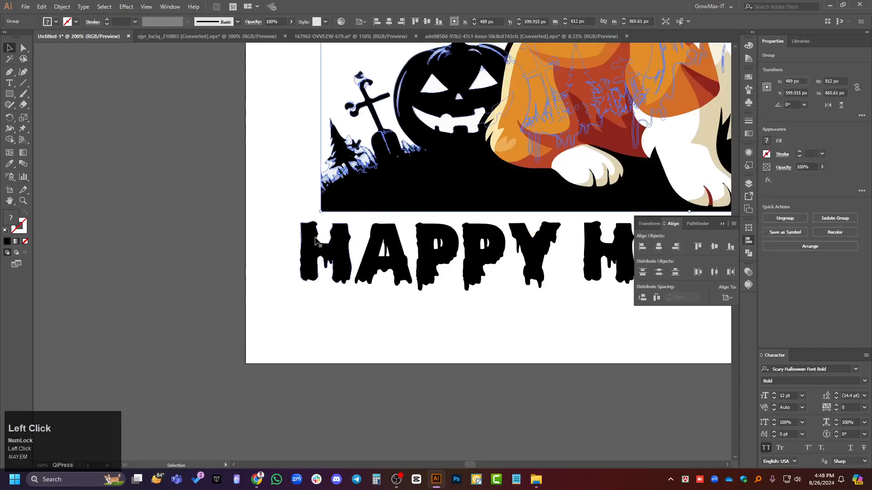
pyautogui.hotkey('ctrl', 'r')
pyautogui.click(63, 139)
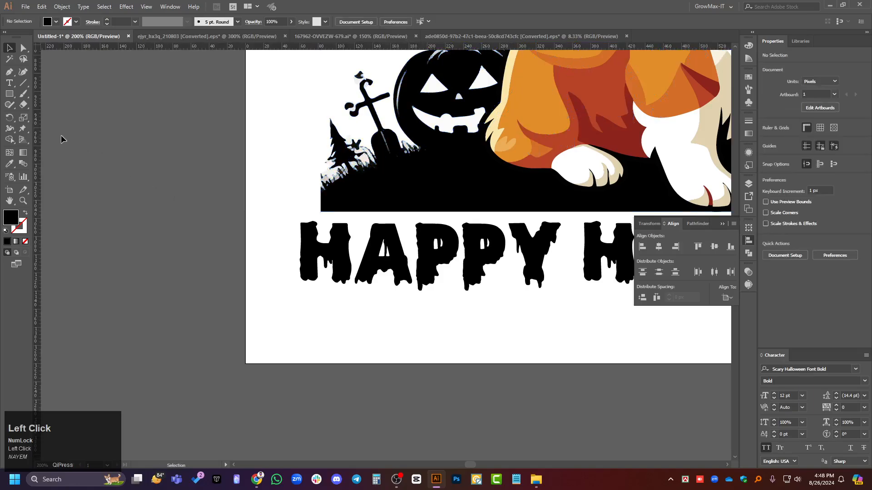
pyautogui.moveTo(132, 165); pyautogui.dragTo(357, 210)
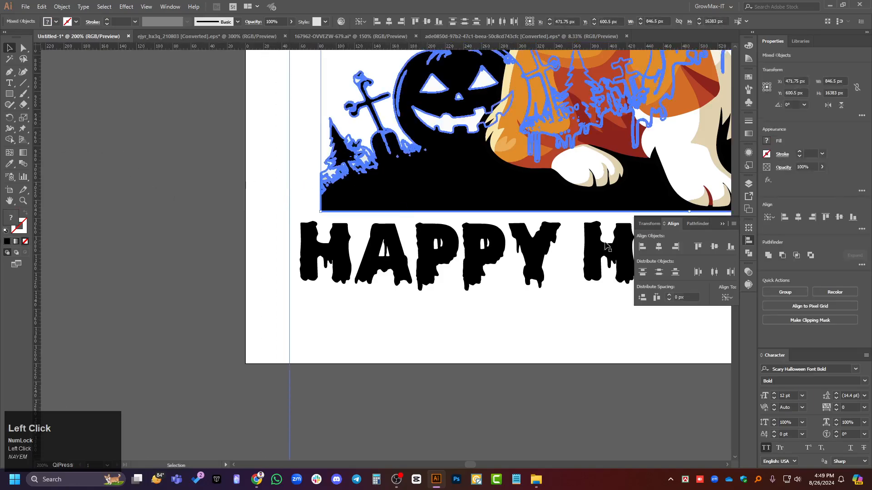
pyautogui.click(471, 314)
# Centre the spooky scene group and the corgi horizontally on the artboard at X 500 px.
pyautogui.click(538, 158)
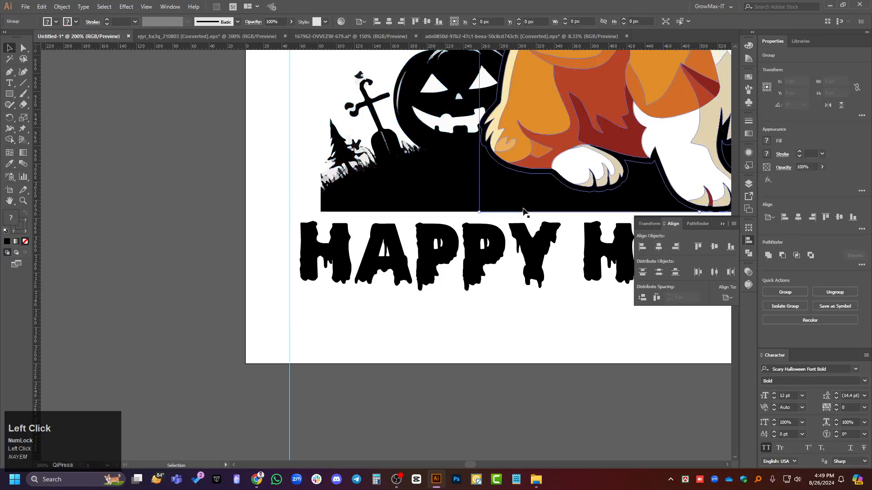
pyautogui.click(526, 206)
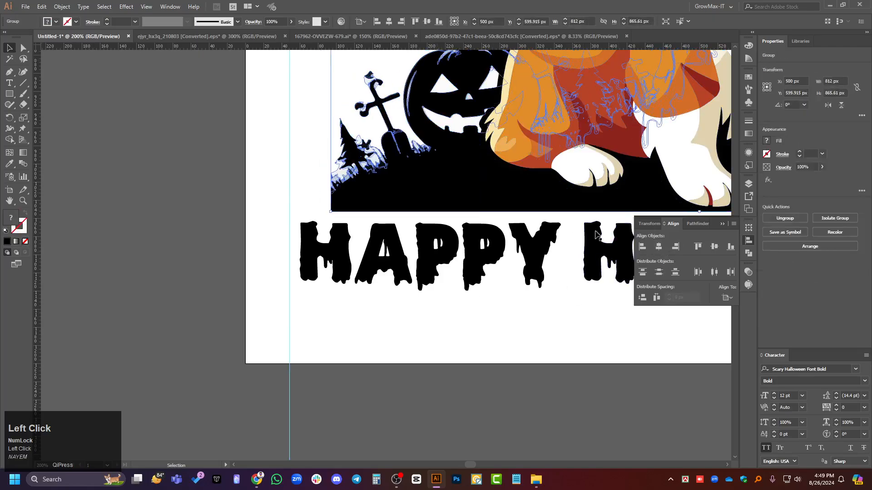
pyautogui.click(659, 247)
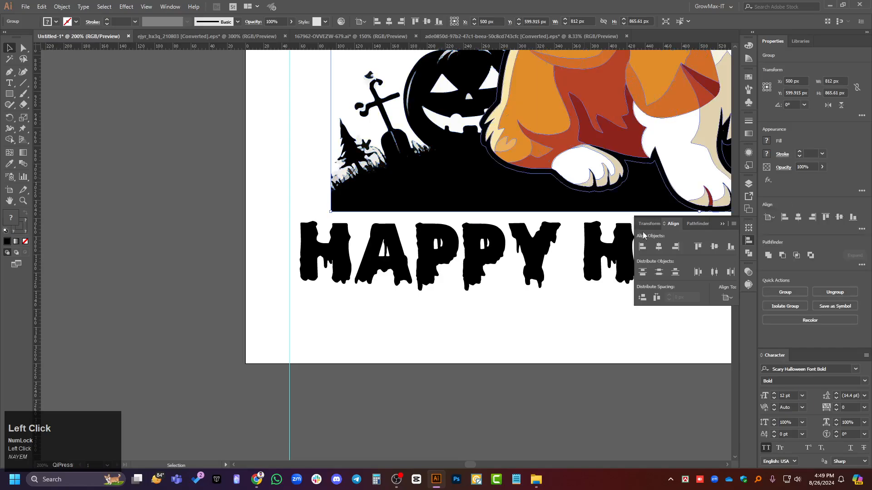
# Align the vertical guide to the left edge of the spooky scene group.
pyautogui.click(489, 323)
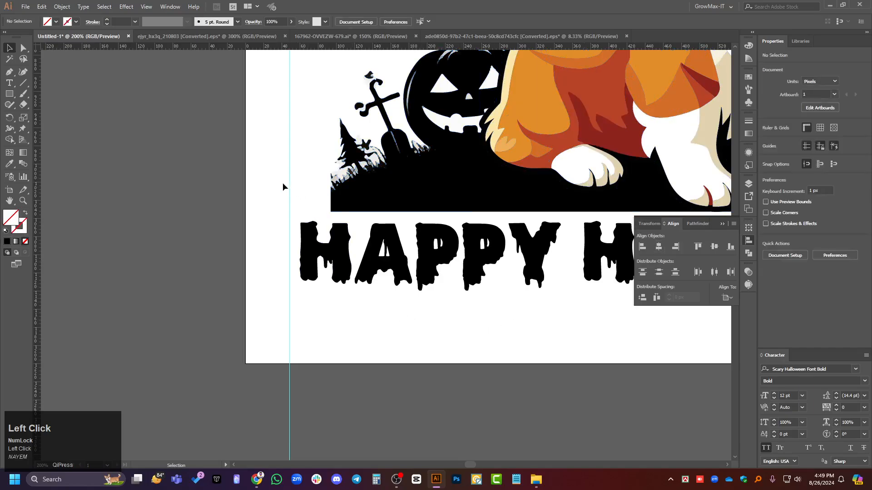
pyautogui.moveTo(284, 187); pyautogui.dragTo(350, 214)
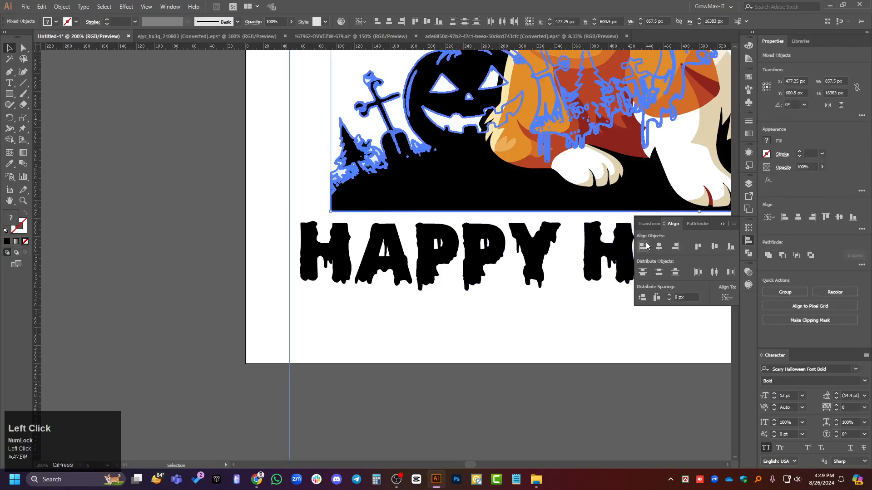
pyautogui.click(642, 246)
# Scale the outlined text proportionally from its centre to 812 × 78.25 px, matching the guide and the scene's width.
pyautogui.moveTo(453, 316); pyautogui.dragTo(423, 277)
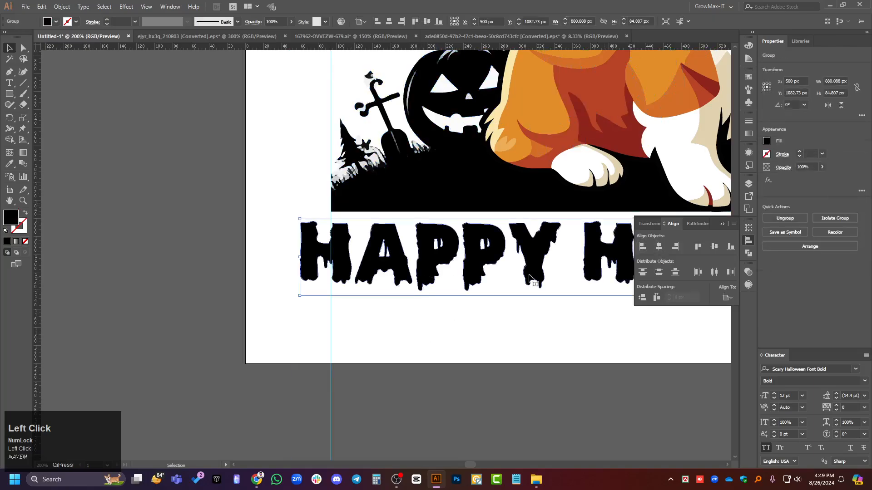
pyautogui.scroll(2, 299, 245)
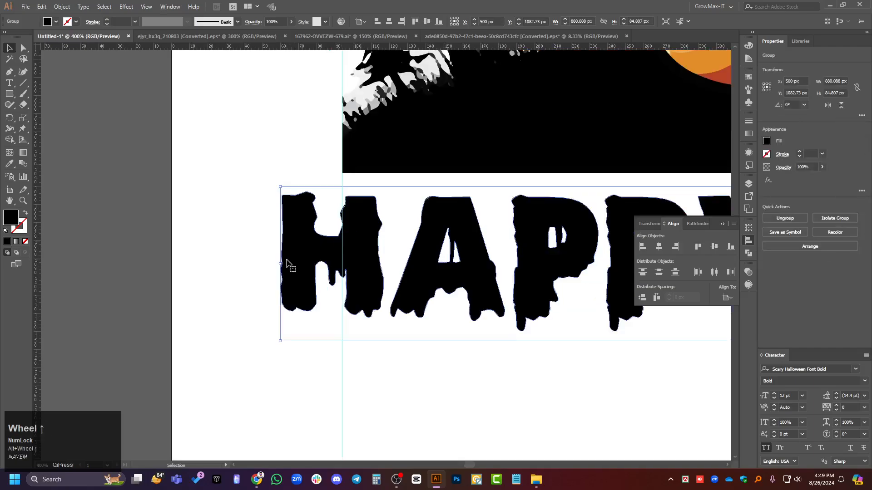
pyautogui.moveTo(281, 262); pyautogui.dragTo(342, 265)
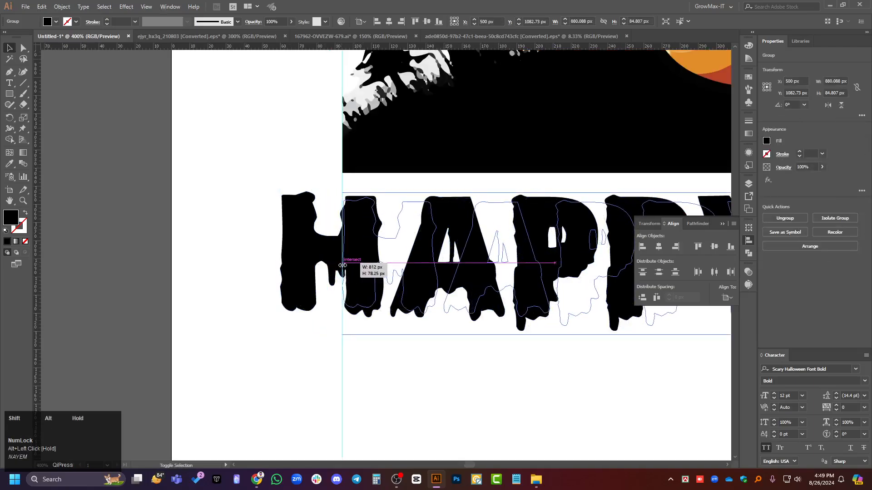
pyautogui.click(252, 222)
pyautogui.scroll(-5, 247, 224)
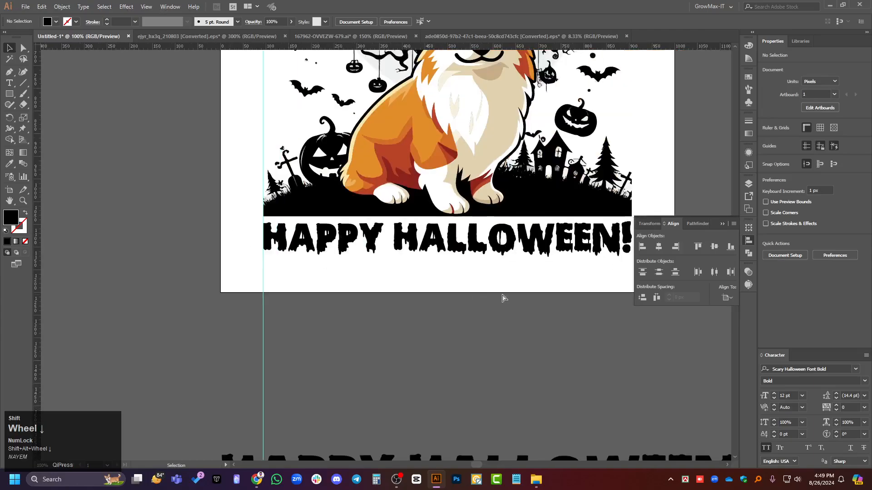
# Stretch the outlined text vertically to about 87 px tall, keeping its 812 px width.
pyautogui.scroll(2, 489, 276)
pyautogui.scroll(1, 489, 276)
pyautogui.click(337, 243)
pyautogui.hscroll(-1, 286, 266)
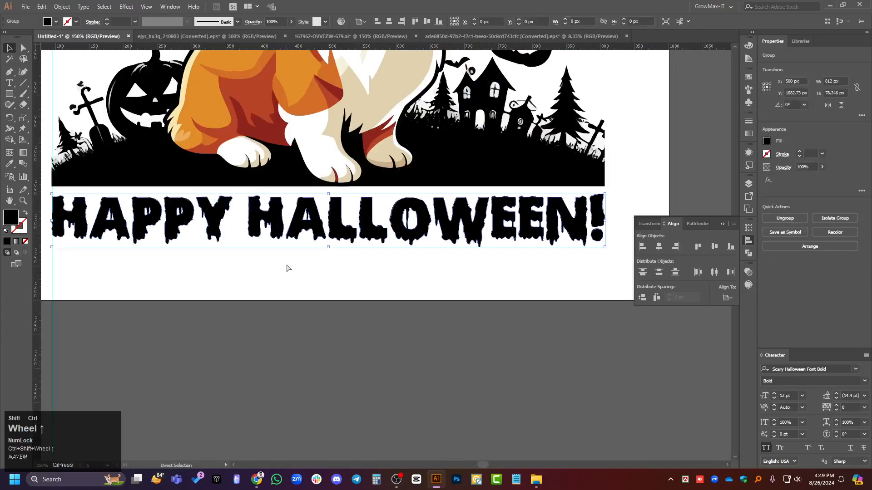
pyautogui.moveTo(363, 249); pyautogui.dragTo(371, 238)
pyautogui.click(367, 277)
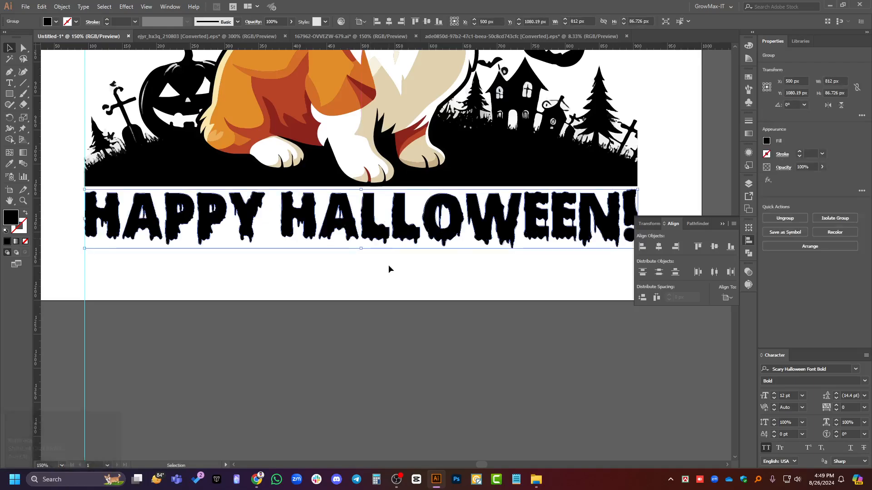
# Nudge the outlined text up to Y 1069.19 px so the tops of its letters merge into the hill's base.
pyautogui.press('Up')
pyautogui.click(389, 265)
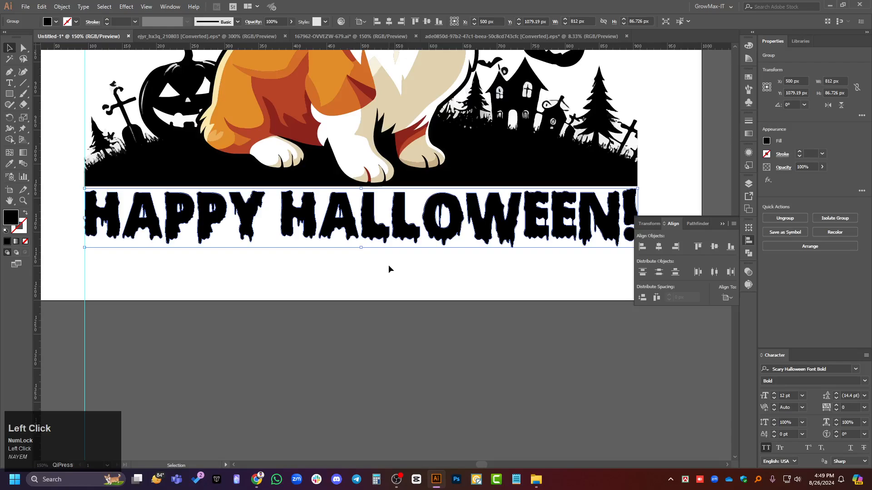
pyautogui.click(380, 242)
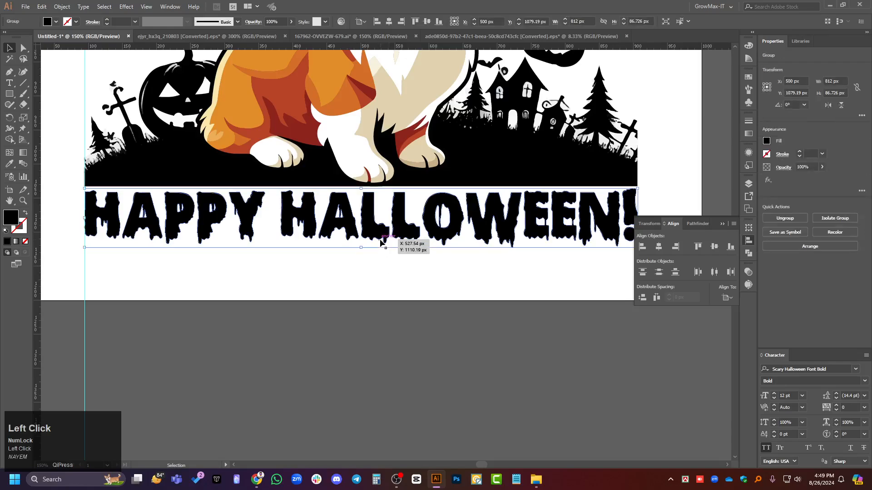
pyautogui.press('Up')
pyautogui.press('Up')
pyautogui.press('Up')
pyautogui.press('Up')
pyautogui.press('Up')
pyautogui.press('Up')
pyautogui.press('Up')
pyautogui.press('Up')
pyautogui.press('Up')
pyautogui.press('Up')
pyautogui.press('Up')
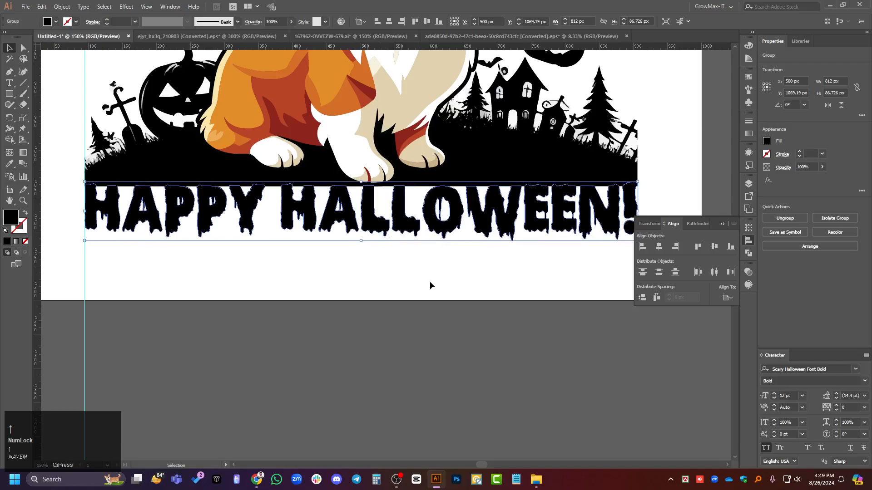
pyautogui.click(464, 298)
# Bring the corgi to the front, above the text and the hill, and review the whole design.
pyautogui.hscroll(-1, 467, 303)
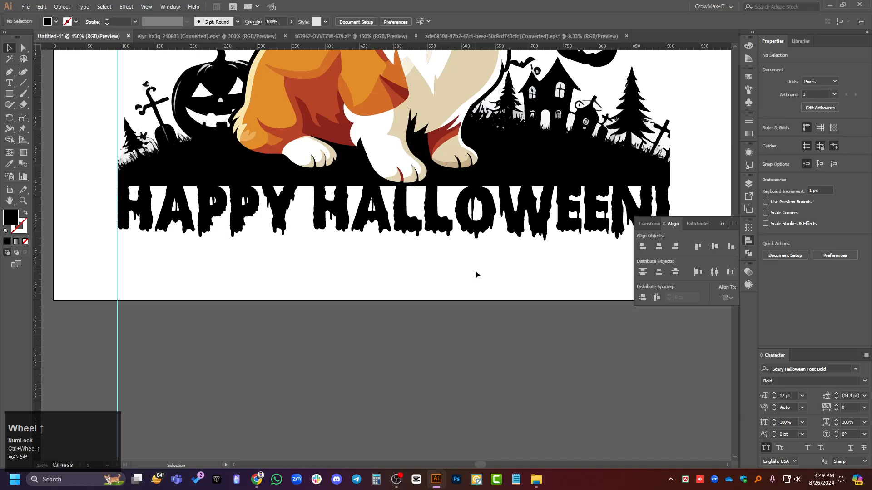
pyautogui.click(398, 143)
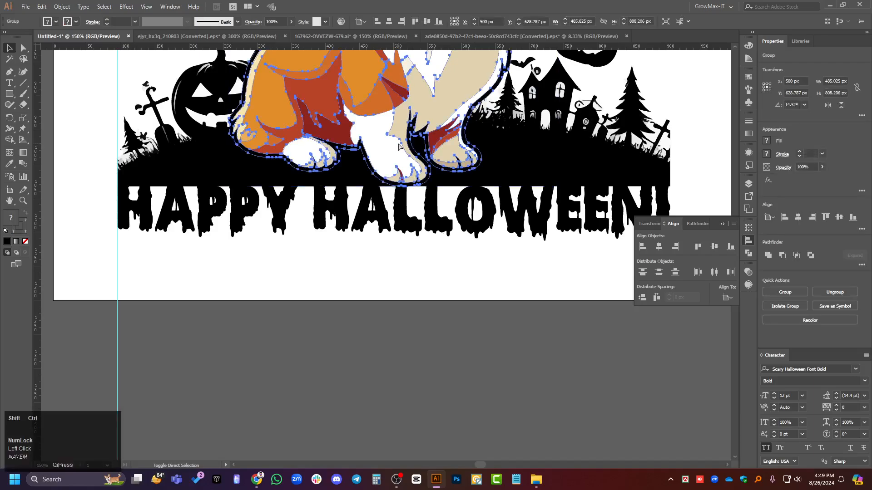
pyautogui.click(475, 315)
pyautogui.scroll(-2, 468, 311)
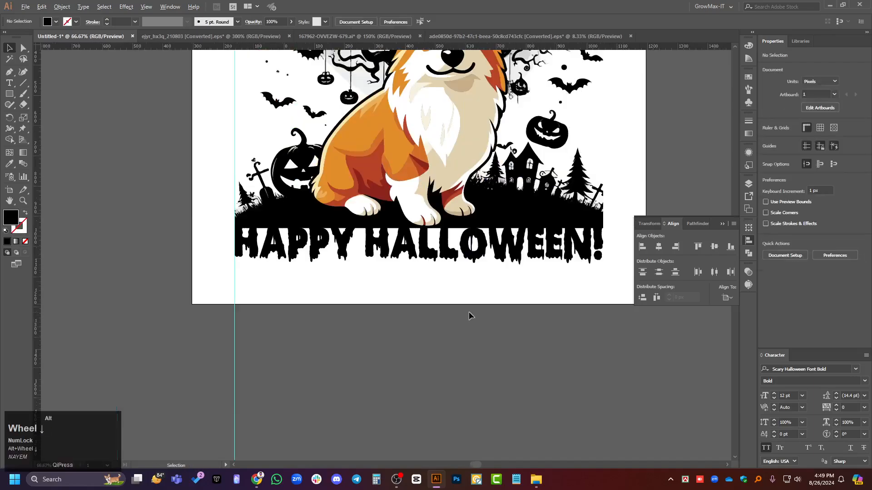
pyautogui.scroll(-2, 448, 335)
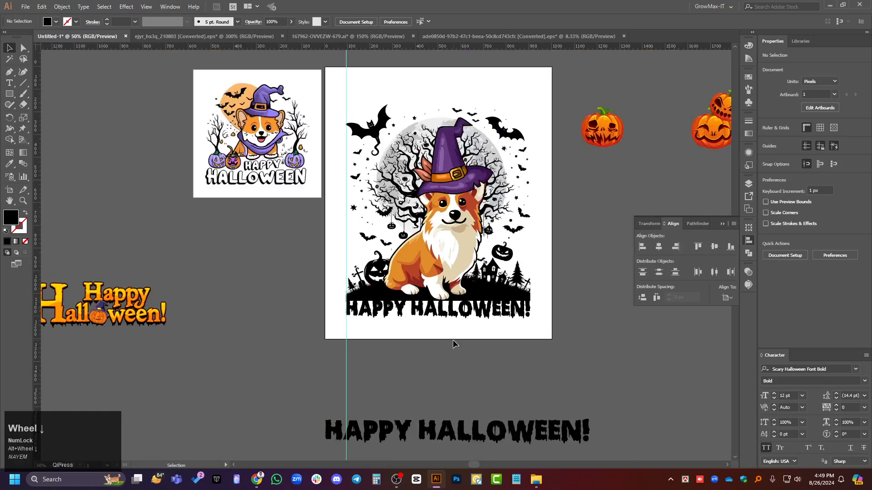
pyautogui.scroll(-2, 447, 336)
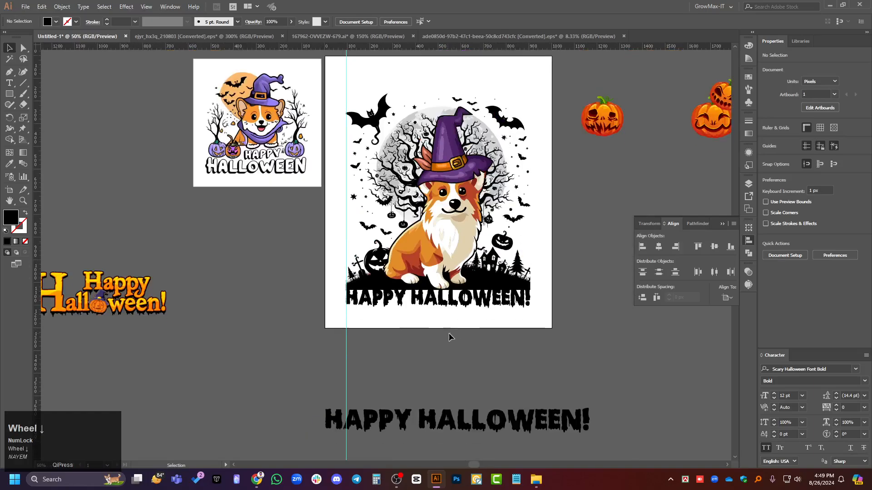
# Paste a copy of the outlined text behind the original and offset it 1 px down and 1 px right.
pyautogui.scroll(3, 415, 304)
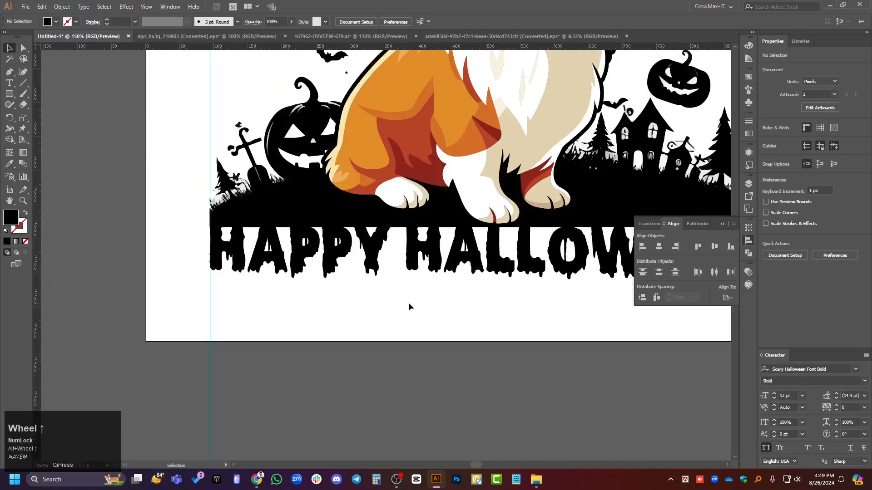
pyautogui.hscroll(1, 408, 302)
pyautogui.click(429, 275)
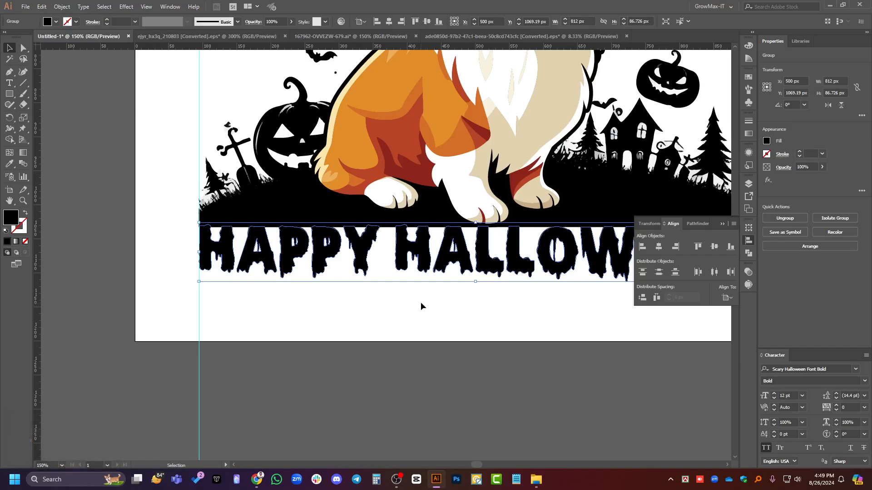
pyautogui.keyDown('alt'); pyautogui.scroll(1, 400, 290); pyautogui.keyUp('alt')
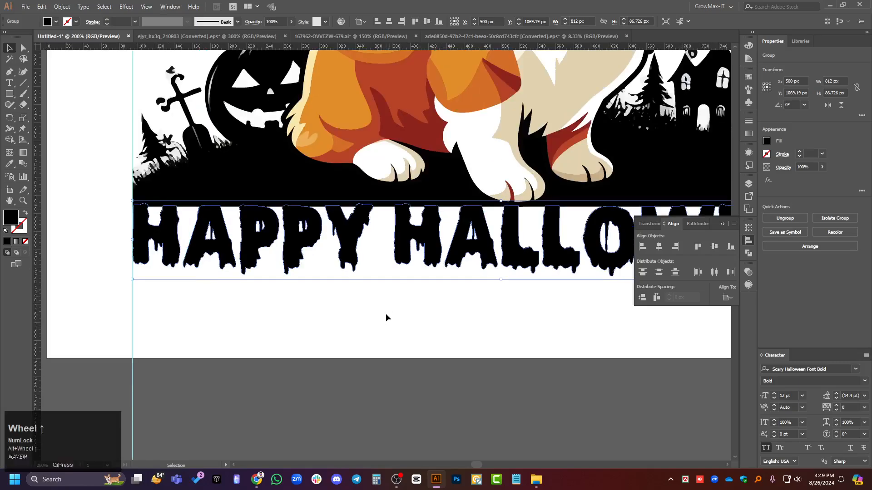
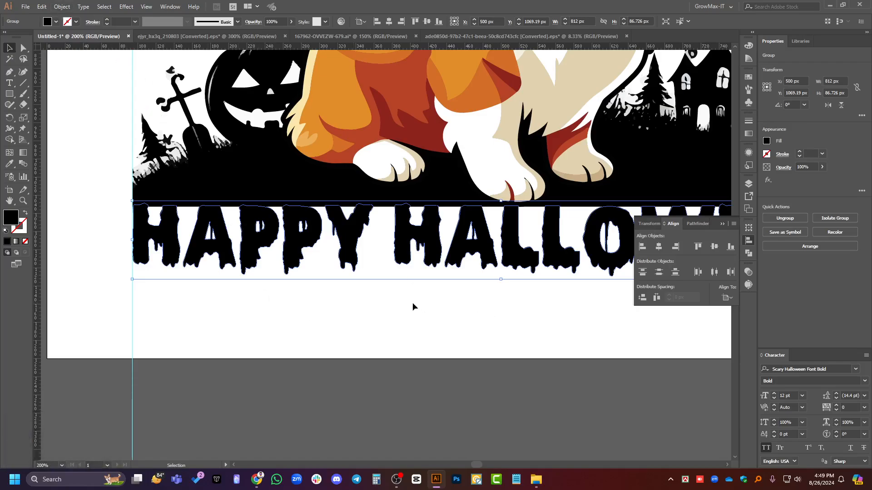
pyautogui.press('ctrl')
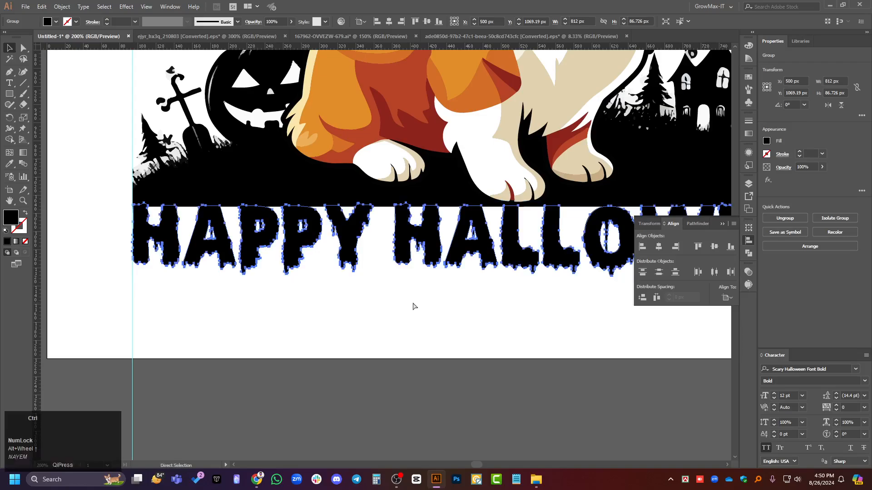
pyautogui.hotkey('ctrl', 'b')
pyautogui.press('Down')
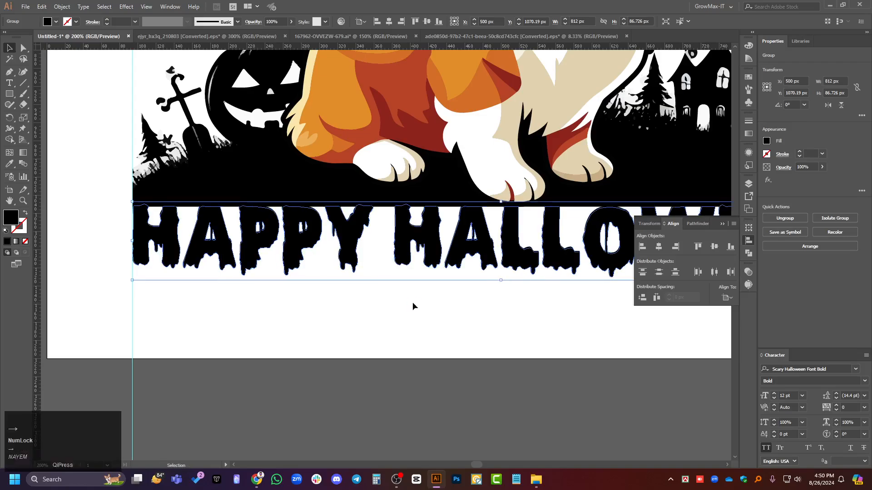
pyautogui.press('Right')
# Paste a second text copy behind the first one and offset it another 1 px down and 1 px right.
pyautogui.press('ctrl')
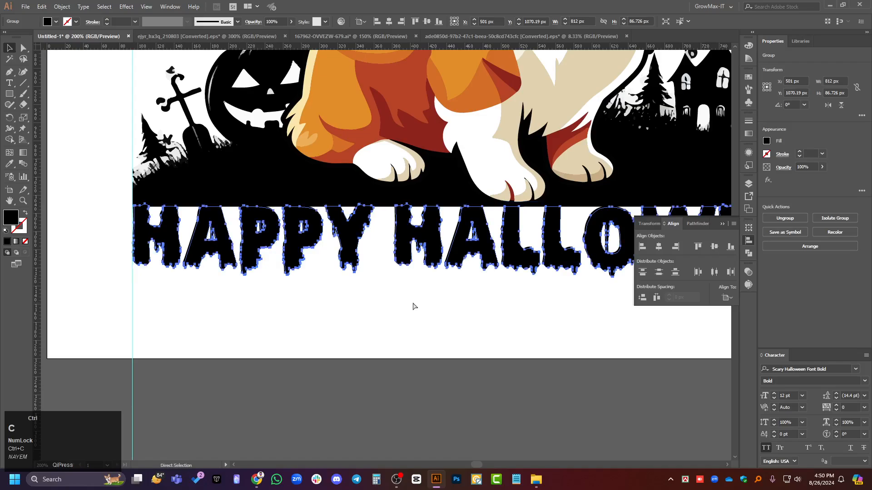
pyautogui.press('Down')
pyautogui.press('Right')
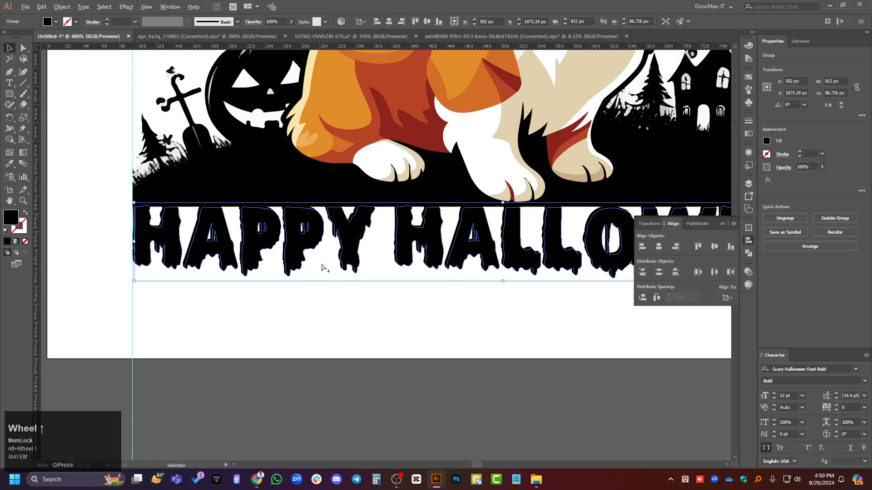
# Select the first offset text copy, the one lying 1 px down and right of the original lettering.
pyautogui.scroll(2, 286, 282)
pyautogui.scroll(3, 244, 300)
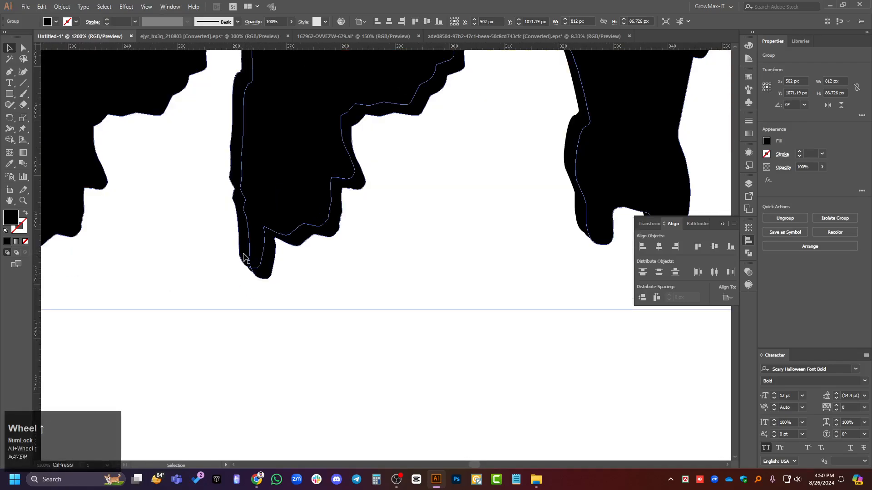
pyautogui.click(266, 272)
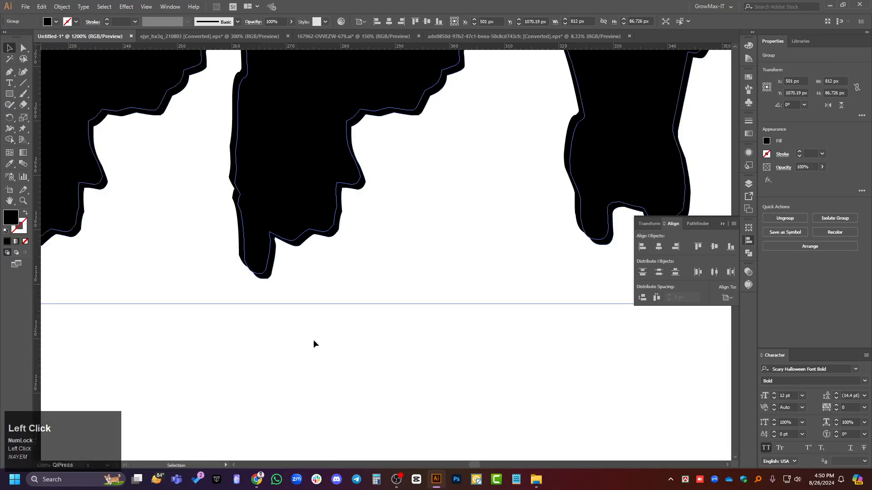
# Fill the selected middle copy of the HAPPY HALLOWEEN! lettering with white sampled from the artboard background.
pyautogui.press('i')
pyautogui.click(315, 343)
pyautogui.press('v')
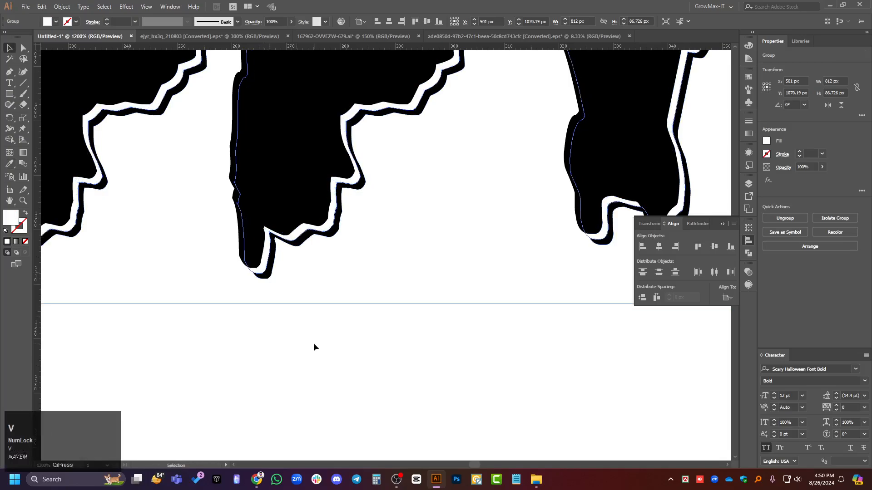
pyautogui.click(313, 345)
# Cut the white middle copy of the HAPPY HALLOWEEN! lettering to the clipboard.
pyautogui.scroll(-6, 309, 348)
pyautogui.scroll(-1, 344, 350)
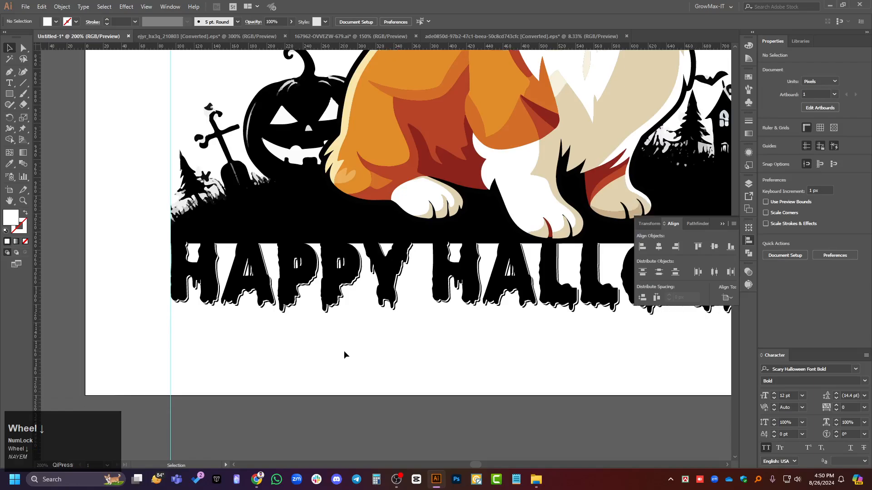
pyautogui.scroll(-2, 344, 350)
pyautogui.scroll(-1, 451, 364)
pyautogui.scroll(4, 393, 307)
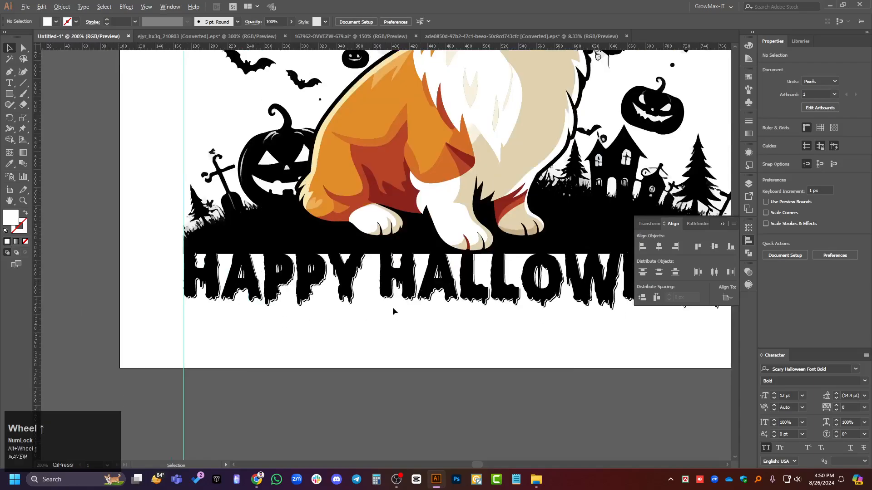
pyautogui.scroll(1, 345, 296)
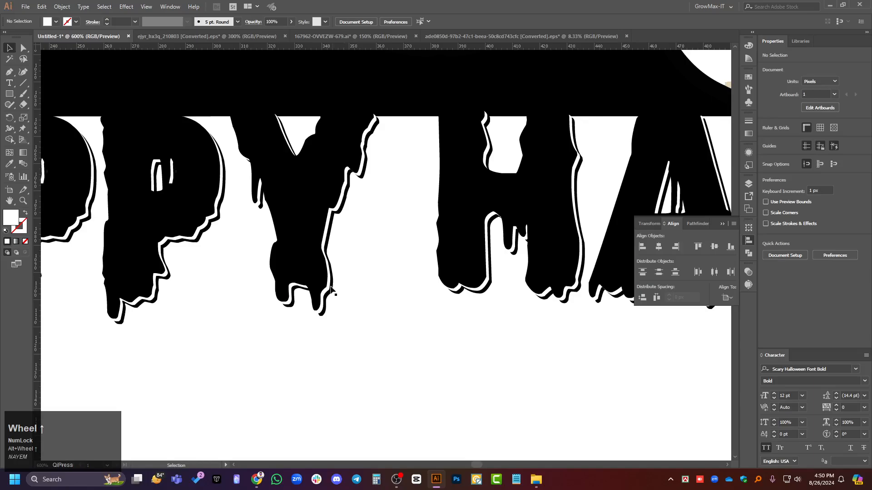
pyautogui.scroll(4, 343, 295)
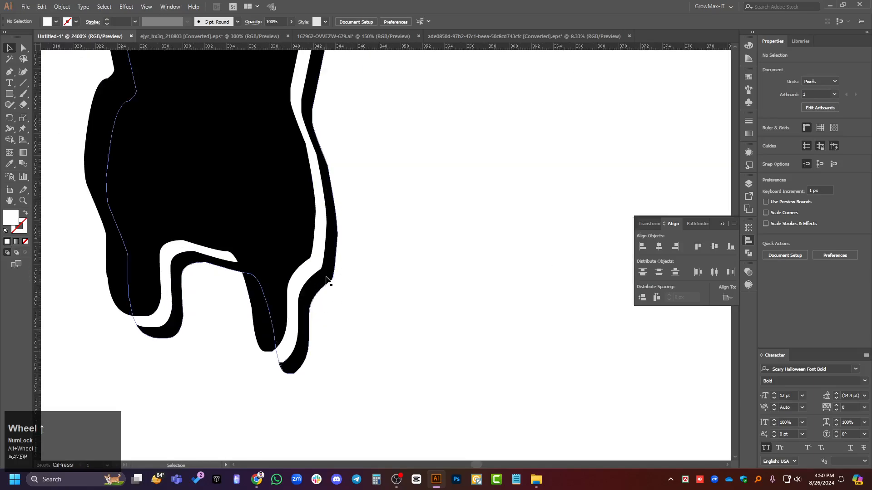
pyautogui.click(312, 270)
pyautogui.hotkey('ctrl', 'x')
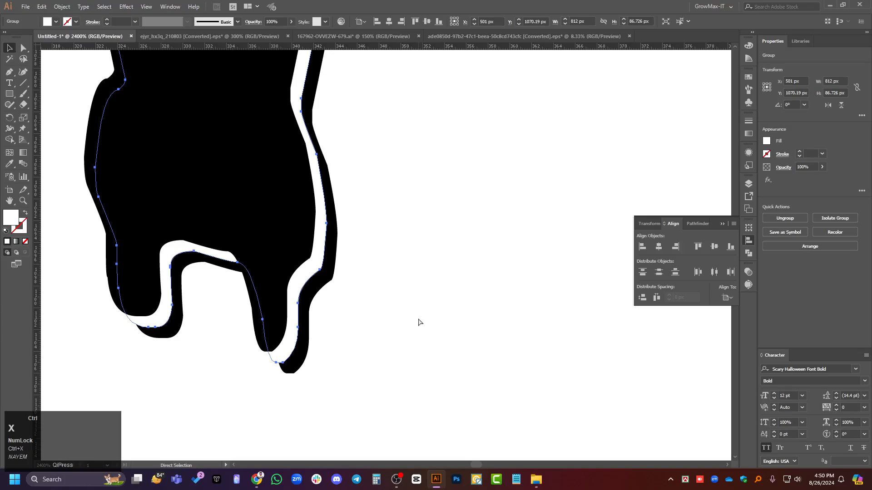
# Create an opacity mask on the offset black shadow lettering and paste the cut copy in front inside the mask.
pyautogui.click(329, 281)
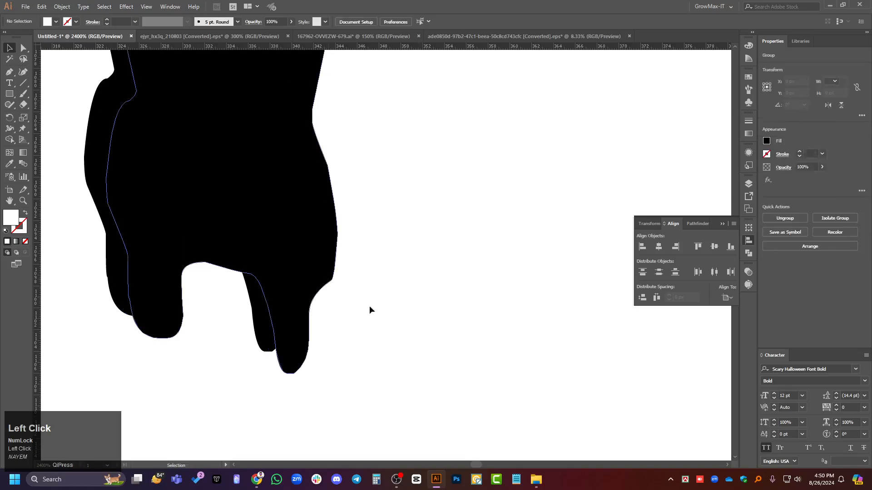
pyautogui.click(748, 273)
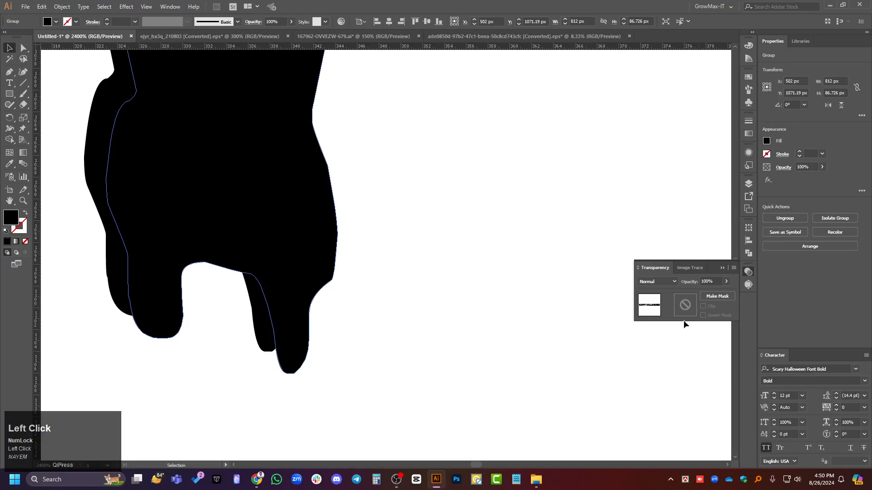
pyautogui.click(683, 311)
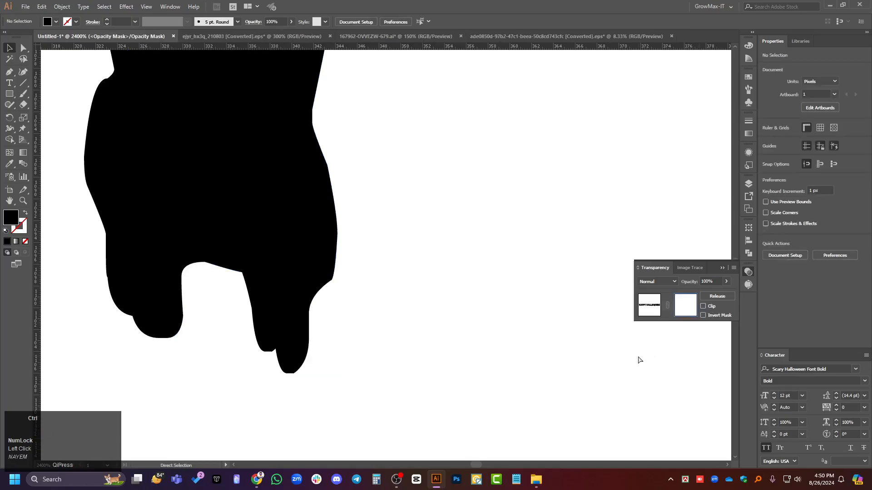
pyautogui.hotkey('ctrl', 'f')
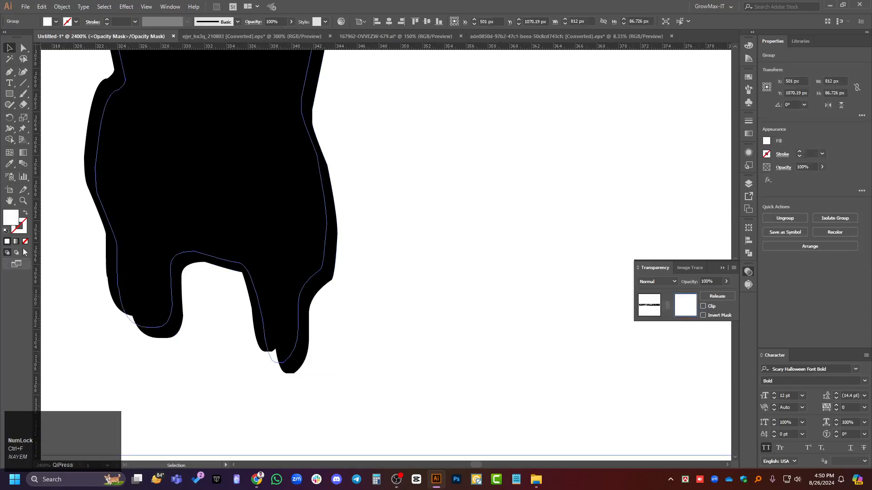
# Fill the pasted mask lettering with black 000000, then return to normal artwork editing and deselect.
pyautogui.doubleClick(13, 219)
pyautogui.moveTo(346, 286); pyautogui.dragTo(318, 292)
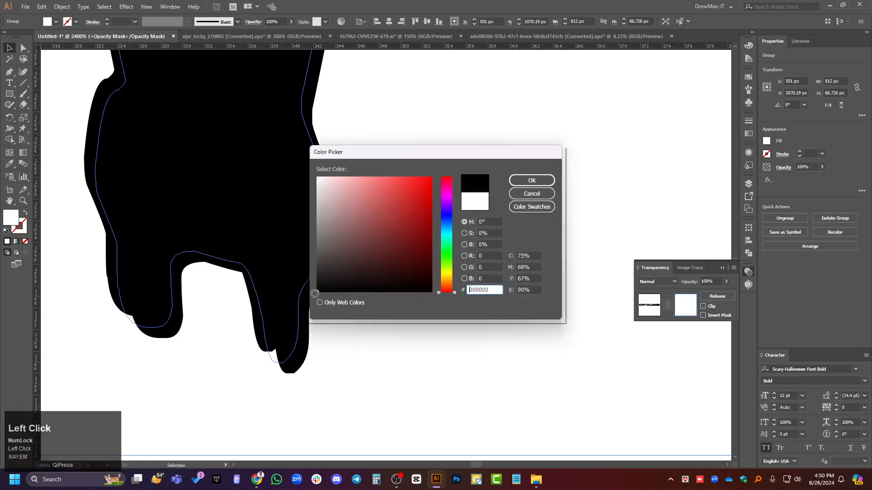
pyautogui.click(532, 181)
pyautogui.click(650, 305)
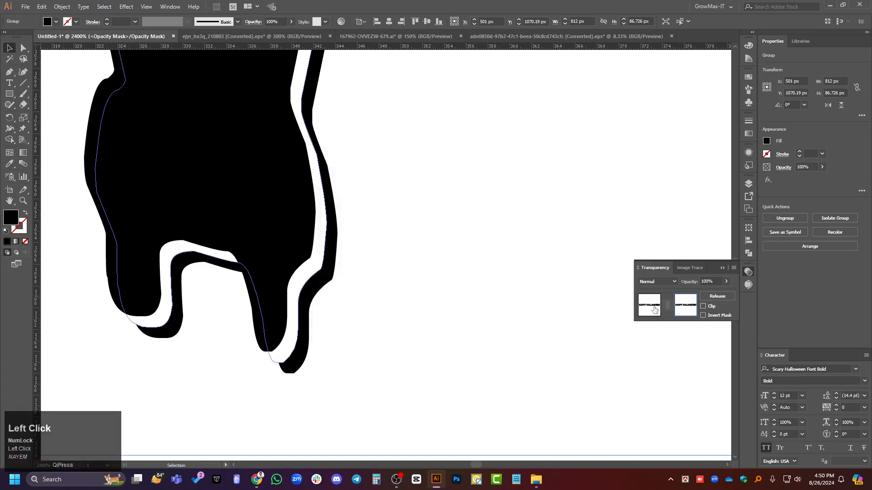
pyautogui.click(722, 266)
pyautogui.click(595, 236)
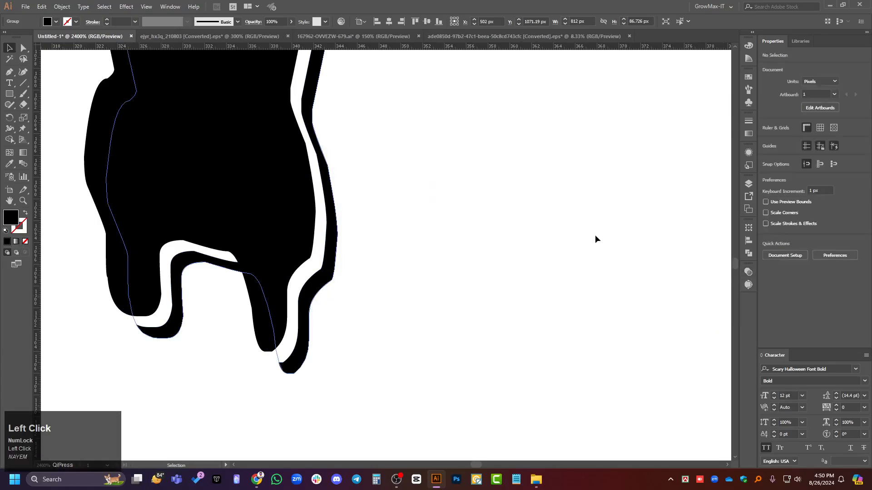
# Try filling the masked shadow lettering with orange sampled from the corgi's body.
pyautogui.hotkey('ctrl', 'alt', '0')
pyautogui.keyDown('alt'); pyautogui.scroll(10, 538, 243); pyautogui.keyUp('alt')
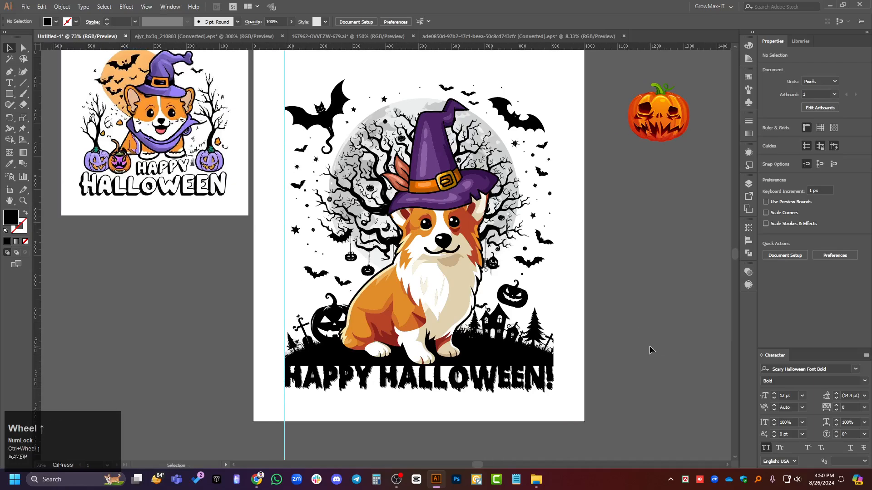
pyautogui.keyDown('alt'); pyautogui.scroll(3, 382, 319); pyautogui.keyUp('alt')
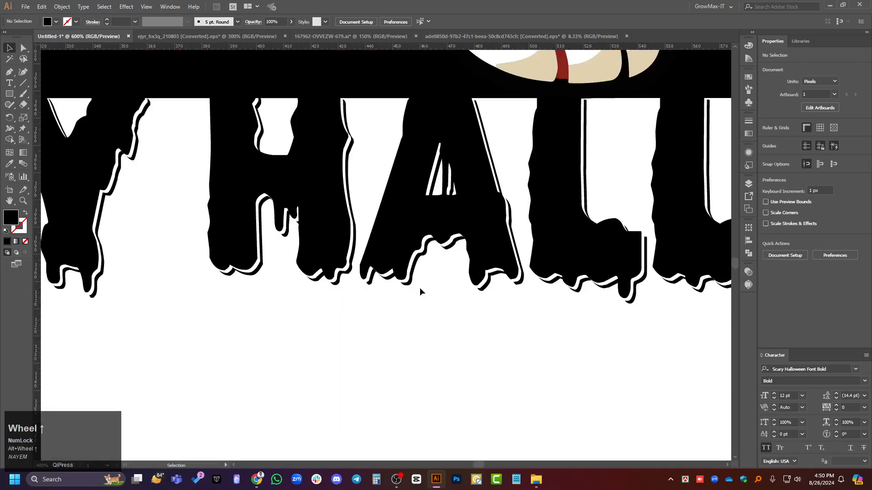
pyautogui.click(410, 285)
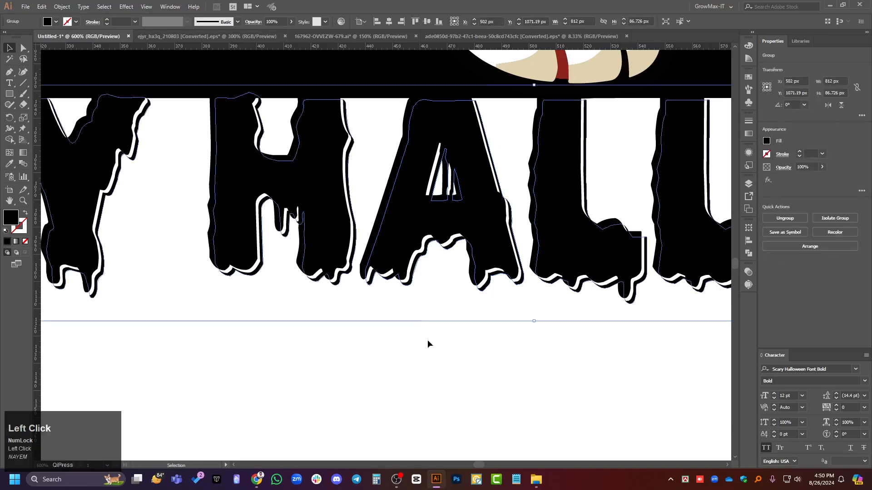
pyautogui.press('i')
pyautogui.scroll(3, 450, 393)
pyautogui.keyDown('alt'); pyautogui.scroll(-3, 421, 390); pyautogui.keyUp('alt')
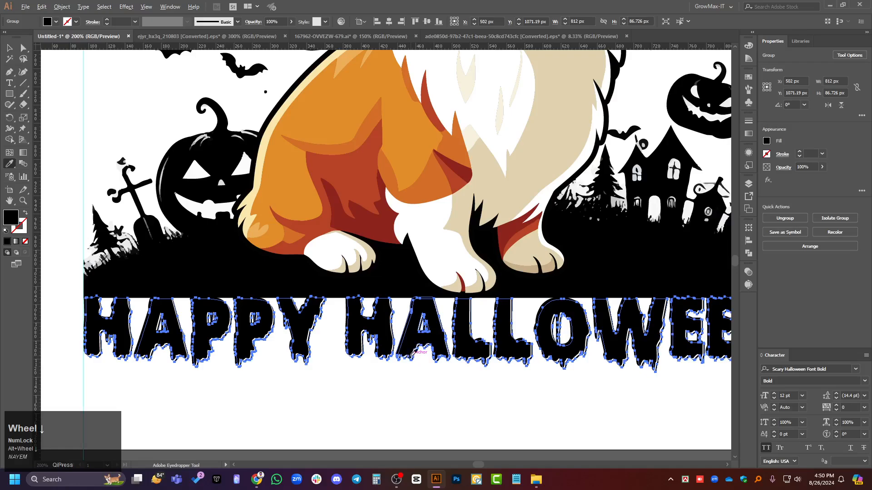
pyautogui.scroll(2, 418, 349)
pyautogui.keyDown('alt'); pyautogui.scroll(-1, 427, 329); pyautogui.keyUp('alt')
pyautogui.scroll(1, 457, 316)
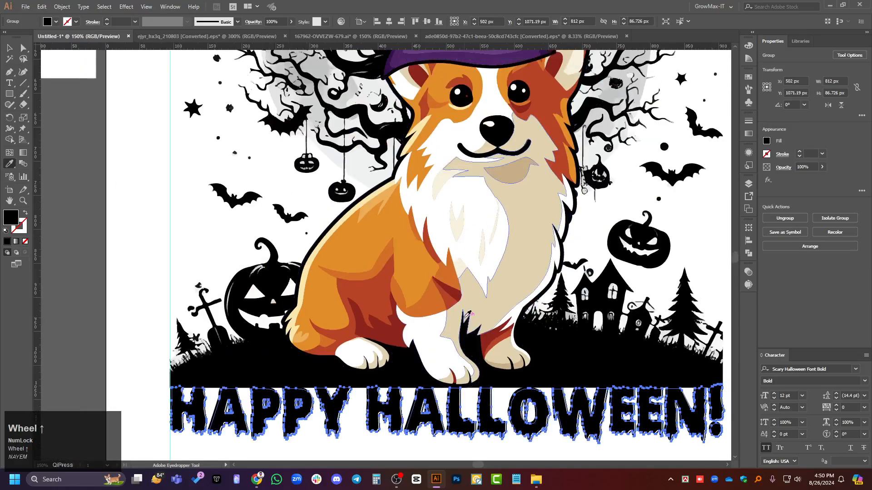
pyautogui.click(418, 262)
pyautogui.scroll(-1, 420, 261)
pyautogui.press('v')
pyautogui.click(473, 421)
pyautogui.scroll(-1, 474, 417)
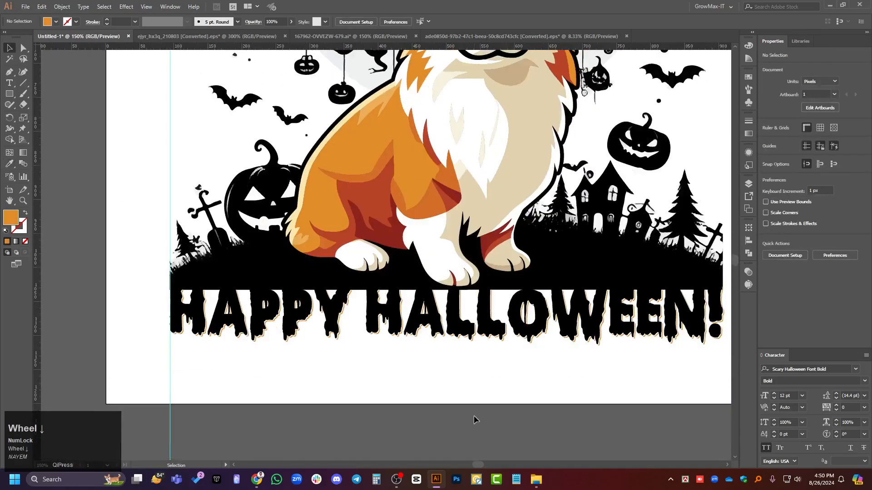
# Examine the shadow's thickness around the letter drips and undo the orange fill.
pyautogui.keyDown('alt'); pyautogui.scroll(-1, 460, 386); pyautogui.keyUp('alt')
pyautogui.keyDown('alt'); pyautogui.scroll(2, 489, 368); pyautogui.keyUp('alt')
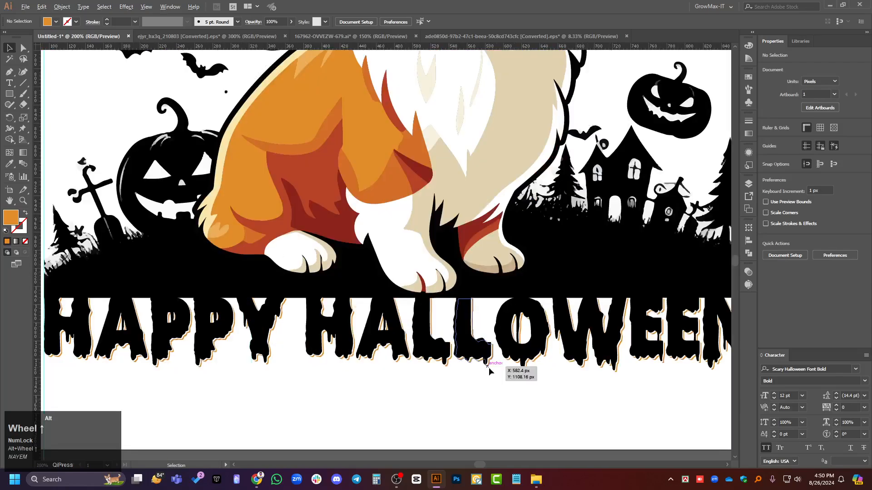
pyautogui.keyDown('alt'); pyautogui.scroll(3, 494, 345); pyautogui.keyUp('alt')
pyautogui.keyDown('alt'); pyautogui.scroll(-3, 497, 328); pyautogui.keyUp('alt')
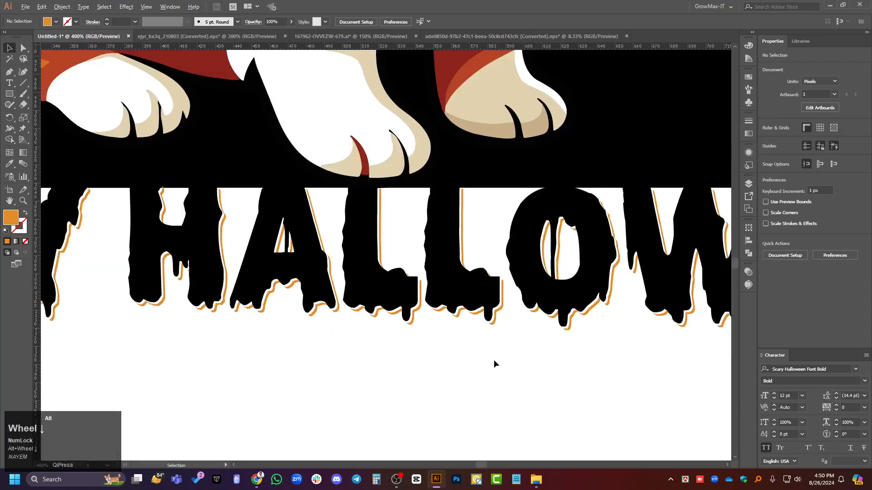
pyautogui.keyDown('alt'); pyautogui.scroll(2, 489, 346); pyautogui.keyUp('alt')
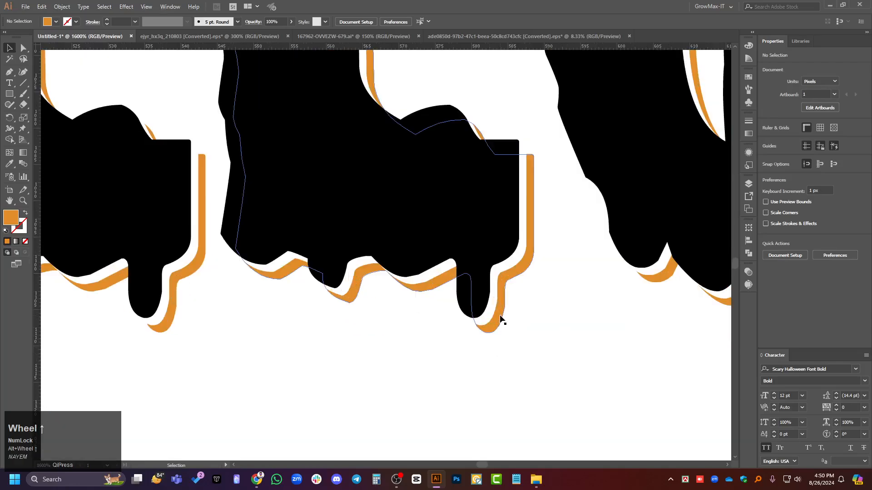
pyautogui.hotkey('ctrl', 'z')
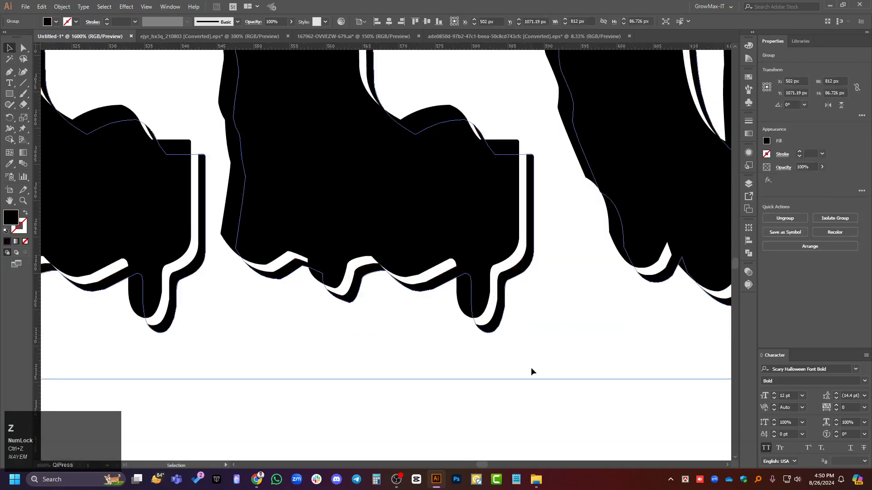
pyautogui.click(526, 366)
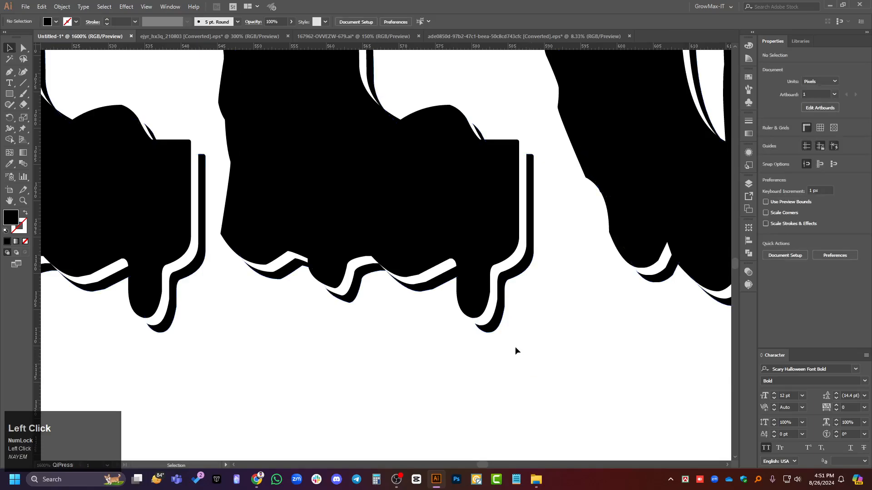
# Cut the black lettering out of the shadow lettering's opacity mask.
pyautogui.click(500, 327)
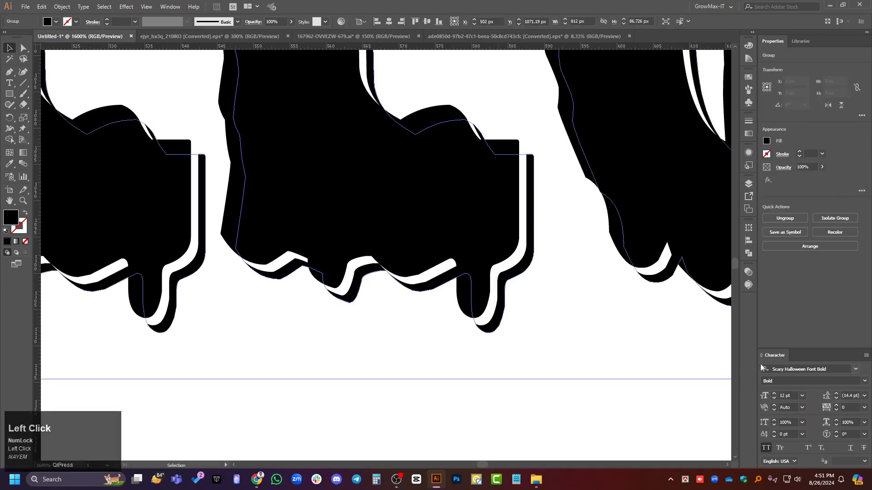
pyautogui.click(749, 272)
pyautogui.click(685, 305)
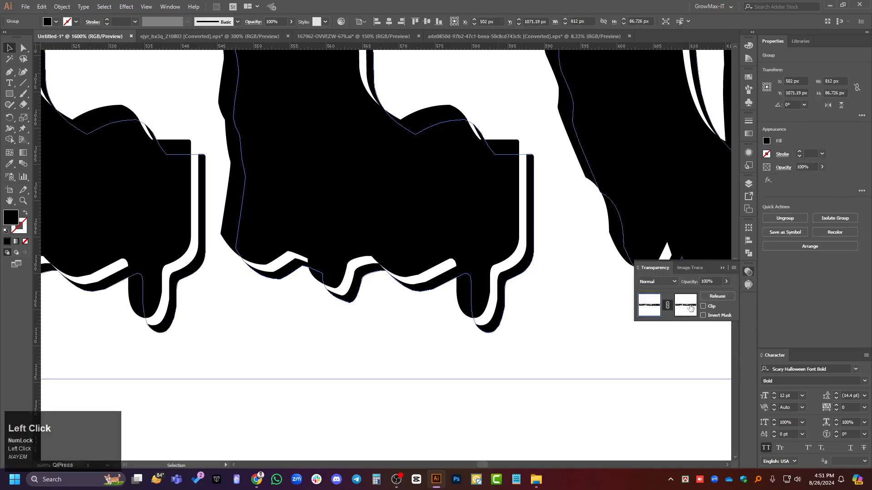
pyautogui.press('ctrl')
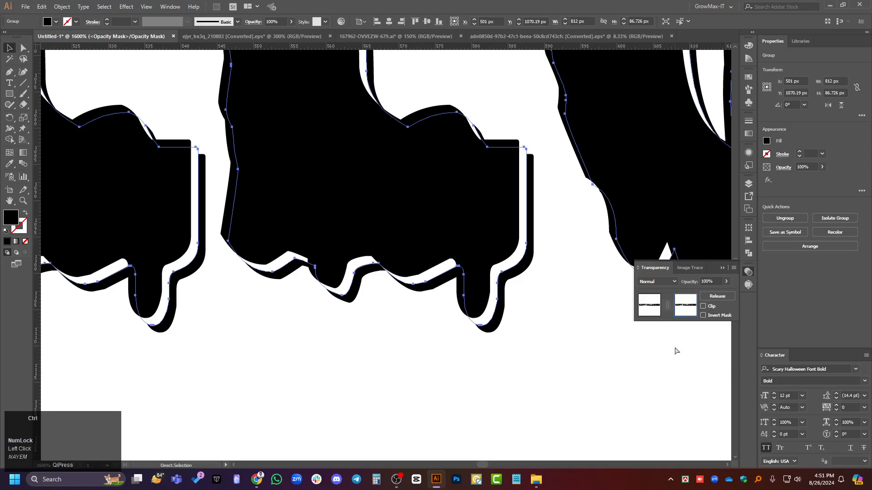
pyautogui.press('Delete')
# Switch back from the mask to the shadow lettering and nudge it 1 px down and 1 px right.
pyautogui.click(649, 308)
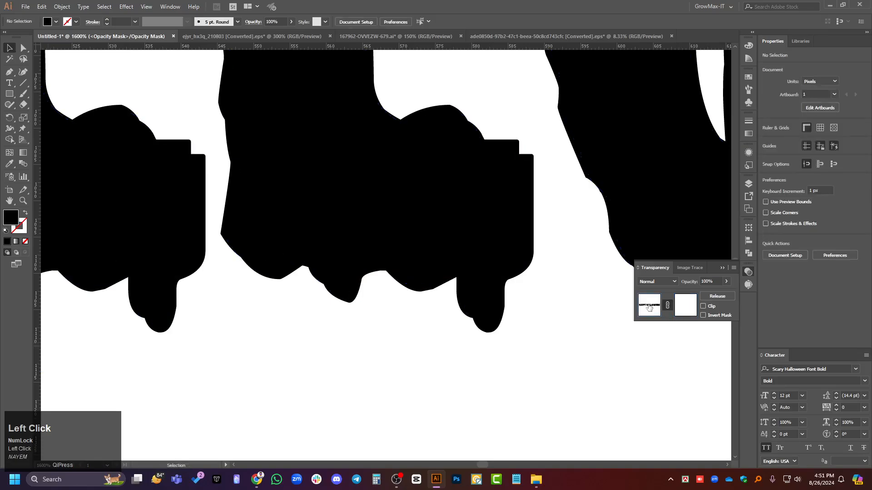
pyautogui.press('Down')
pyautogui.press('Right')
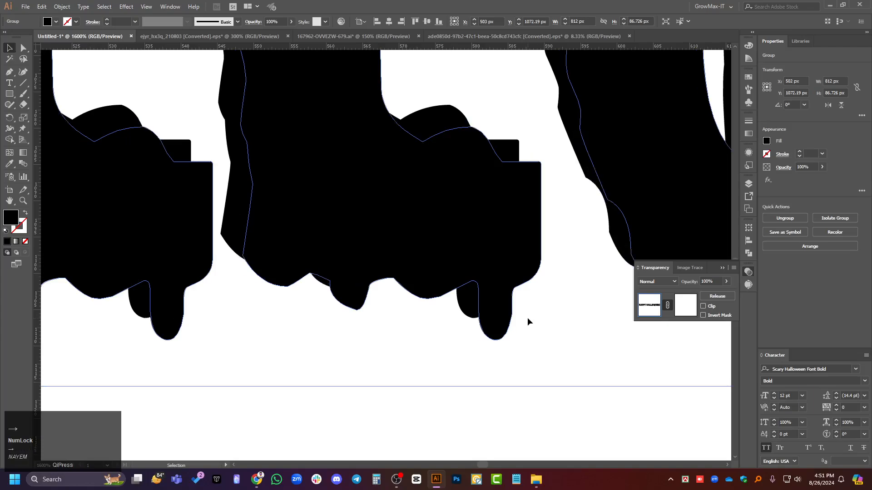
# Paste the cut lettering in front, back inside the shadow's opacity mask, and return to artwork editing.
pyautogui.click(681, 308)
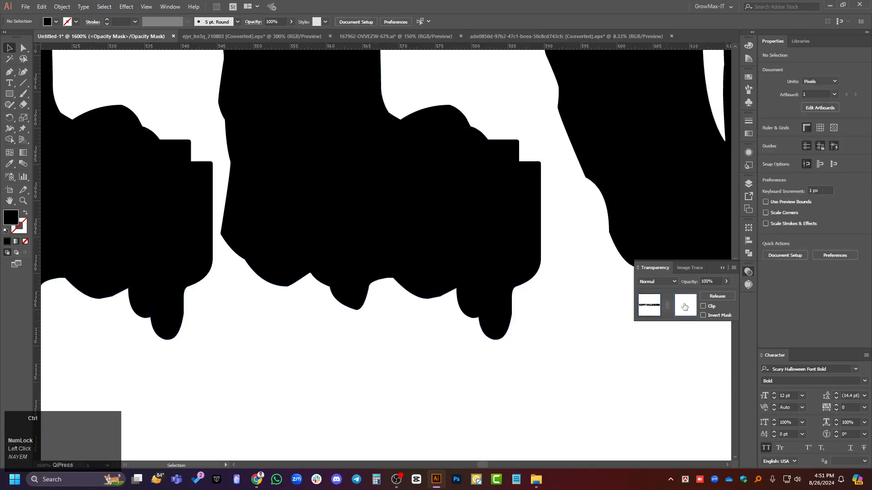
pyautogui.hotkey('ctrl', 'f')
pyautogui.click(651, 311)
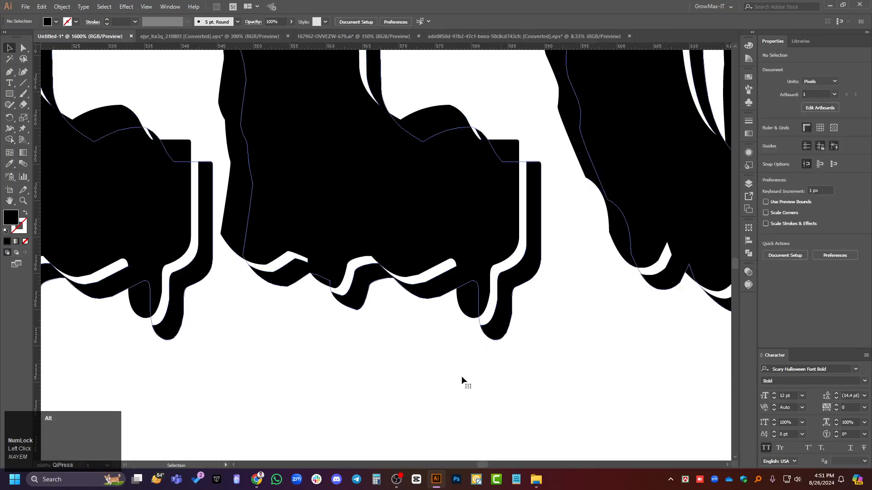
# Fill the masked shadow lettering with orange sampled from the corgi's body and deselect it.
pyautogui.keyDown('alt'); pyautogui.scroll(-2, 462, 377); pyautogui.keyUp('alt')
pyautogui.press('i')
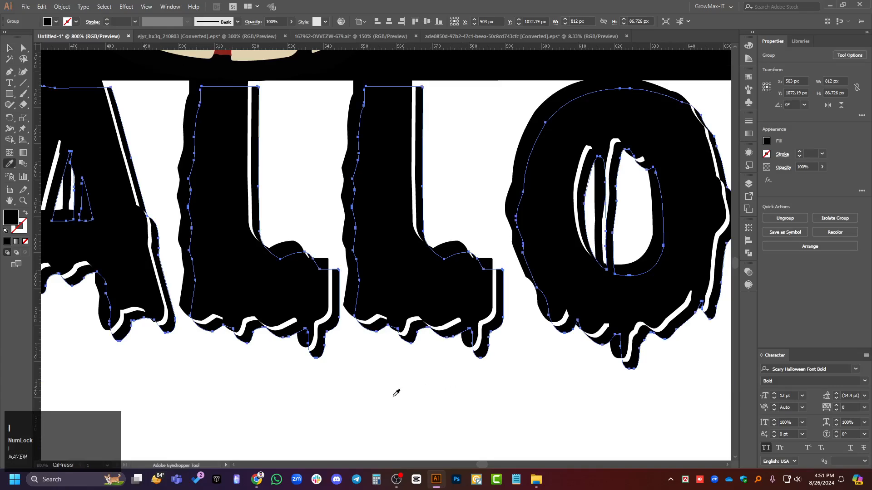
pyautogui.keyDown('alt'); pyautogui.scroll(-5, 398, 392); pyautogui.keyUp('alt')
pyautogui.scroll(2, 398, 390)
pyautogui.click(359, 282)
pyautogui.scroll(-2, 455, 363)
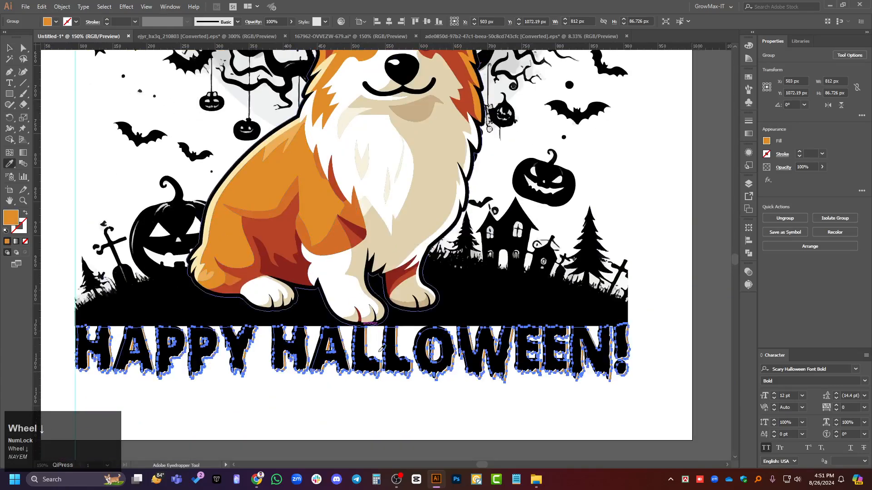
pyautogui.press('v')
pyautogui.scroll(-2, 522, 409)
pyautogui.click(532, 399)
pyautogui.keyDown('alt'); pyautogui.scroll(-4, 469, 340); pyautogui.keyUp('alt')
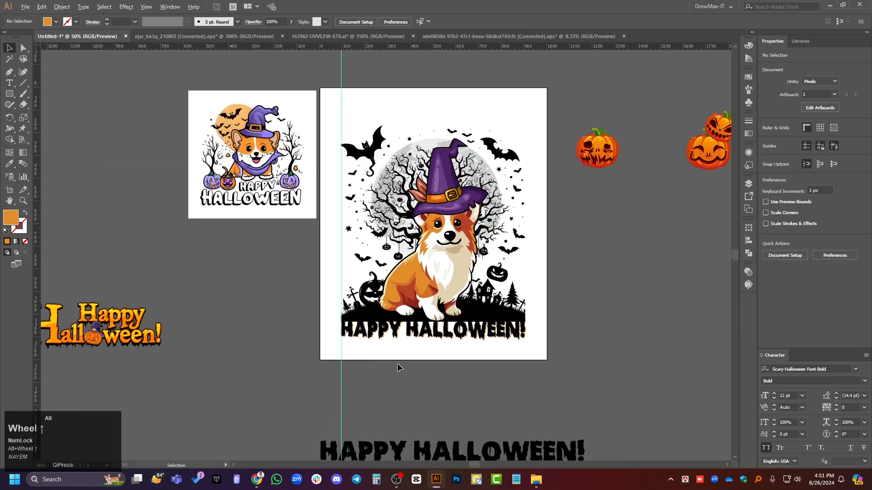
pyautogui.keyDown('alt'); pyautogui.scroll(1, 399, 364); pyautogui.keyUp('alt')
pyautogui.keyDown('alt'); pyautogui.scroll(1, 412, 361); pyautogui.keyUp('alt')
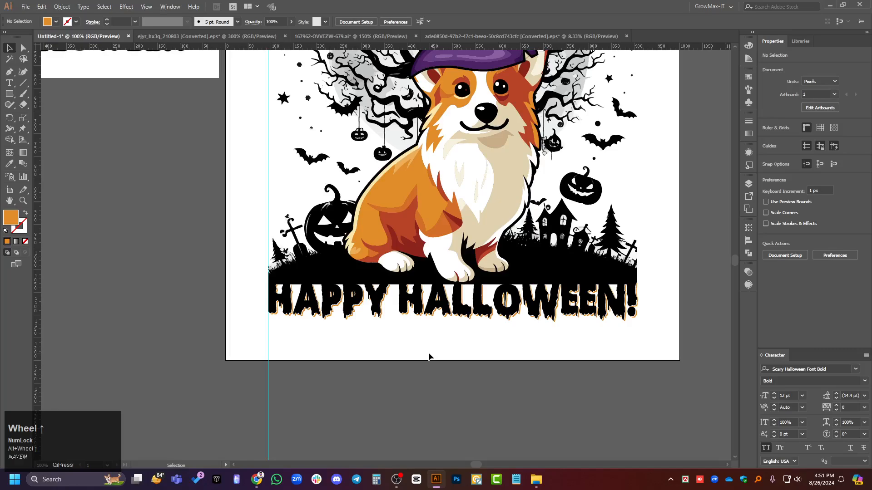
# Undo the orange fill and the preceding paste, cut and nudge edits to the shadow lettering and its opacity mask.
pyautogui.keyDown('alt'); pyautogui.scroll(3, 429, 357); pyautogui.keyUp('alt')
pyautogui.hotkey('ctrl', 'z')
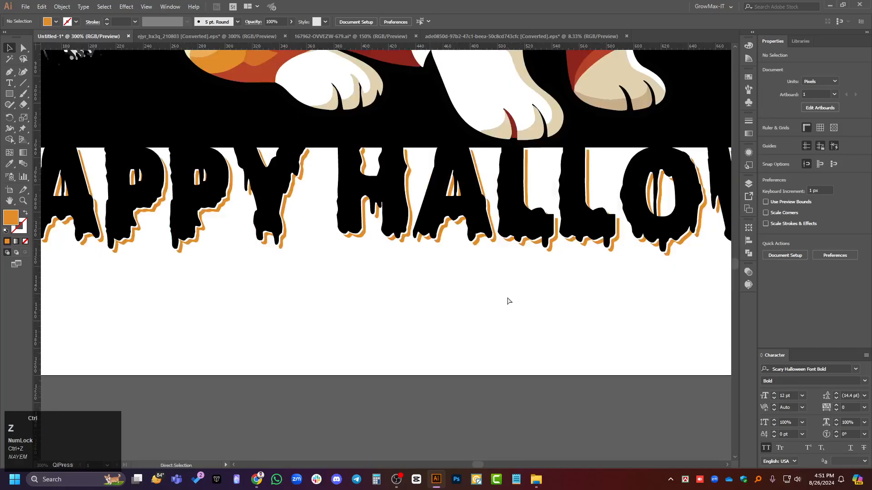
pyautogui.hotkey('ctrl', 'z')
pyautogui.keyDown('alt'); pyautogui.scroll(2, 481, 242); pyautogui.keyUp('alt')
pyautogui.hotkey('ctrl', 'z')
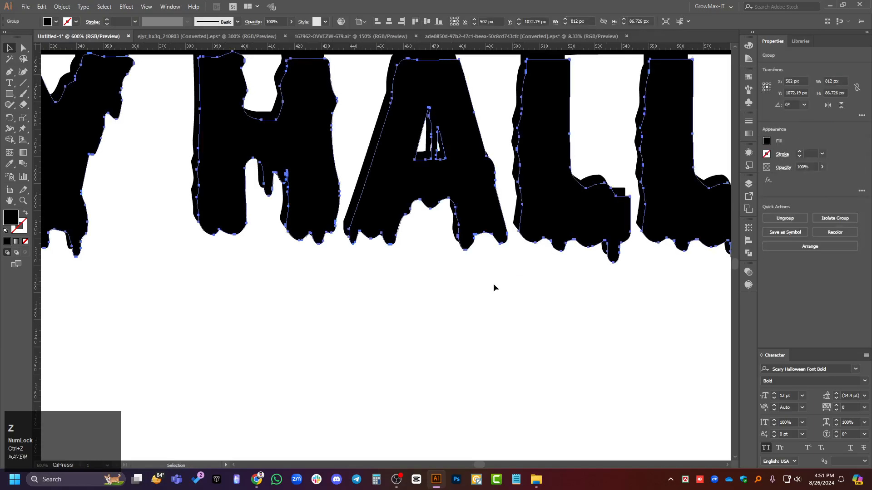
pyautogui.hotkey('ctrl', 'z')
pyautogui.hotkey('ctrl', 'z')
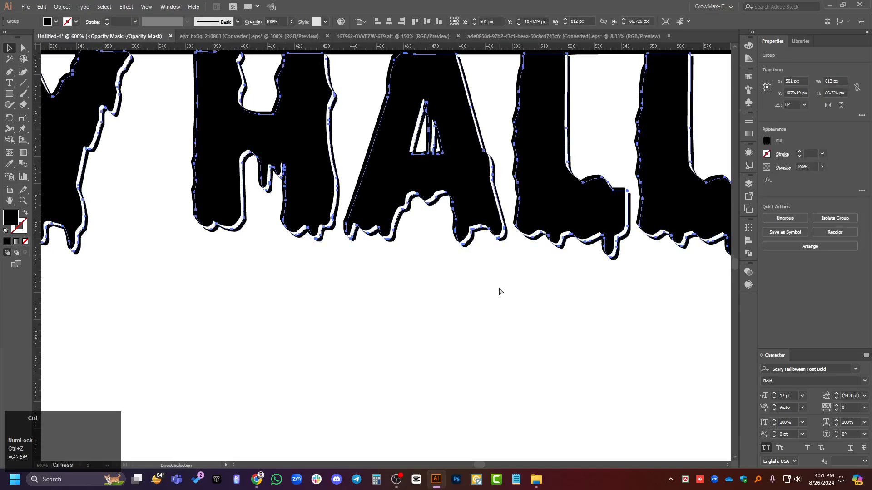
pyautogui.hotkey('ctrl', 'z')
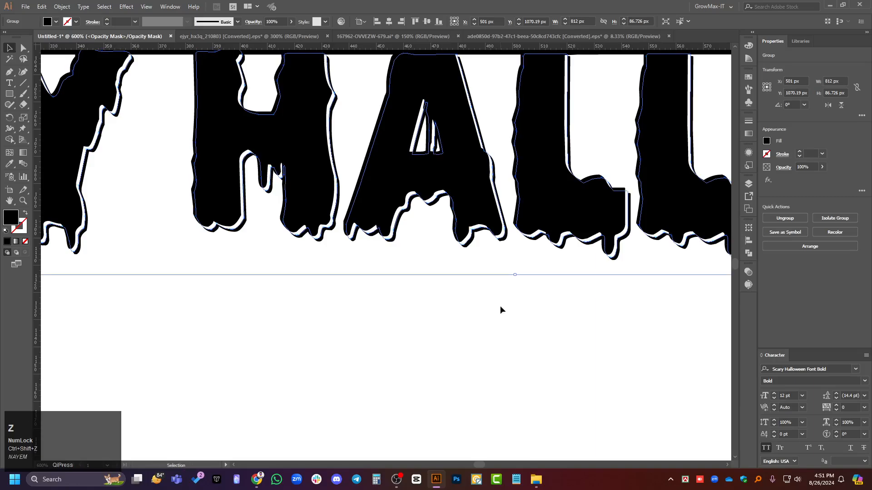
# Leave the shadow lettering's opacity mask, return to artwork editing, and deselect the lettering.
pyautogui.click(501, 313)
pyautogui.click(749, 272)
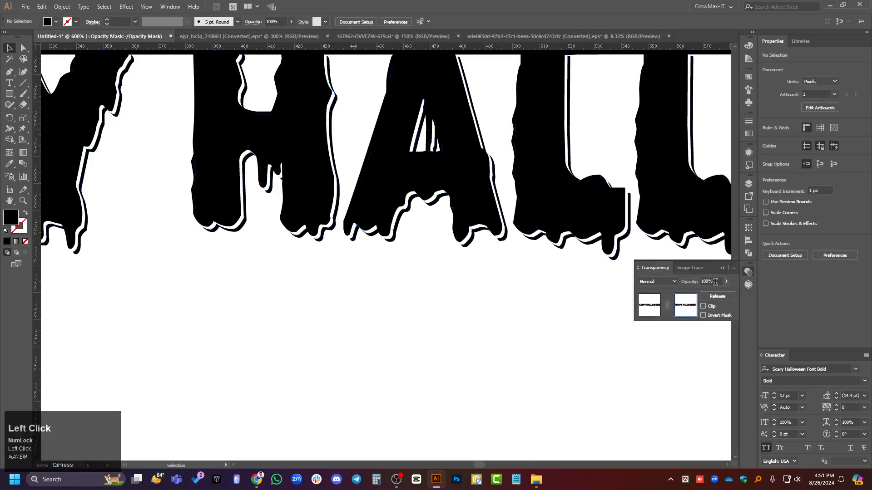
pyautogui.click(653, 301)
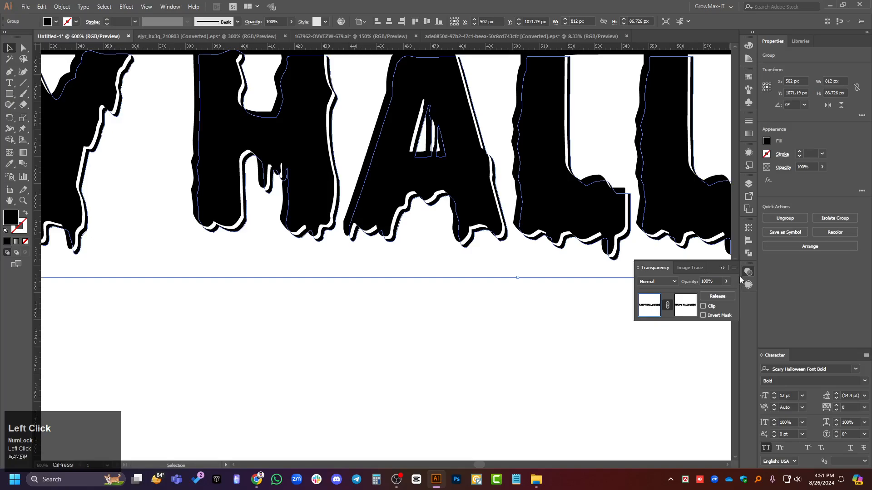
pyautogui.click(726, 267)
pyautogui.click(520, 326)
# Select the whole corgi design with its lettering on the artboard, exclude the vertical guide, and group it.
pyautogui.keyDown('alt'); pyautogui.scroll(-2, 504, 313); pyautogui.keyUp('alt')
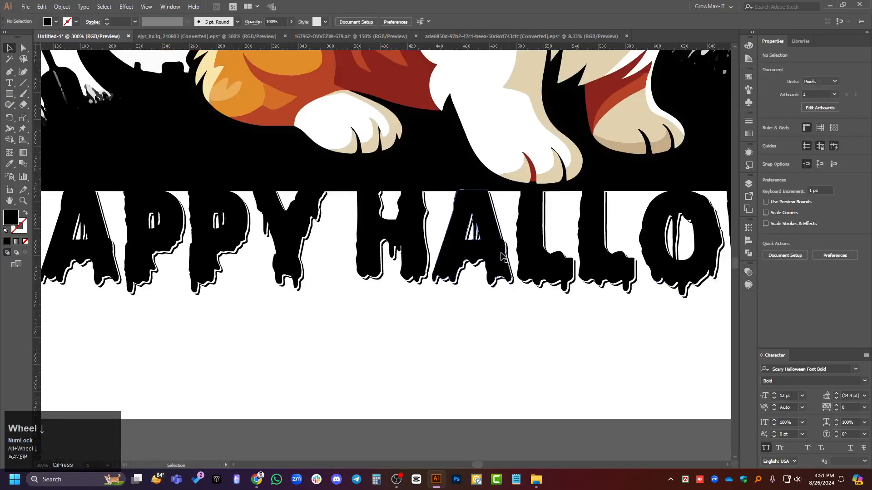
pyautogui.keyDown('alt'); pyautogui.scroll(-3, 483, 298); pyautogui.keyUp('alt')
pyautogui.click(485, 192)
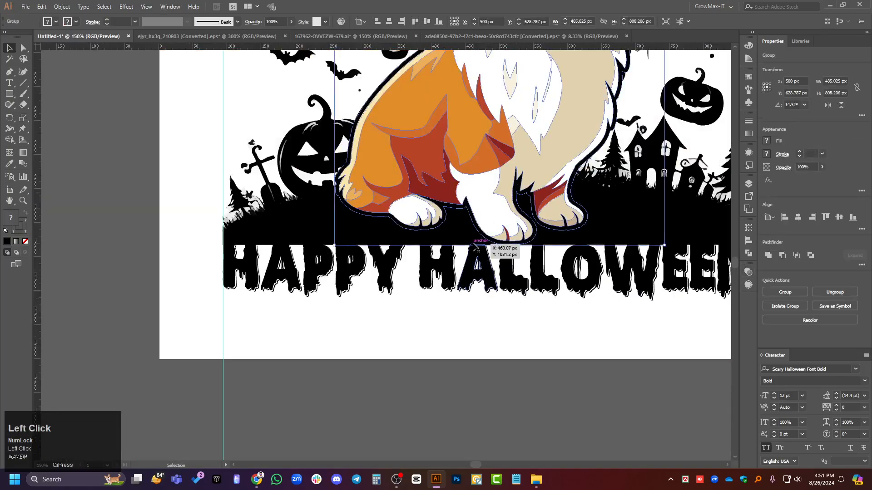
pyautogui.scroll(-1, 402, 315)
pyautogui.click(403, 317)
pyautogui.keyDown('alt'); pyautogui.scroll(-2, 423, 324); pyautogui.keyUp('alt')
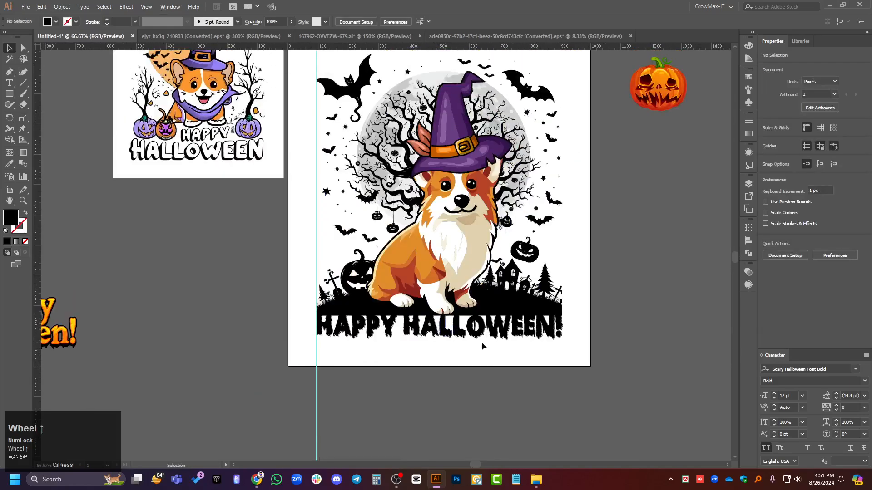
pyautogui.scroll(-1, 495, 346)
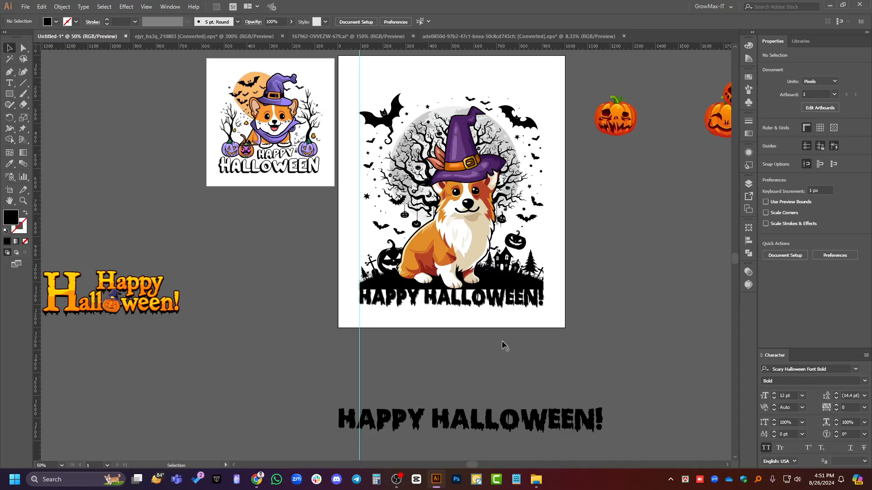
pyautogui.scroll(2, 504, 346)
pyautogui.moveTo(341, 112); pyautogui.dragTo(579, 352)
pyautogui.moveTo(402, 387); pyautogui.dragTo(349, 379)
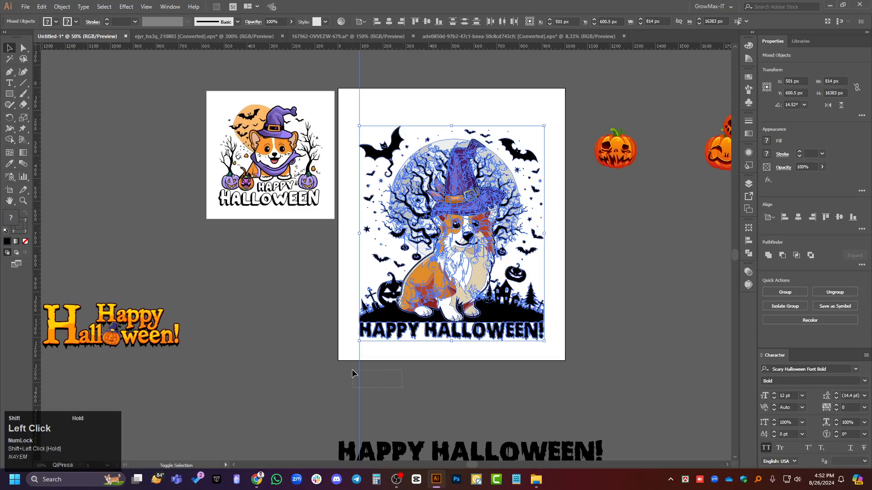
pyautogui.moveTo(352, 370); pyautogui.dragTo(353, 369)
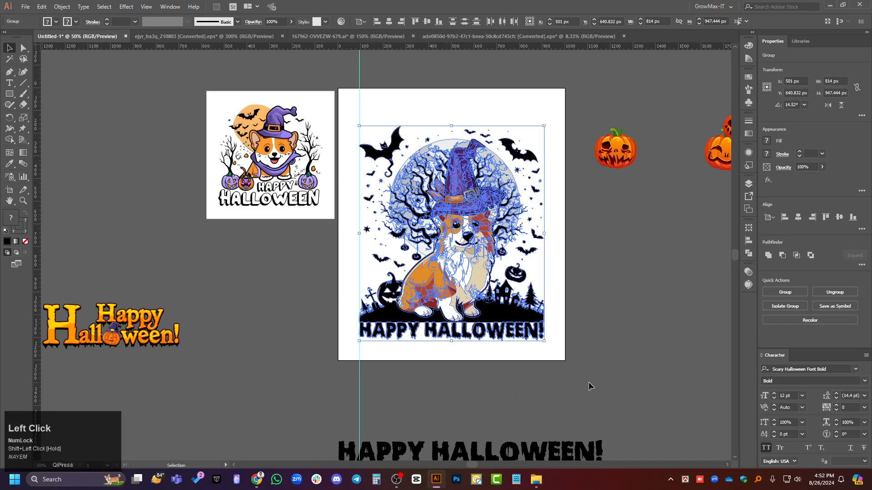
pyautogui.hotkey('ctrl', 'g')
# Check that the corgi design selects as a single group, and clear the selection.
pyautogui.scroll(-1, 575, 250)
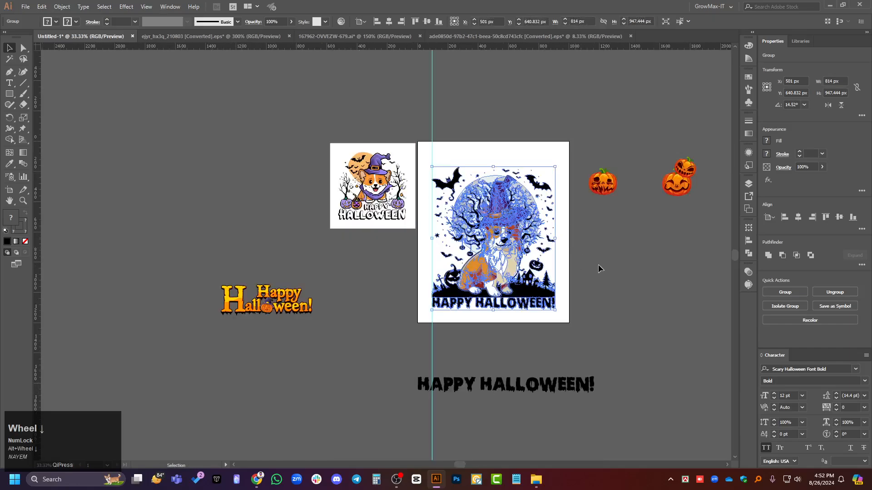
pyautogui.click(575, 250)
pyautogui.scroll(1, 510, 235)
pyautogui.click(513, 236)
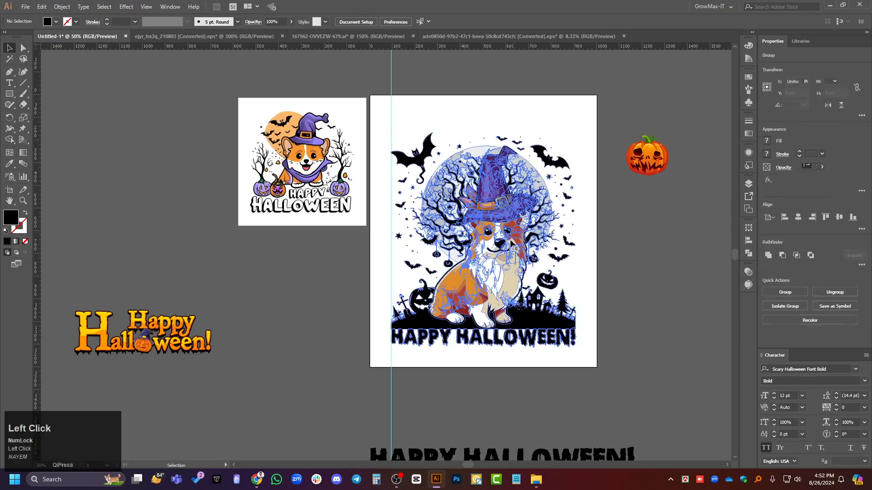
pyautogui.click(600, 360)
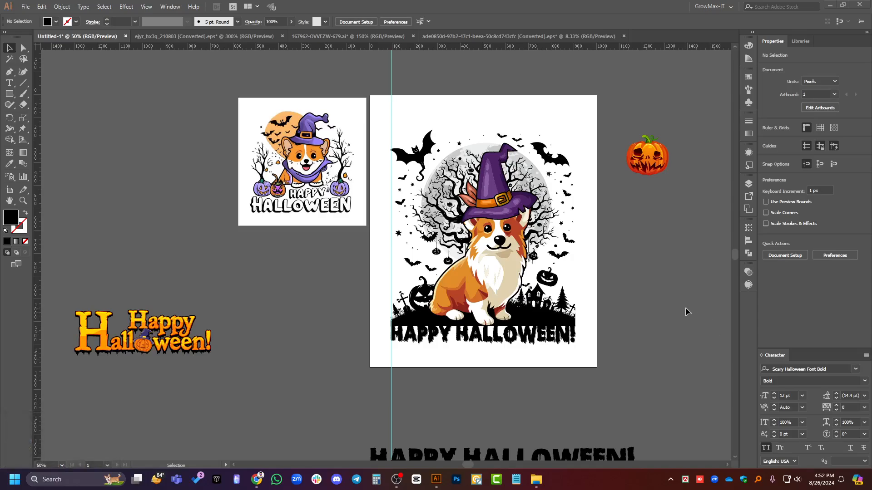
pyautogui.scroll(-1, 652, 296)
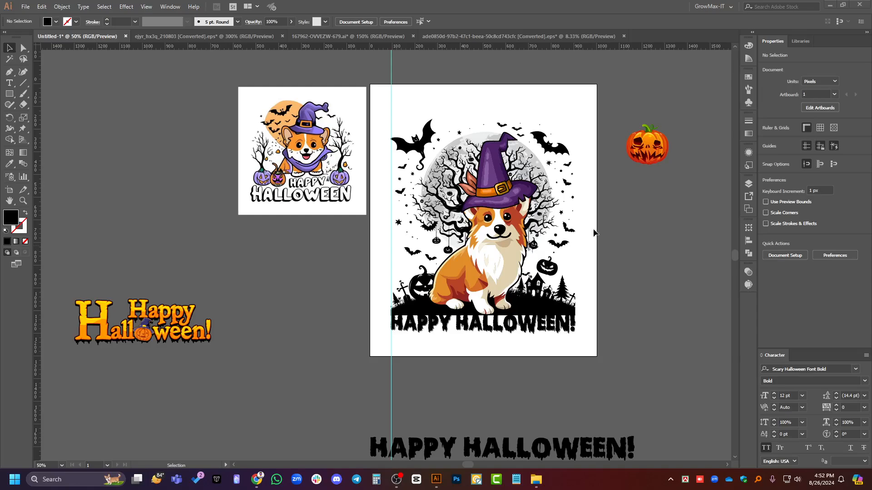
pyautogui.scroll(-1, 604, 222)
pyautogui.hscroll(3, 603, 222)
pyautogui.click(529, 143)
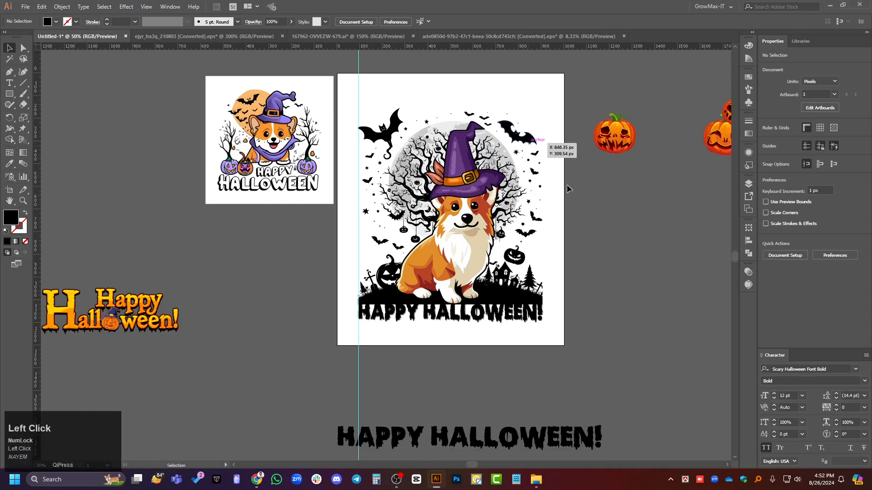
pyautogui.click(613, 201)
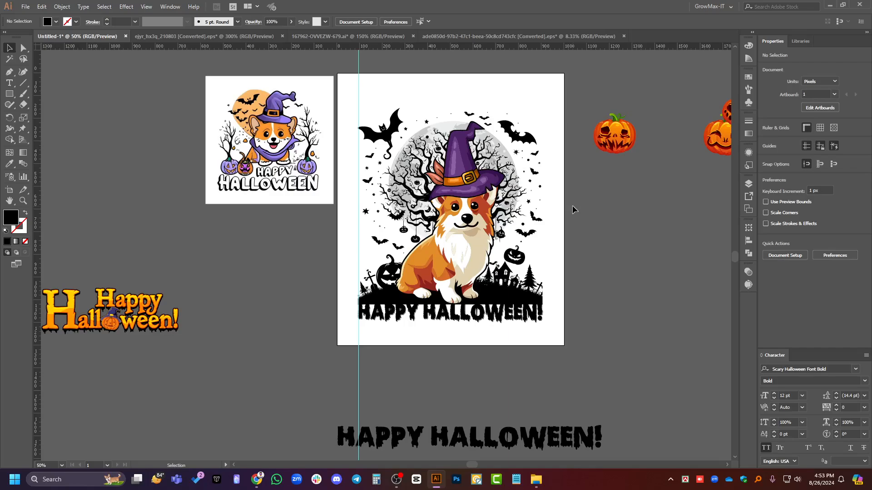
# Examine the reference corgi Halloween image beside the artboard, comparing its illustration and lettering with the new design.
pyautogui.keyDown('alt'); pyautogui.scroll(2, 619, 194); pyautogui.keyUp('alt')
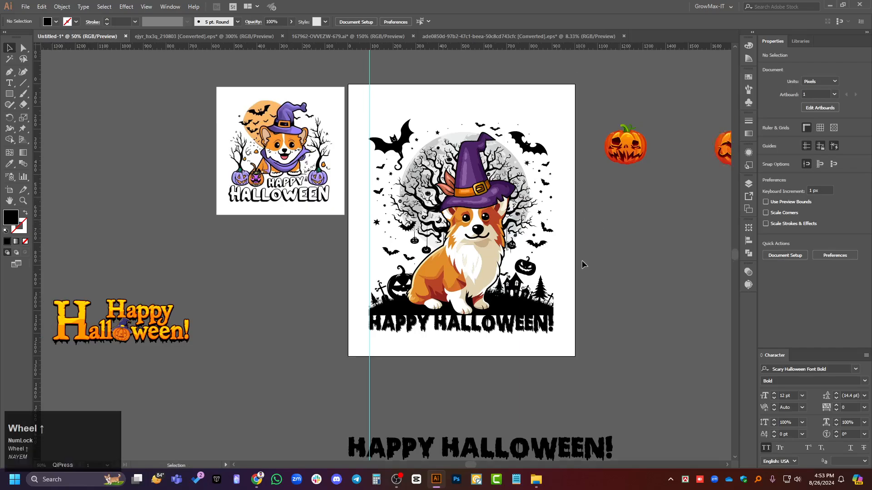
pyautogui.keyDown('alt'); pyautogui.scroll(1, 276, 180); pyautogui.keyUp('alt')
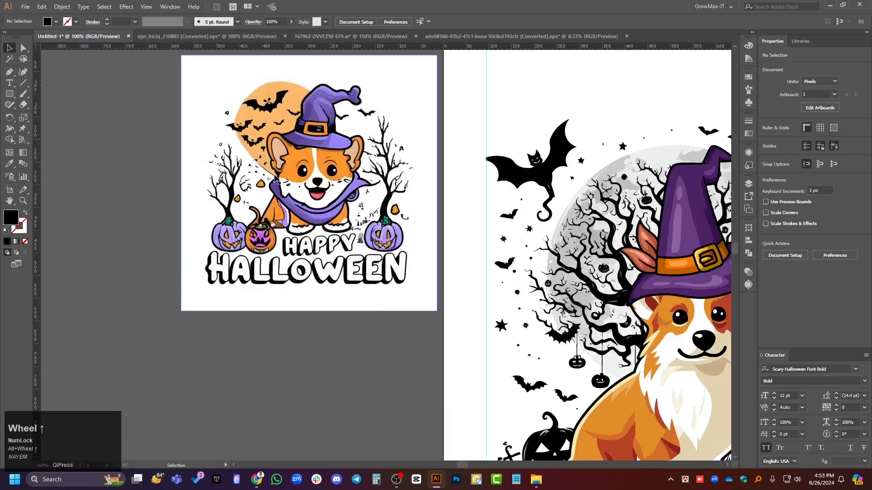
pyautogui.click(282, 353)
pyautogui.keyDown('alt'); pyautogui.scroll(-1, 282, 290); pyautogui.keyUp('alt')
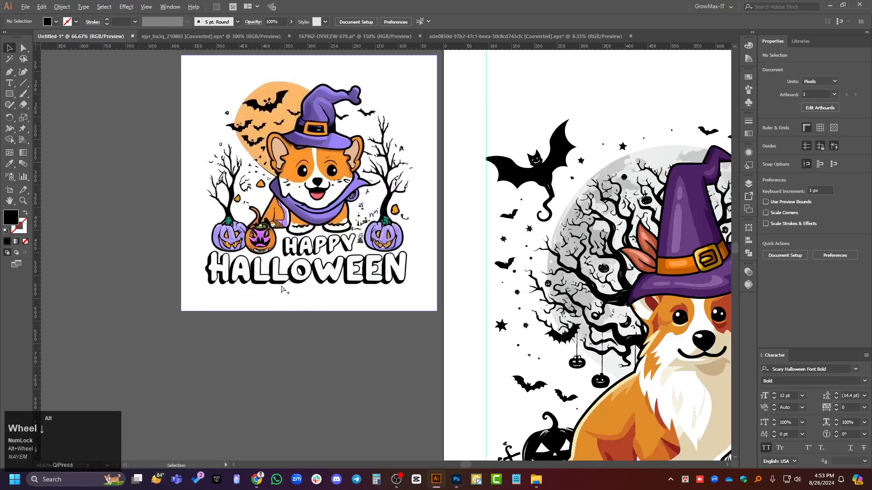
pyautogui.scroll(1, 370, 334)
pyautogui.keyDown('alt'); pyautogui.scroll(1, 323, 213); pyautogui.keyUp('alt')
pyautogui.keyDown('alt'); pyautogui.scroll(1, 319, 219); pyautogui.keyUp('alt')
pyautogui.scroll(-2, 319, 220)
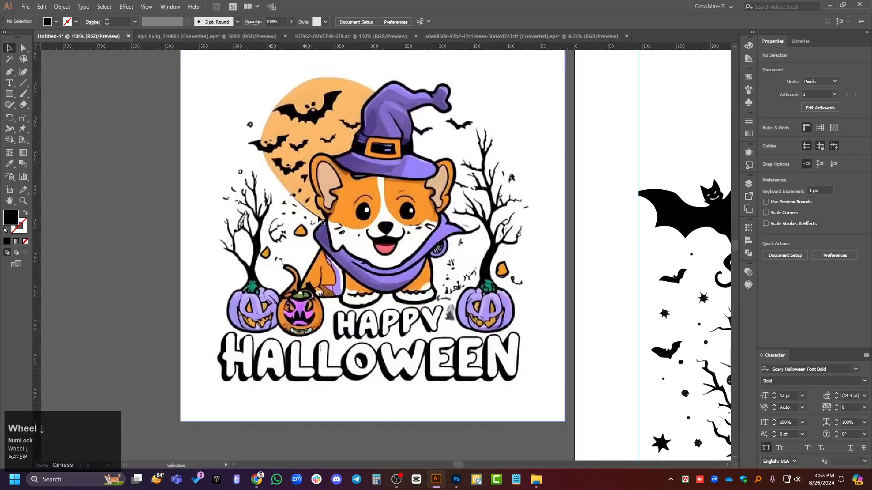
pyautogui.scroll(-1, 504, 297)
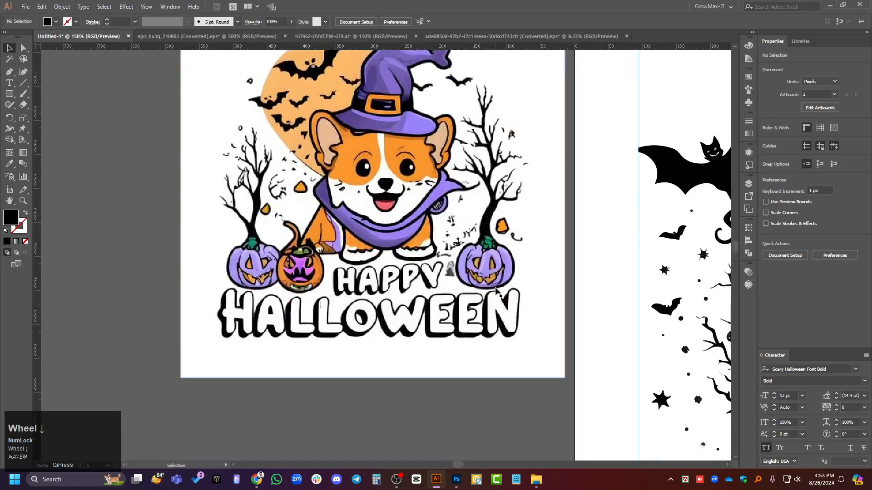
pyautogui.keyDown('alt'); pyautogui.scroll(-3, 270, 286); pyautogui.keyUp('alt')
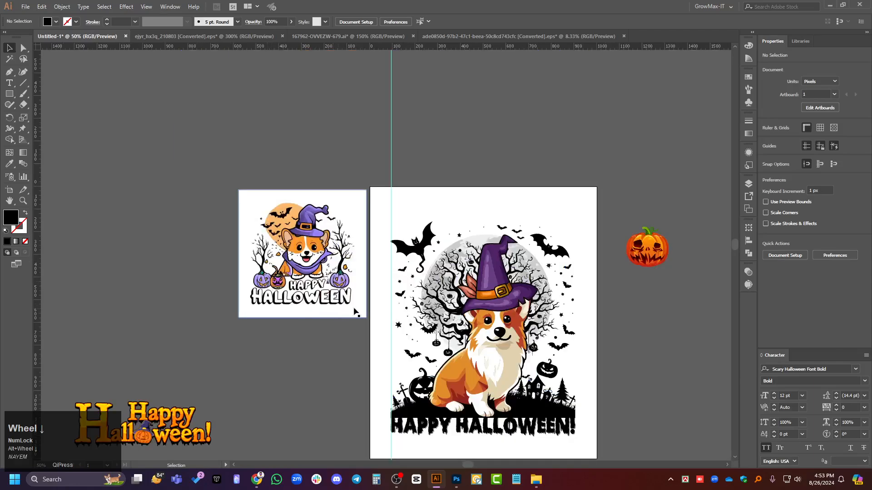
# Examine the carved orange pumpkin beside the artboard up close and directly select its semi-transparent gradient shading path.
pyautogui.keyDown('alt'); pyautogui.scroll(6, 663, 254); pyautogui.keyUp('alt')
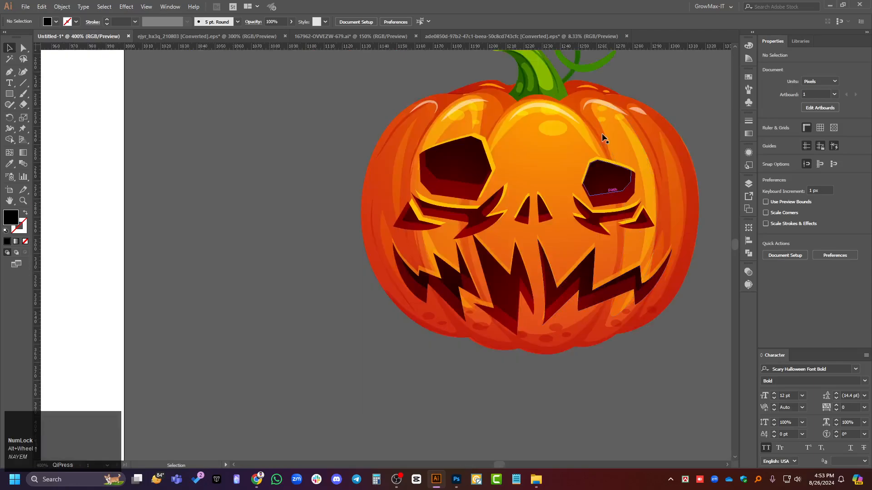
pyautogui.keyDown('alt'); pyautogui.scroll(-2, 612, 124); pyautogui.keyUp('alt')
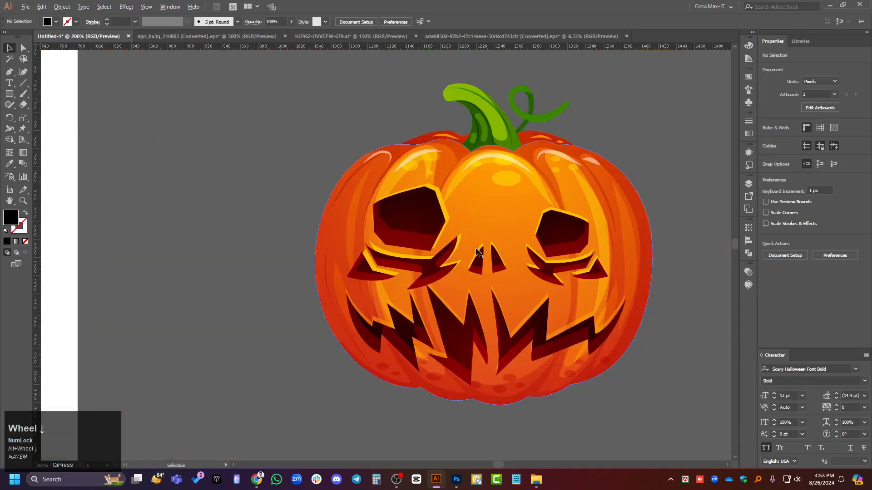
pyautogui.keyDown('alt'); pyautogui.scroll(-2, 478, 252); pyautogui.keyUp('alt')
pyautogui.keyDown('alt'); pyautogui.scroll(4, 437, 335); pyautogui.keyUp('alt')
pyautogui.scroll(5, 441, 300)
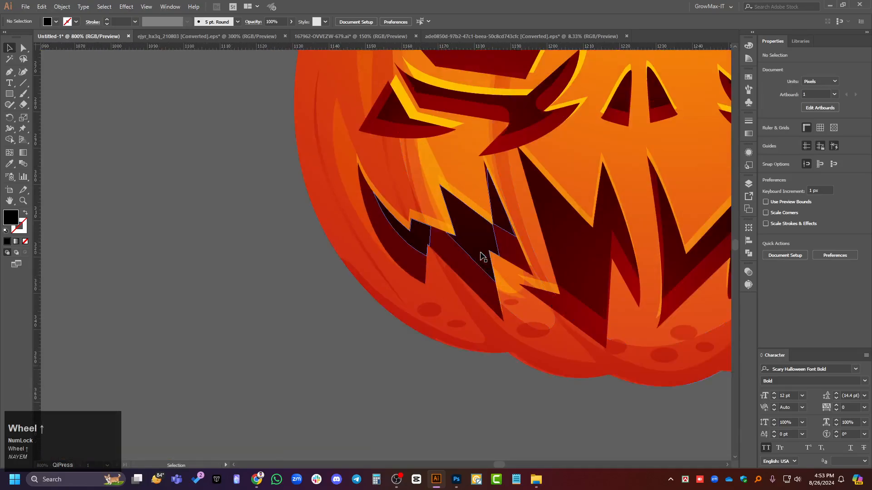
pyautogui.keyDown('alt'); pyautogui.scroll(4, 391, 168); pyautogui.keyUp('alt')
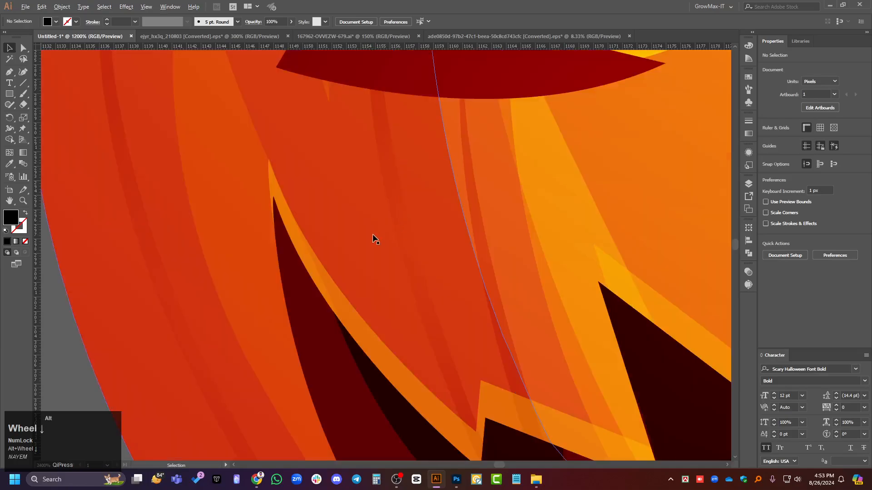
pyautogui.keyDown('alt'); pyautogui.scroll(-4, 372, 233); pyautogui.keyUp('alt')
pyautogui.press('a')
pyautogui.click(332, 223)
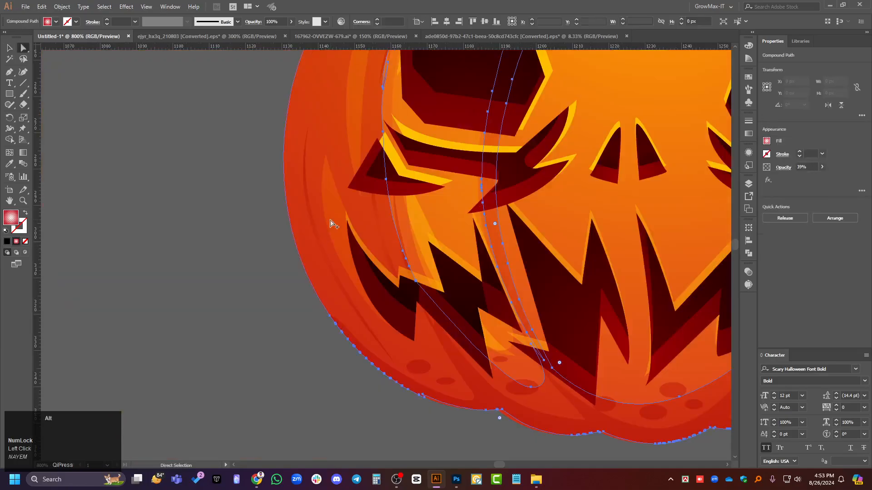
pyautogui.keyDown('alt'); pyautogui.scroll(-3, 390, 136); pyautogui.keyUp('alt')
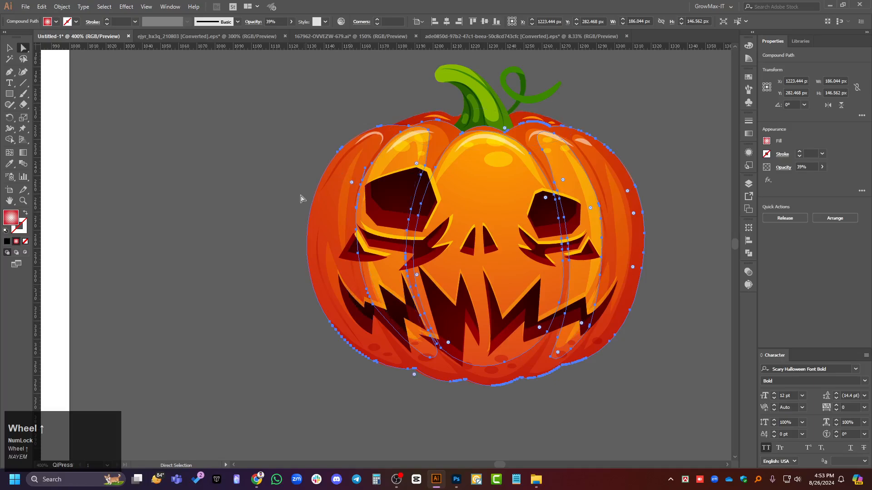
pyautogui.press('i')
pyautogui.click(209, 161)
pyautogui.hotkey('ctrl', 'z')
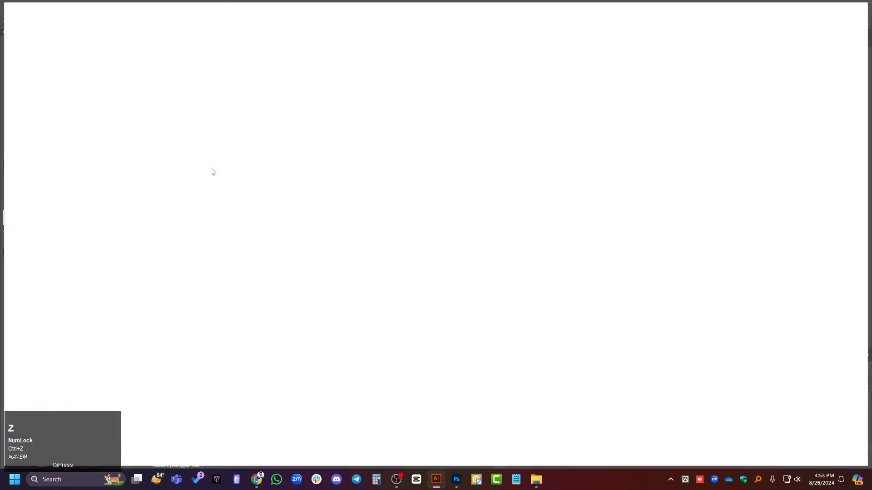
pyautogui.press('v')
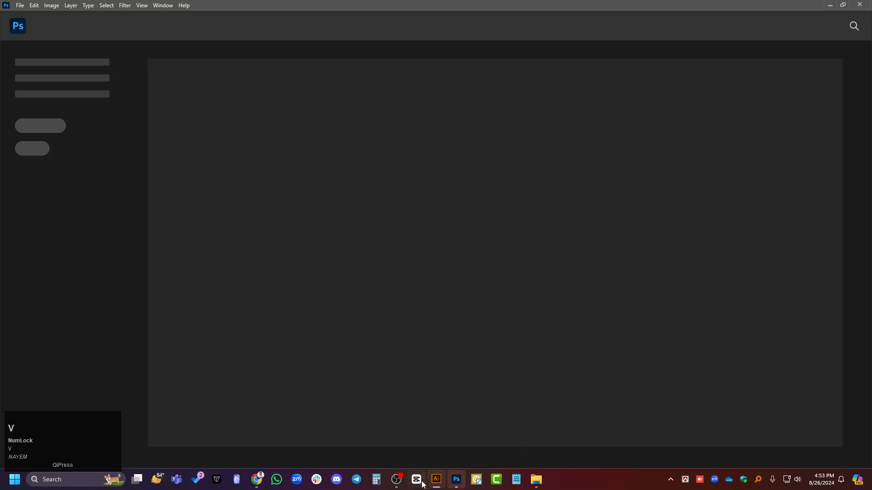
# Switch to Photoshop to view its home screen, return to Illustrator, and deselect the pumpkin's shading path.
pyautogui.click(458, 482)
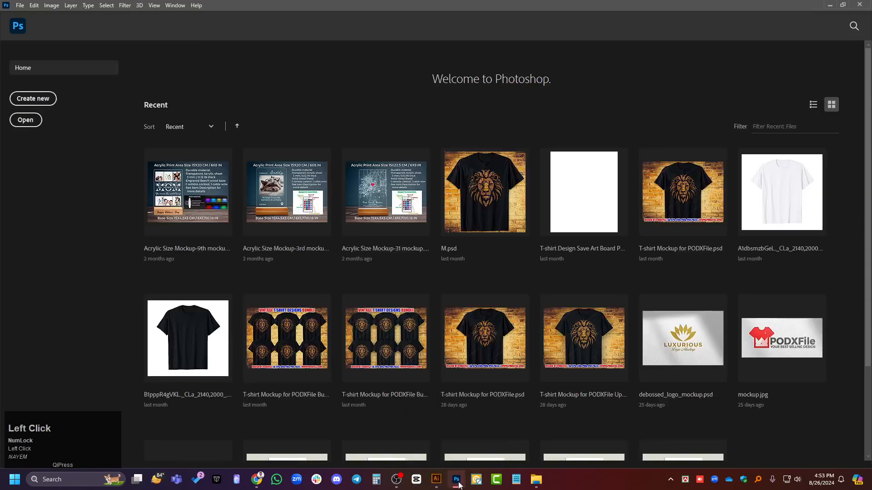
pyautogui.click(458, 481)
pyautogui.click(437, 482)
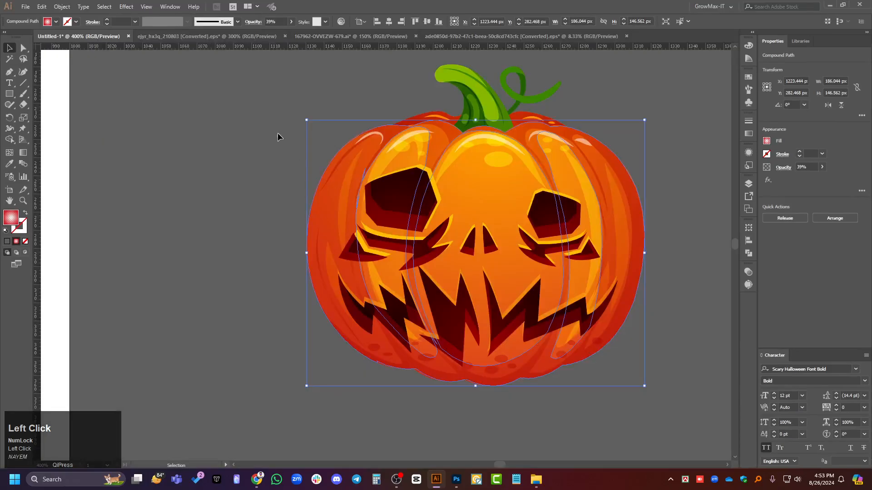
pyautogui.scroll(-5, 569, 293)
pyautogui.hscroll(-2, 507, 351)
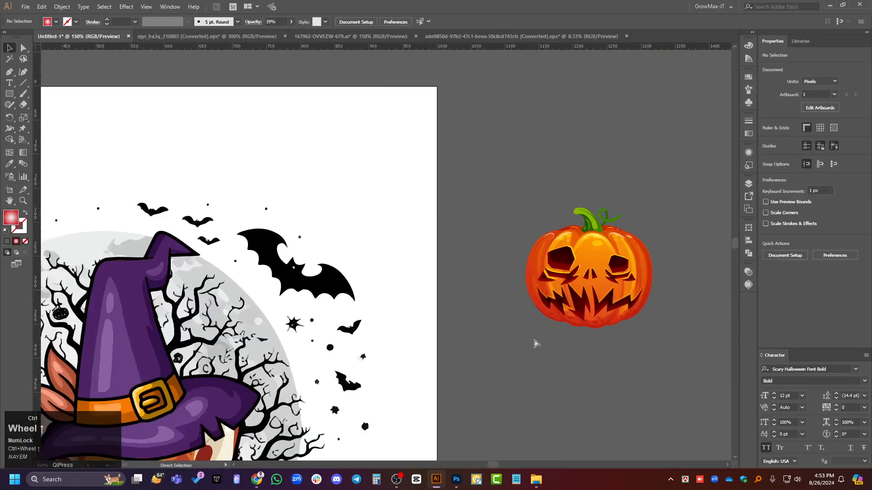
# Look over the recent files on Photoshop's home screen and return to the corgi artboard in Illustrator.
pyautogui.hotkey('ctrl', '0')
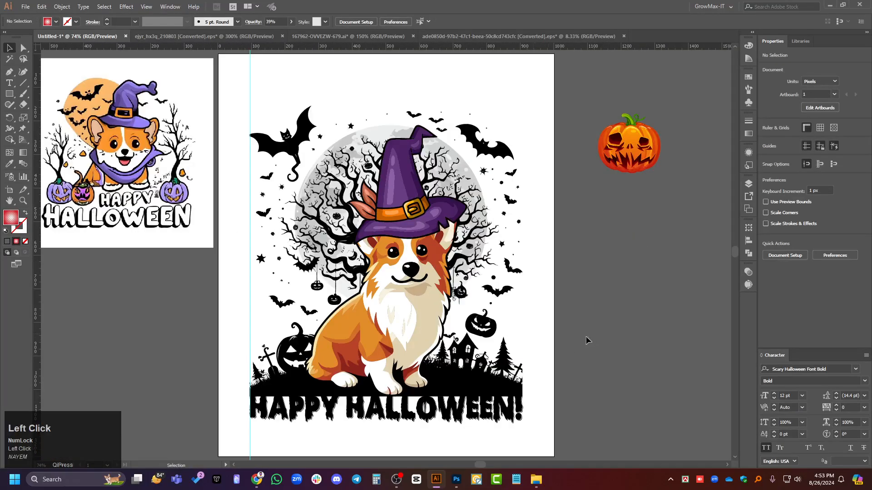
pyautogui.moveTo(448, 486)
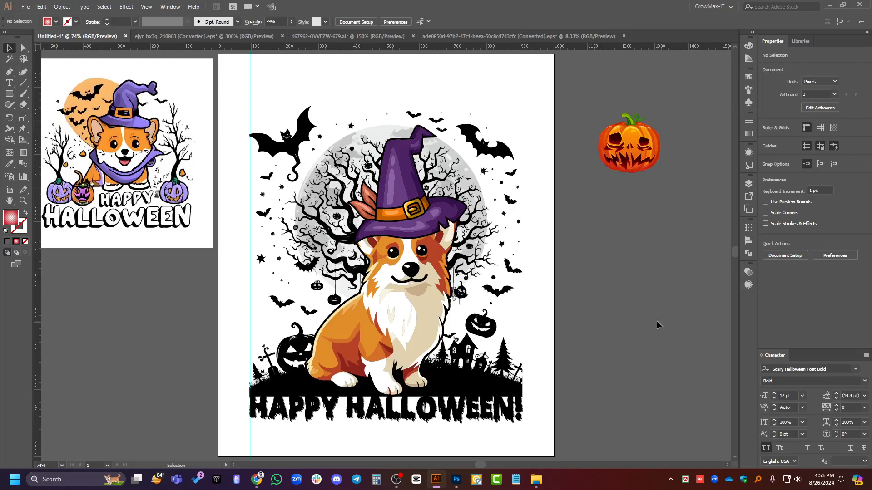
pyautogui.click(458, 480)
pyautogui.scroll(1, 472, 329)
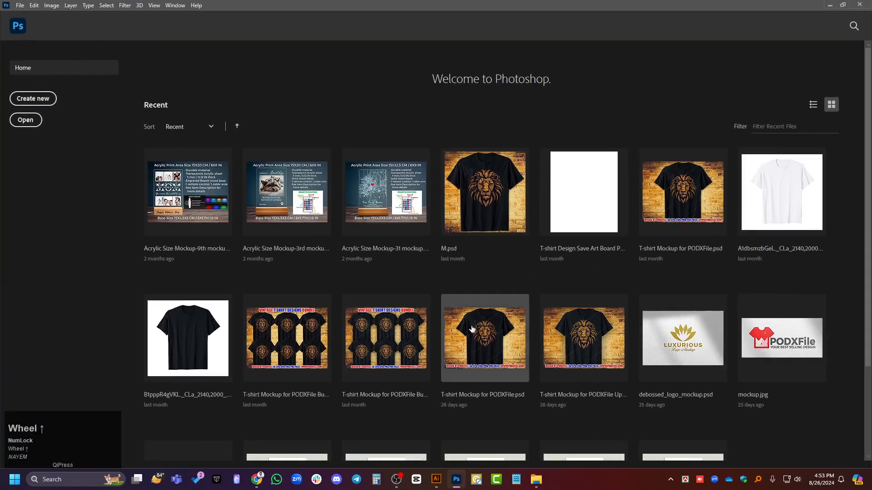
pyautogui.click(830, 5)
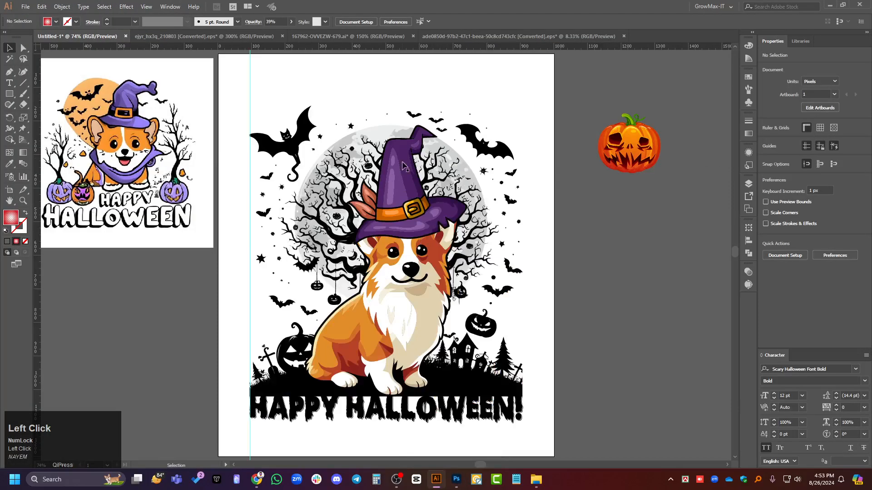
# Switch to Freepik in Chrome, close the Halloween pumpkins preview, and open the AI image generator from the home page.
pyautogui.click(257, 480)
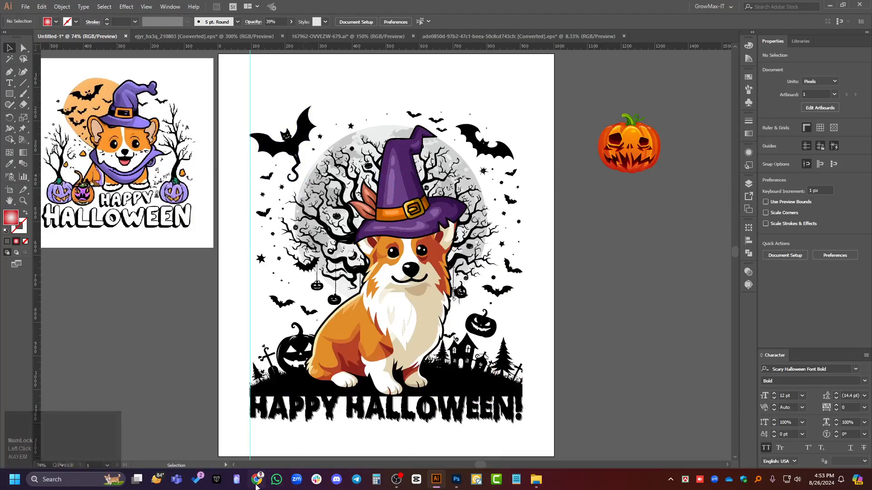
pyautogui.click(641, 10)
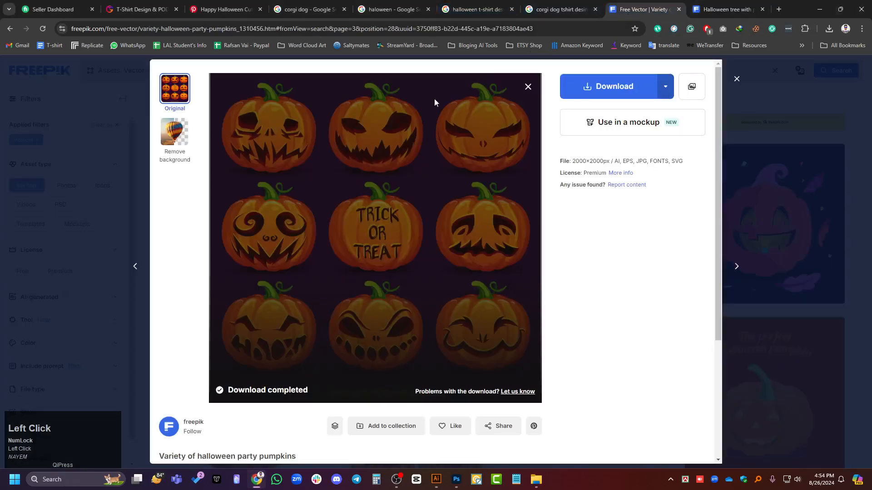
pyautogui.click(737, 79)
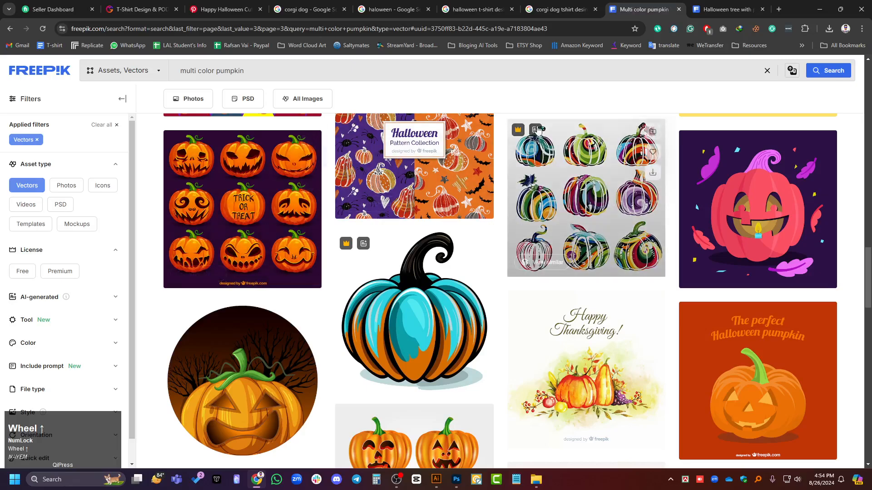
pyautogui.scroll(3, 279, 219)
pyautogui.click(62, 78)
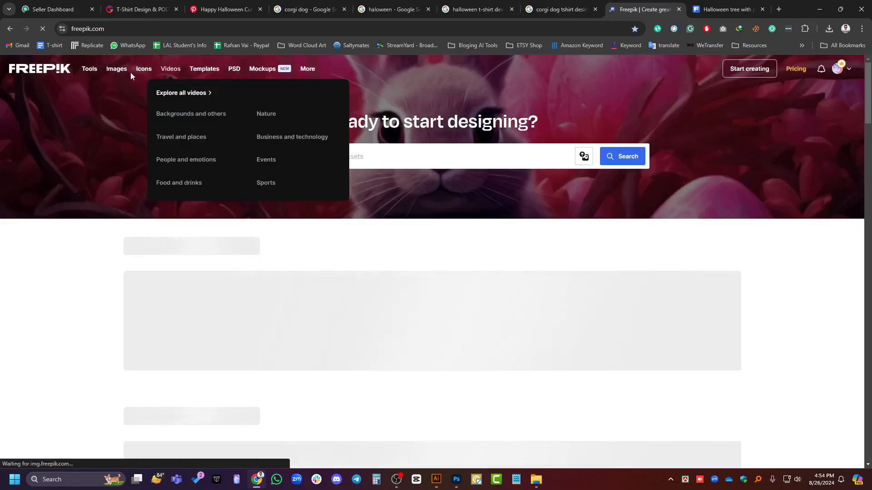
pyautogui.moveTo(90, 72)
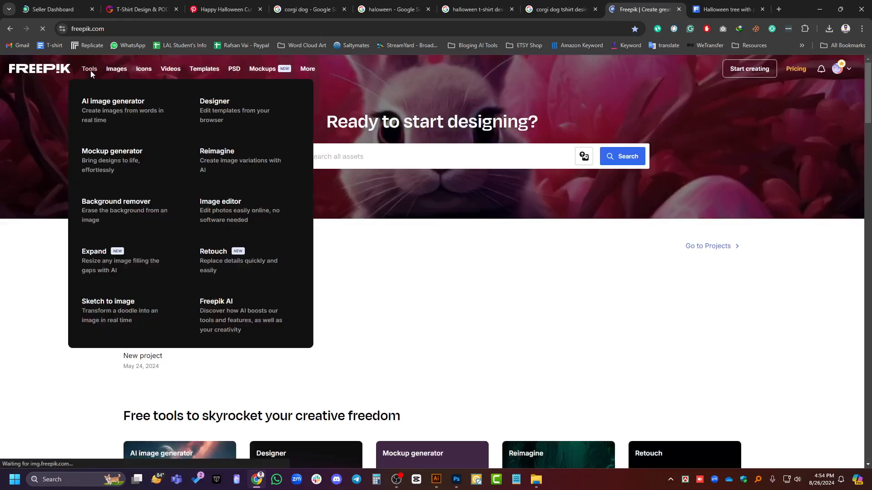
pyautogui.click(116, 113)
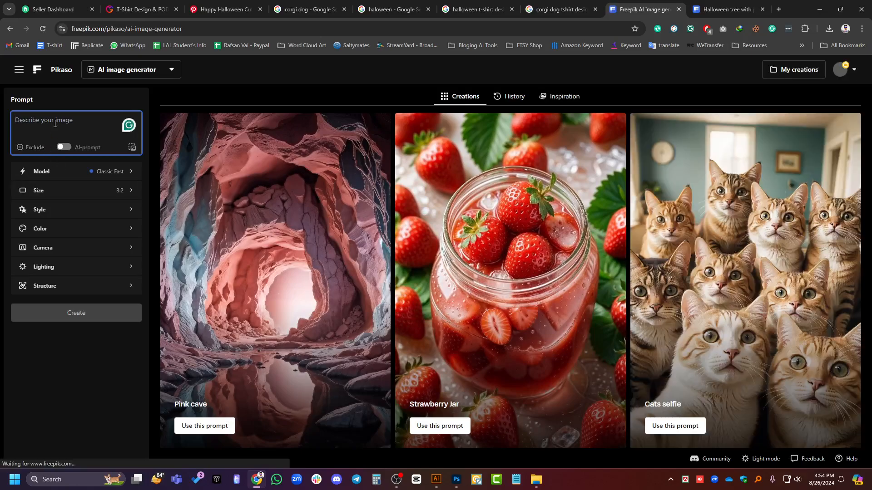
# Generate images from the prompt "Make a black & white halloween theme".
pyautogui.write('Mak')
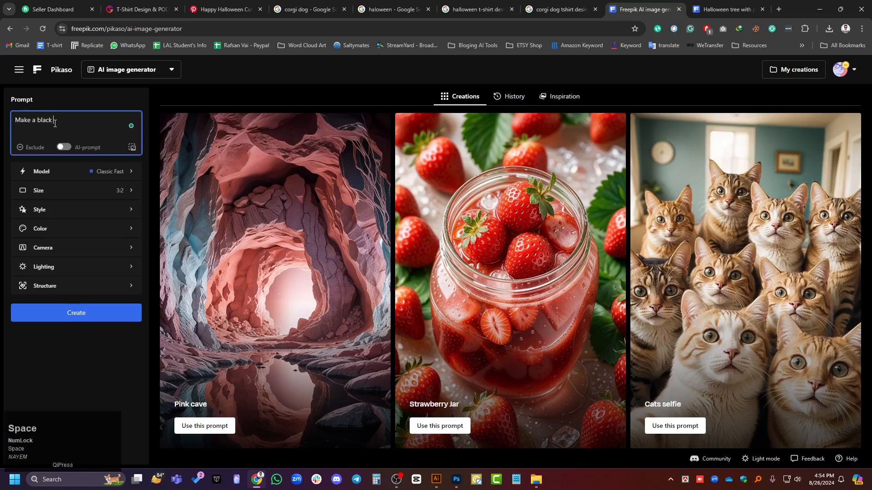
pyautogui.write('e a black ')
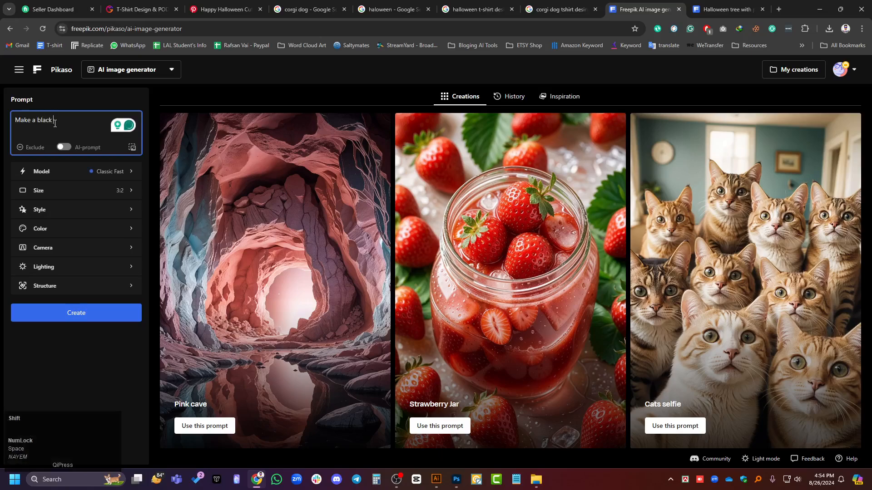
pyautogui.write('& white')
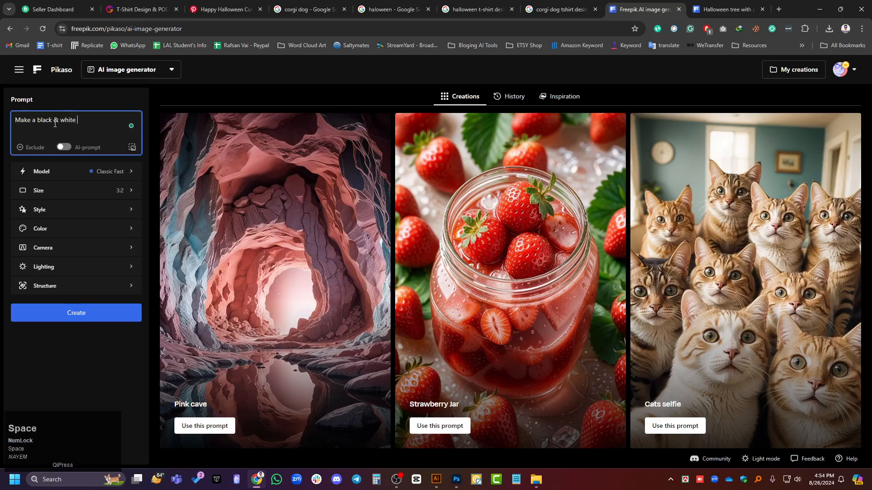
pyautogui.write(' halloween theme')
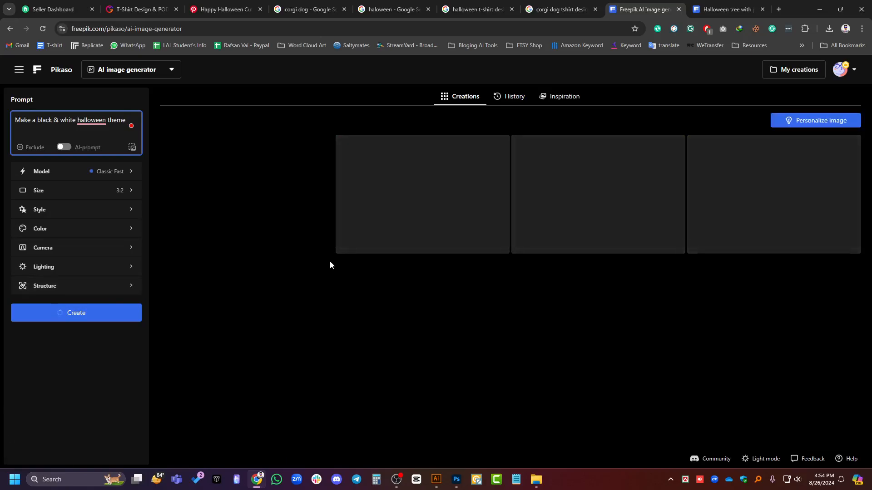
pyautogui.scroll(1, 495, 320)
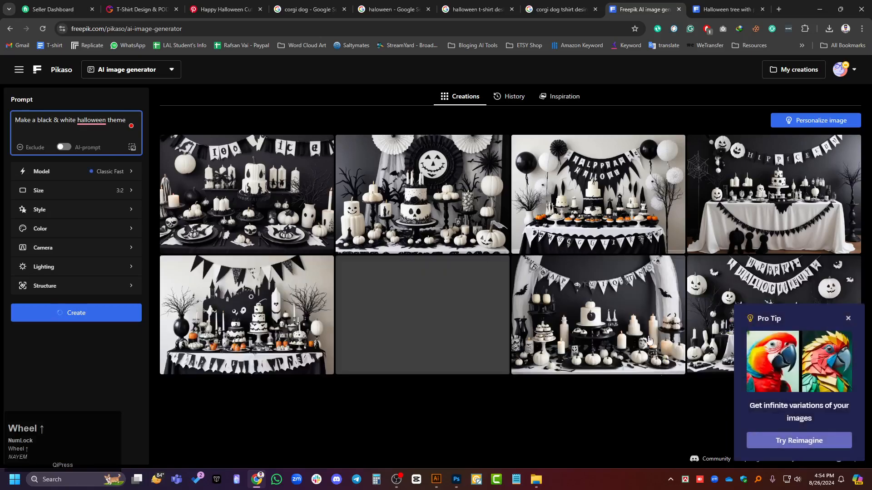
# Append "design" to the prompt, regenerate the images, and look through the results.
pyautogui.write('design')
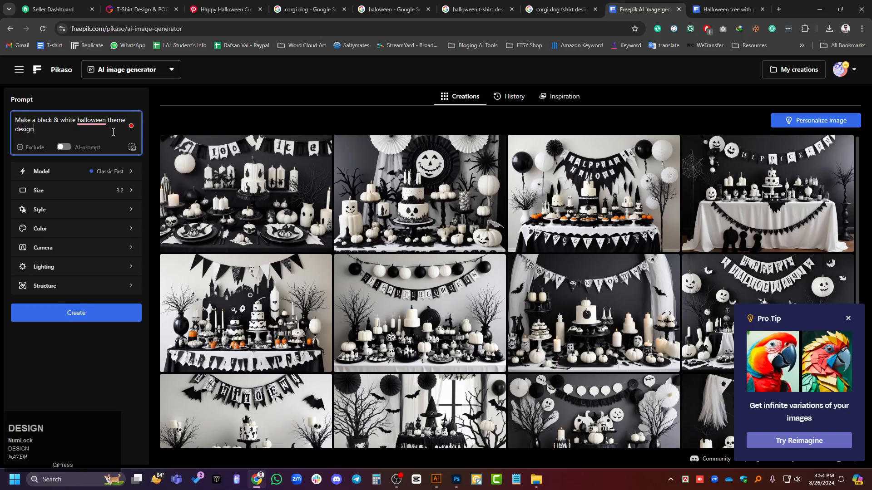
pyautogui.press('Return')
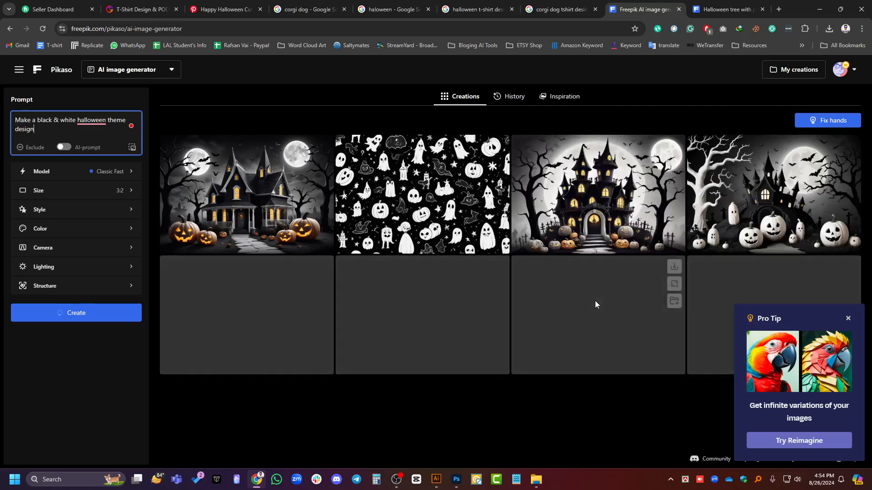
pyautogui.scroll(2, 589, 321)
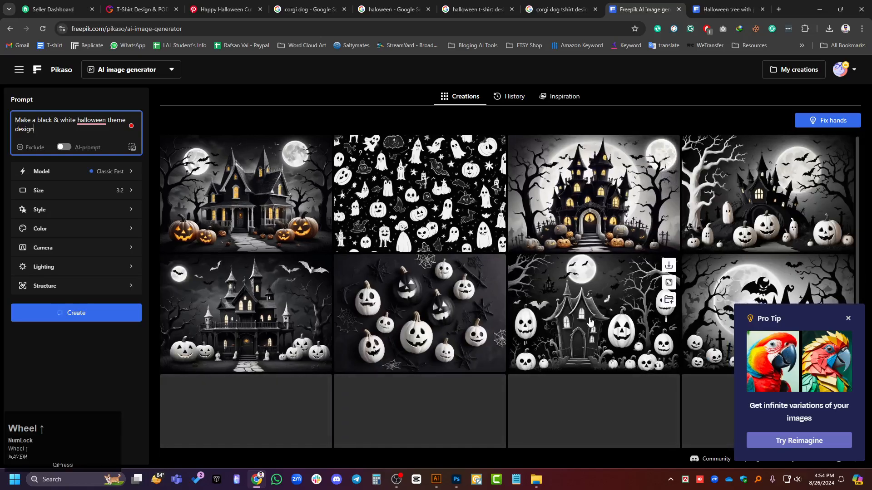
pyautogui.scroll(-1, 590, 321)
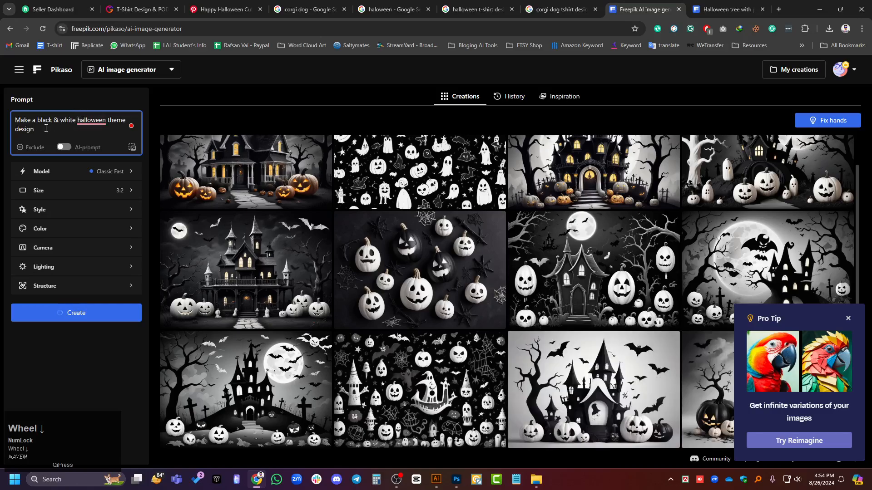
# Add "vector" to the end of the prompt, generate a new set, and review the images.
pyautogui.click(77, 120)
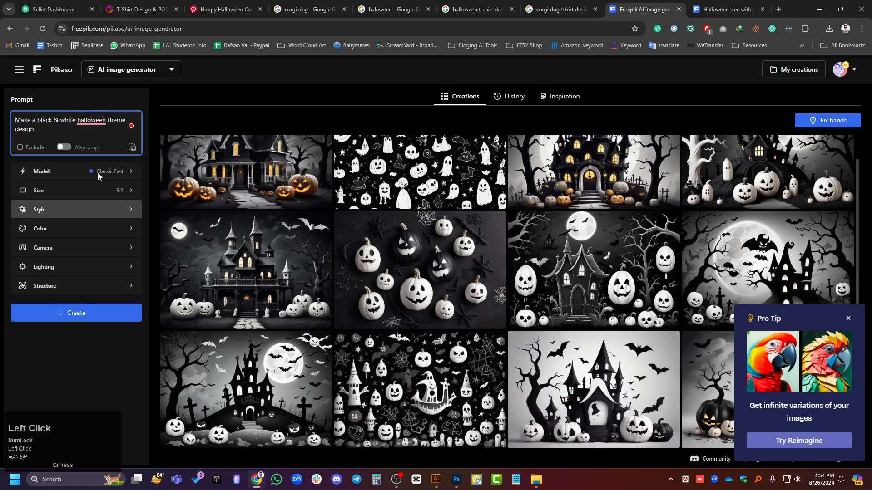
pyautogui.click(39, 129)
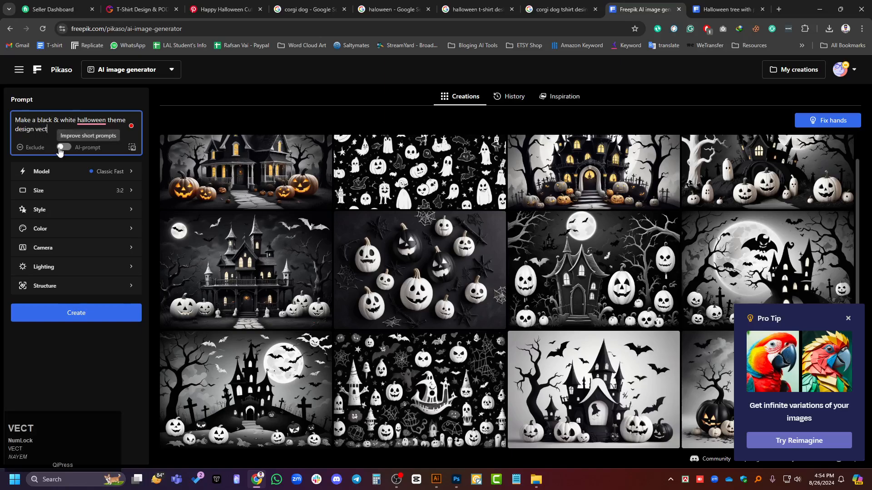
pyautogui.press('Return')
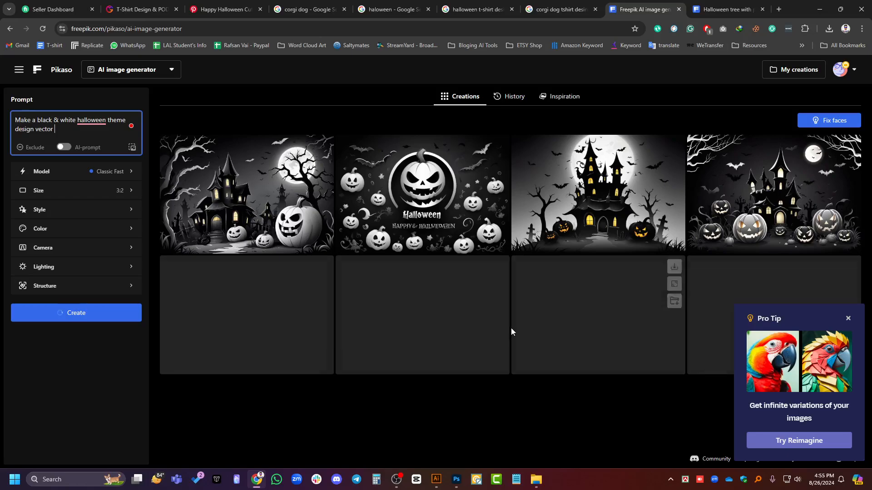
pyautogui.scroll(-1, 555, 291)
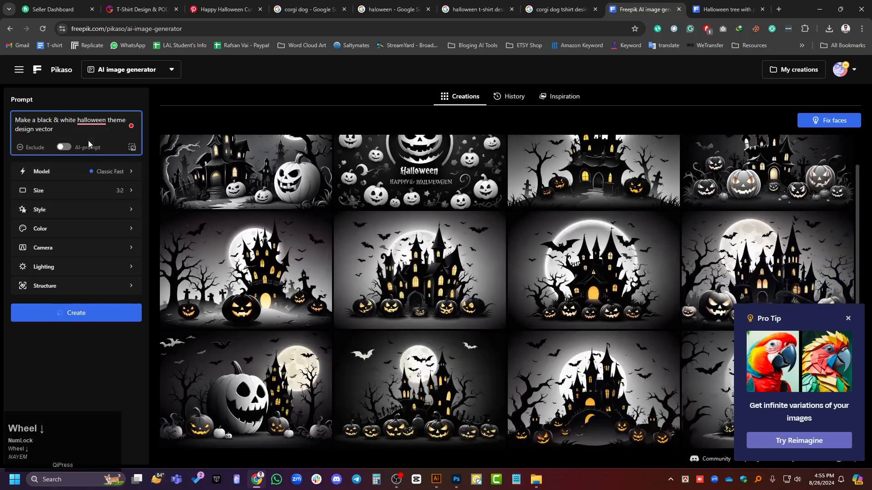
# Extend the prompt with "shilhoutte", regenerate, and browse the resulting images.
pyautogui.write('shilhoutte')
pyautogui.press('Return')
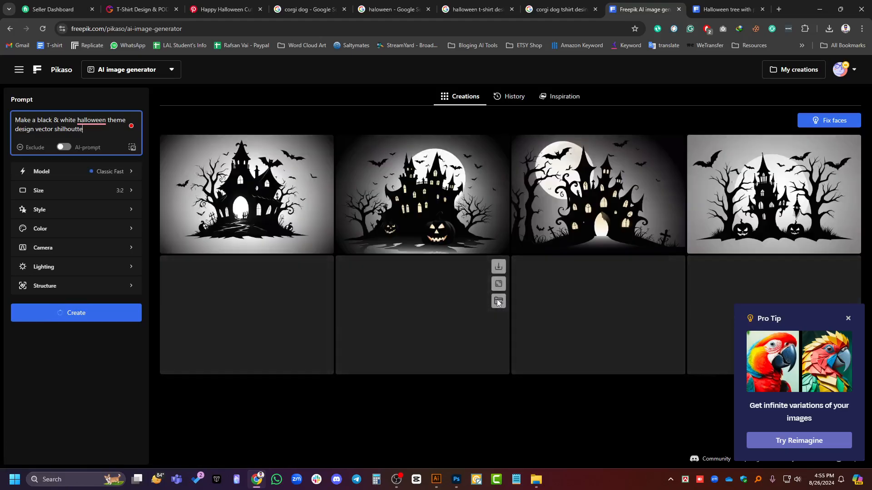
pyautogui.scroll(-1, 495, 289)
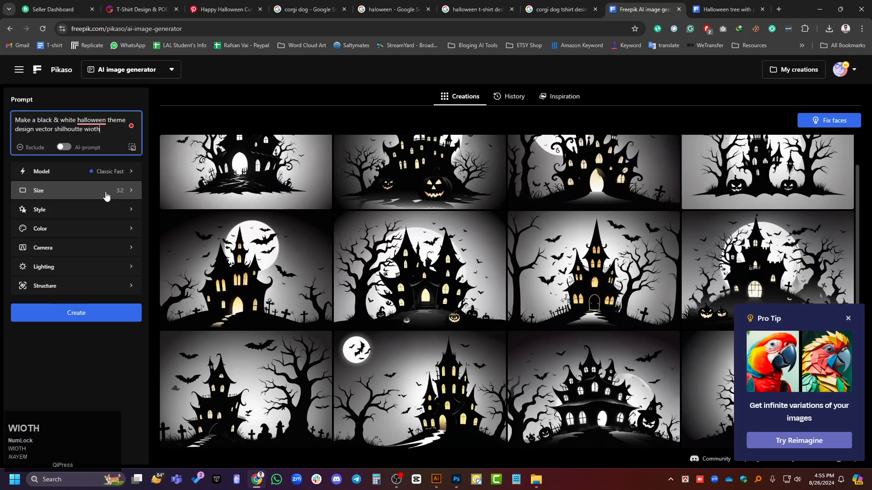
# Extend the prompt with "without background", generate another set of images, and look through them.
pyautogui.press('BackSpace')
pyautogui.press('BackSpace')
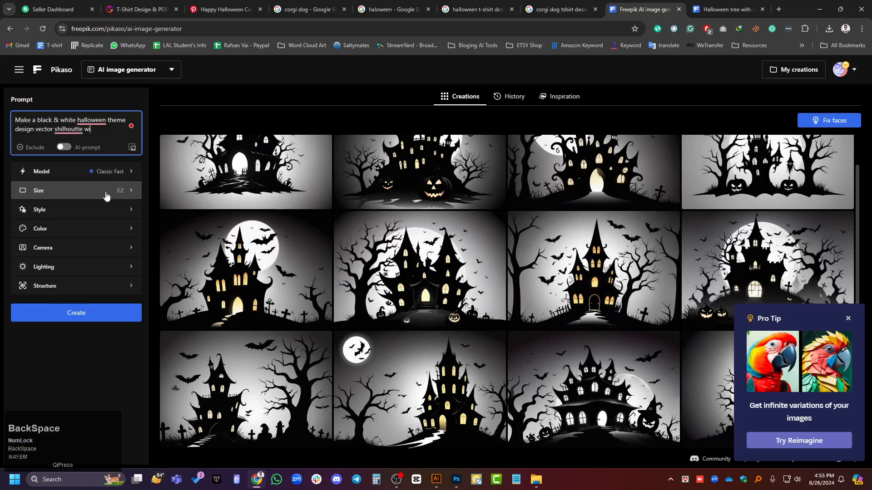
pyautogui.write('thout bac')
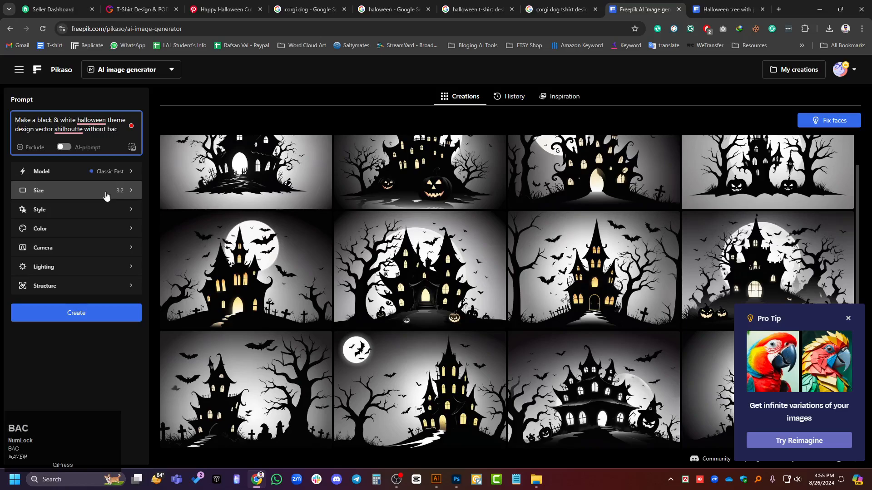
pyautogui.write('kground')
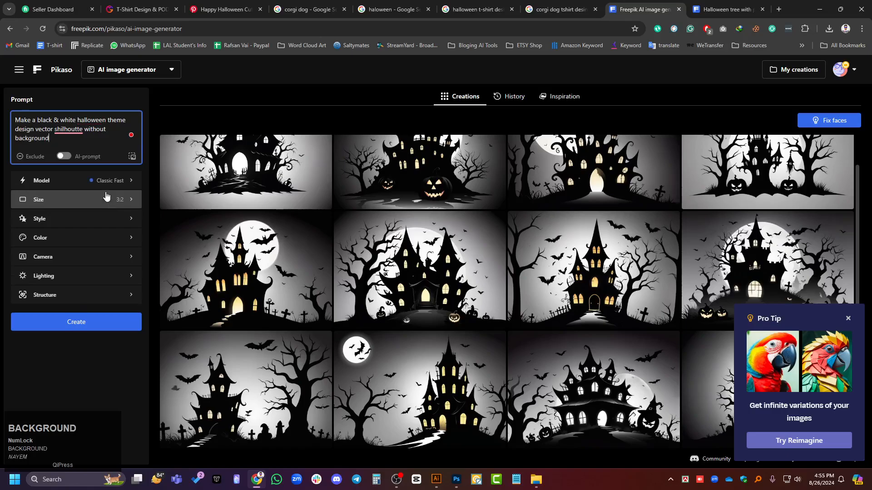
pyautogui.press('Return')
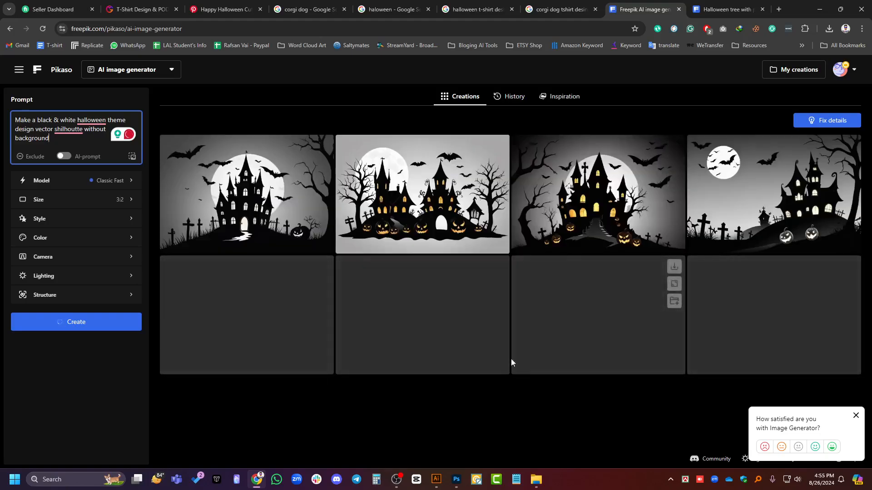
pyautogui.scroll(2, 527, 359)
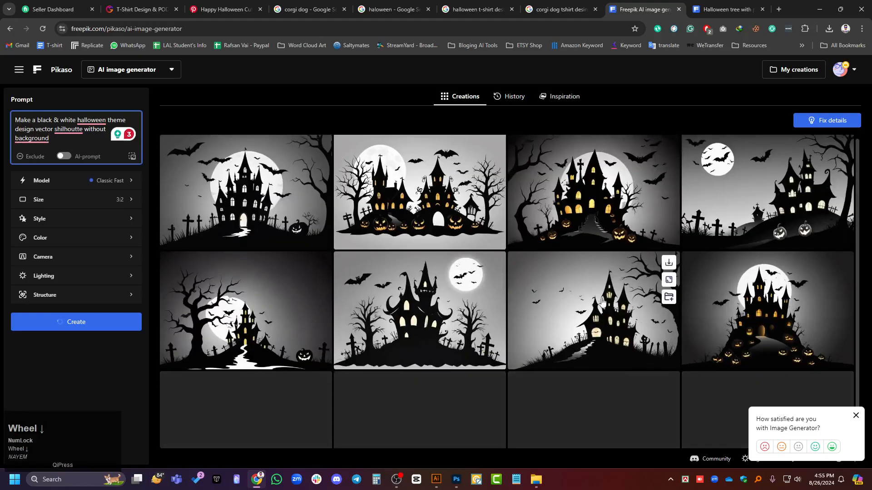
pyautogui.scroll(-1, 453, 384)
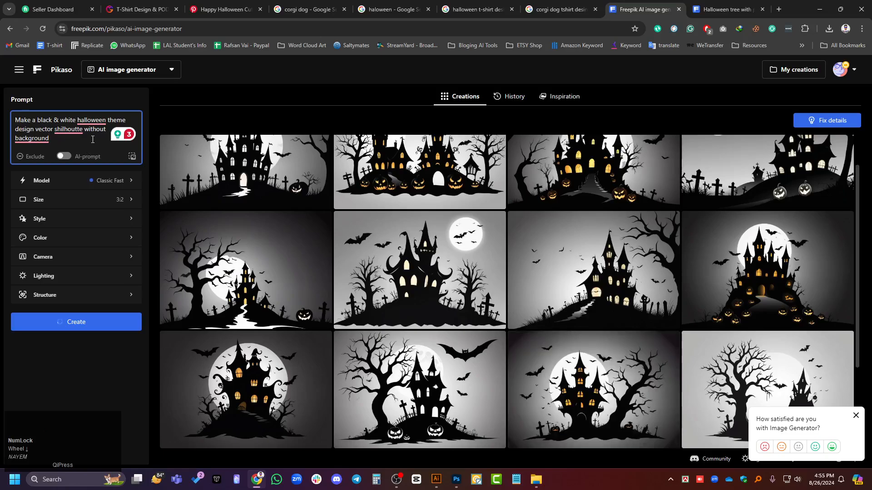
# Change the prompt's ending from "without background" to "with white background", regenerate, and review the images.
pyautogui.click(101, 132)
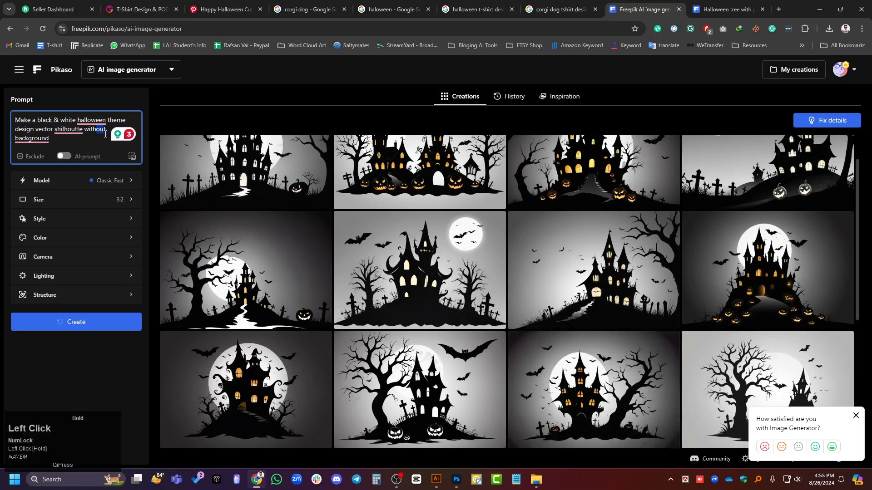
pyautogui.write('white')
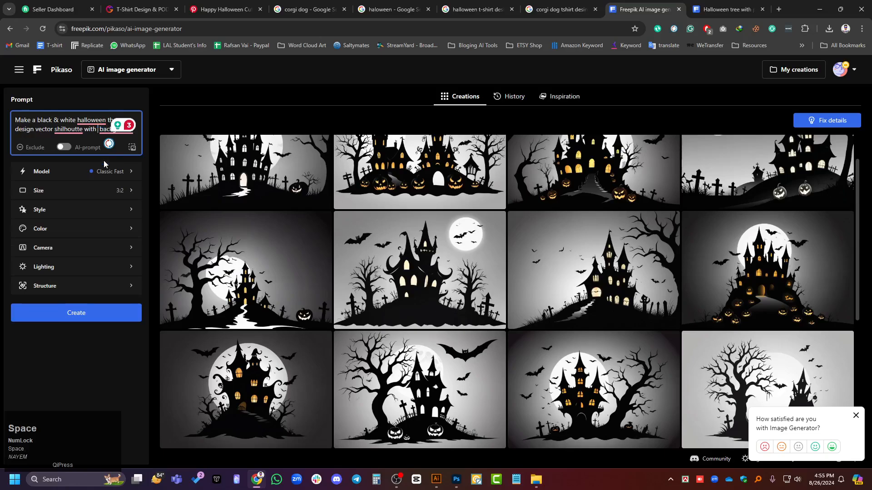
pyautogui.press('Return')
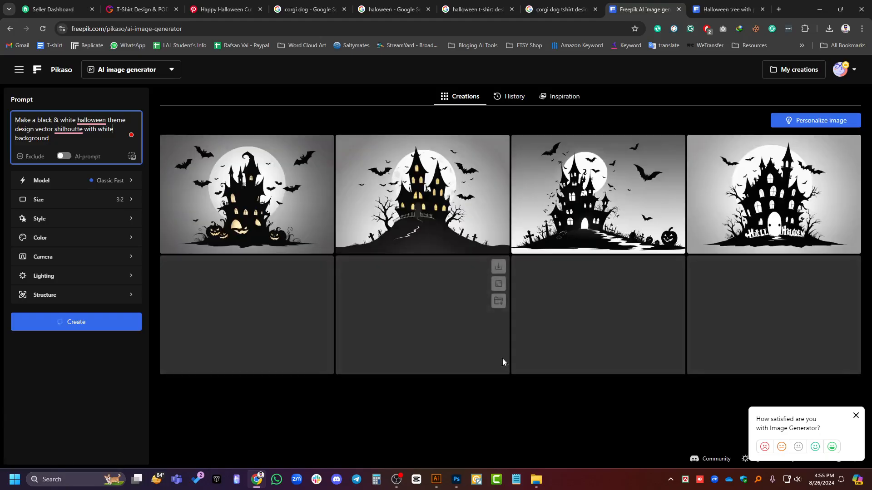
pyautogui.scroll(1, 520, 360)
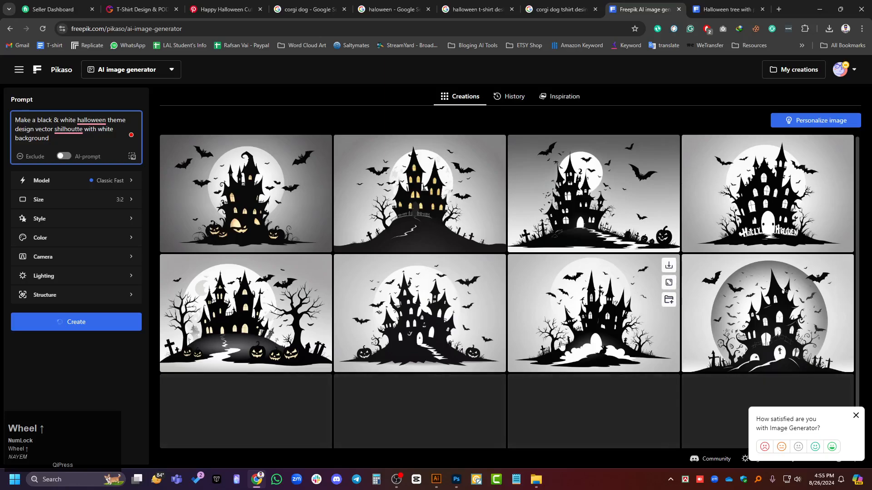
# Look through the newly generated haunted-castle silhouettes for one suitable for the design.
pyautogui.scroll(-1, 575, 344)
pyautogui.scroll(-3, 575, 345)
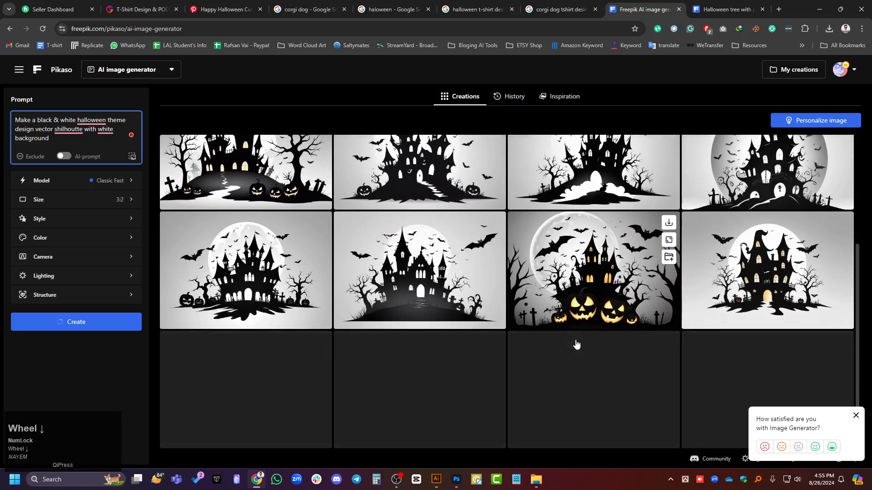
pyautogui.scroll(-1, 391, 294)
pyautogui.scroll(-2, 400, 285)
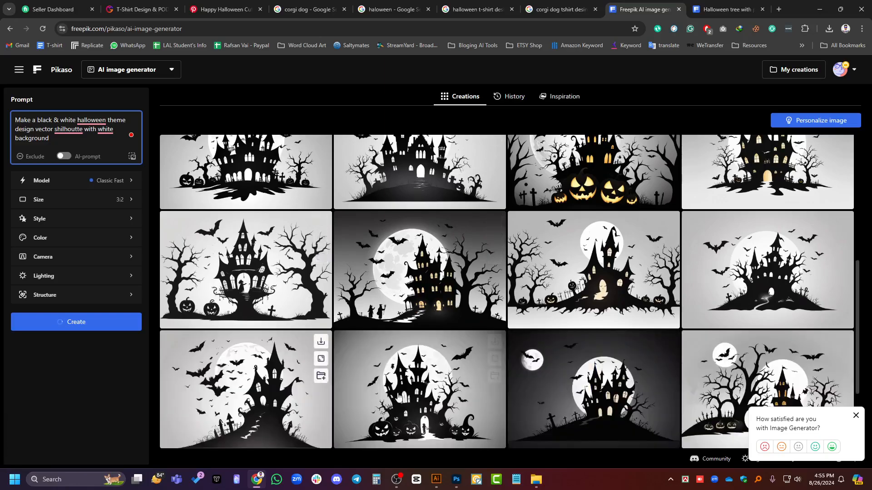
pyautogui.scroll(-3, 384, 358)
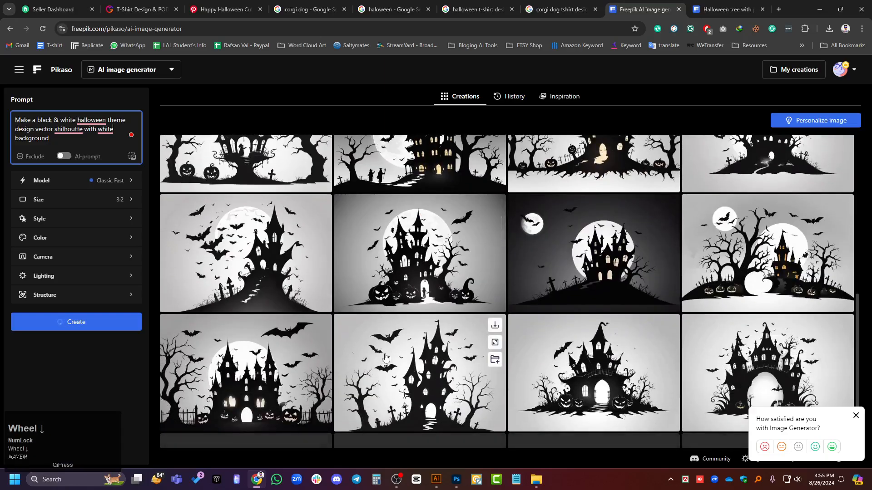
pyautogui.scroll(1, 400, 318)
pyautogui.scroll(2, 431, 185)
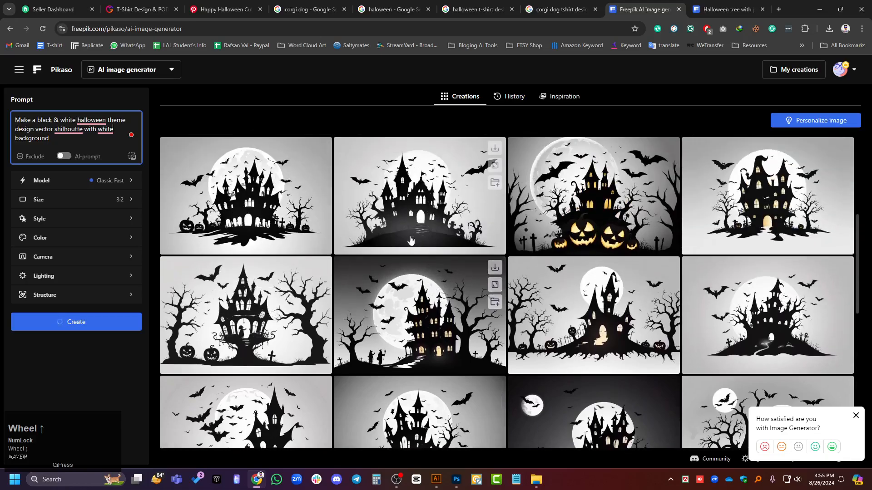
pyautogui.scroll(-2, 462, 267)
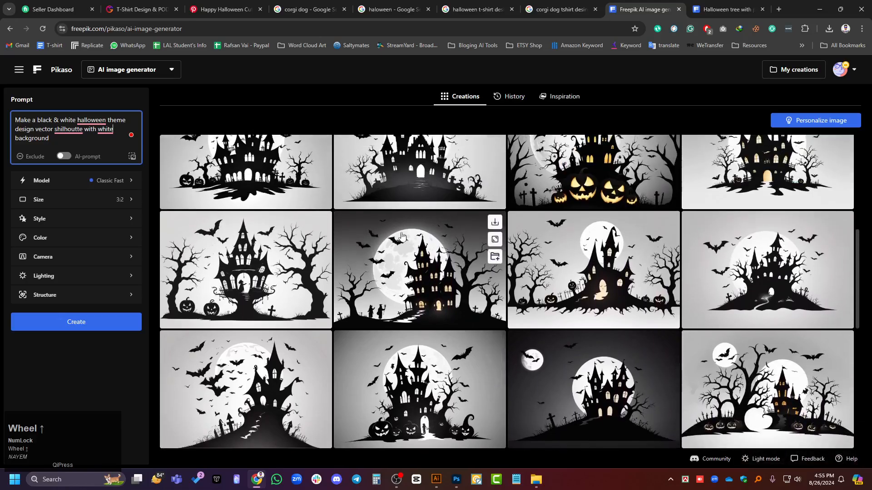
# Open the tree-mounted castle image with two pumpkins and download both the 1216 x 832 px original and the upscaled 4864 x 3328 px version.
pyautogui.click(259, 262)
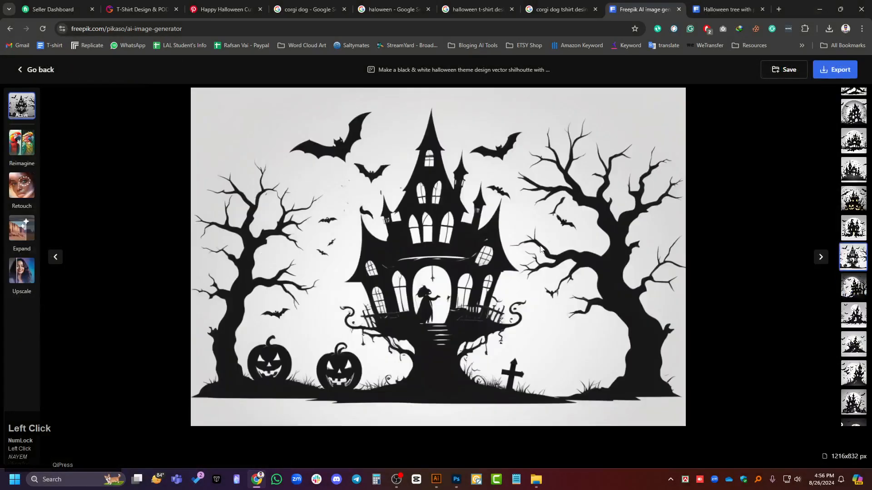
pyautogui.rightClick(523, 162)
pyautogui.click(480, 184)
pyautogui.click(828, 69)
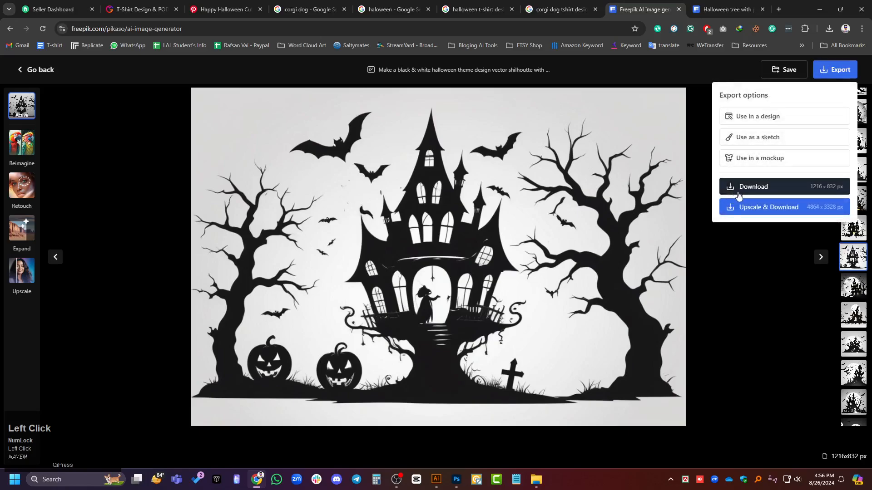
pyautogui.click(754, 188)
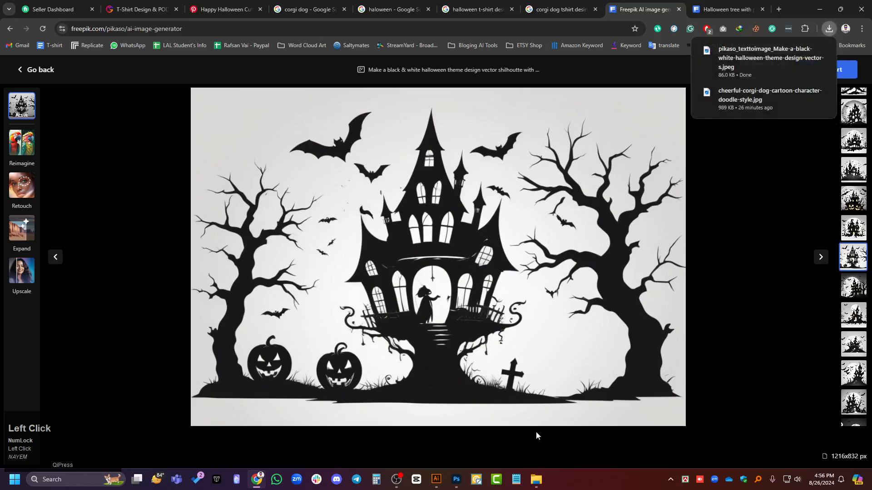
pyautogui.click(827, 69)
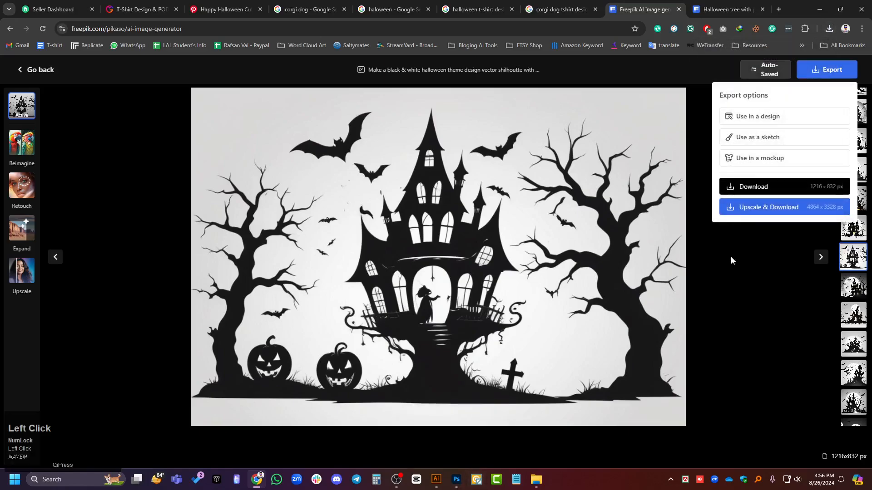
pyautogui.click(762, 208)
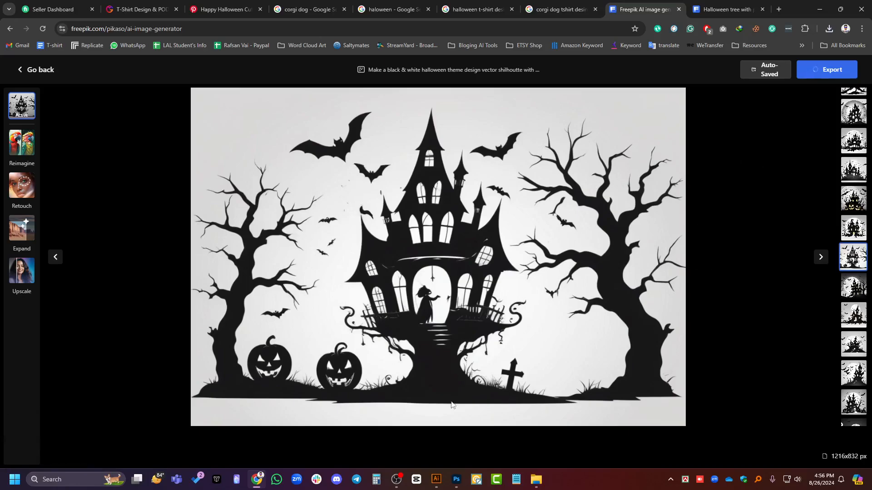
# Launch Vector Magic, then switch to File Explorer and show the refreshed contents of the Downloads folder.
pyautogui.click(493, 483)
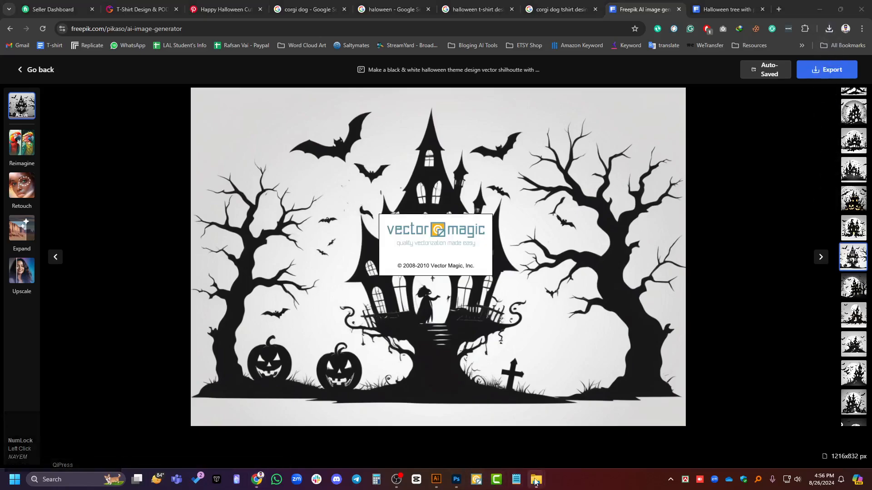
pyautogui.moveTo(536, 480)
pyautogui.click(396, 429)
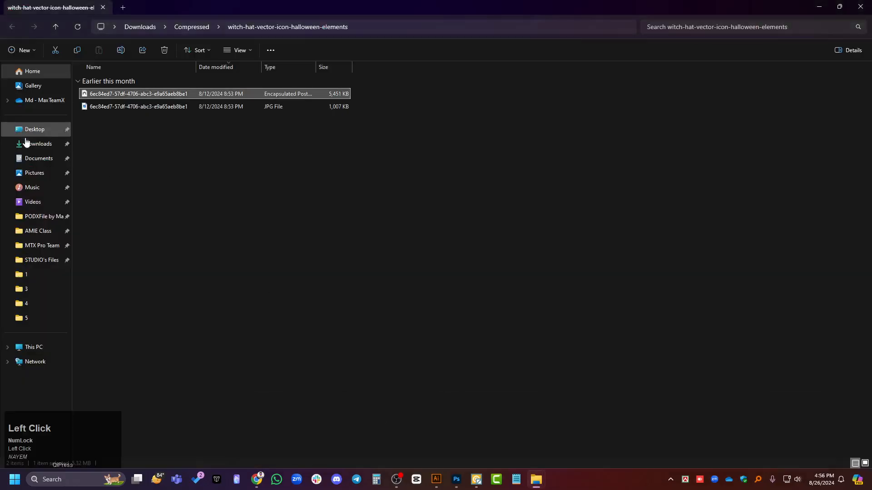
pyautogui.click(46, 143)
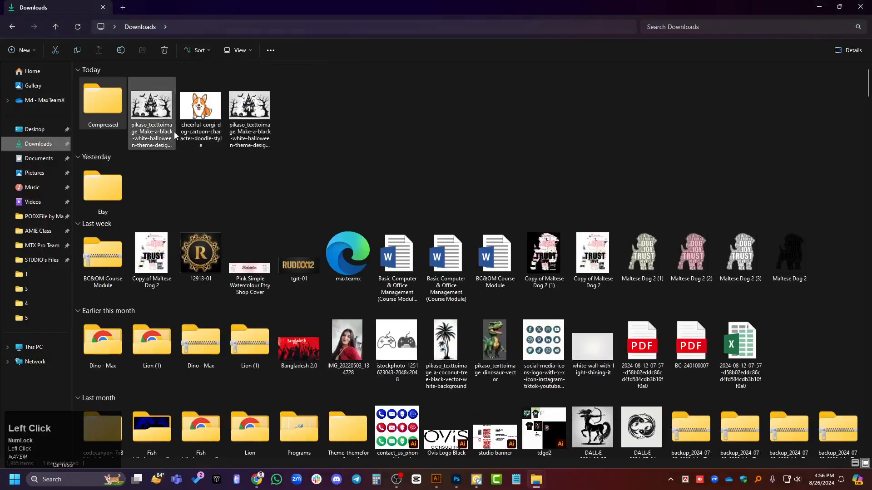
pyautogui.click(152, 111)
pyautogui.rightClick(331, 118)
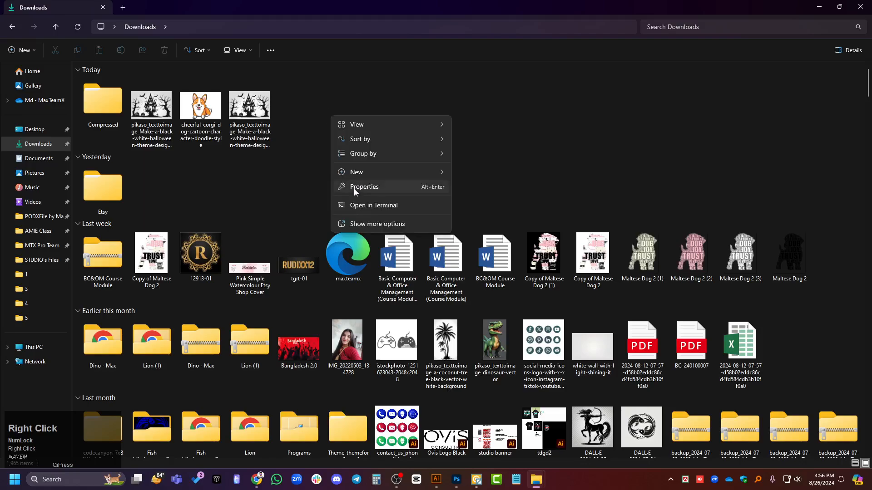
pyautogui.click(368, 224)
pyautogui.click(364, 152)
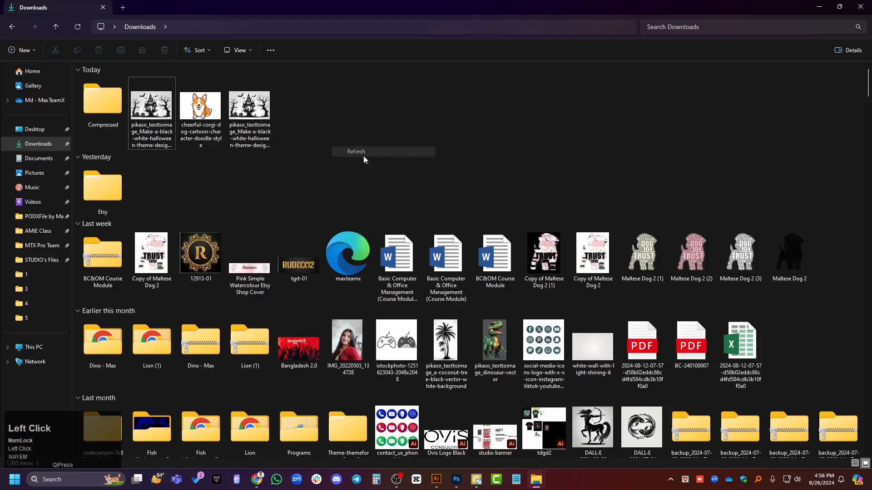
# Load the upscaled castle image into Vector Magic and start Basic vectorization as anti-aliased artwork, High quality, 4 colors, shrunk to 1216x832.
pyautogui.click(153, 117)
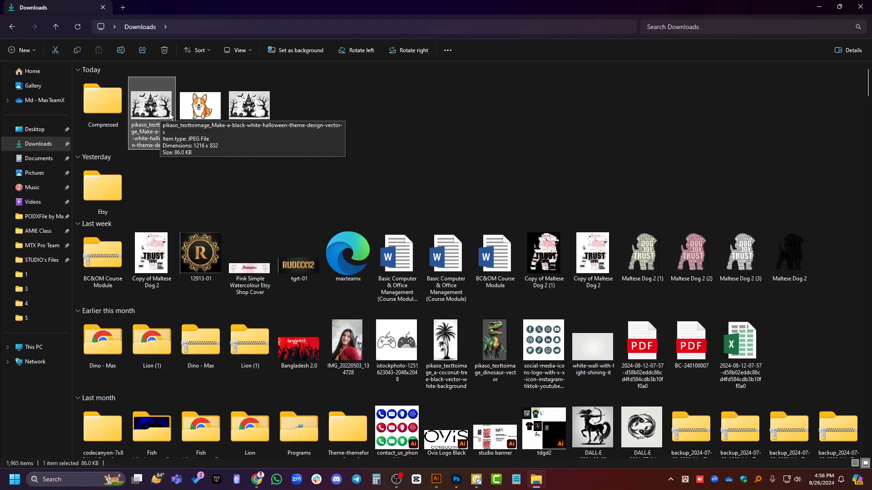
pyautogui.click(240, 116)
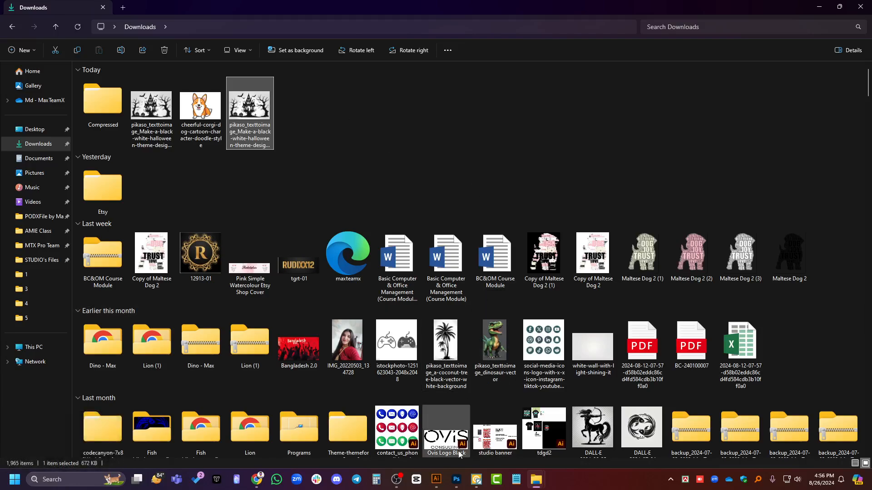
pyautogui.moveTo(264, 117); pyautogui.dragTo(413, 245)
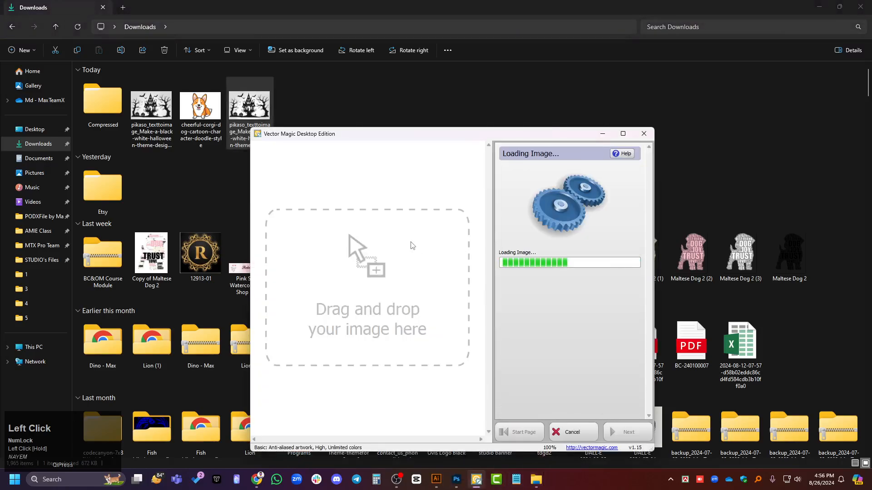
pyautogui.moveTo(481, 141); pyautogui.dragTo(497, 84)
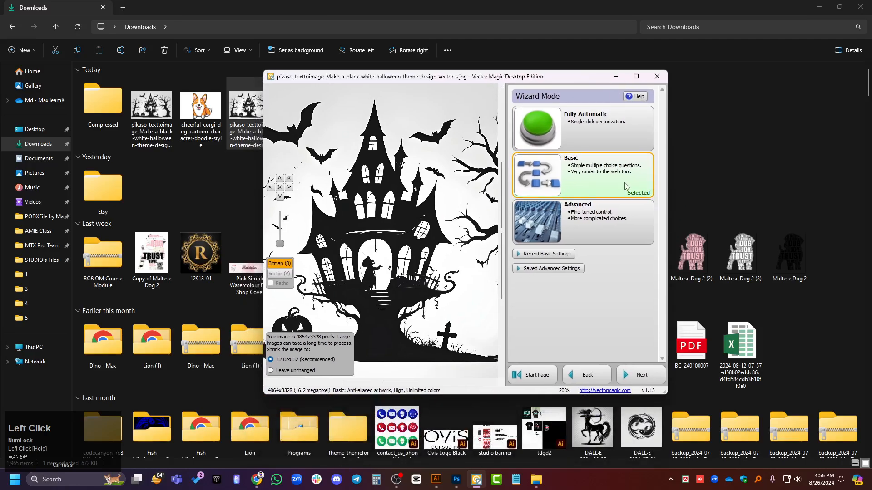
pyautogui.click(601, 195)
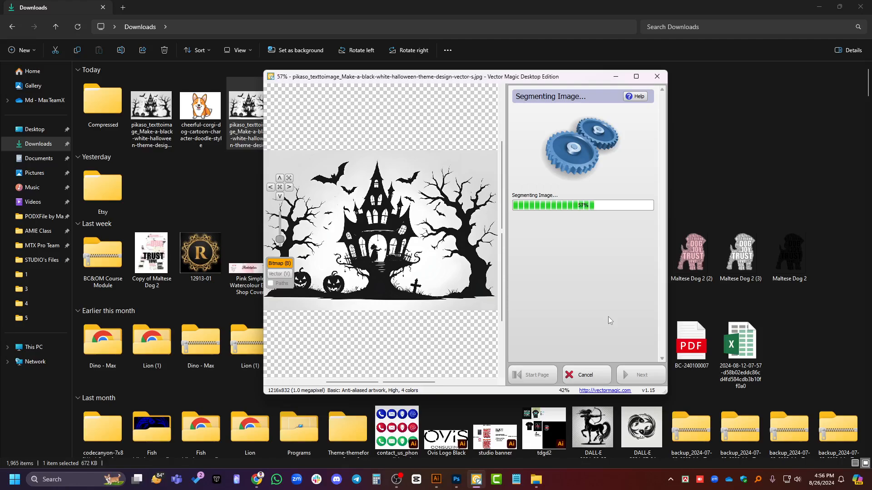
# Examine the edges and details of the castle, doorway figure, pumpkins and bare trees in the bitmap preview during vectorization.
pyautogui.scroll(2, 384, 181)
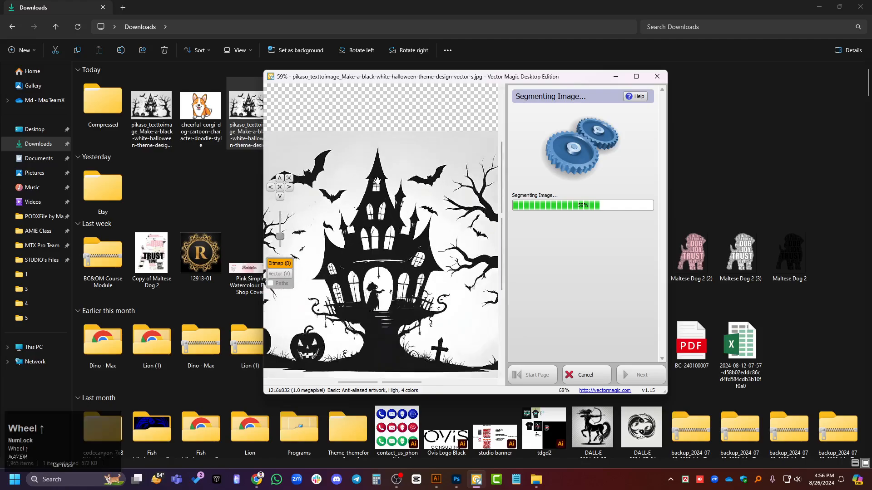
pyautogui.scroll(-3, 383, 181)
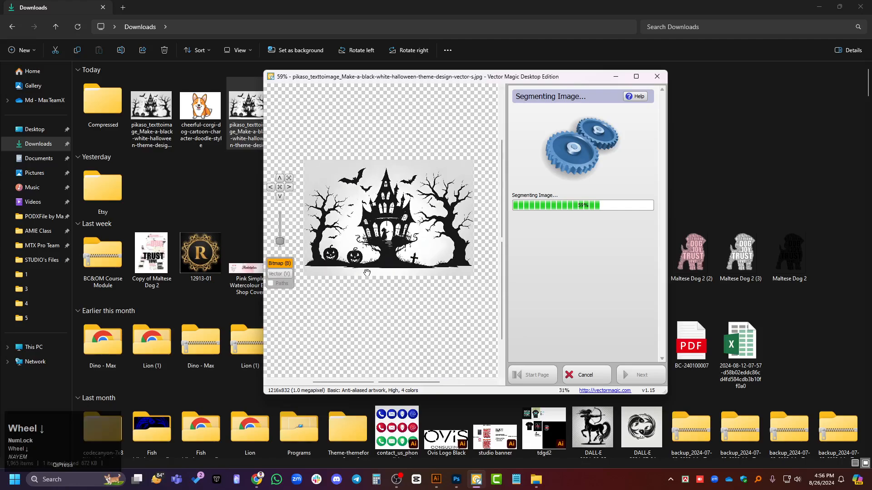
pyautogui.scroll(-1, 399, 298)
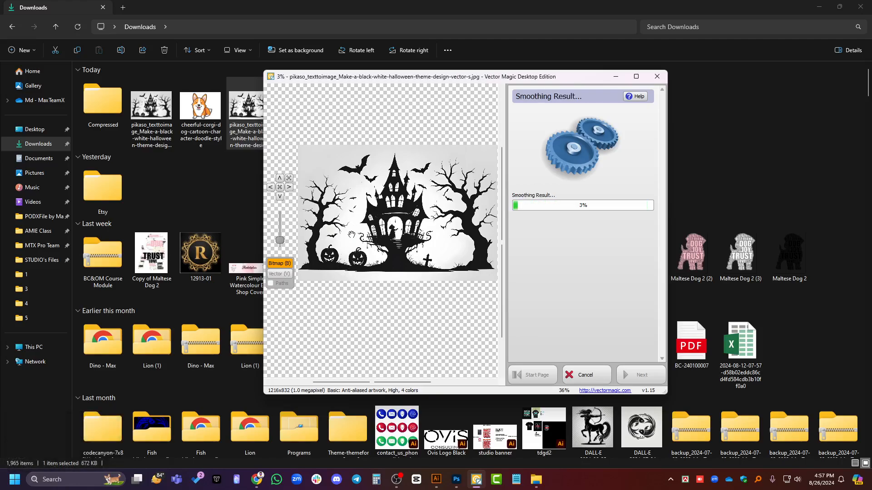
pyautogui.scroll(3, 431, 249)
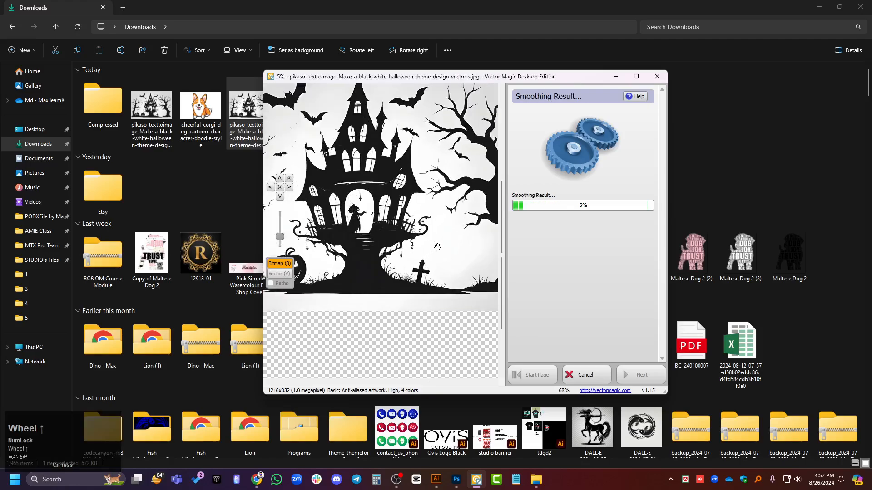
pyautogui.scroll(3, 404, 271)
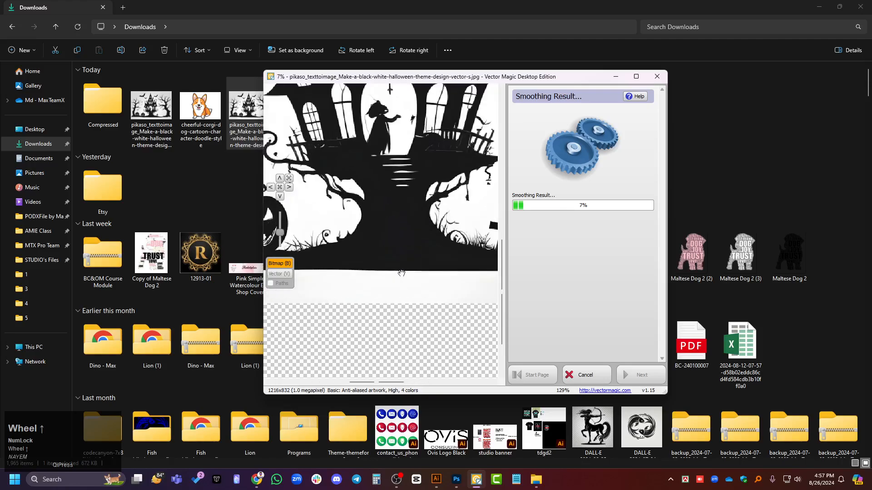
pyautogui.scroll(-2, 402, 272)
pyautogui.scroll(1, 409, 275)
pyautogui.scroll(-2, 411, 278)
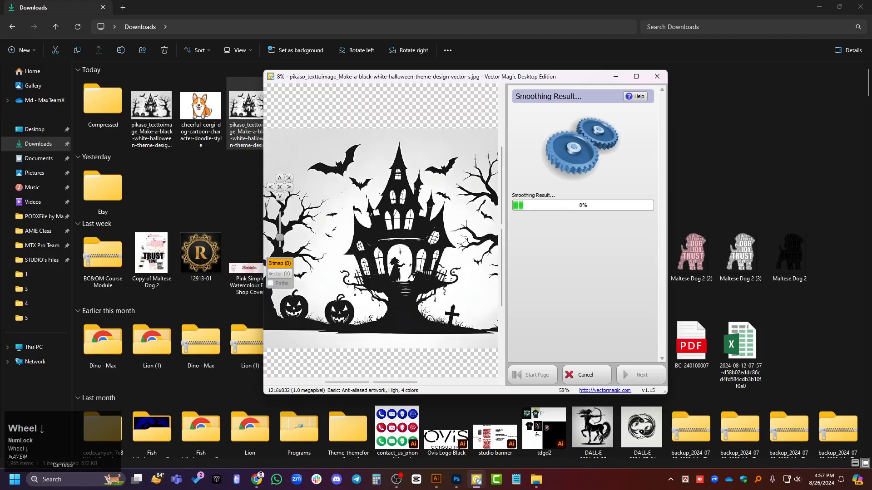
pyautogui.scroll(-1, 413, 277)
pyautogui.scroll(2, 436, 272)
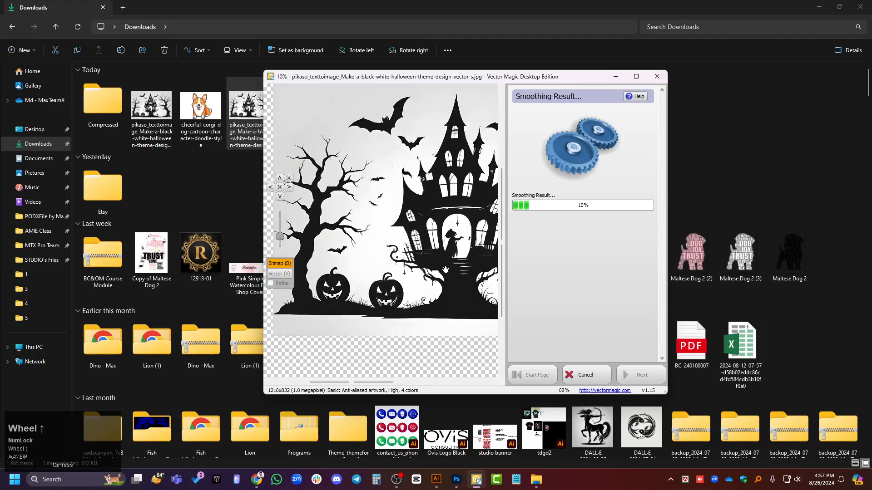
pyautogui.scroll(5, 363, 293)
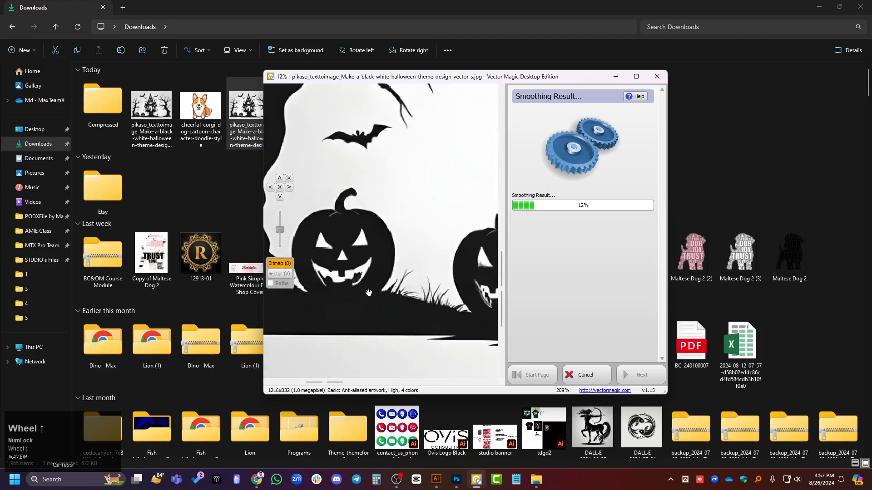
pyautogui.scroll(-7, 368, 293)
pyautogui.scroll(3, 495, 218)
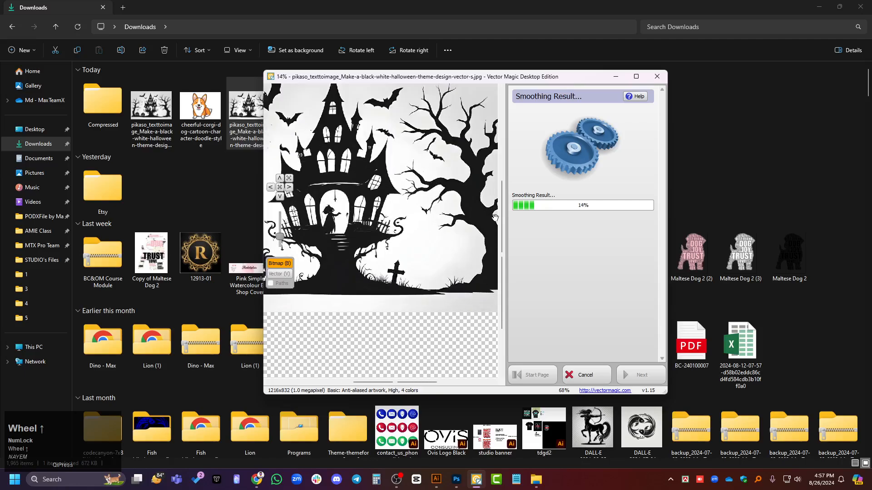
pyautogui.scroll(-2, 495, 218)
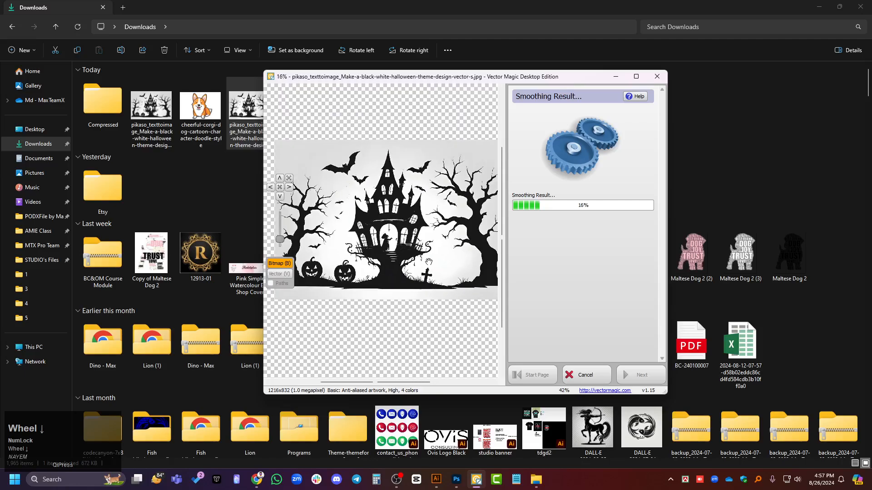
pyautogui.scroll(5, 387, 260)
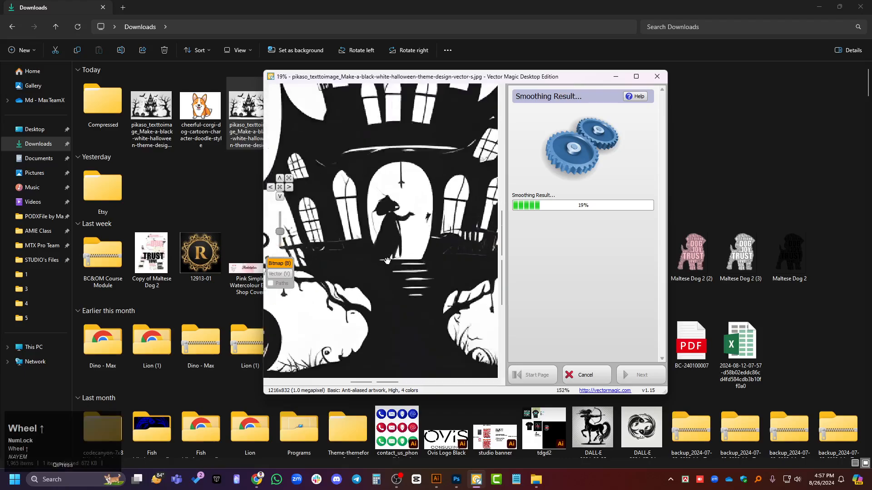
pyautogui.scroll(4, 387, 260)
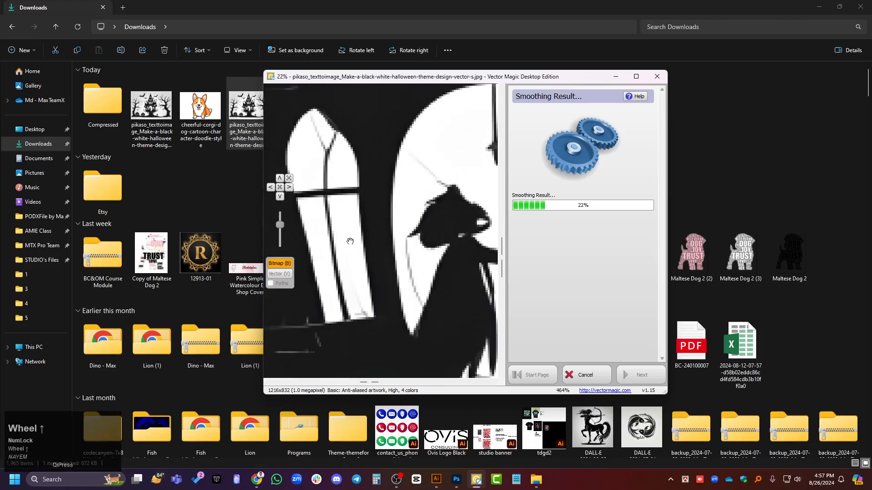
pyautogui.scroll(-8, 350, 241)
pyautogui.scroll(5, 320, 130)
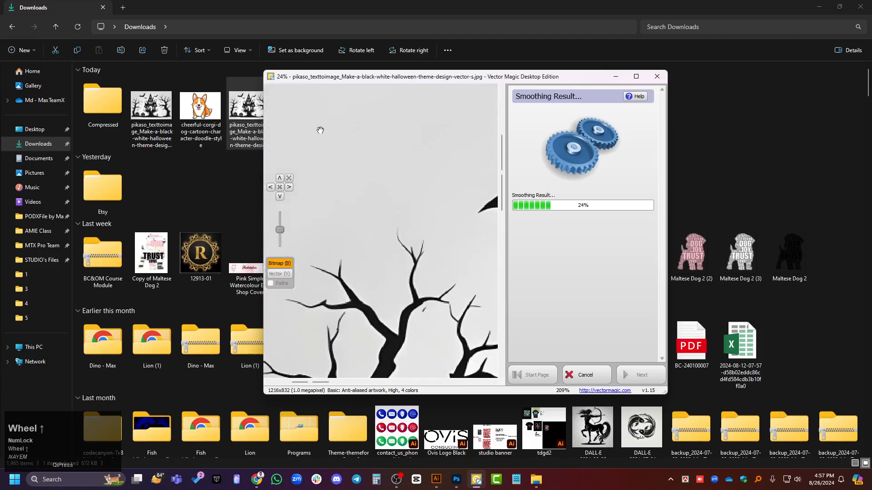
pyautogui.scroll(-1, 352, 143)
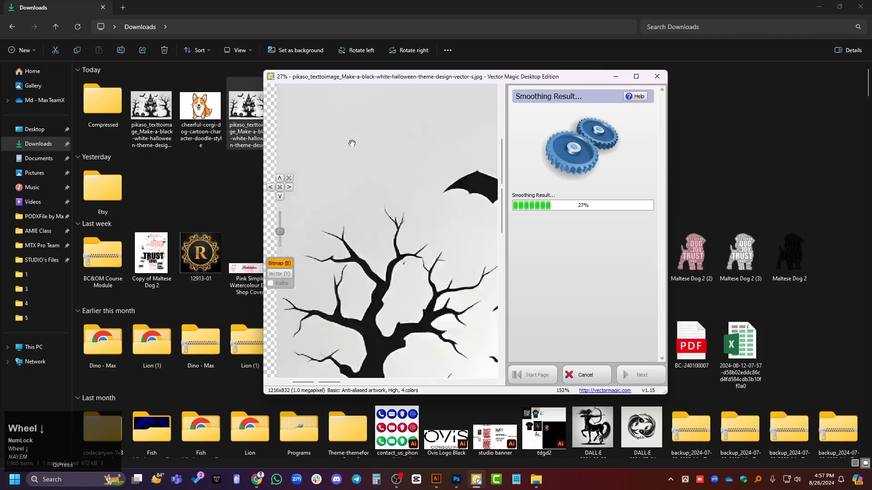
pyautogui.scroll(-2, 352, 143)
pyautogui.scroll(-1, 353, 209)
pyautogui.scroll(1, 418, 226)
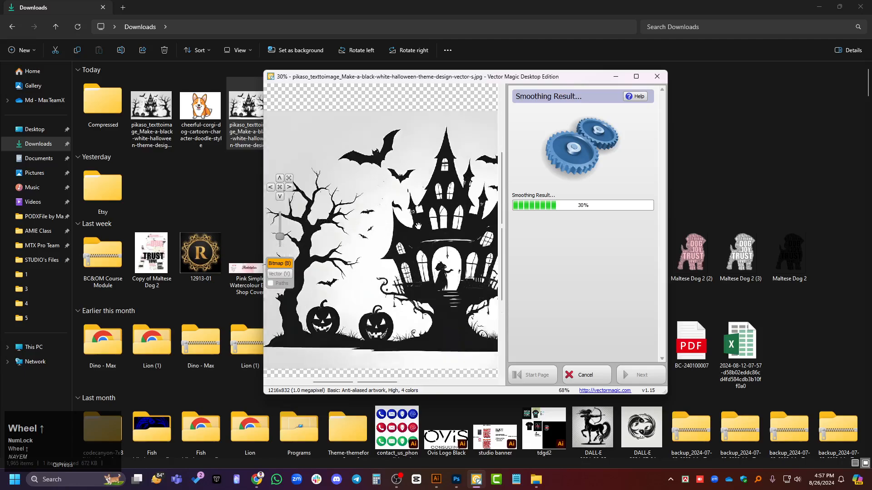
pyautogui.scroll(1, 418, 225)
pyautogui.scroll(-2, 379, 257)
pyautogui.scroll(1, 371, 217)
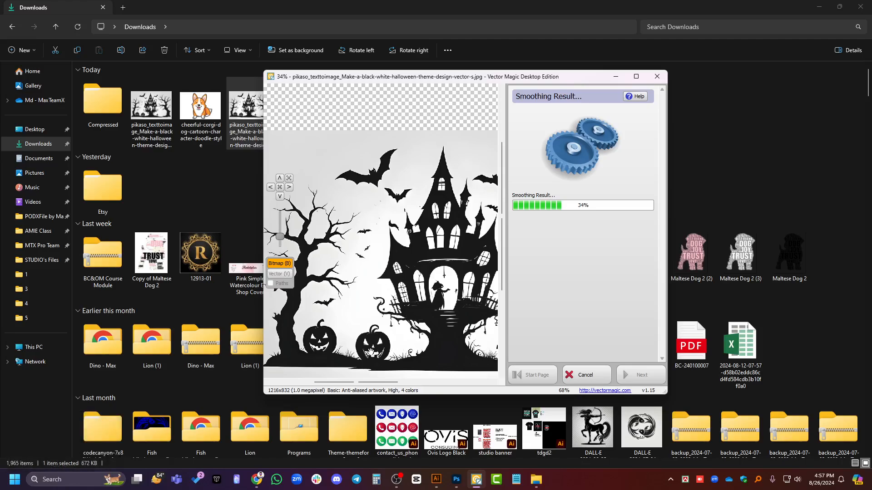
pyautogui.scroll(1, 373, 223)
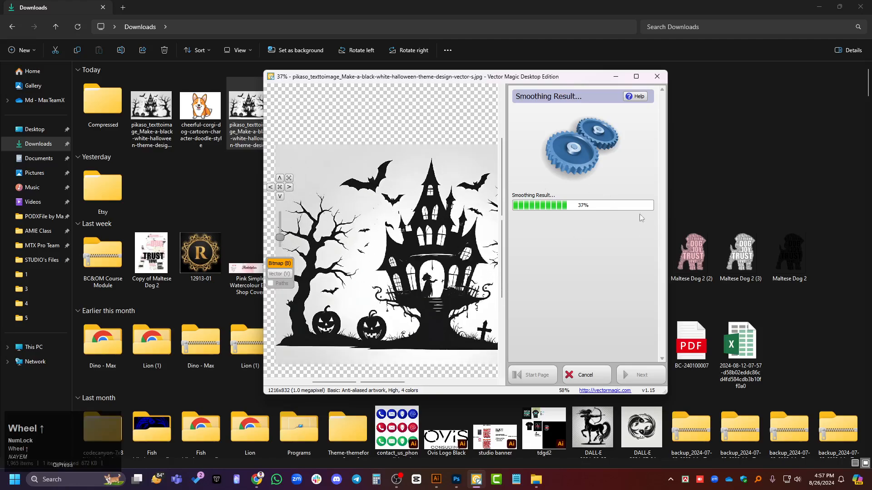
pyautogui.scroll(1, 444, 288)
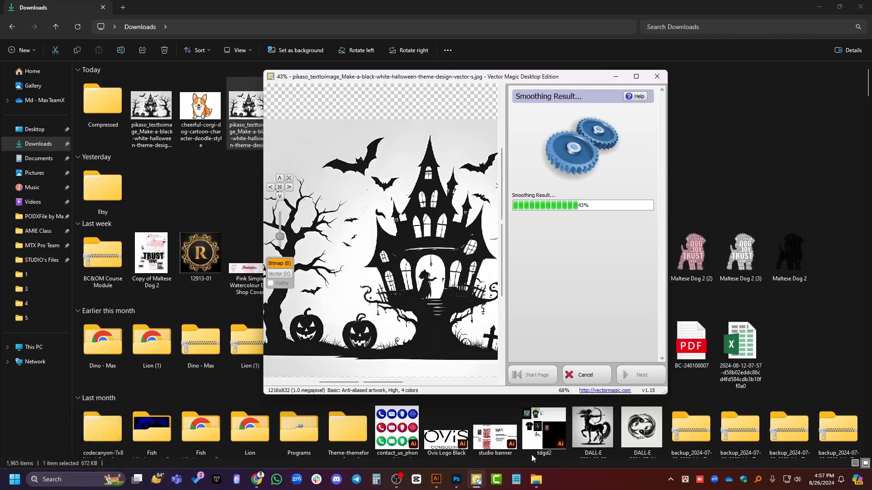
# Switch to Photoshop, open M.psd to check the shirt layers in its T-shirt group, and close it without saving.
pyautogui.click(457, 486)
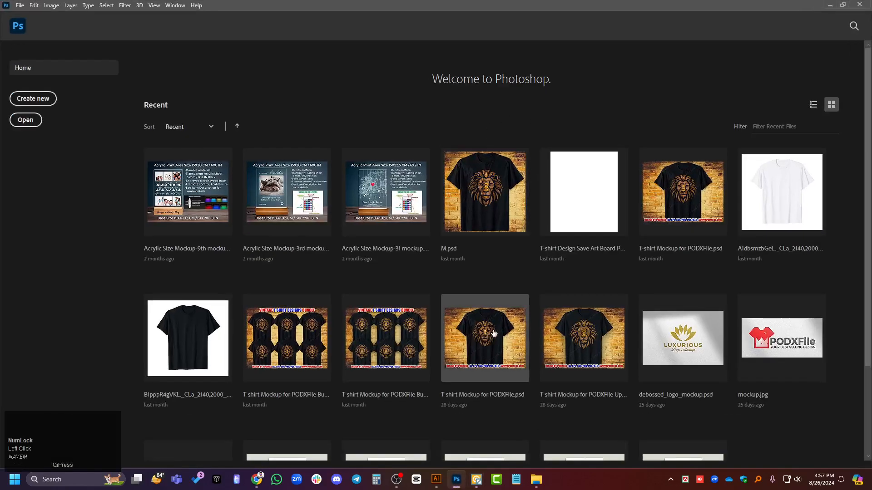
pyautogui.scroll(1, 500, 374)
pyautogui.click(498, 202)
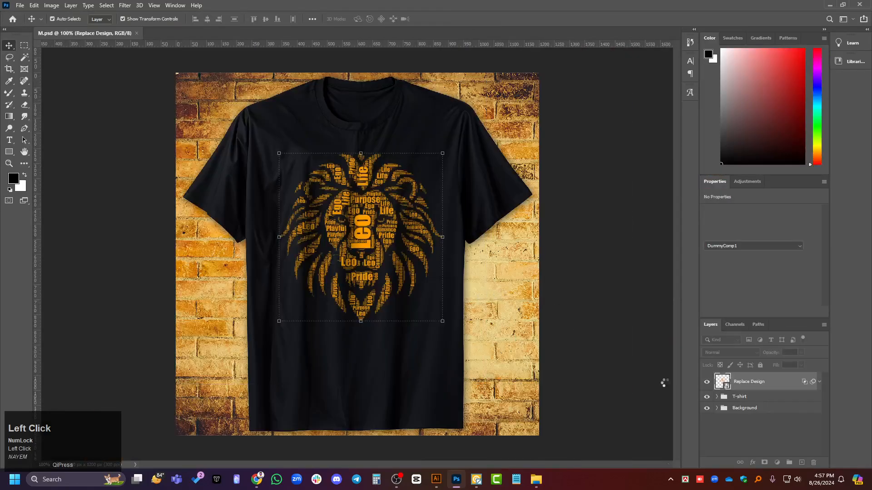
pyautogui.click(717, 396)
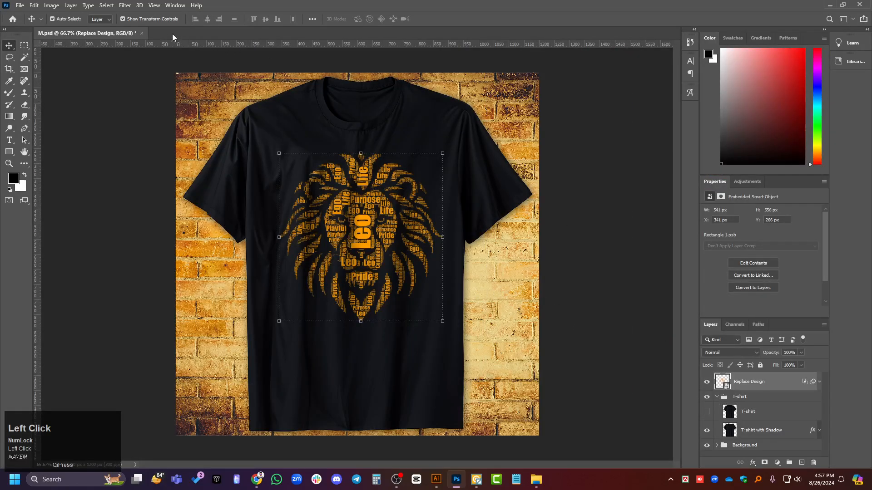
pyautogui.click(142, 33)
pyautogui.click(428, 180)
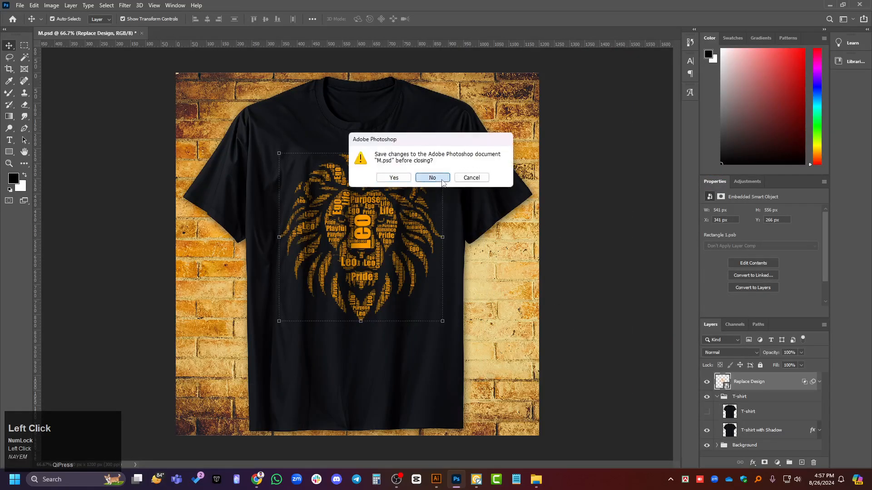
# Open T-shirt Mockup for PODXFile.psd, inspect the layers in its T-shirt group, and close the file.
pyautogui.scroll(1, 495, 386)
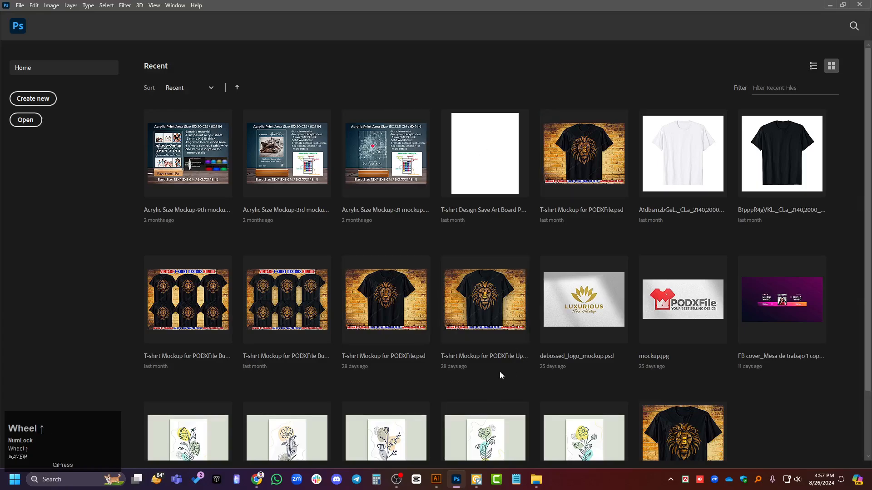
pyautogui.scroll(-1, 606, 287)
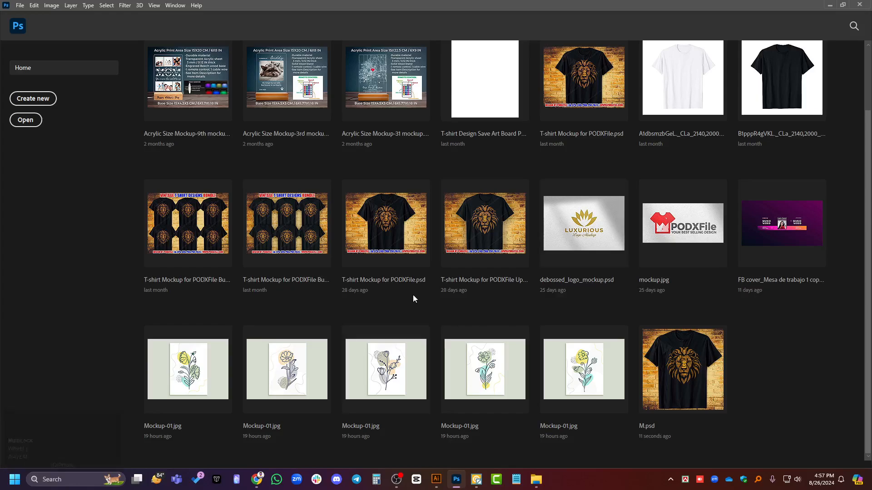
pyautogui.click(404, 221)
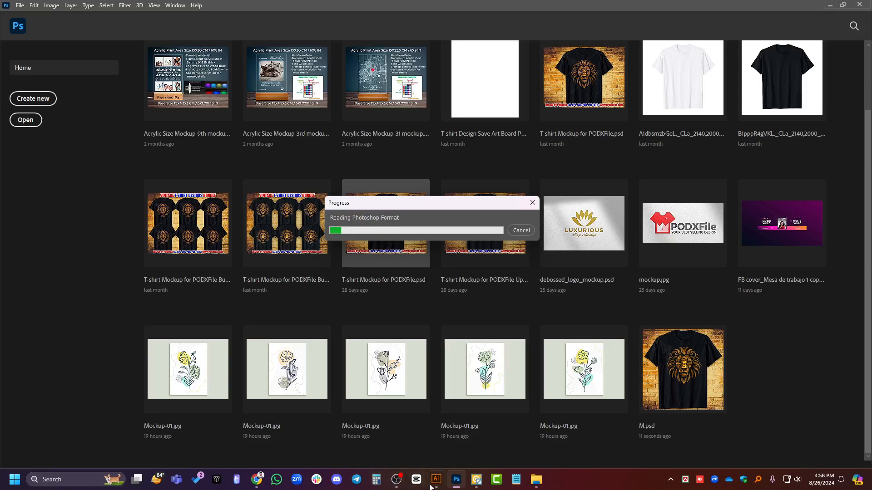
pyautogui.click(476, 479)
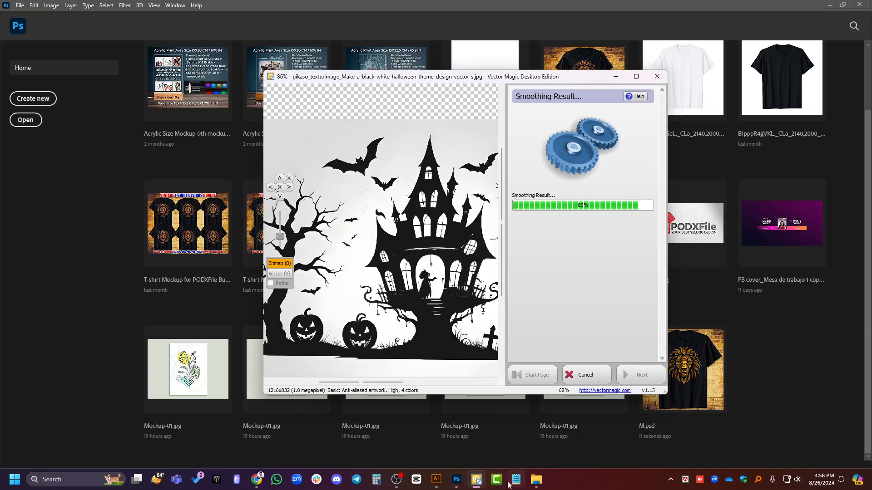
pyautogui.click(460, 483)
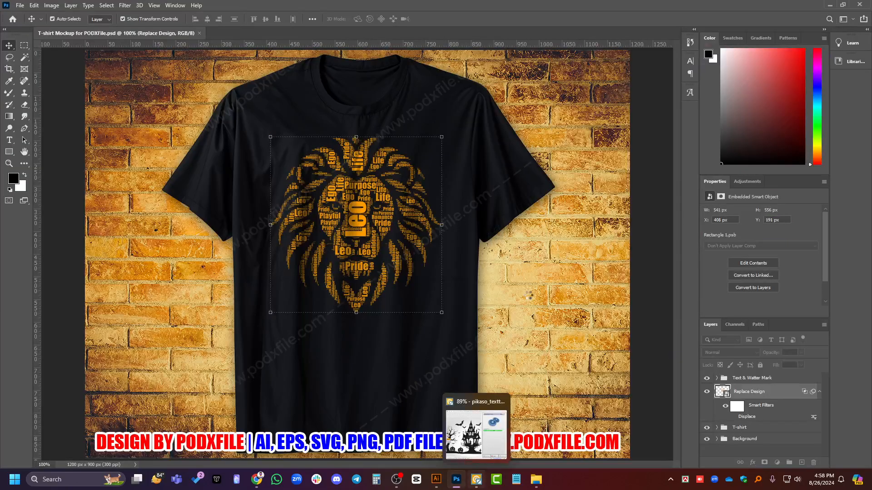
pyautogui.scroll(-1, 760, 409)
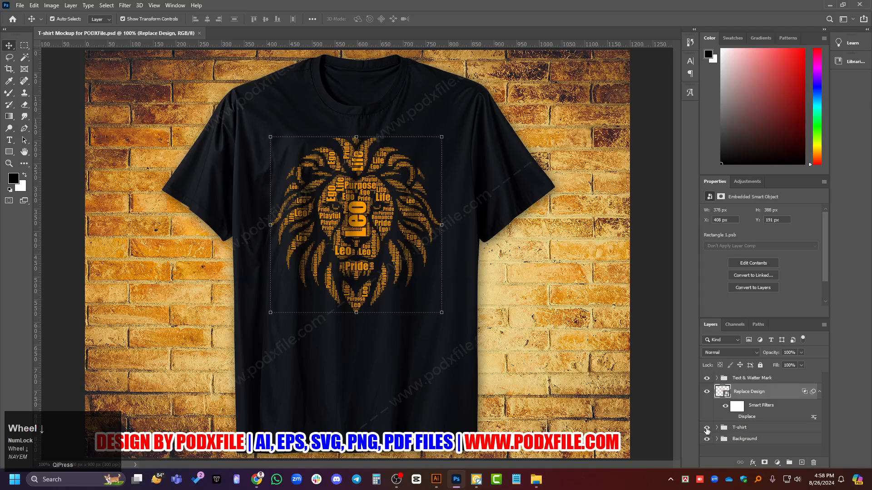
pyautogui.click(716, 428)
pyautogui.scroll(-1, 722, 427)
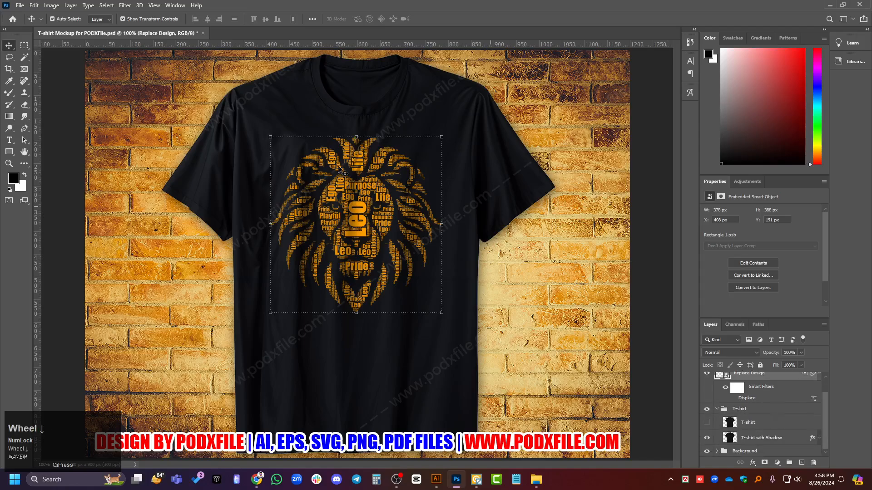
pyautogui.click(203, 33)
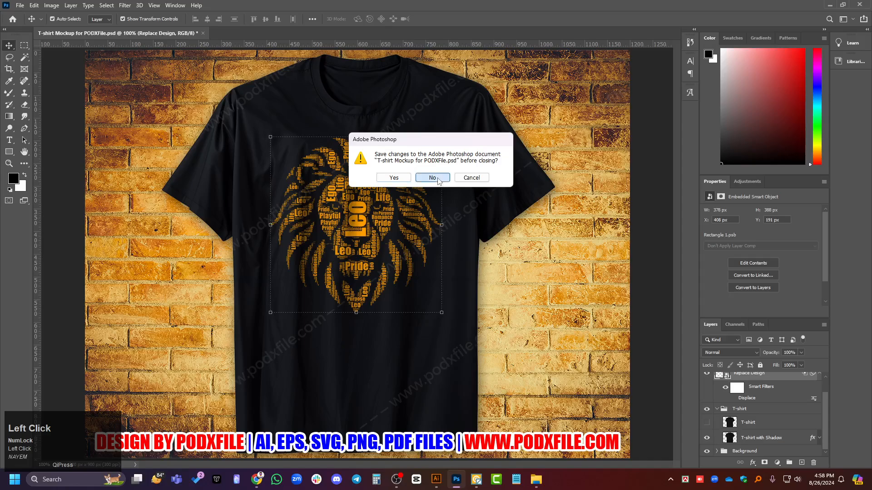
pyautogui.click(395, 178)
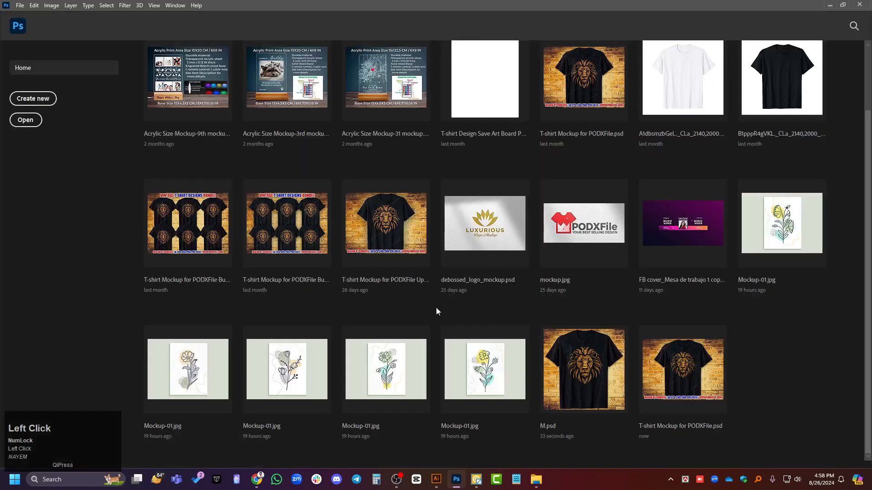
# Open T-shirt Mockup for PODXFile Update.psd, hide the Black T-Shirt group, and show and expand the White T-Shirt group.
pyautogui.click(393, 226)
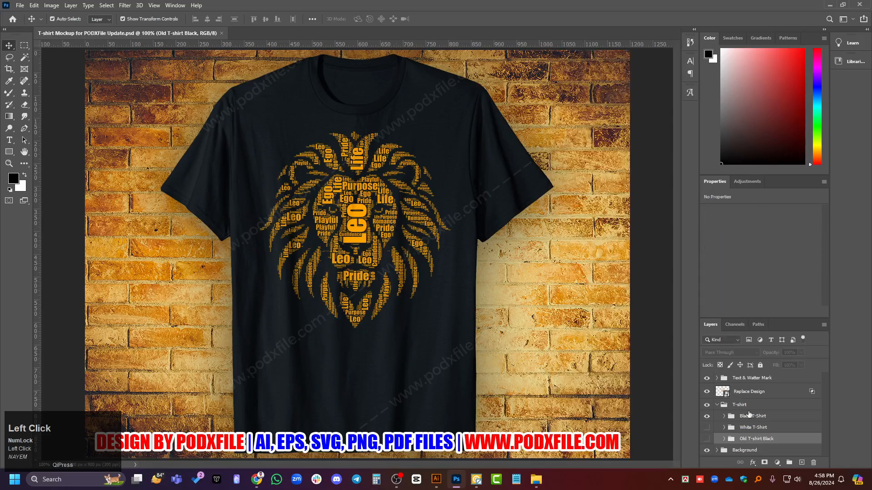
pyautogui.scroll(-1, 755, 418)
pyautogui.click(707, 416)
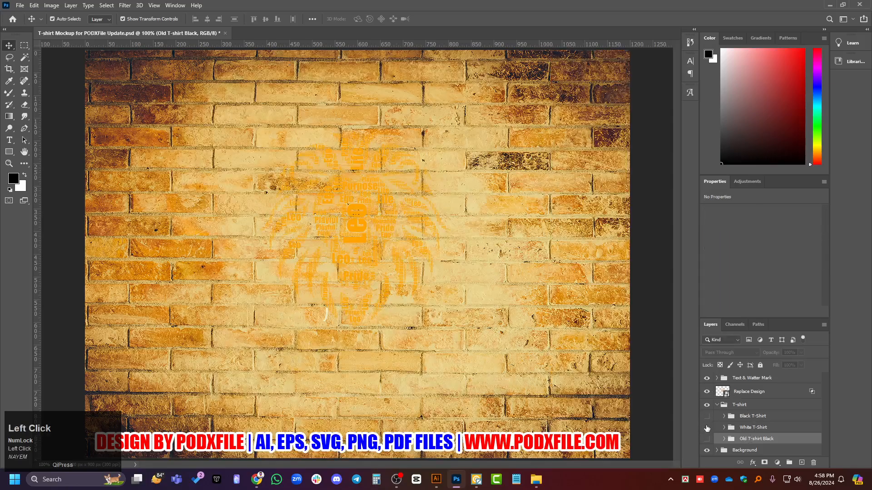
pyautogui.click(707, 427)
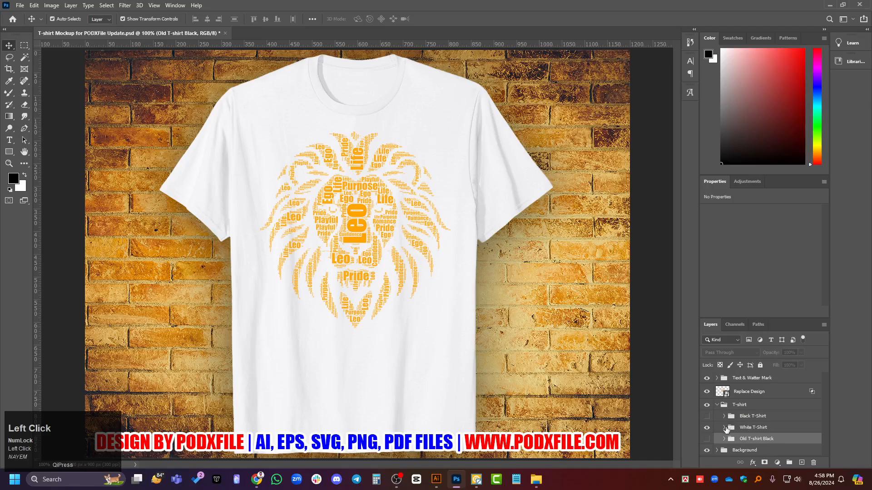
pyautogui.click(724, 428)
pyautogui.scroll(-1, 752, 443)
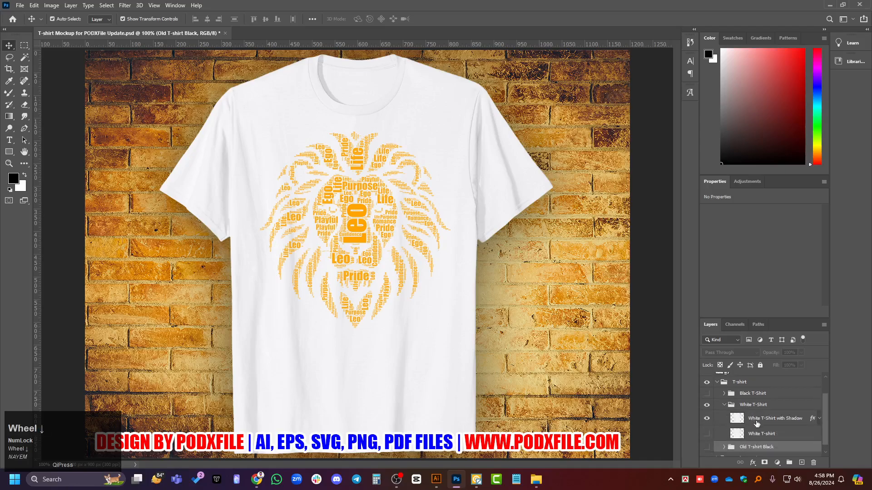
pyautogui.scroll(1, 757, 425)
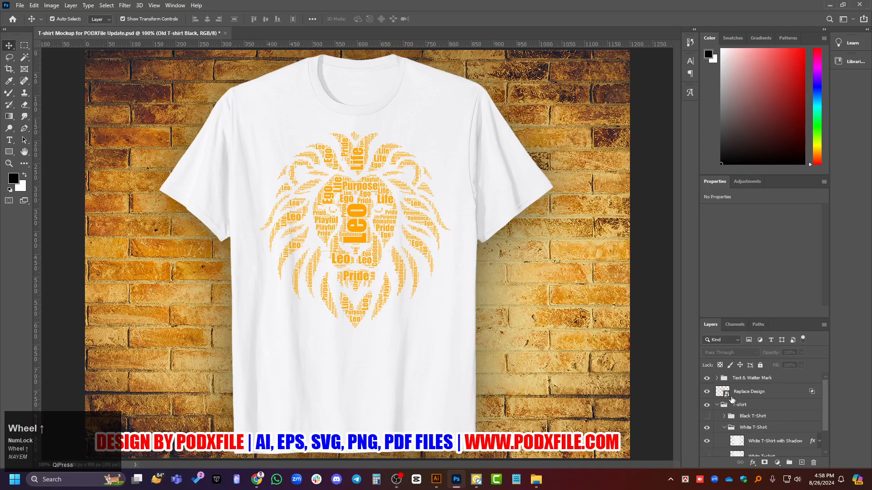
# Open the Replace Design smart object and place the Happy Halloween corgi artwork from Illustrator, scaled to 96.52% within the canvas.
pyautogui.doubleClick(723, 392)
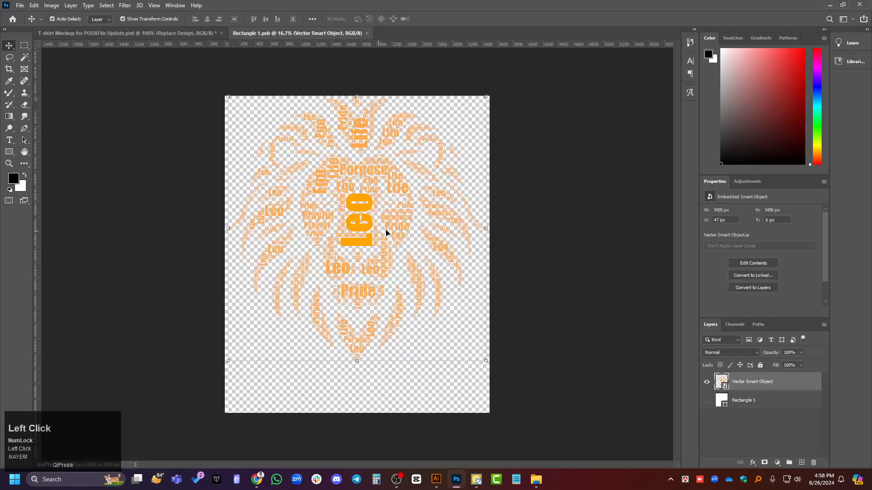
pyautogui.click(436, 480)
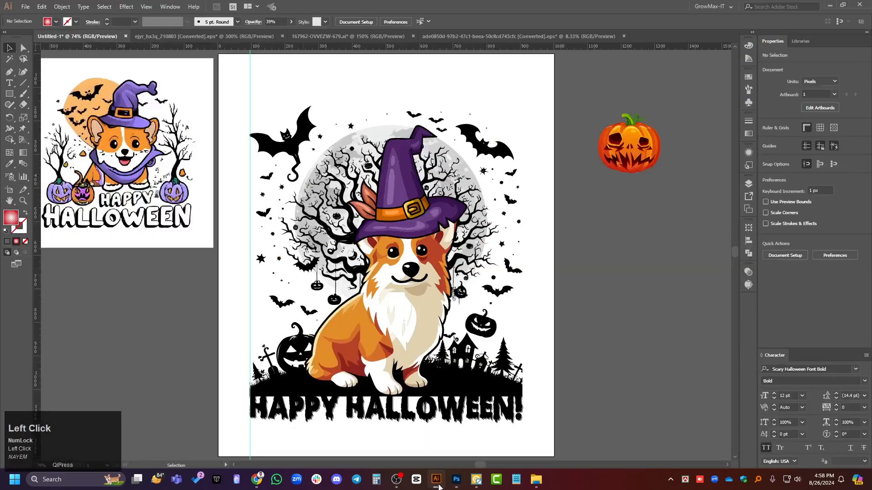
pyautogui.click(365, 202)
pyautogui.moveTo(402, 218); pyautogui.dragTo(391, 246)
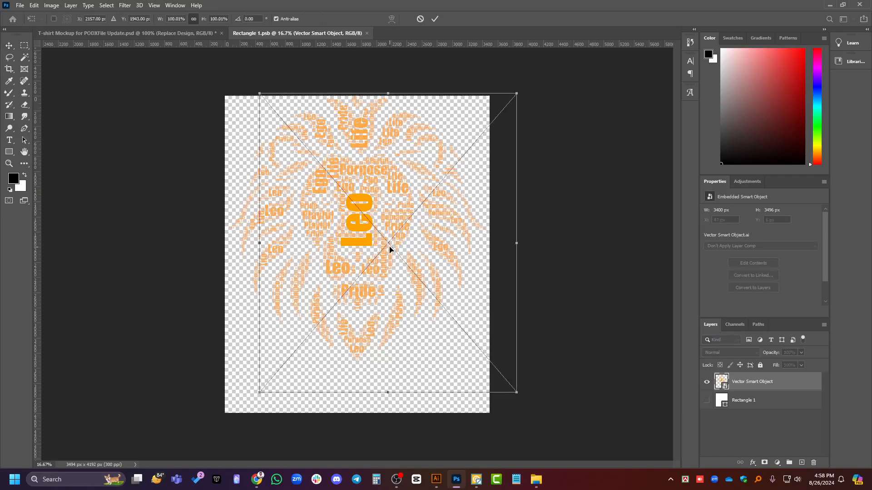
pyautogui.moveTo(390, 250)
pyautogui.mouseDown()
pyautogui.moveTo(361, 261)
pyautogui.moveTo(378, 250)
pyautogui.mouseUp()
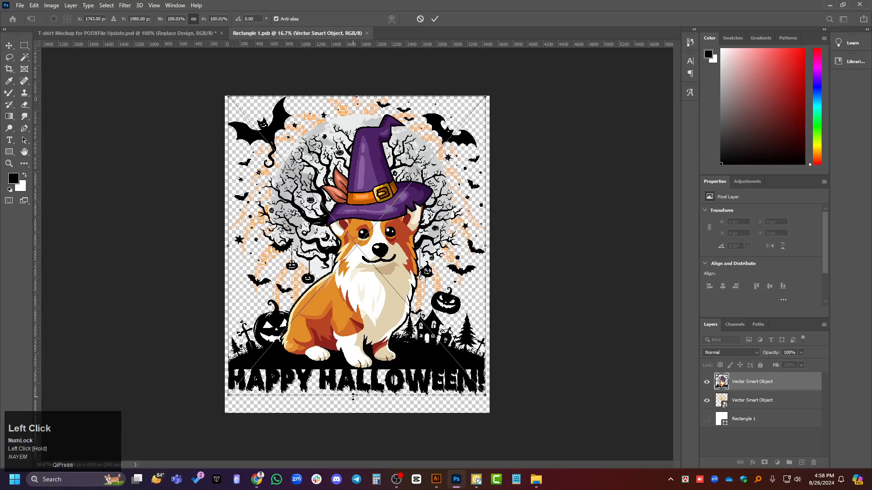
pyautogui.moveTo(357, 394)
pyautogui.keyDown('shift'); pyautogui.mouseDown()
pyautogui.moveTo(355, 218)
pyautogui.moveTo(351, 390)
pyautogui.mouseUp(); pyautogui.keyUp('shift')
pyautogui.press('Return')
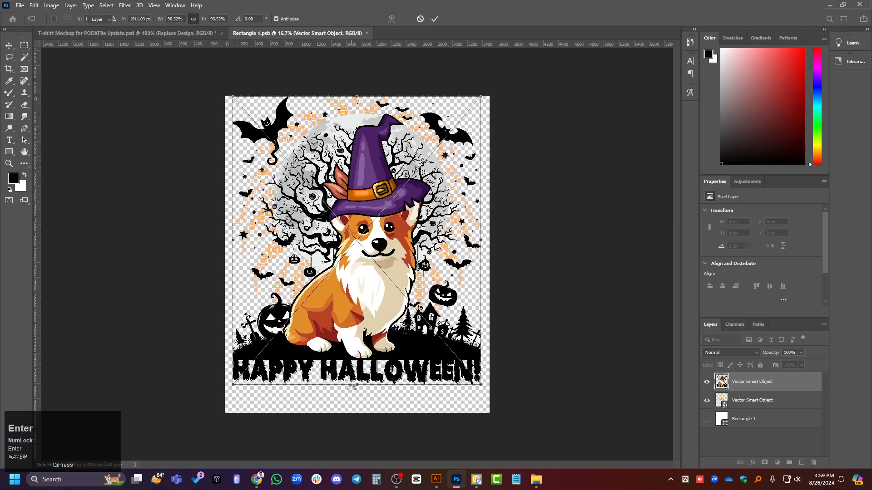
# Hide the orange lion layer, save the smart object, and return to the T-shirt mockup document.
pyautogui.click(707, 400)
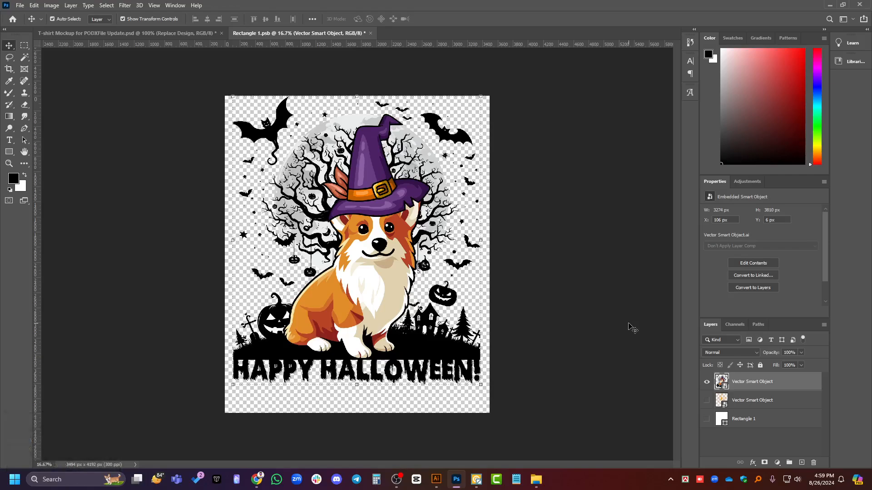
pyautogui.hotkey('ctrl', 's')
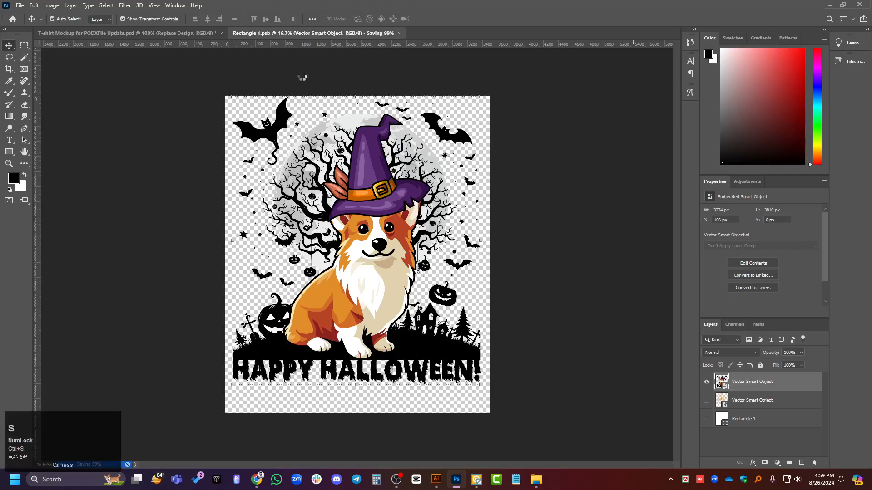
pyautogui.click(176, 34)
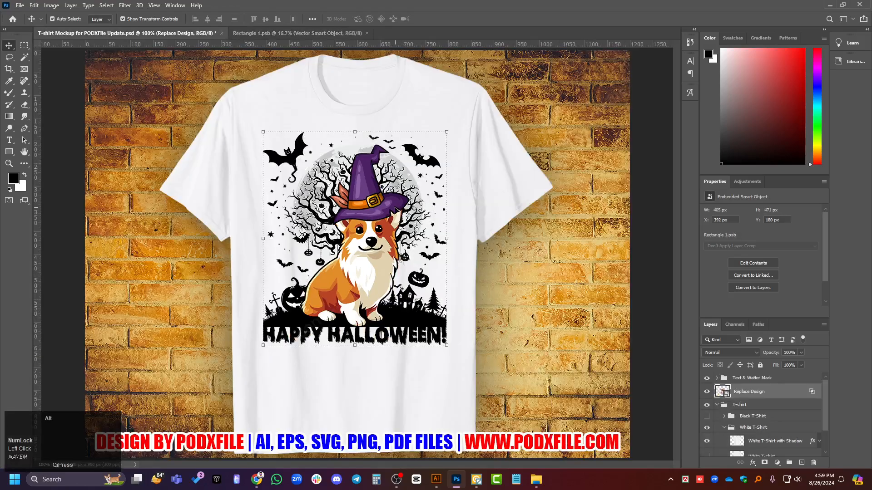
# Examine the Halloween corgi design on the white T-shirt mockup with no layer selected.
pyautogui.keyDown('alt'); pyautogui.scroll(-3, 395, 210); pyautogui.keyUp('alt')
pyautogui.click(617, 194)
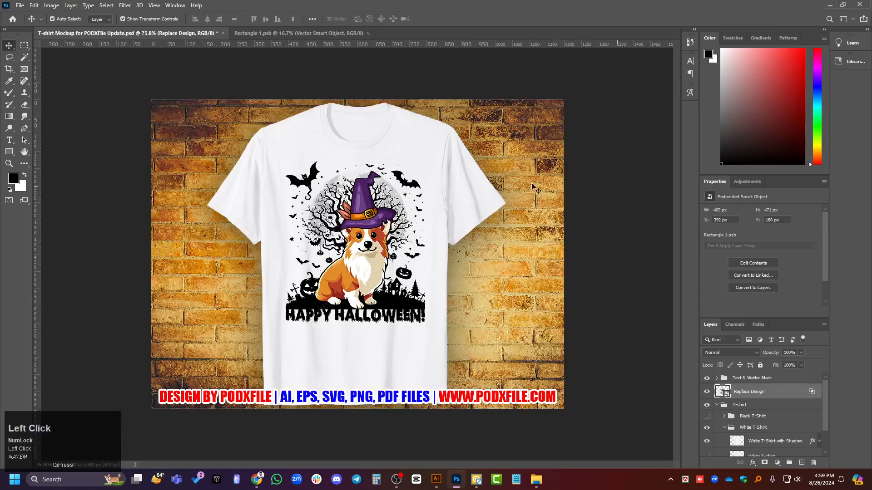
pyautogui.keyDown('alt'); pyautogui.scroll(1, 370, 208); pyautogui.keyUp('alt')
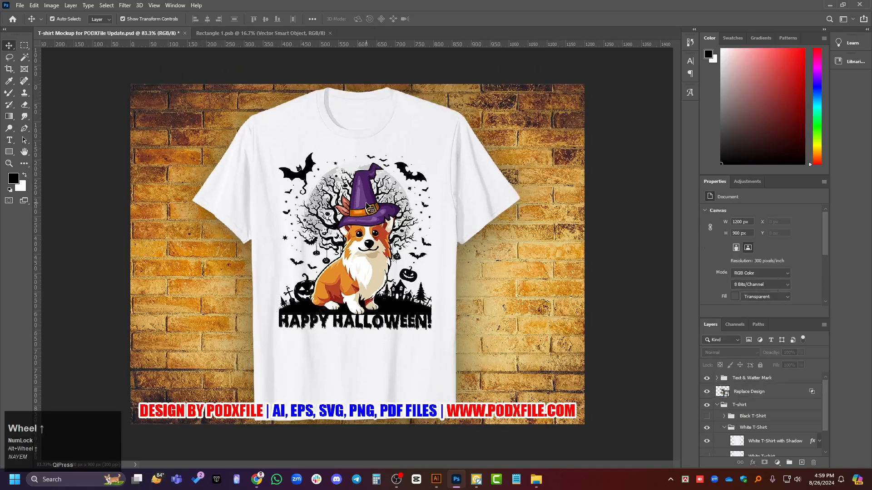
pyautogui.keyDown('alt'); pyautogui.scroll(2, 349, 285); pyautogui.keyUp('alt')
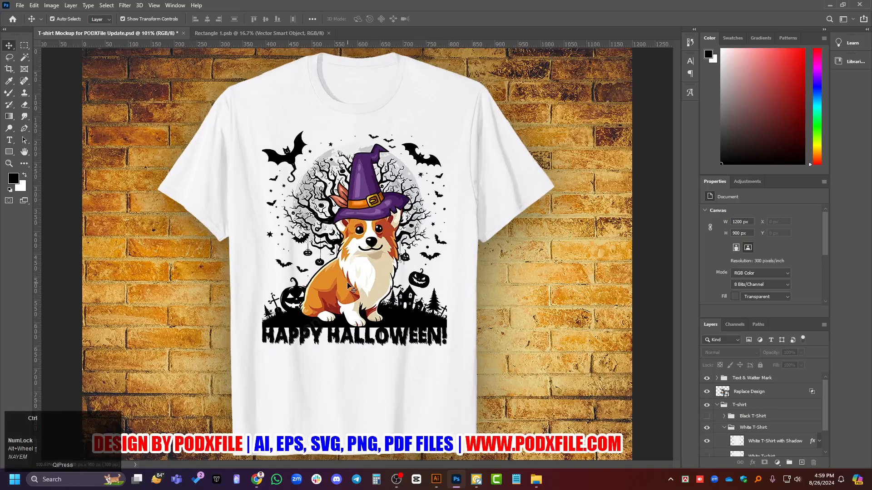
pyautogui.hotkey('ctrl', '0')
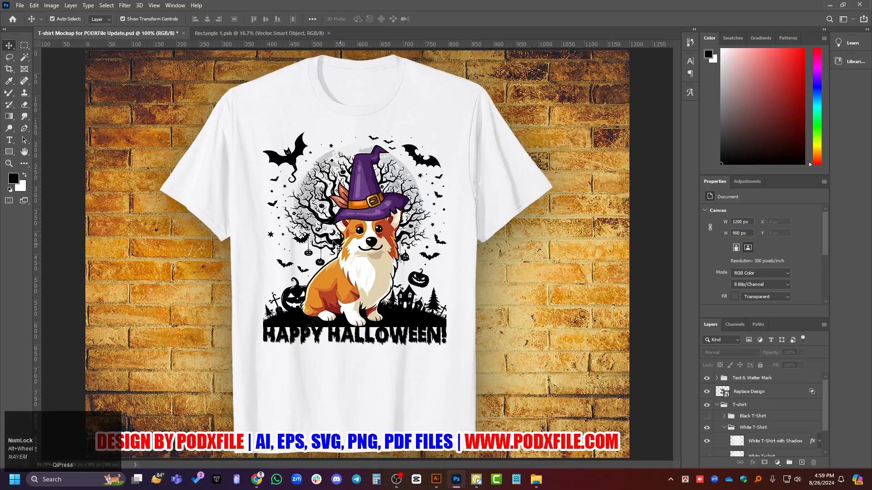
pyautogui.keyDown('alt'); pyautogui.scroll(-2, 492, 165); pyautogui.keyUp('alt')
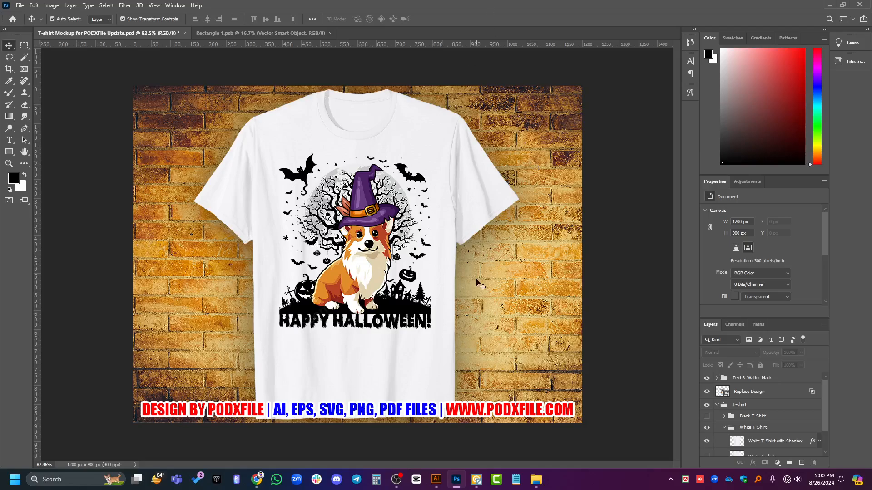
# Switch to Vector Magic and examine the vectorized haunted castle artwork for edge and detail quality.
pyautogui.click(481, 485)
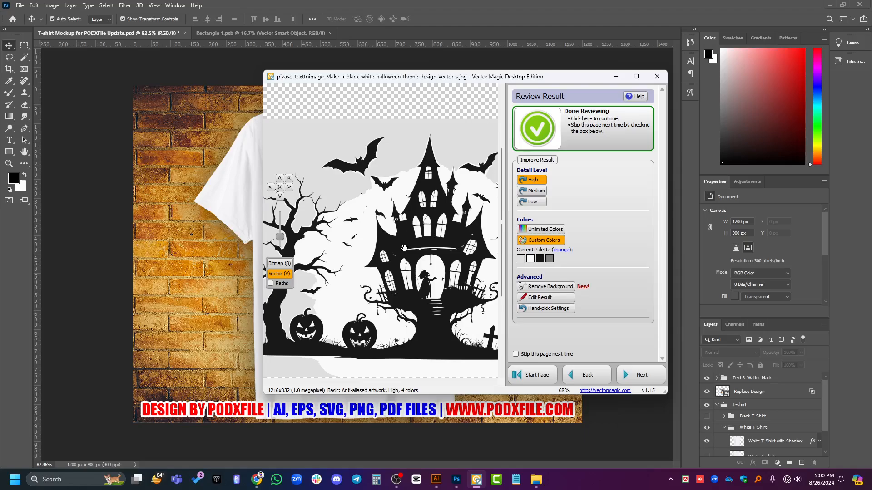
pyautogui.scroll(-3, 350, 200)
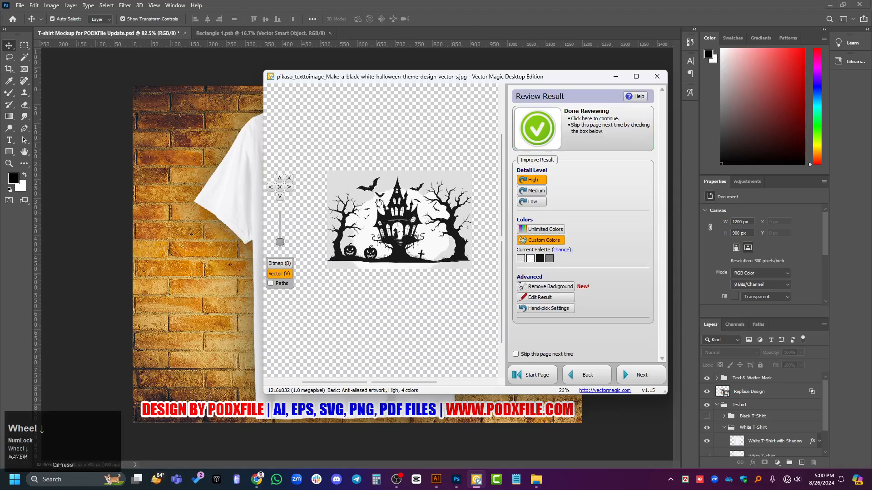
pyautogui.scroll(2, 346, 191)
pyautogui.scroll(2, 347, 191)
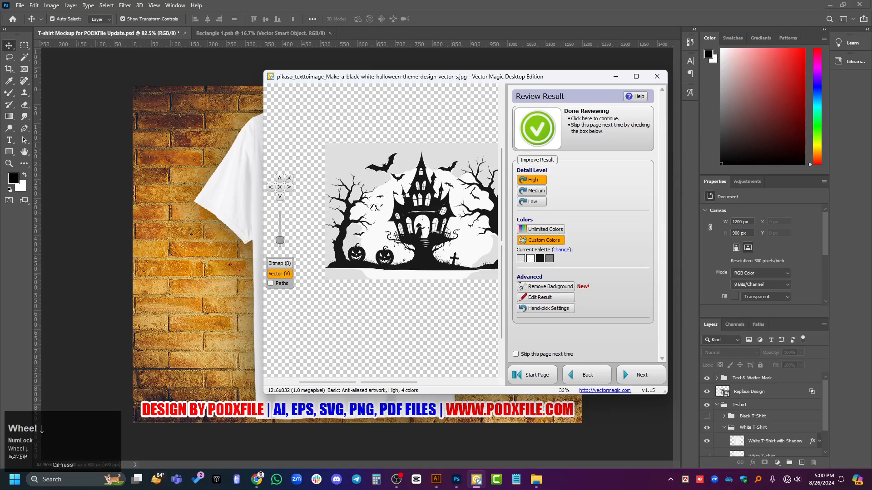
pyautogui.scroll(1, 371, 225)
pyautogui.scroll(2, 372, 225)
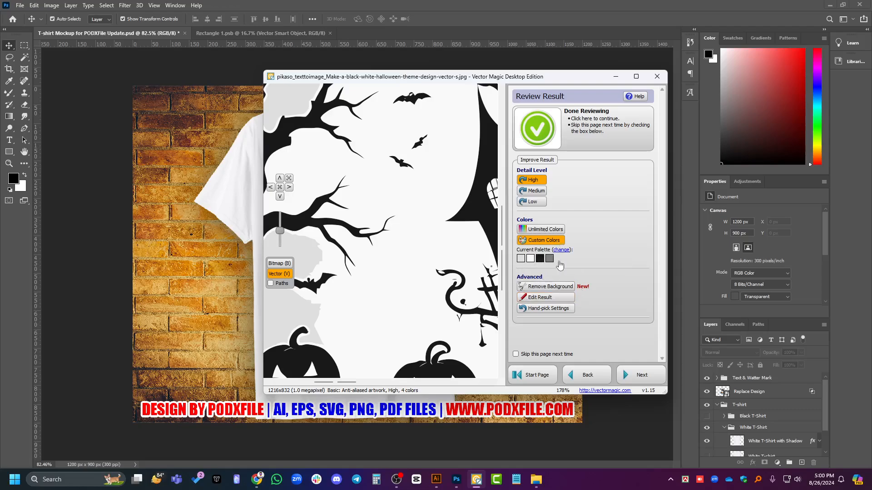
pyautogui.scroll(-5, 362, 257)
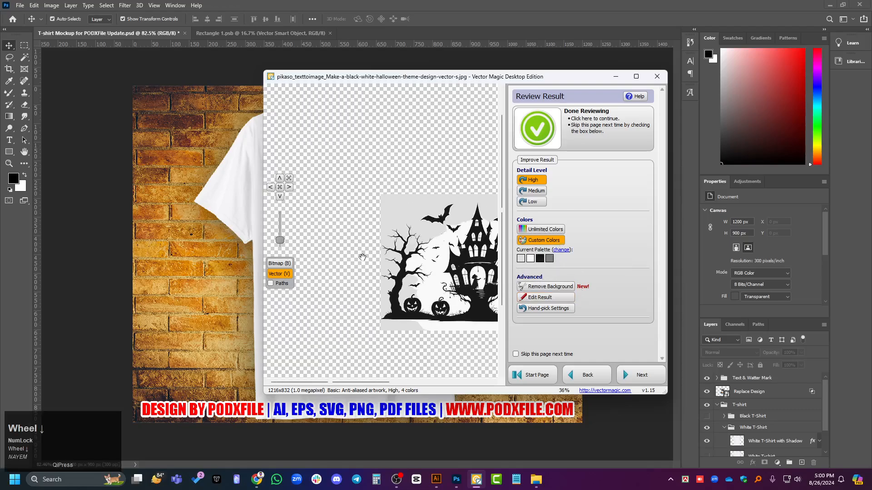
pyautogui.scroll(4, 481, 289)
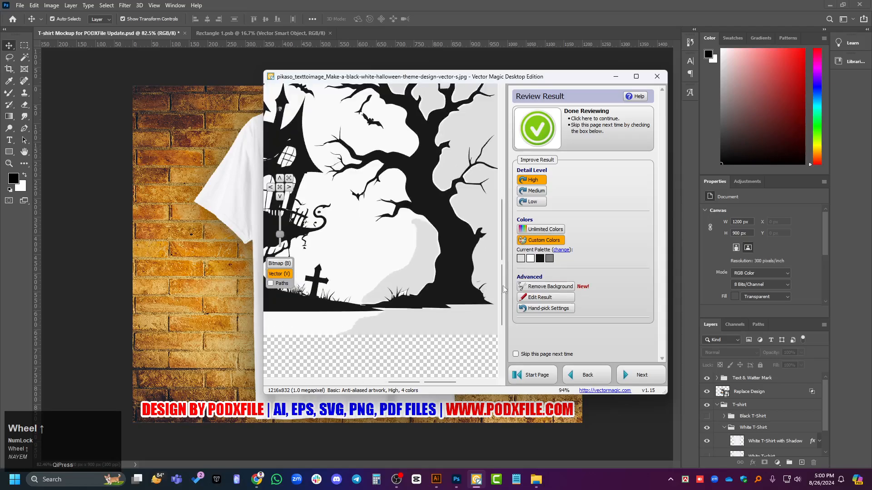
pyautogui.scroll(-2, 475, 269)
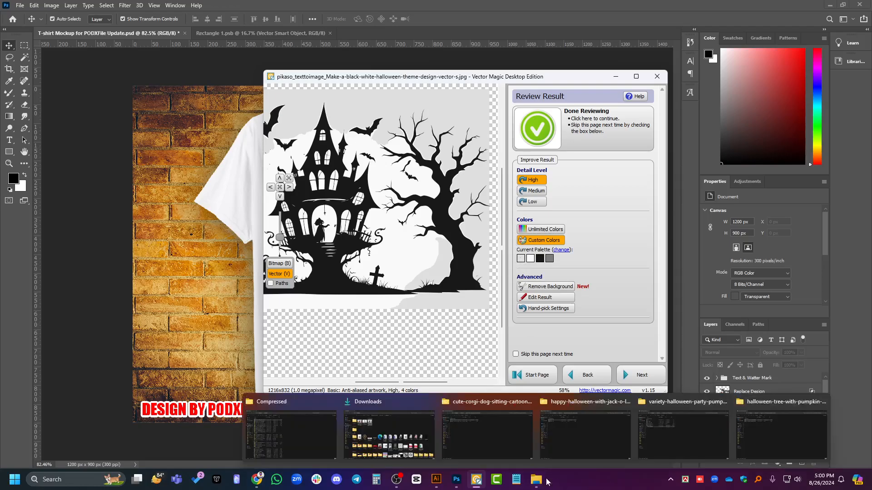
pyautogui.click(396, 480)
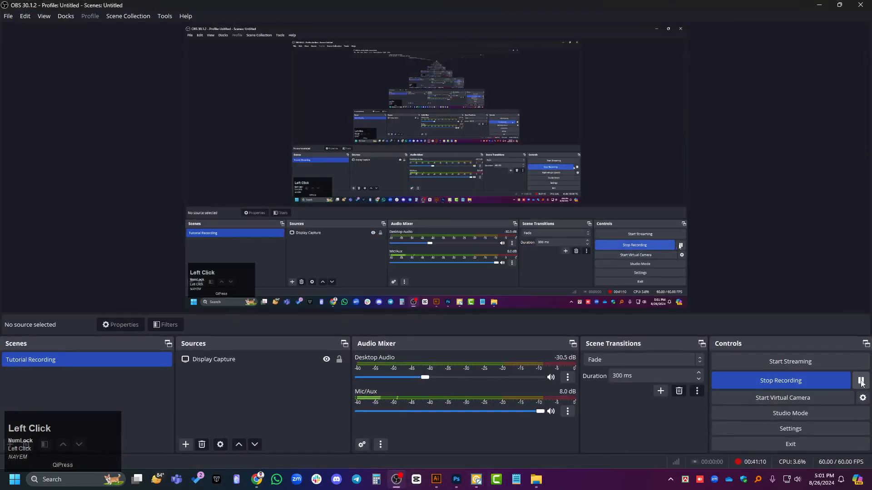
pyautogui.click(819, 4)
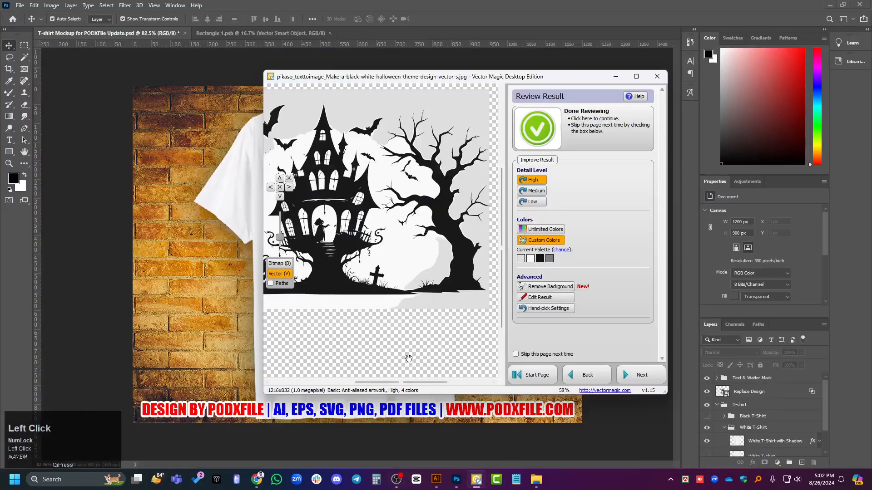
# Inspect the castle, trees, bats and pumpkins in the custom-color vector result at several magnifications.
pyautogui.scroll(3, 379, 234)
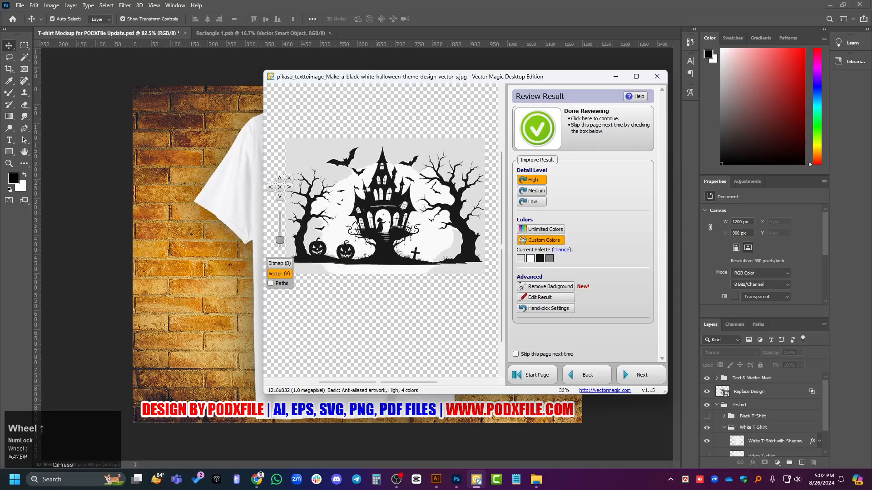
pyautogui.scroll(1, 397, 254)
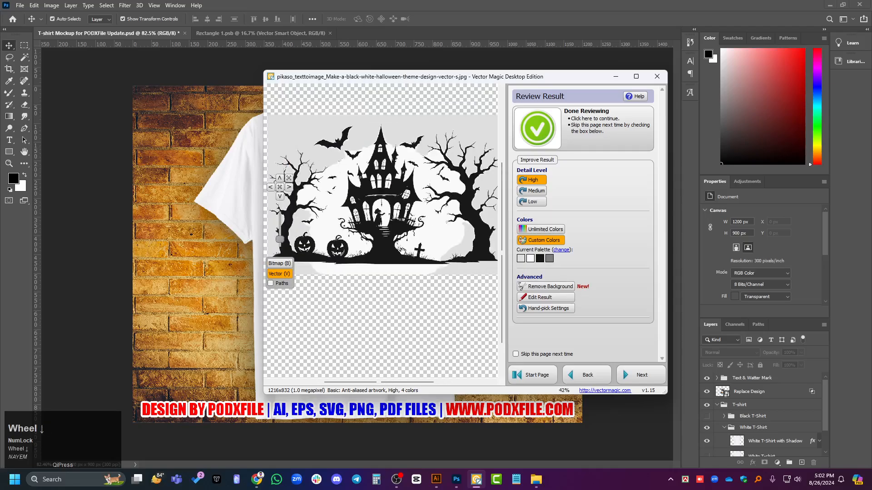
pyautogui.scroll(-1, 409, 257)
pyautogui.scroll(3, 410, 258)
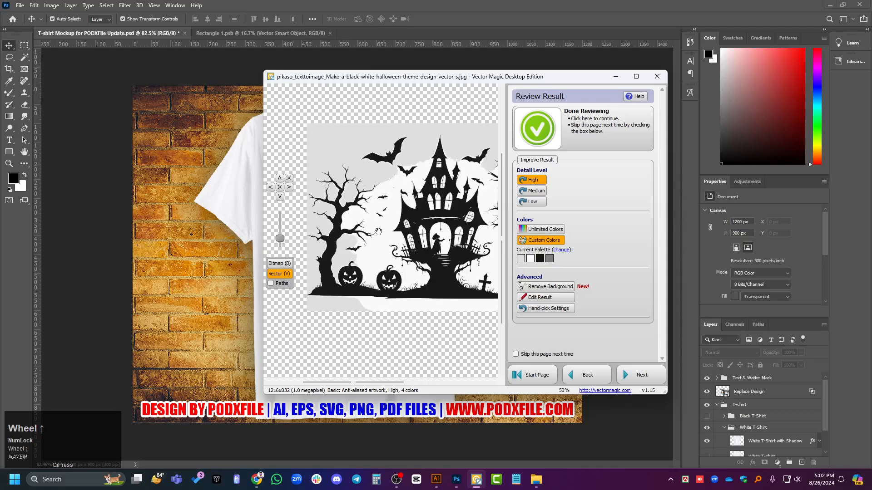
pyautogui.scroll(-3, 393, 237)
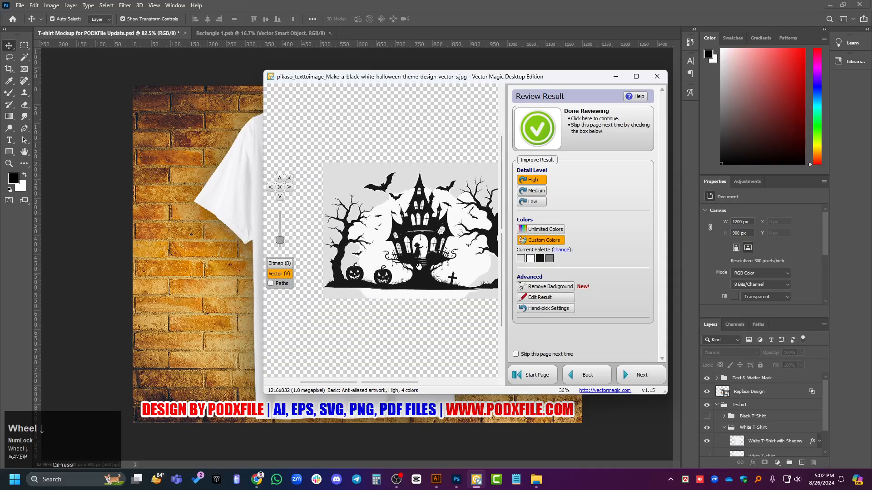
pyautogui.scroll(4, 455, 242)
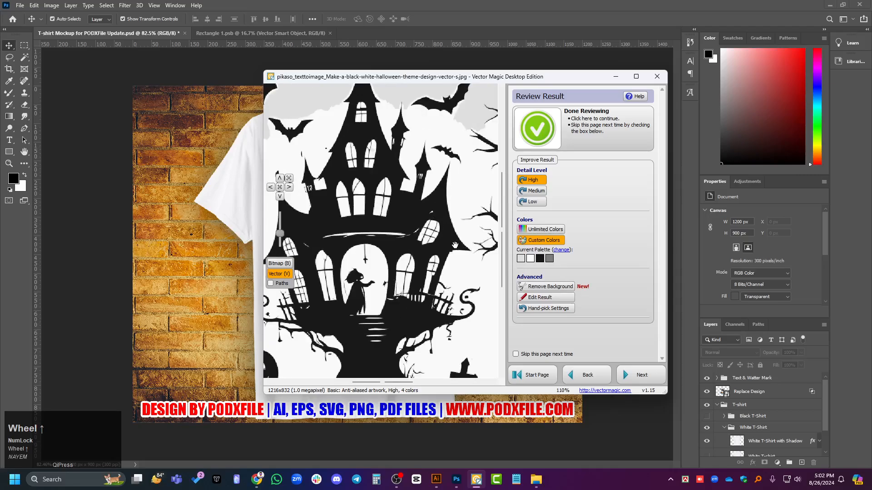
pyautogui.scroll(-2, 455, 245)
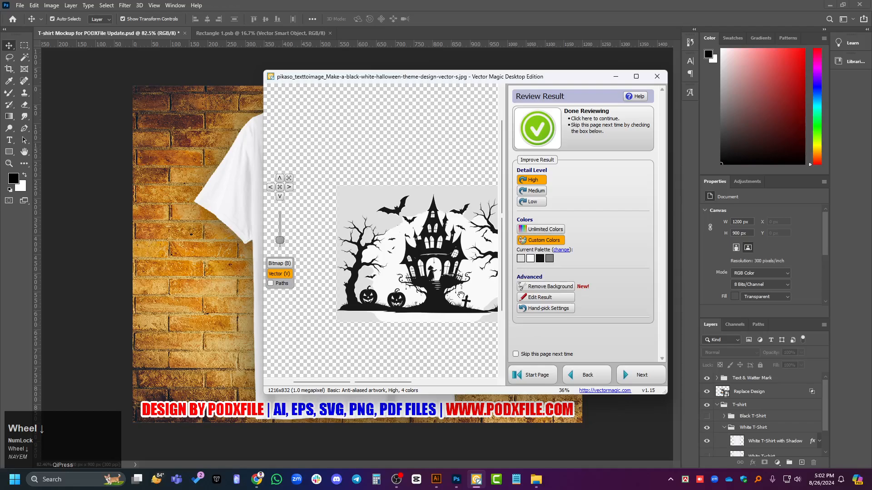
pyautogui.scroll(1, 458, 294)
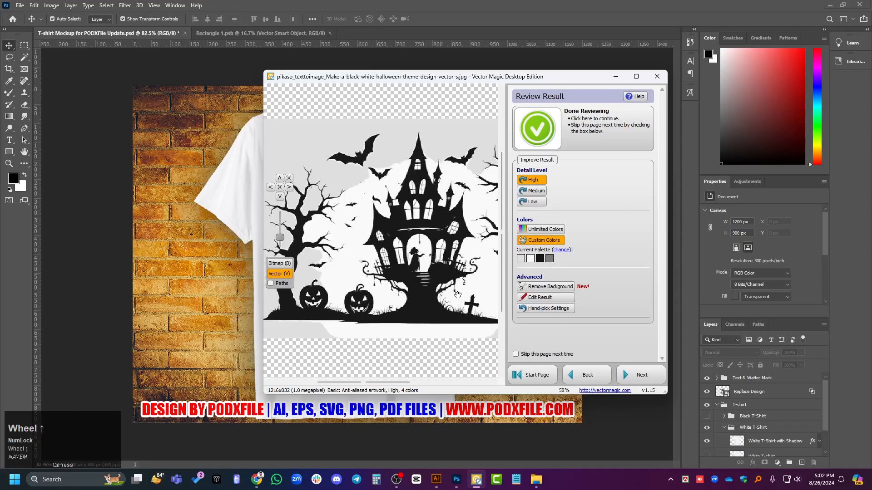
# Re-vectorize the haunted castle image with Unlimited Colors at high detail.
pyautogui.click(541, 230)
pyautogui.scroll(-1, 422, 251)
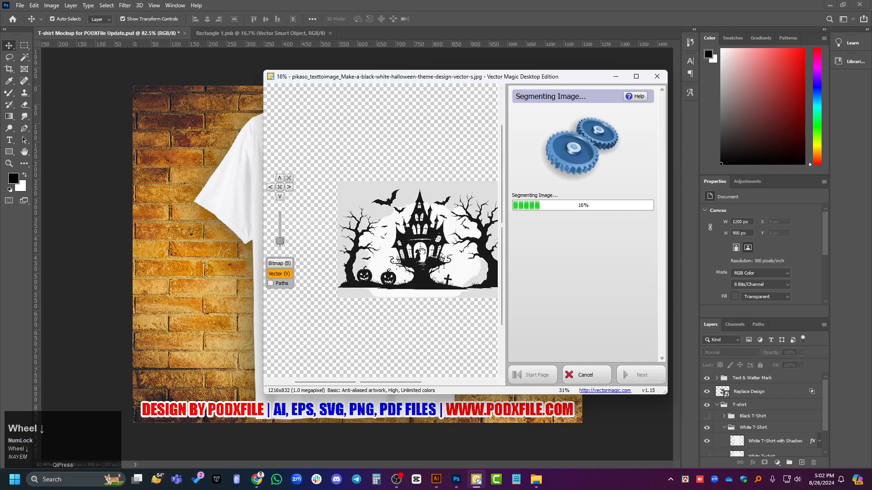
pyautogui.scroll(3, 422, 251)
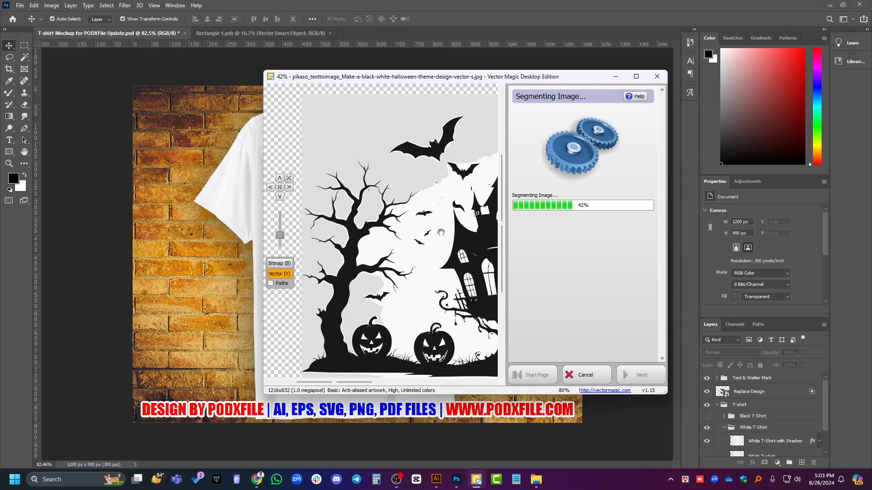
pyautogui.scroll(-1, 441, 234)
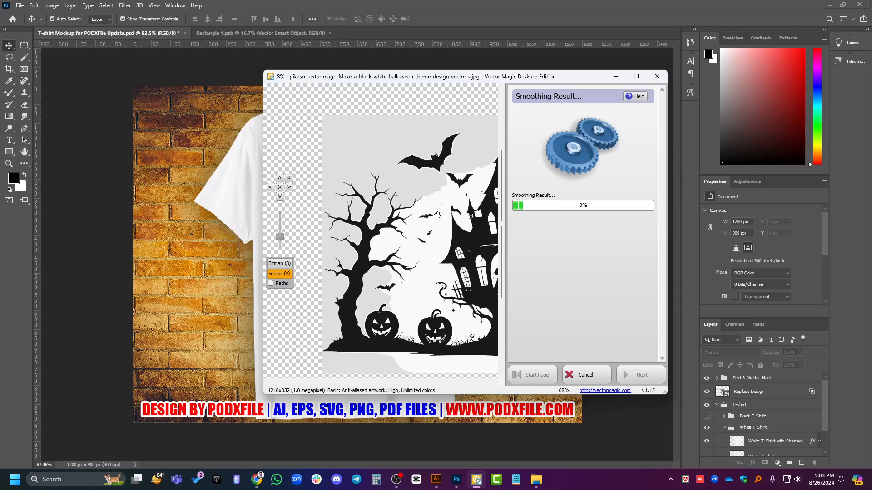
pyautogui.scroll(-3, 376, 217)
pyautogui.scroll(3, 411, 227)
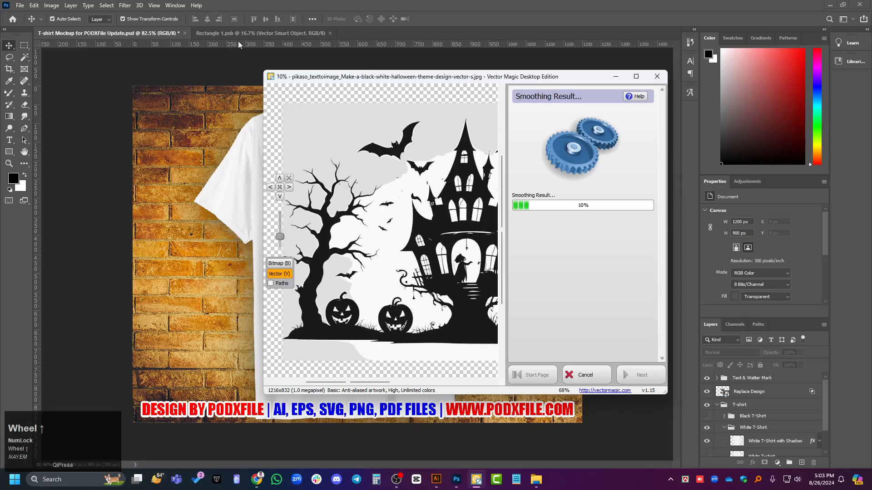
# Return to the Photoshop T-shirt mockup and compare the white shirt with the Replace Design layer hidden and shown.
pyautogui.click(377, 31)
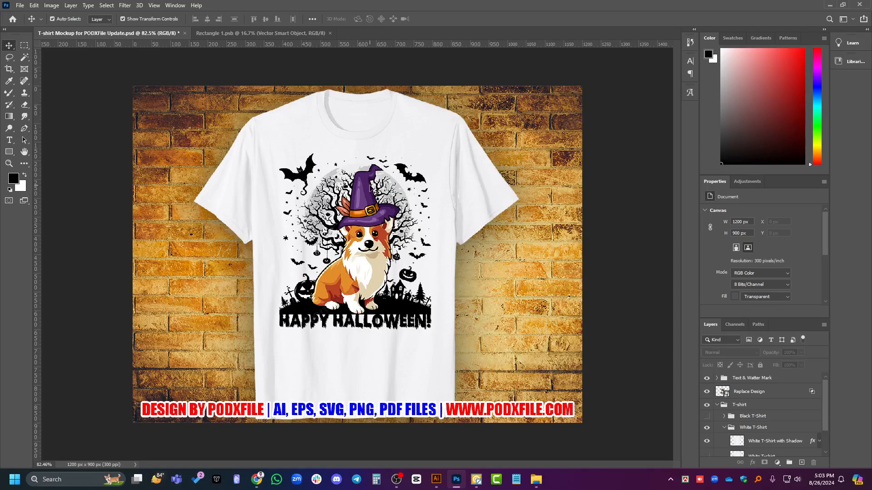
pyautogui.scroll(2, 781, 391)
pyautogui.click(708, 393)
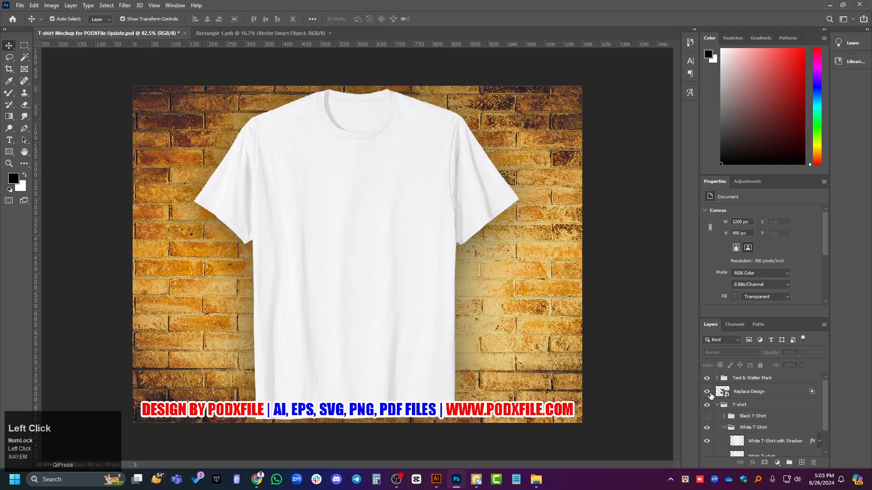
pyautogui.click(708, 394)
pyautogui.click(708, 393)
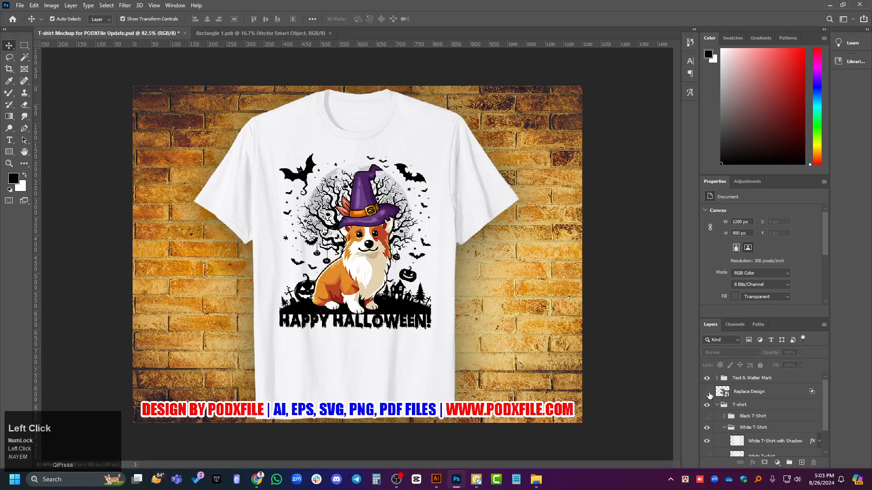
pyautogui.click(707, 393)
pyautogui.click(708, 393)
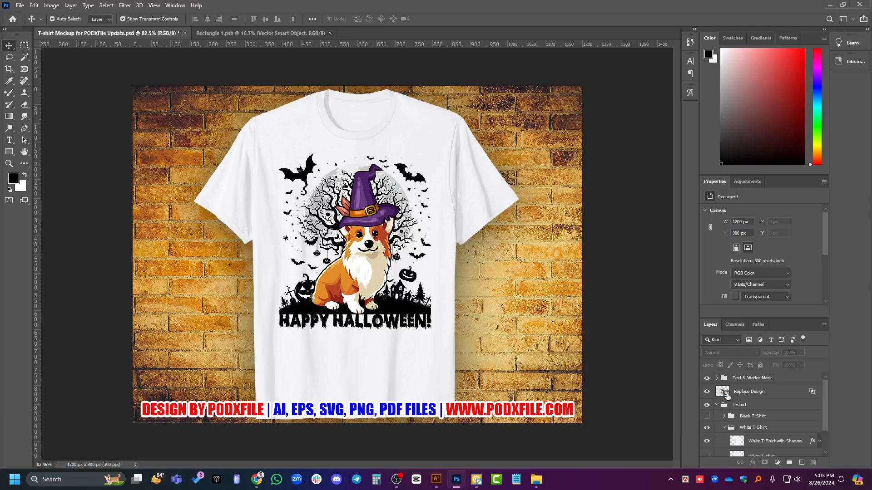
# Open the Replace Design smart object, save its contents, and return to the T-shirt mockup document.
pyautogui.doubleClick(723, 391)
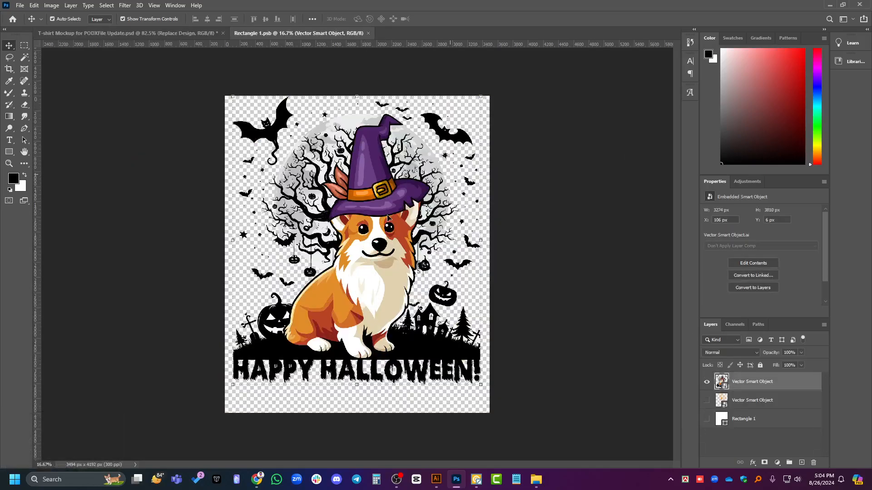
pyautogui.click(434, 482)
pyautogui.click(435, 485)
pyautogui.click(376, 312)
pyautogui.press('ctrl')
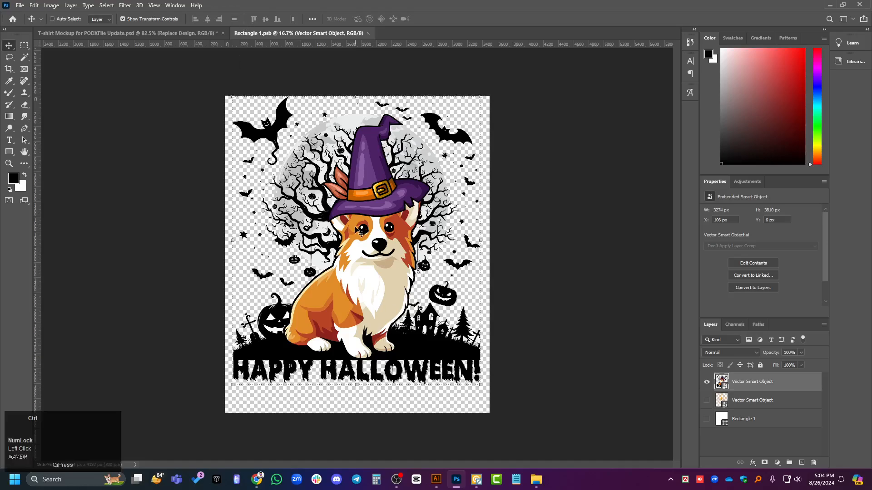
pyautogui.hotkey('ctrl', 's')
pyautogui.click(169, 33)
pyautogui.click(157, 36)
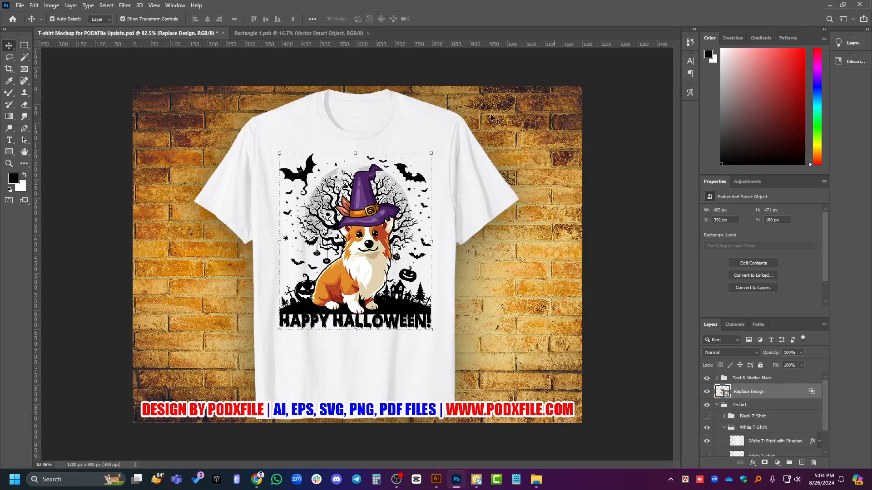
# Save the T-shirt mockup as a JPEG named 215 in the Downloads folder, with maximum quality 12 and progressive format.
pyautogui.press('ctrl')
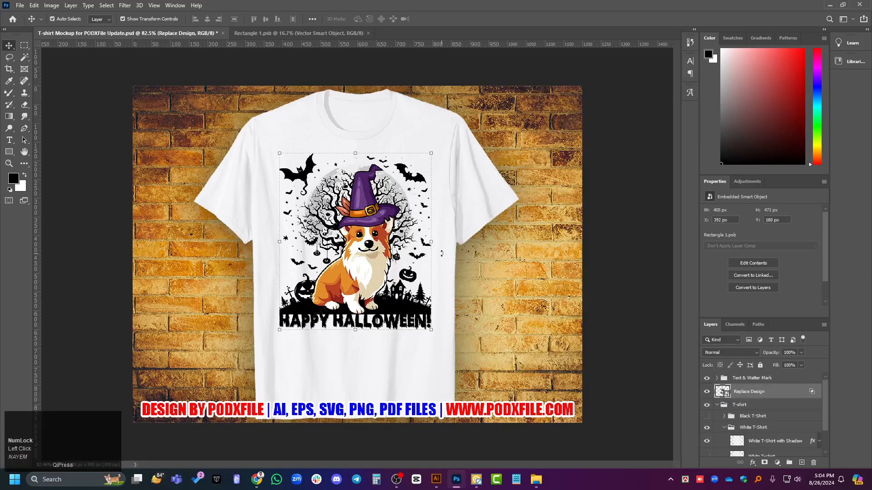
pyautogui.hotkey('ctrl', 'shift', 's')
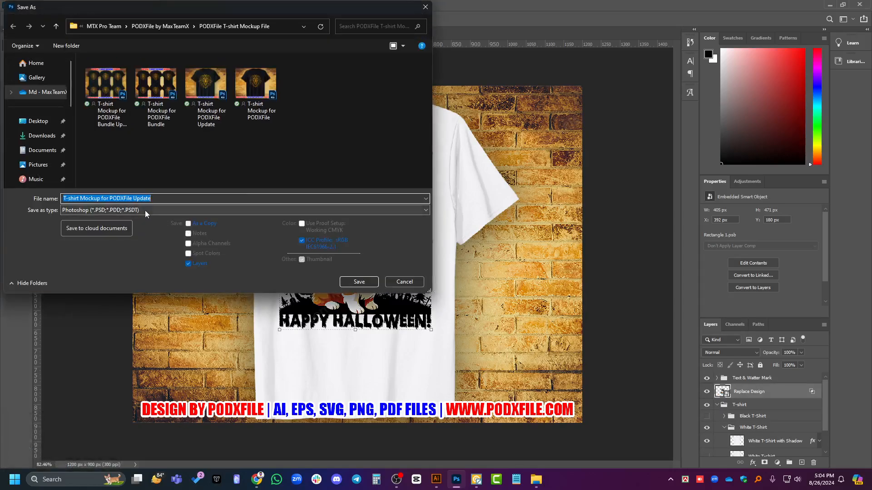
pyautogui.click(145, 211)
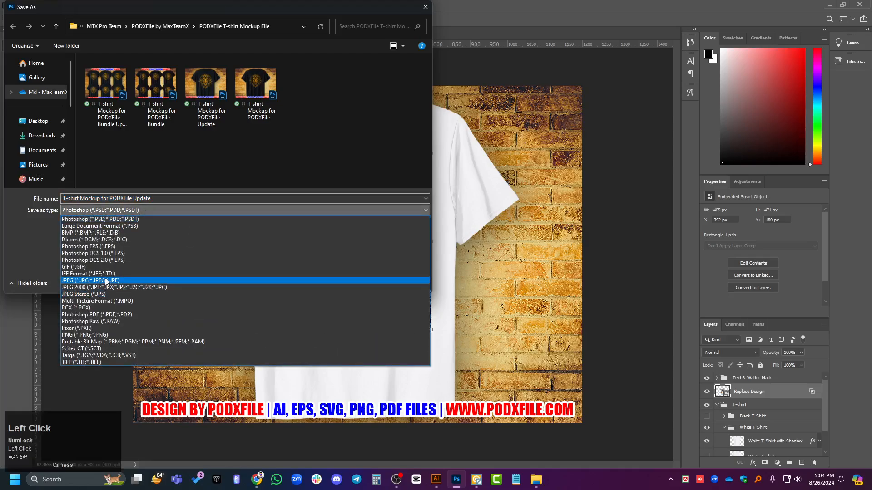
pyautogui.click(106, 281)
pyautogui.click(35, 137)
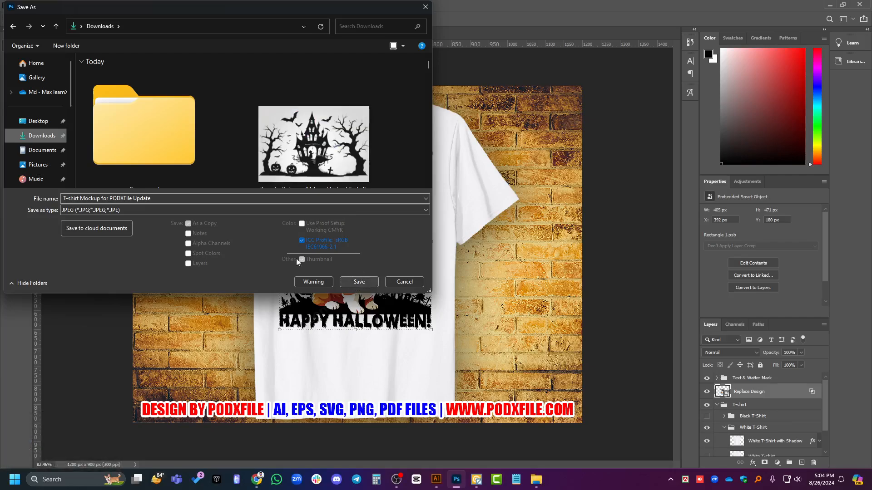
pyautogui.click(208, 200)
pyautogui.write('215')
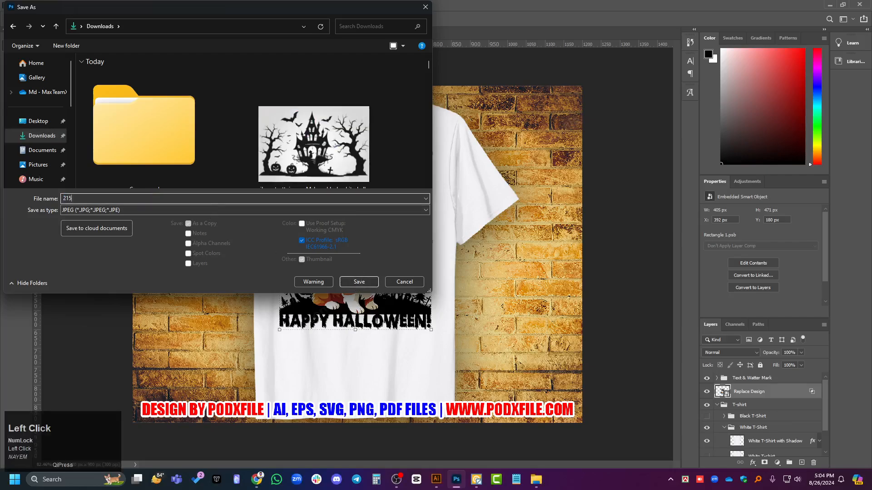
pyautogui.click(353, 283)
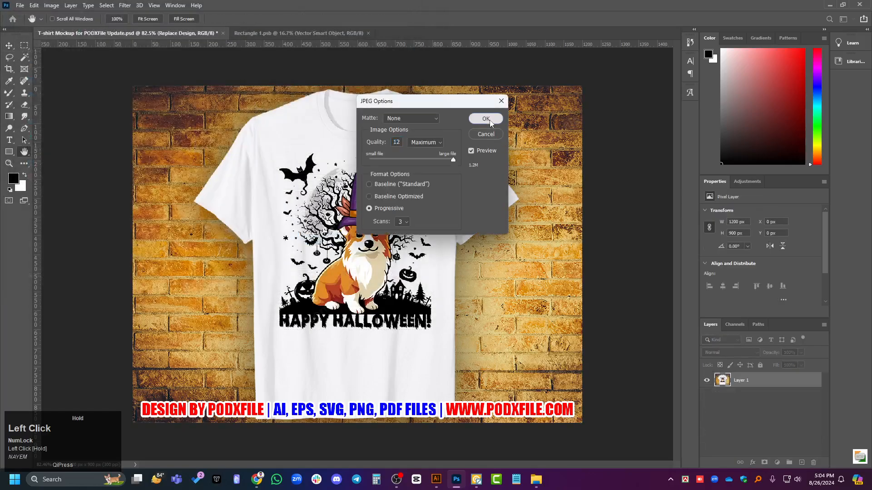
pyautogui.press('Return')
# Switch to File Explorer, open the exported mockup image 215 from the Downloads folder, and examine the corgi print up close.
pyautogui.moveTo(536, 474)
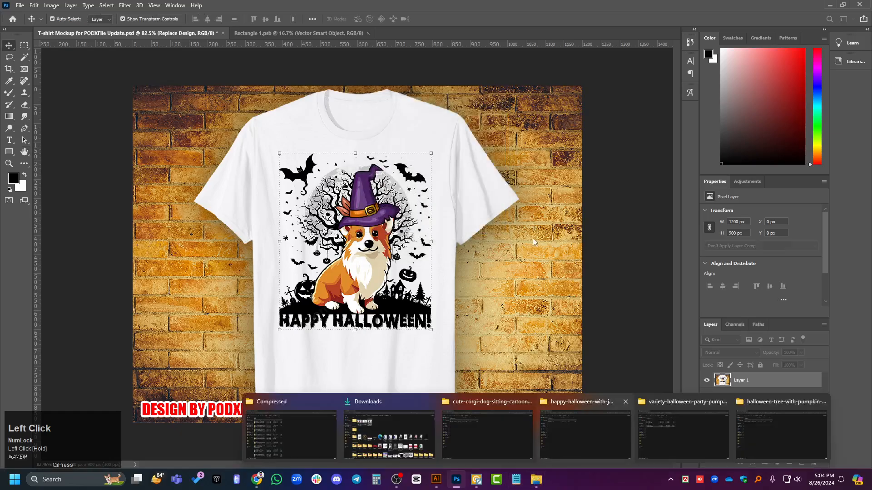
pyautogui.click(487, 435)
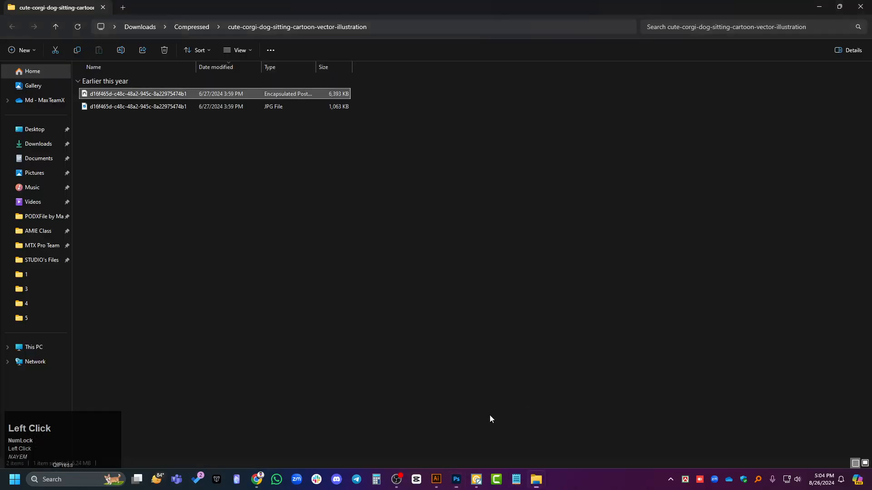
pyautogui.click(20, 143)
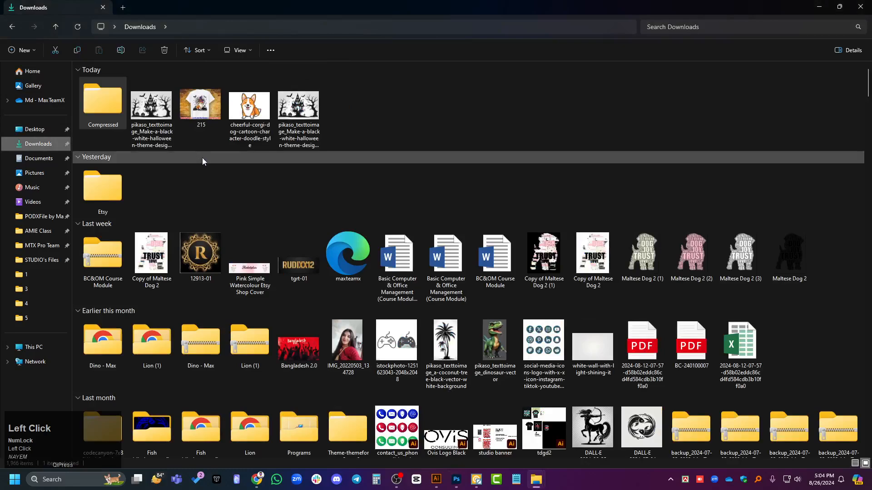
pyautogui.click(210, 109)
pyautogui.doubleClick(210, 108)
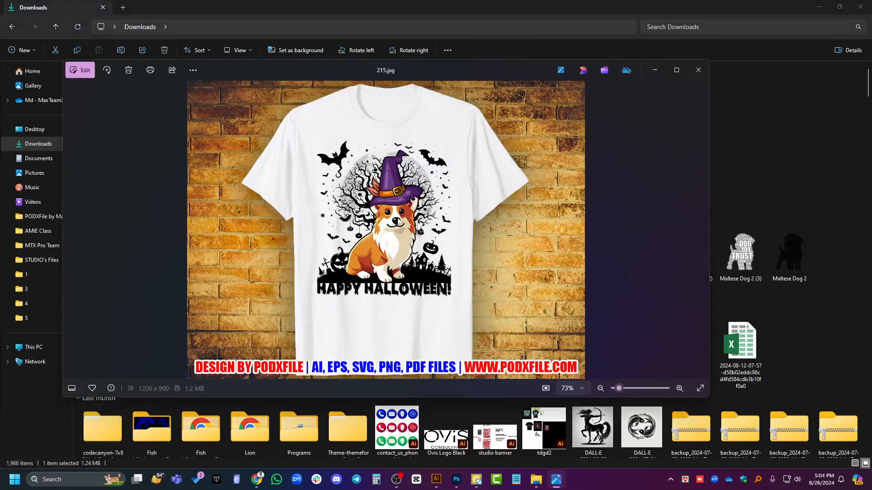
pyautogui.click(393, 241)
pyautogui.scroll(10, 395, 250)
pyautogui.scroll(-10, 396, 261)
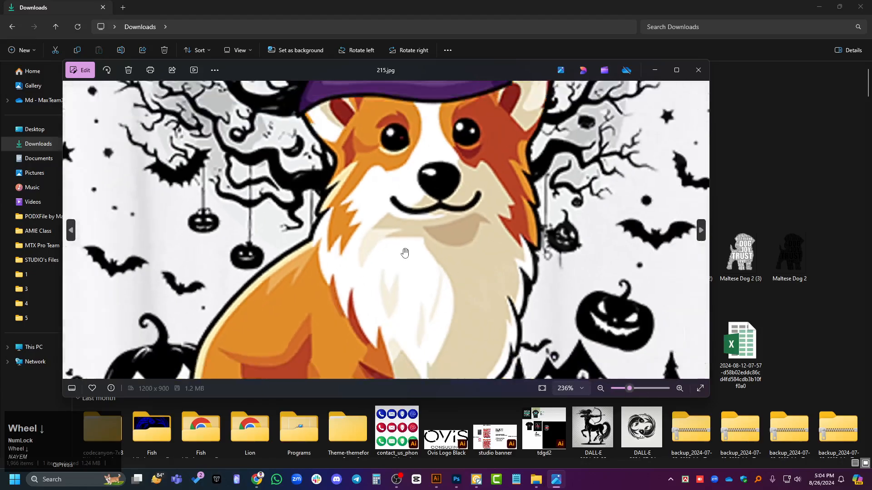
pyautogui.scroll(4, 419, 249)
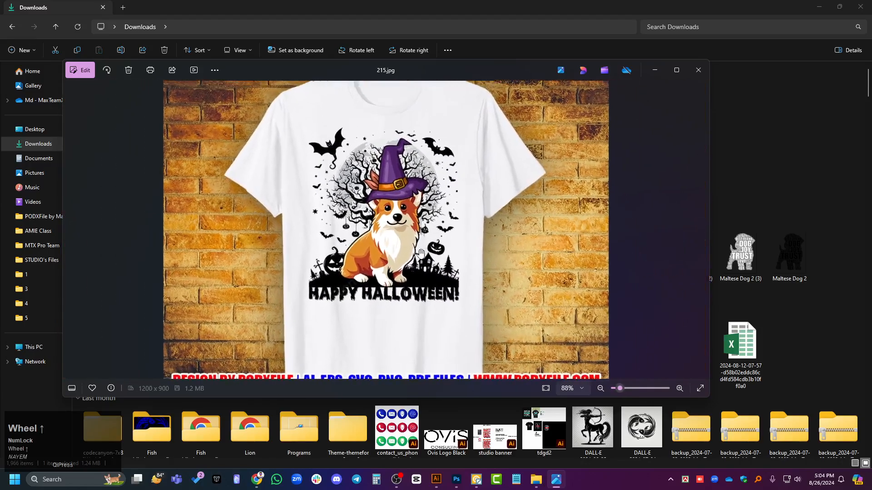
pyautogui.scroll(-4, 422, 257)
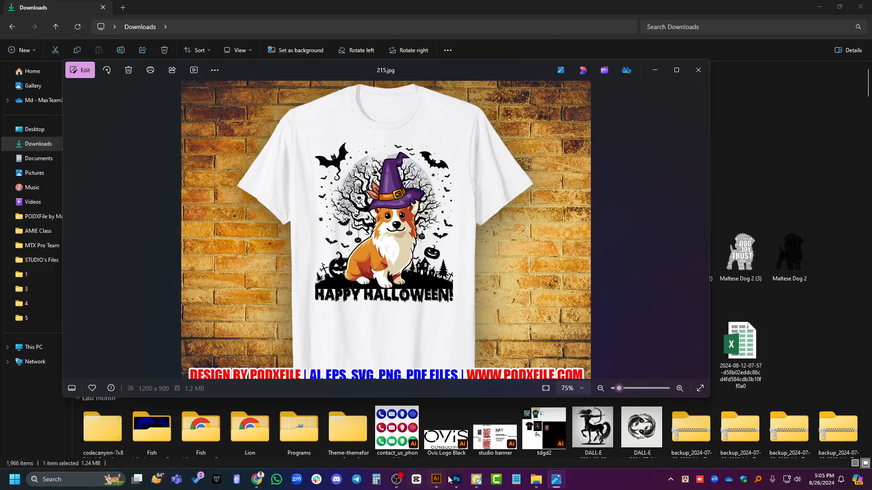
# Compare the corgi Halloween artwork in Illustrator with the exported 215.jpg mockup, then minimize the image viewer.
pyautogui.click(436, 479)
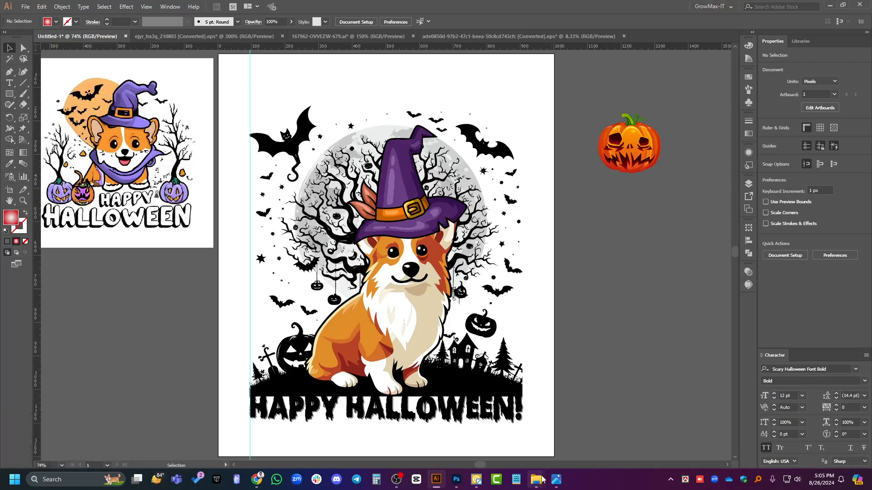
pyautogui.click(556, 479)
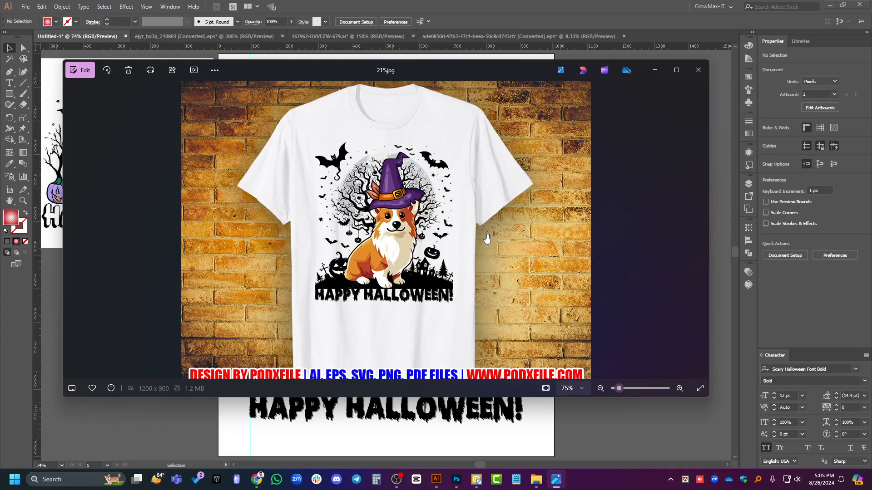
pyautogui.click(436, 483)
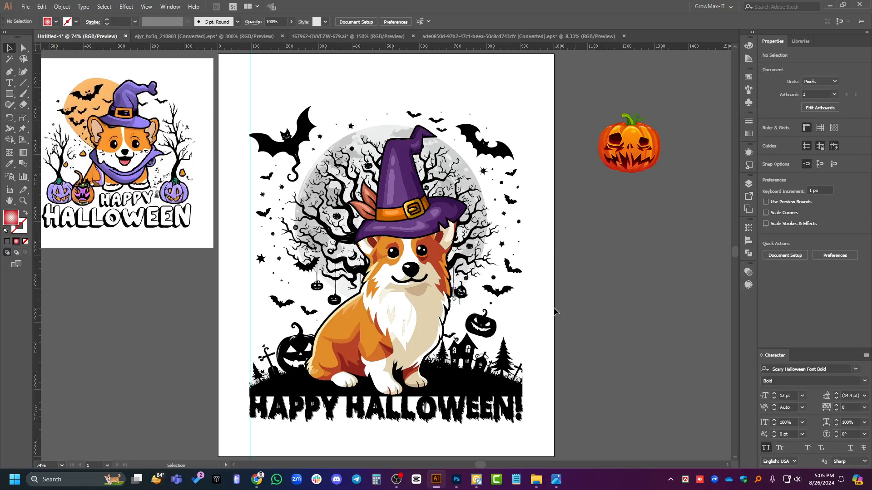
pyautogui.click(556, 480)
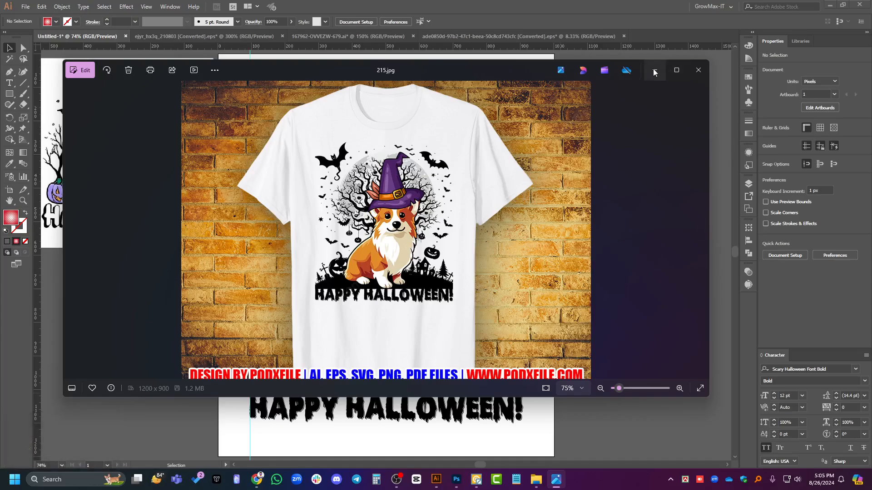
pyautogui.click(654, 71)
# Switch to Vector Magic and examine the branches, bats and background shading in the Unlimited Colors haunted castle result.
pyautogui.click(477, 479)
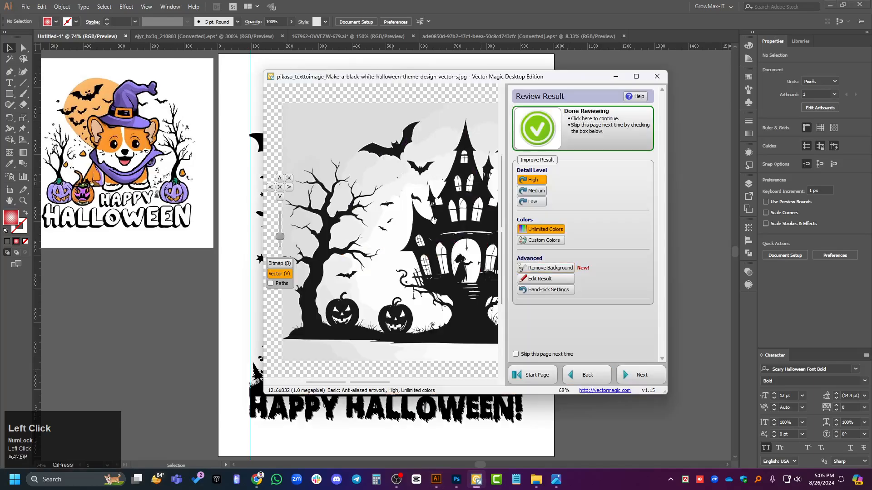
pyautogui.scroll(-3, 440, 275)
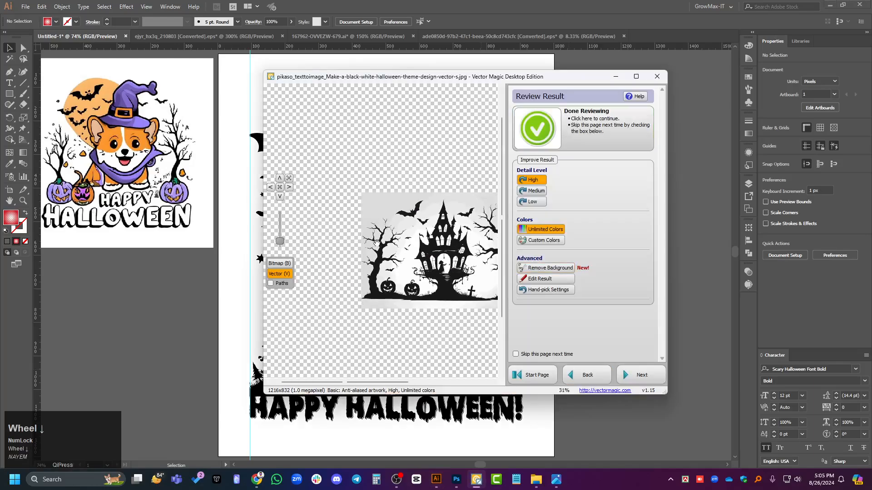
pyautogui.scroll(8, 376, 242)
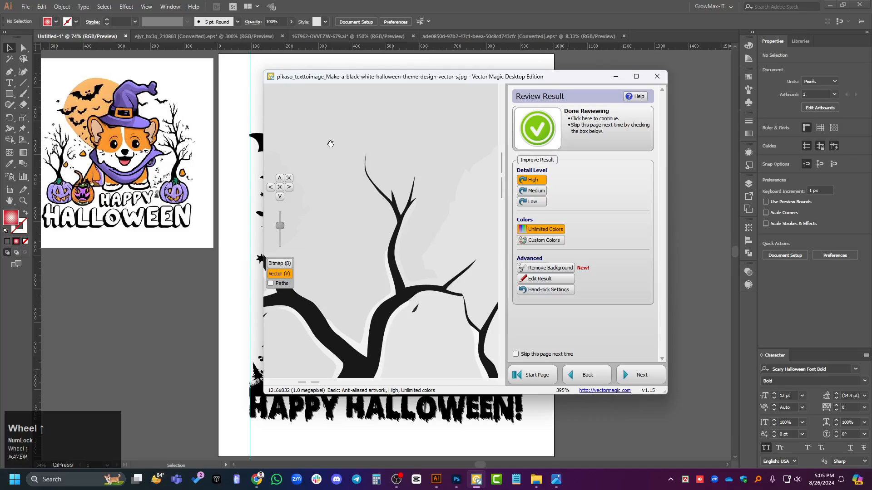
pyautogui.scroll(2, 460, 234)
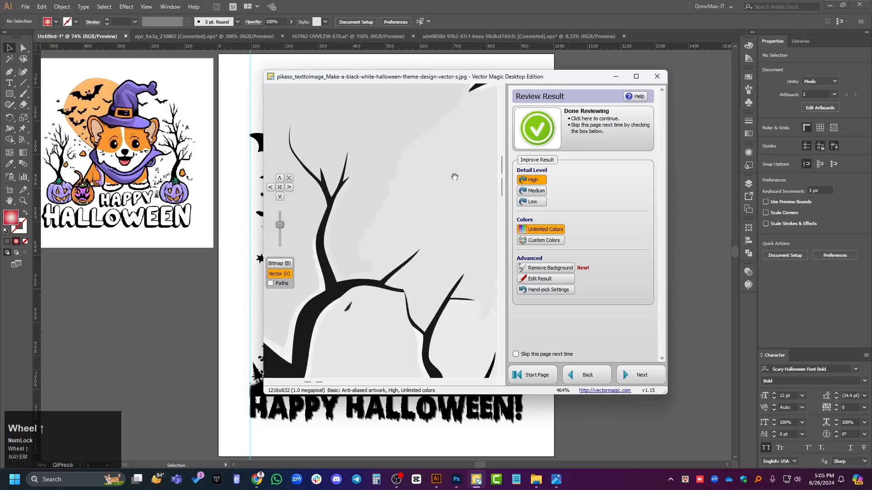
pyautogui.scroll(-6, 361, 171)
pyautogui.scroll(4, 473, 189)
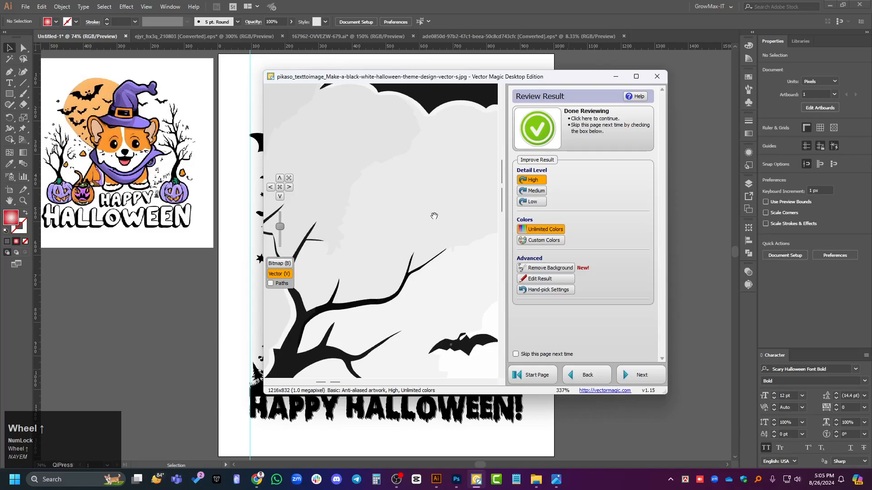
pyautogui.scroll(-3, 435, 216)
pyautogui.scroll(2, 433, 246)
pyautogui.scroll(-2, 432, 275)
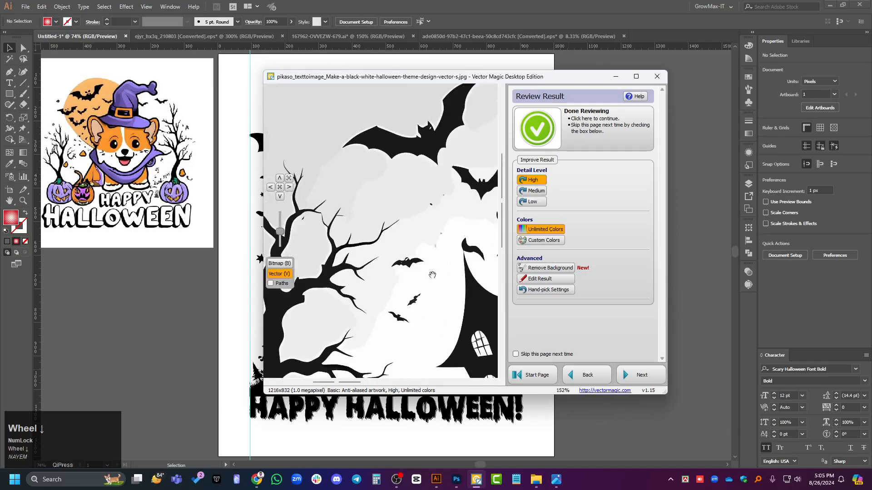
pyautogui.scroll(6, 447, 282)
pyautogui.scroll(-5, 439, 183)
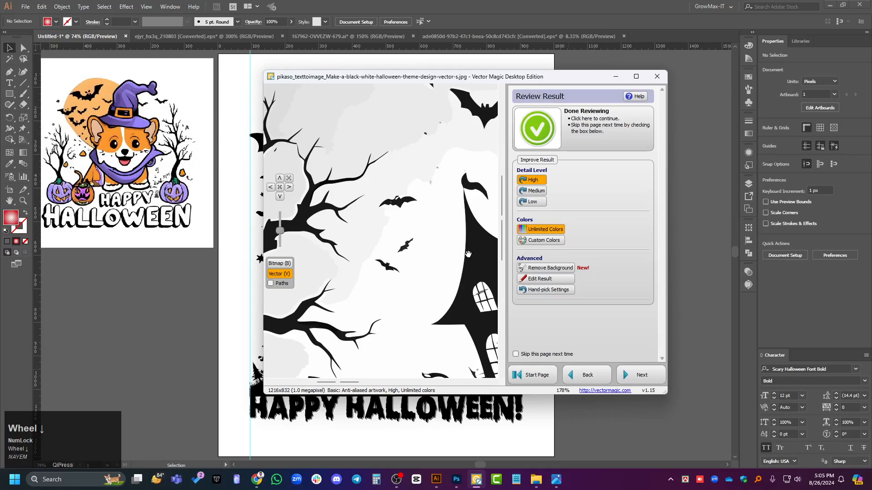
pyautogui.scroll(-3, 468, 254)
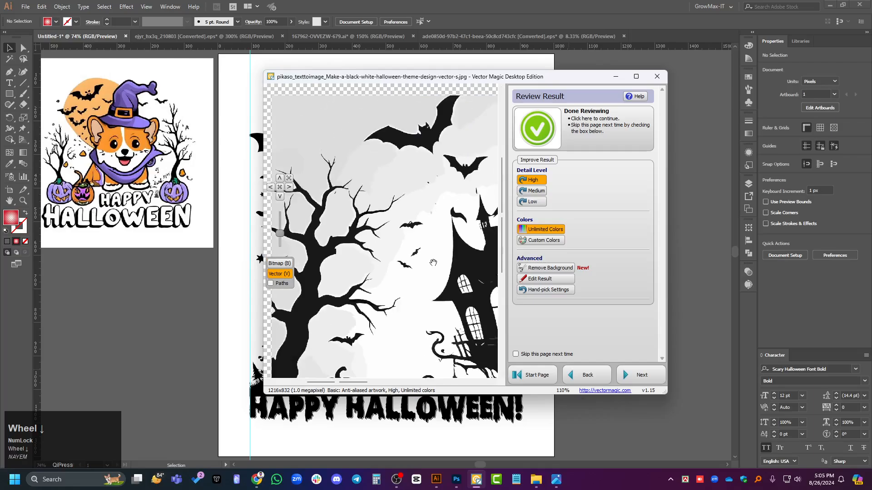
# Re-vectorize the haunted castle image with Custom Colors, using the suggested two-color palette of black and light grey.
pyautogui.click(541, 243)
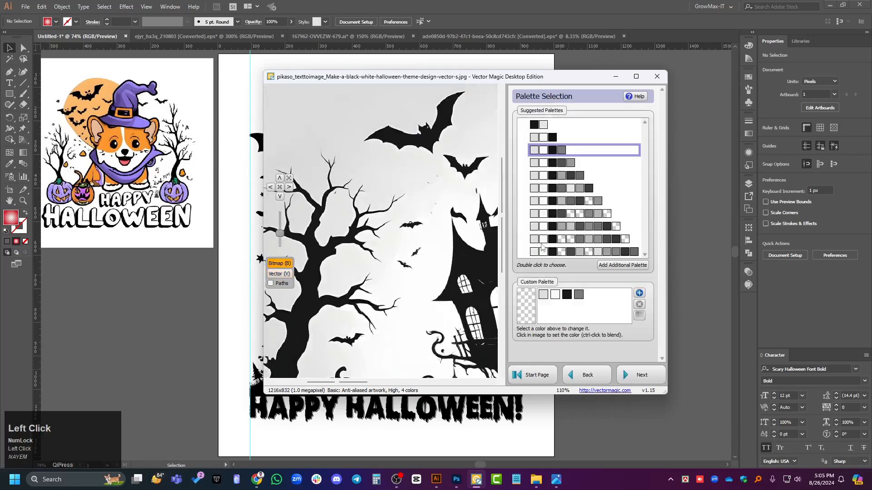
pyautogui.click(532, 129)
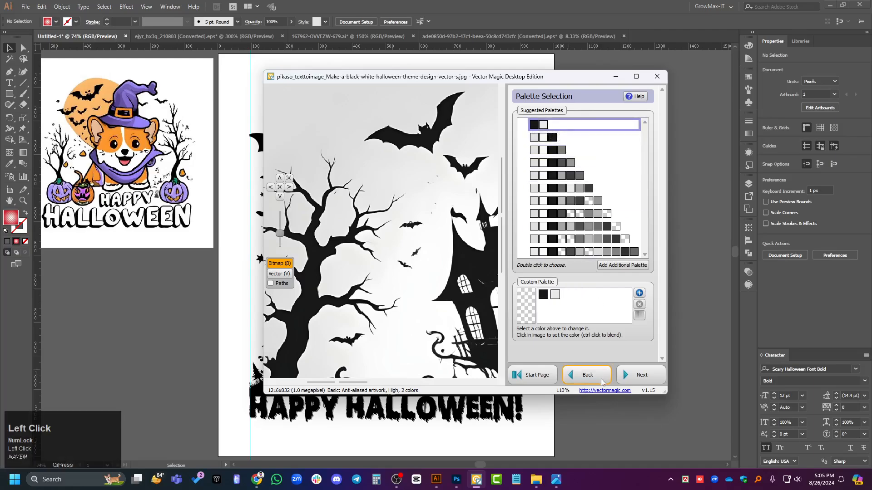
pyautogui.click(641, 375)
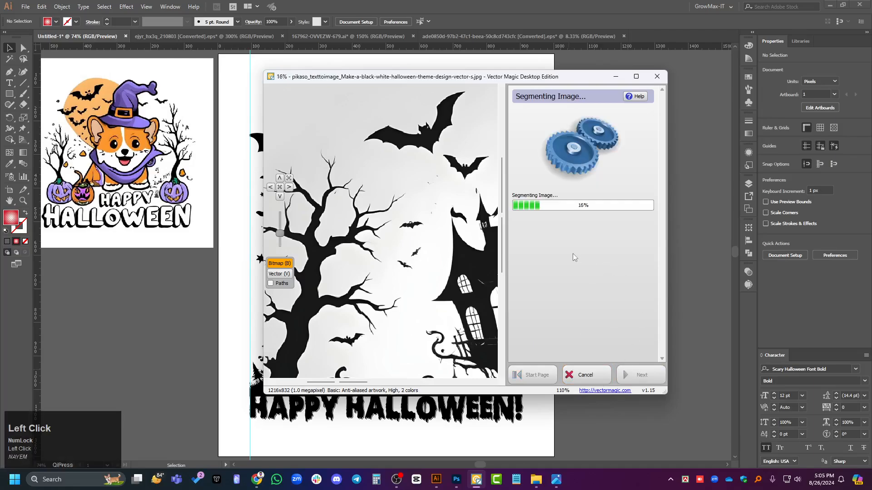
pyautogui.scroll(-5, 436, 213)
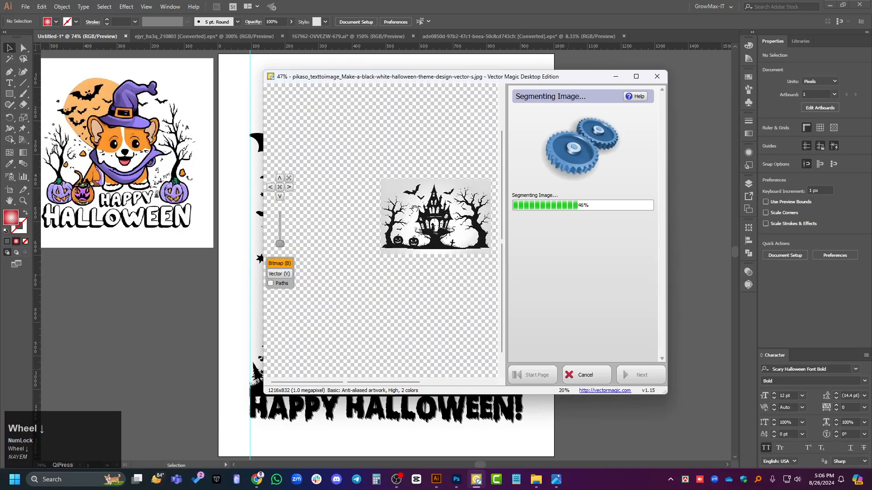
pyautogui.scroll(3, 413, 208)
pyautogui.scroll(-2, 411, 206)
pyautogui.scroll(4, 402, 228)
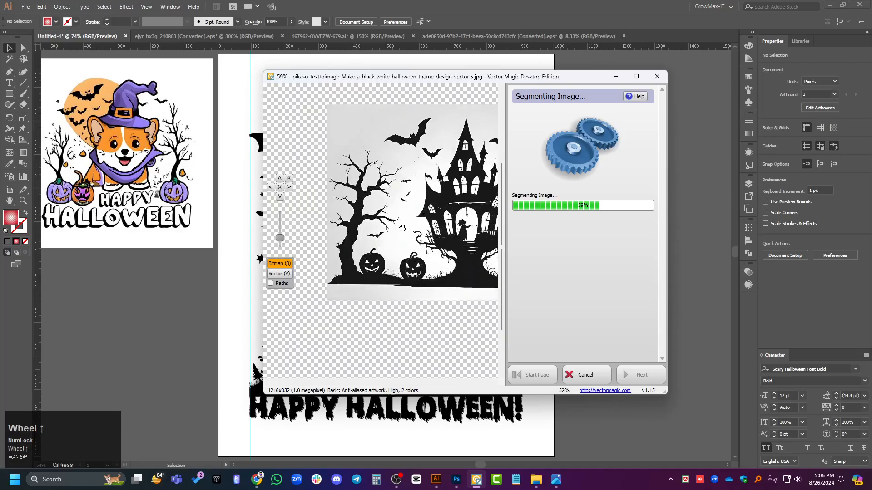
pyautogui.scroll(-2, 436, 218)
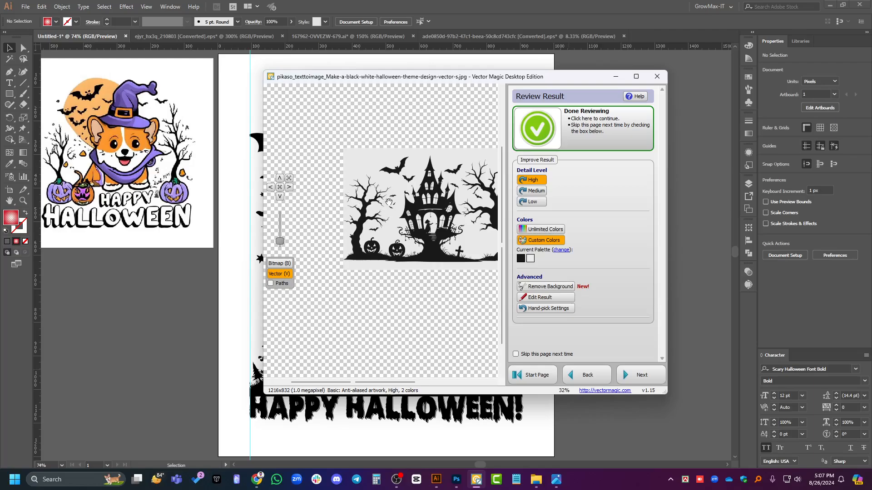
# Review and accept the two-color castle vector, then transfer it as an .ai file into Illustrator as a new document.
pyautogui.scroll(-1, 412, 240)
pyautogui.scroll(5, 427, 236)
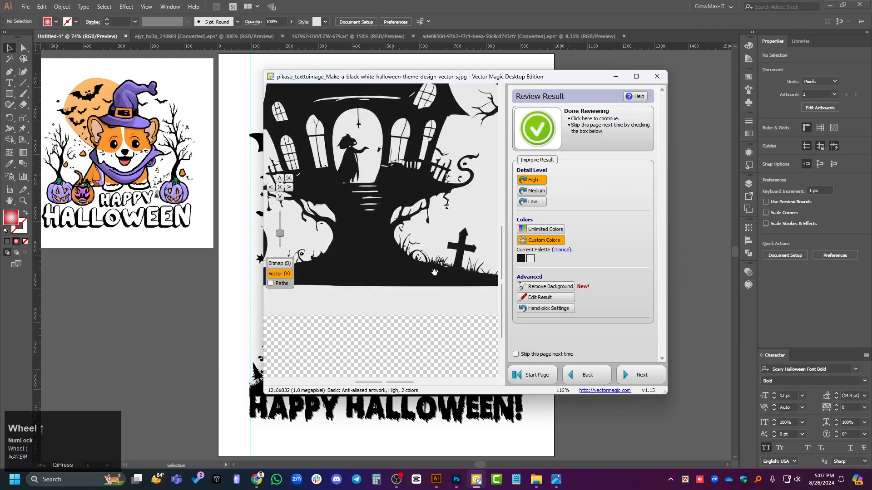
pyautogui.scroll(-2, 442, 299)
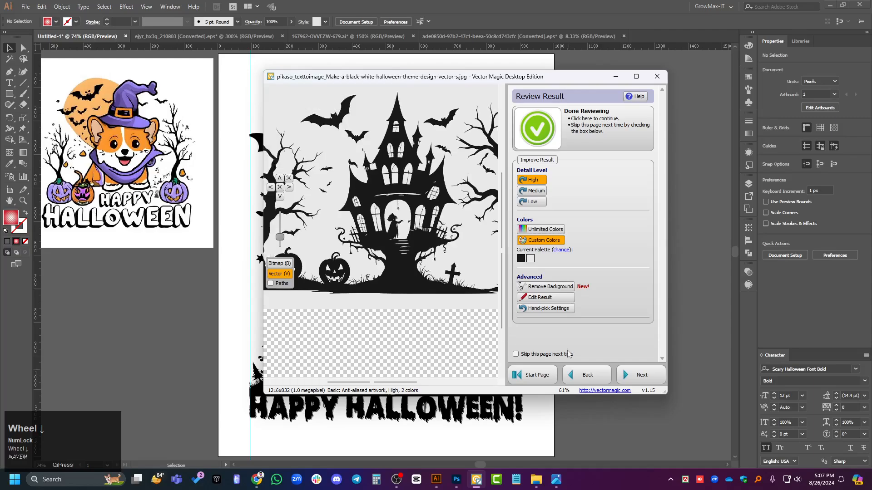
pyautogui.click(632, 373)
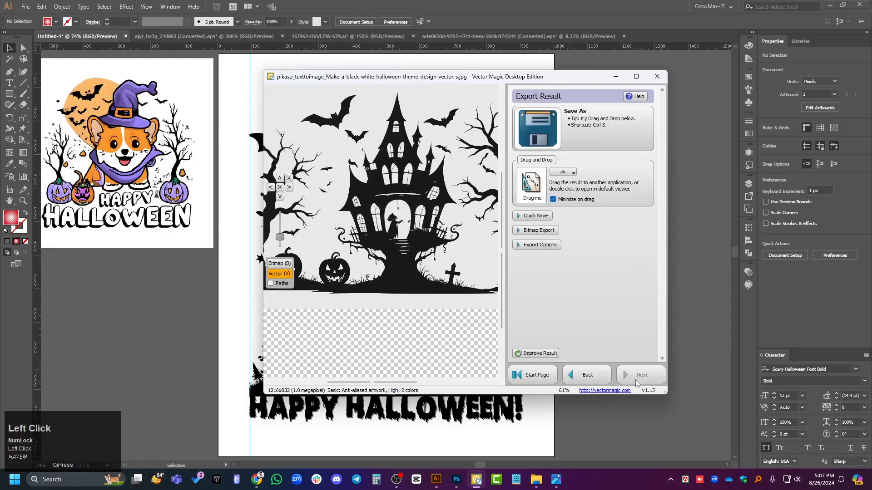
pyautogui.moveTo(530, 182); pyautogui.dragTo(504, 95)
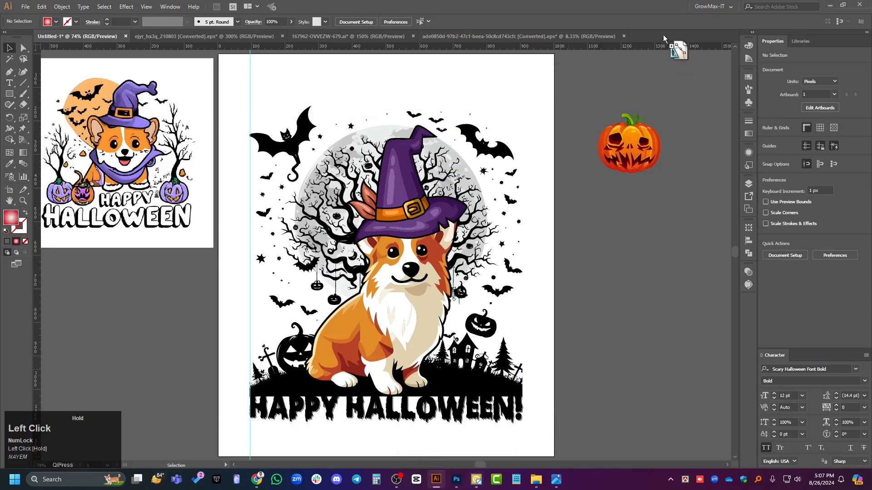
pyautogui.moveTo(663, 35); pyautogui.dragTo(662, 30)
pyautogui.scroll(-3, 510, 217)
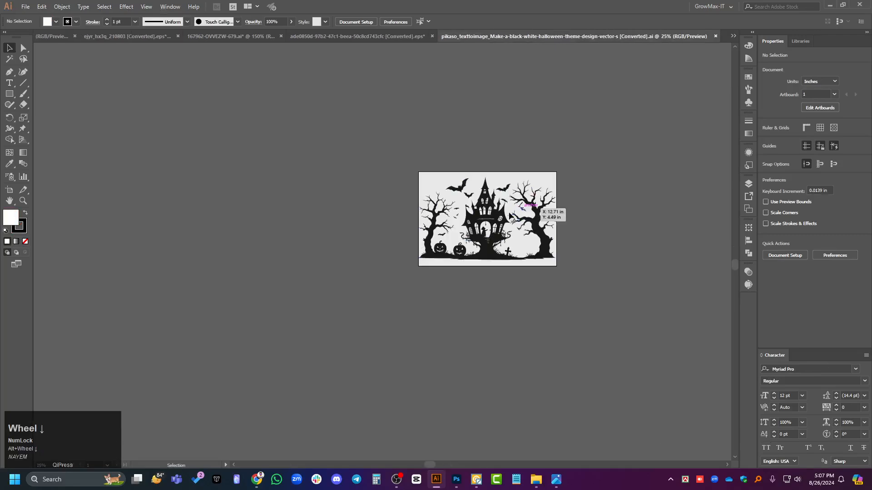
# Separate the black castle silhouette from its light grey background by moving each piece off the artboard.
pyautogui.click(510, 217)
pyautogui.moveTo(510, 217); pyautogui.dragTo(309, 165)
pyautogui.click(326, 274)
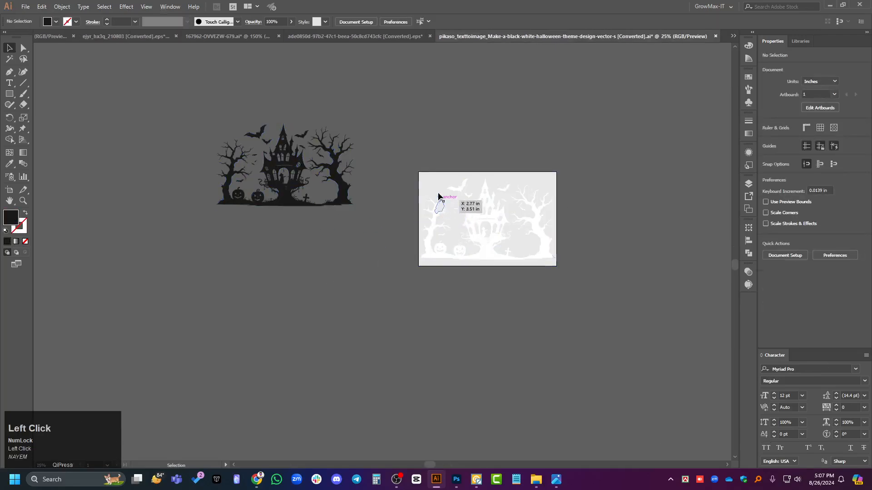
pyautogui.moveTo(439, 196); pyautogui.dragTo(653, 89)
pyautogui.click(576, 287)
# Inspect the separated haunted castle silhouette by selecting its group, then clear the selection.
pyautogui.scroll(3, 231, 152)
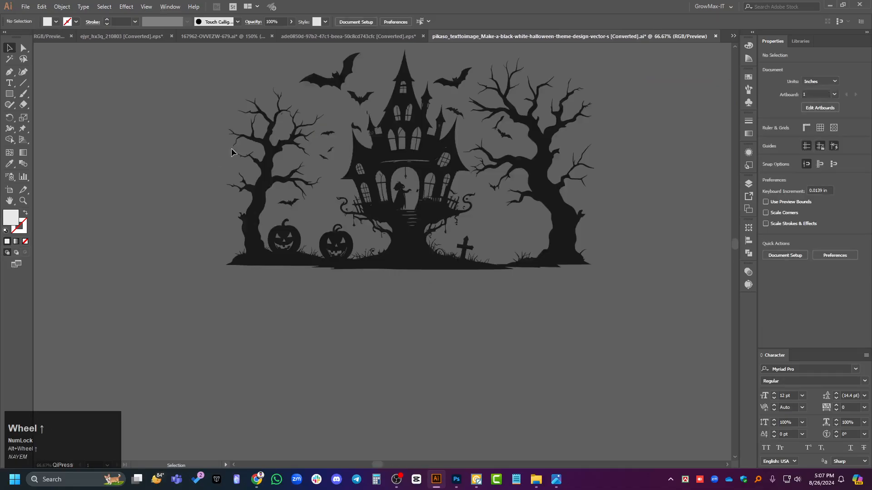
pyautogui.scroll(1, 497, 326)
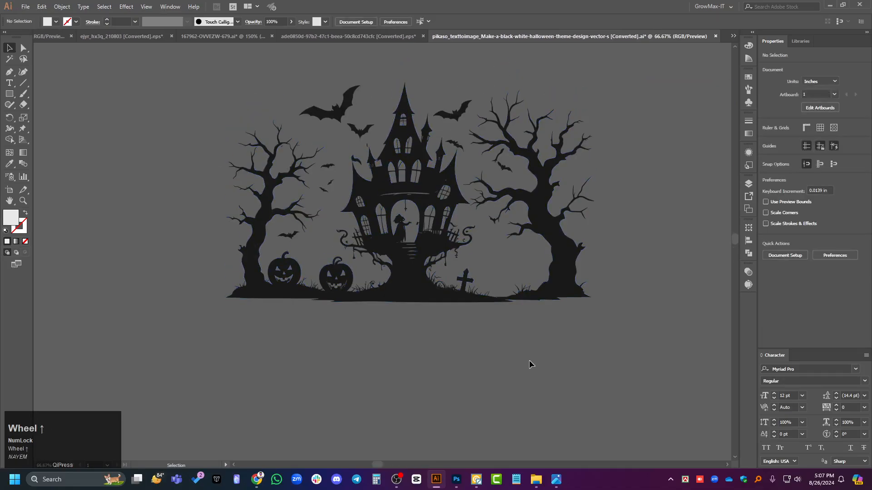
pyautogui.click(431, 295)
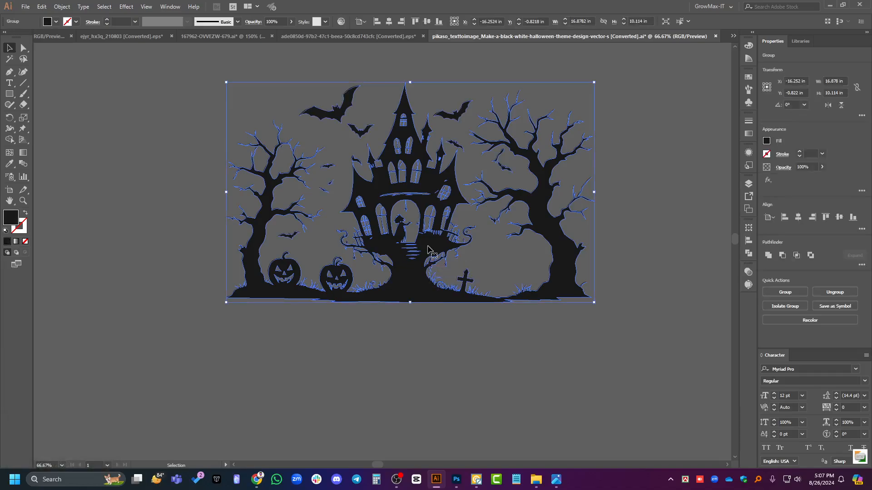
pyautogui.keyDown('alt'); pyautogui.scroll(-2, 425, 261); pyautogui.keyUp('alt')
pyautogui.keyDown('alt'); pyautogui.scroll(-1, 424, 261); pyautogui.keyUp('alt')
pyautogui.click(439, 374)
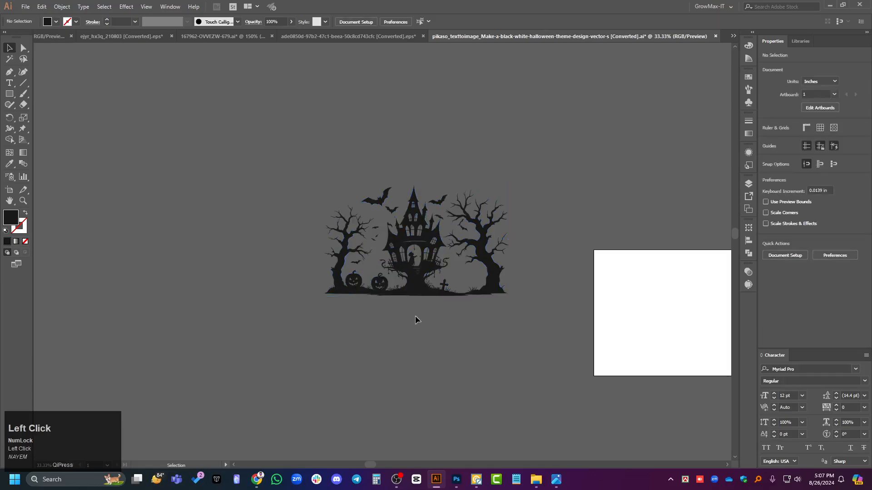
# Delete the light grey background piece of the castle artwork, keeping only the black silhouette.
pyautogui.keyDown('alt'); pyautogui.scroll(-1, 212, 185); pyautogui.keyUp('alt')
pyautogui.moveTo(475, 175); pyautogui.dragTo(338, 145)
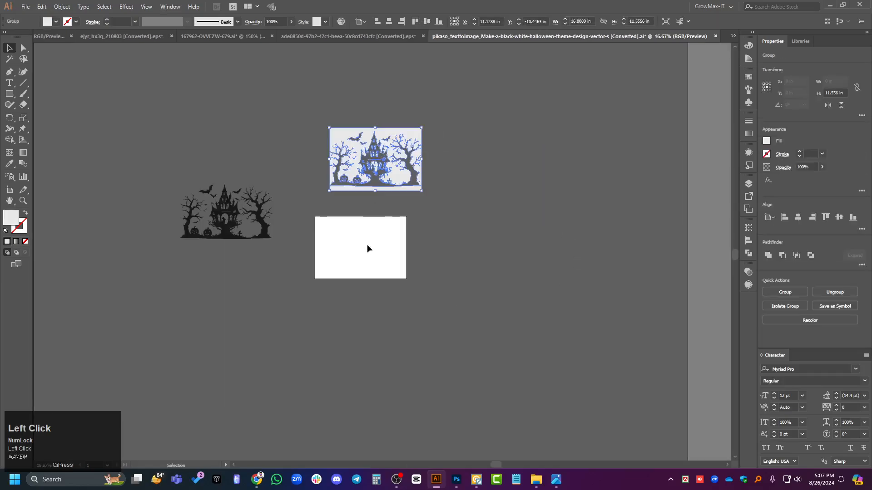
pyautogui.click(367, 244)
pyautogui.keyDown('alt'); pyautogui.scroll(2, 276, 171); pyautogui.keyUp('alt')
pyautogui.click(392, 171)
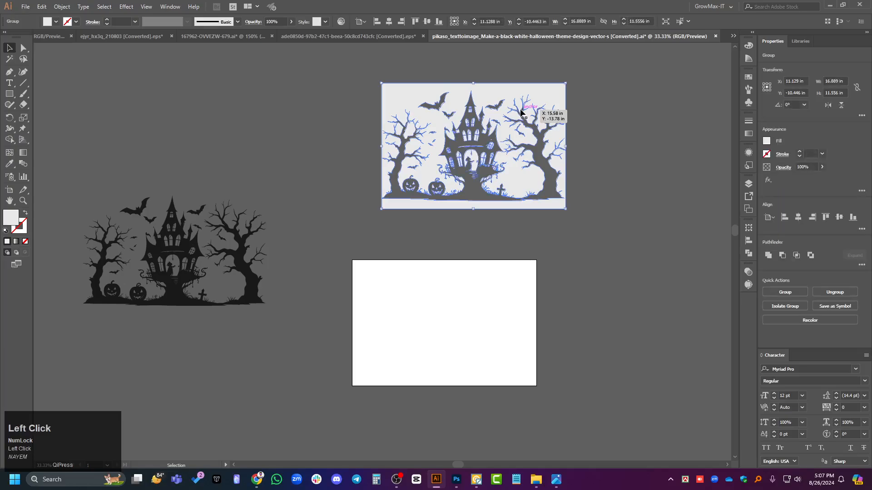
pyautogui.press('Delete')
pyautogui.keyDown('alt'); pyautogui.scroll(3, 210, 223); pyautogui.keyUp('alt')
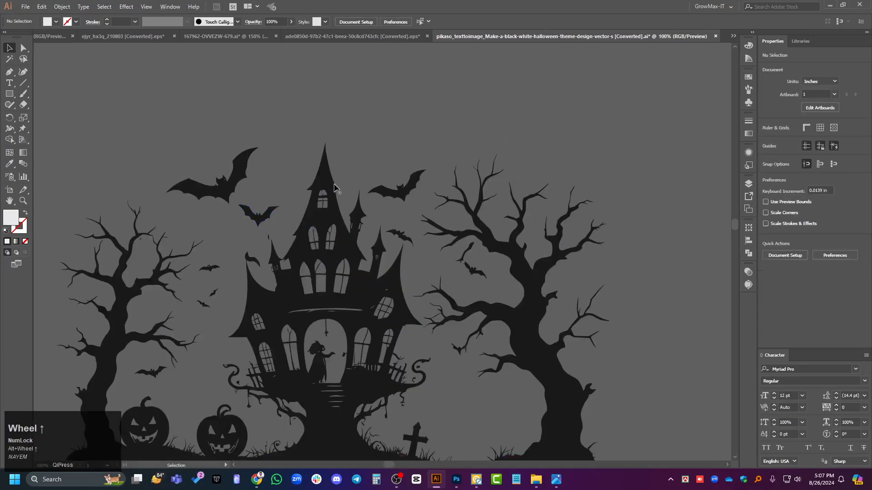
pyautogui.keyDown('alt'); pyautogui.scroll(-2, 478, 276); pyautogui.keyUp('alt')
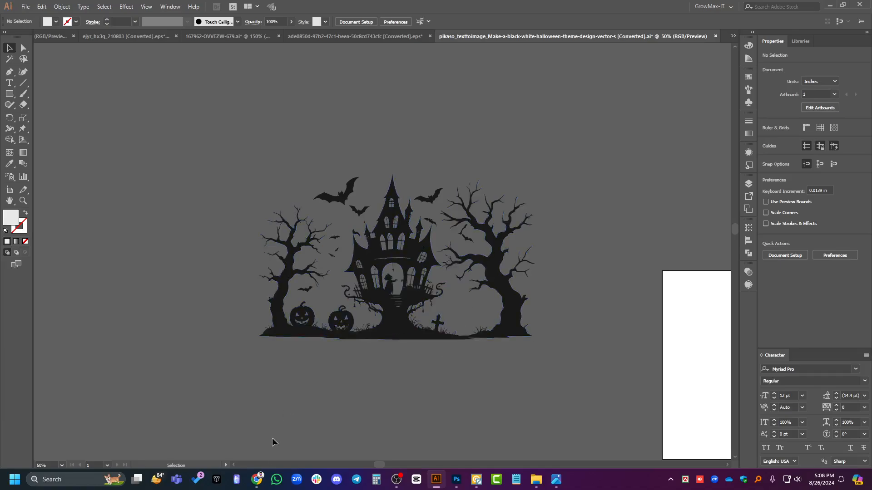
# Switch to Chrome and open copilot.microsoft.com in a new tab.
pyautogui.click(260, 484)
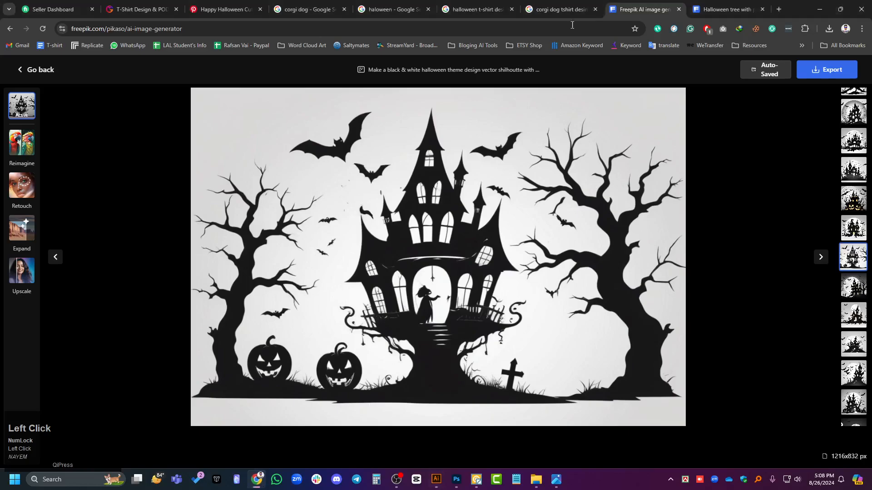
pyautogui.click(780, 10)
pyautogui.write('com')
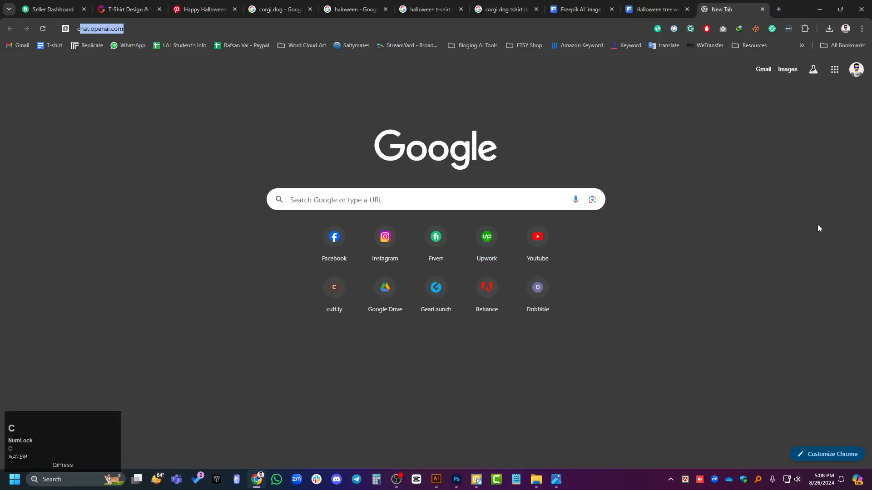
pyautogui.write('pi')
pyautogui.press('Return')
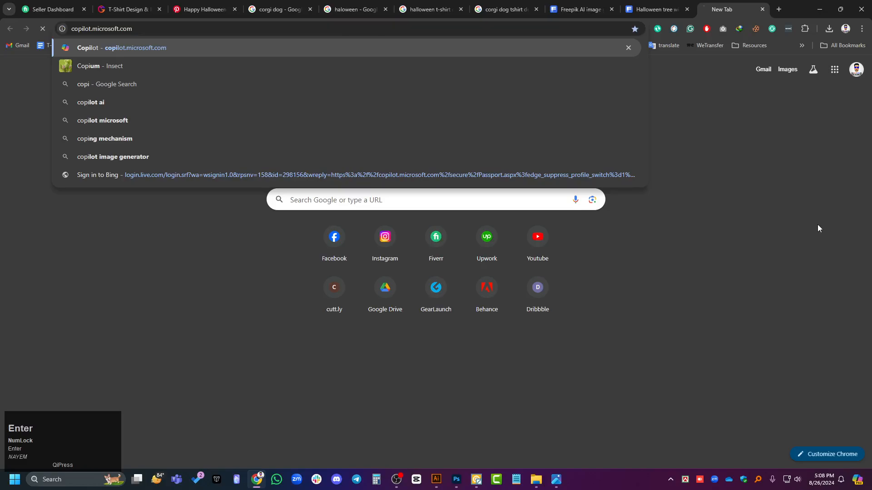
pyautogui.scroll(1, 445, 335)
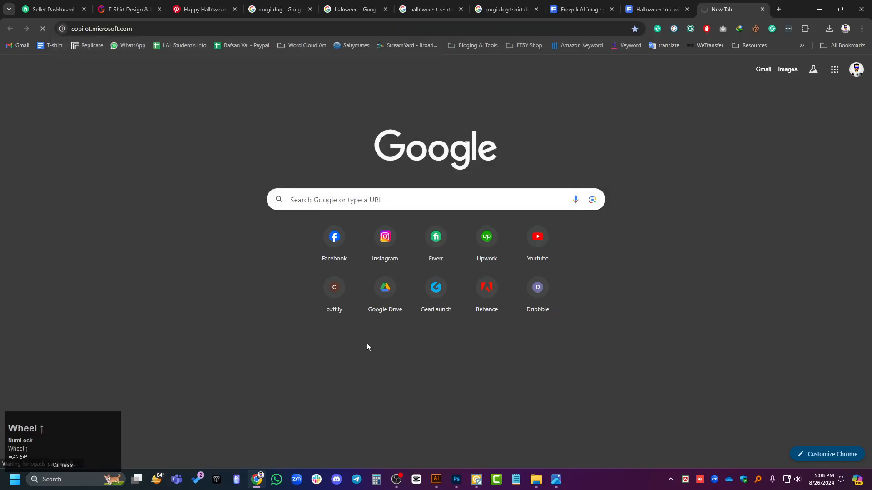
# Open ChatGPT at chat.openai.com in another new tab.
pyautogui.click(779, 9)
pyautogui.write('chat.openai.com')
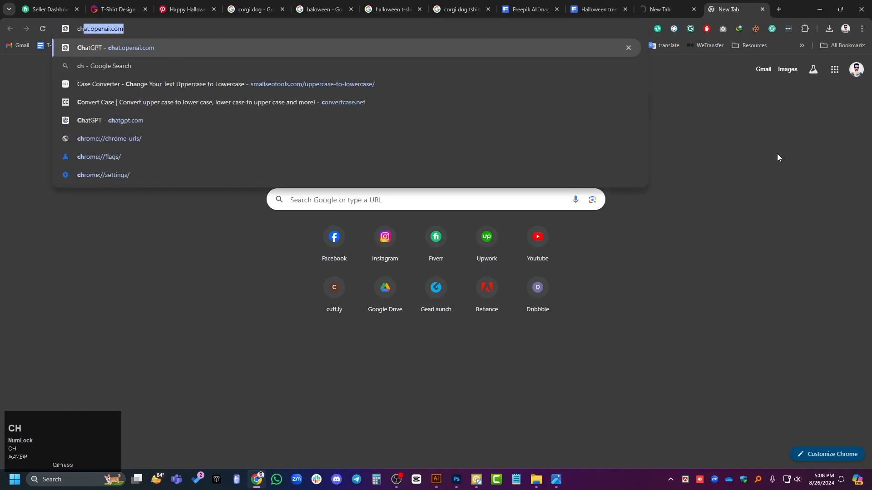
pyautogui.press('Return')
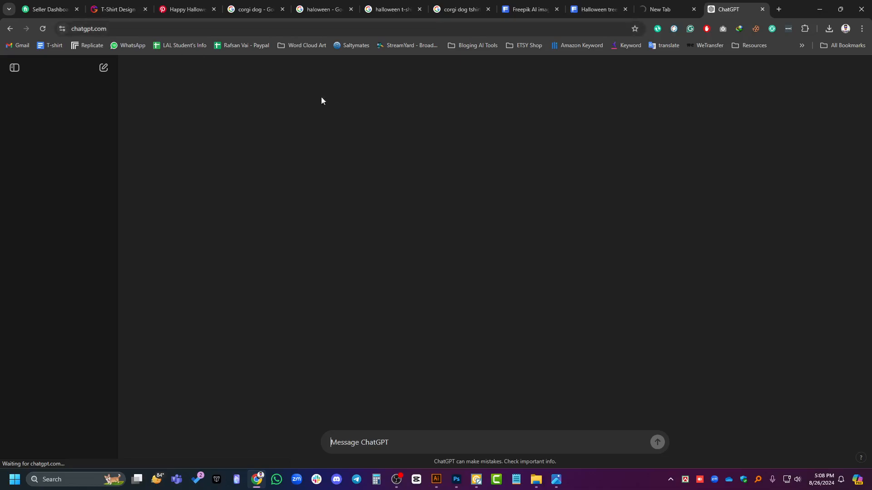
# Open a new tab and look over the design sites bookmarked in the Resources folder.
pyautogui.click(779, 9)
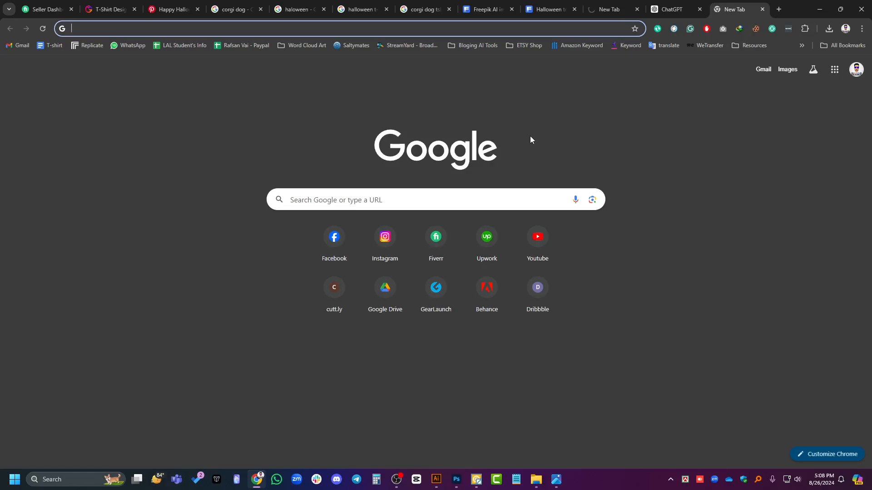
pyautogui.click(759, 48)
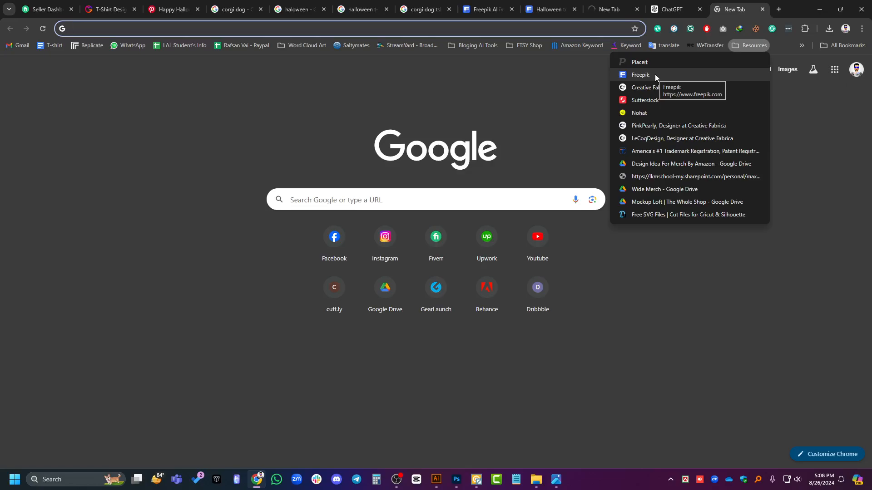
pyautogui.click(555, 97)
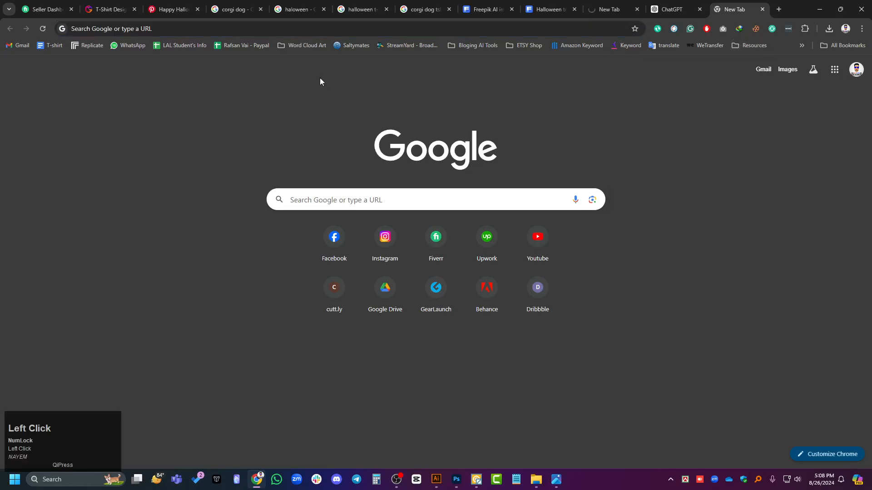
pyautogui.press('space')
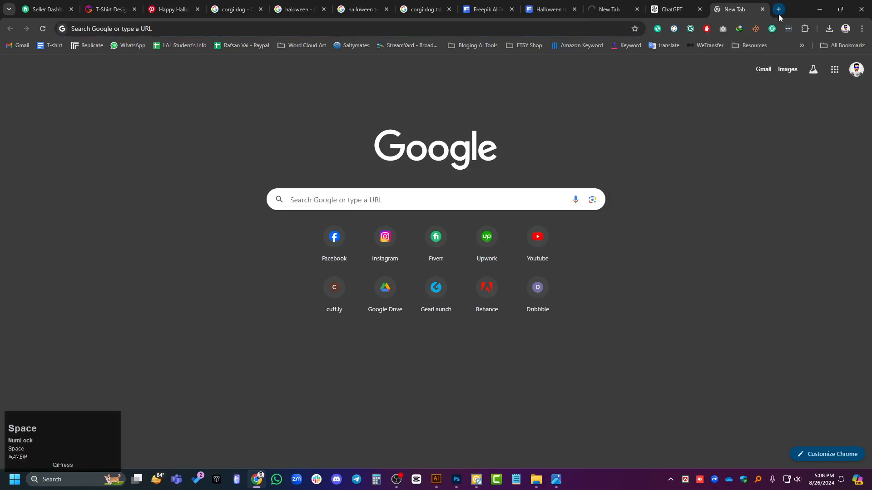
# Search Google for "ai tool for create design".
pyautogui.click(558, 34)
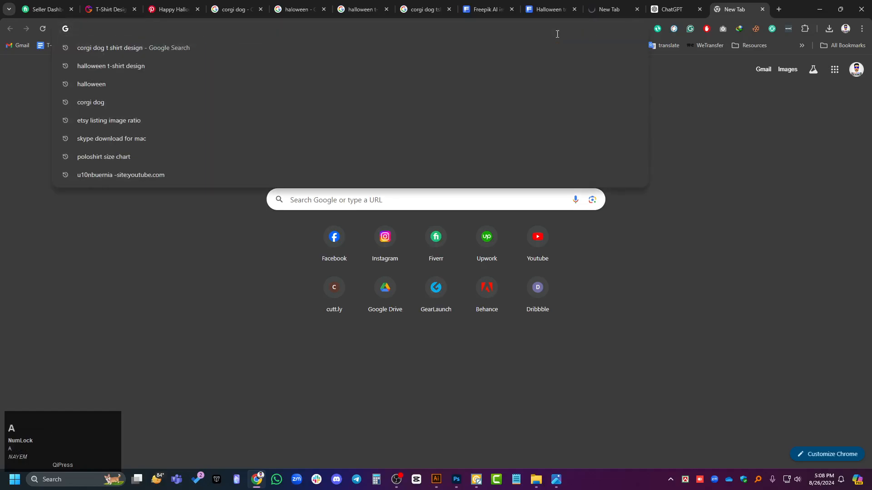
pyautogui.write('ai too')
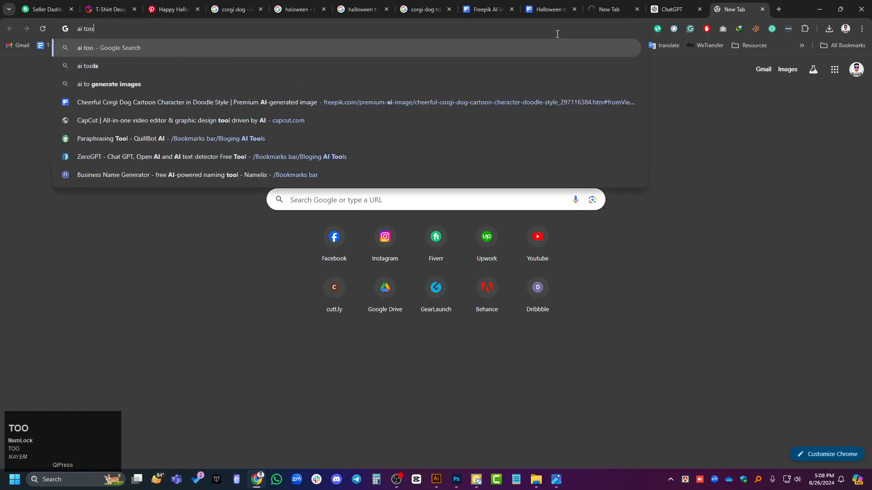
pyautogui.write('l for ')
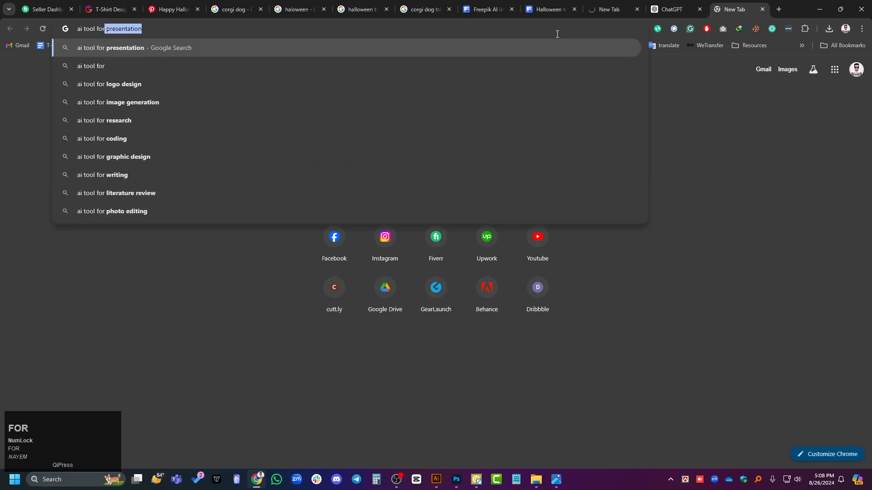
pyautogui.write('create design')
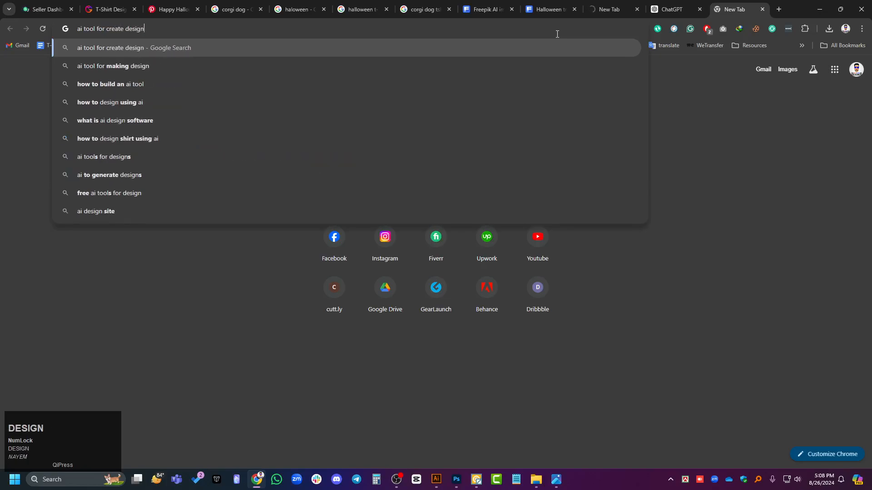
pyautogui.press('Return')
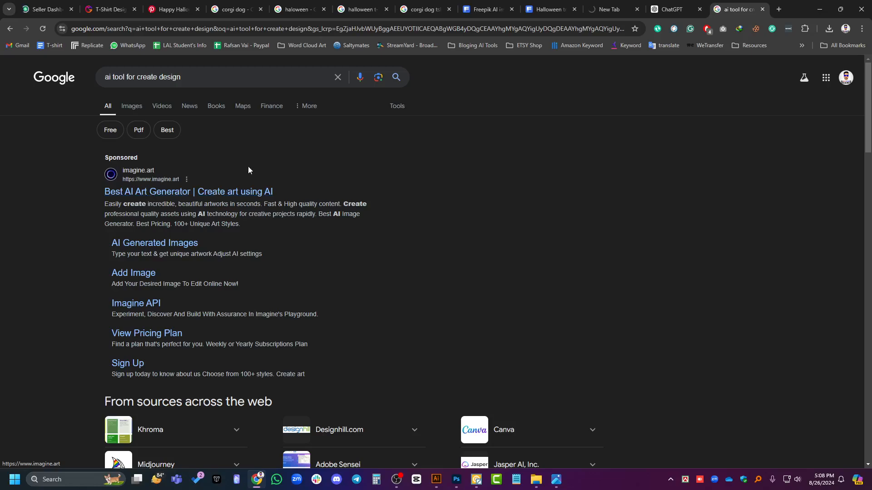
# Expand the list of AI design tools under "From sources across the web" and look through it.
pyautogui.scroll(-6, 249, 171)
pyautogui.click(320, 258)
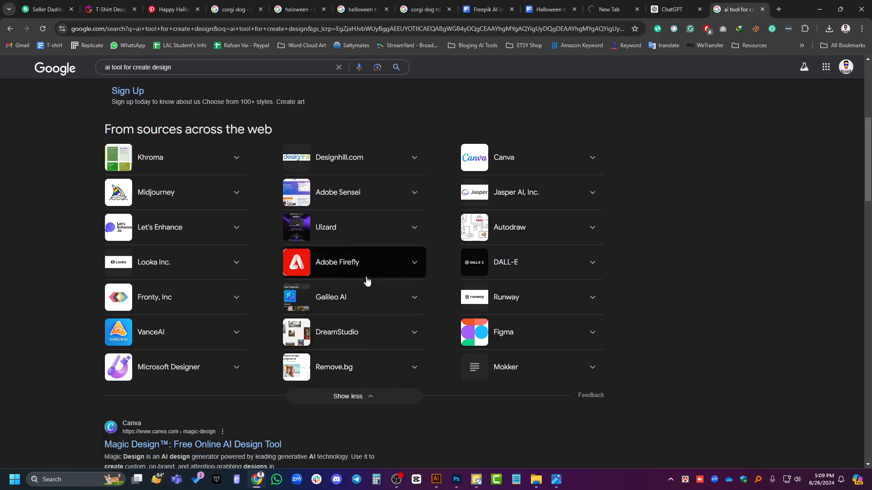
pyautogui.scroll(-2, 212, 322)
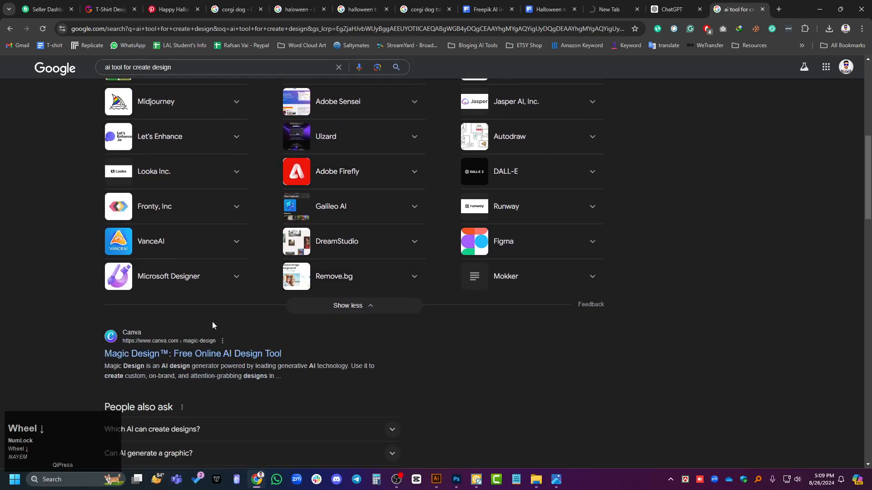
pyautogui.scroll(1, 210, 288)
pyautogui.scroll(1, 209, 289)
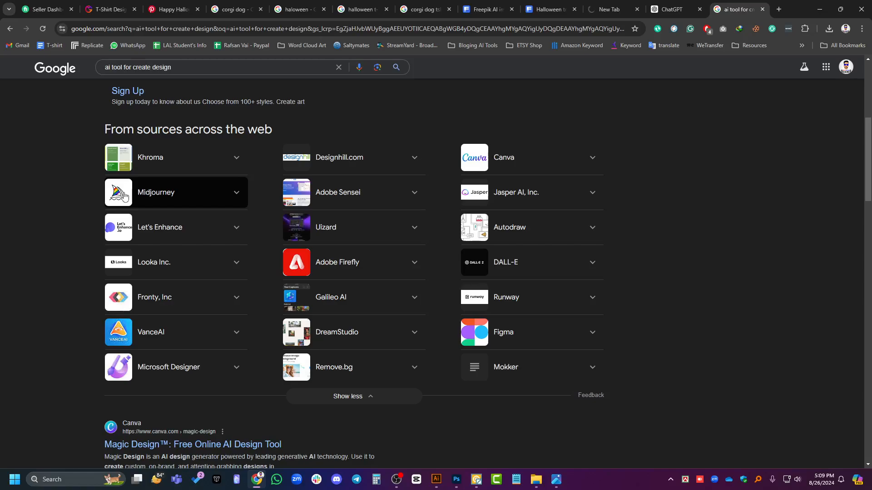
pyautogui.scroll(5, 368, 232)
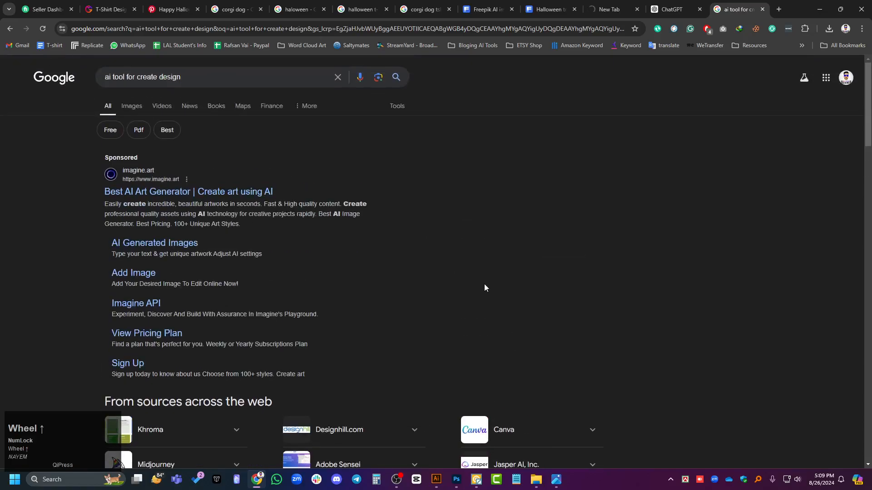
# Switch to Vector Magic and examine the vectorized castle silhouette on its export page.
pyautogui.click(474, 485)
pyautogui.scroll(-2, 459, 320)
pyautogui.moveTo(436, 481)
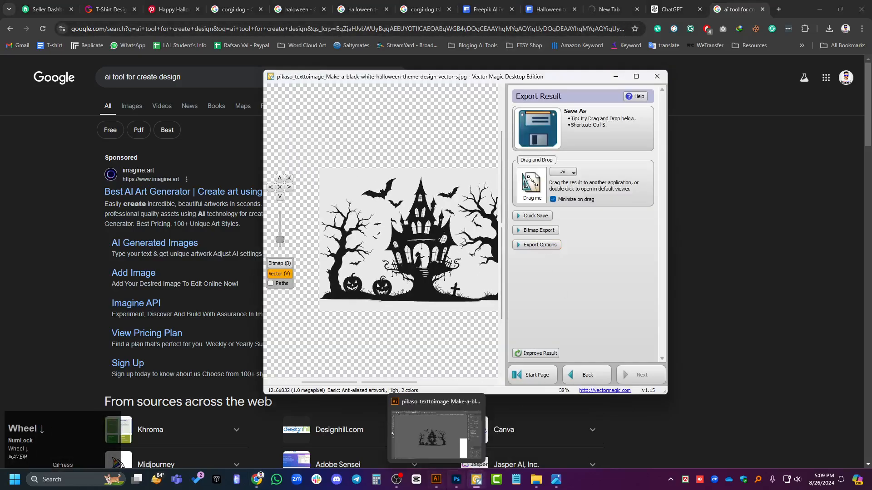
pyautogui.scroll(2, 437, 223)
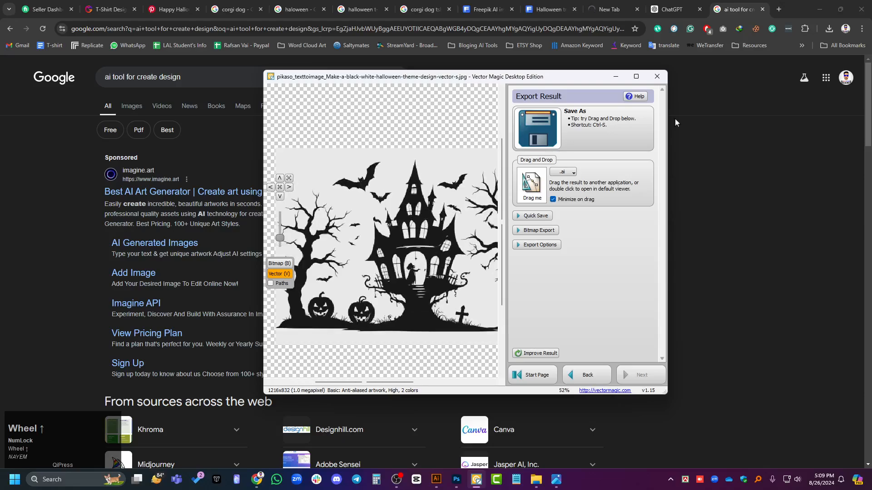
# Return to Chrome and review the Copilot tab, the Freepik AI castle image and the Freepik Halloween tree vector.
pyautogui.click(602, 9)
pyautogui.click(730, 13)
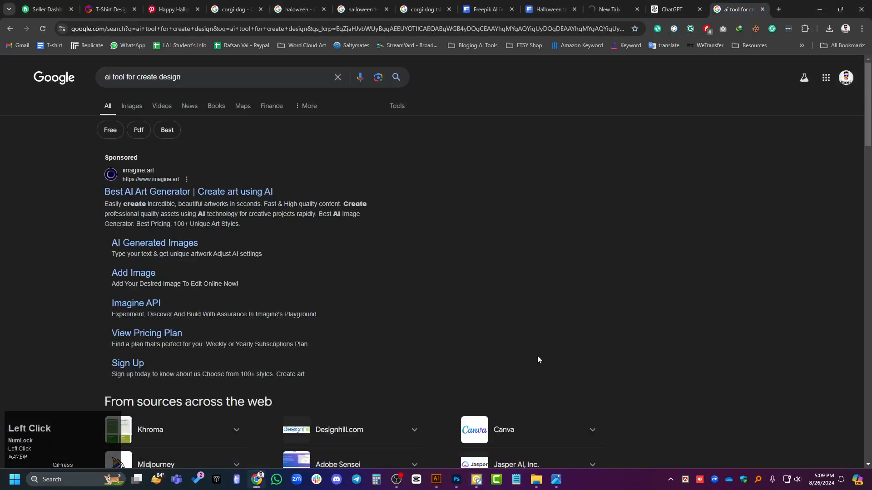
pyautogui.click(609, 18)
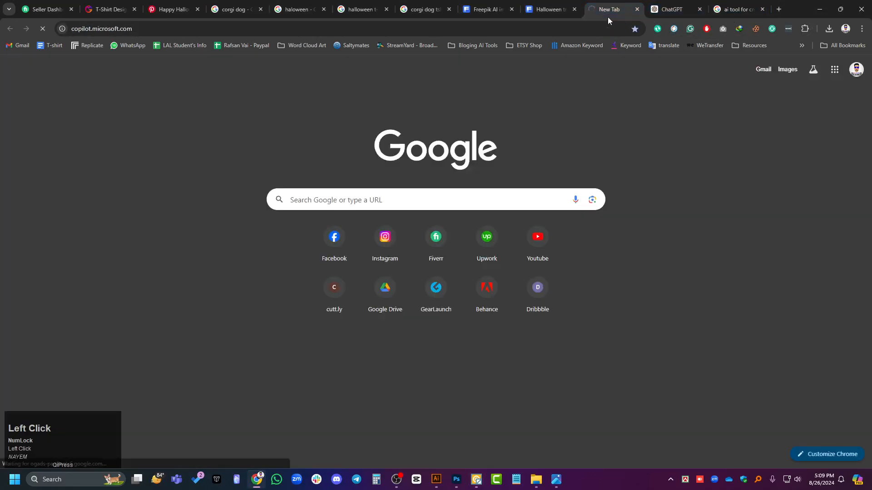
pyautogui.click(539, 13)
pyautogui.click(497, 15)
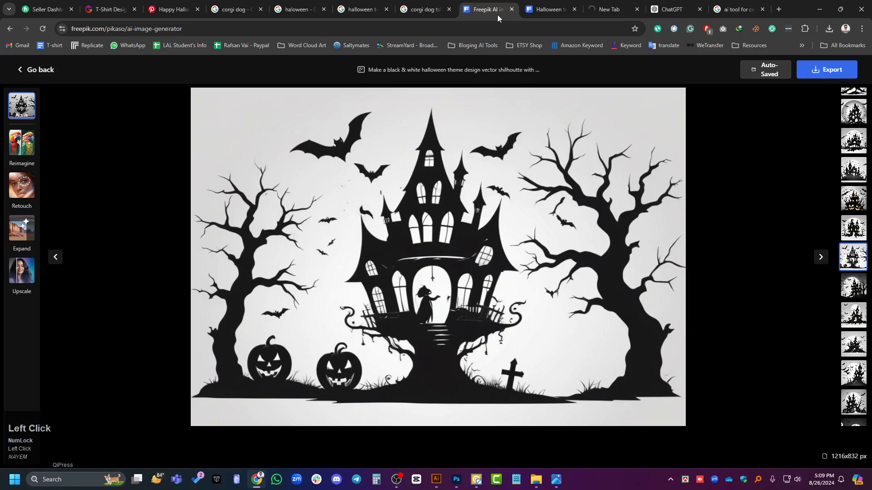
pyautogui.click(538, 13)
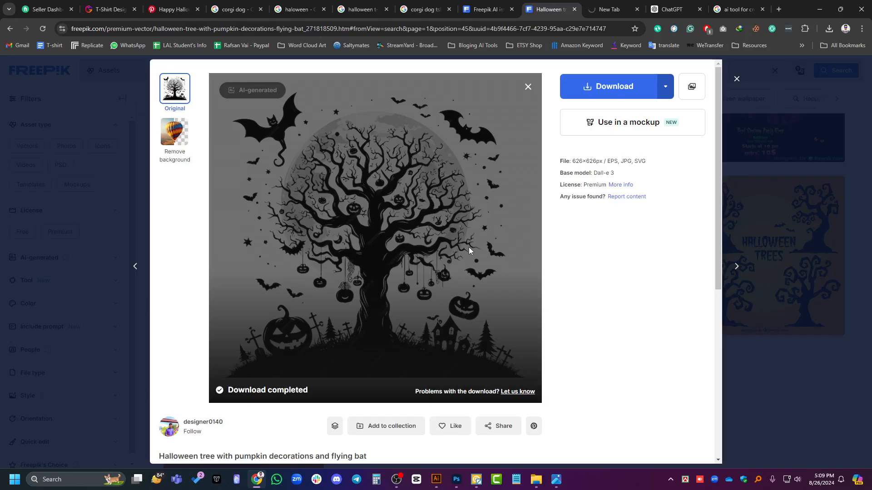
# Switch to Illustrator and examine the corgi Happy Halloween design beside its reference in the Untitled-1 document.
pyautogui.click(436, 480)
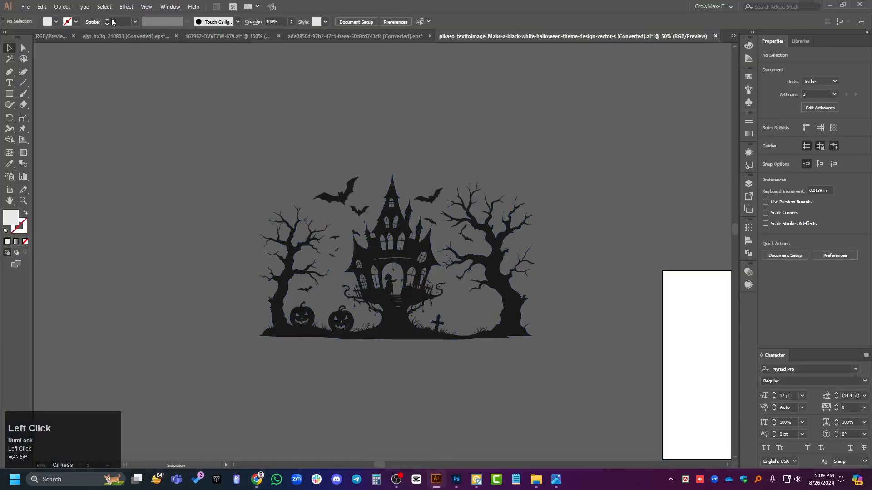
pyautogui.click(49, 36)
pyautogui.scroll(2, 601, 288)
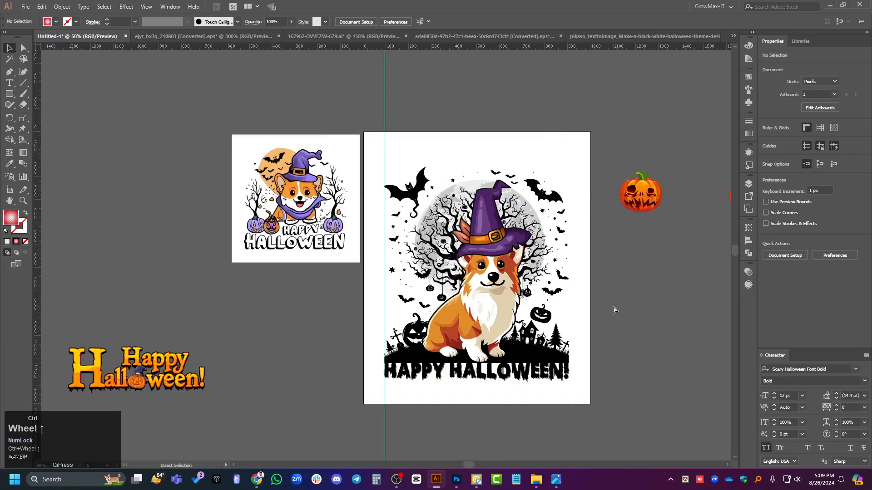
pyautogui.scroll(1, 612, 307)
pyautogui.scroll(1, 294, 235)
pyautogui.scroll(-2, 302, 155)
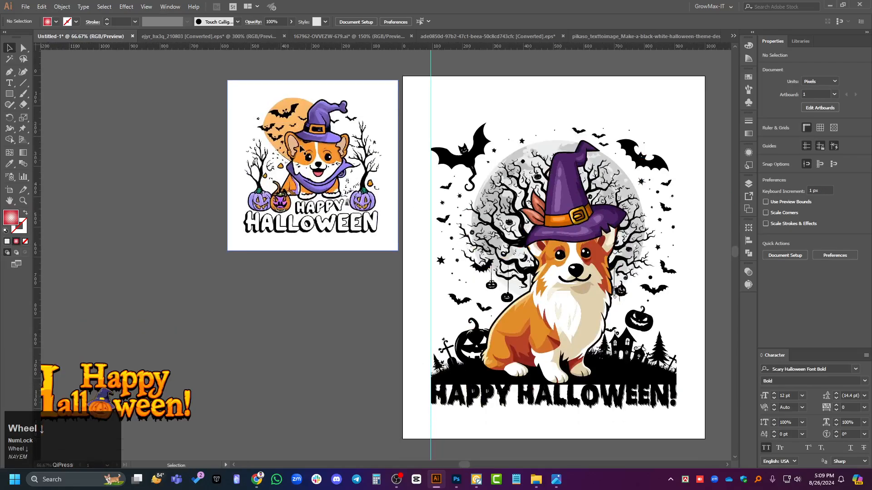